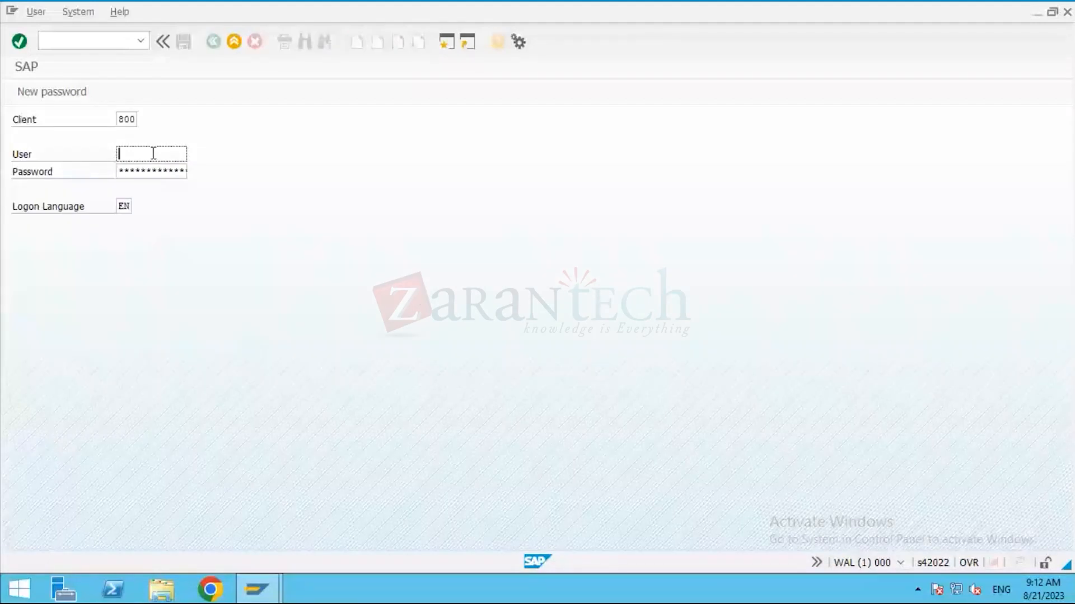
Log on to client 800 by entering the user ID and the account password.
left_click(153, 153)
left_click(151, 169)
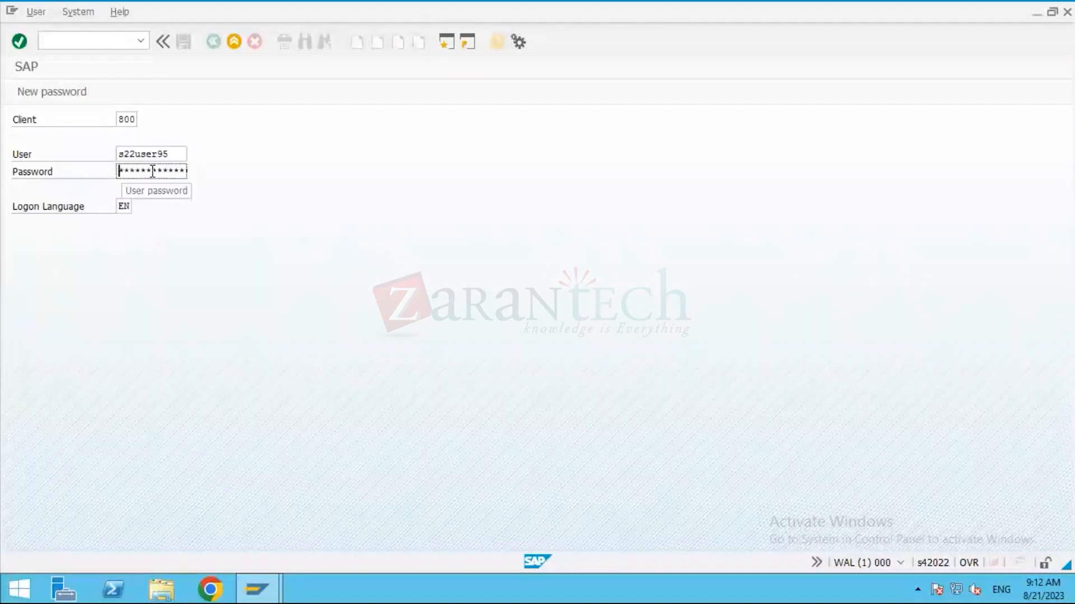
type("******")
key("Return")
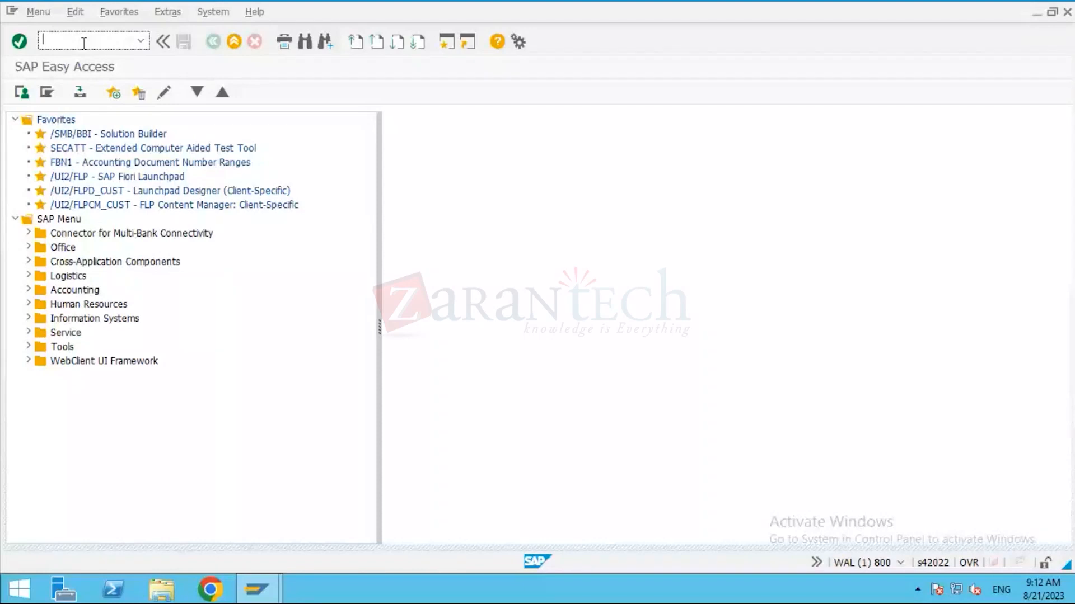
Run transaction spro and display the SAP Reference IMG.
type("s")
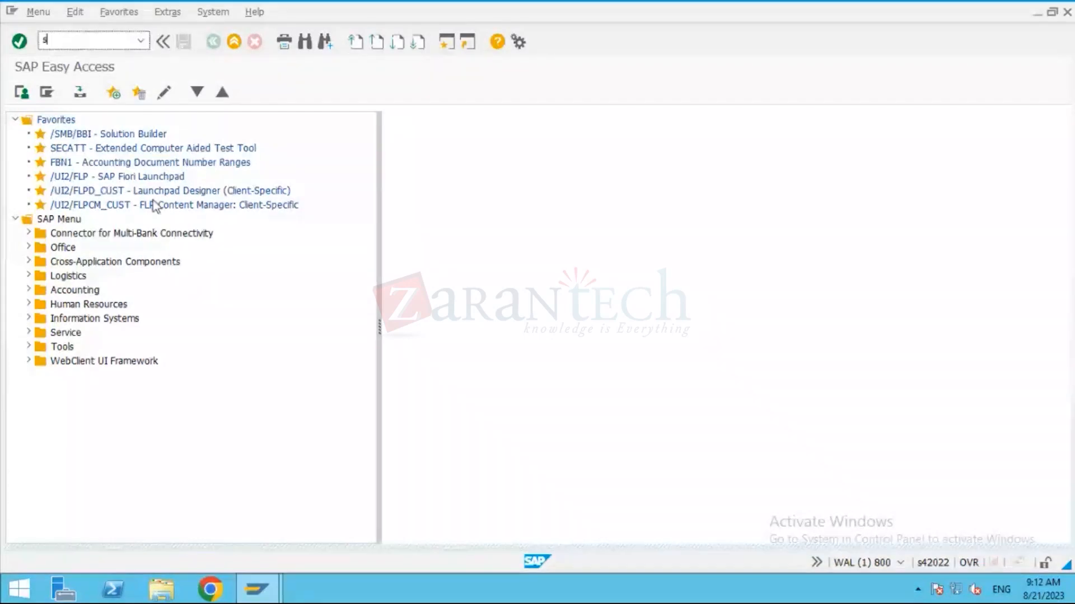
type("pro")
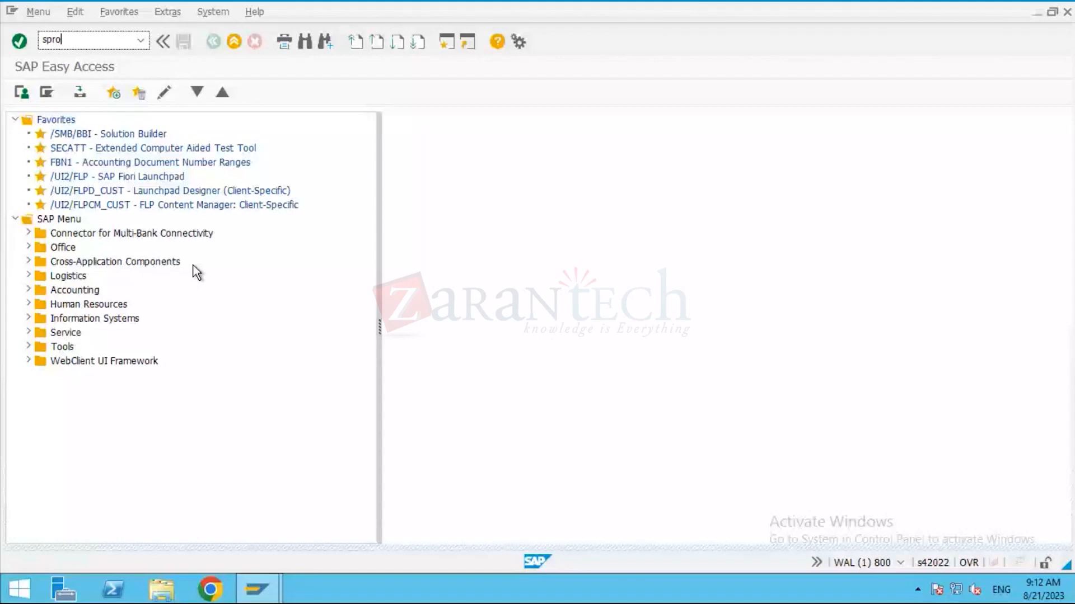
key("Return")
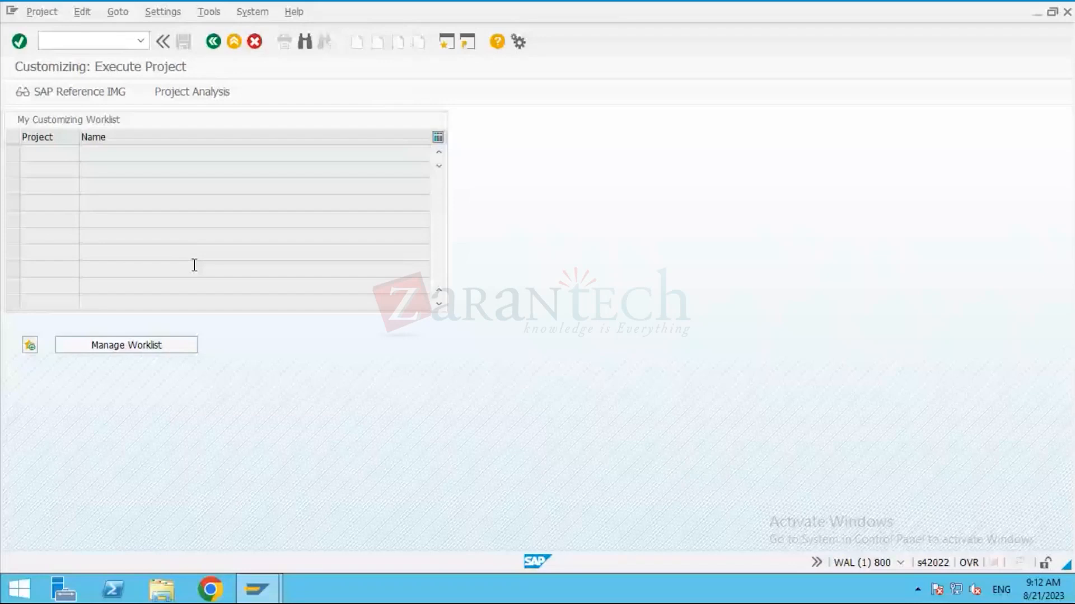
left_click(84, 94)
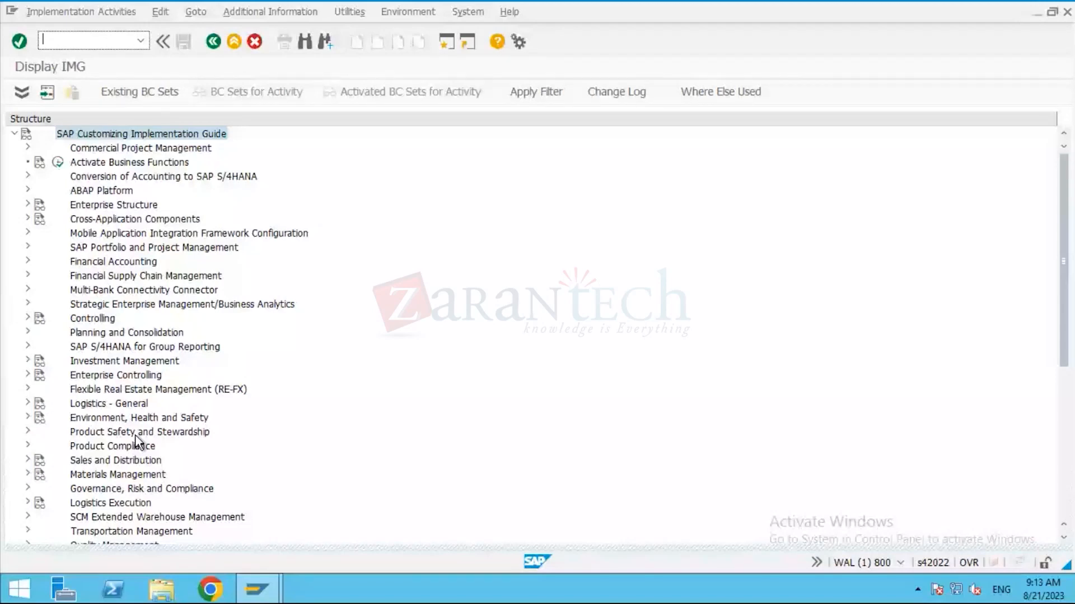
Open the Define Movement Types activity under Logistics Execution, Warehouse Management, Activities, Transfers.
left_click(116, 375)
scroll(116, 388, "down", 3)
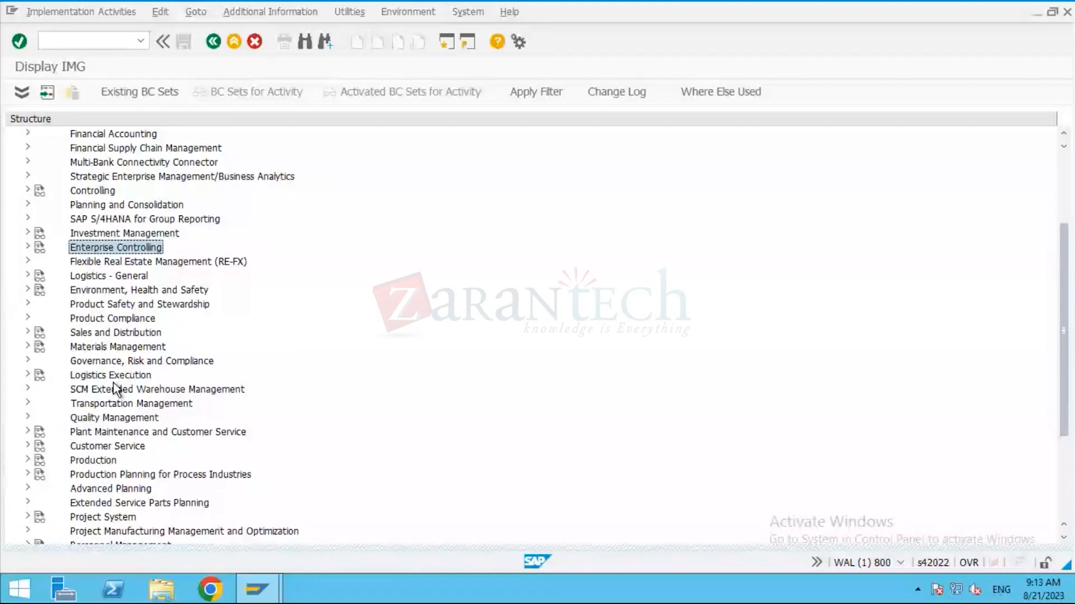
left_click(27, 375)
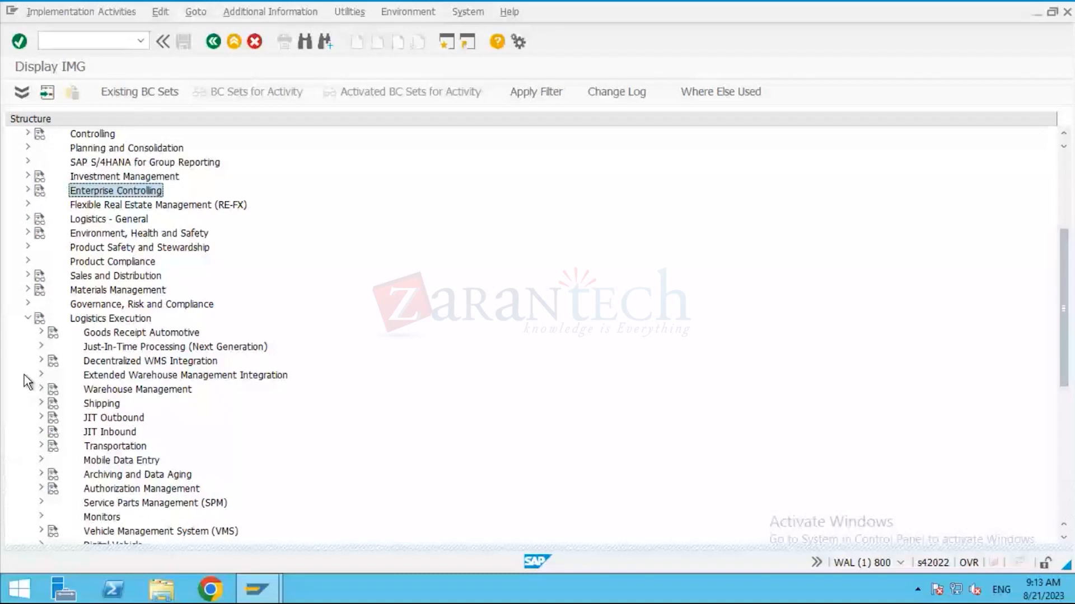
left_click(41, 389)
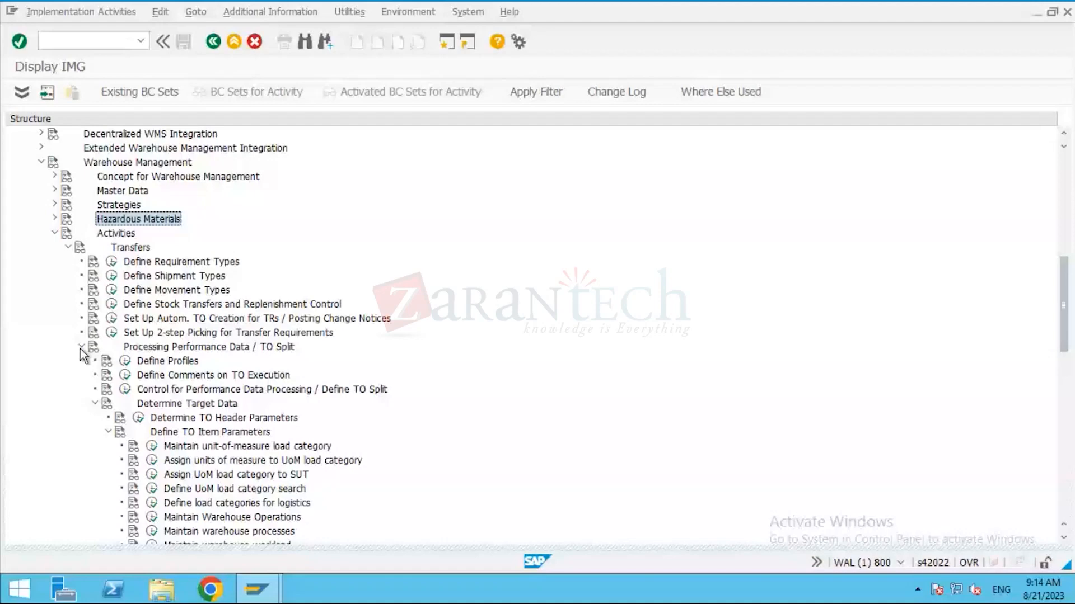
left_click(111, 290)
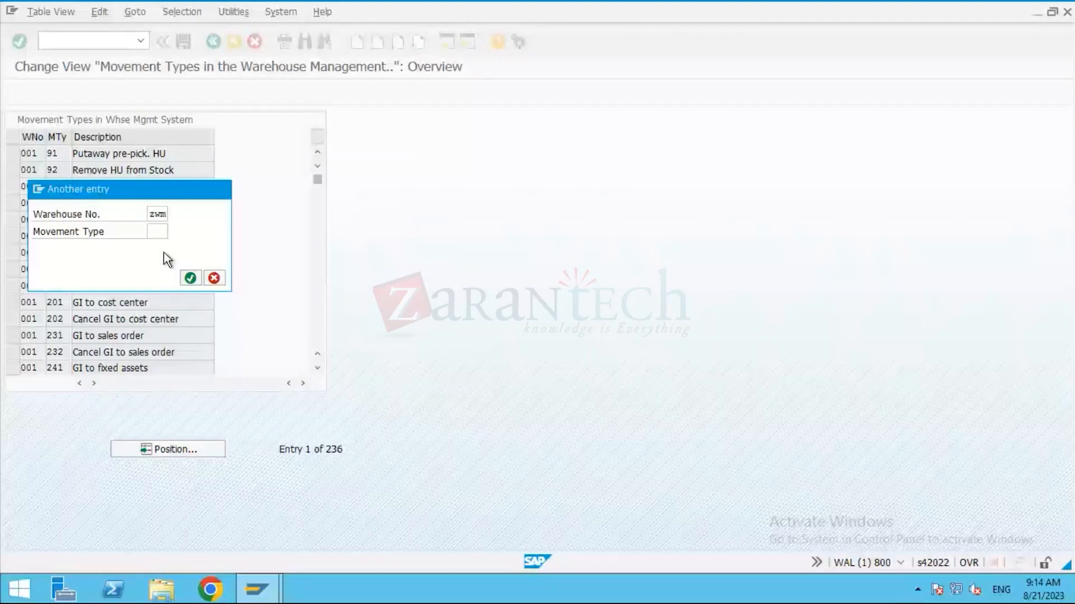
Allow manual TR creation for movement type 101 in warehouse ZWM, save, and return to the IMG.
key("Return")
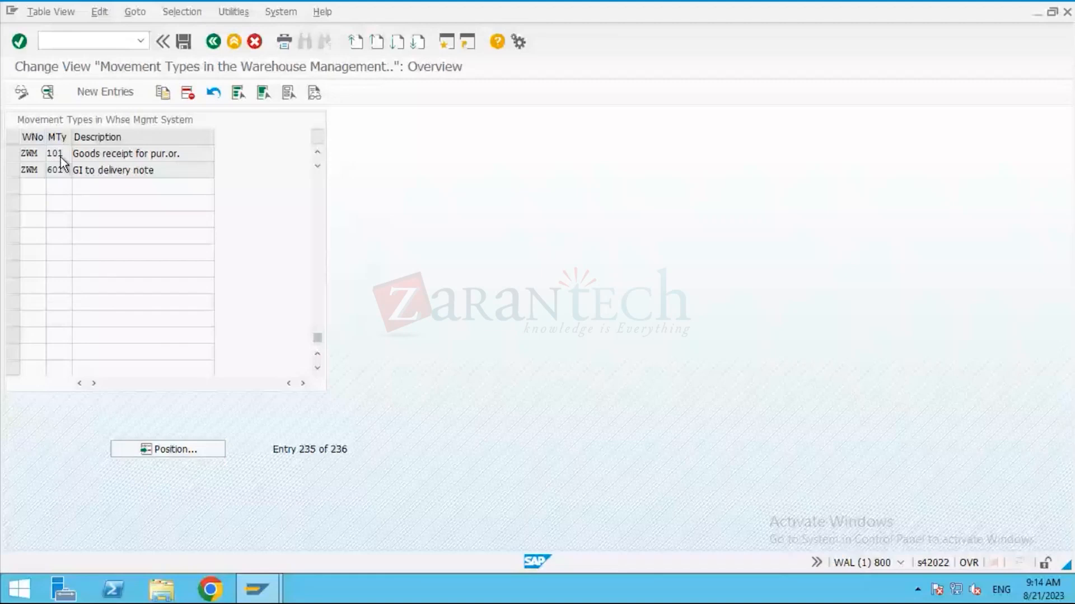
double_click(61, 157)
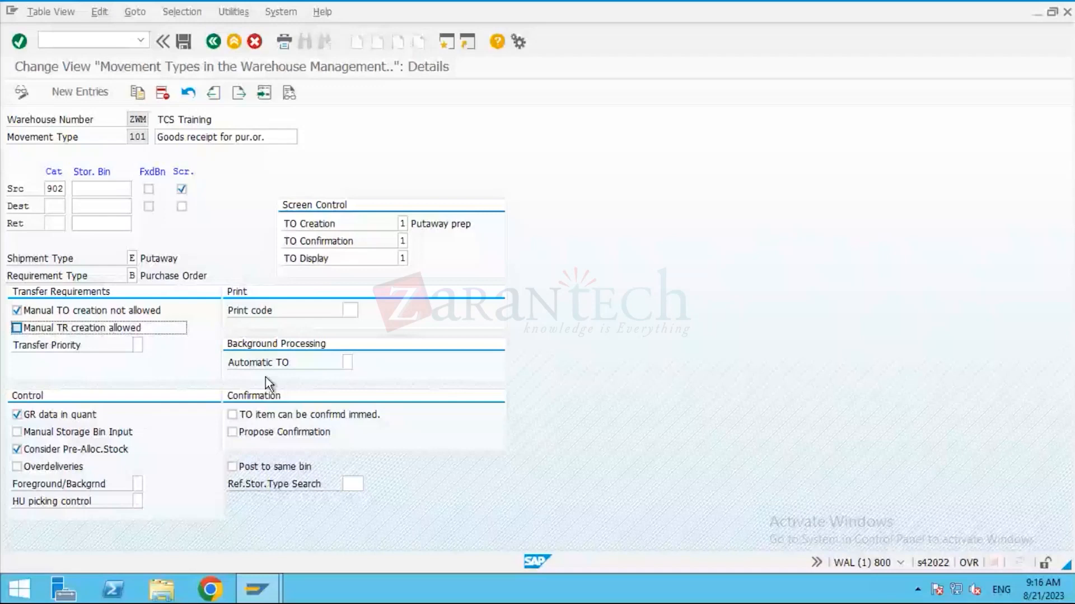
left_click(25, 333)
left_click(183, 47)
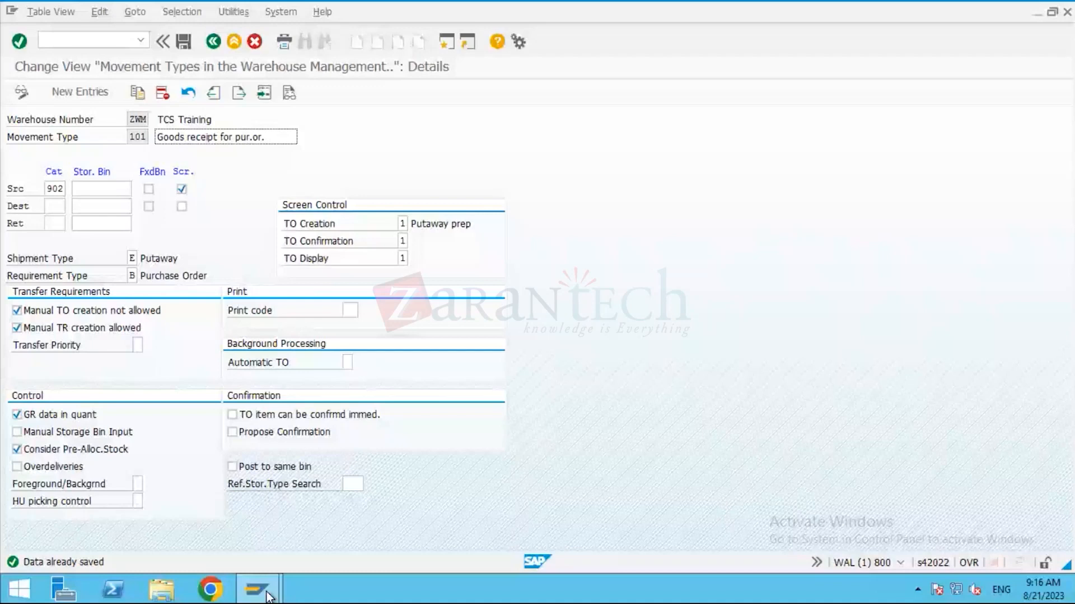
left_click(267, 592)
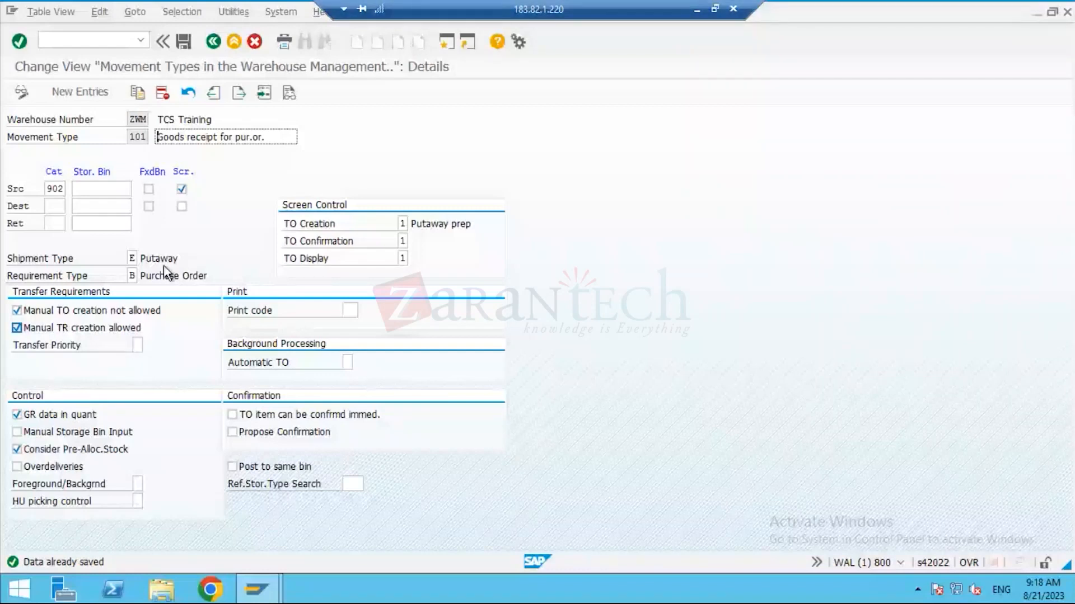
left_click(213, 42)
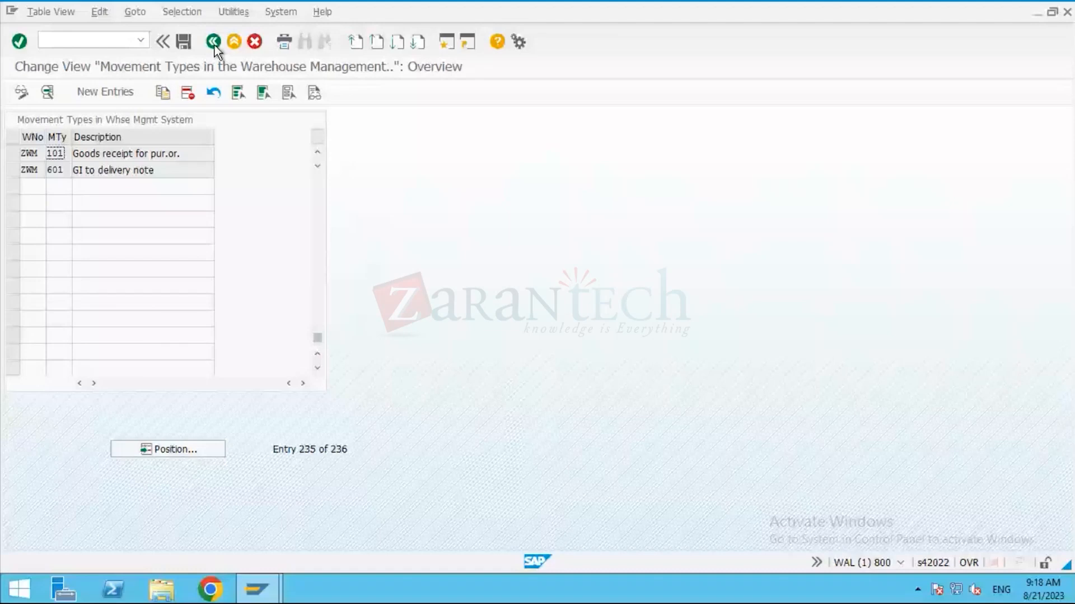
left_click(214, 43)
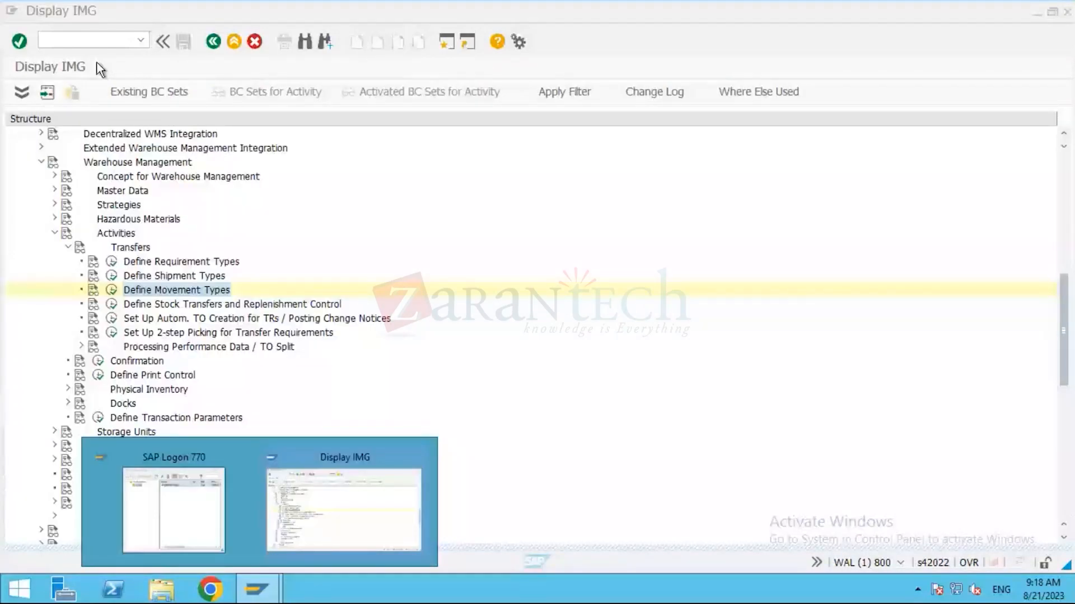
Open transaction LB01 in a new session to create a transfer requirement.
type("/ol")
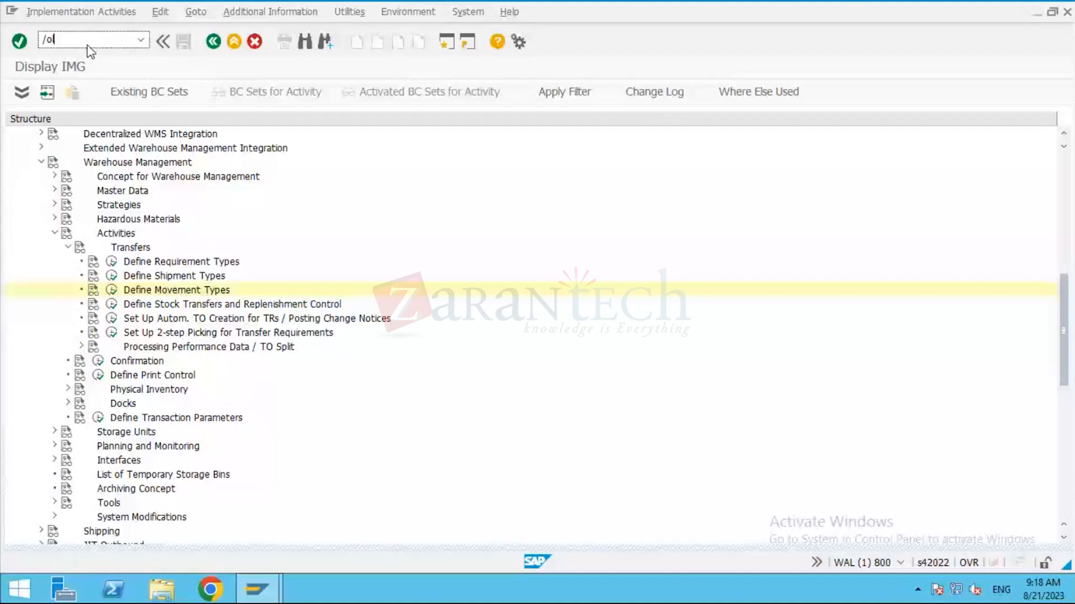
type("b")
key("BackSpace")
key("BackSpace")
type("LB01")
key("Return")
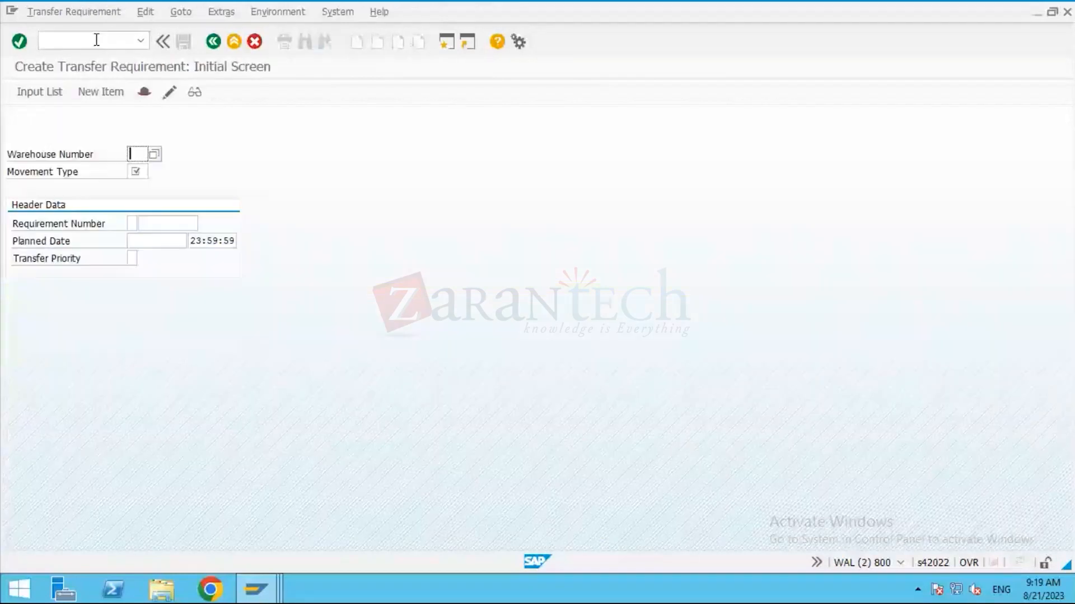
Set warehouse number ZWM and movement type 101 for the transfer requirement.
key("BackSpace")
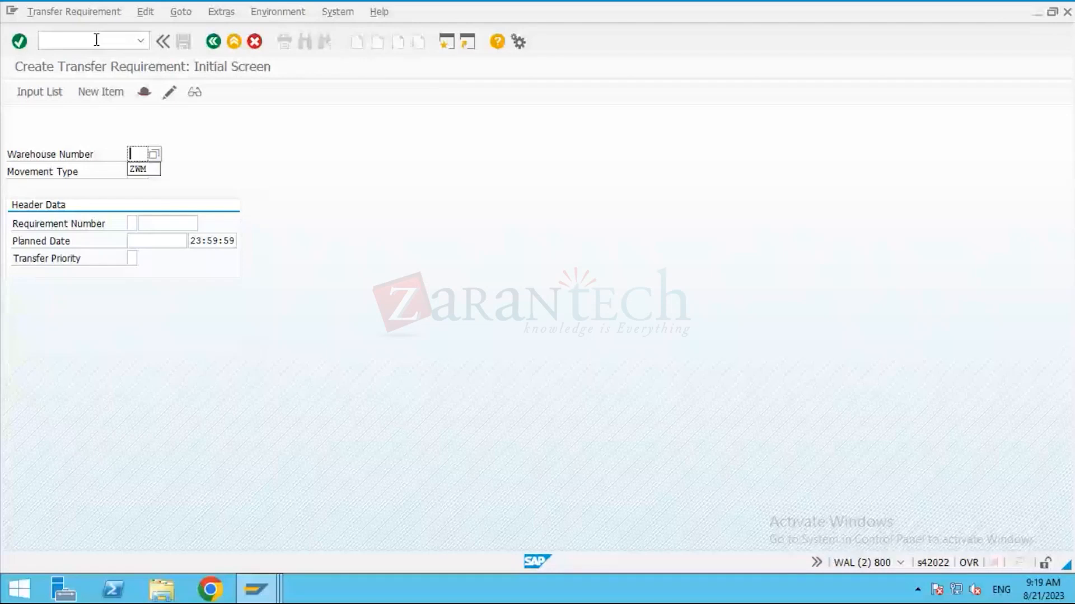
left_click(140, 169)
left_click(140, 172)
left_click(152, 174)
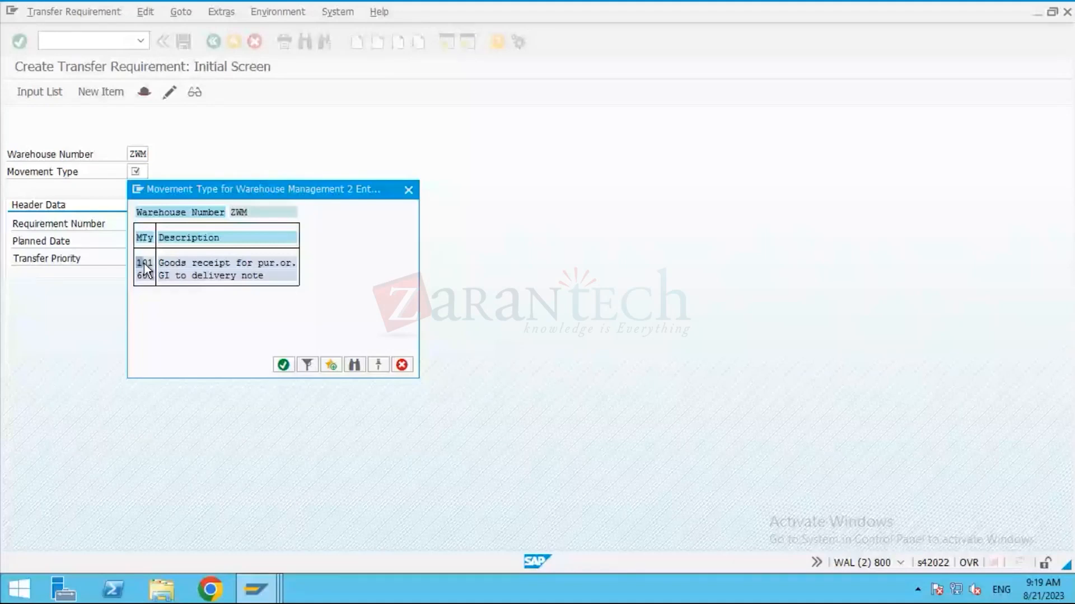
double_click(145, 264)
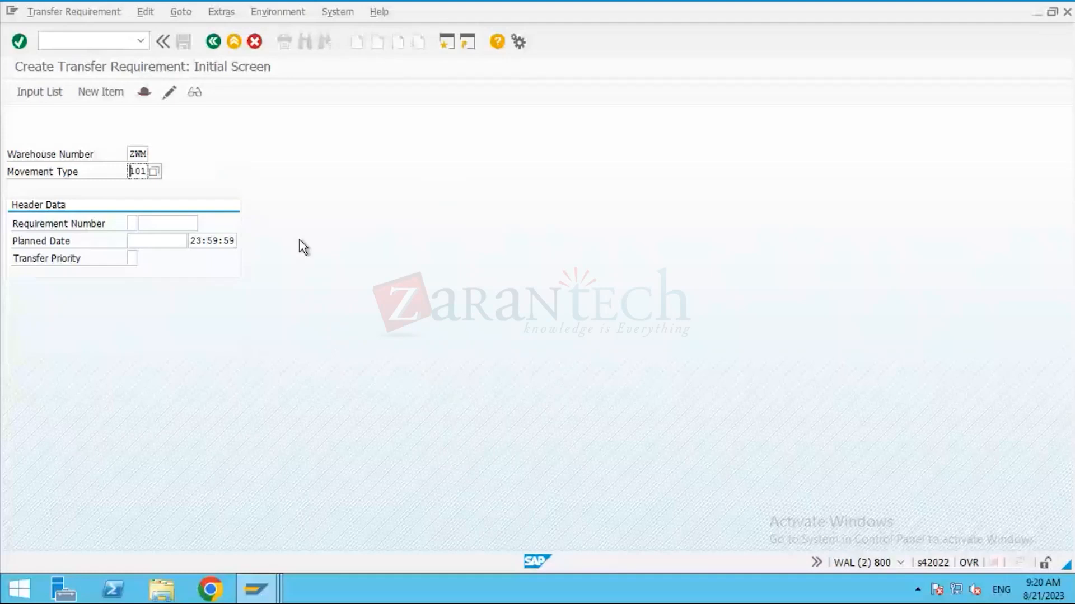
key("Return")
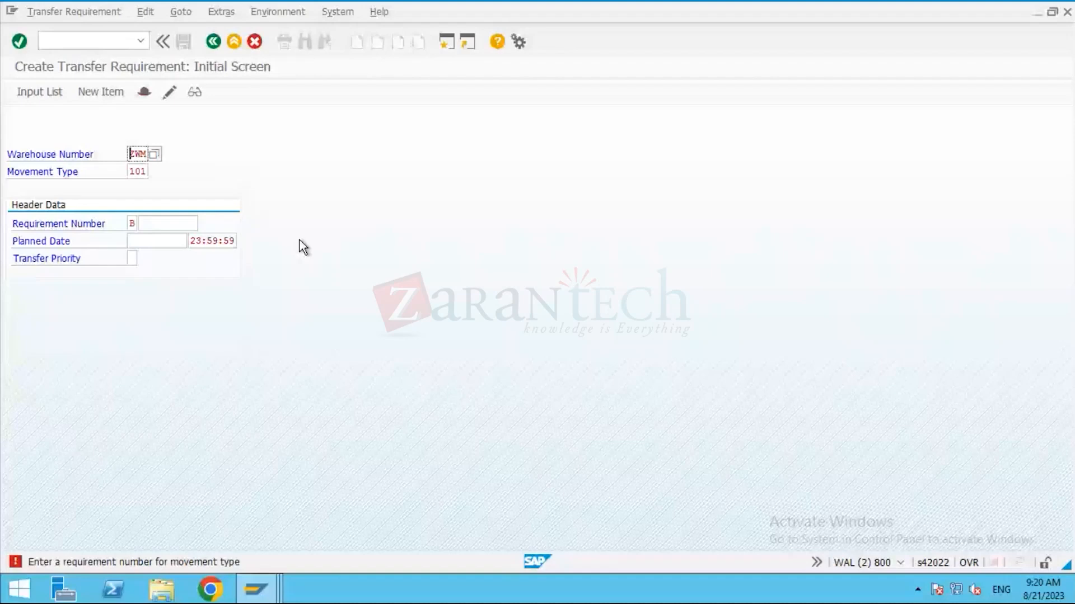
Set the requirement number to 2 and continue to the item entry screen.
left_click(166, 226)
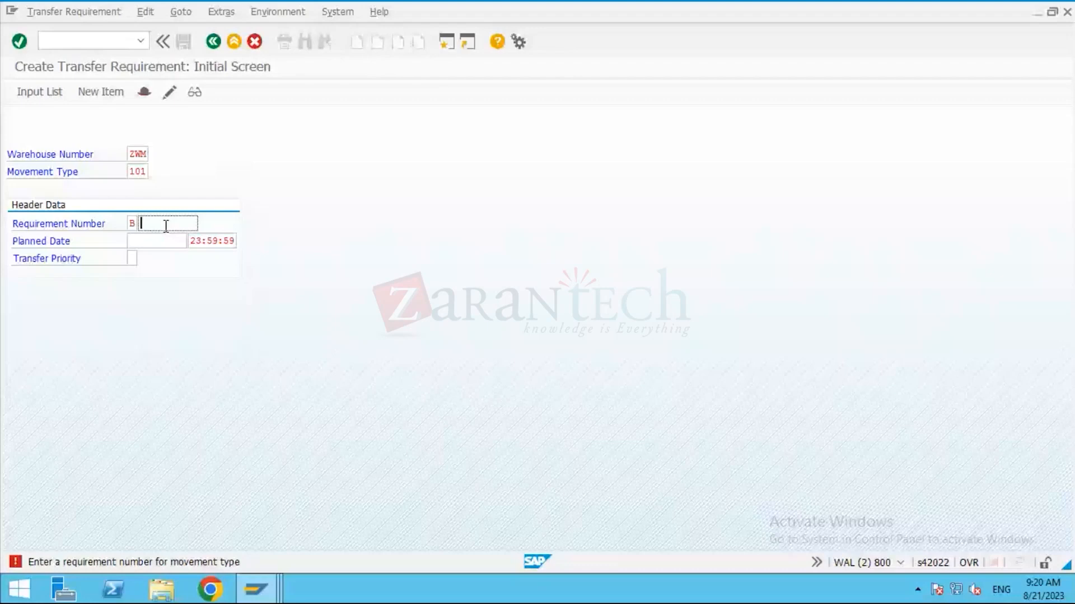
type("2")
key("Return")
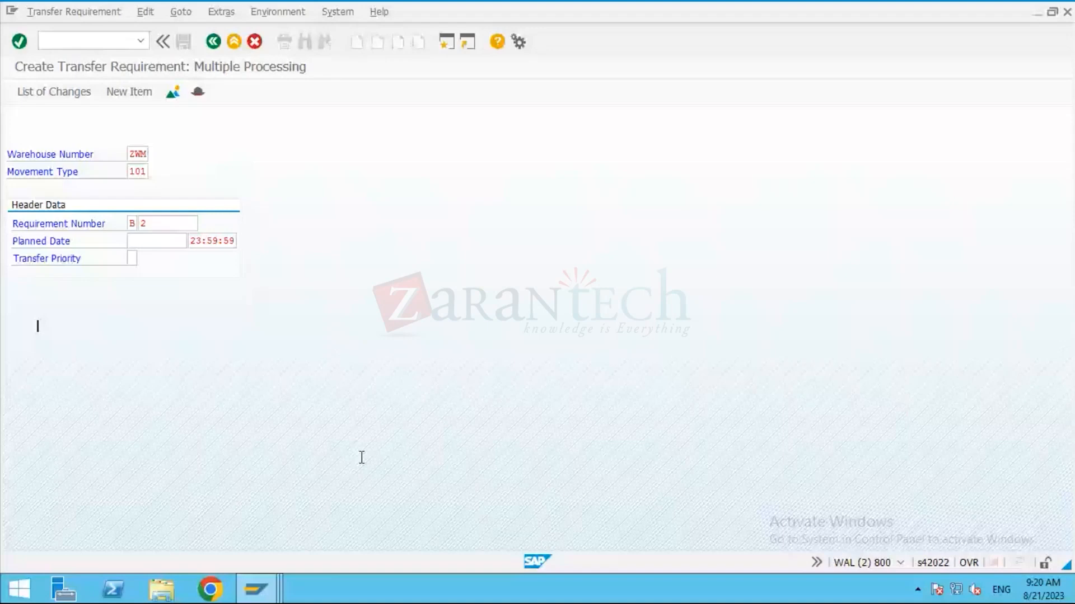
key("Return")
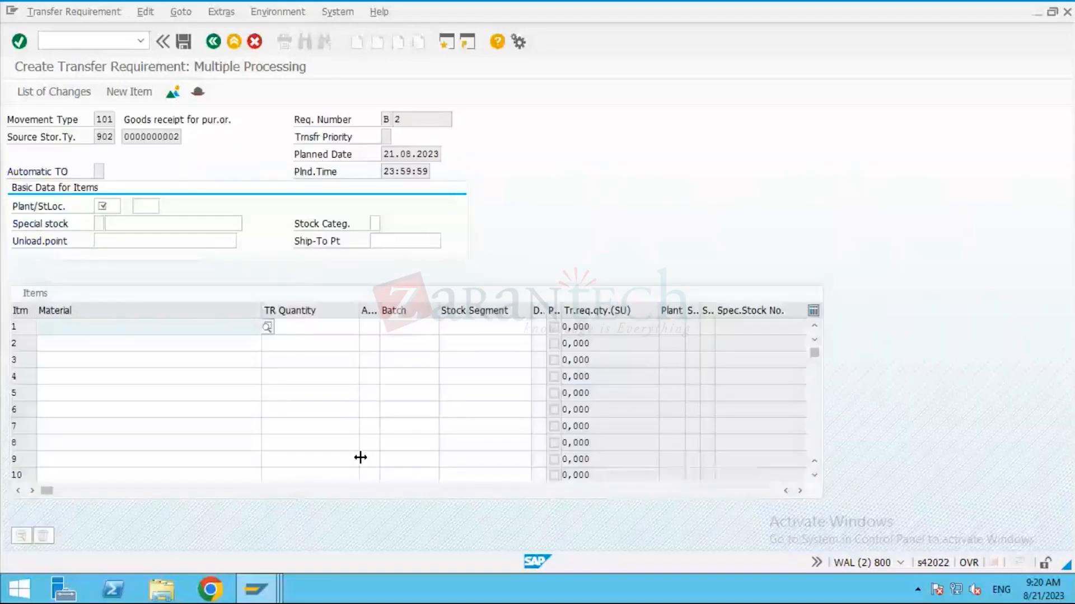
List warehouse ZWM's open transfer requirements by storage type in a new session, check the requirement number, and return to the transfer requirement being created.
left_click(103, 40)
type("/OLB1")
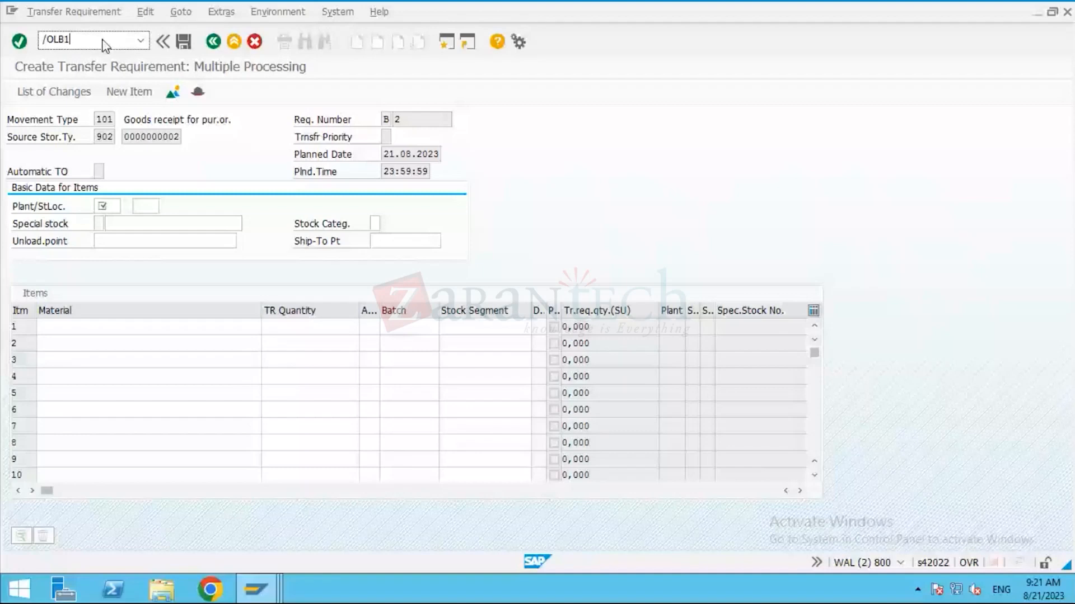
key("Return")
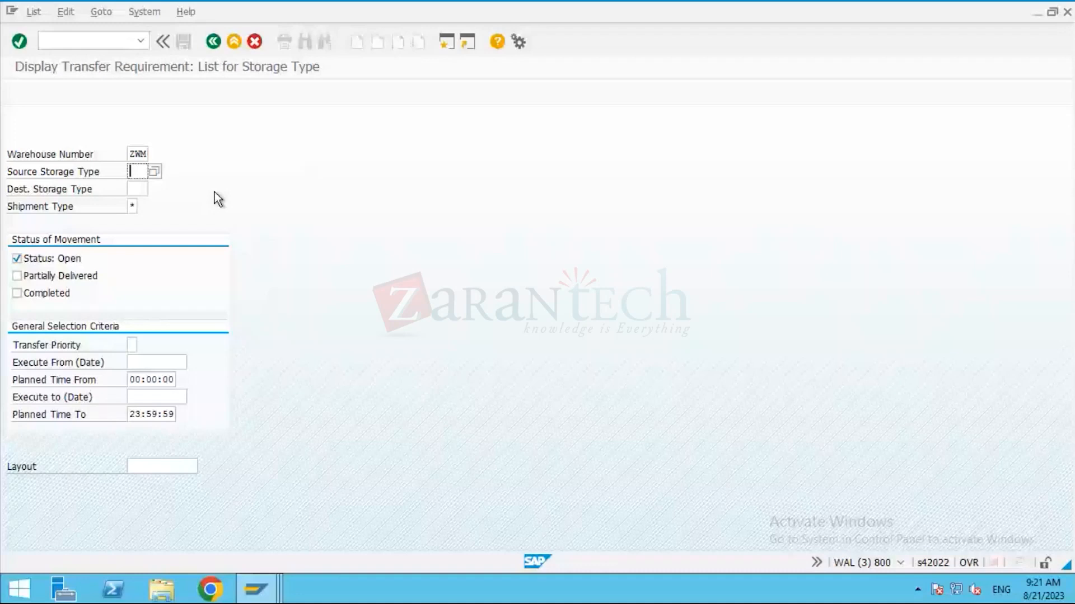
key("F8")
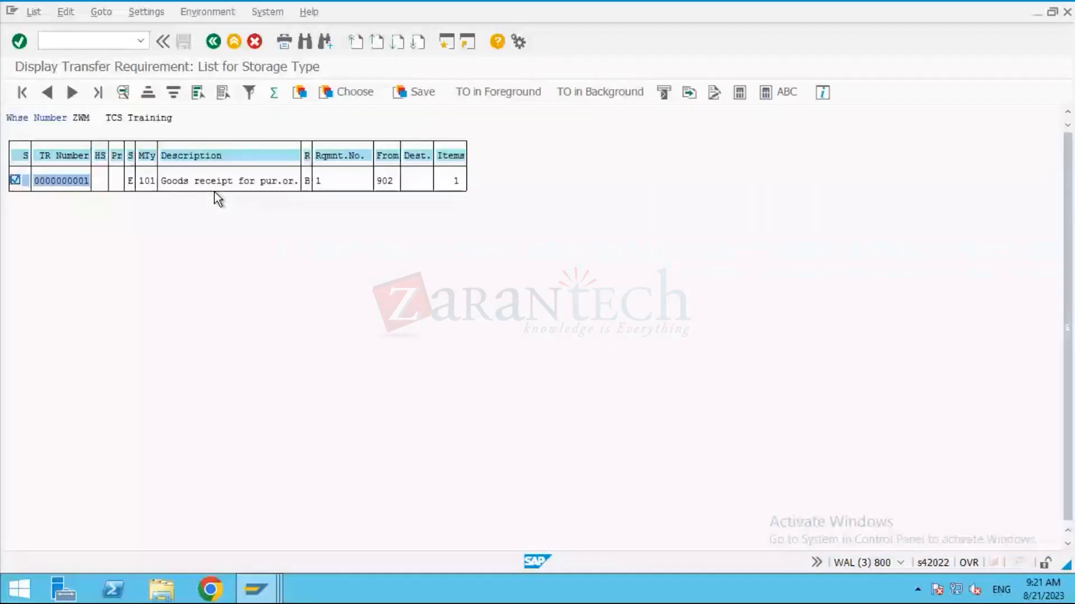
left_click(322, 183)
left_click(213, 42)
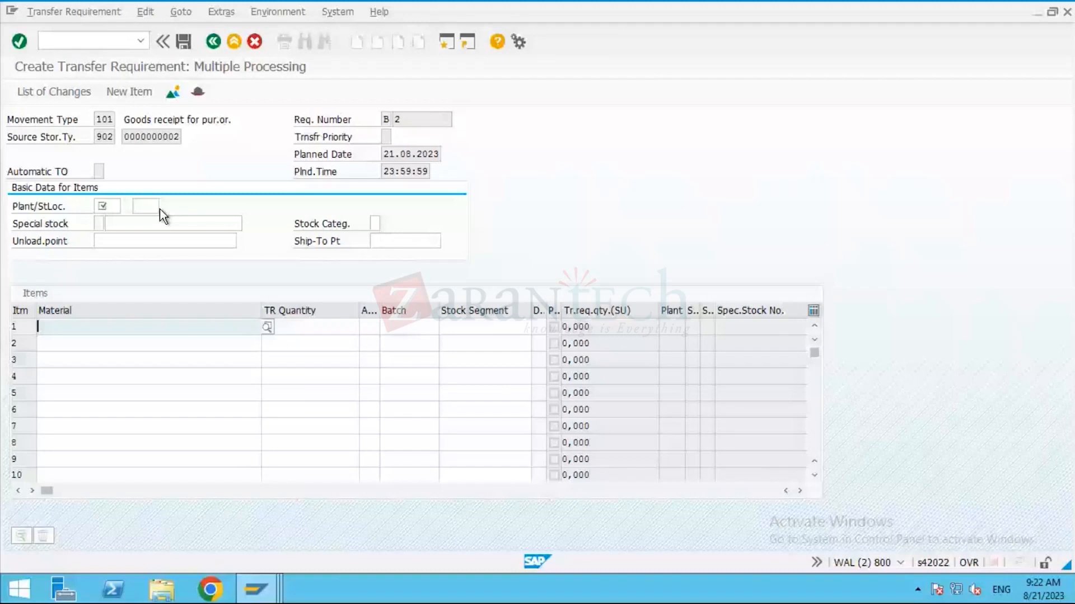
Enter plant 1710, storage location 171Q and material 94 for the first item.
left_click(109, 207)
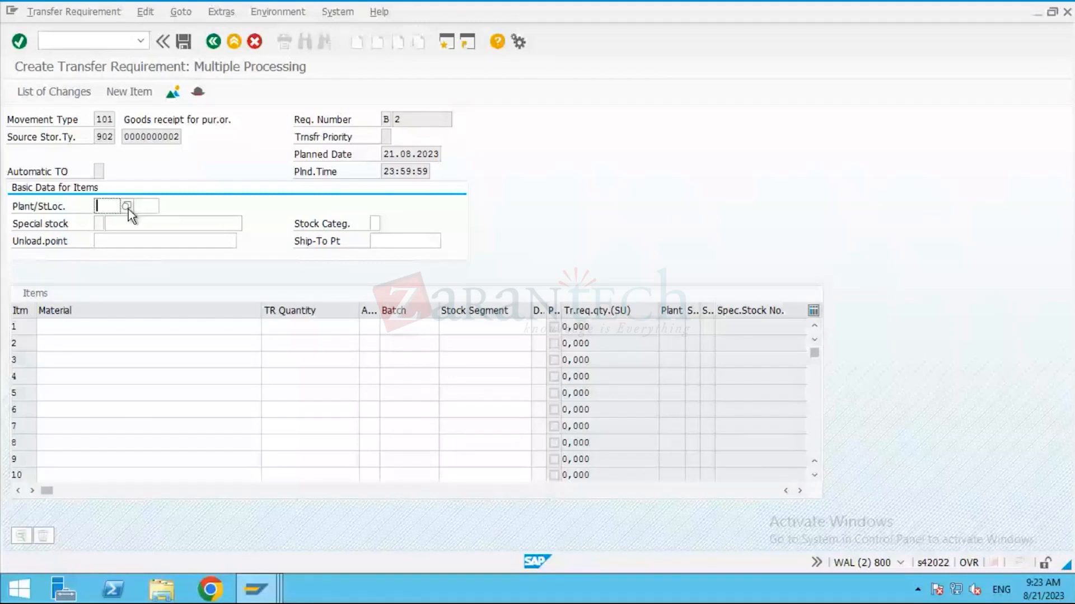
type("17")
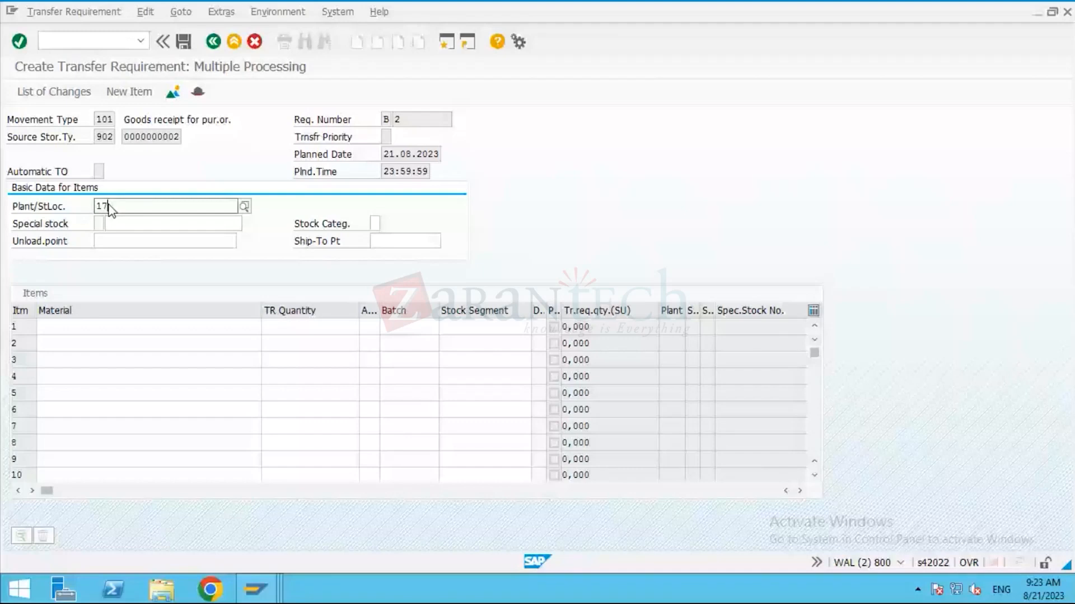
type("10")
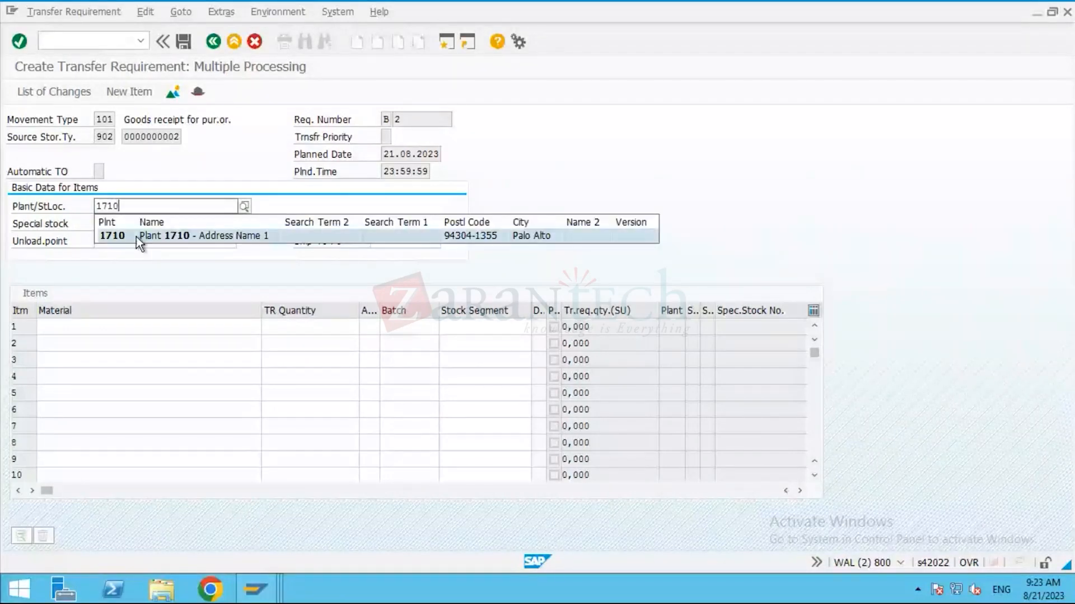
left_click(136, 237)
left_click(157, 209)
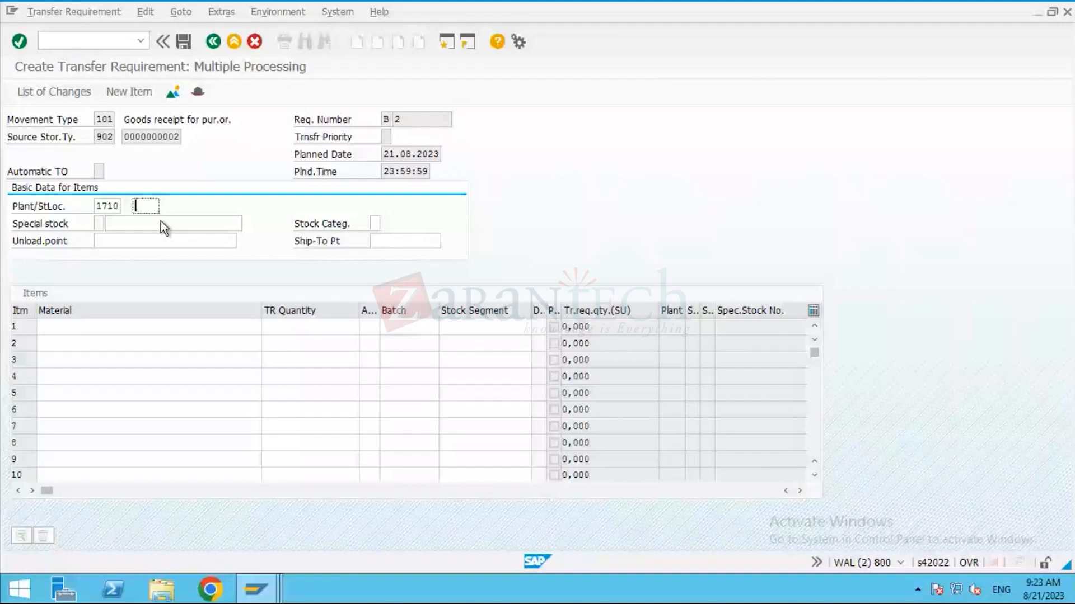
type("171")
type("0")
key("Return")
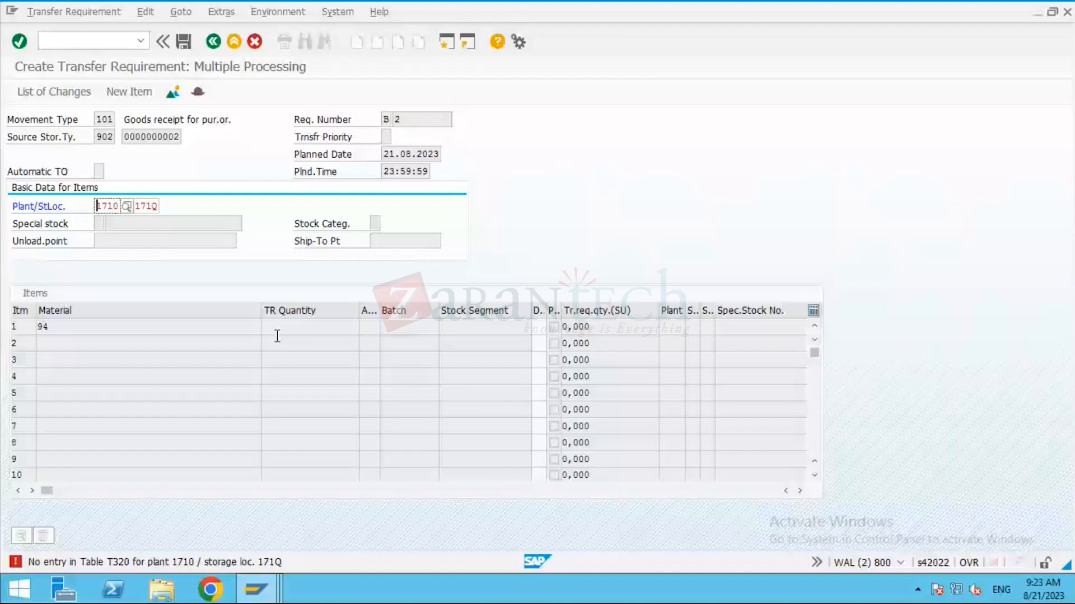
Set the storage location to 176Q and continue to the single item screen.
left_click(155, 204)
key("BackSpace")
key("BackSpace")
type("6Q")
key("Return")
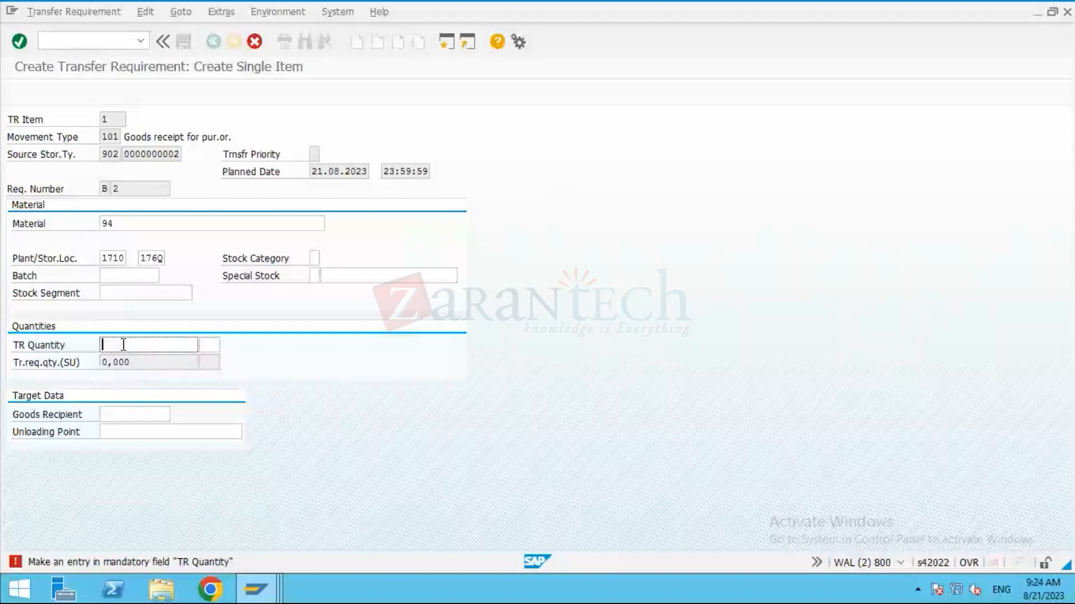
Set the TR quantity of material 94 to 50 and confirm the single item.
type("2")
key("BackSpace")
type("50")
key("Return")
key("Return")
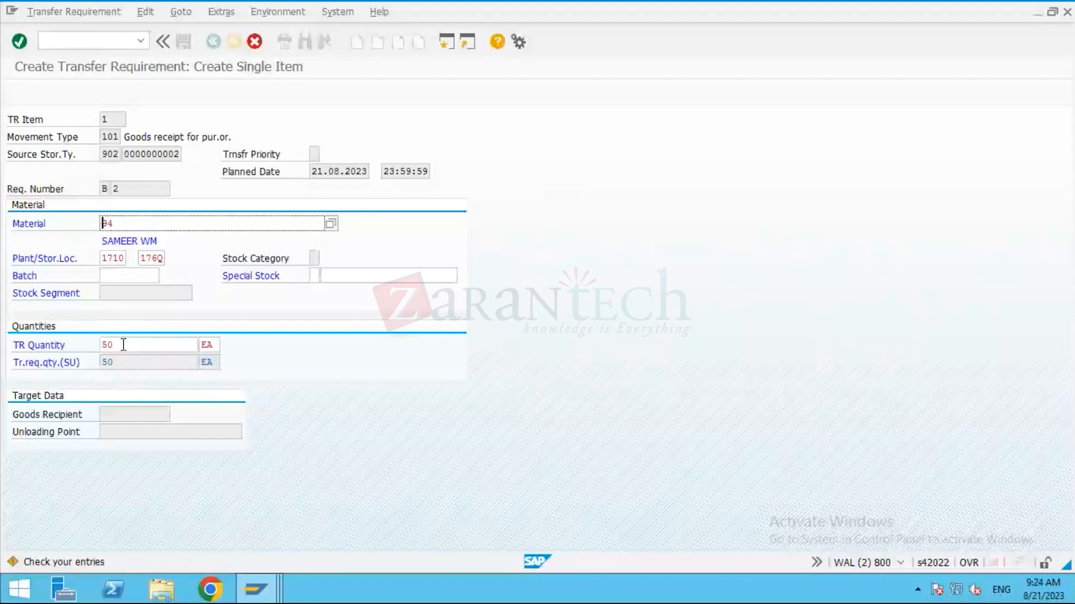
key("Return")
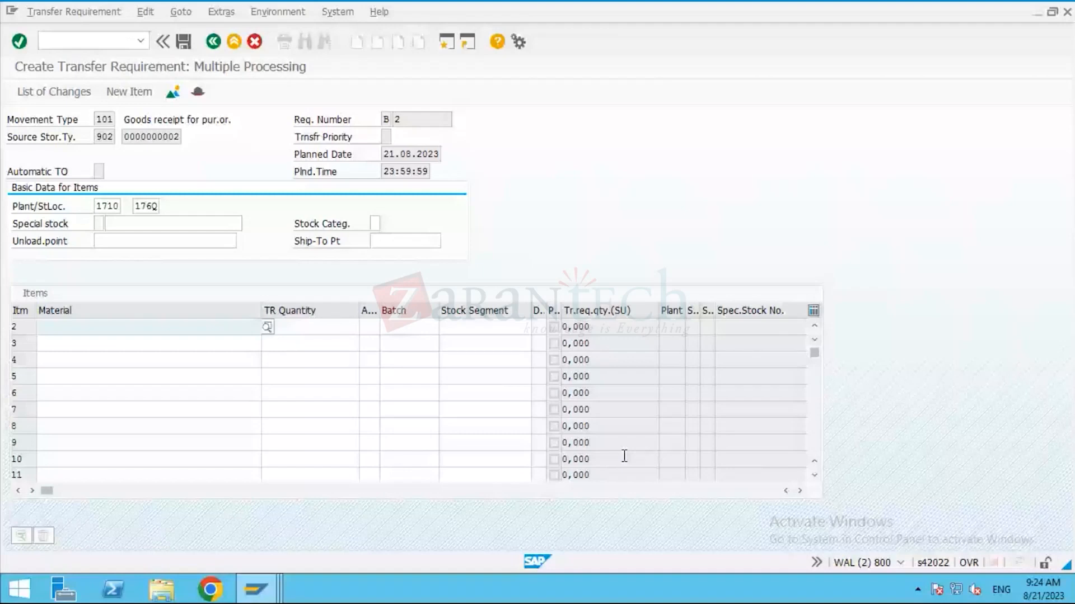
Display the transfer requirement's item list and check the plant and storage location of item 1.
left_click(12, 327)
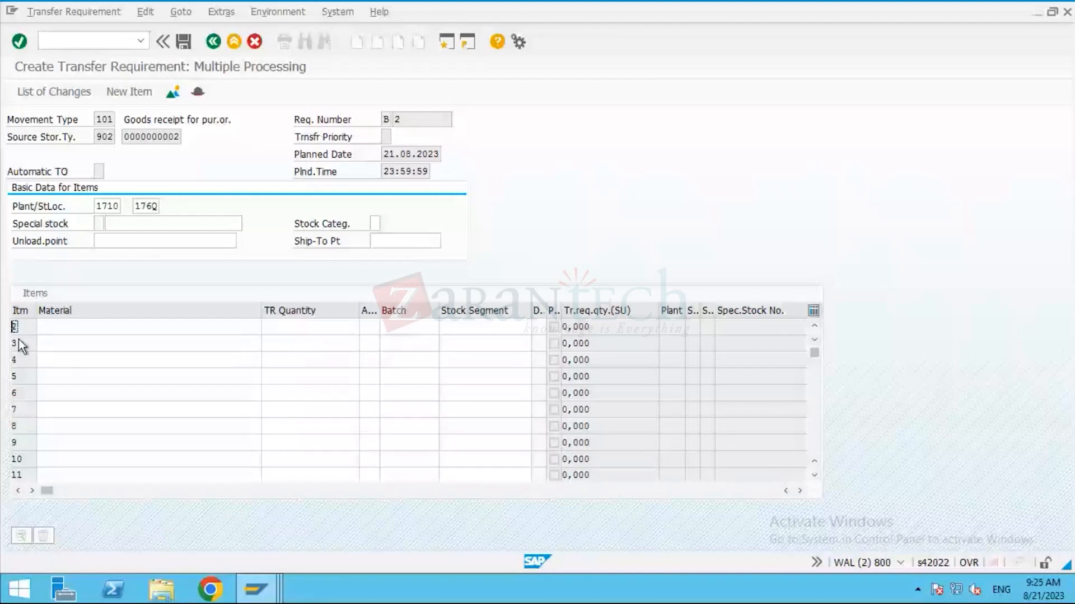
scroll(167, 387, "up", 1)
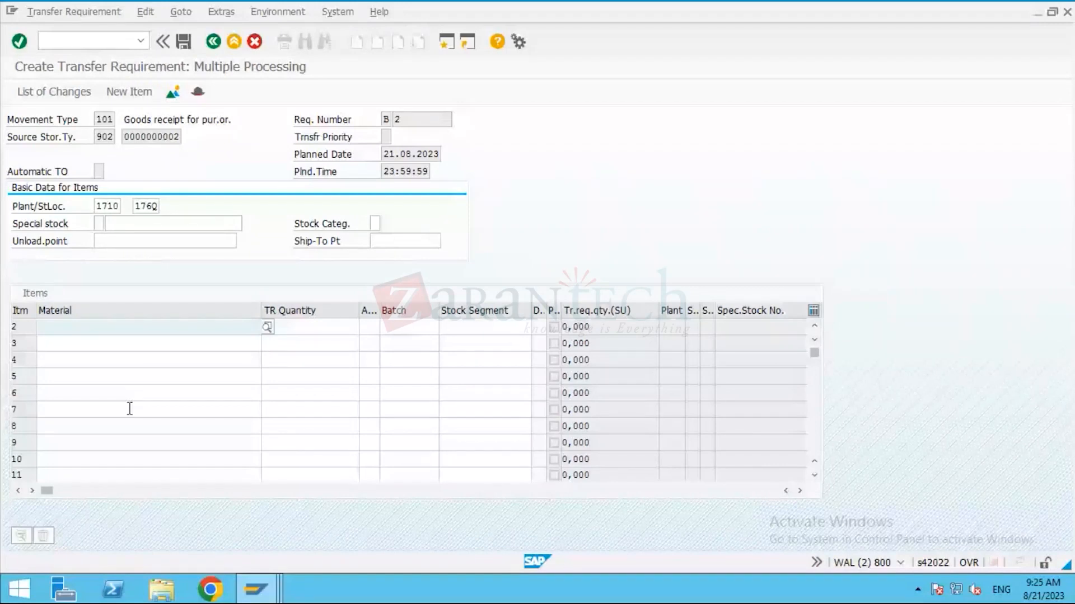
left_click(173, 93)
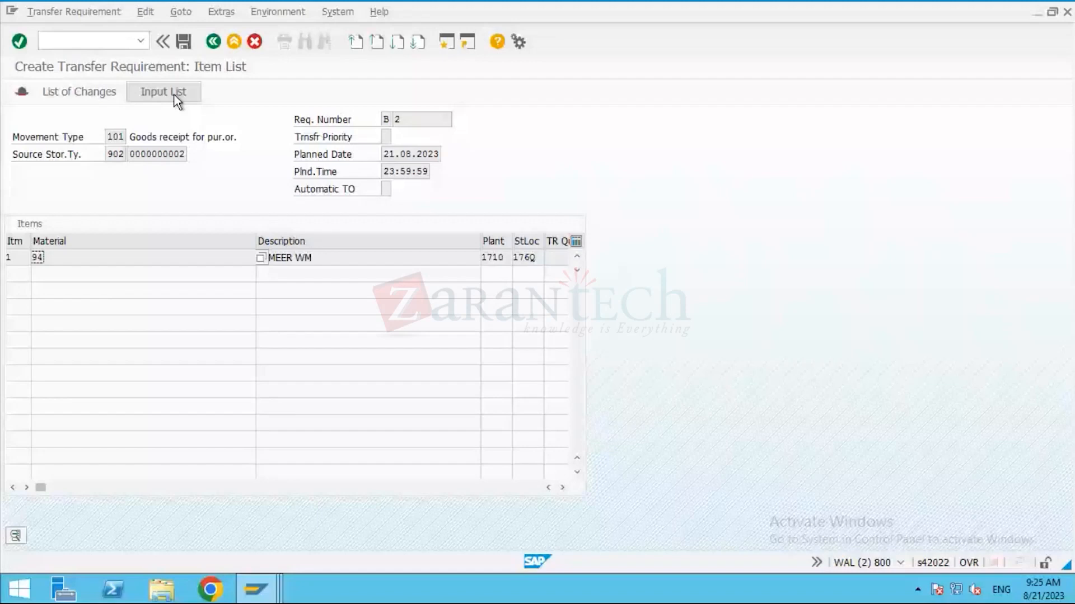
left_click(4, 257)
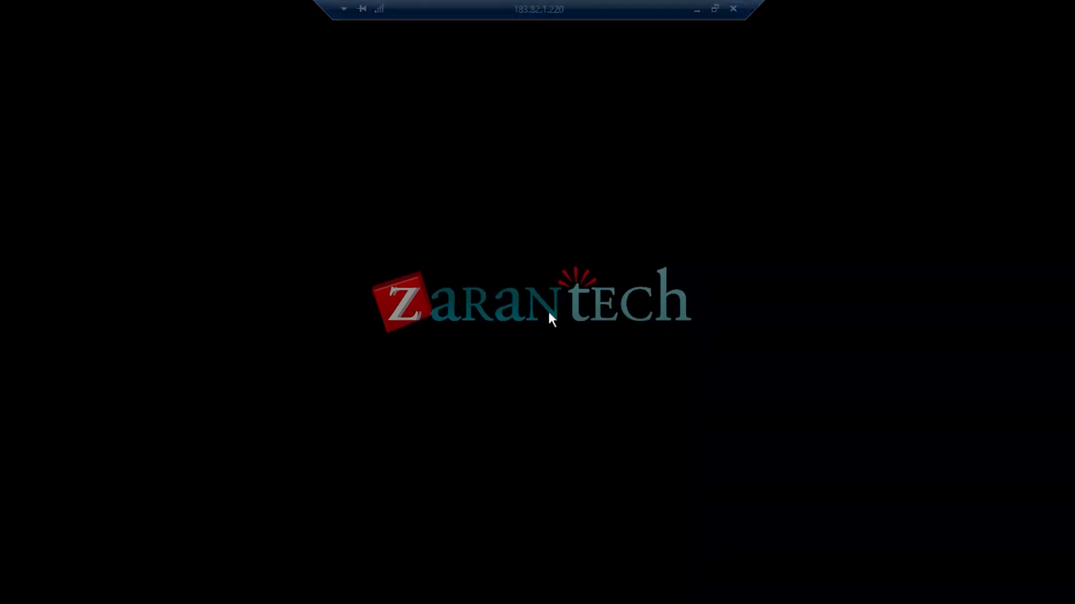
mouse_move(637, 2)
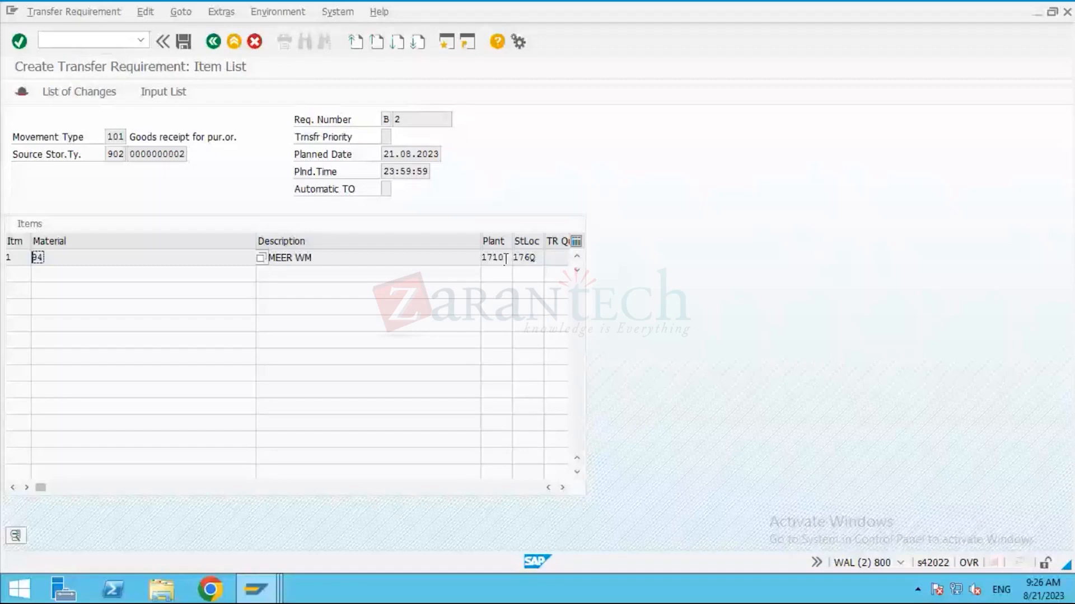
left_click_drag(505, 260, 484, 261)
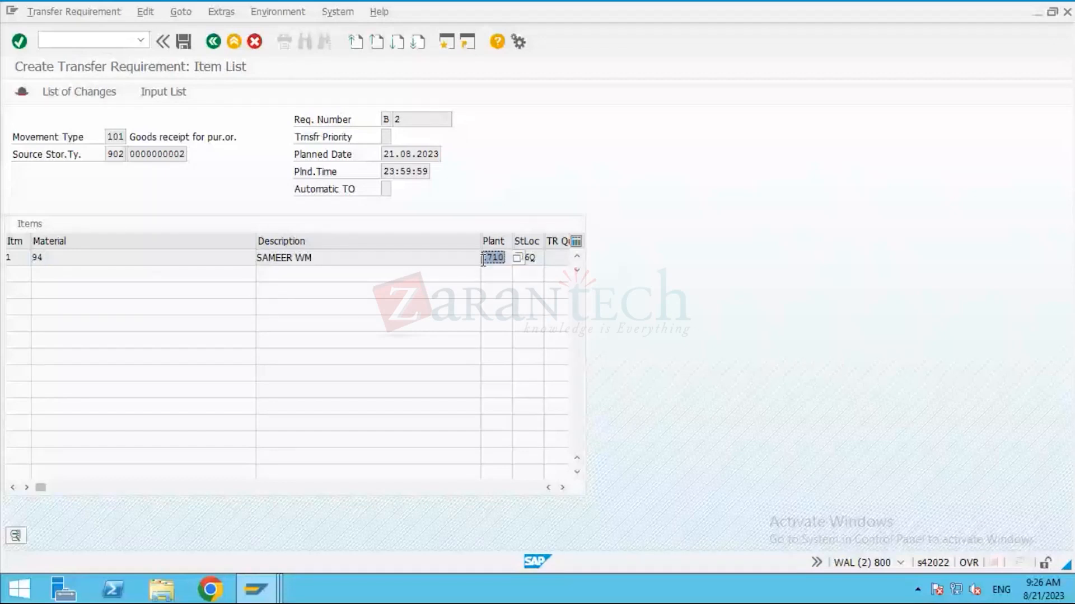
left_click(483, 260)
left_click(539, 258)
left_click_drag(538, 258, 506, 258)
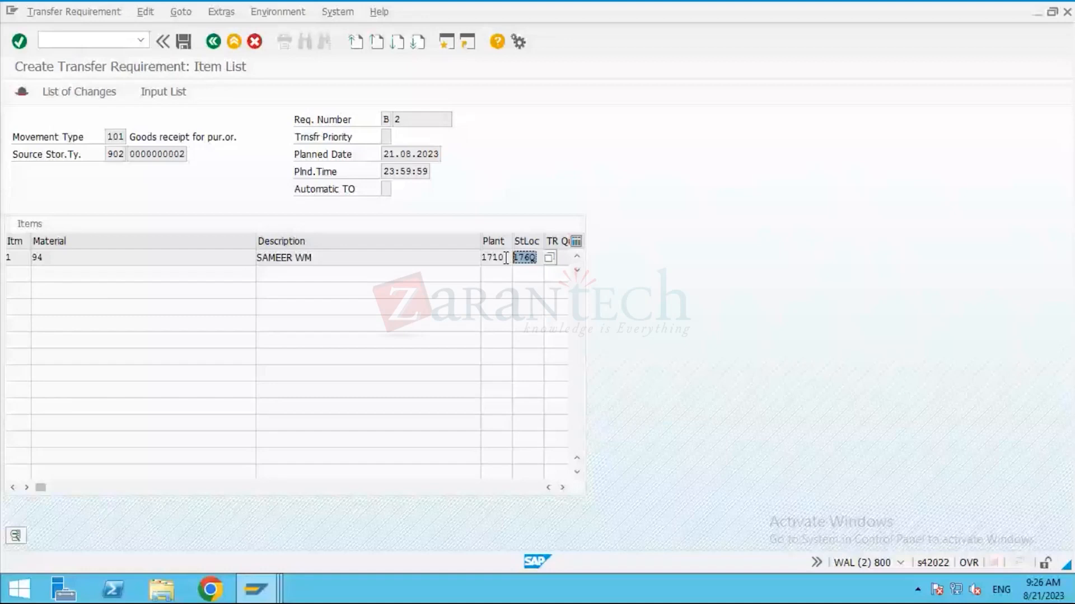
left_click(506, 258)
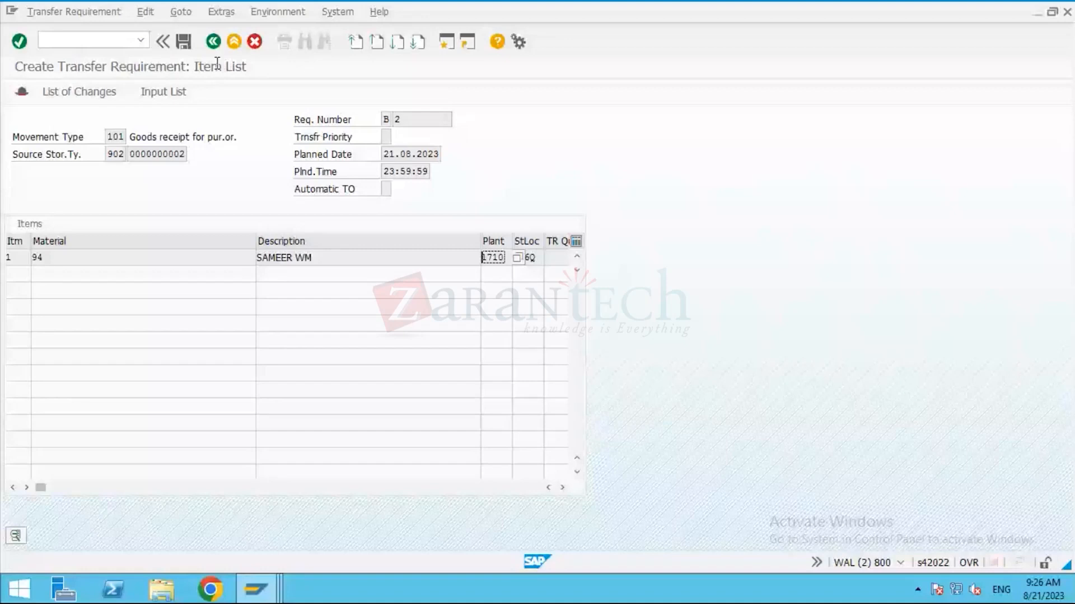
Recheck the item list, return to multiple processing and save the transfer requirement.
left_click(173, 96)
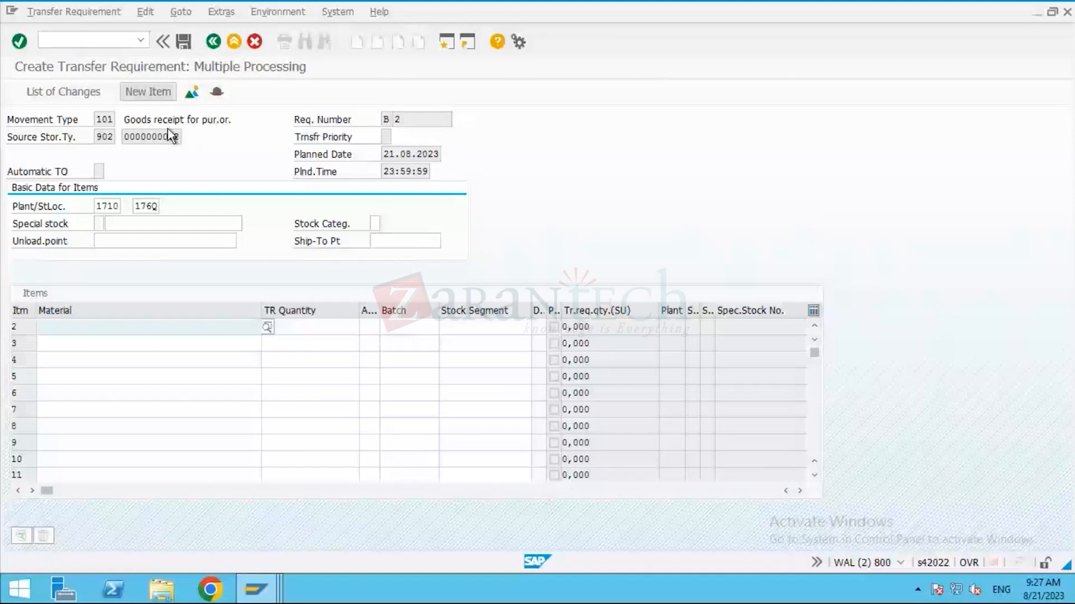
left_click(14, 328)
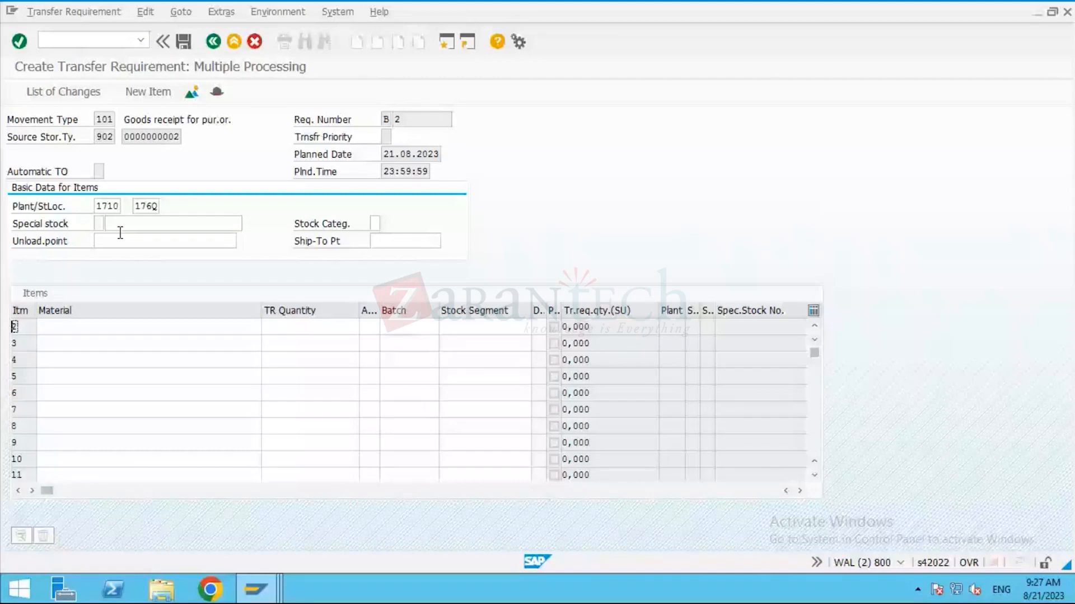
left_click(191, 93)
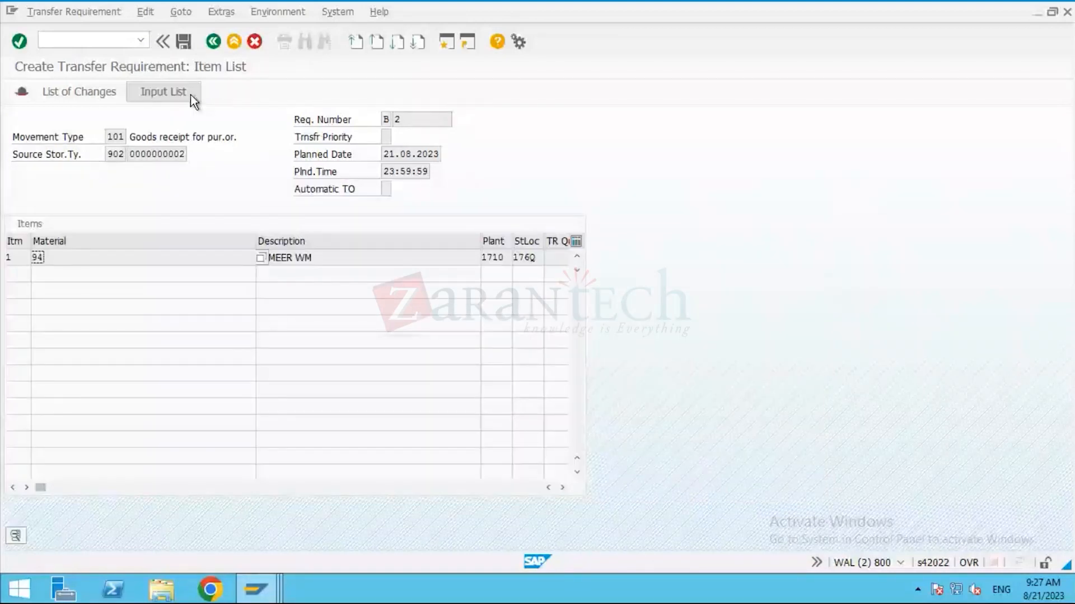
left_click(190, 96)
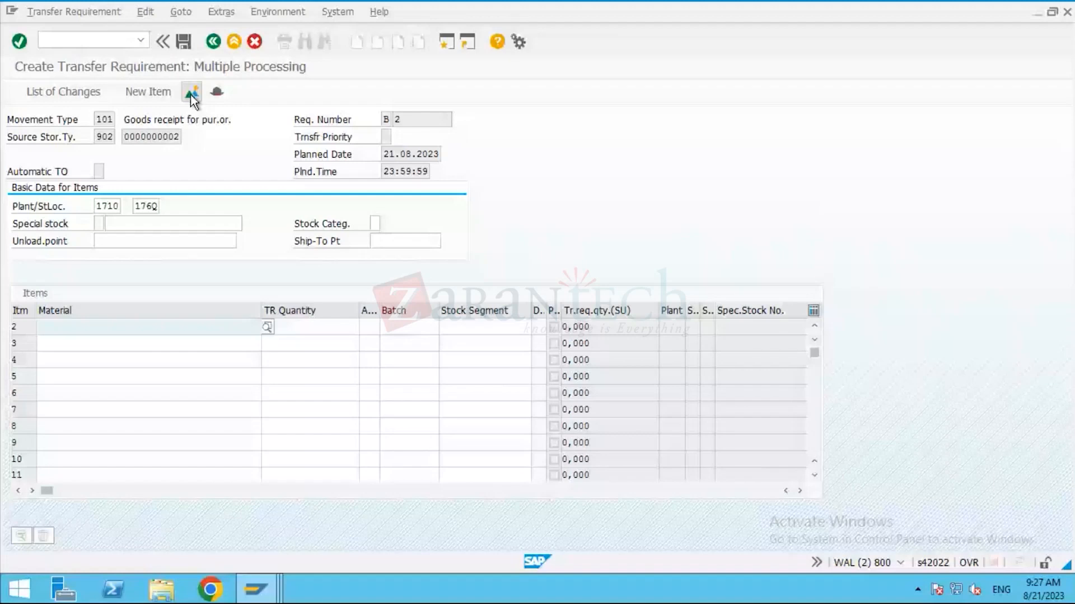
left_click(374, 225)
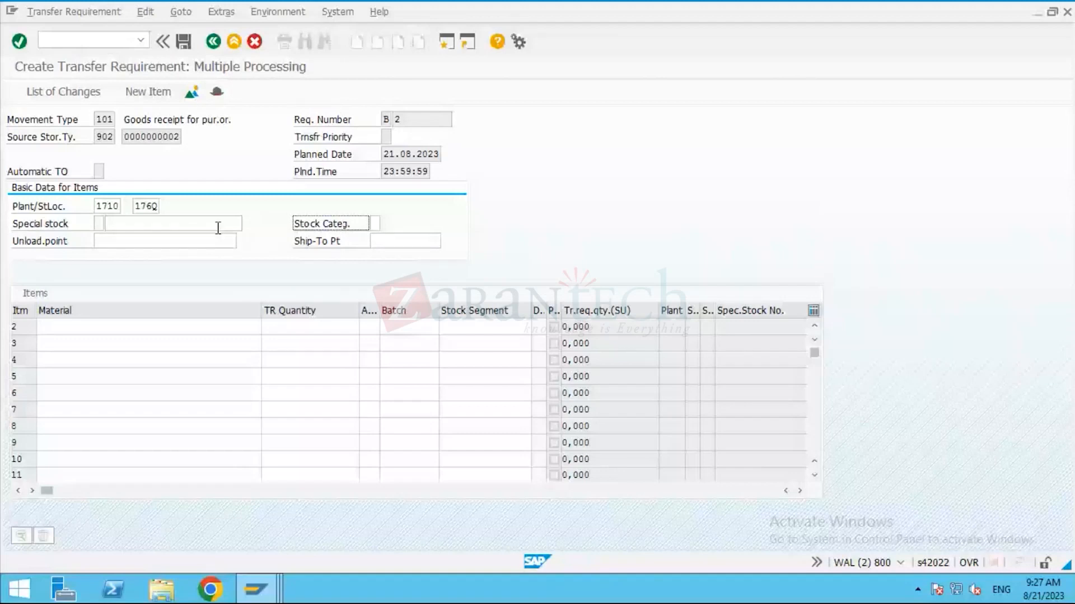
left_click(185, 44)
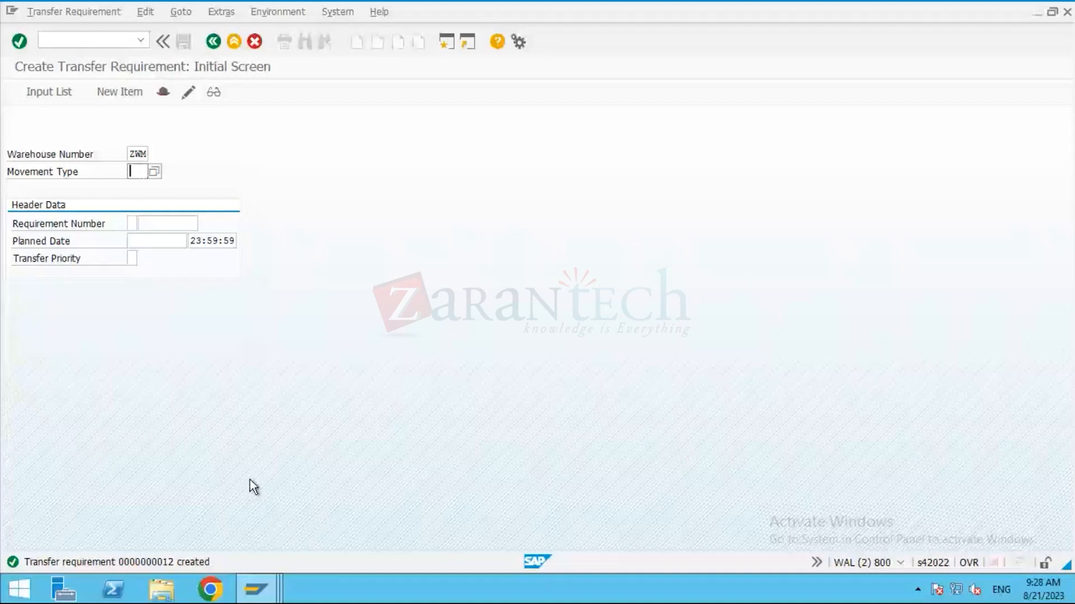
Switch to the transfer requirement display session and start transaction LB11 there.
left_click(275, 591)
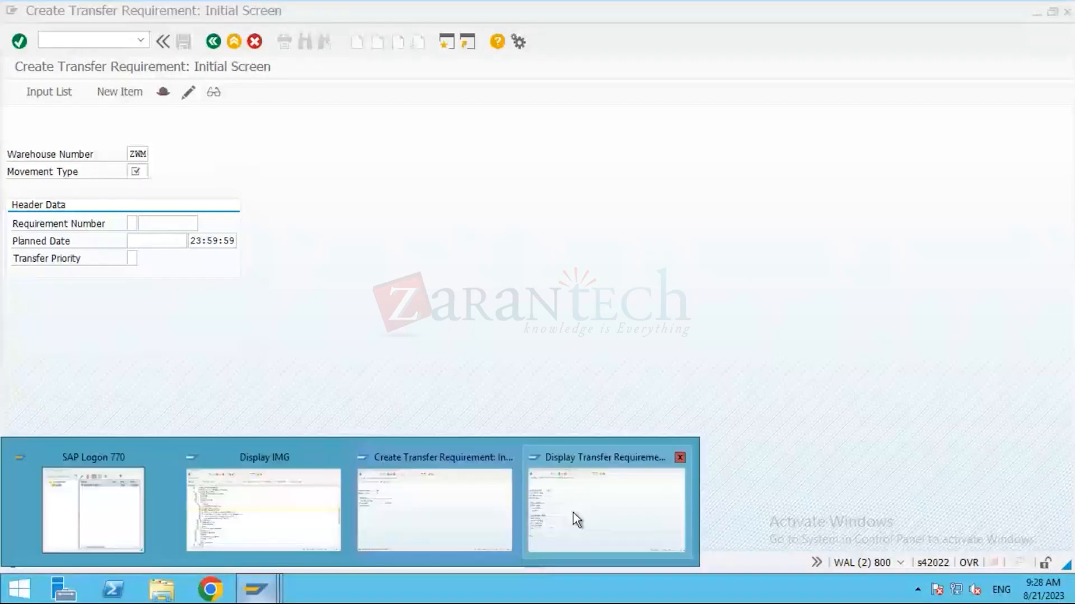
left_click(573, 513)
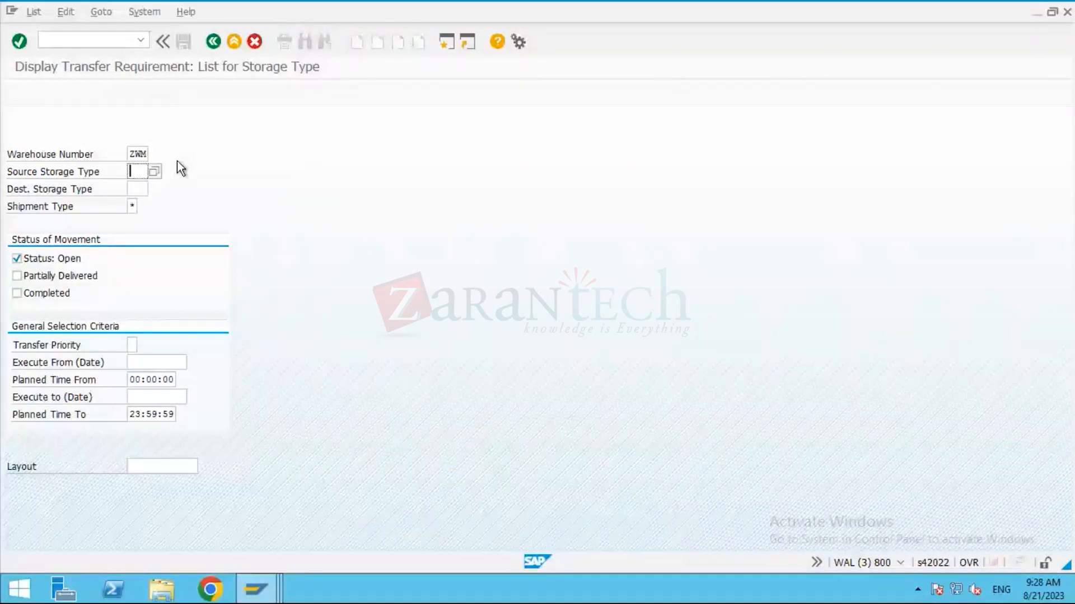
left_click(99, 41)
type("/N")
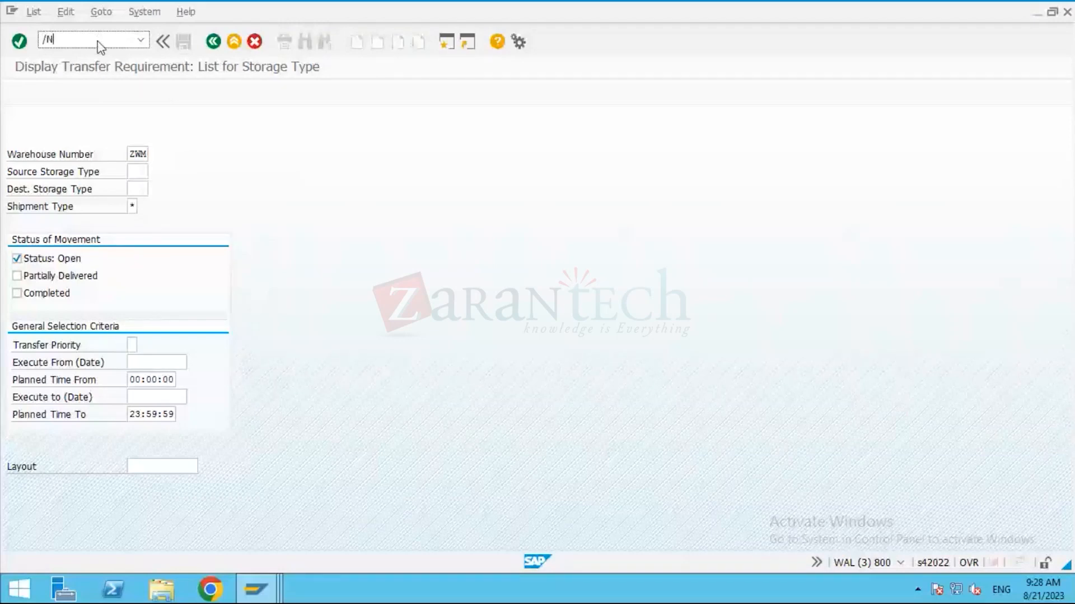
type("LB11")
key("Return")
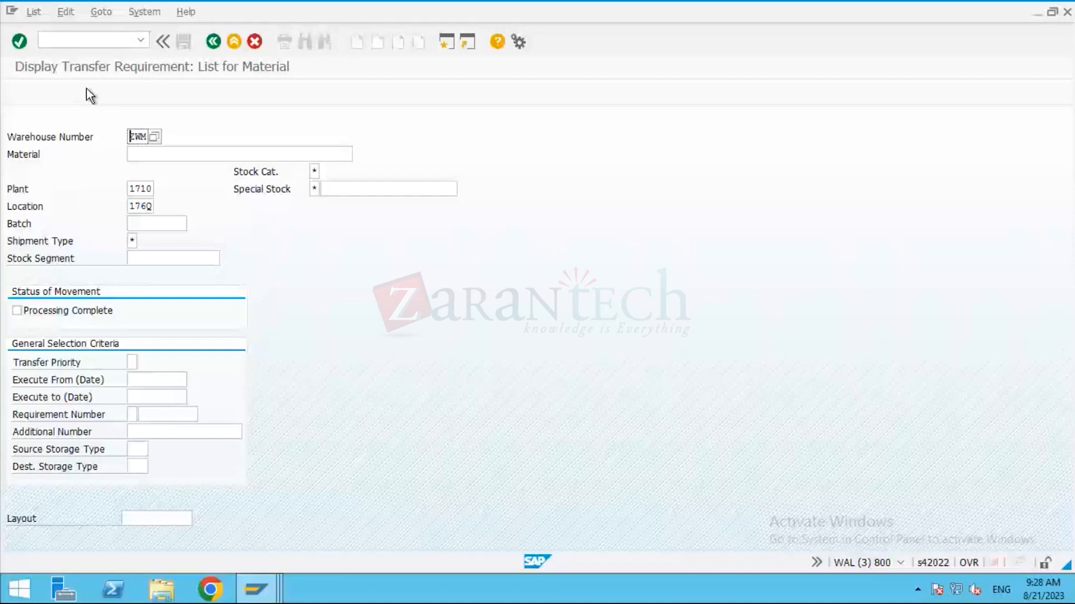
List the transfer requirements for material 94 in warehouse ZWM, plant 1710, location 176Q.
left_click(141, 154)
type("9")
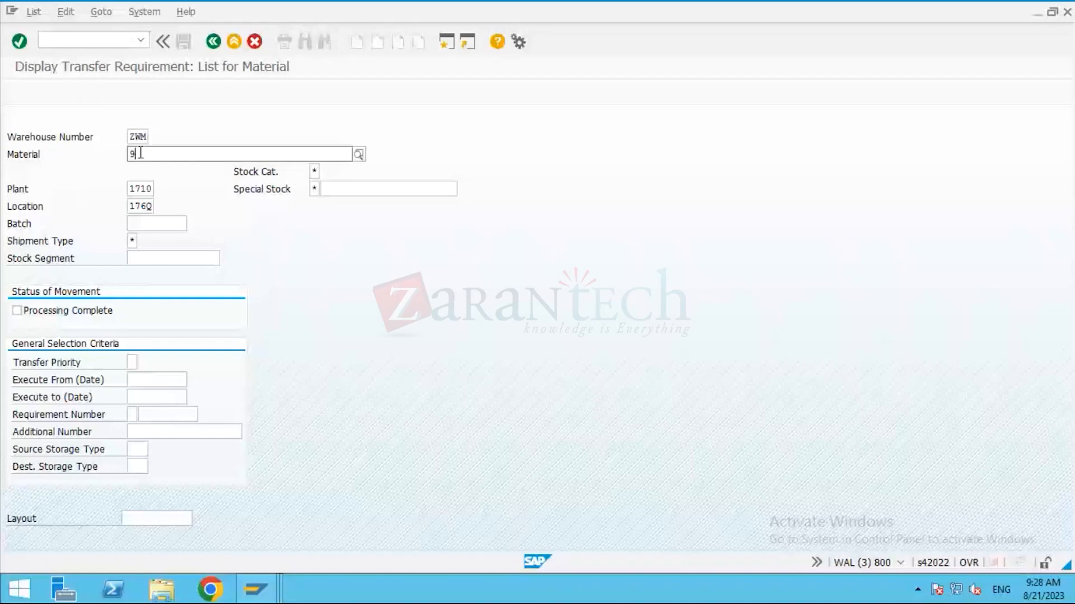
type("4")
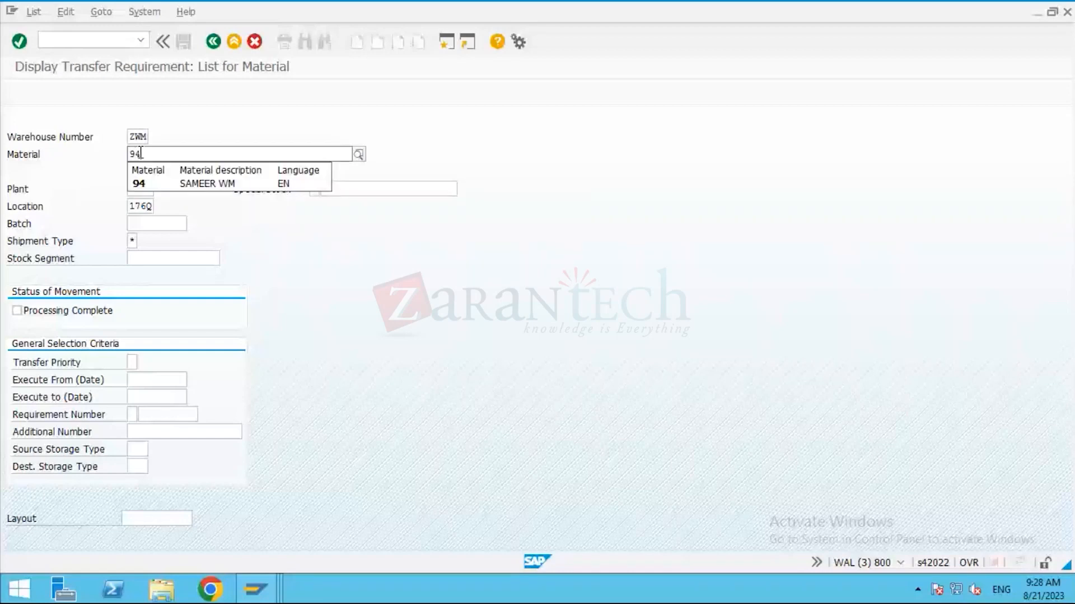
left_click(162, 186)
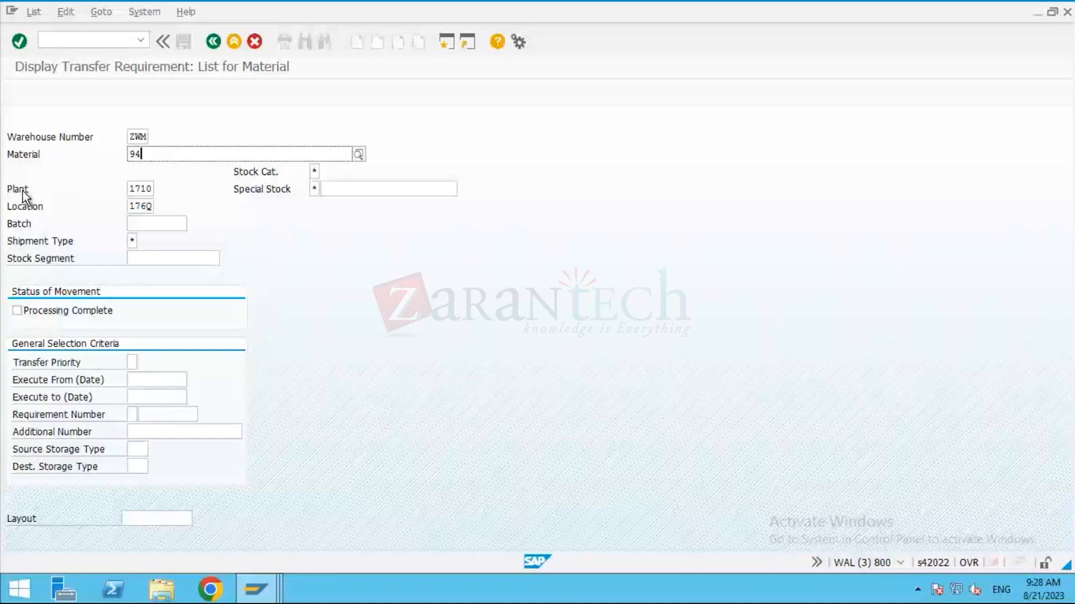
left_click(150, 188)
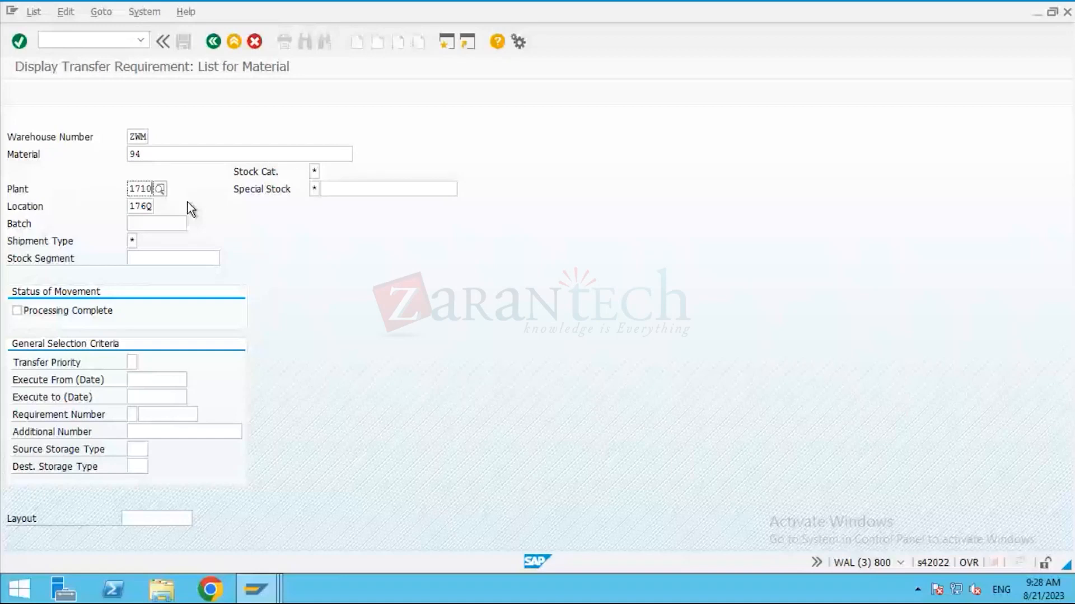
key("Return")
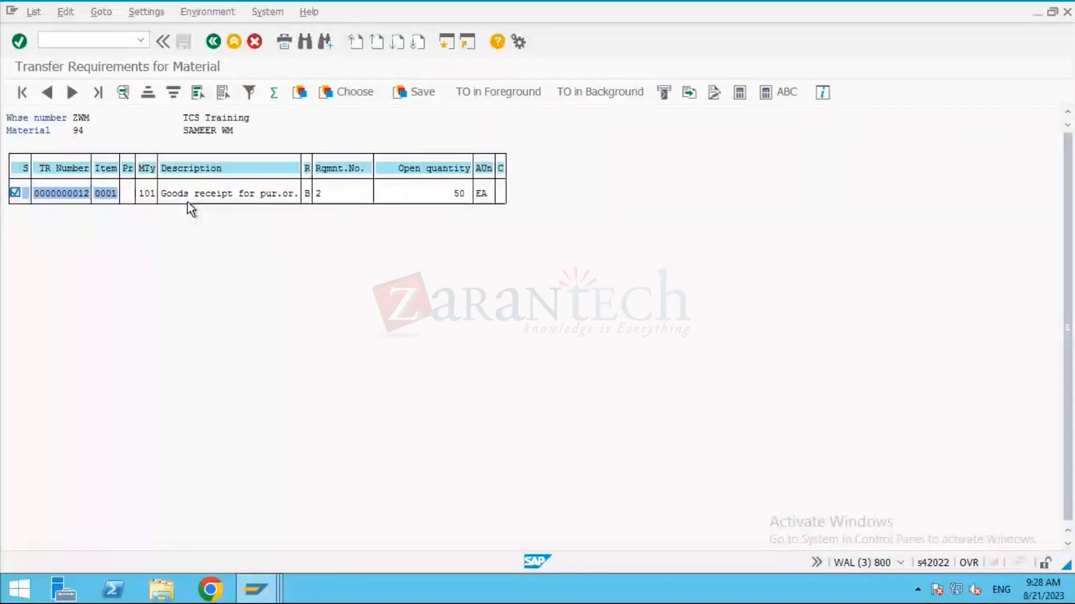
Open the listed transfer requirement's item, check its requirement number and TR quantity, and leave the single item display.
double_click(90, 195)
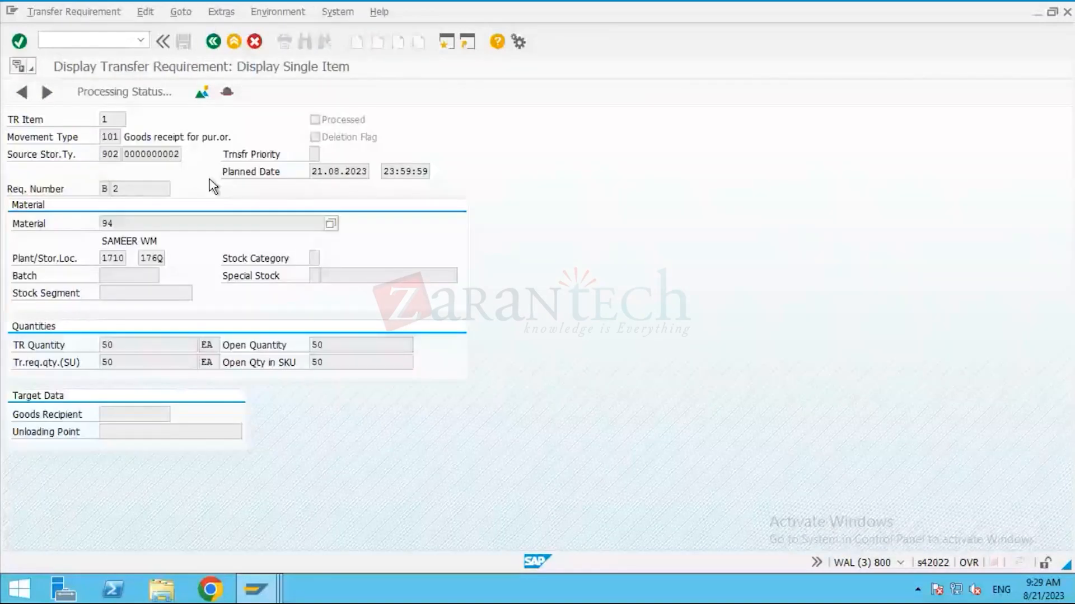
left_click(110, 190)
double_click(110, 189)
left_click(162, 376)
left_click_drag(163, 345, 228, 78)
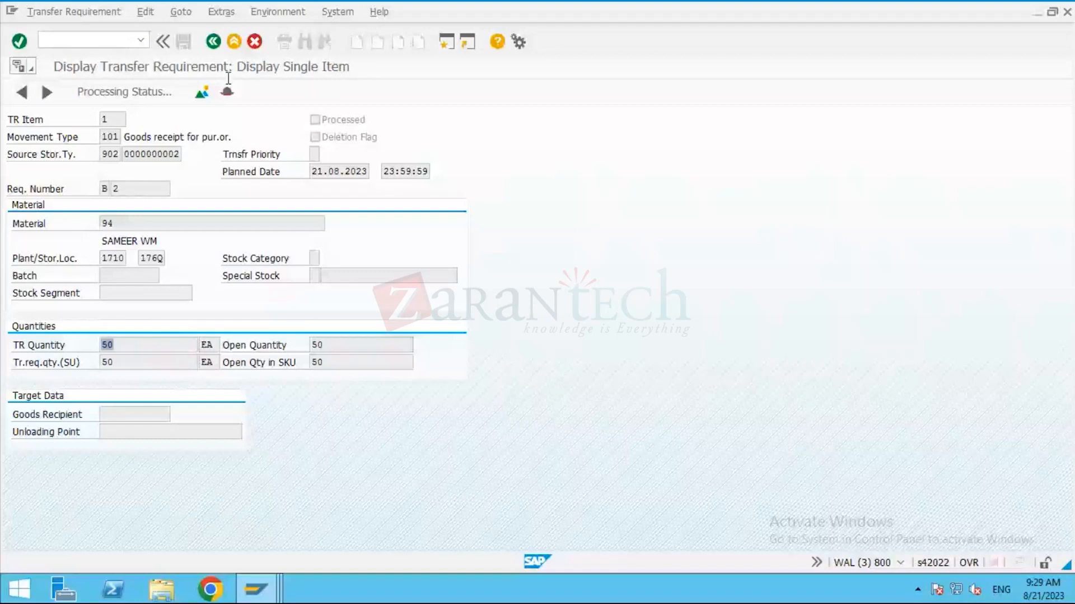
left_click(213, 44)
left_click(213, 42)
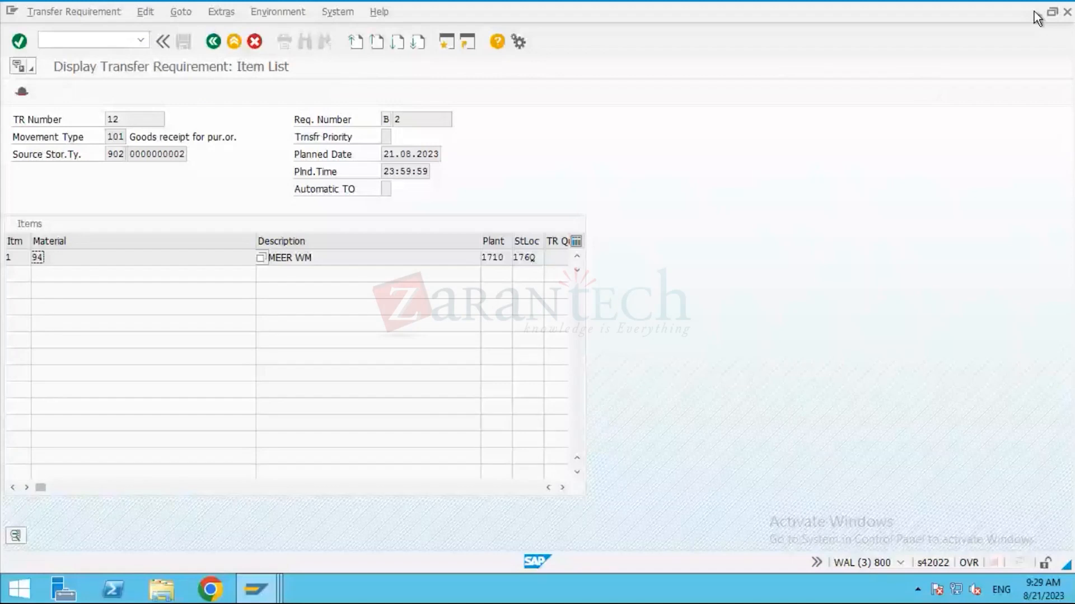
Return to the Display IMG session, collapse Activities under Warehouse Management and expand Interfaces > Inventory Management.
left_click(1034, 14)
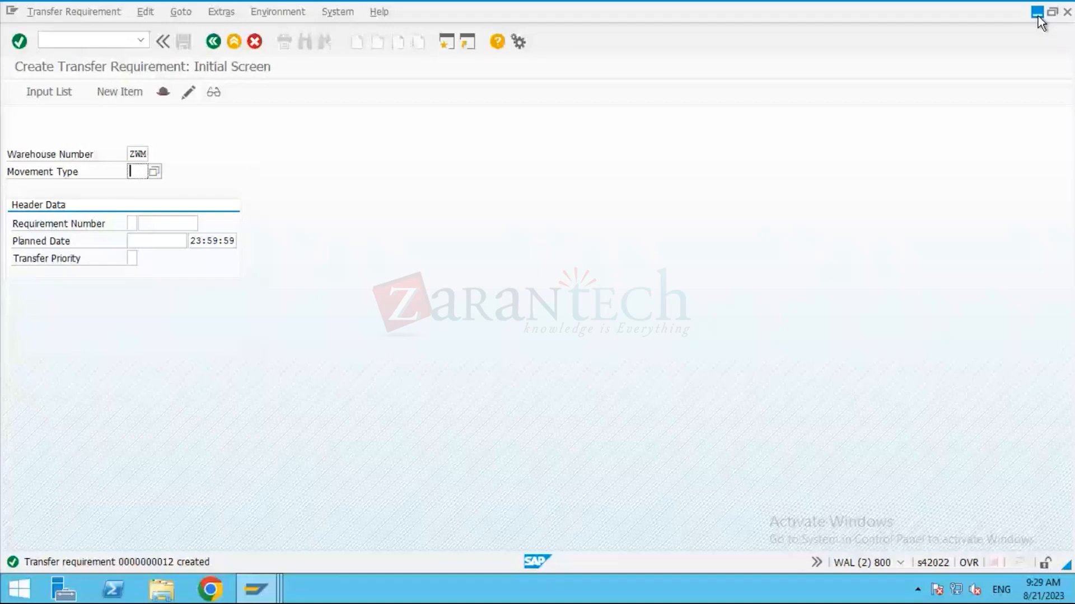
left_click(1037, 16)
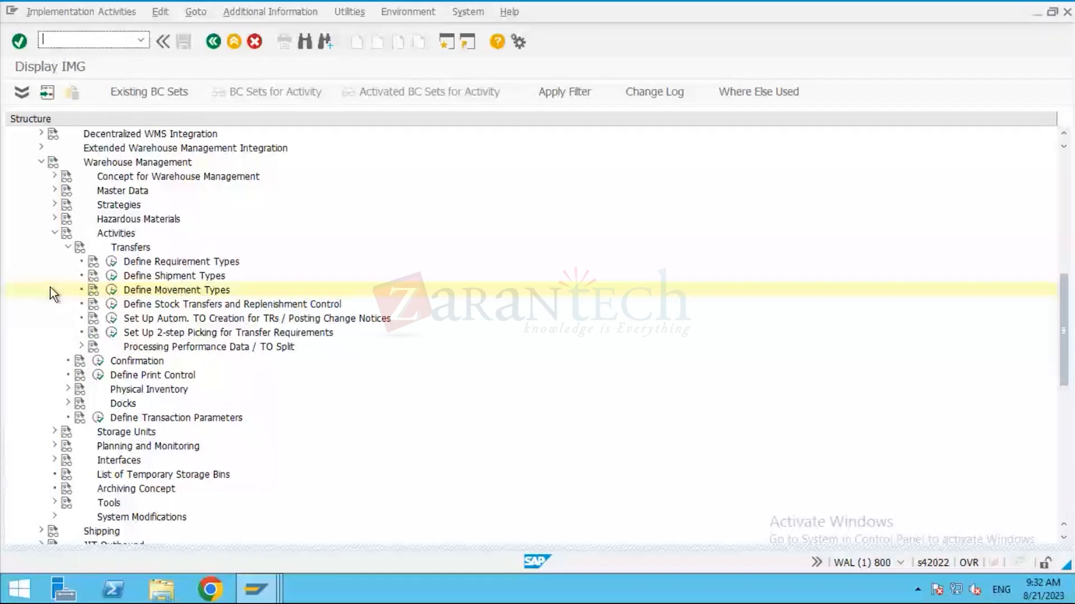
left_click(54, 233)
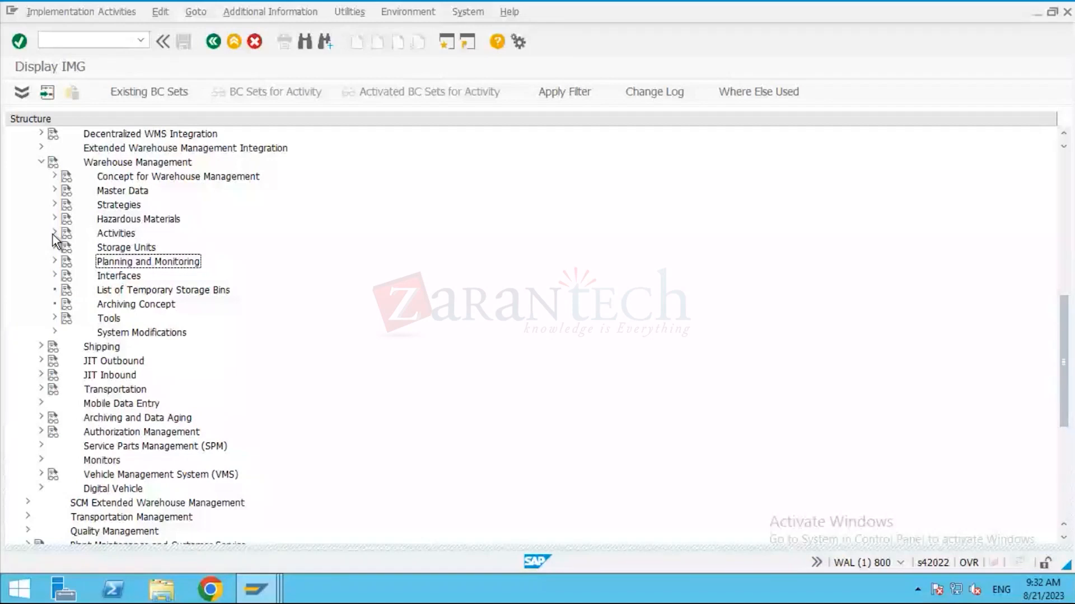
left_click(115, 239)
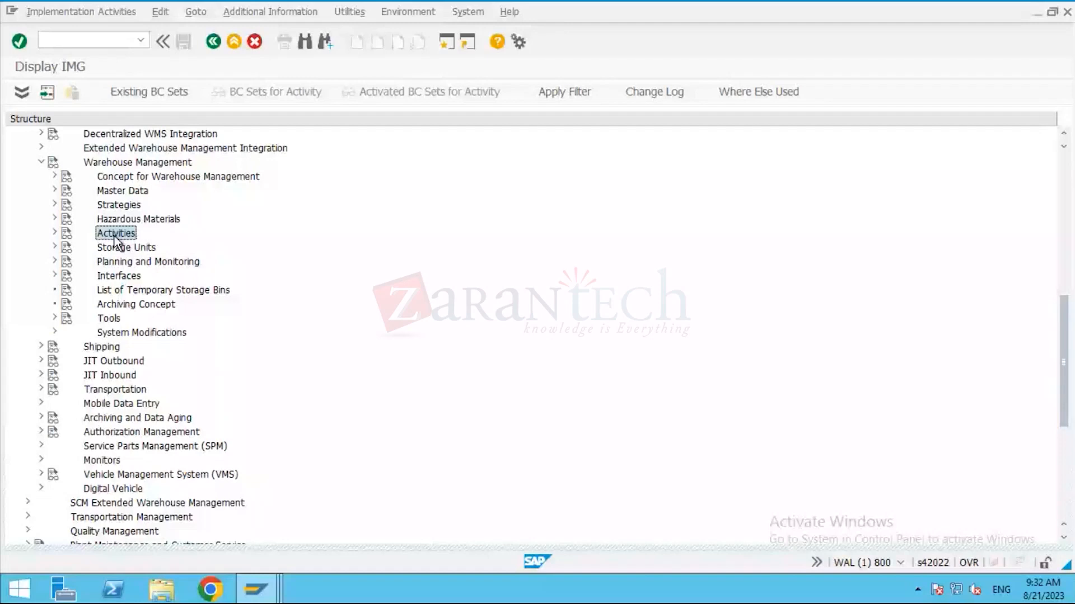
left_click(118, 277)
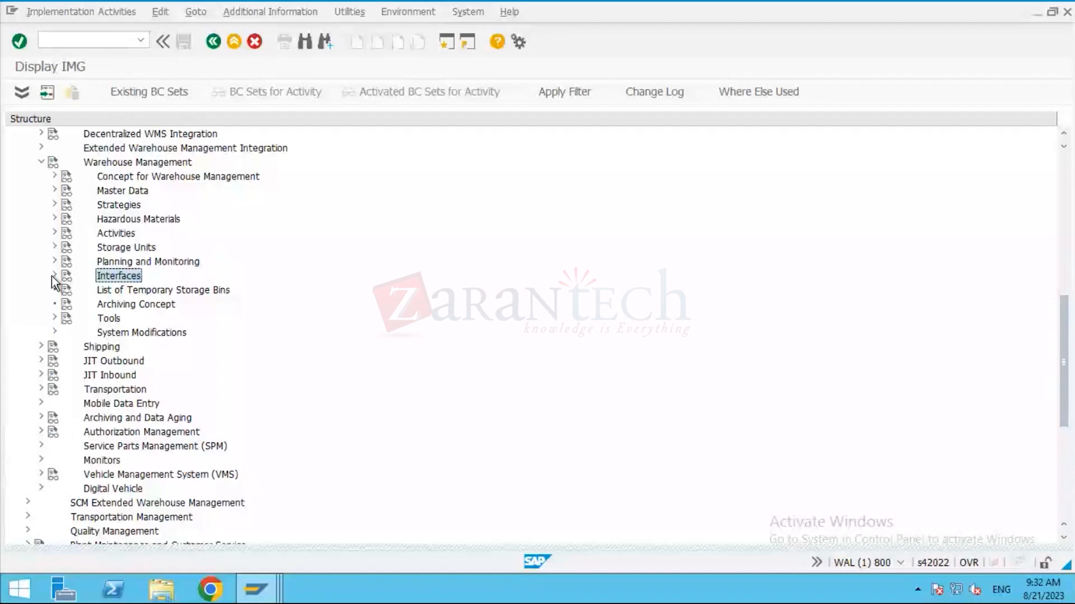
left_click(53, 275)
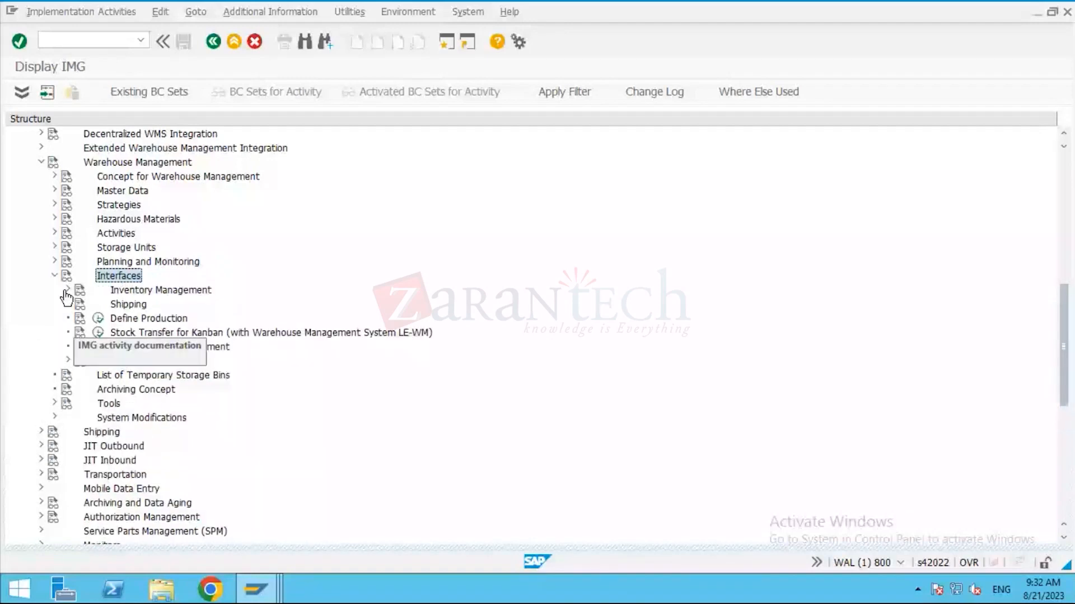
left_click(67, 290)
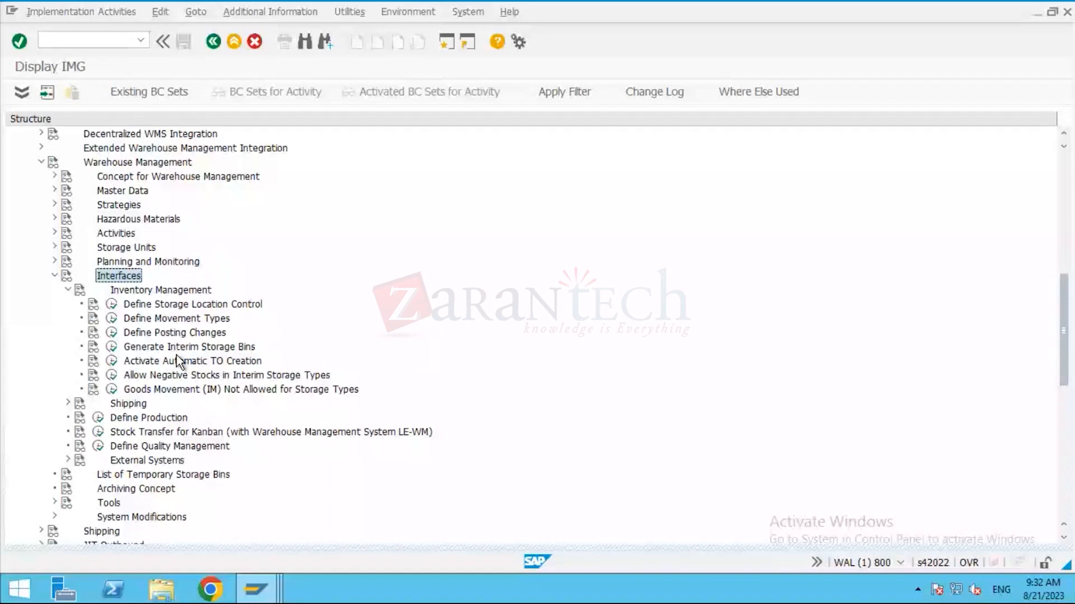
Open the LE-WM Interface to Inventory Management activity of Define Movement Types.
left_click(111, 319)
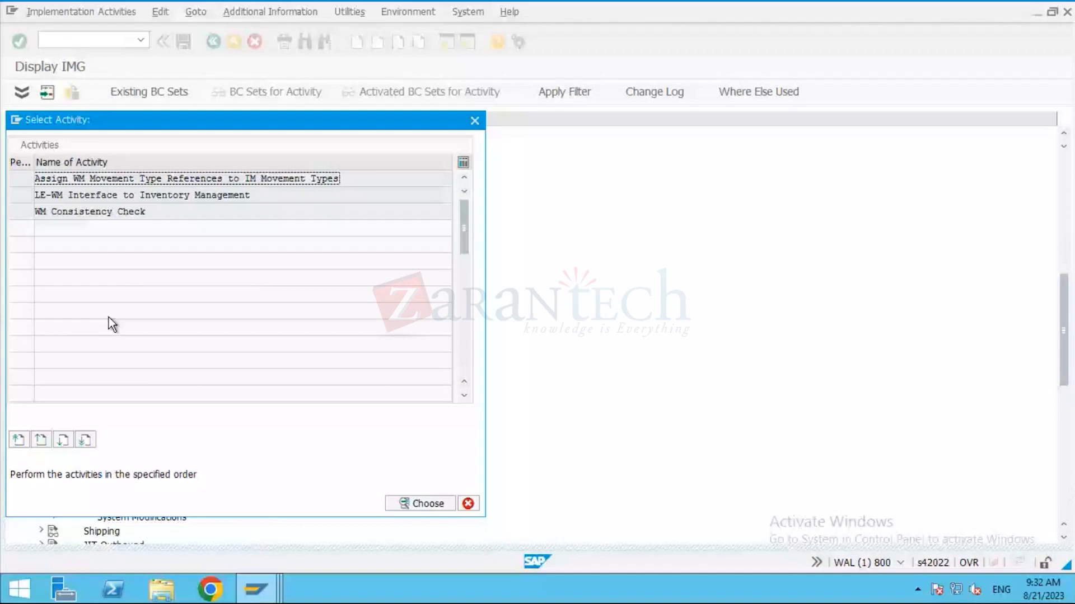
double_click(102, 182)
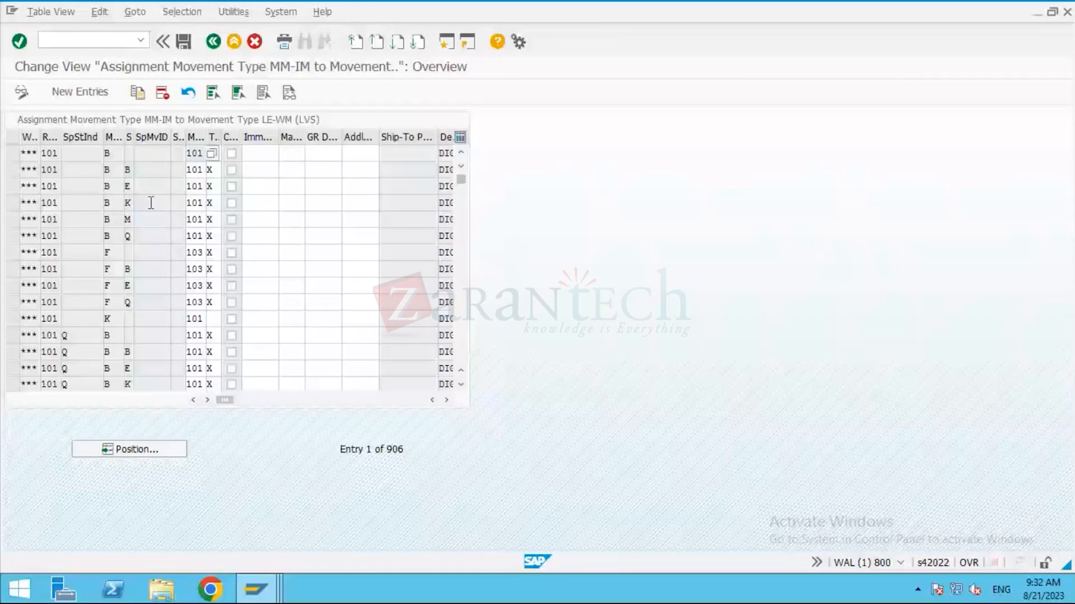
left_click(150, 220)
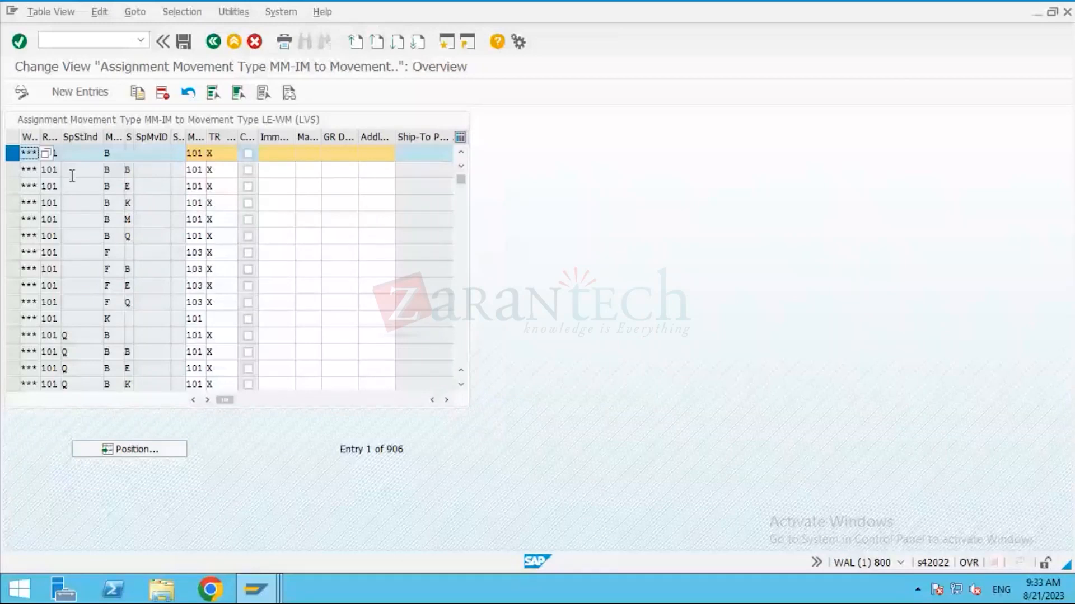
Examine the TR creation setting of the first movement type 101 entry and return to the Display IMG structure.
left_click(206, 154)
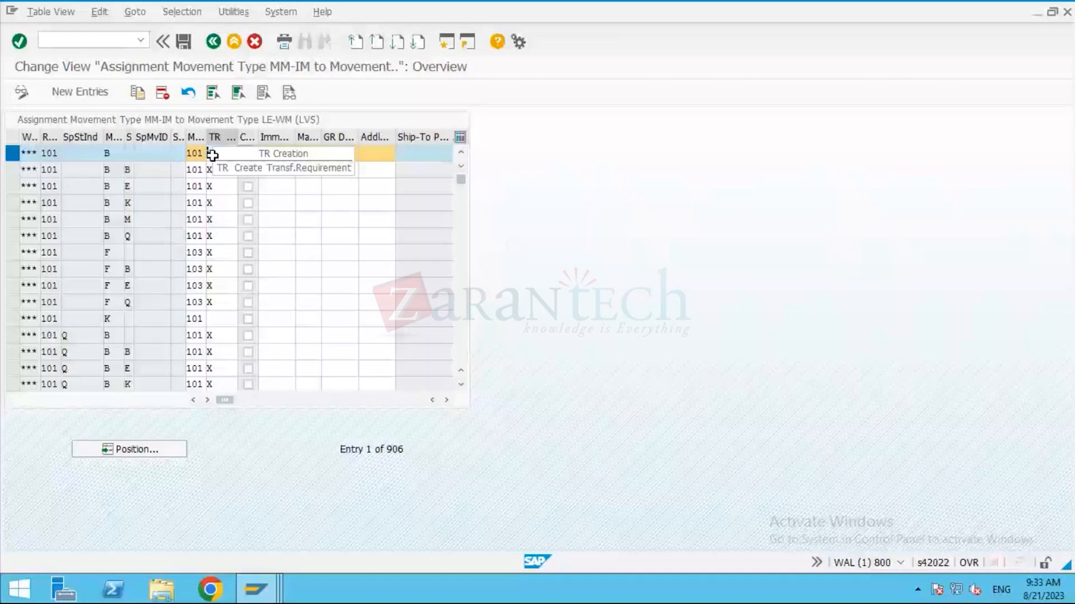
left_click(212, 155)
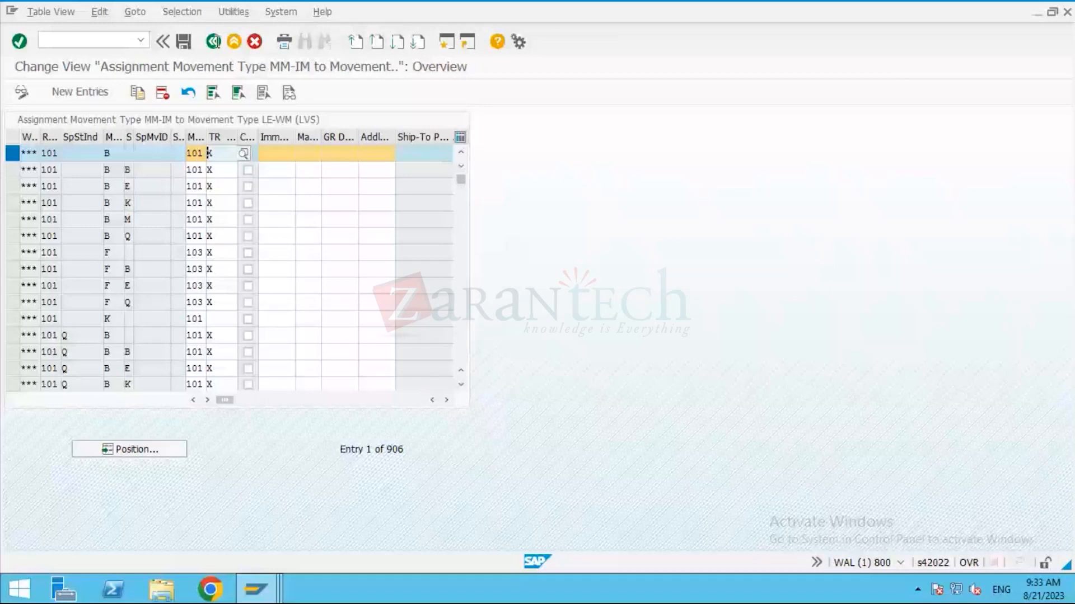
left_click(597, 220)
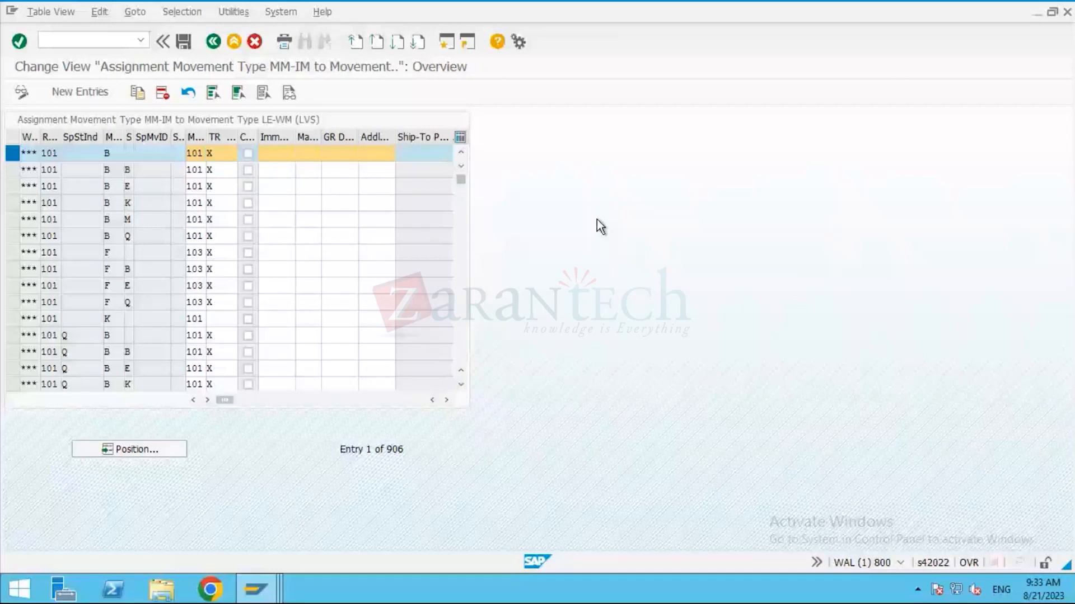
key("F3")
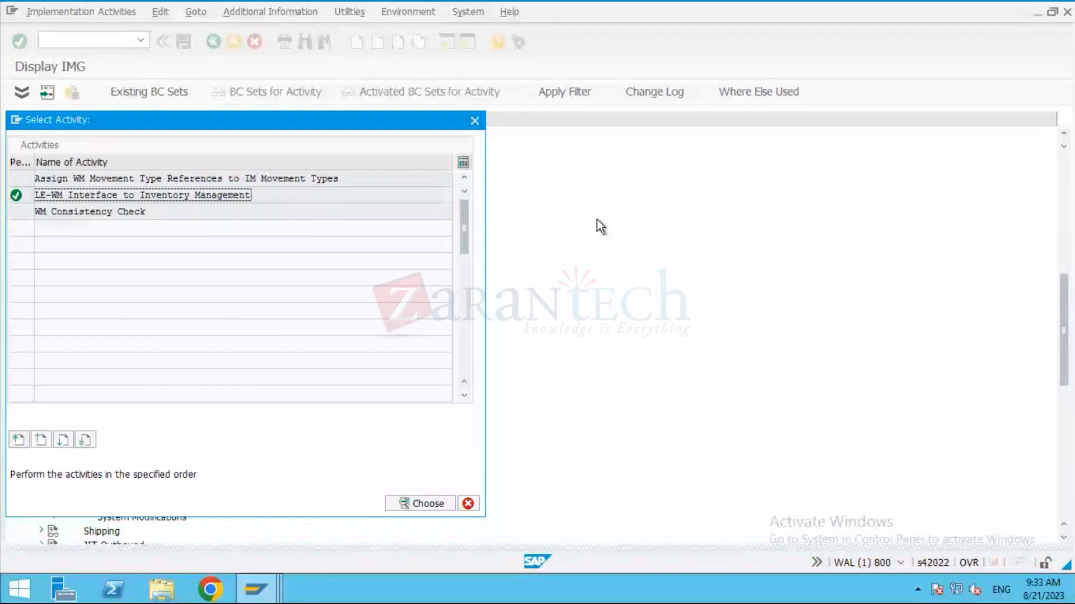
left_click(469, 503)
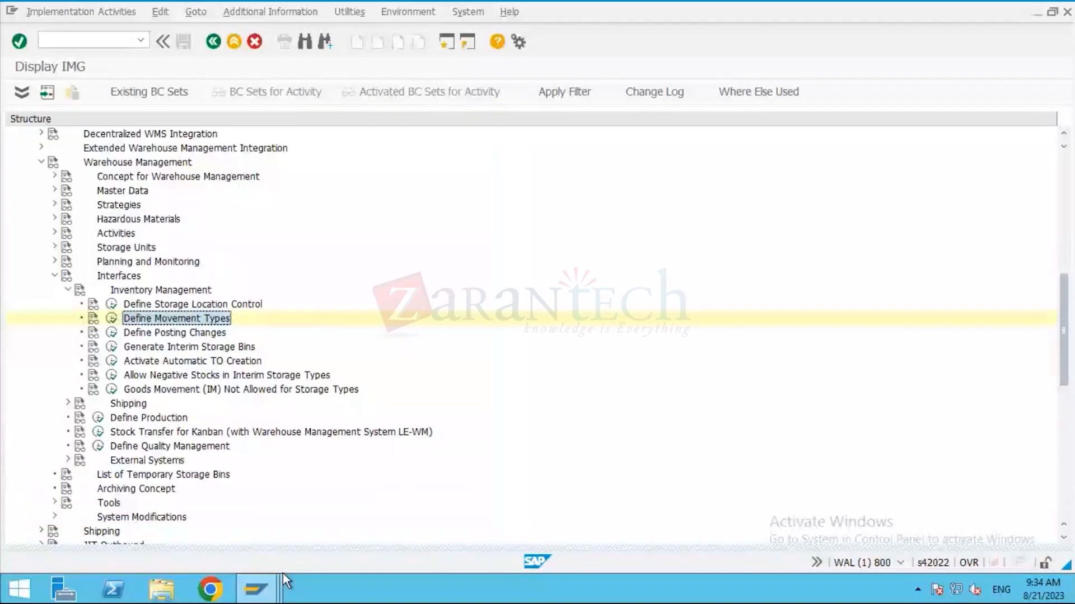
Preview the session displaying the transfer requirement's item list and return to the Display IMG session.
left_click(272, 590)
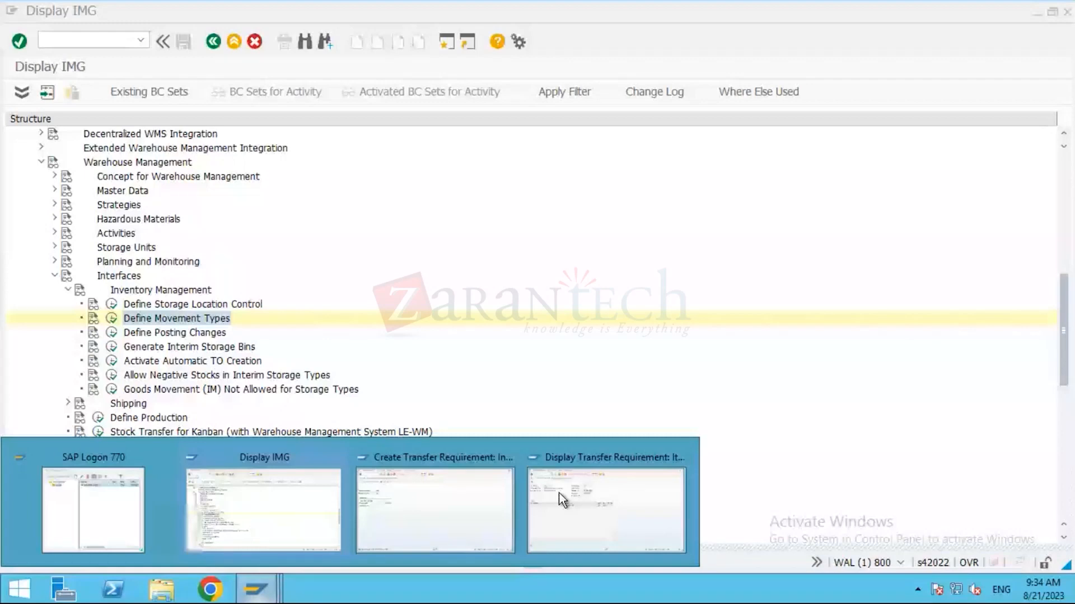
mouse_move(558, 492)
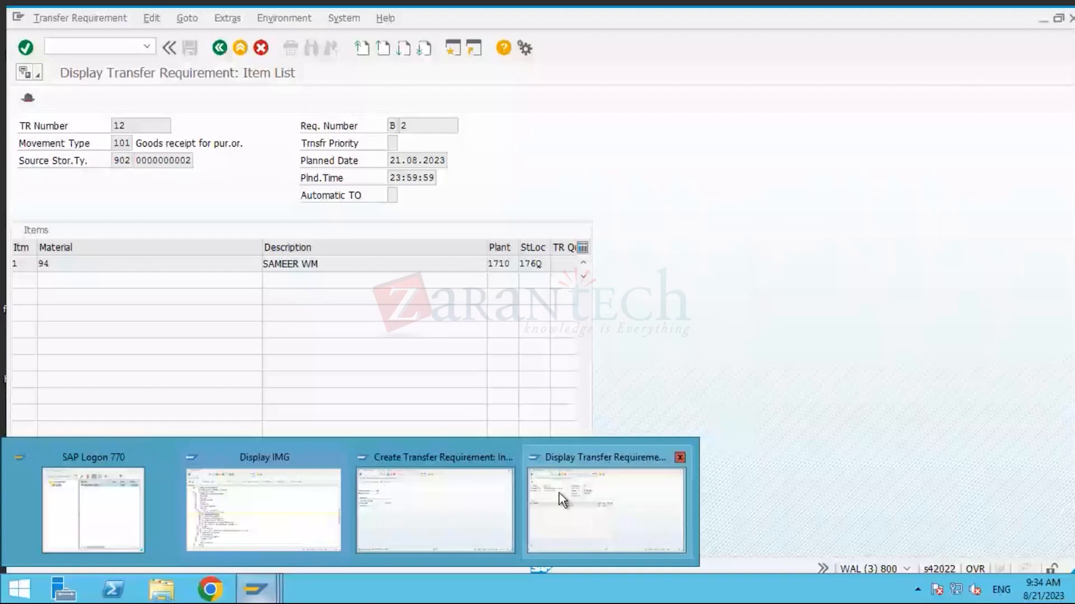
left_click(263, 506)
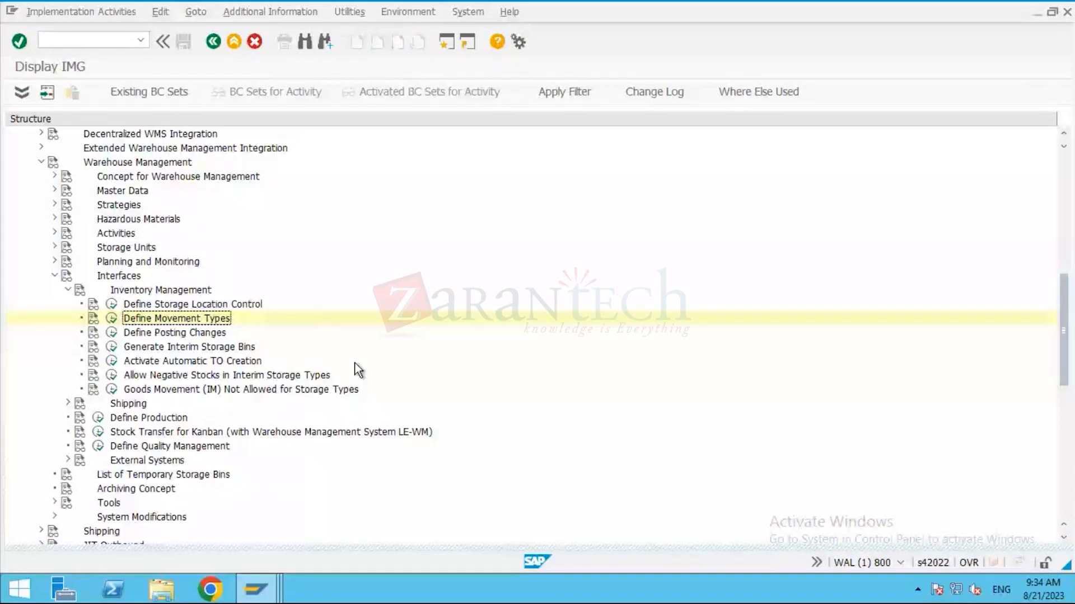
Switch to the Create Transfer Requirement session and start transaction ME21N there.
mouse_move(256, 589)
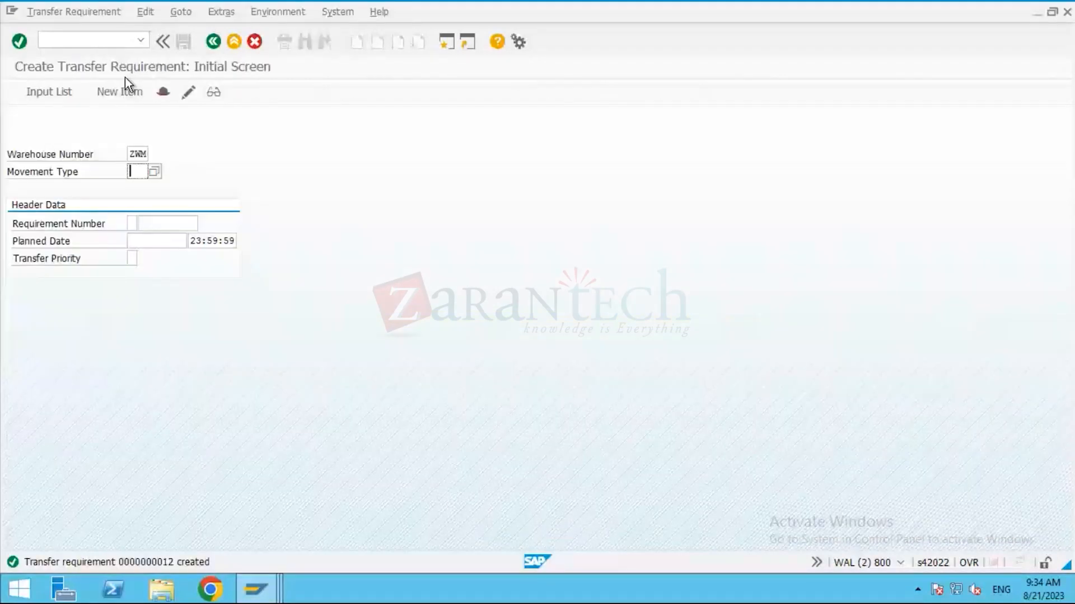
left_click(118, 41)
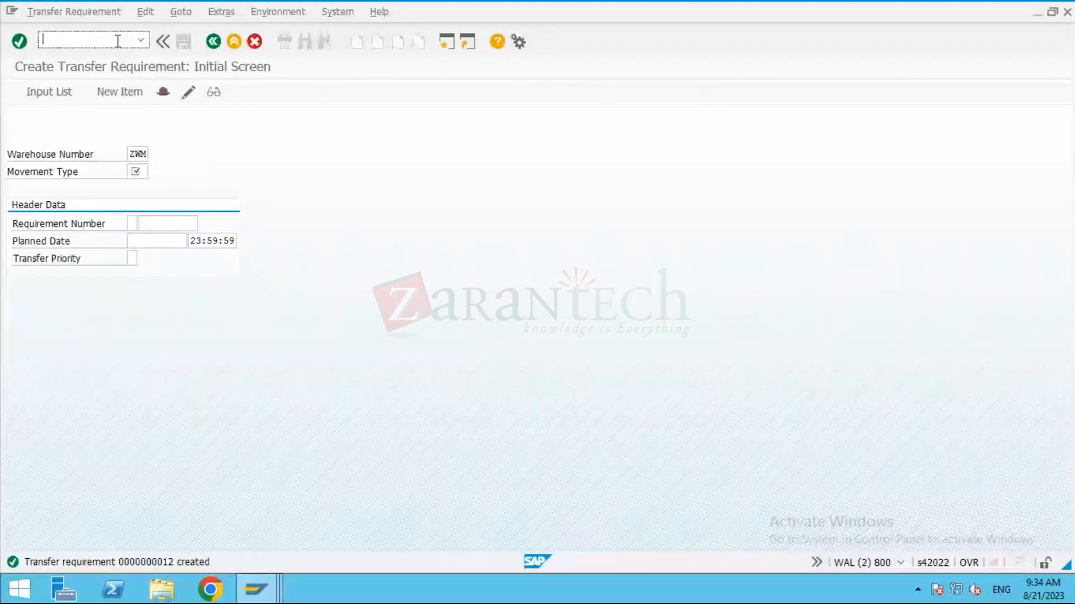
type("/NME21")
key("Return")
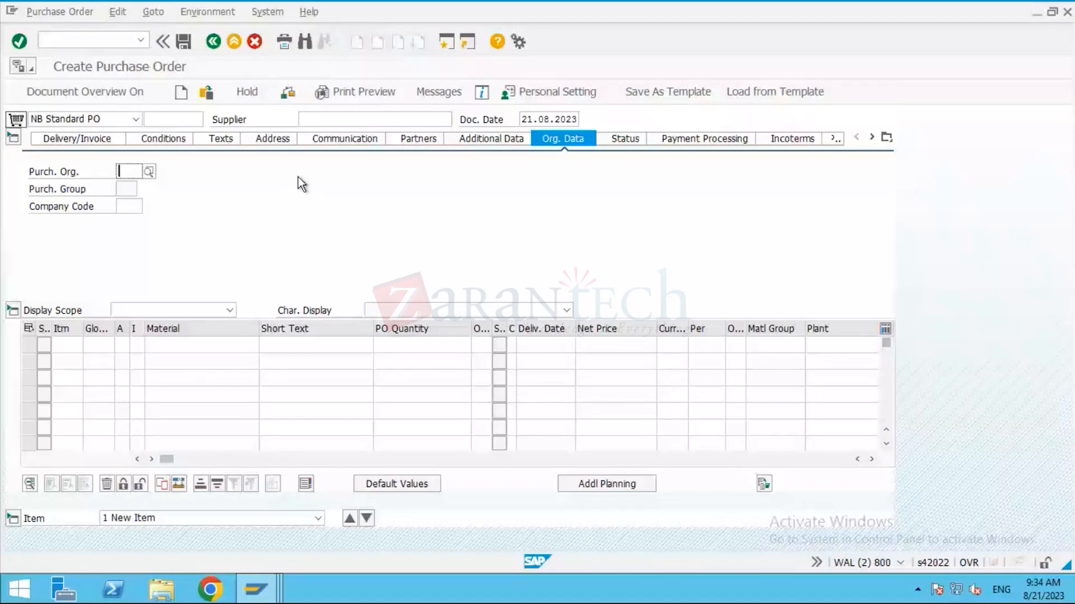
Enter supplier 9, purchasing organization 1710, purchasing group 001 and company code 1710 in the purchase order header.
left_click(329, 119)
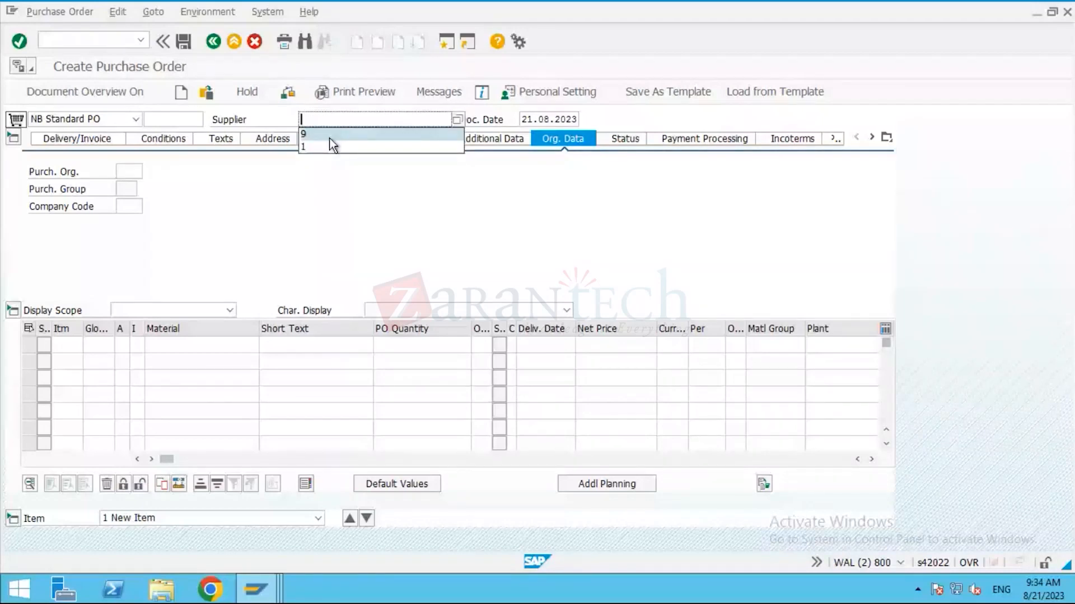
left_click(329, 138)
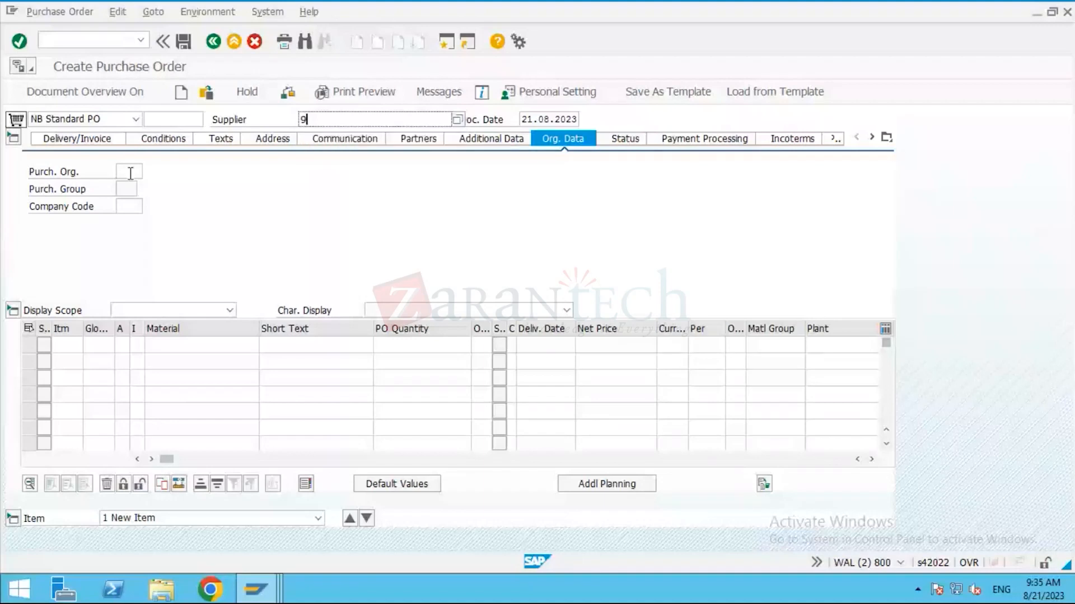
left_click(131, 190)
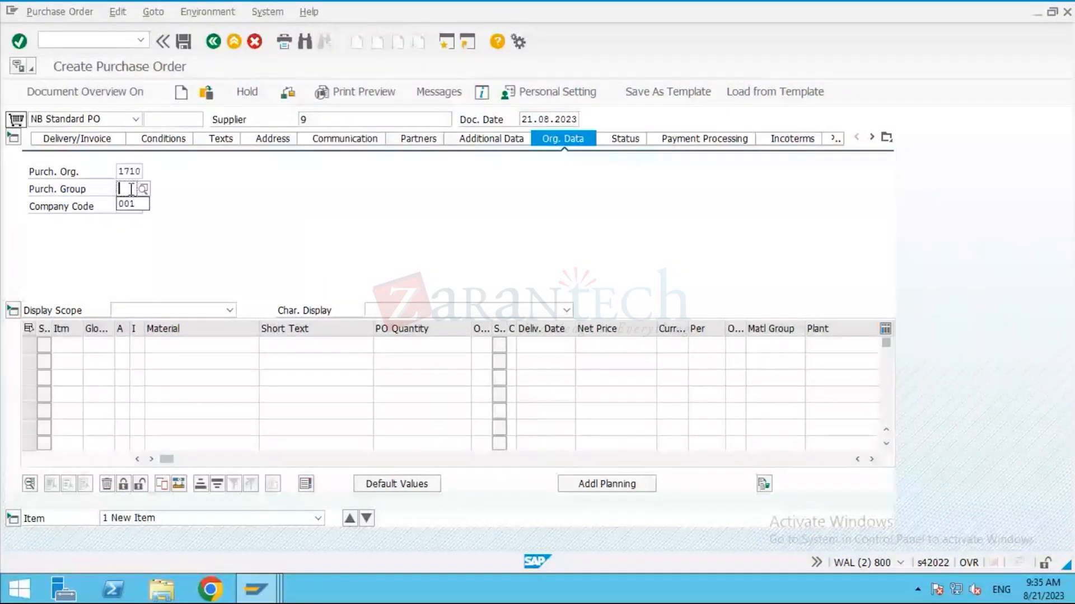
left_click(128, 204)
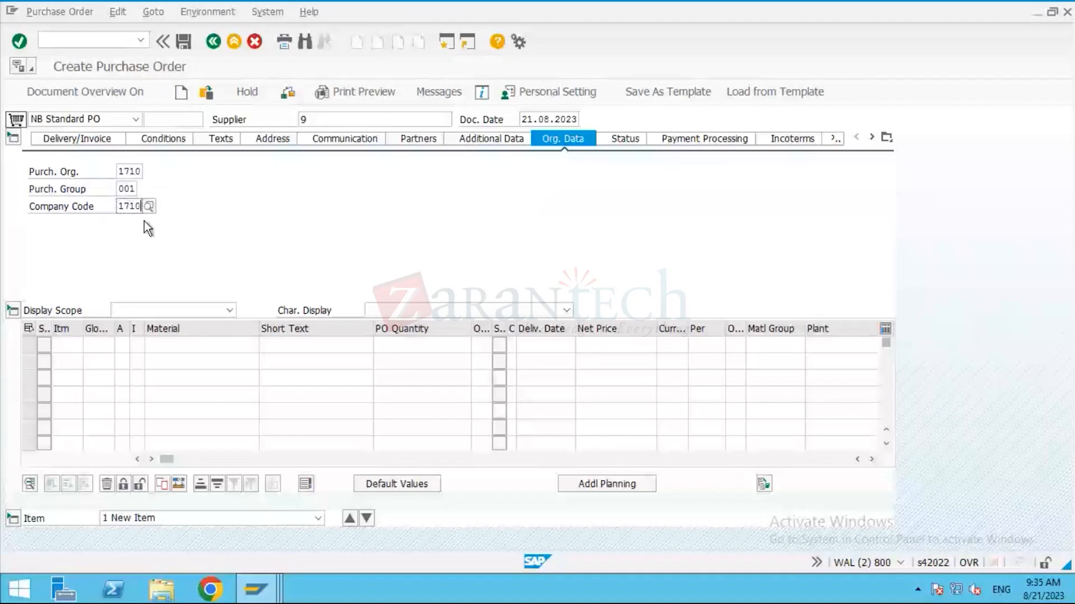
Enter material 94 with a PO quantity of 25 in the first item line.
left_click(205, 350)
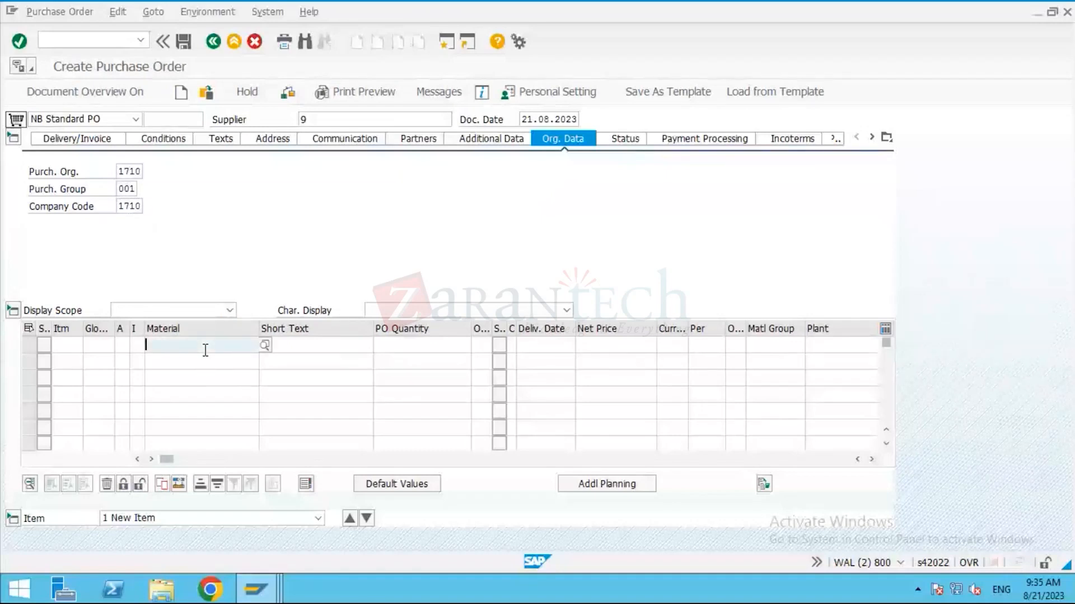
type("9")
left_click(207, 362)
left_click(407, 345)
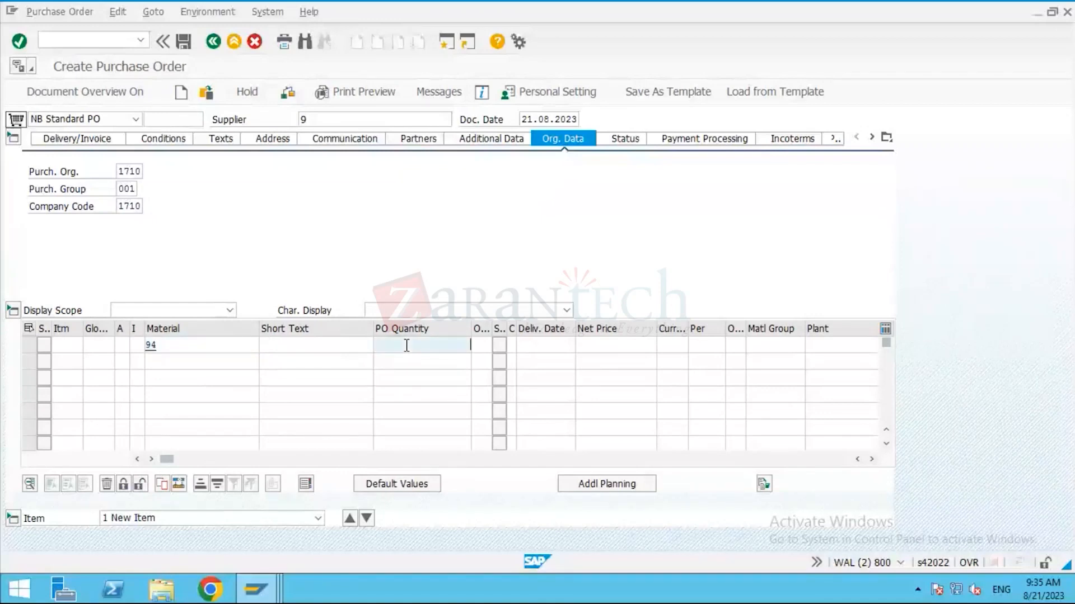
type("25")
Assign plant 1710 and storage location 176Q to the item and confirm the entries.
left_click(813, 345)
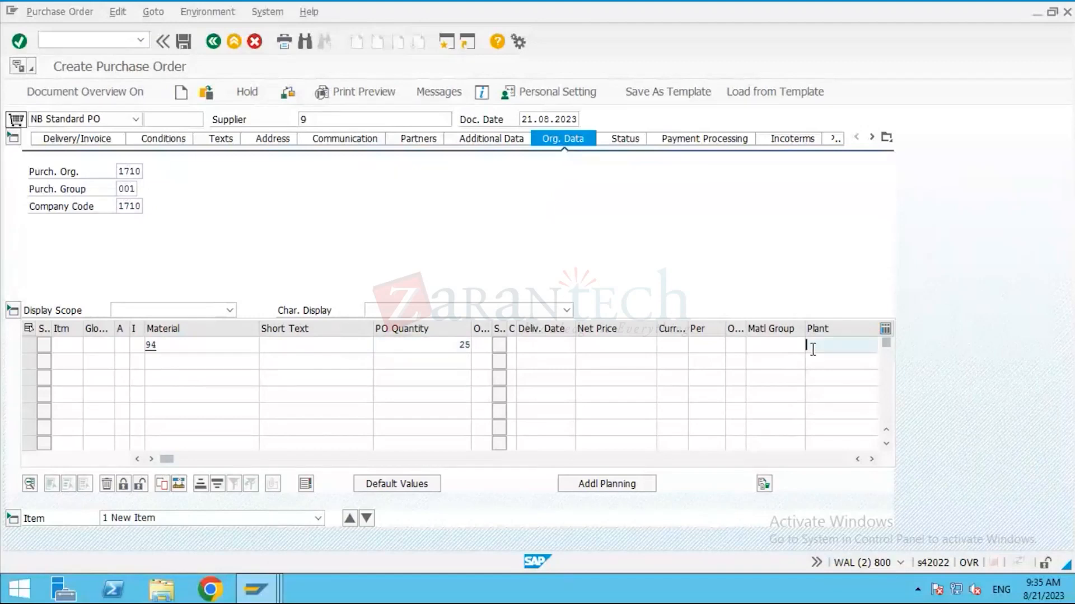
left_click(812, 349)
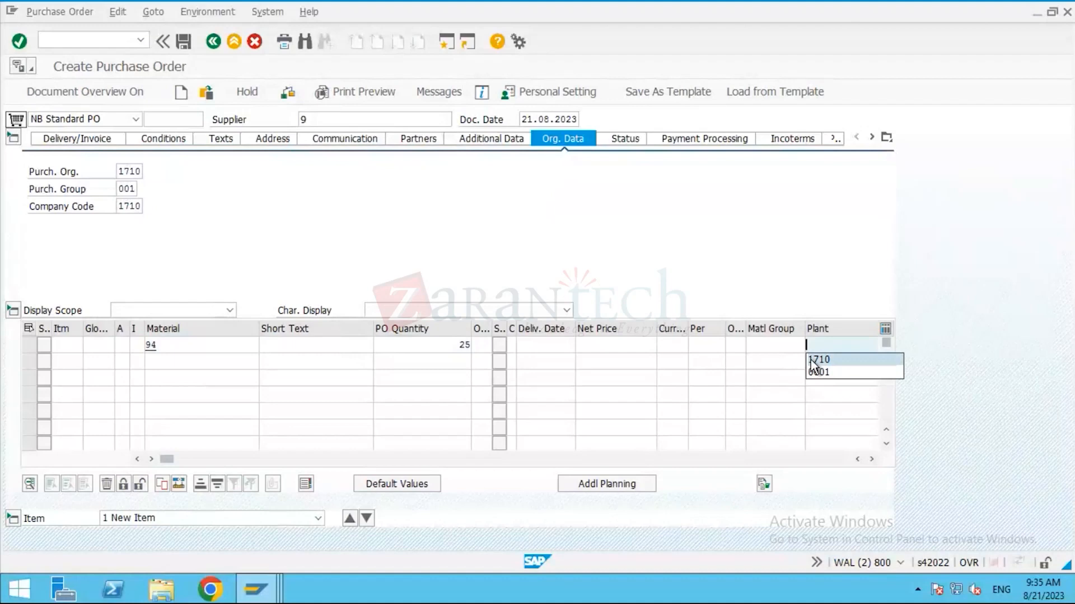
left_click(813, 363)
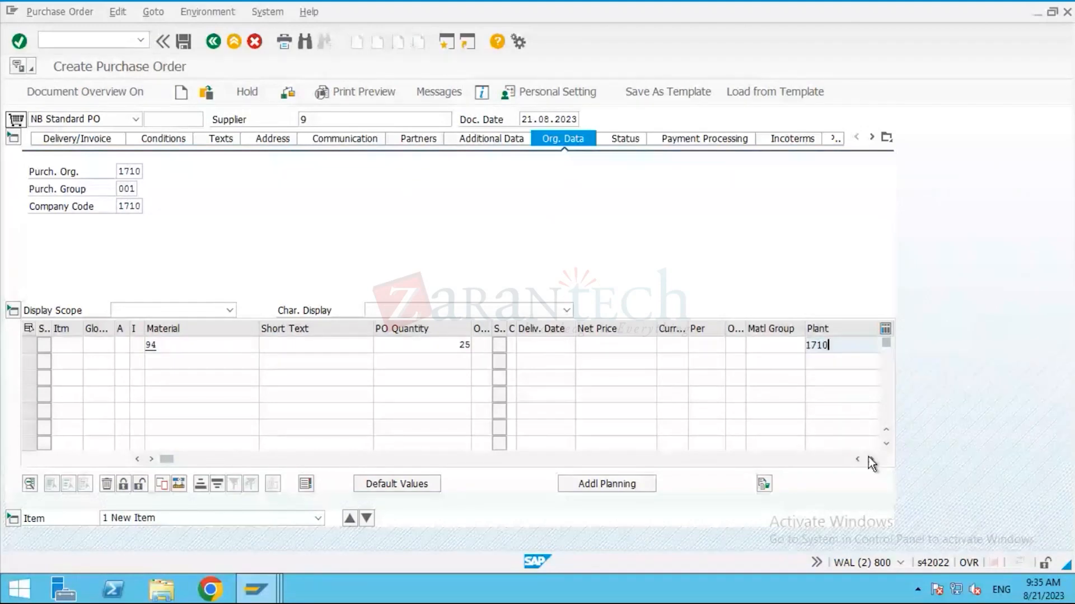
left_click(871, 460)
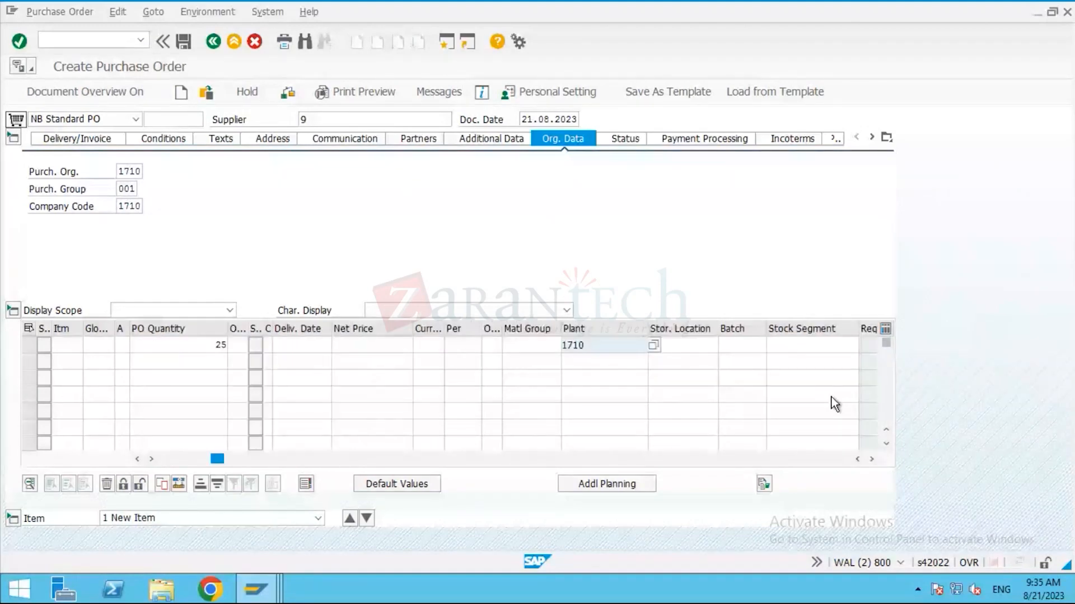
left_click(694, 348)
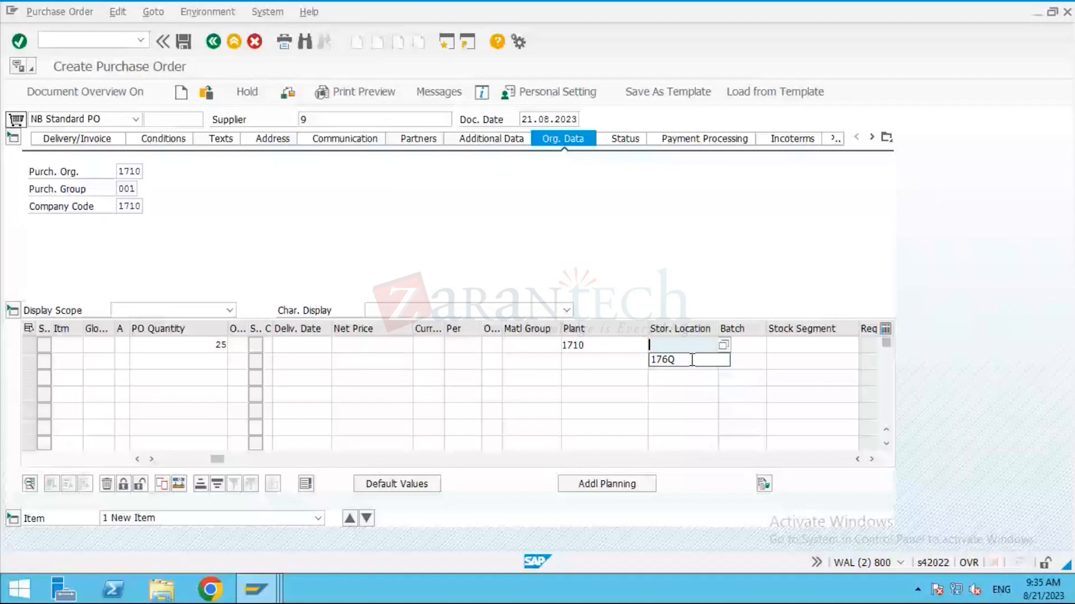
left_click(692, 360)
key("Return")
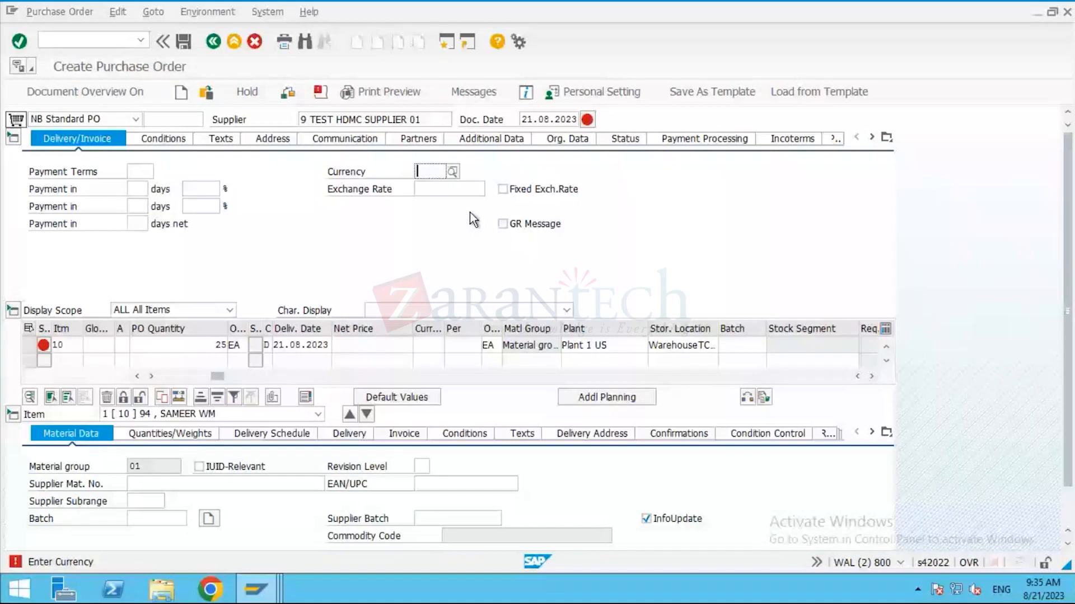
Set the purchase order currency to EUR and display the item's pricing conditions.
type("EUR")
key("Return")
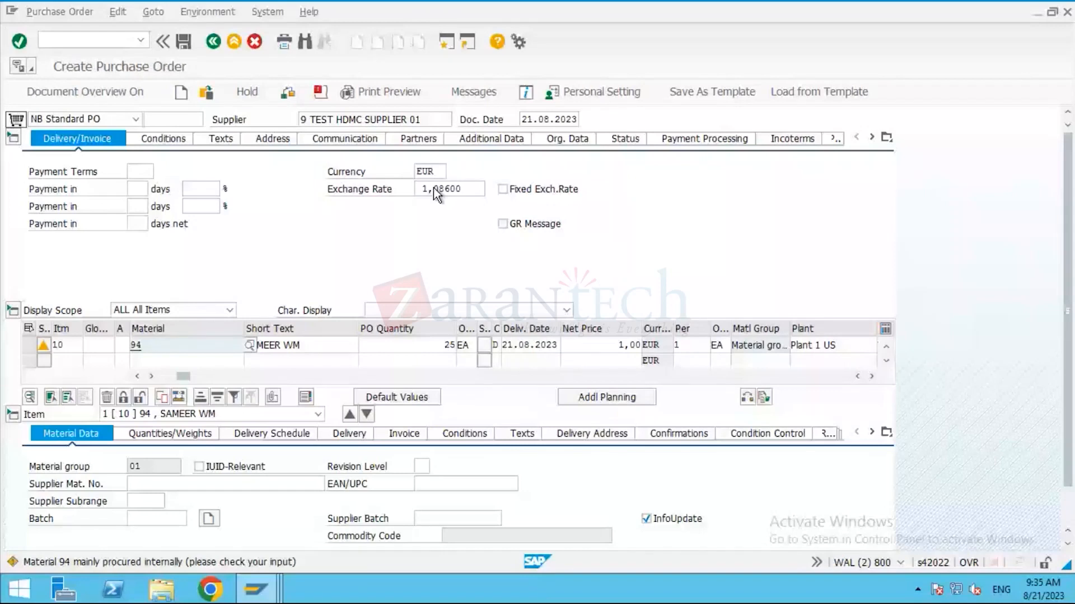
key("Return")
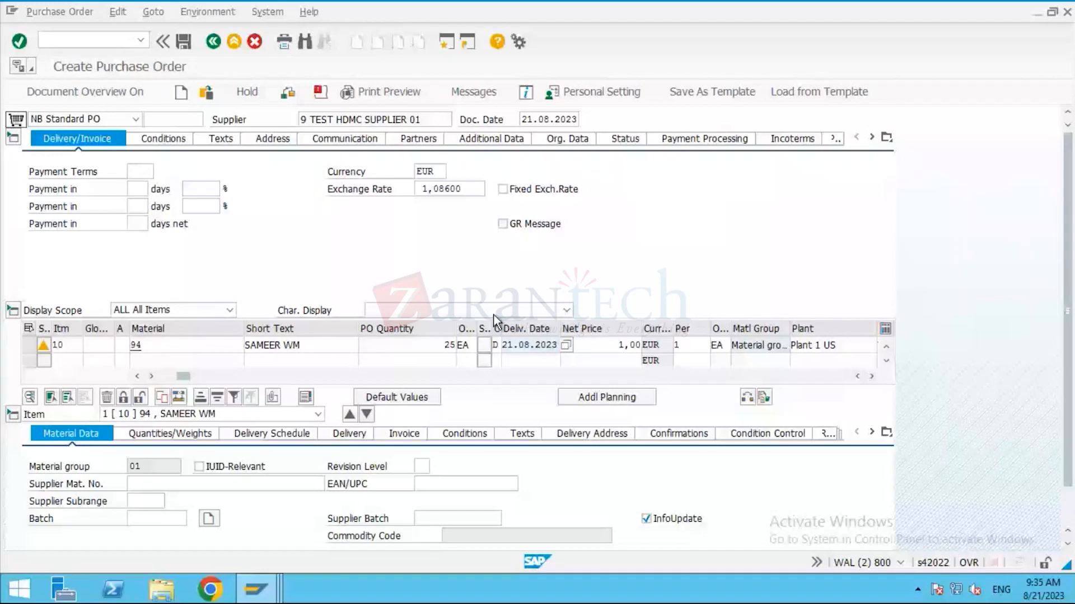
left_click(480, 434)
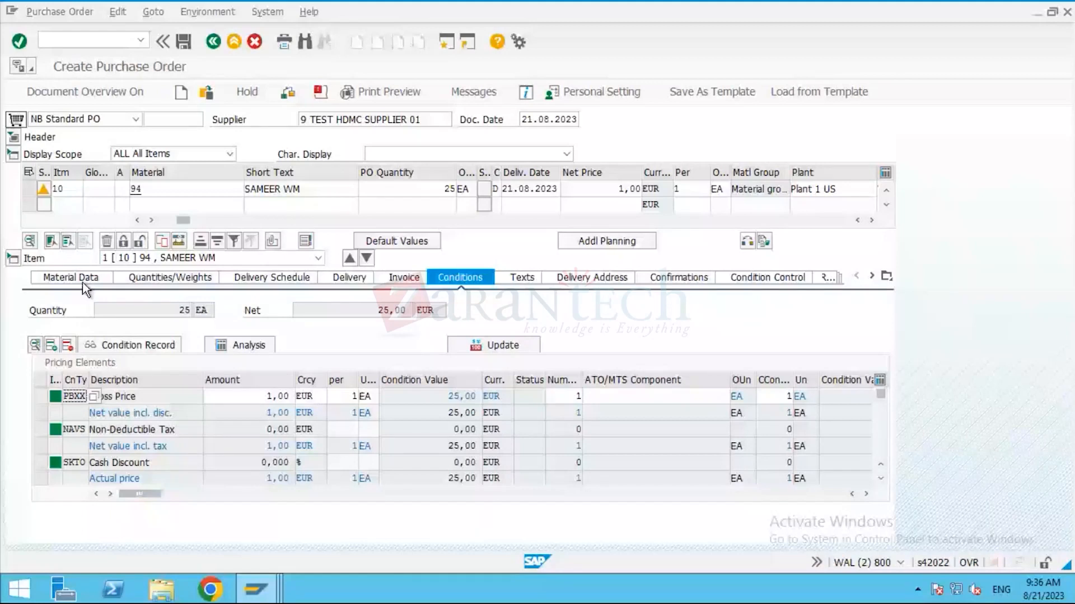
Check the purchase order for messages and save it with the warnings accepted.
left_click(287, 96)
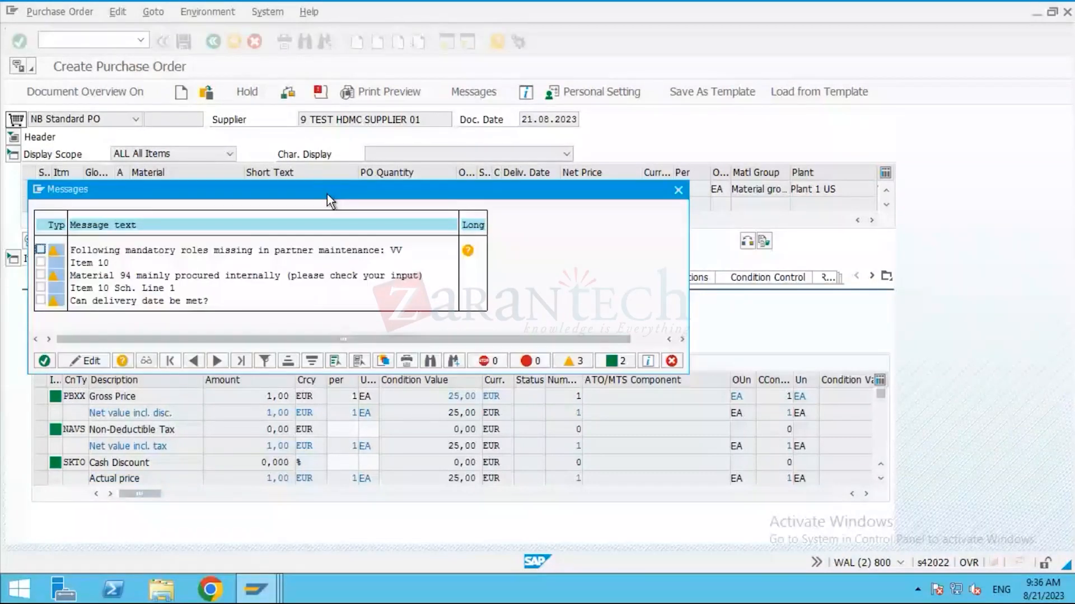
left_click(44, 360)
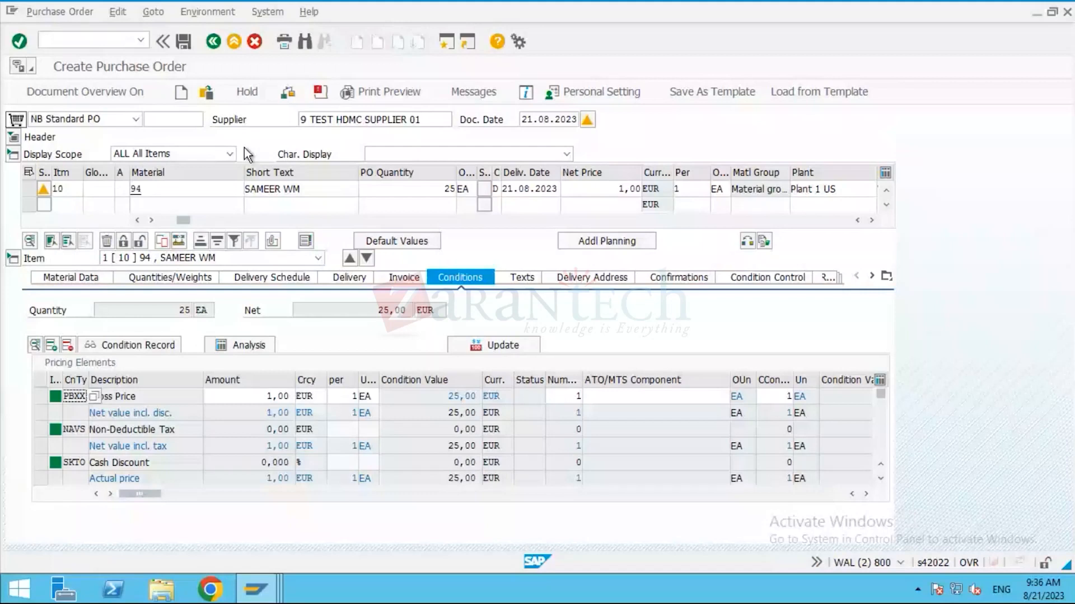
left_click(184, 42)
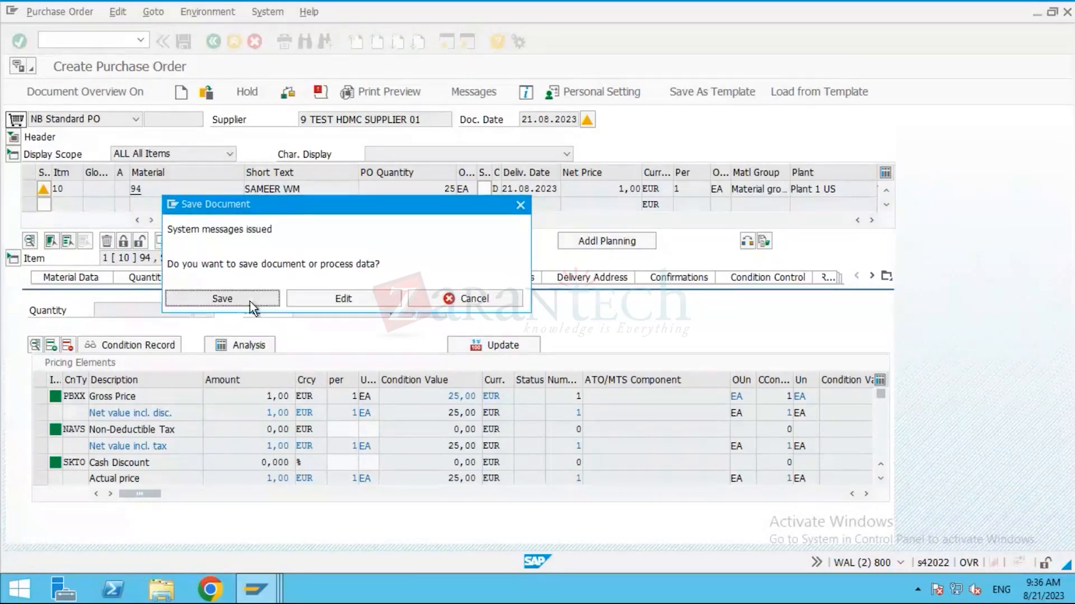
left_click(250, 301)
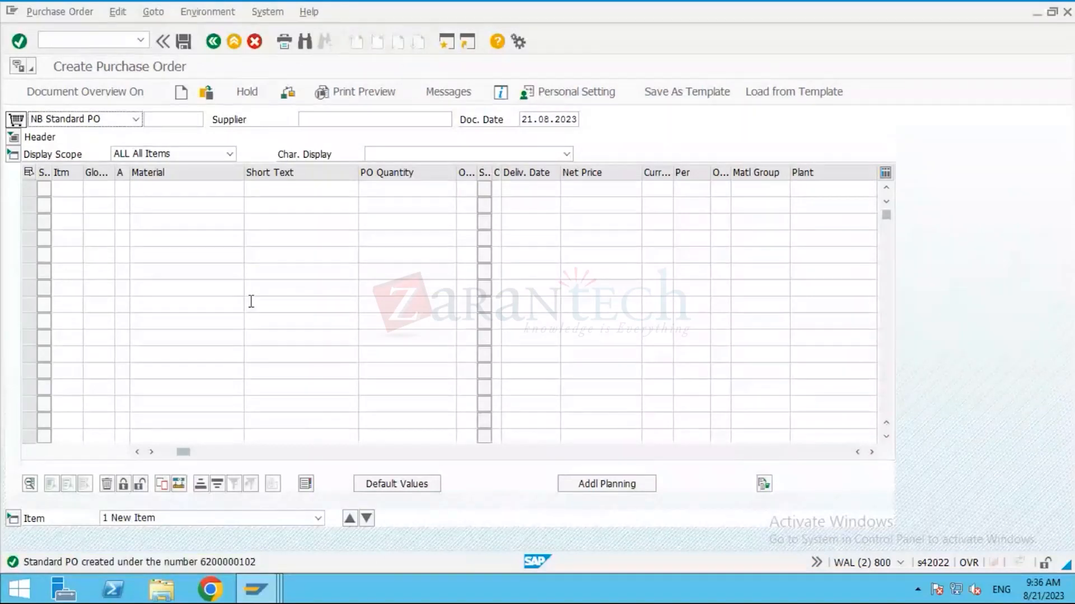
Copy the saved purchase order's number from the document selection dialog and cancel the dialog.
left_click(206, 92)
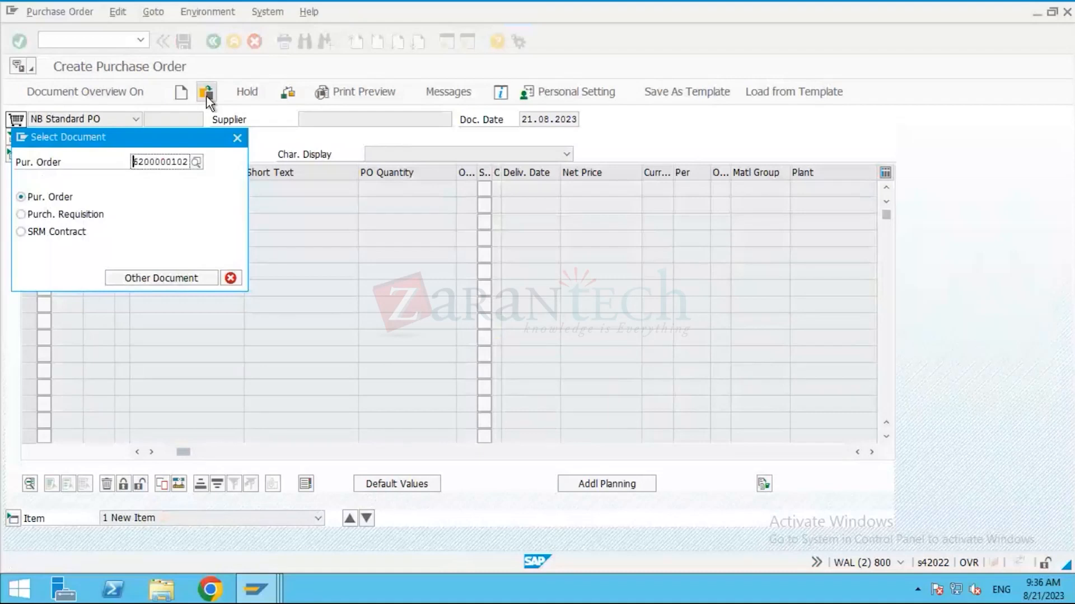
left_click_drag(132, 162, 192, 163)
left_click(230, 278)
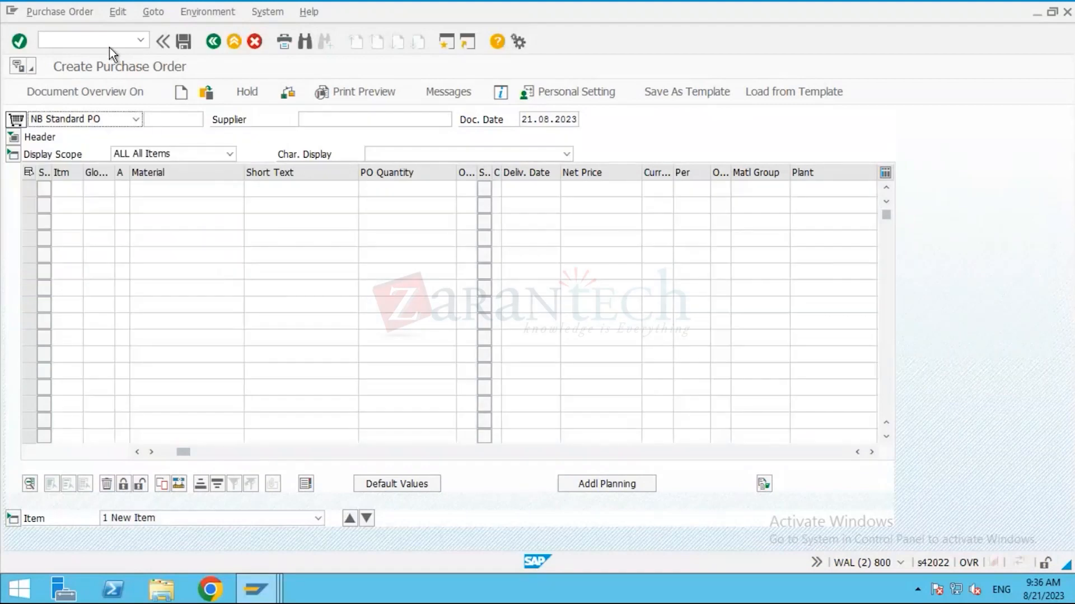
Start transaction MIGO, choose Goods Receipt for Purchase Order, and load the saved purchase order by its number.
left_click(109, 40)
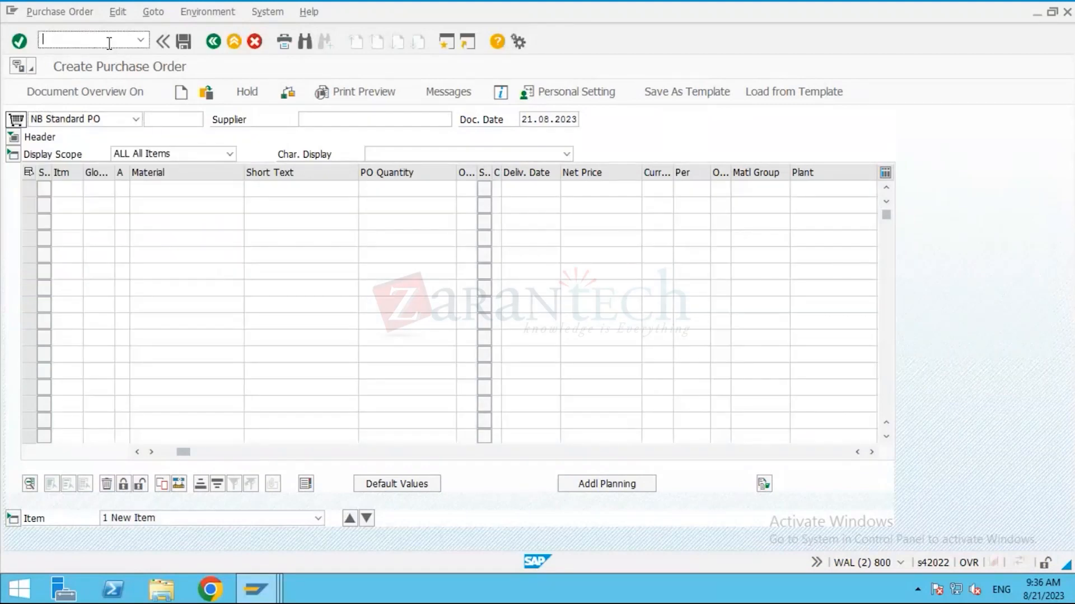
type("/NMIGO")
key("Return")
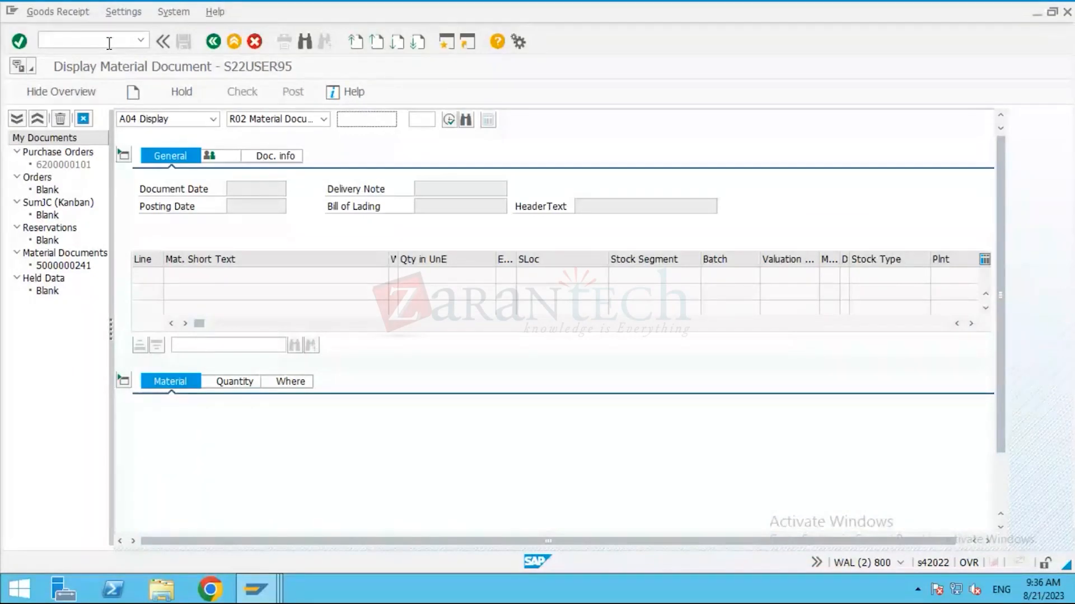
left_click(213, 119)
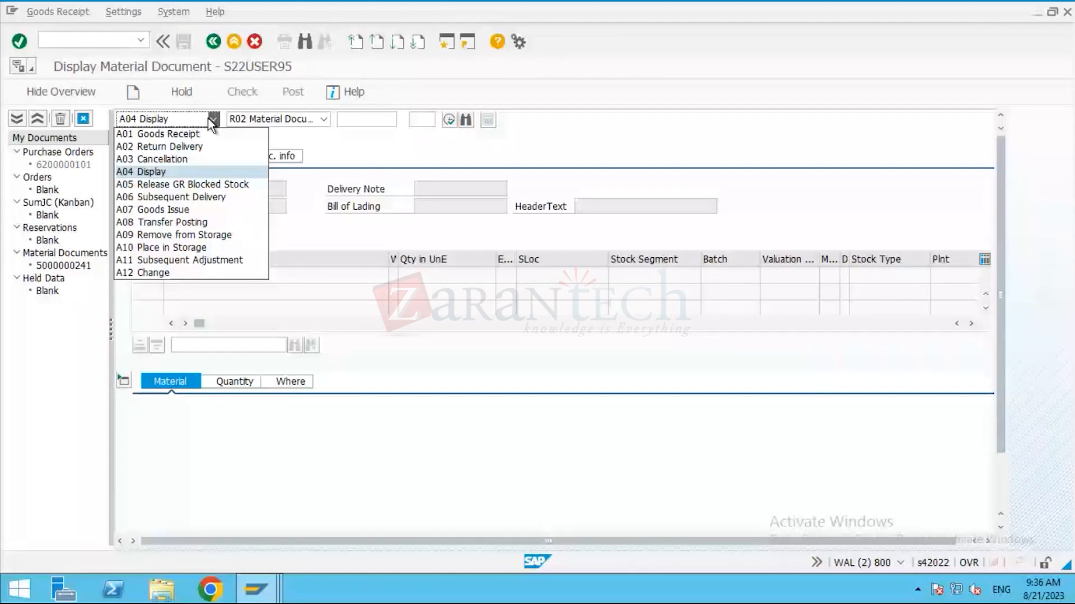
left_click(185, 134)
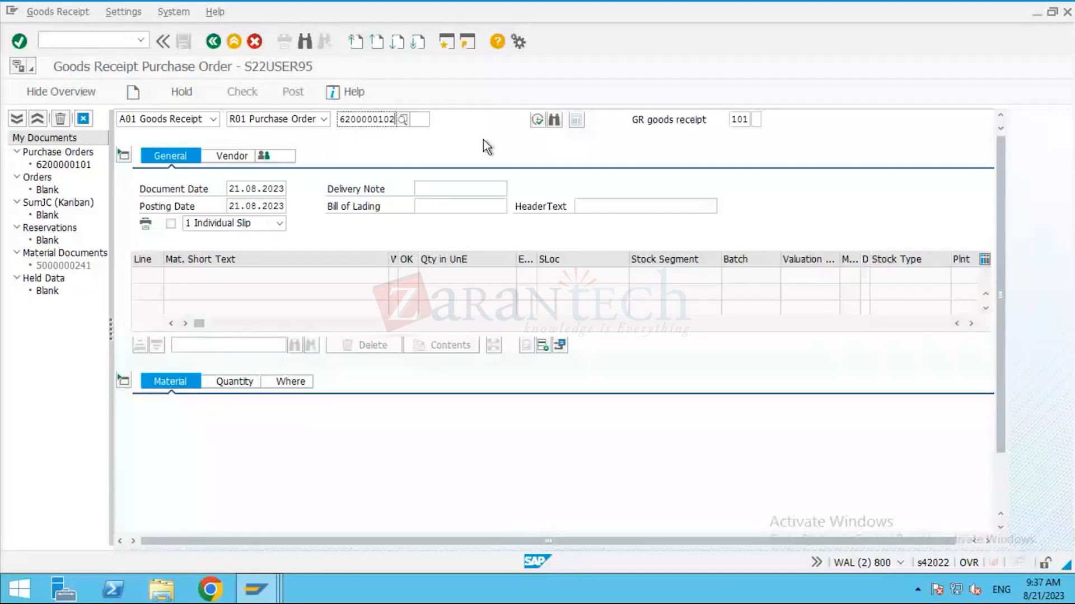
left_click(536, 123)
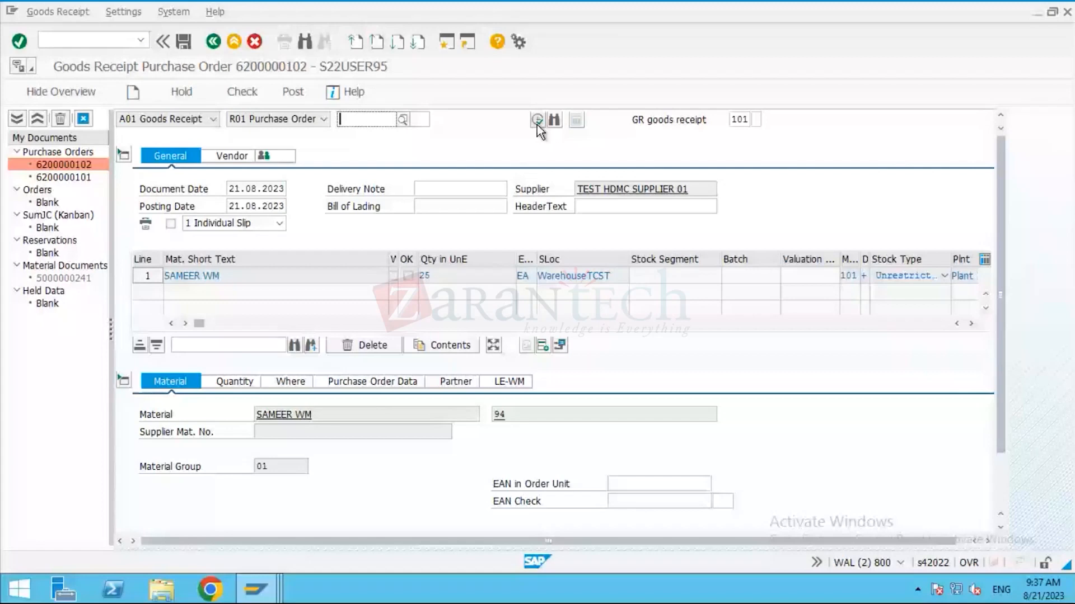
Examine the item's warehouse management data, including the putaway quantity and the No Transfer Requirement option.
left_click(500, 384)
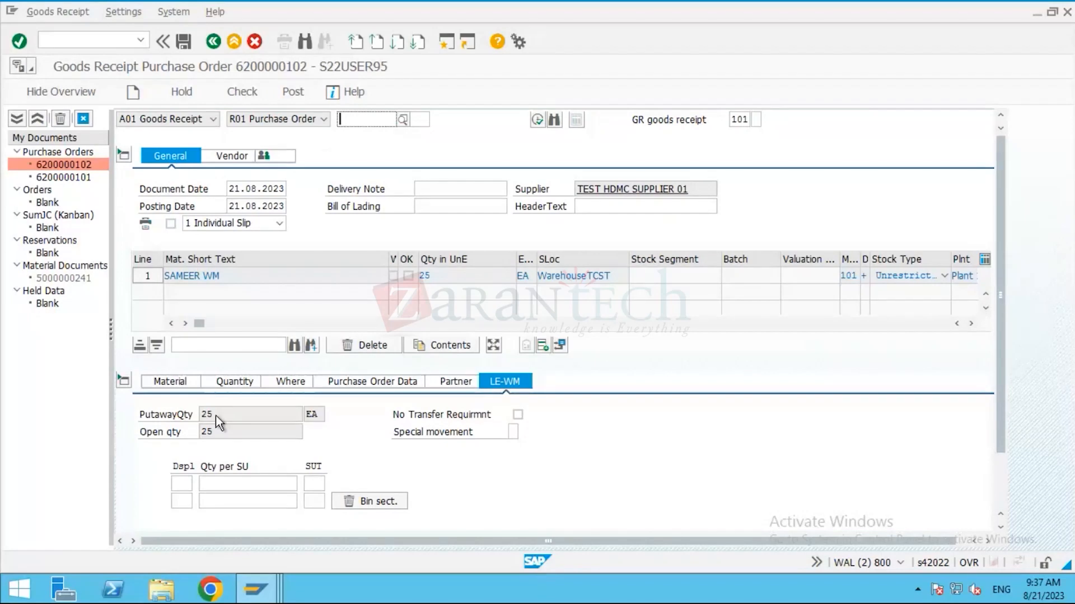
left_click_drag(216, 415, 200, 414)
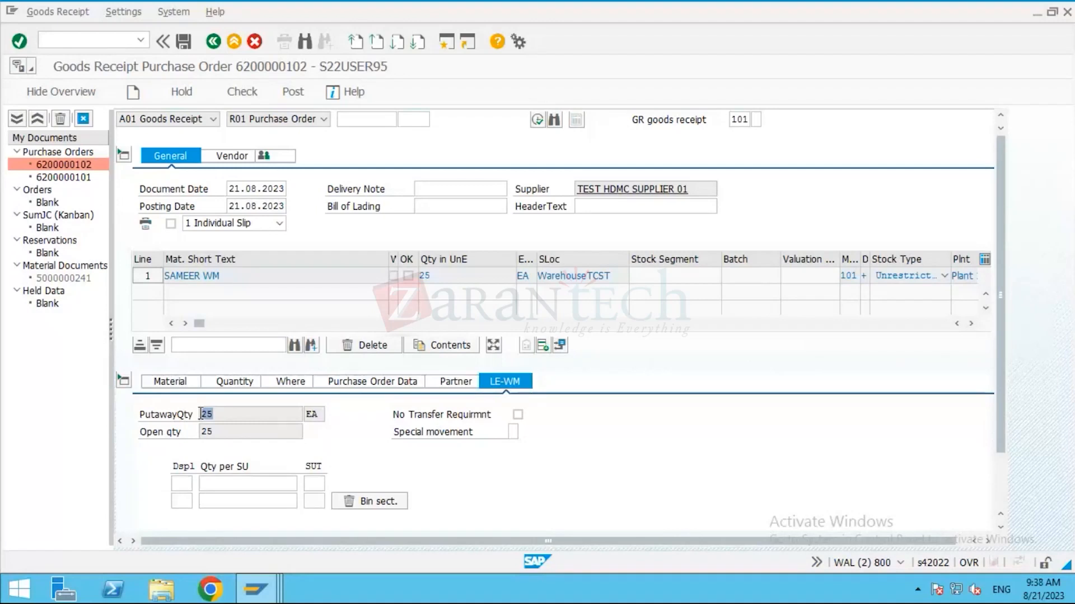
left_click(200, 414)
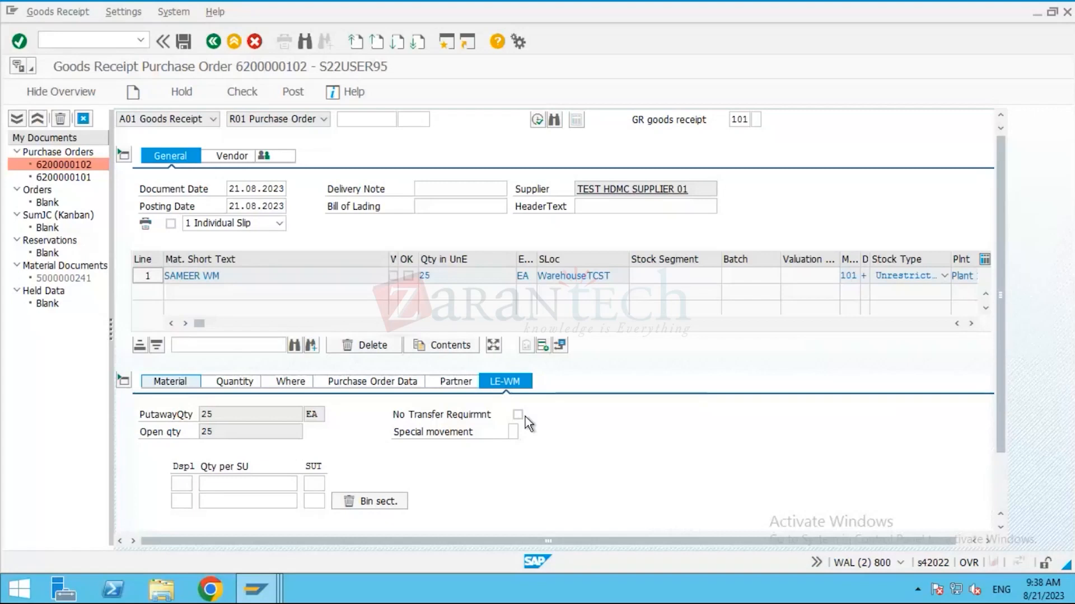
left_click(518, 415)
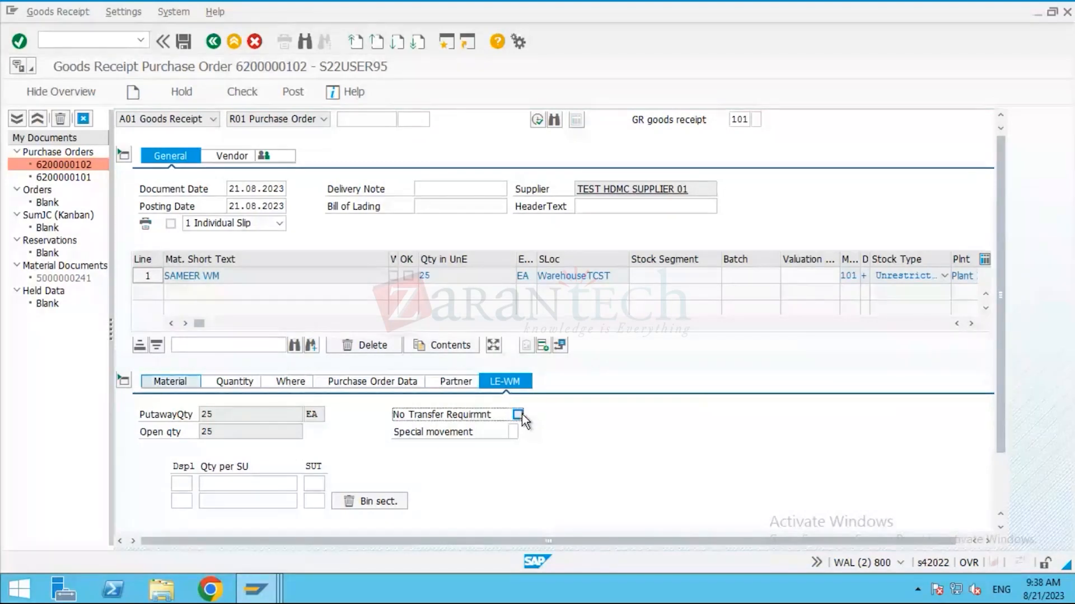
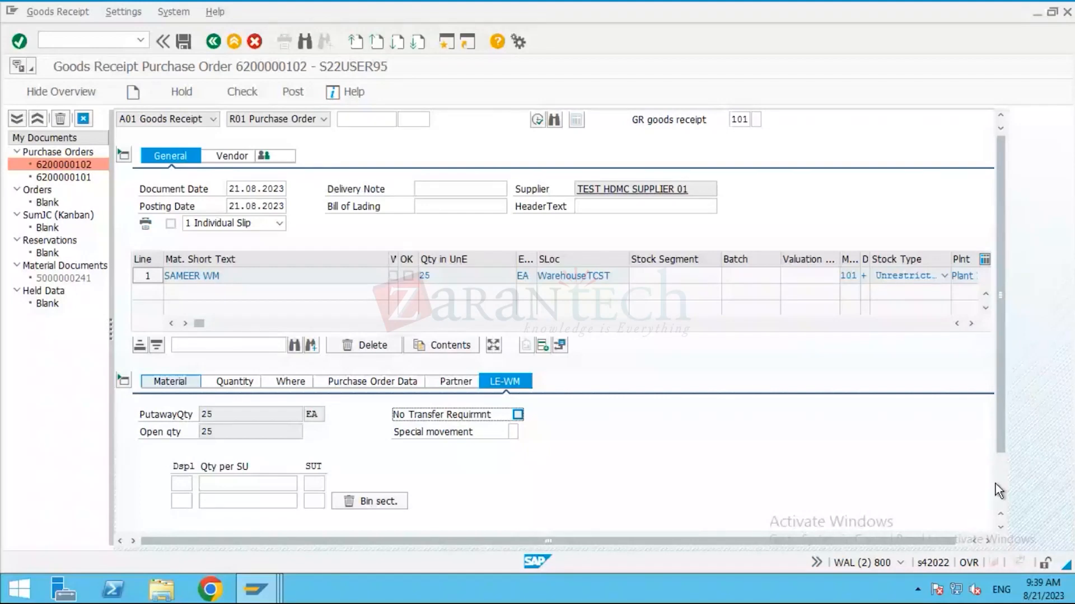
Mark the goods receipt item as OK, check the document, and post it.
scroll(995, 485, "down", 3)
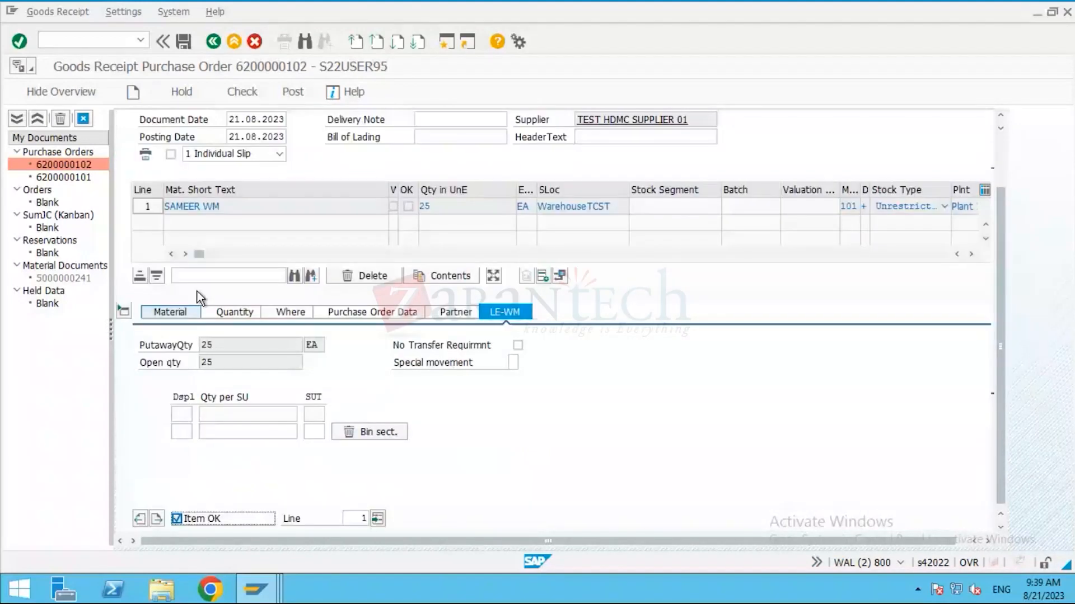
left_click(241, 94)
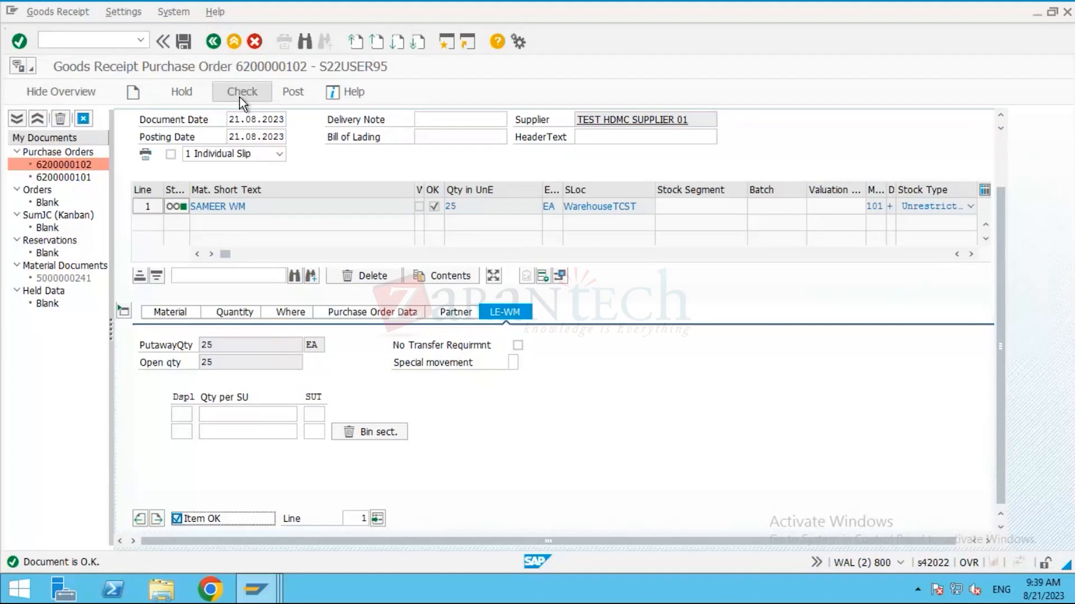
left_click(292, 92)
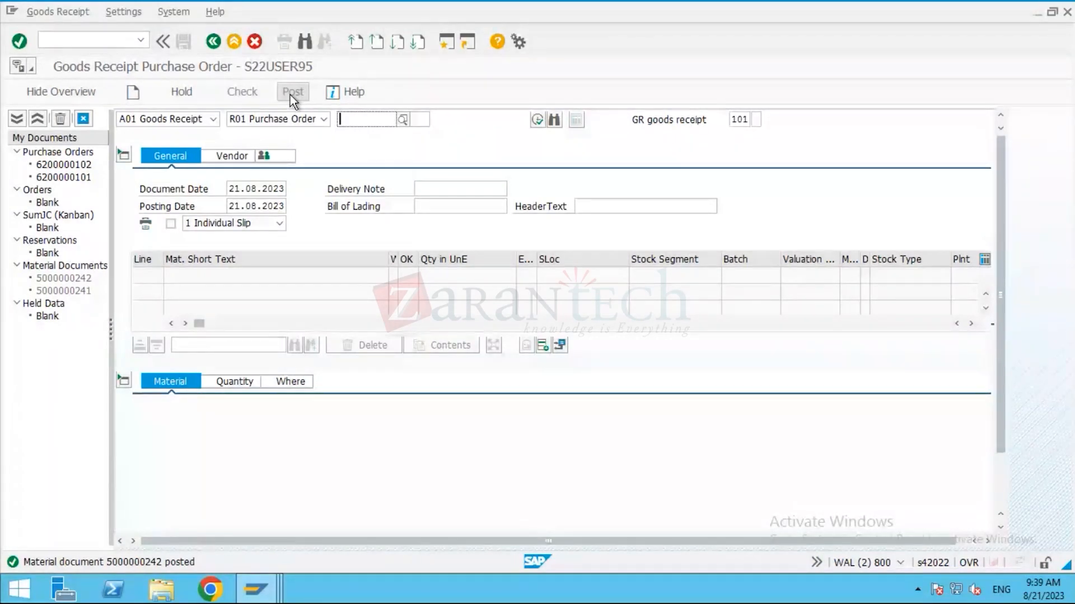
Run the MMBE stock overview for material 94 in plant 1710, storage location 176Q.
left_click(109, 41)
type("/NMM")
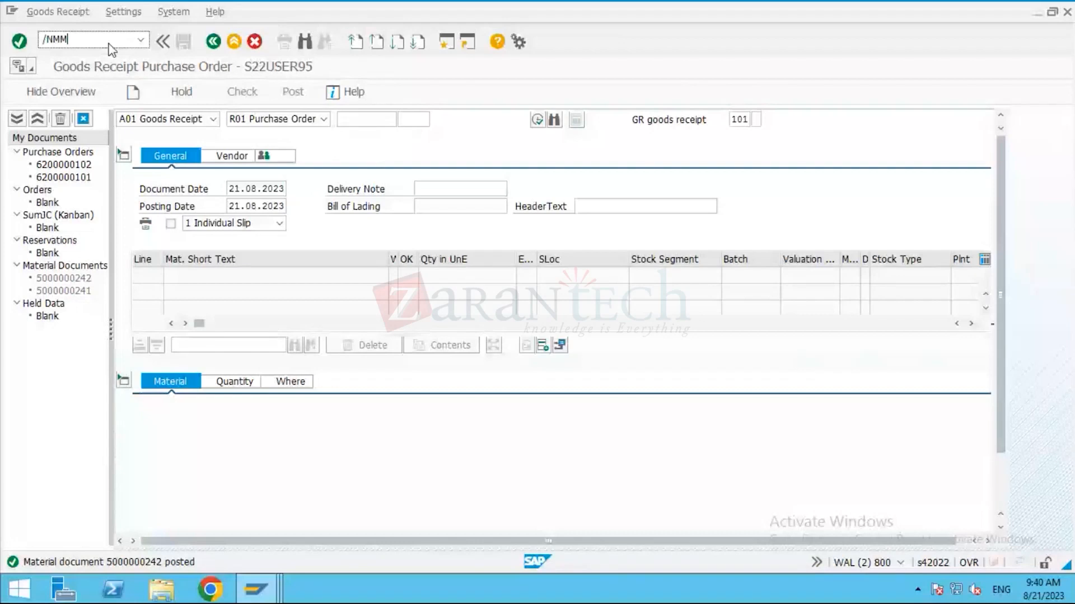
type("BE")
key("Return")
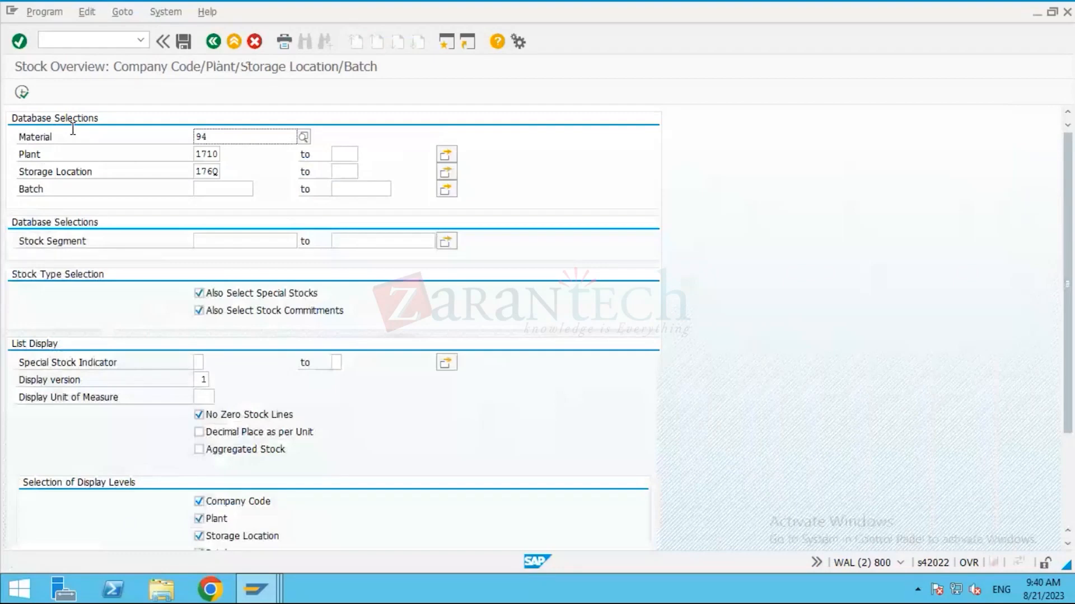
left_click(23, 93)
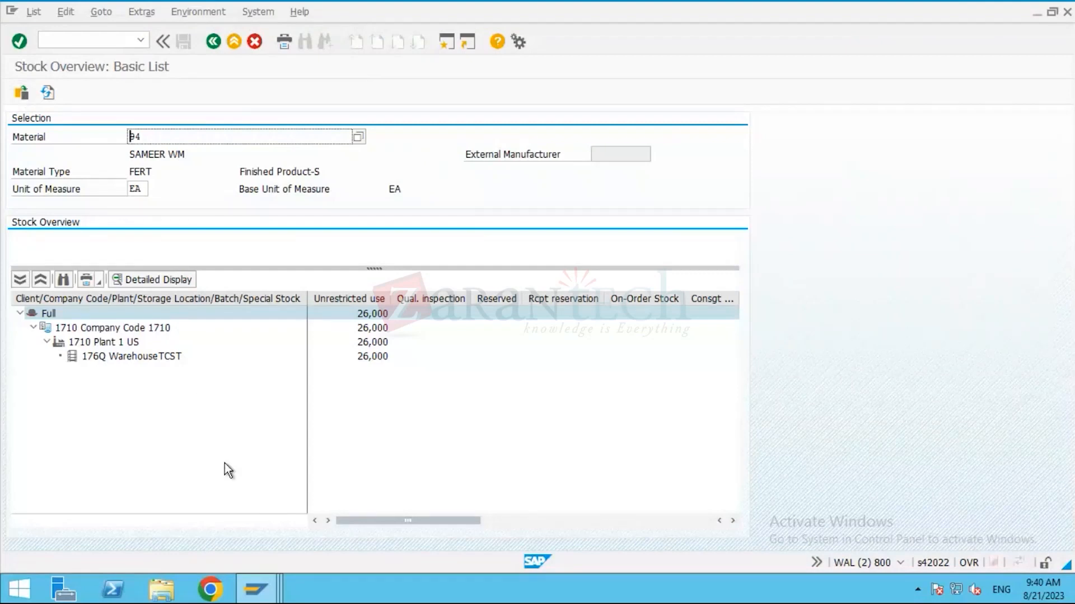
Display the material movements for the unrestricted stock in storage location 176Q.
left_click(149, 358)
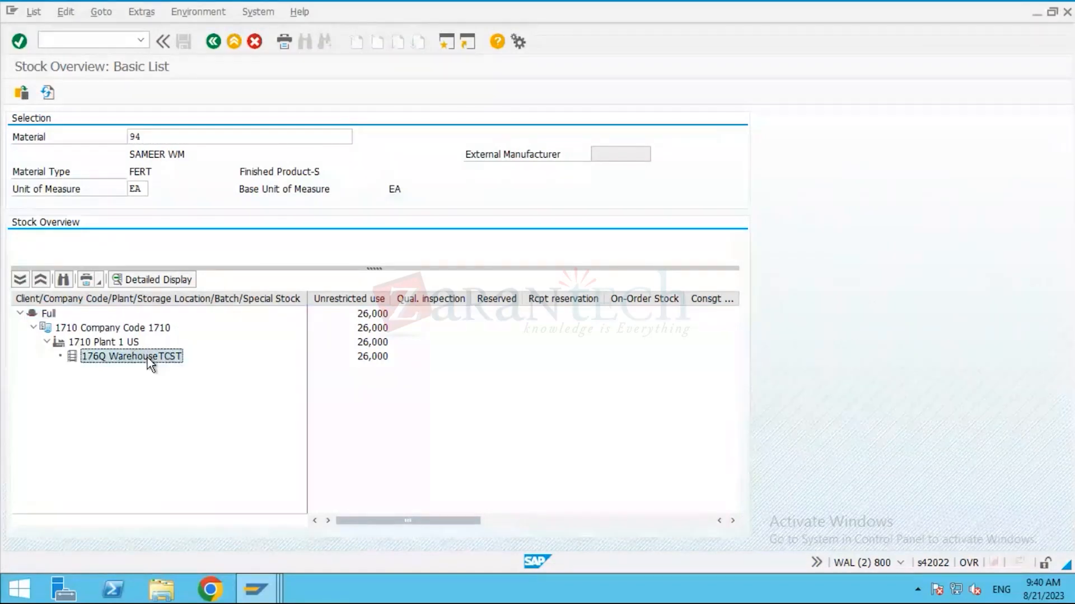
left_click(365, 367)
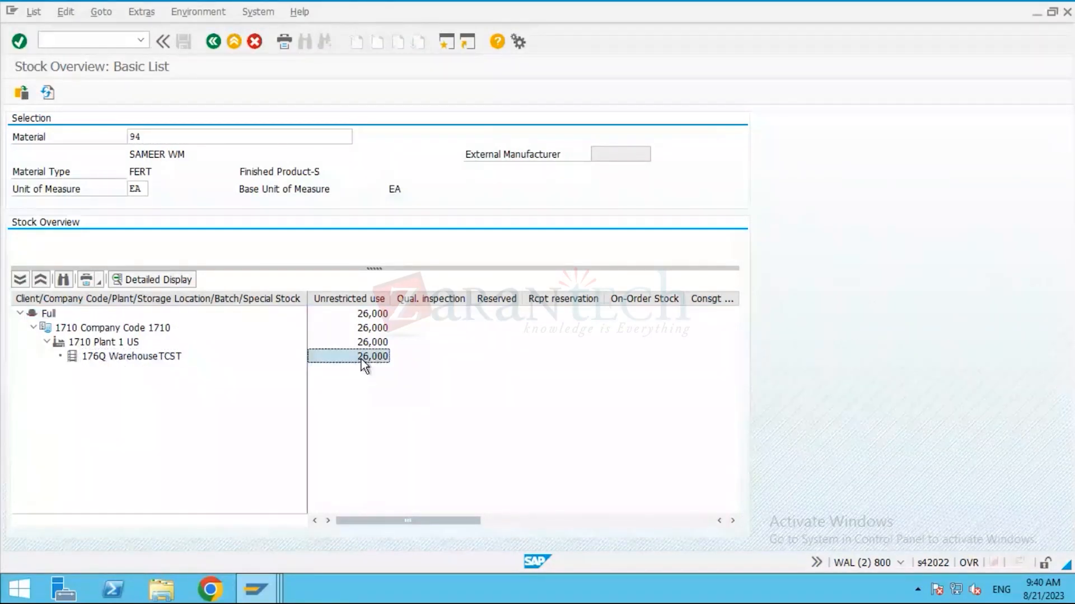
left_click(364, 366)
right_click(365, 367)
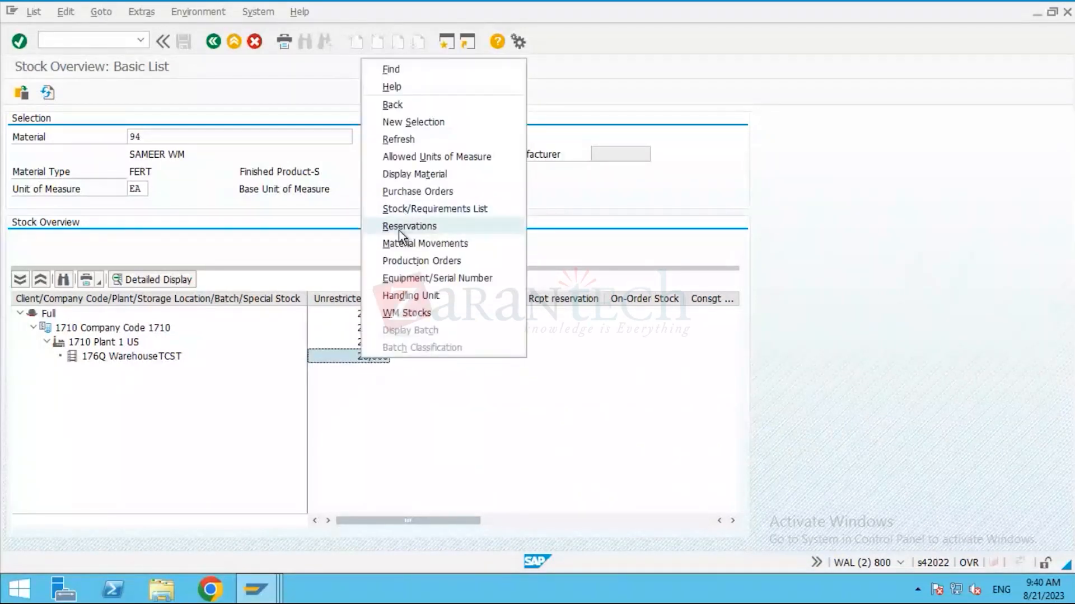
left_click(402, 245)
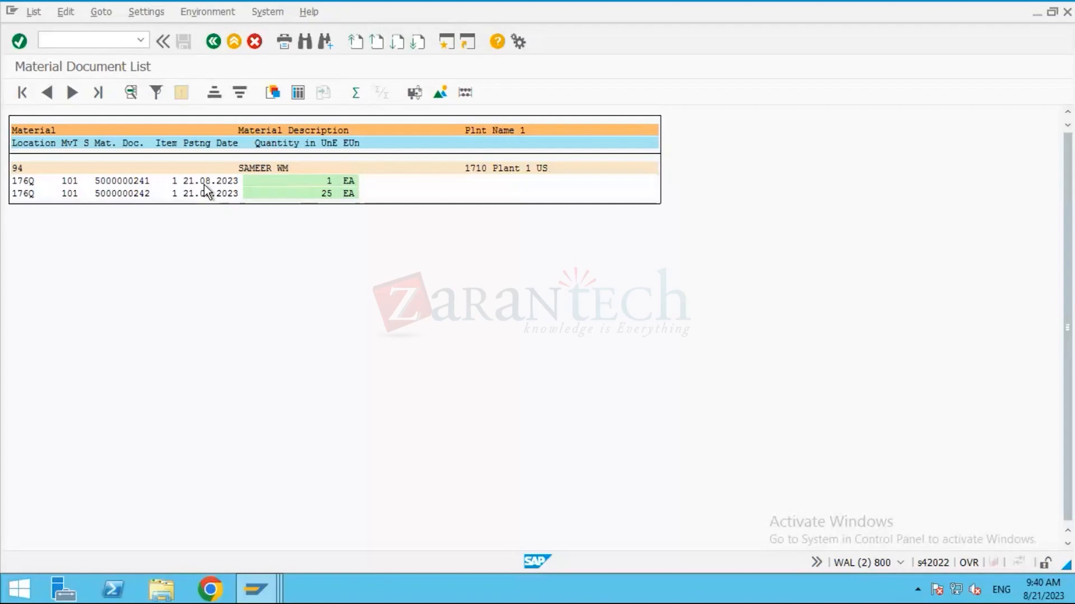
Examine the 25 EA goods receipt row in the material document list and copy it.
left_click(325, 194)
left_click(254, 587)
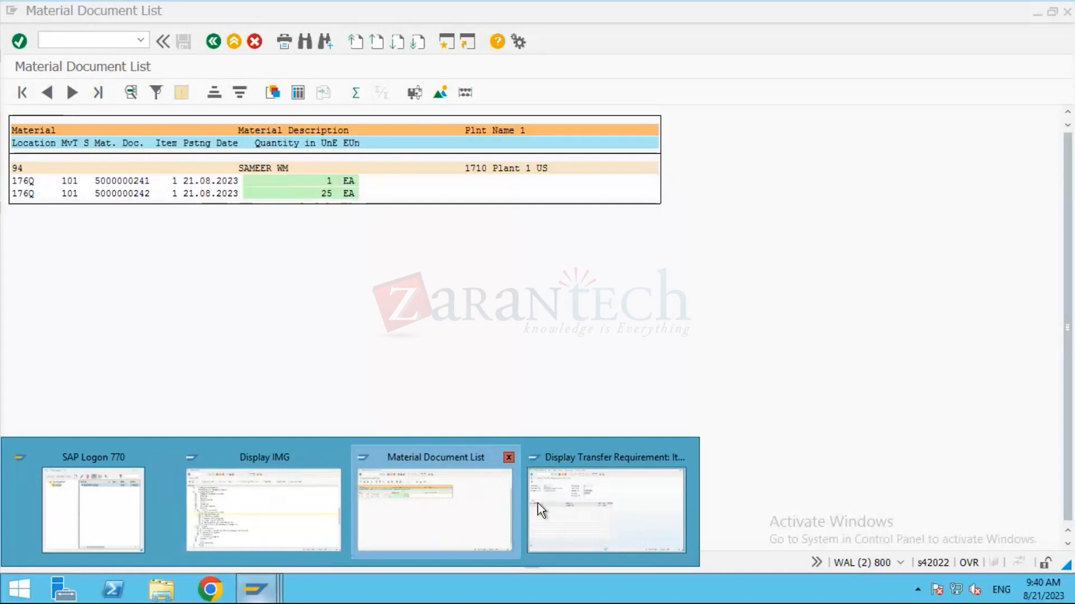
left_click(604, 321)
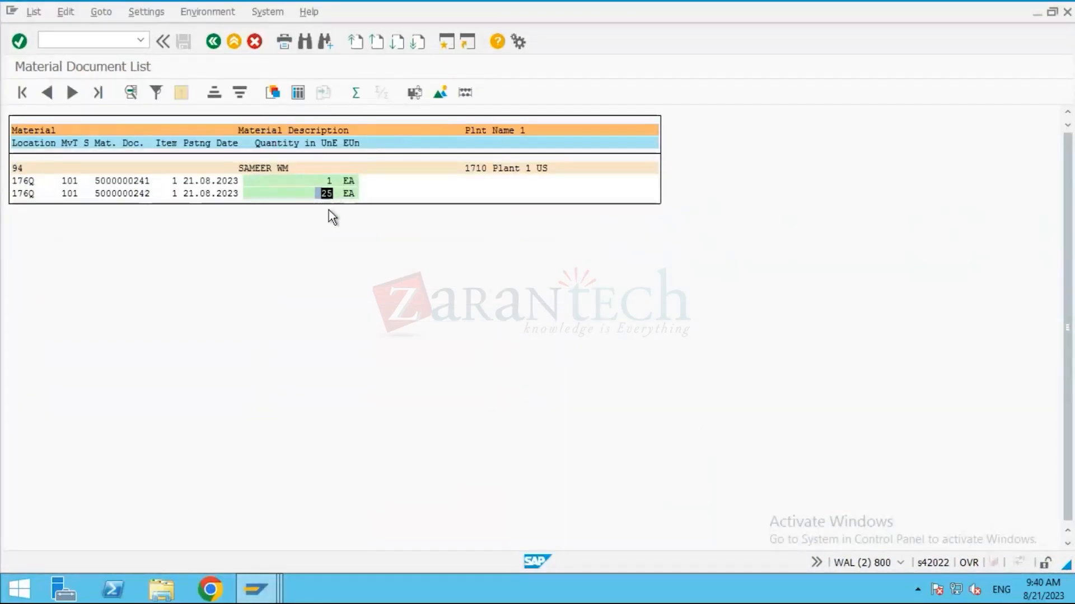
left_click_drag(93, 193, 325, 200)
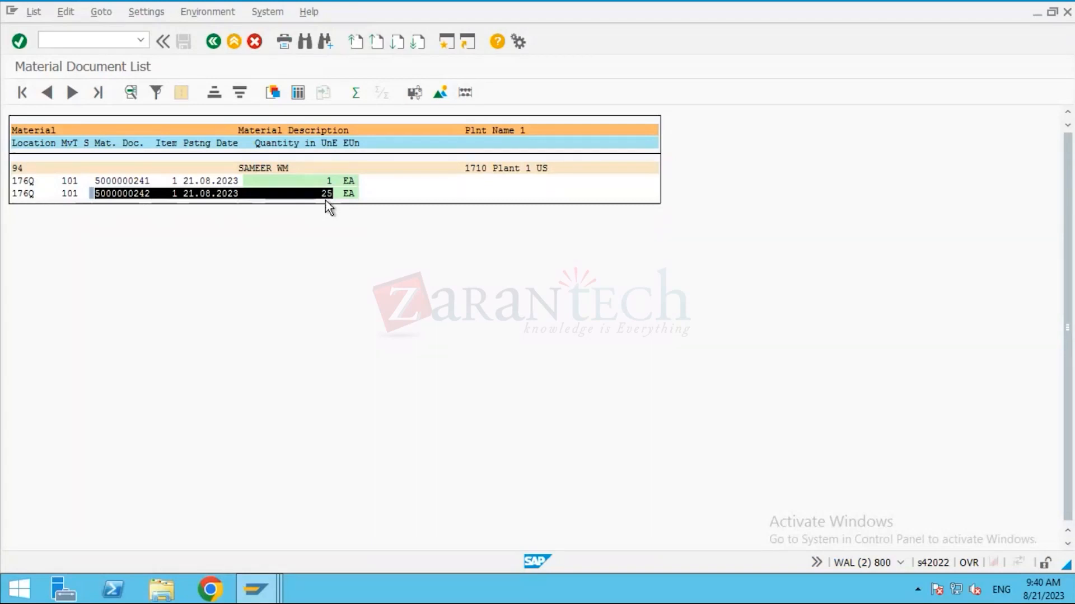
left_click(325, 200)
left_click_drag(9, 197, 355, 204)
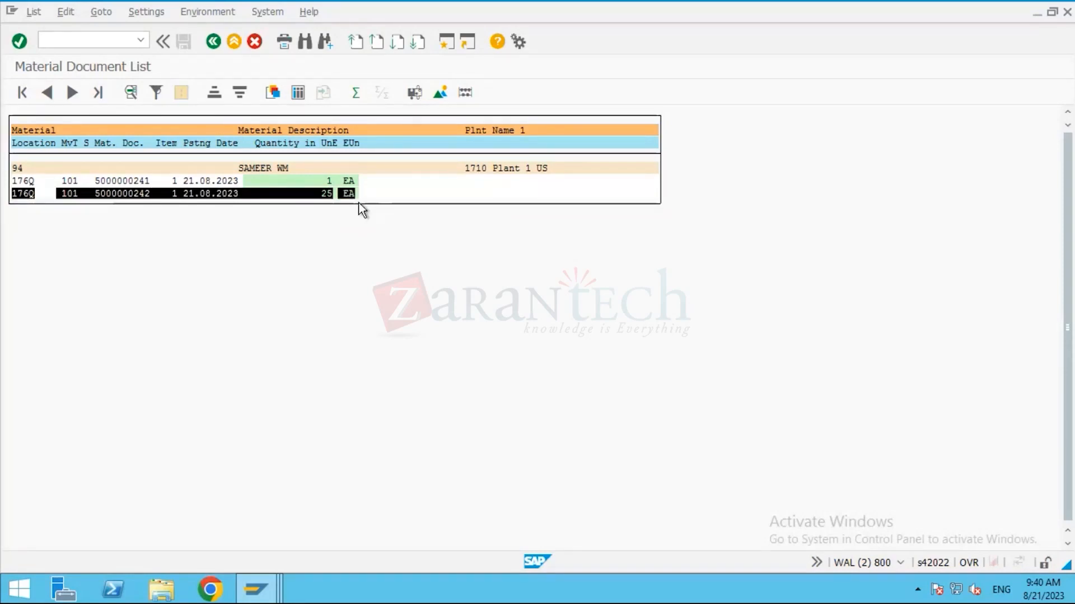
key("ctrl+c")
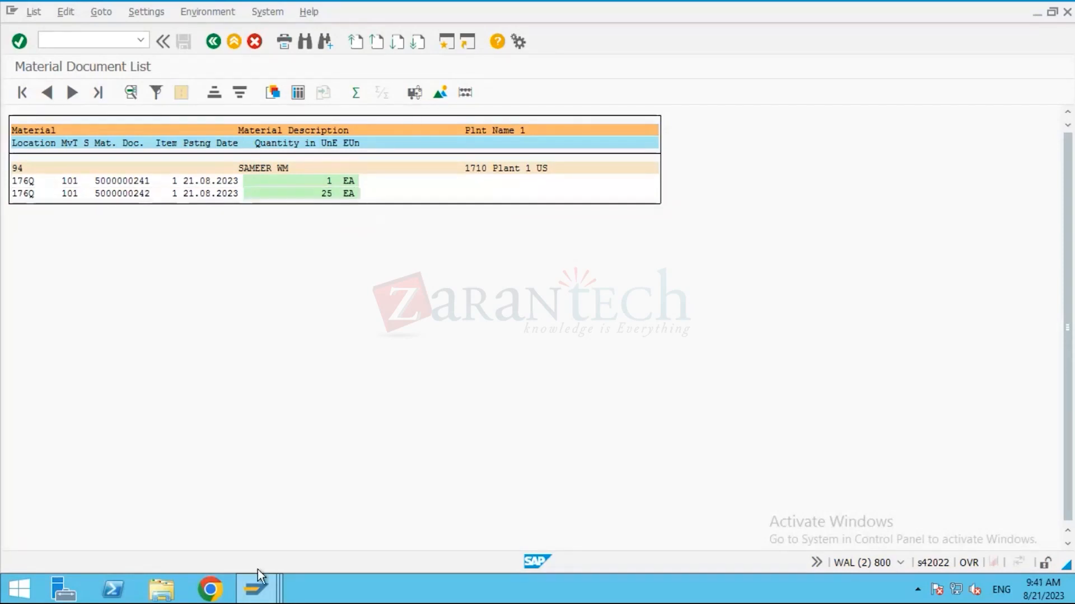
Switch to the transfer requirement session and run LB11 to list the transfer requirements for material 94 in 1710/176Q.
mouse_move(257, 570)
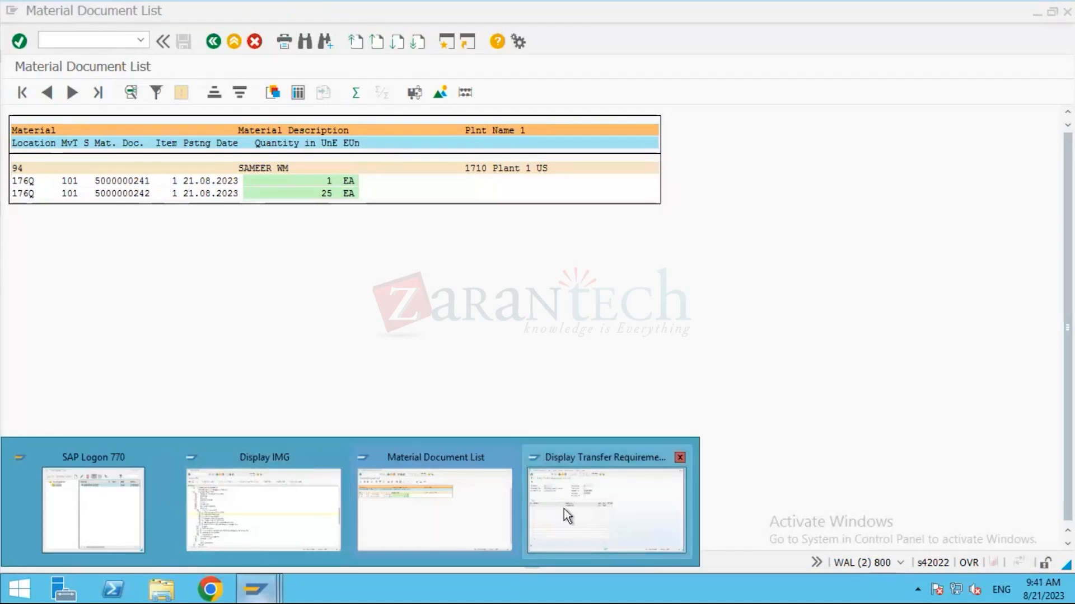
mouse_move(563, 509)
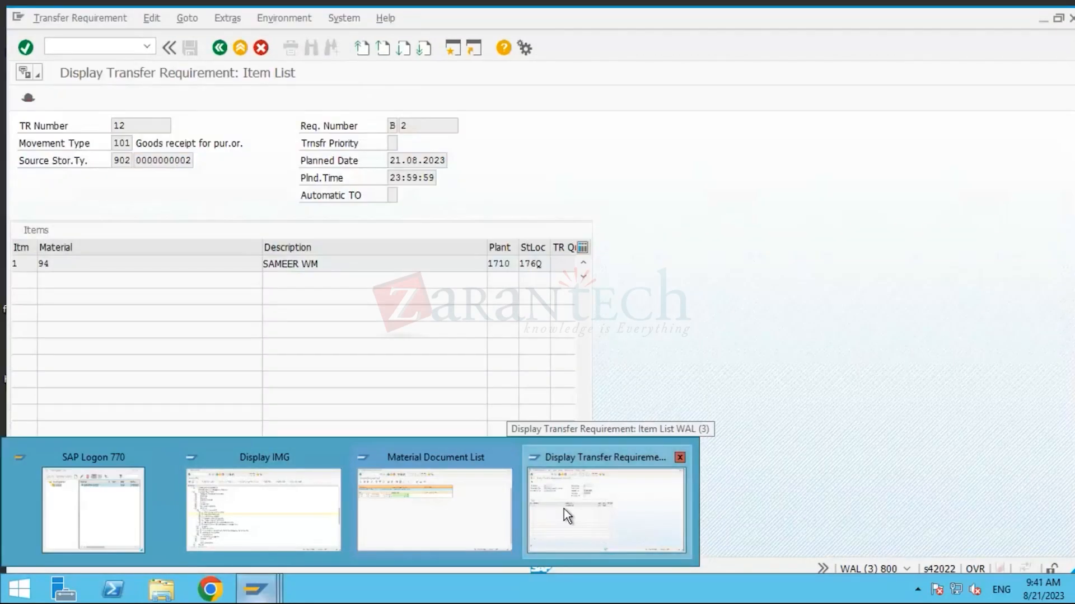
left_click(563, 509)
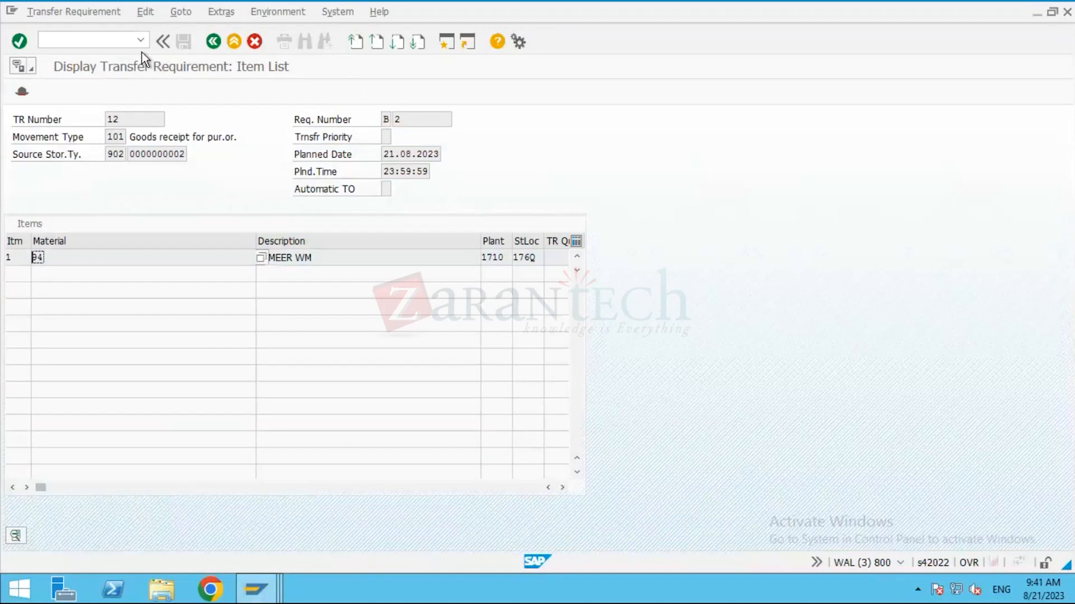
left_click(100, 36)
type("/NLB11")
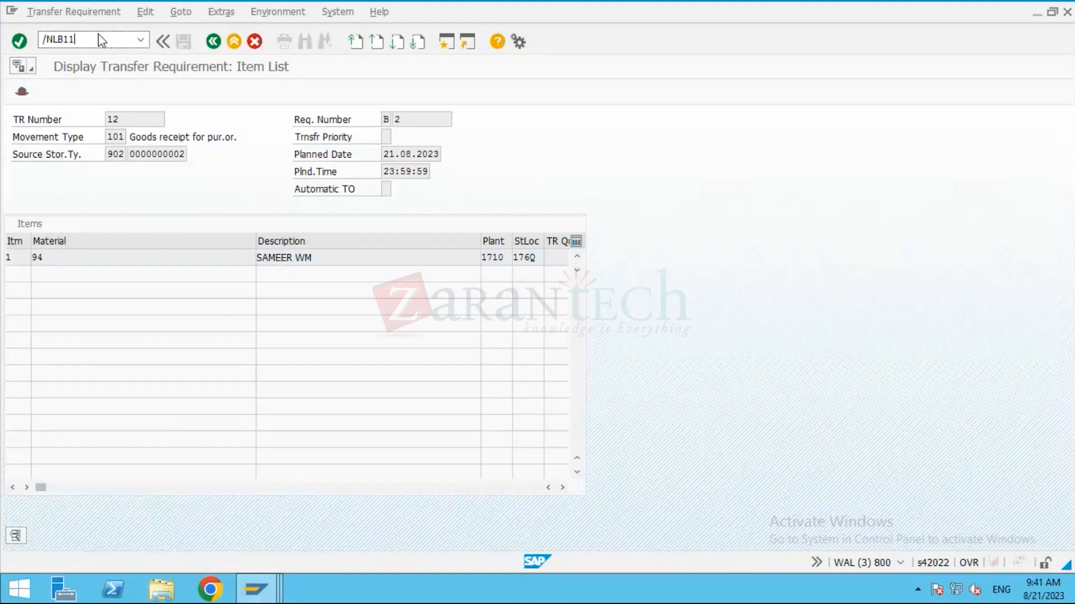
key("Return")
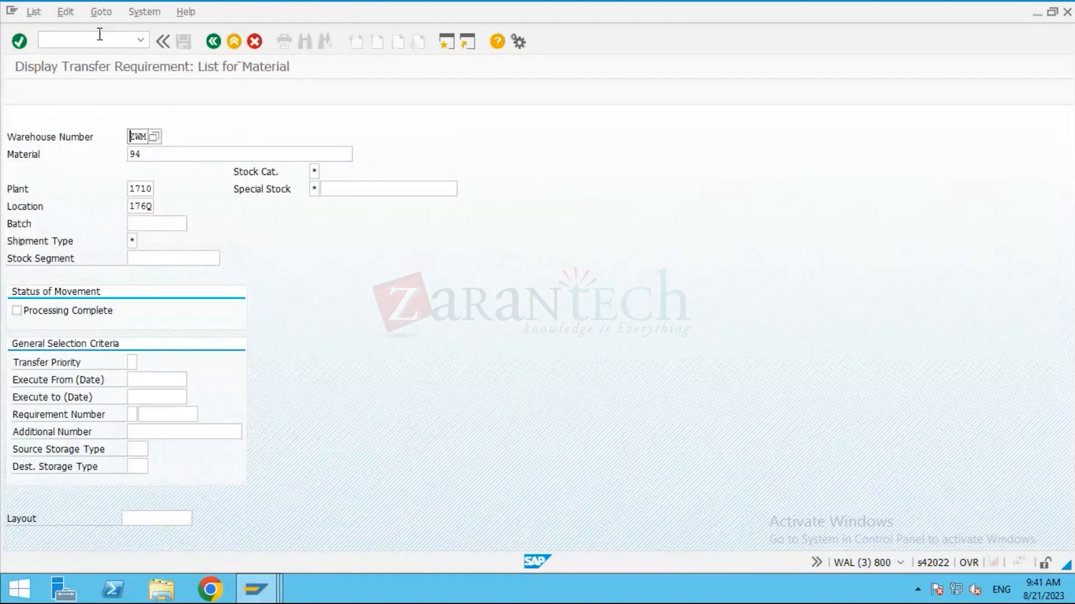
key("F8")
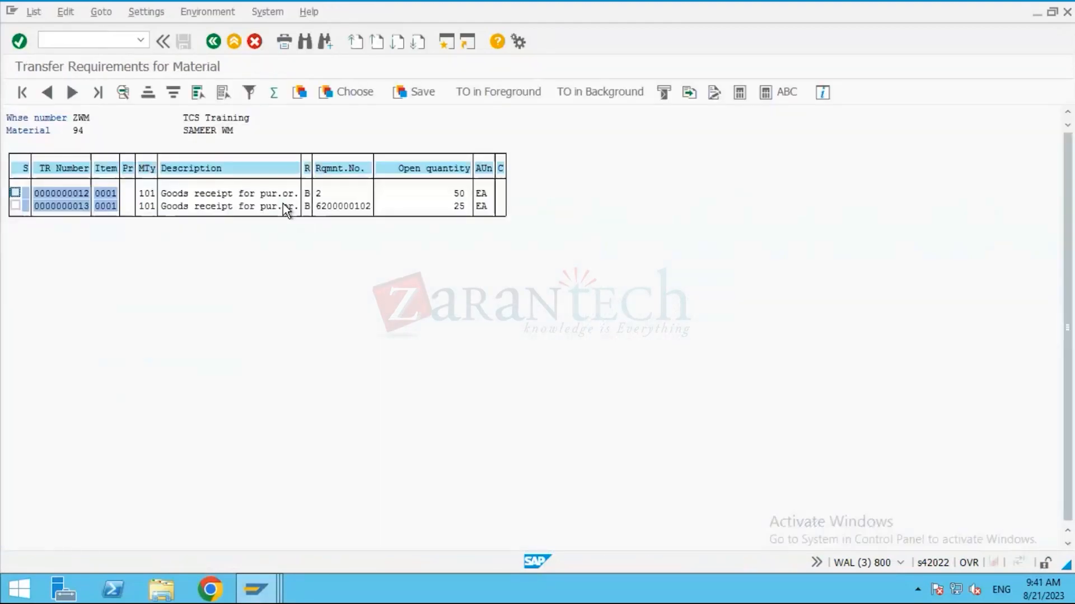
Open the 25 EA transfer requirement's item details, return to its item list, and select the TR number.
left_click(325, 208)
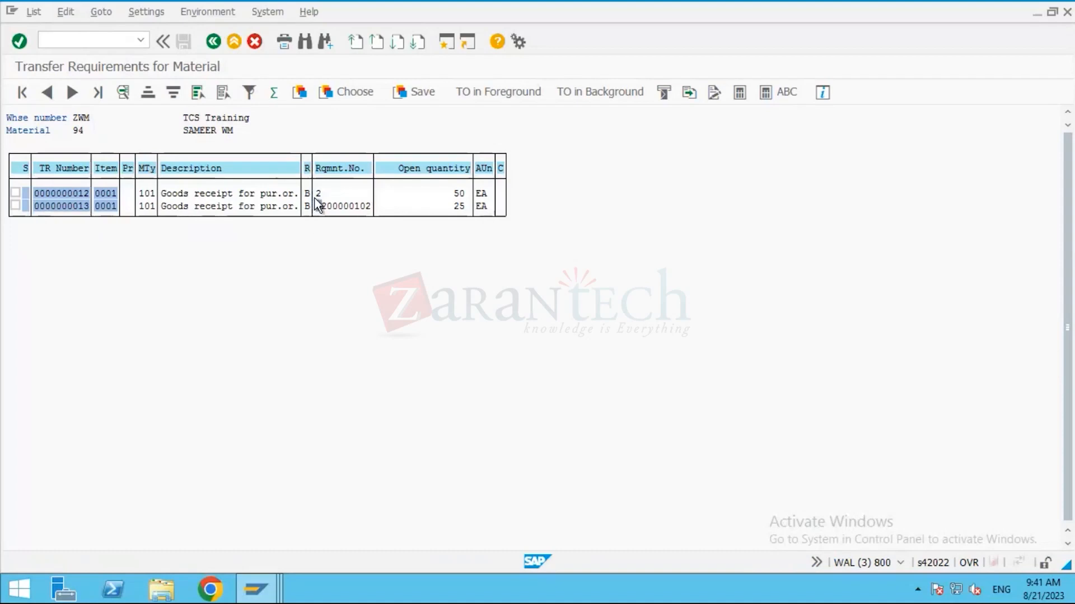
left_click(34, 208)
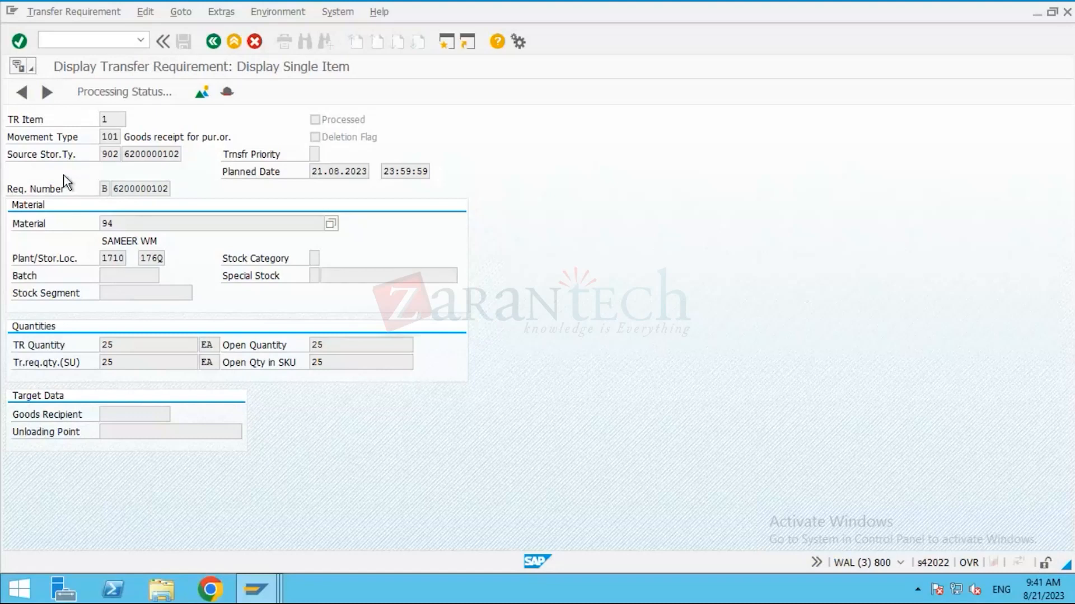
left_click(212, 42)
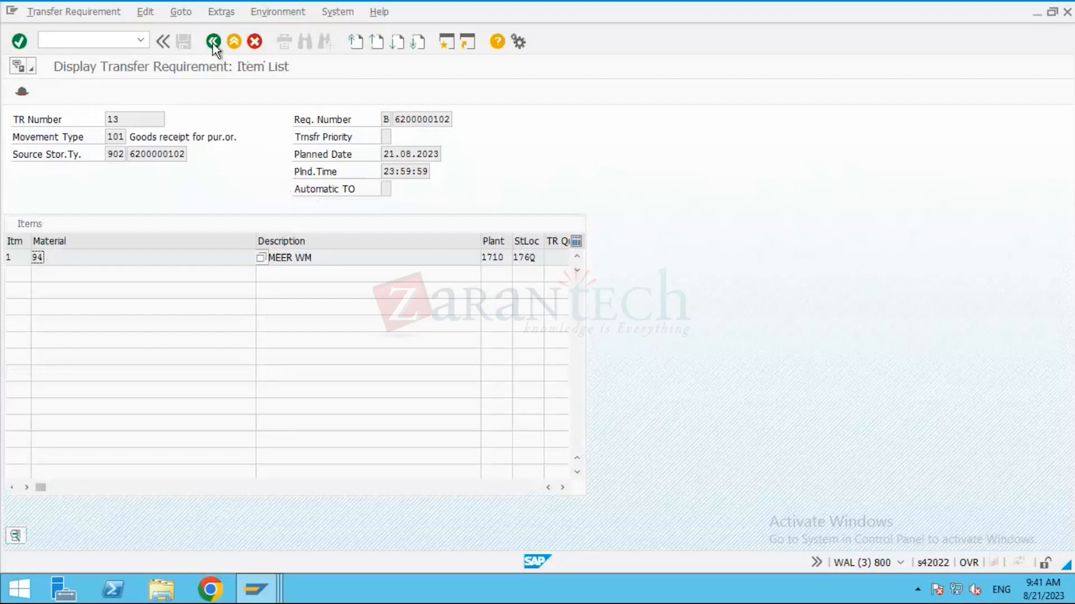
double_click(105, 117)
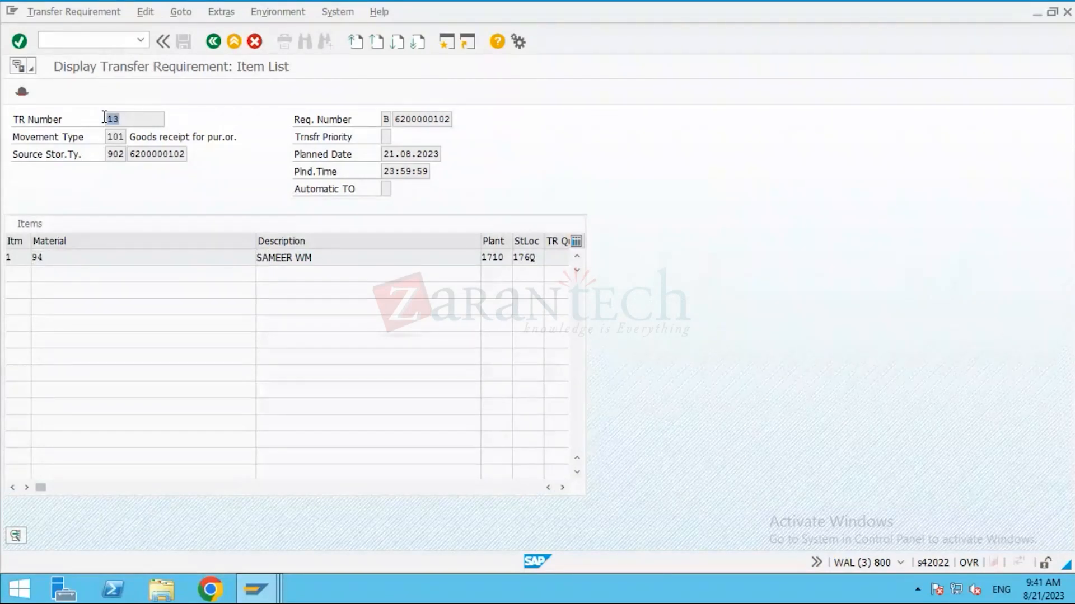
Examine the TR number, movement type and item TR quantity in the transfer requirement's item list.
left_click_drag(121, 125, 108, 120)
left_click(115, 140)
double_click(115, 141)
left_click(124, 142)
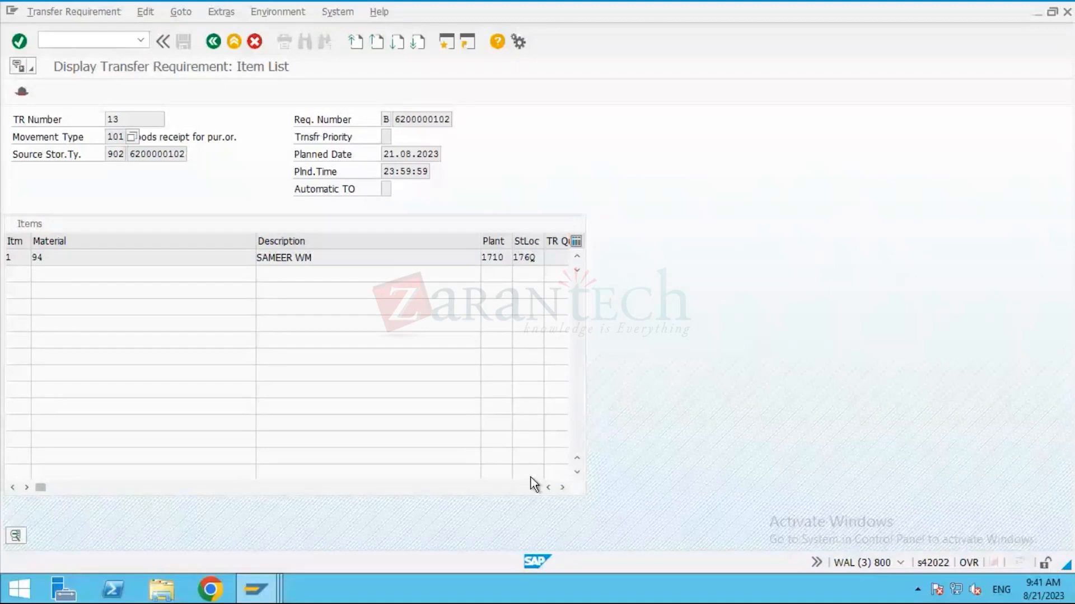
left_click(562, 488)
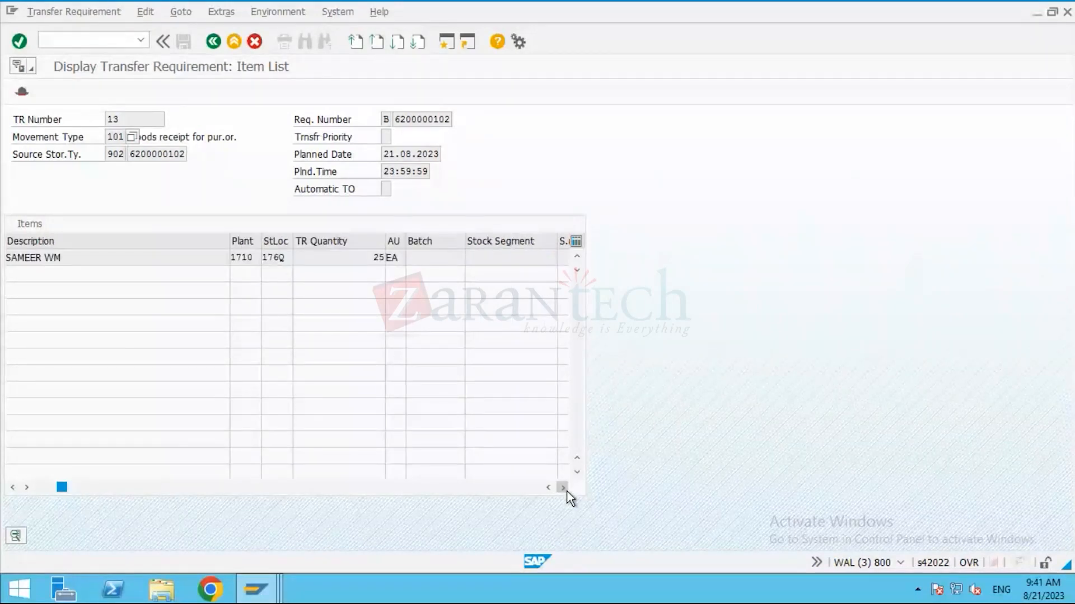
left_click(563, 487)
left_click(119, 257)
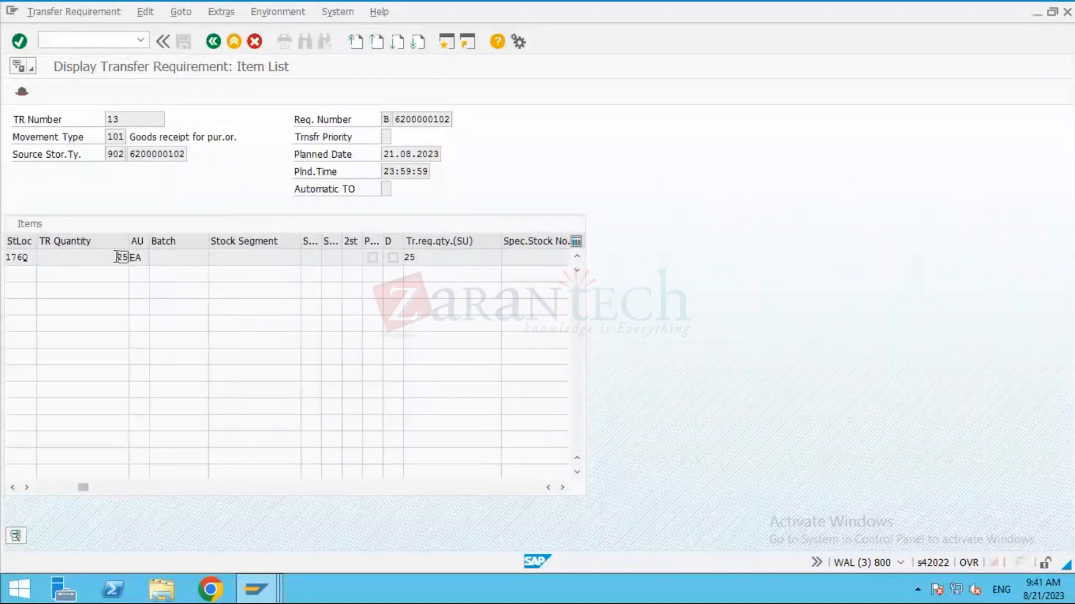
Return to the transfer requirements list for material 94 and copy the requirement number of the 25 EA row.
left_click(213, 45)
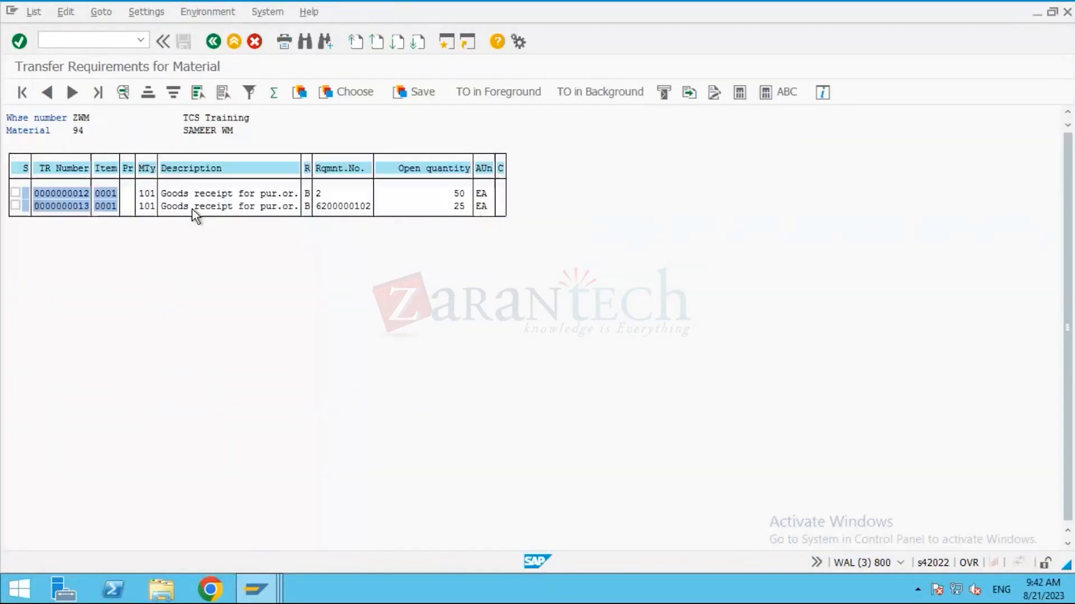
left_click_drag(326, 208, 380, 216)
left_click(323, 208)
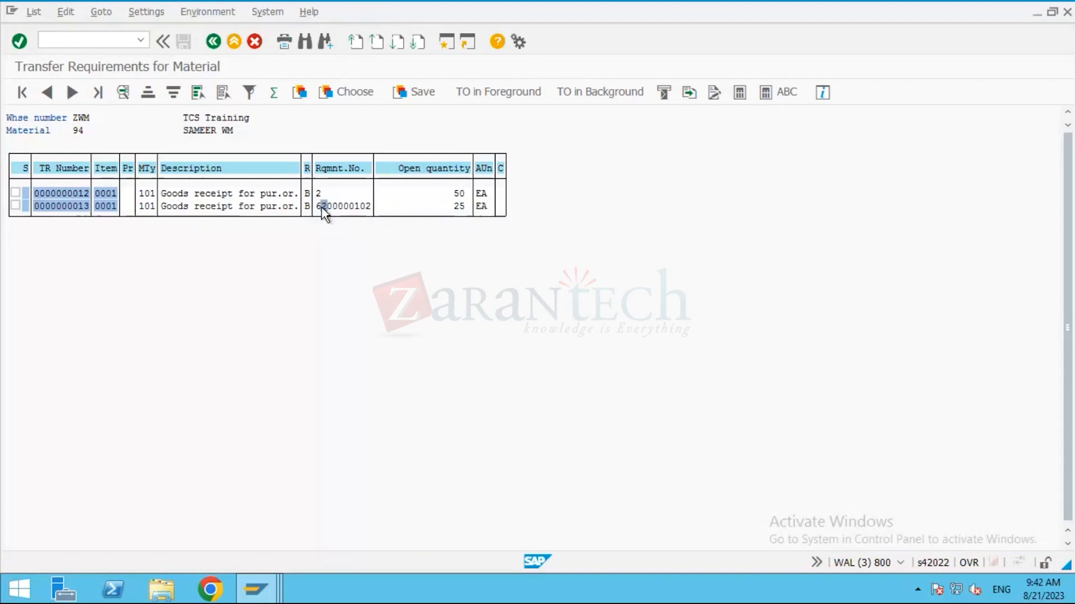
left_click(359, 206)
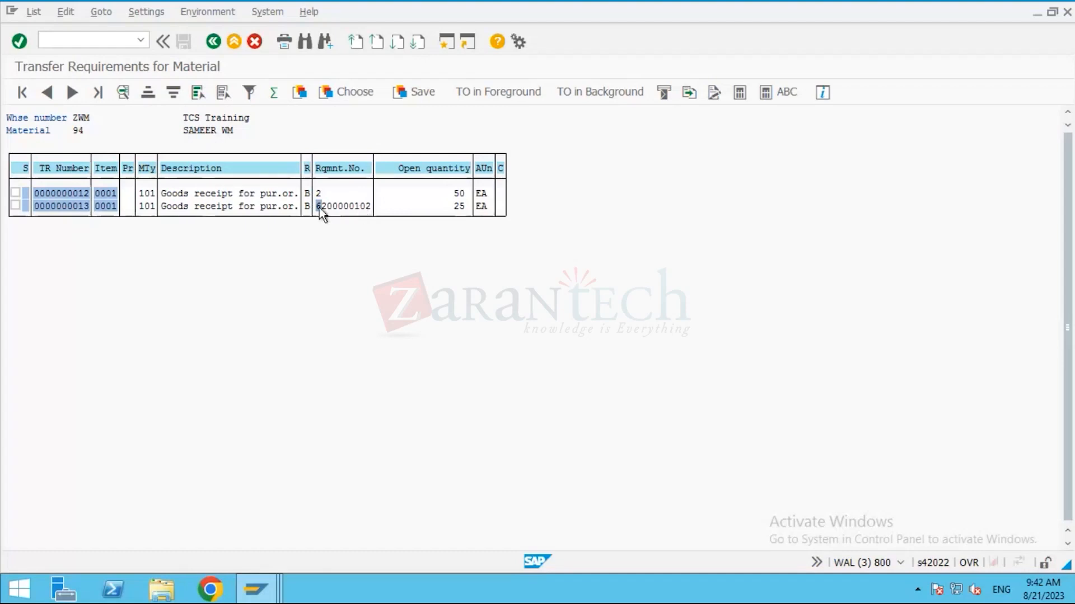
left_click_drag(321, 213, 374, 212)
key("ctrl+c")
left_click(468, 196)
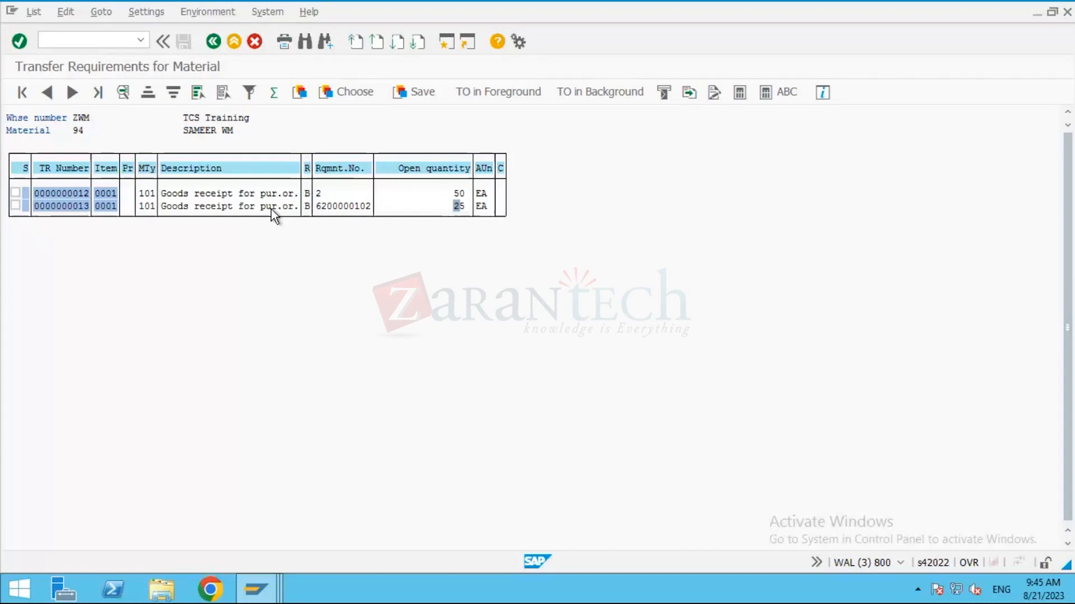
Switch to Chrome on the local desktop and open Module 6 - Transfer order.pdf from the training site's Materials page.
mouse_move(690, 25)
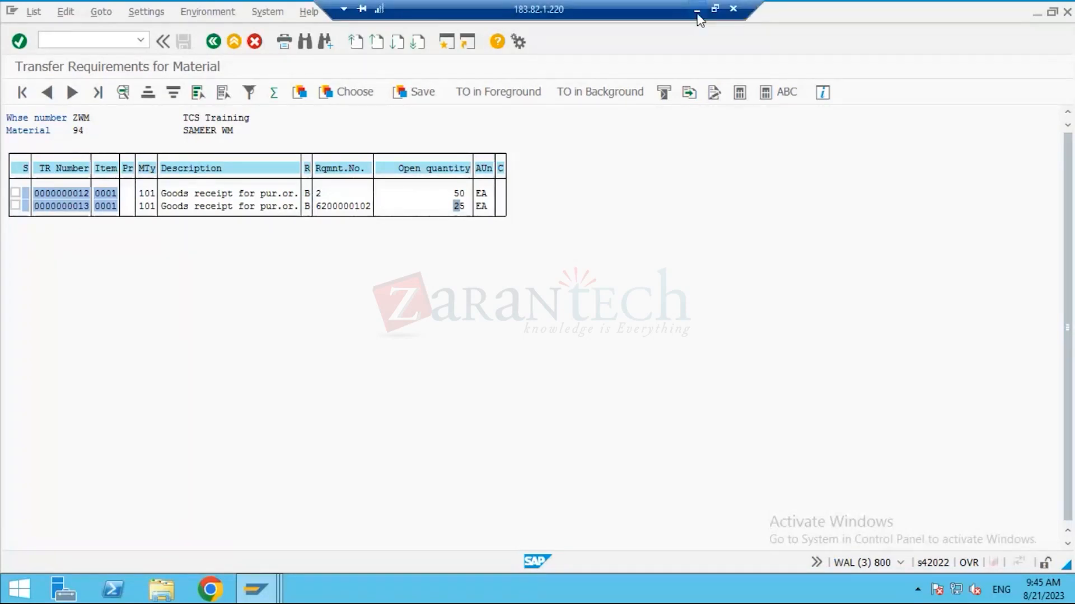
left_click(697, 12)
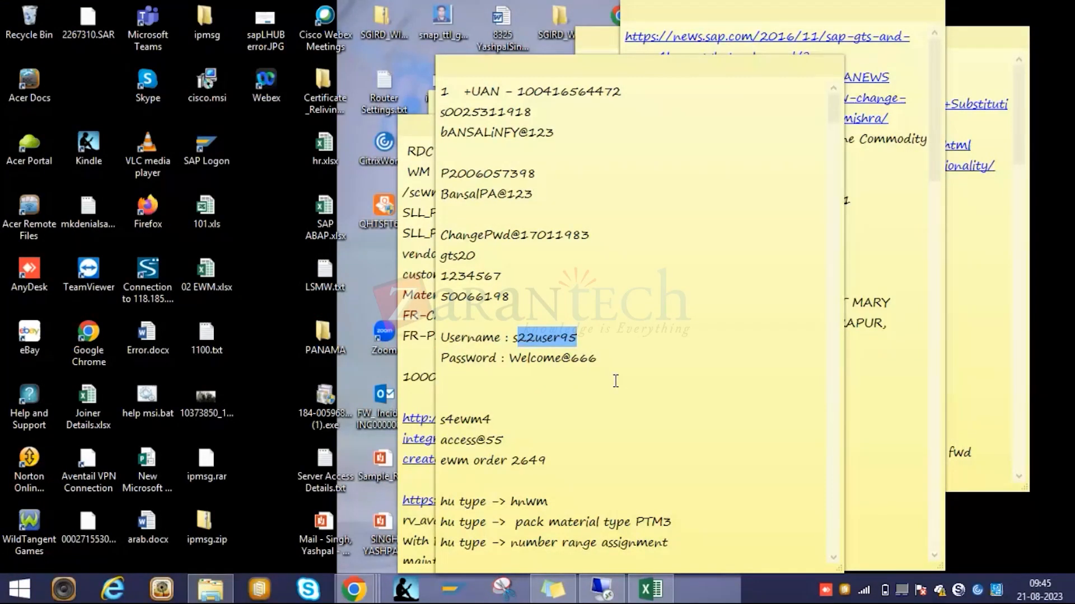
left_click(354, 589)
left_click(168, 16)
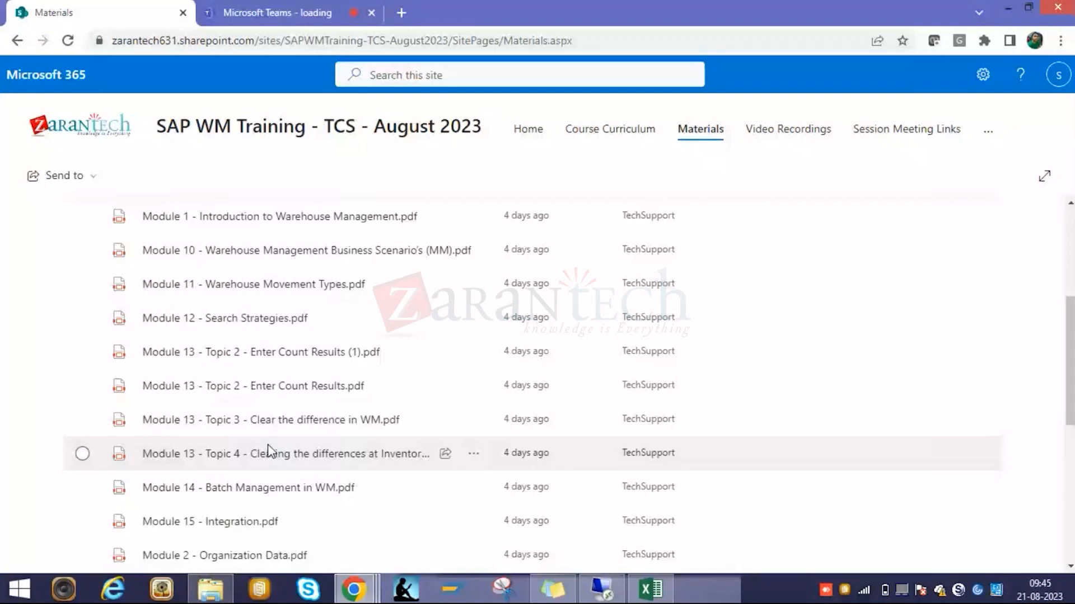
scroll(268, 450, "up", 4)
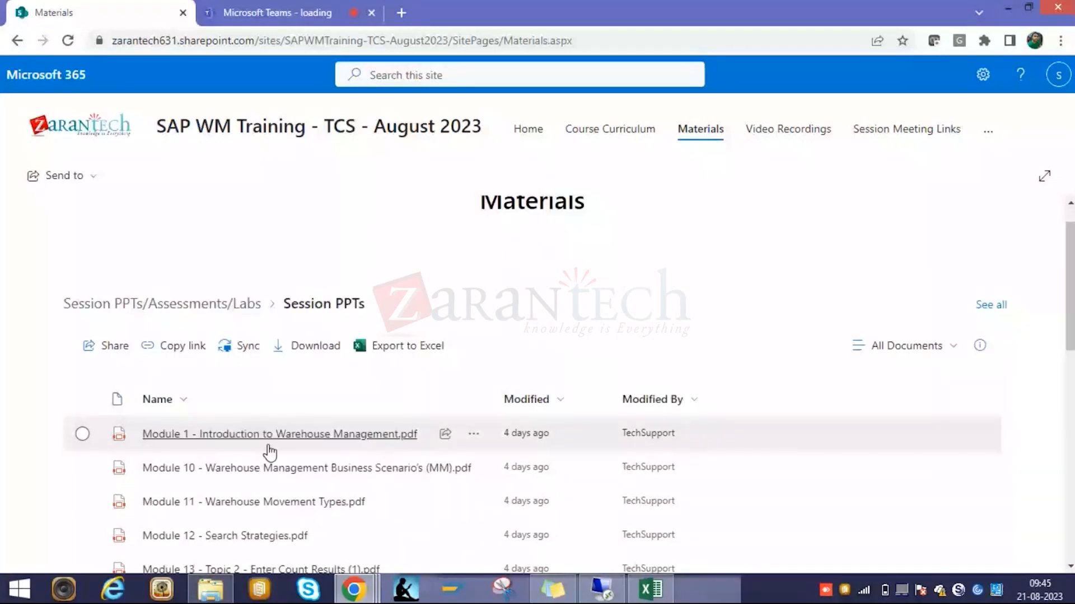
scroll(269, 453, "down", 5)
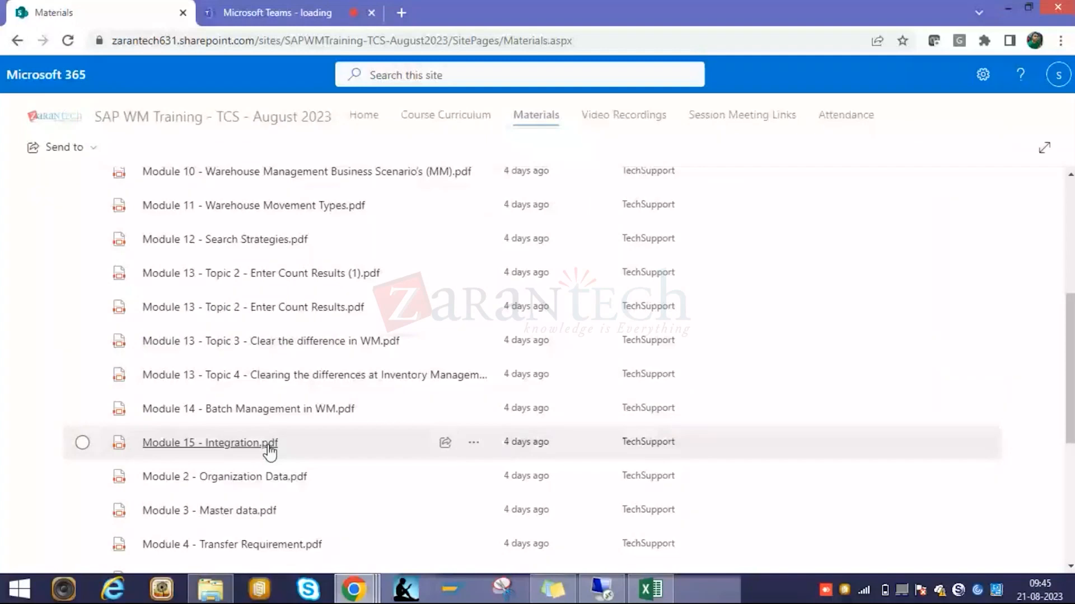
scroll(267, 442, "down", 3)
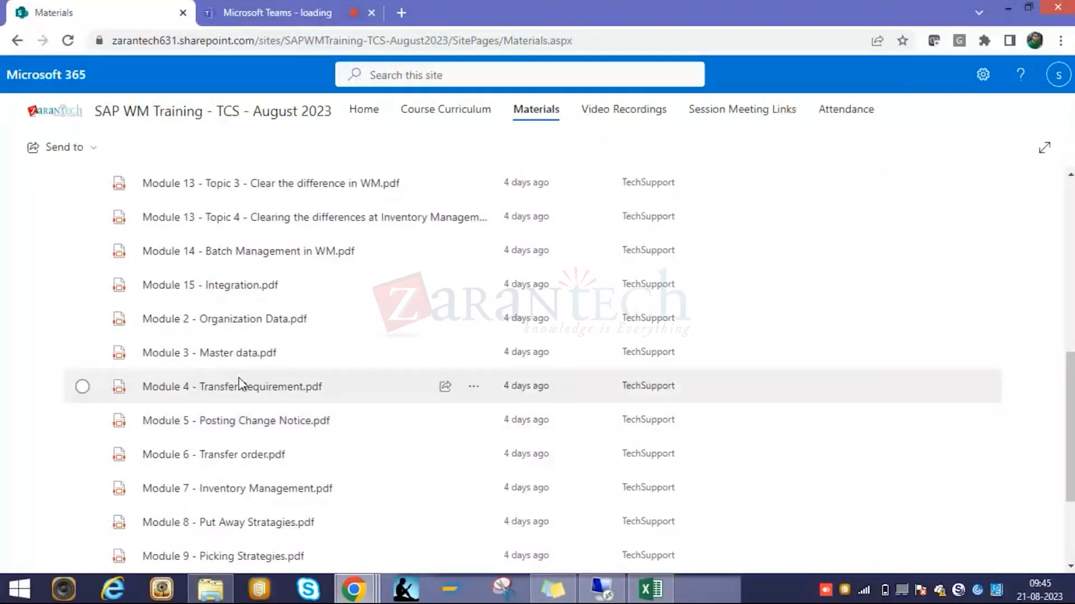
scroll(241, 370, "down", 2)
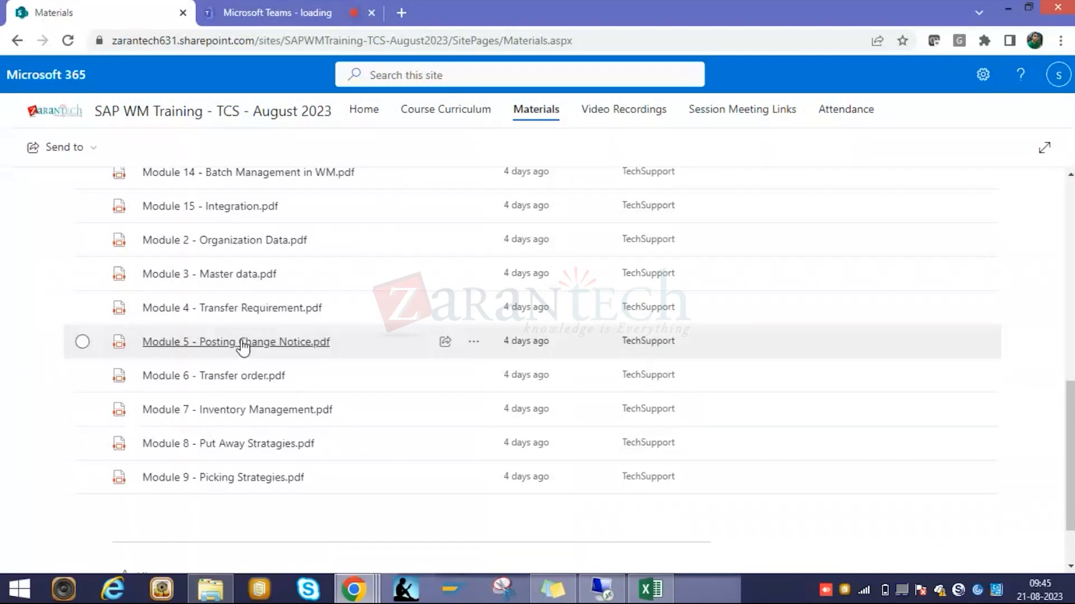
left_click(241, 380)
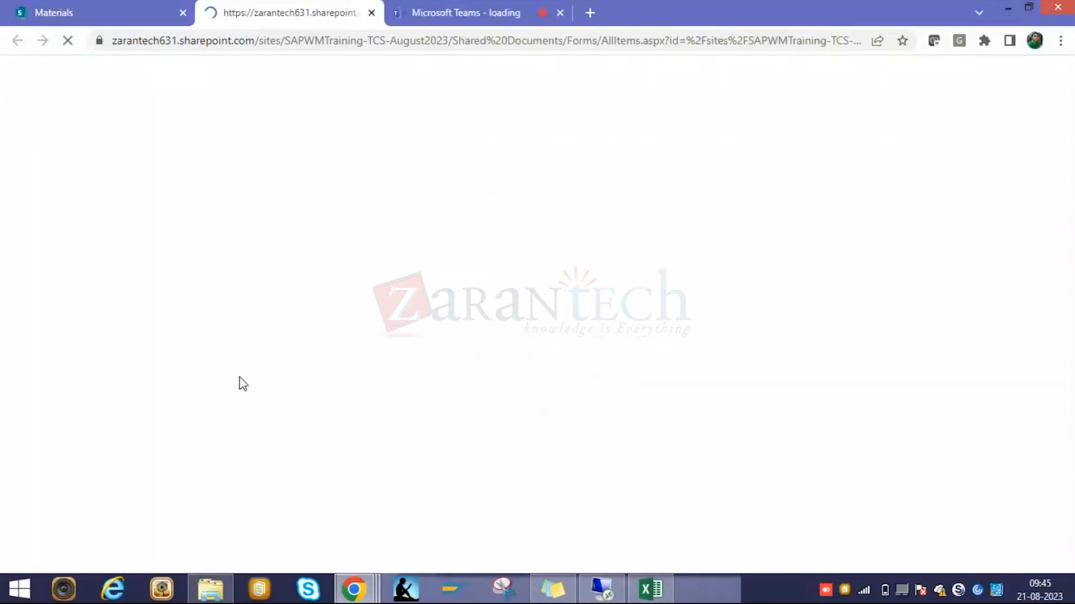
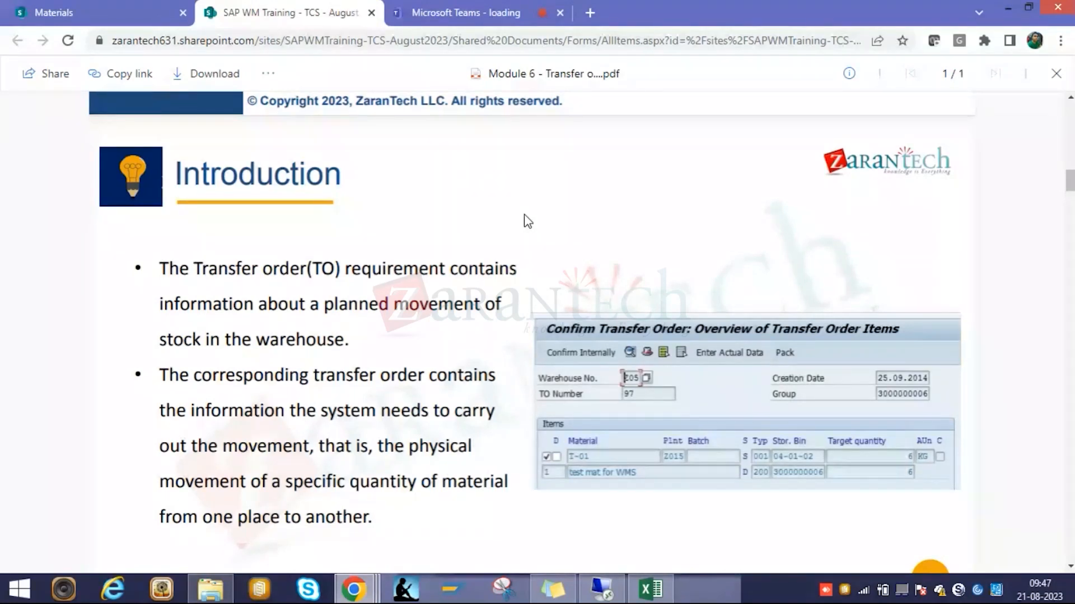
key("XF86MonBrightnessUp")
key("XF86MonBrightnessDown")
key("XF86MonBrightnessUp")
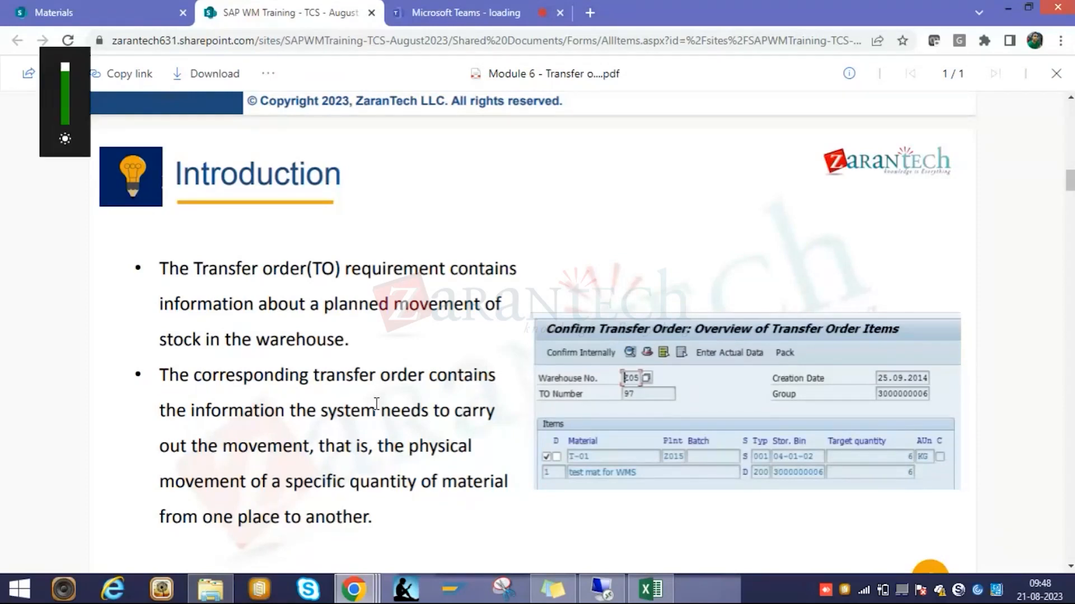
key("XF86MonBrightnessDown")
key("XF86MonBrightnessDown")
key("XF86MonBrightnessDown")
key("XF86MonBrightnessDown")
key("XF86MonBrightnessDown")
key("XF86MonBrightnessDown")
key("XF86MonBrightnessDown")
key("XF86MonBrightnessDown")
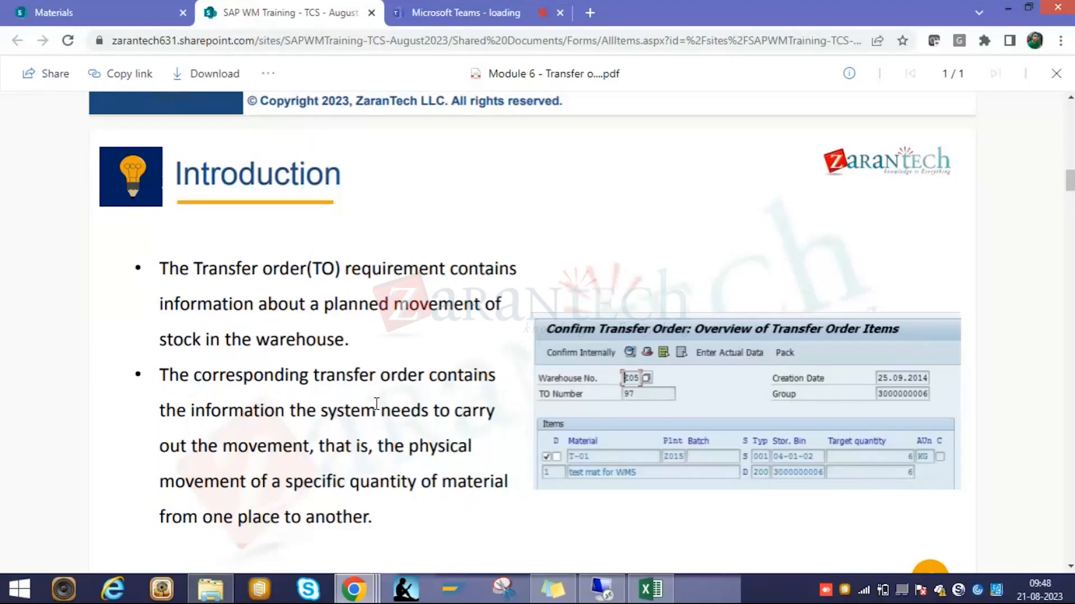
key("XF86MonBrightnessUp")
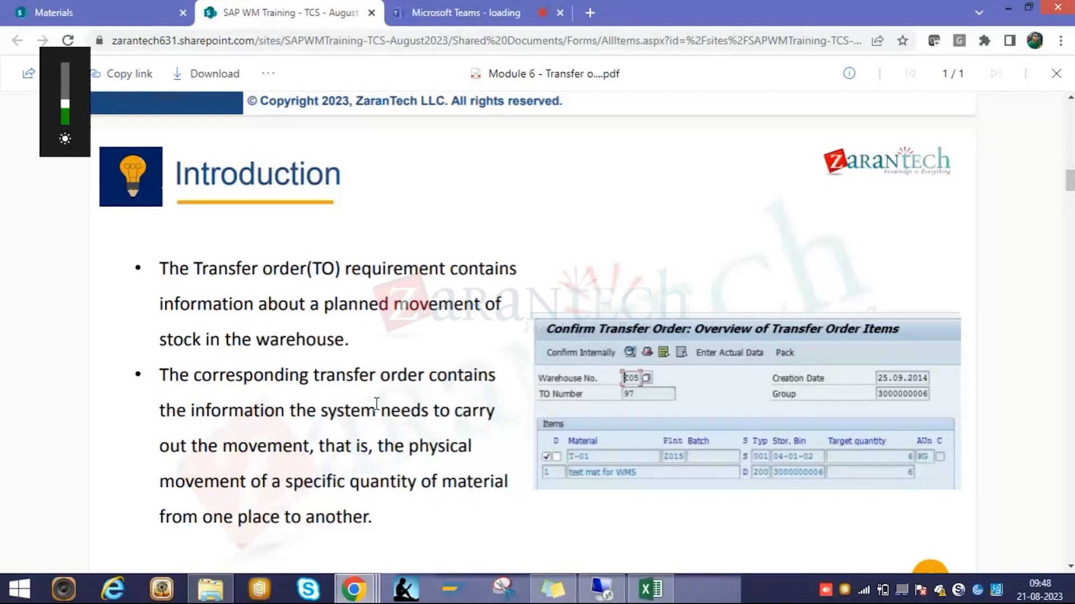
key("XF86MonBrightnessUp")
key("XF86MonBrightnessUp")
key("XF86MonBrightnessUp")
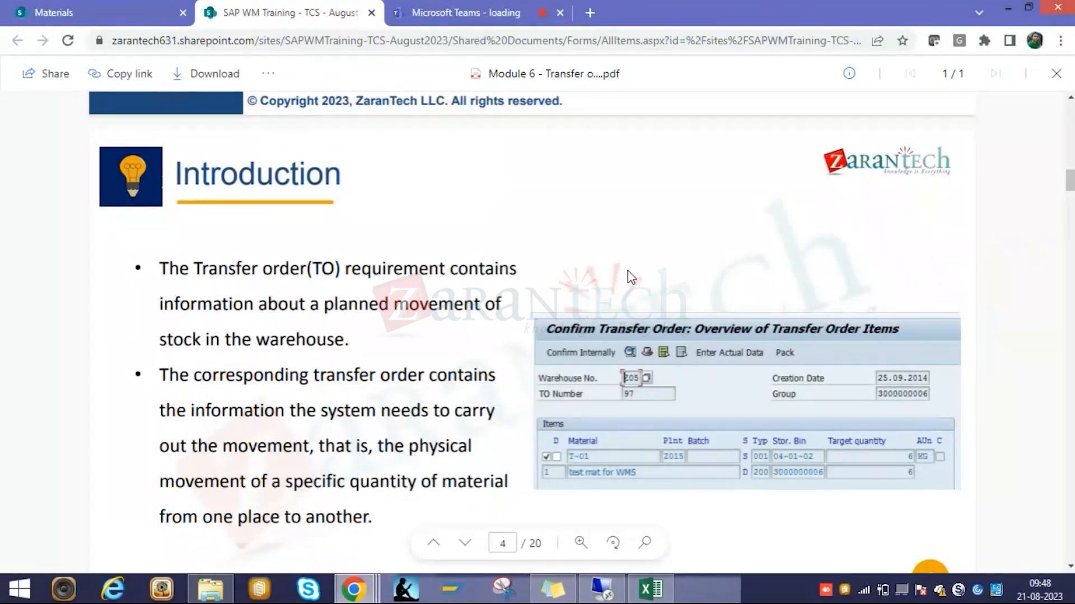
Read the Module 6 slides from the Introduction through Transfer Order Definition to Transfer Order Structure.
scroll(631, 276, "down", 3)
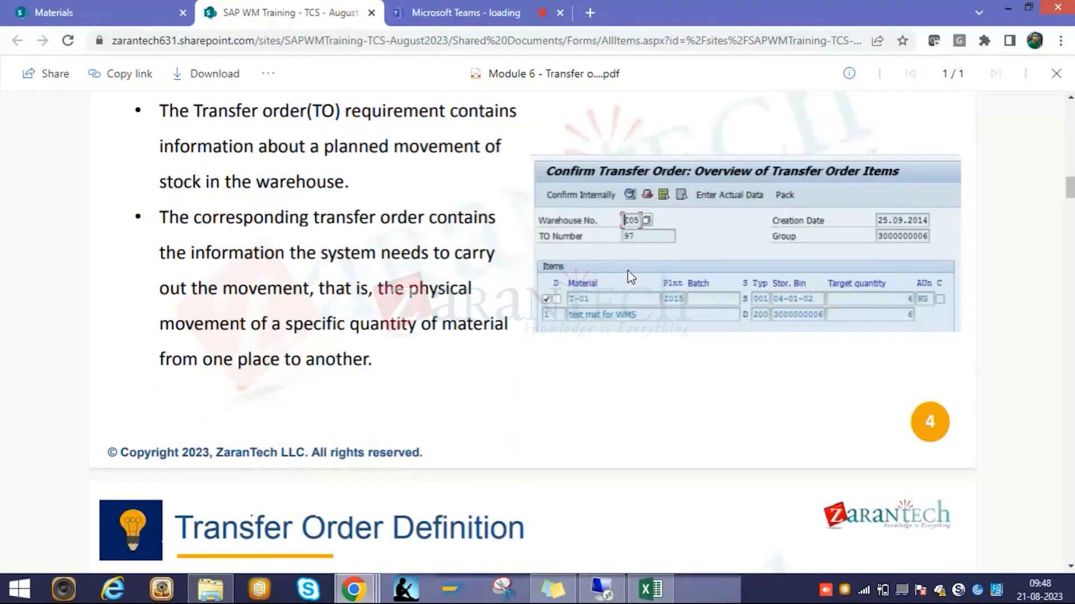
scroll(631, 276, "down", 4)
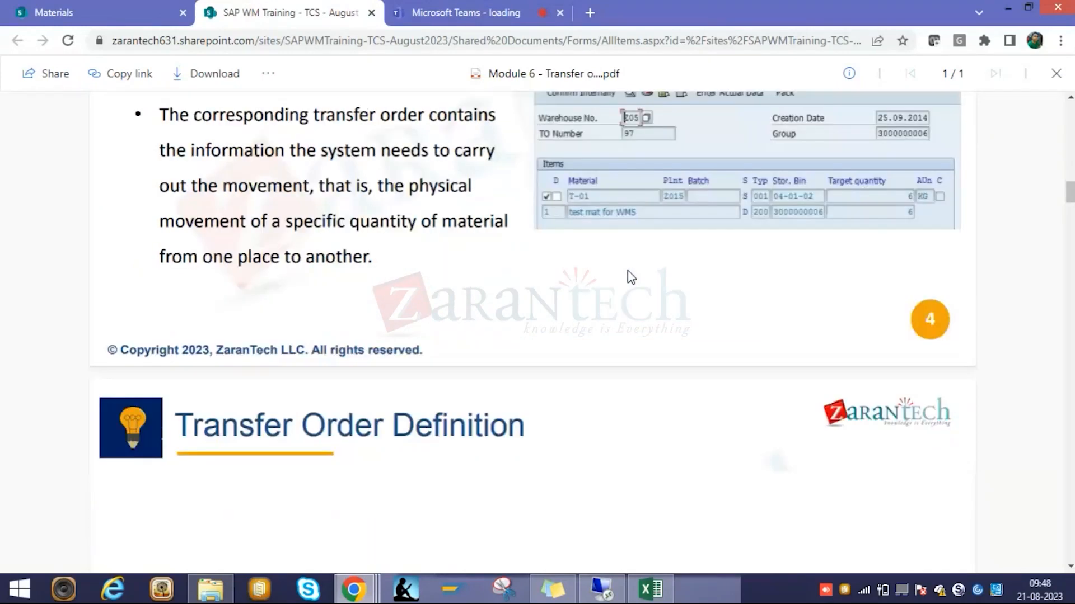
scroll(630, 276, "down", 1)
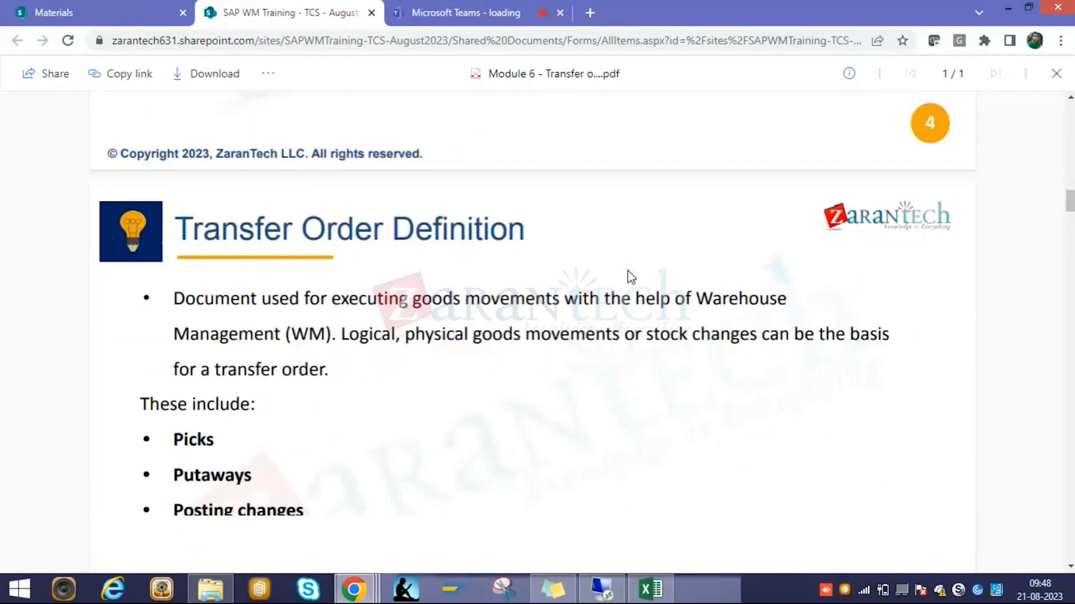
scroll(630, 275, "down", 2)
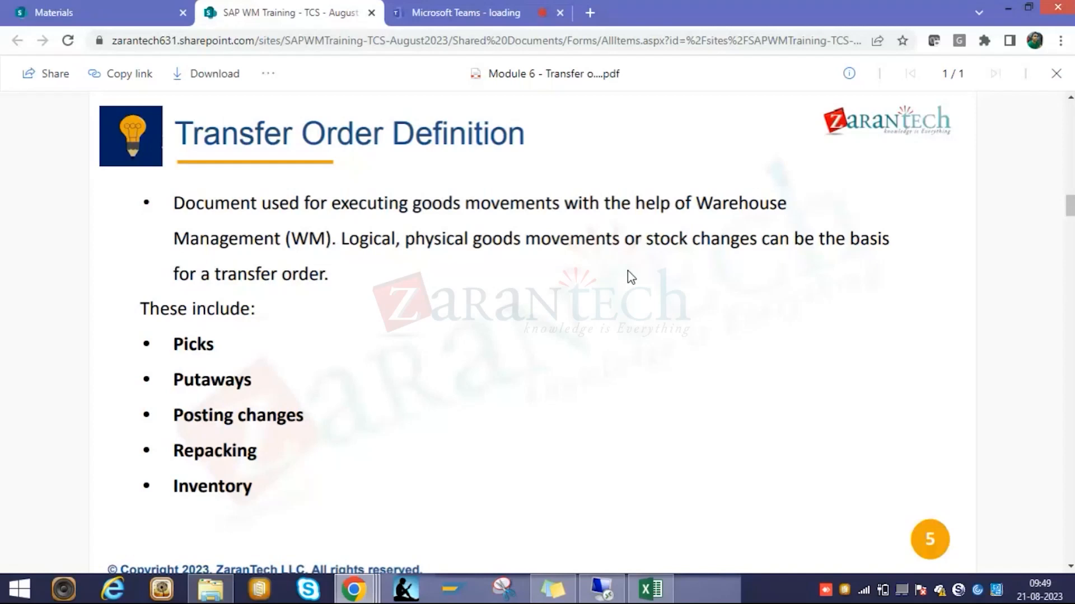
scroll(631, 276, "down", 3)
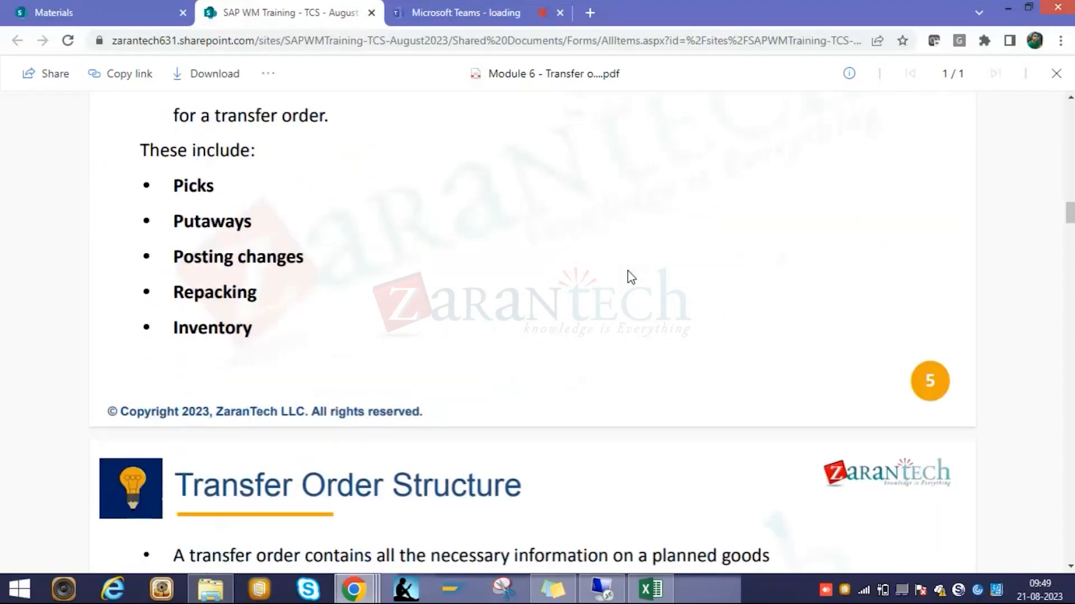
scroll(631, 277, "down", 2)
scroll(631, 277, "down", 1)
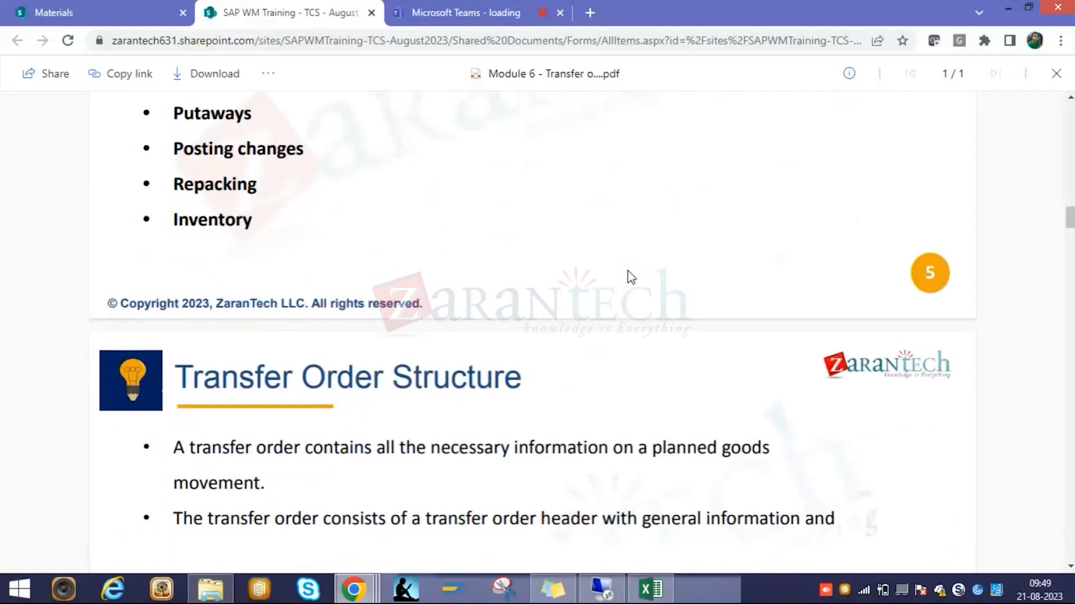
scroll(630, 276, "down", 1)
scroll(631, 277, "down", 3)
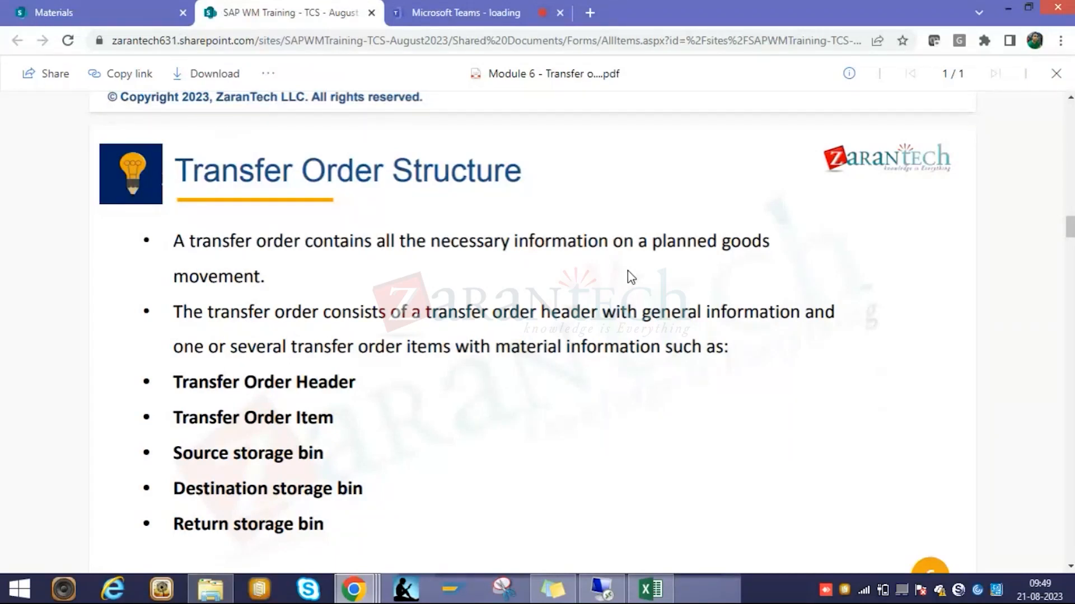
Switch back to the remote SAP session, open the 25 EA transfer requirement's item details, and check its movement type and requirement number.
mouse_move(624, 554)
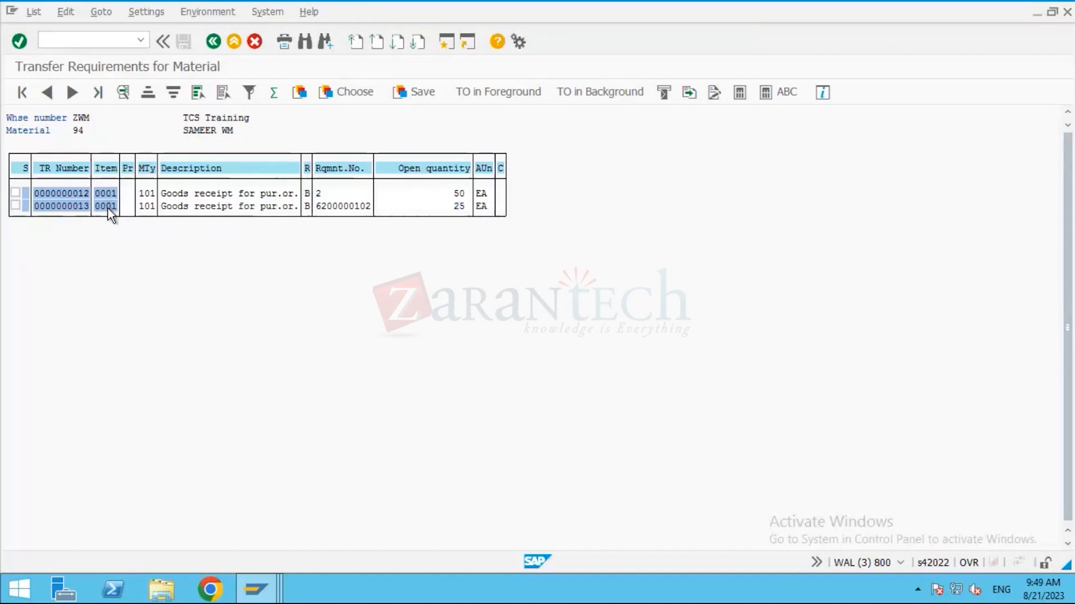
left_click(60, 207)
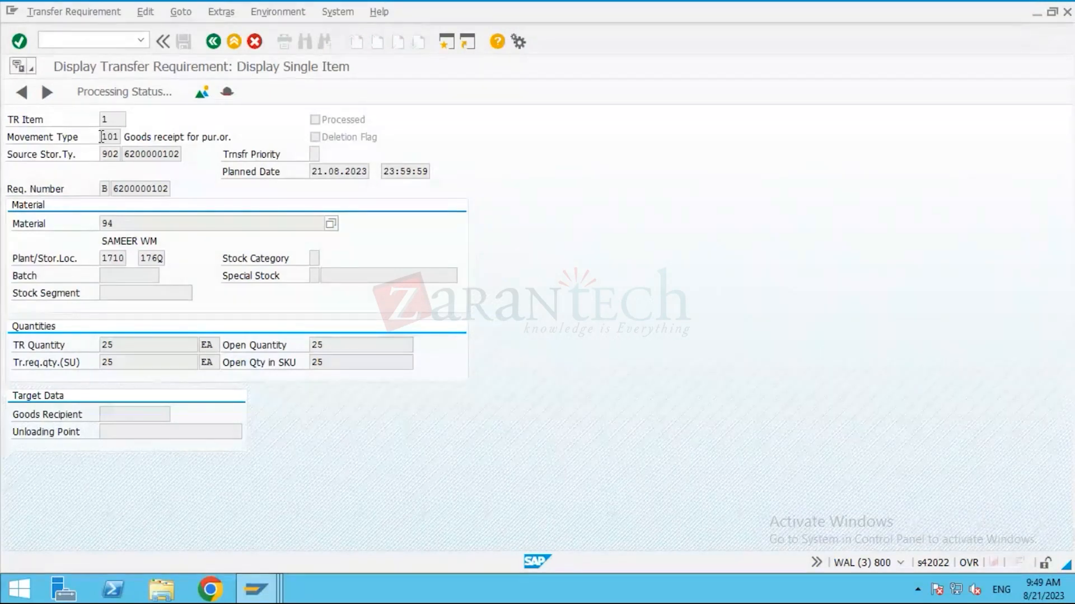
left_click_drag(102, 136, 123, 136)
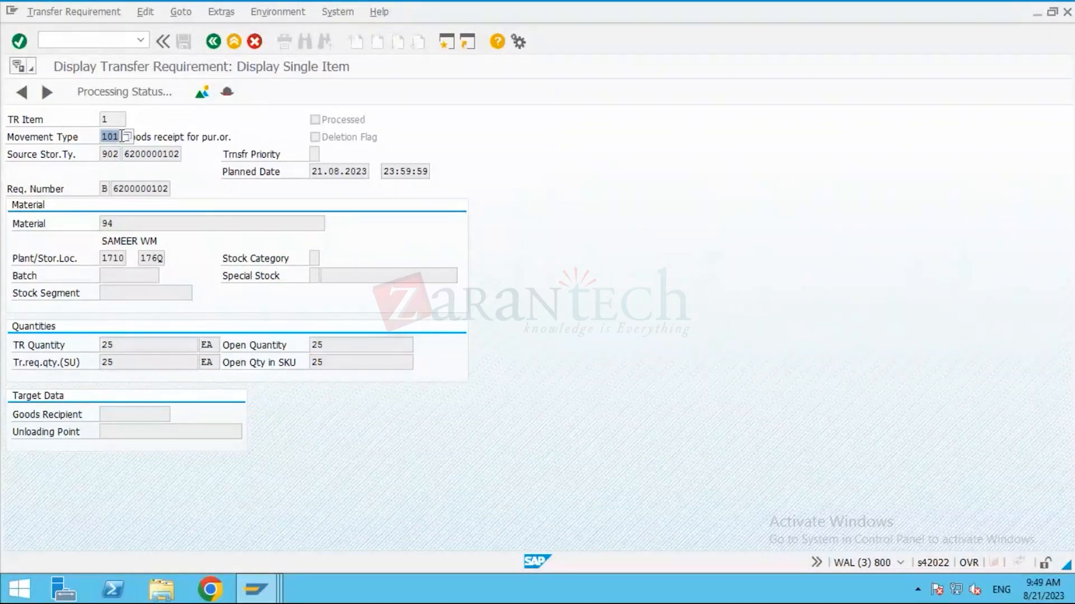
left_click(122, 191)
left_click_drag(113, 189, 174, 187)
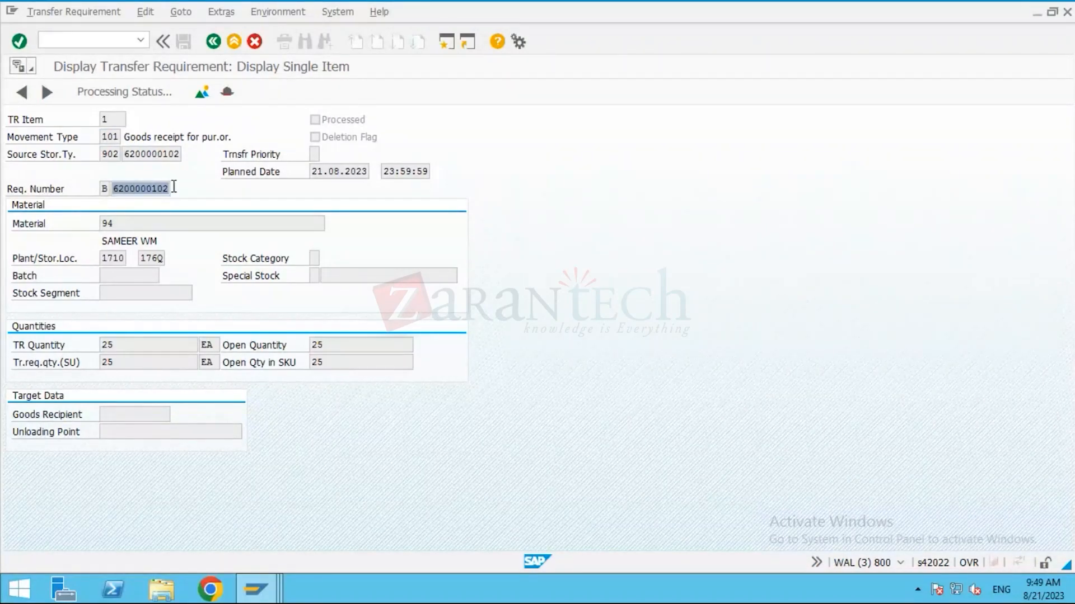
Examine the source storage type in the transfer requirement's single-item display.
left_click(108, 155)
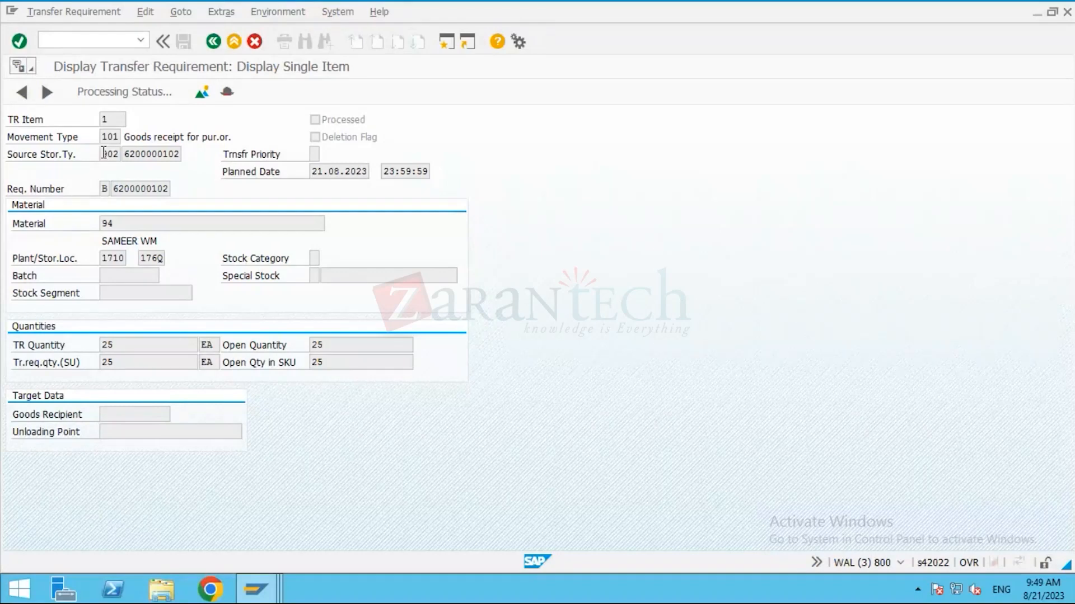
left_click(105, 156)
left_click_drag(105, 155, 120, 155)
left_click(121, 154)
left_click_drag(101, 157, 120, 157)
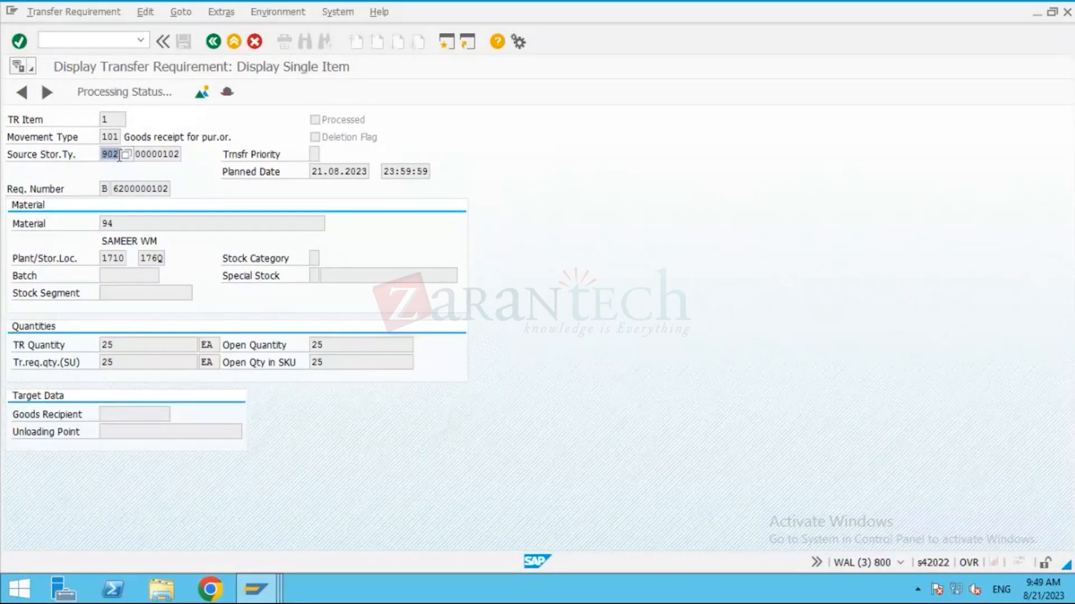
left_click(105, 158)
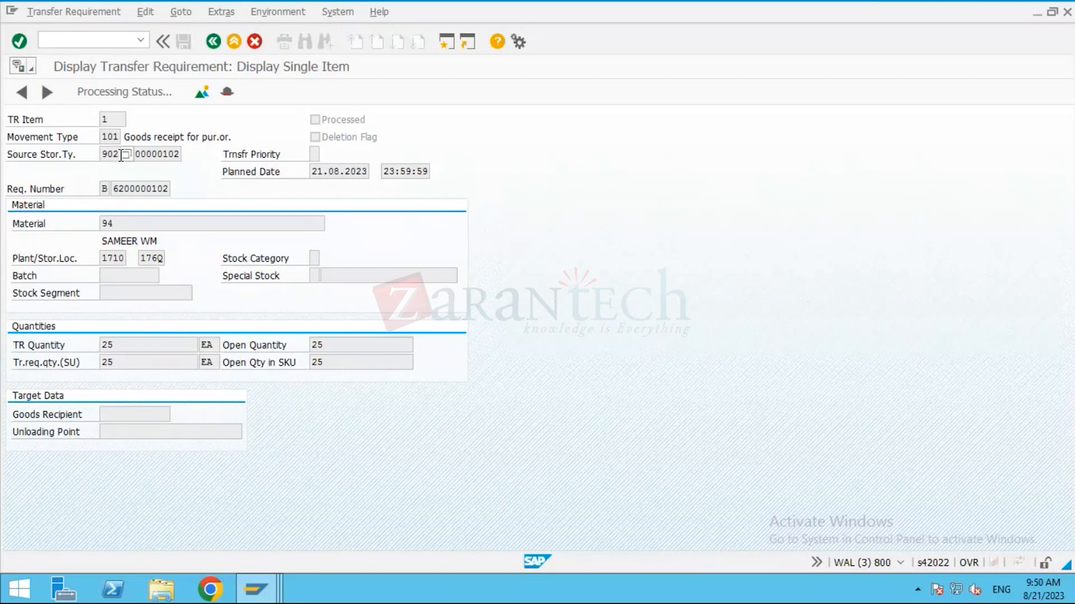
Switch to the SAP customizing session, collapse Interfaces, and open Define Movement Types under Warehouse Management > Activities > Transfers.
left_click(256, 589)
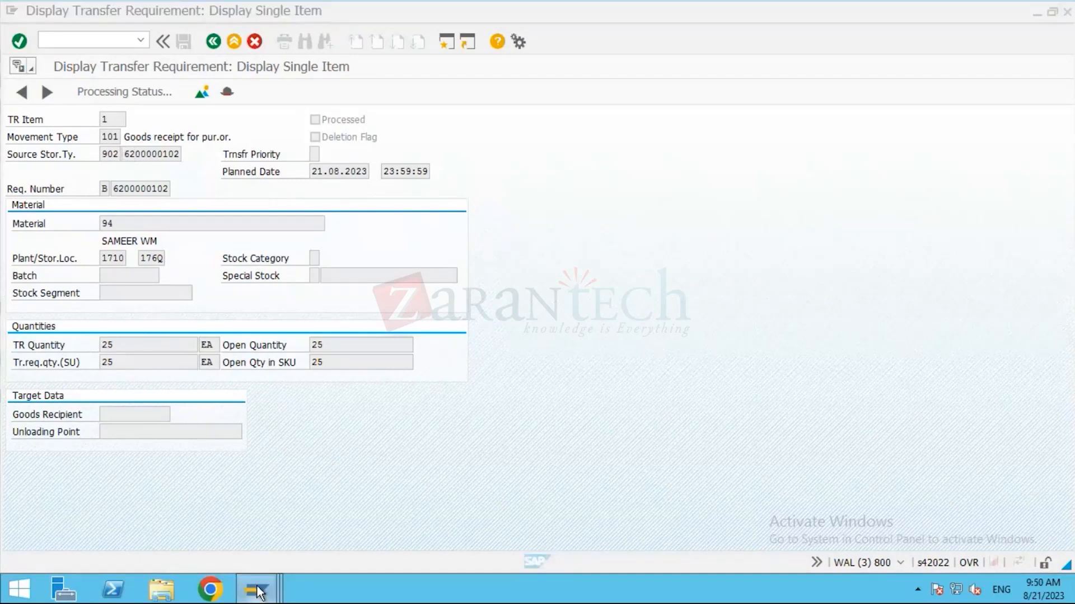
left_click(259, 515)
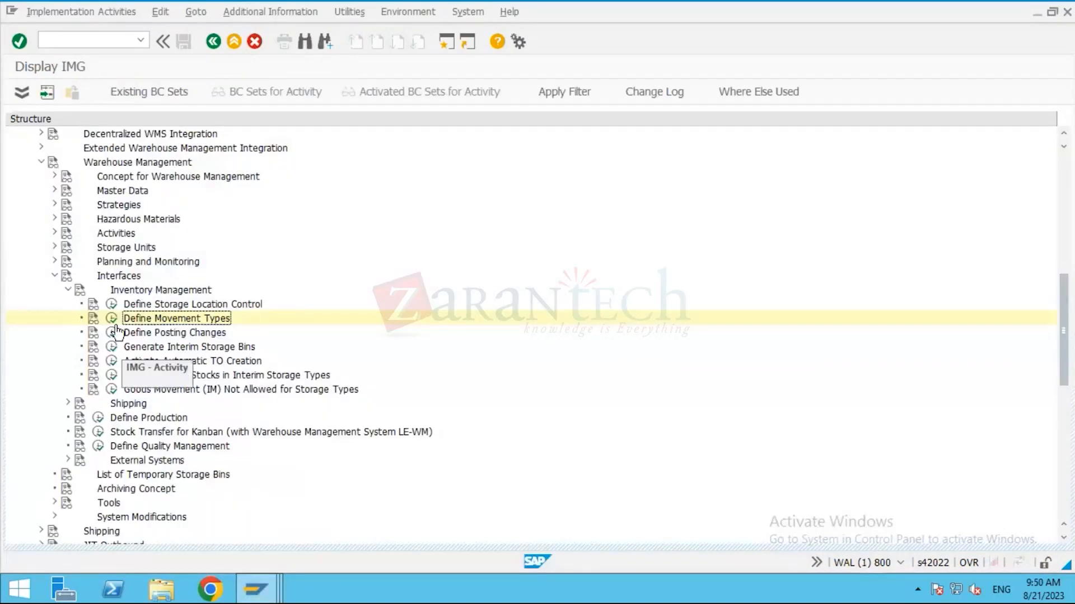
left_click(119, 277)
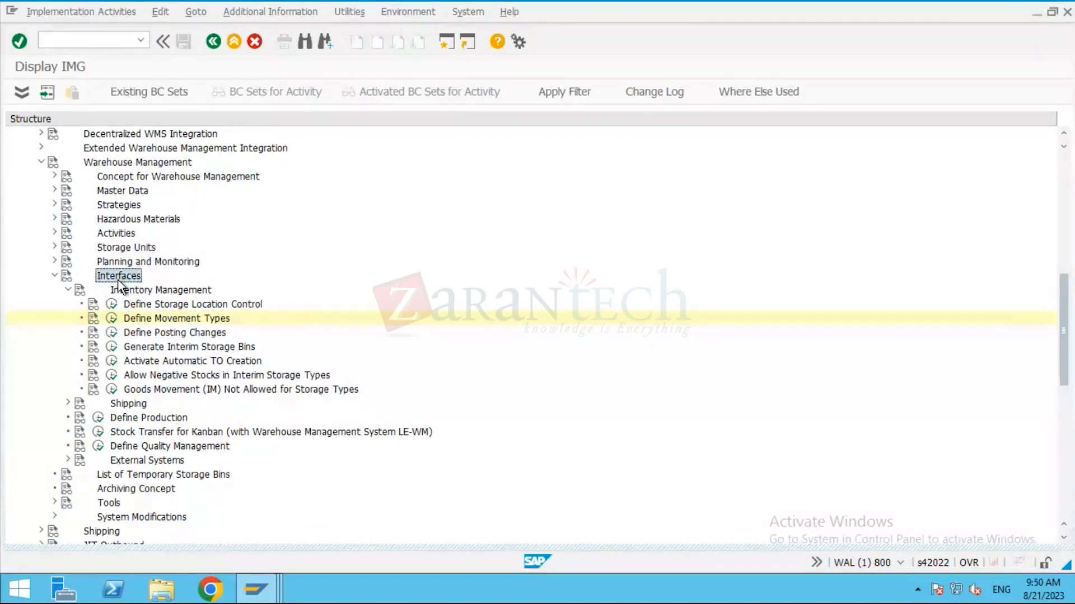
left_click(115, 234)
left_click(59, 287)
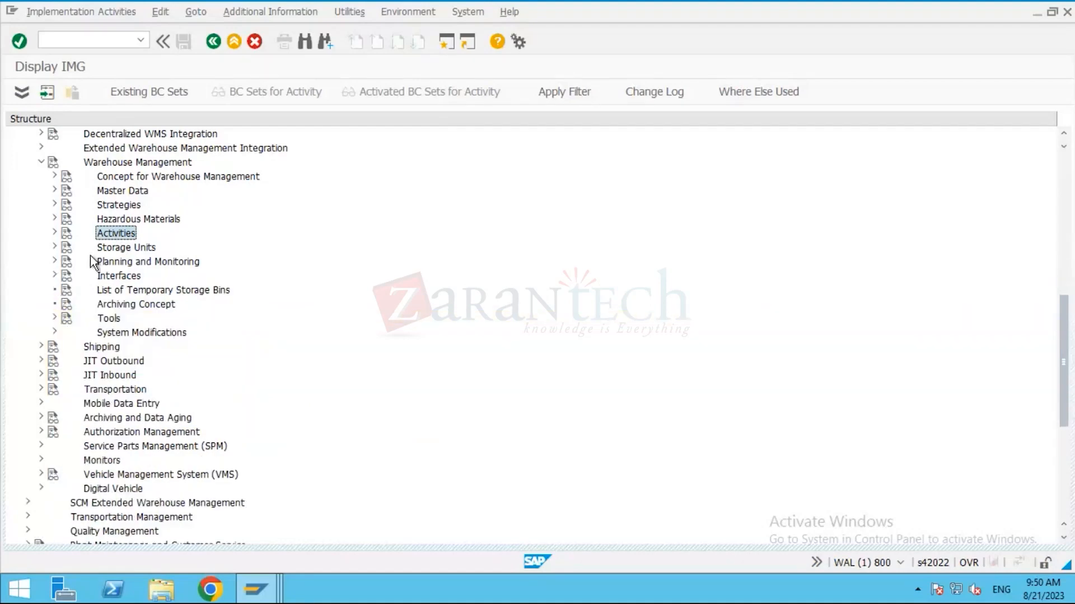
left_click(54, 234)
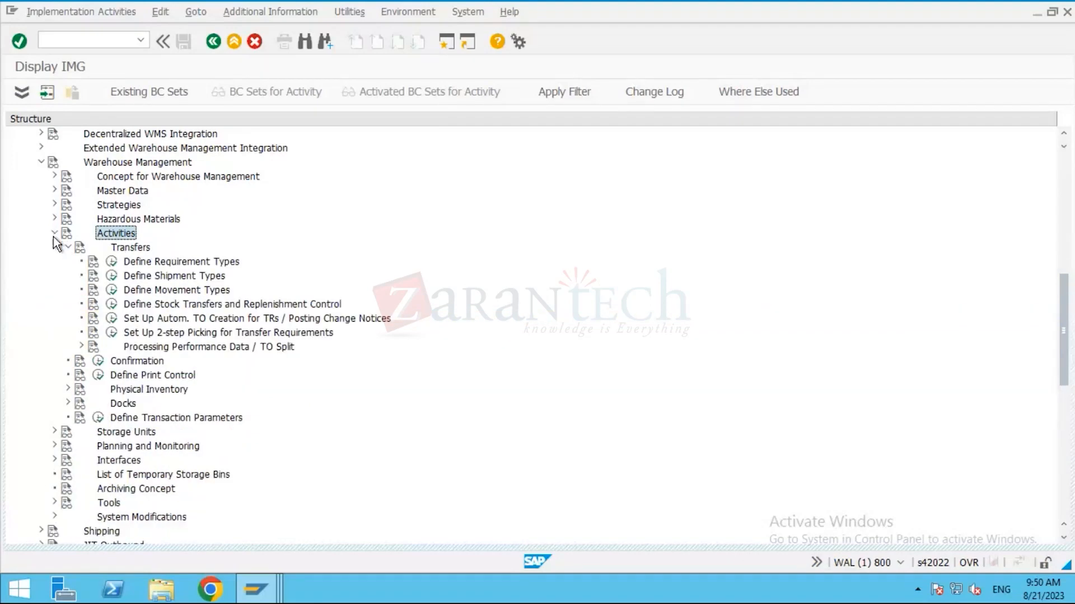
left_click(171, 291)
left_click(111, 290)
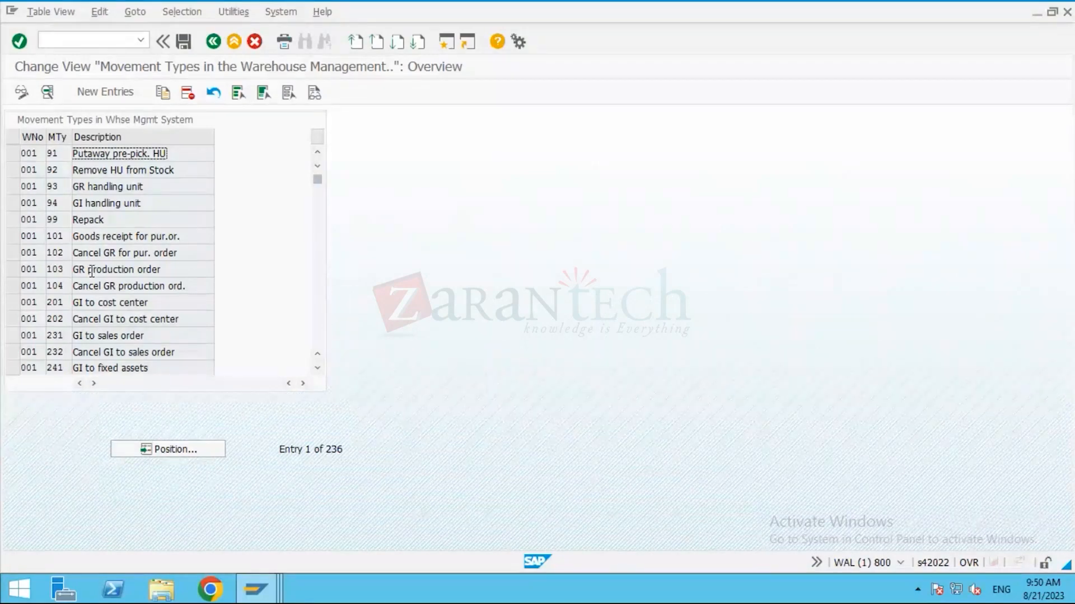
Open the details of movement type 101 for warehouse 001 and examine its source storage type.
double_click(100, 236)
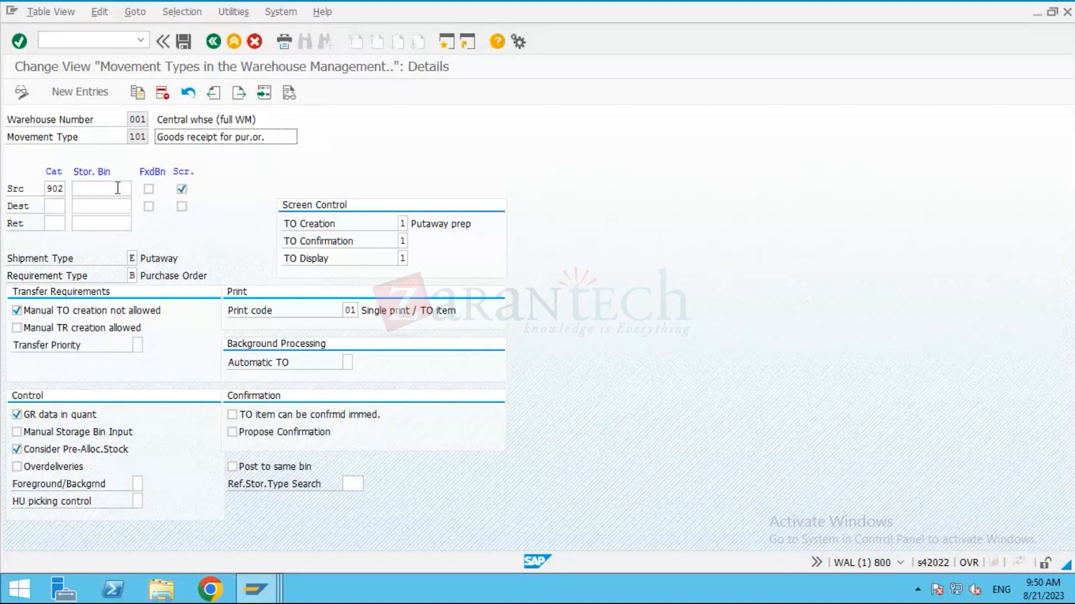
left_click(136, 137)
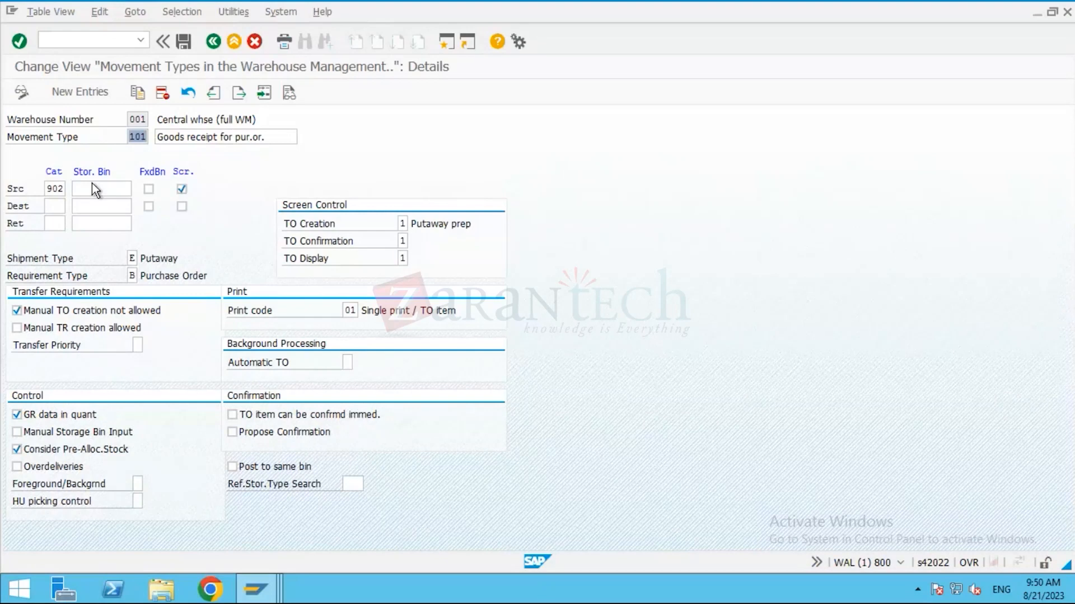
left_click(49, 189)
left_click_drag(48, 188, 69, 188)
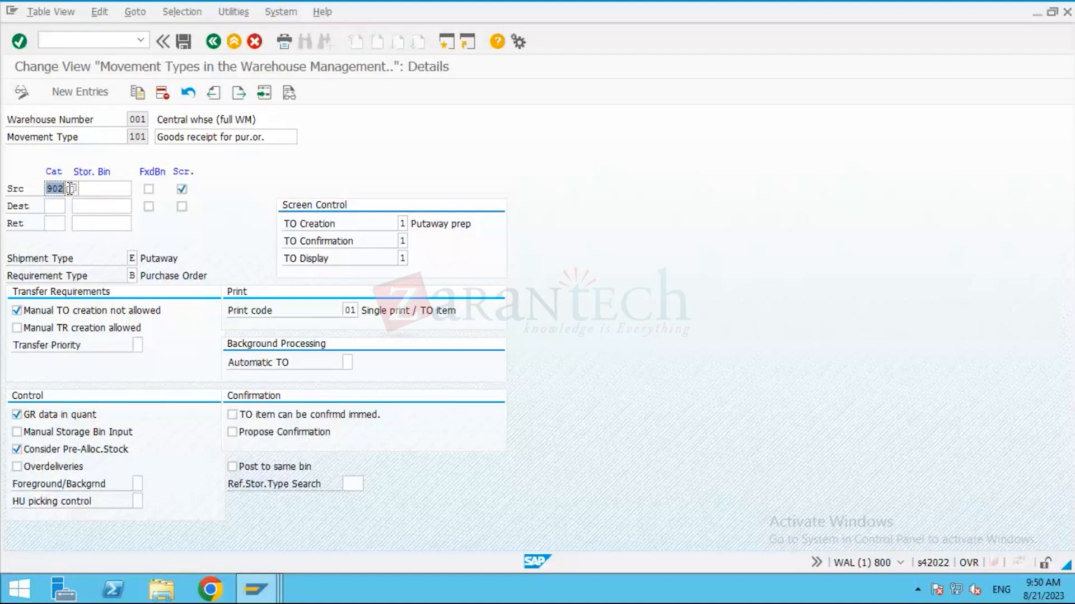
double_click(129, 139)
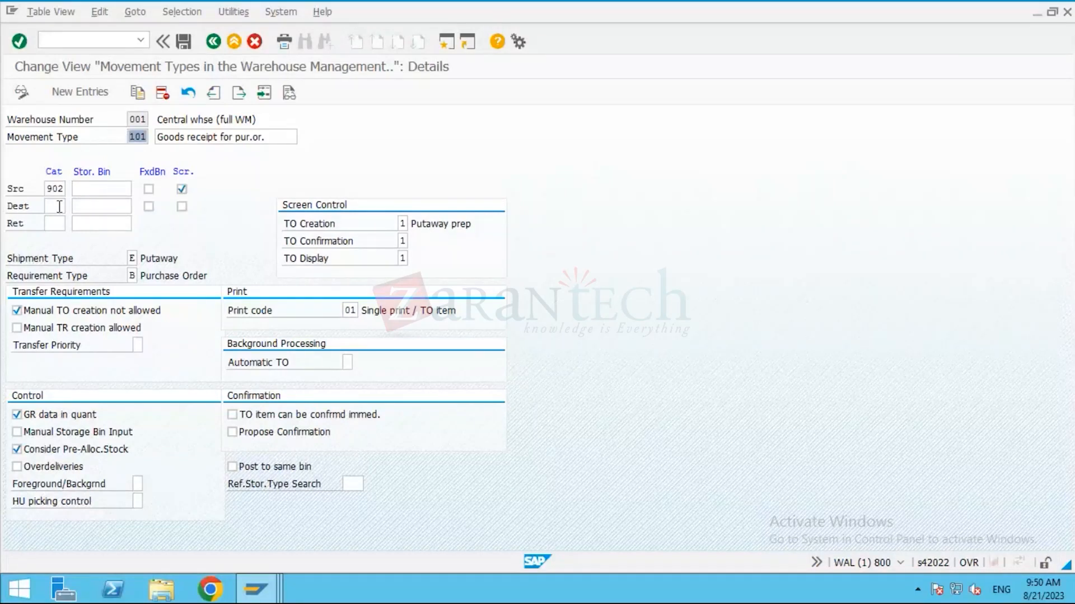
left_click_drag(47, 189, 71, 187)
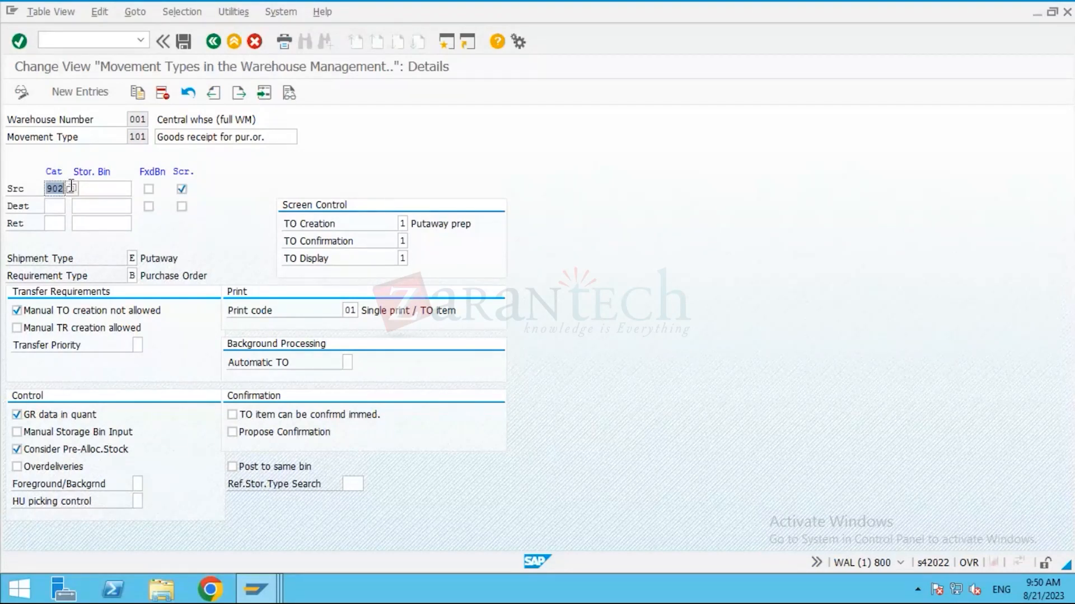
left_click(70, 187)
Leave the remote session, switch to Excel on the local desktop, and open the SAP WM TCS.xlsx workbook.
left_click(694, 15)
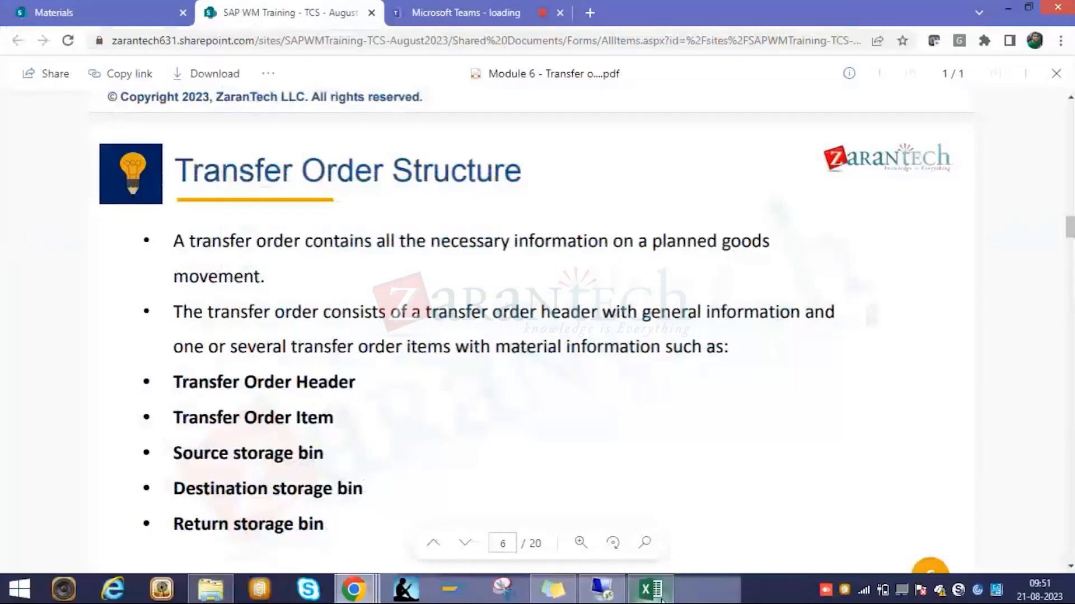
mouse_move(663, 599)
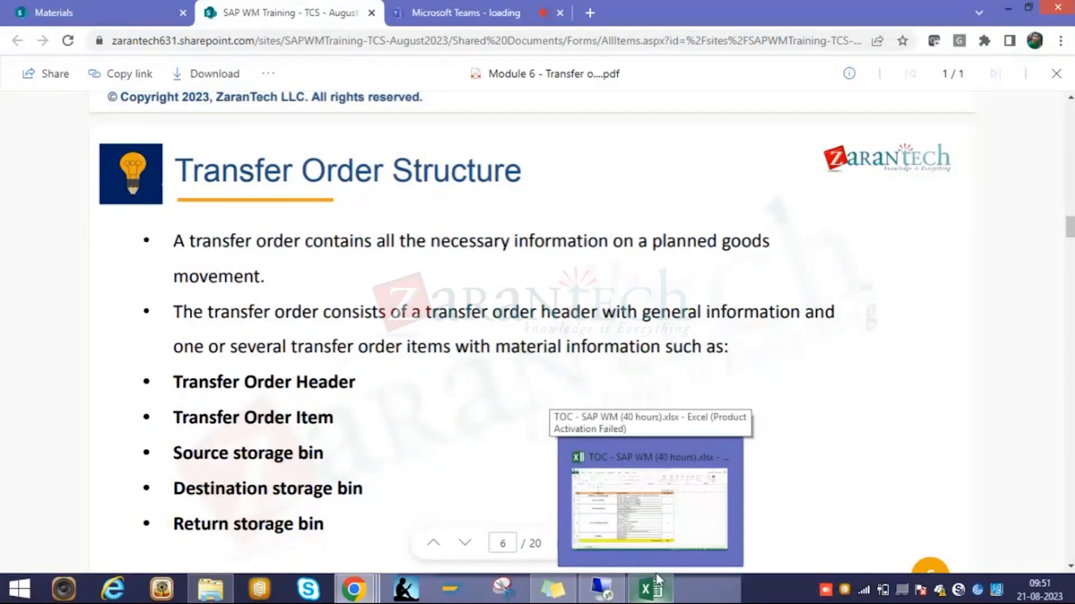
left_click(647, 532)
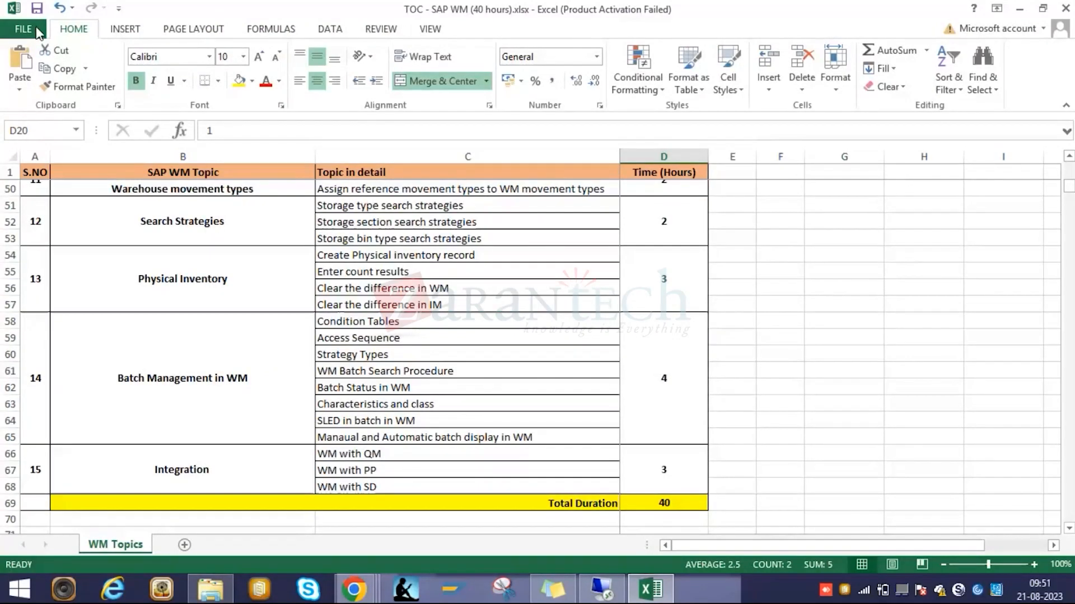
left_click(38, 33)
left_click(34, 132)
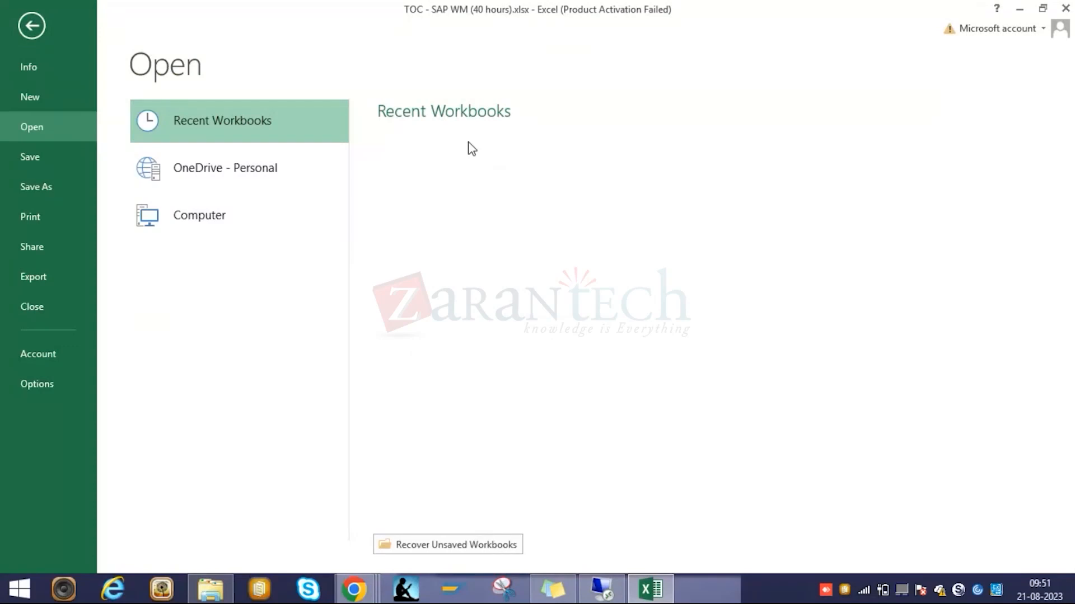
left_click(468, 211)
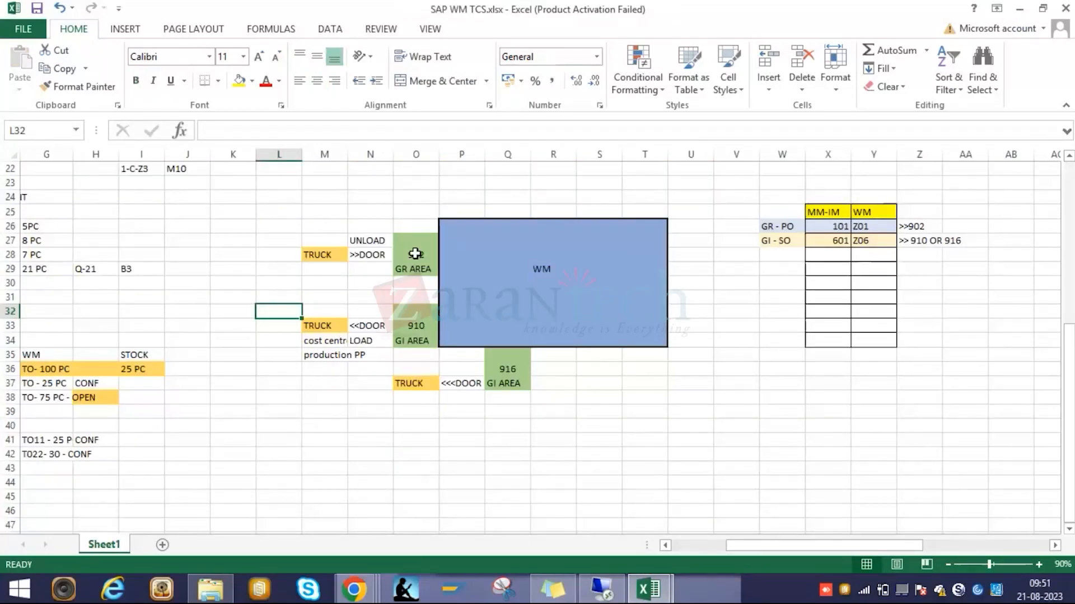
Enter >>101 in cell N29 below the goods receipt door label and color only the 101 red.
left_click(361, 266)
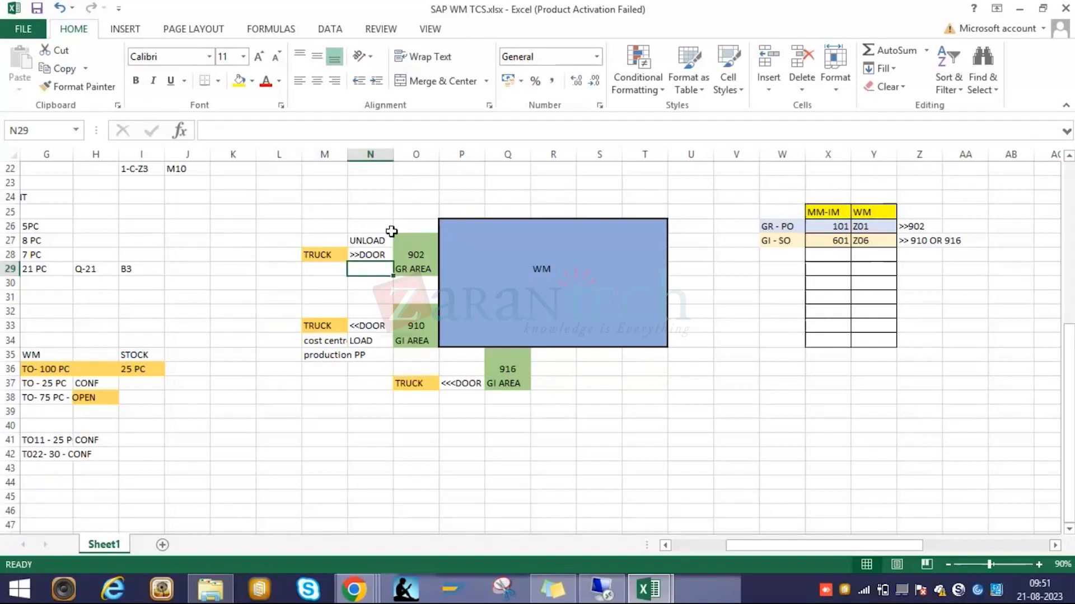
left_click(372, 227)
left_click(356, 270)
type(">>101")
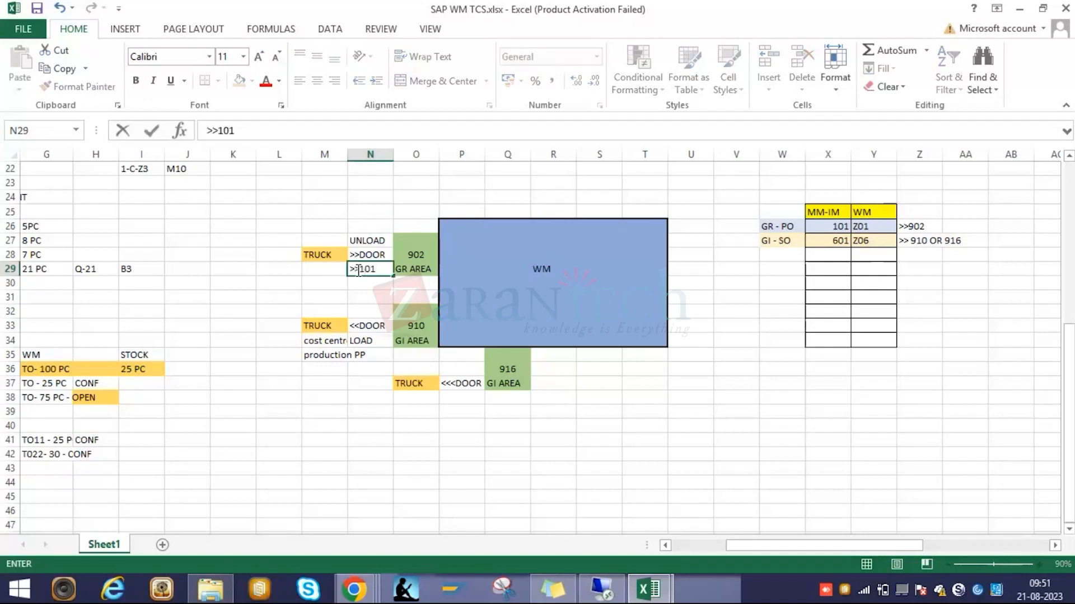
left_click_drag(377, 269, 362, 269)
left_click(264, 83)
left_click(385, 383)
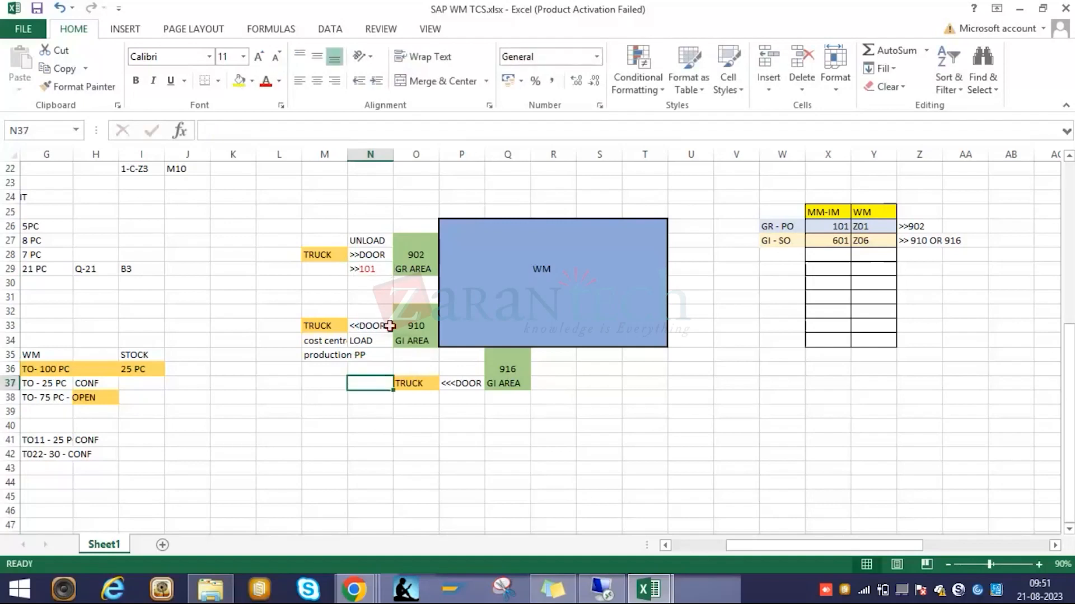
Select the GR area cells, return to the transfer requirement in the remote SAP session, and check its movement type, source storage type, material, quantity and plant.
left_click_drag(415, 238, 424, 263)
left_click(599, 591)
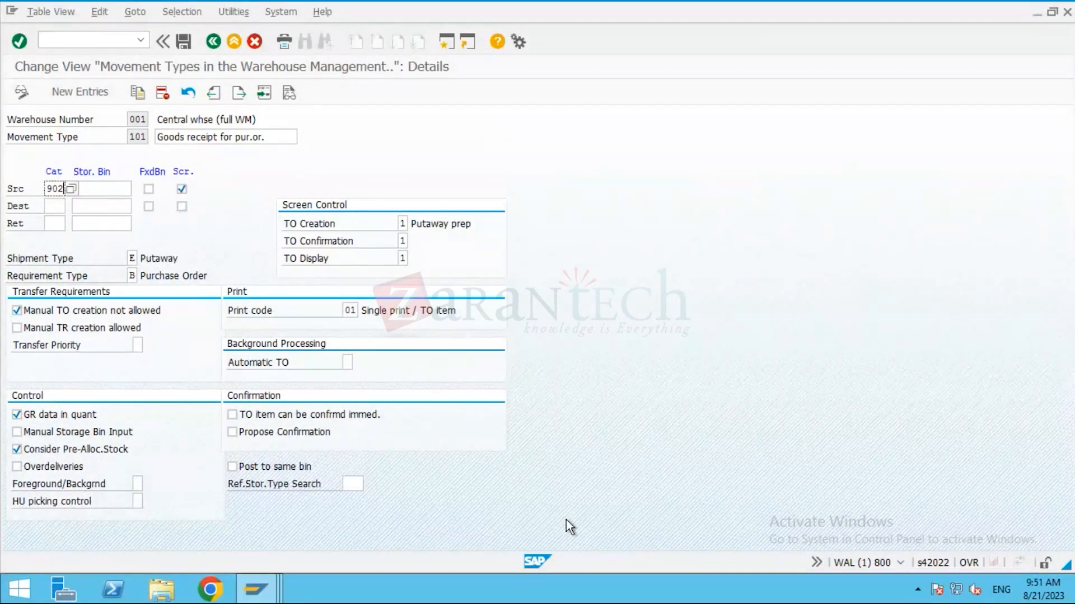
left_click(242, 587)
left_click(525, 488)
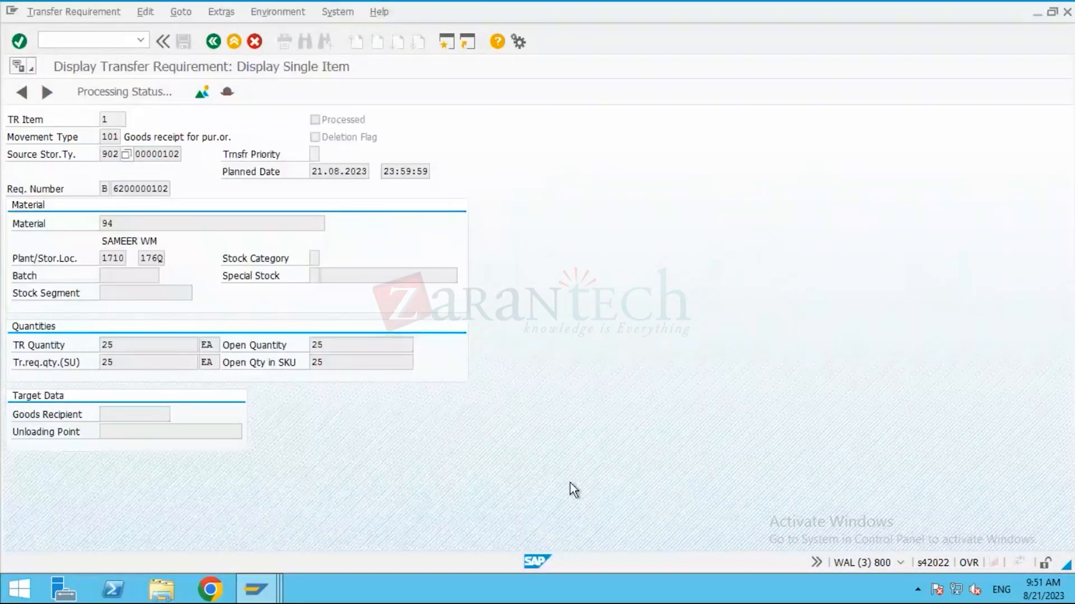
left_click(109, 136)
left_click_drag(107, 157, 119, 158)
left_click(119, 156)
left_click(129, 222)
left_click(114, 356)
left_click(104, 259)
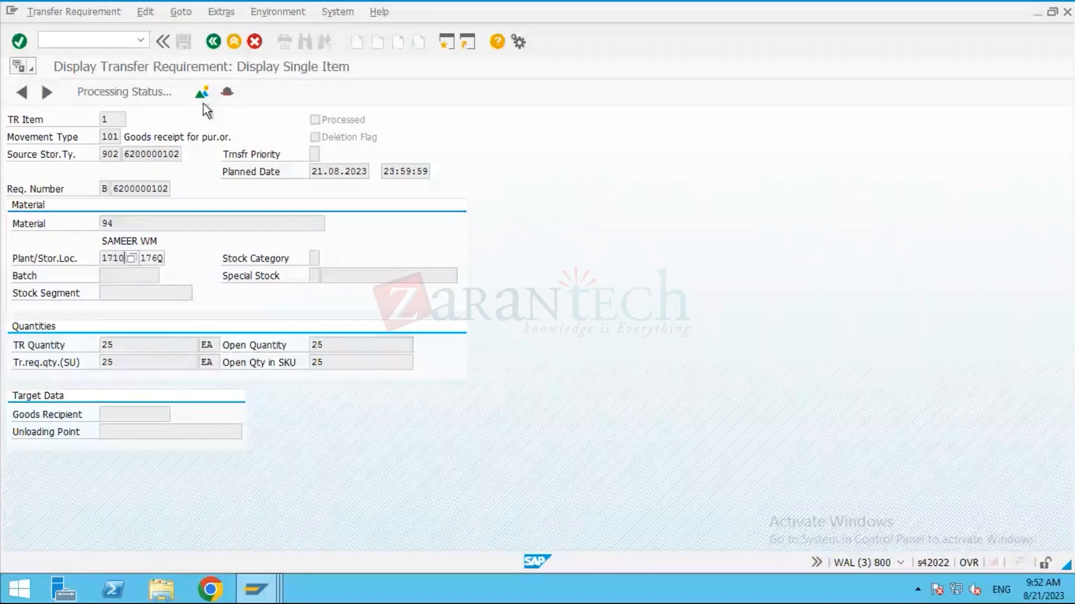
Open the transfer requirement's header and check its material document and inventory management movement type.
left_click(227, 92)
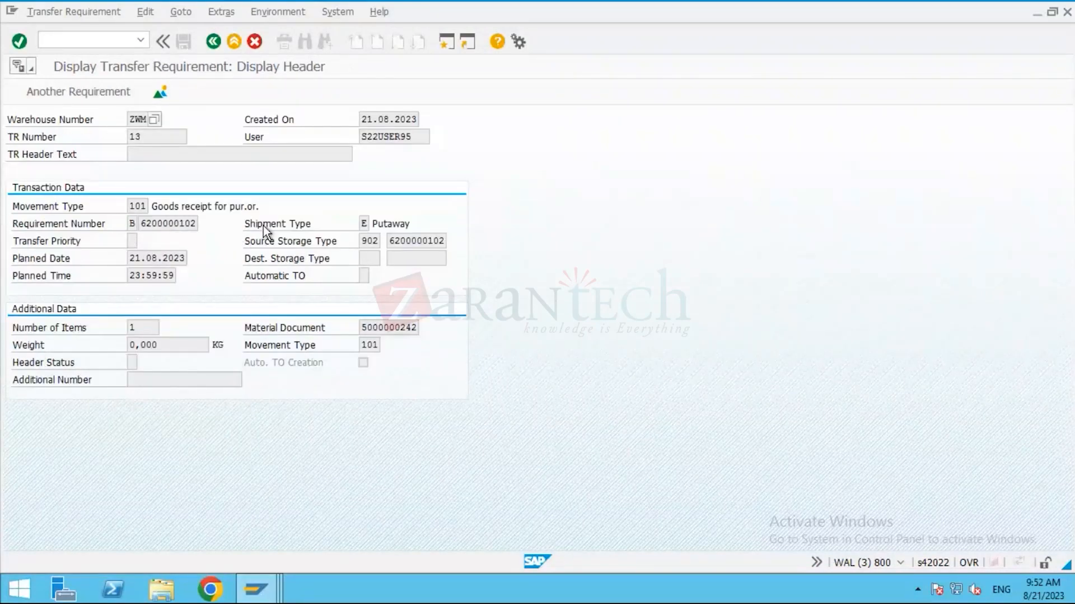
left_click_drag(361, 327, 420, 334)
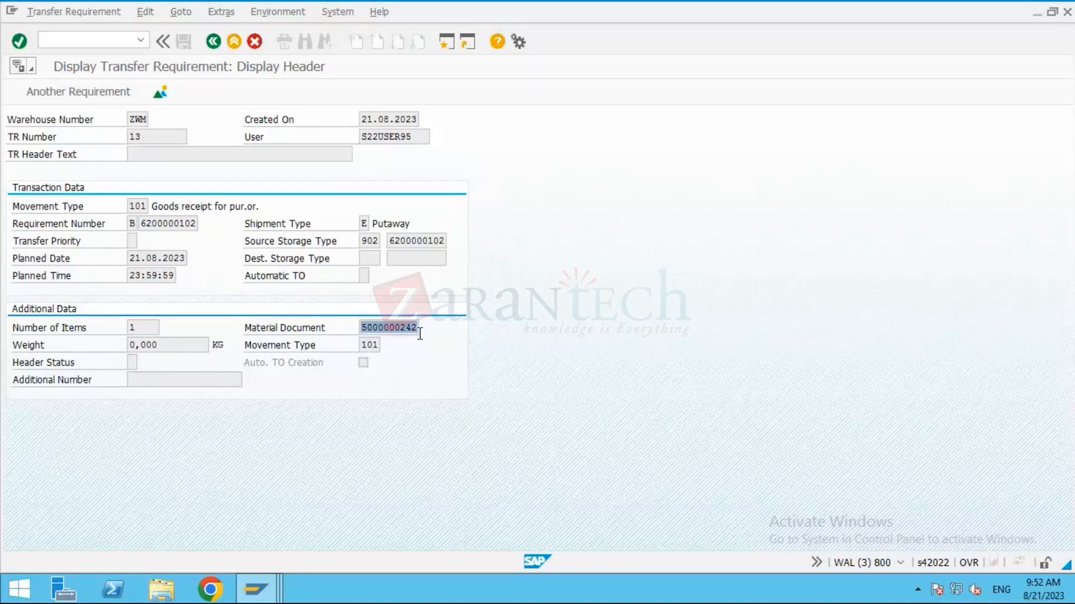
left_click(366, 348)
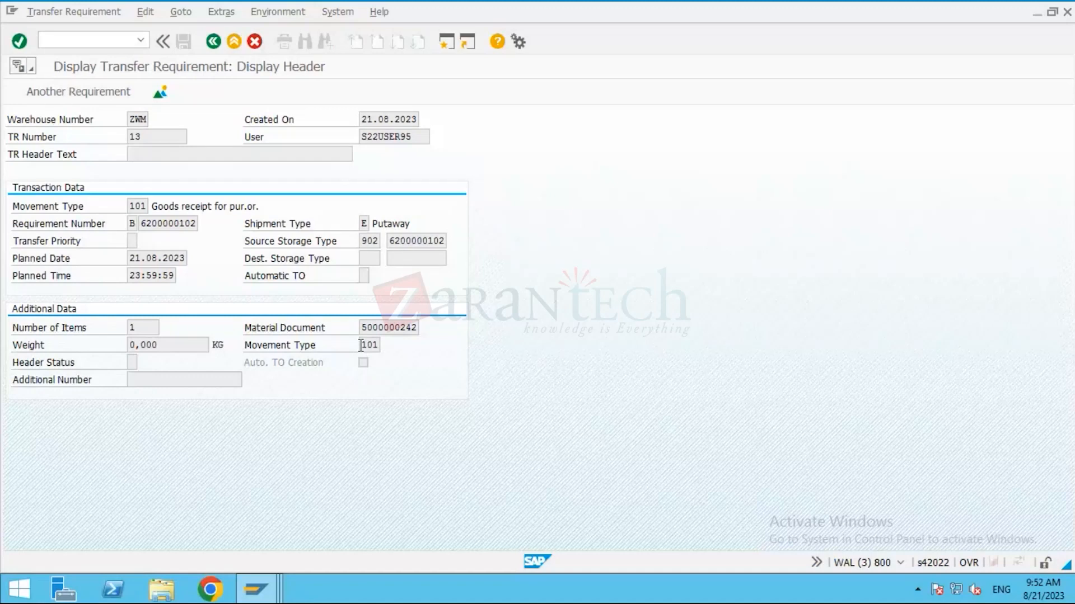
left_click_drag(360, 346, 387, 346)
left_click(386, 347)
Go back to the transfer requirement's item list and examine the source storage type and its bin.
left_click(213, 41)
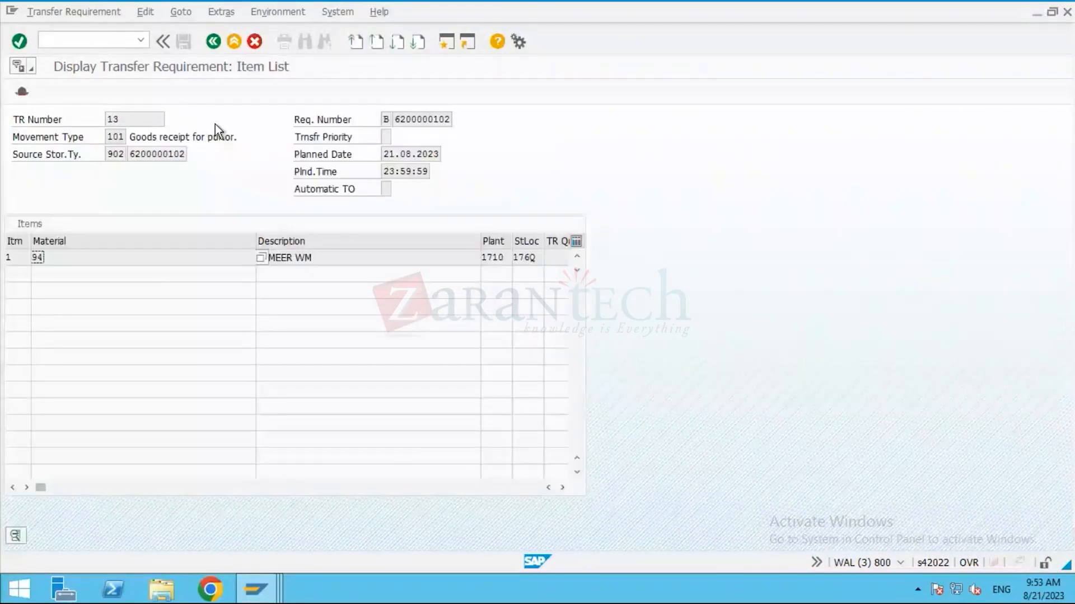
double_click(124, 153)
left_click(118, 155)
double_click(118, 155)
left_click(125, 154)
left_click(93, 157)
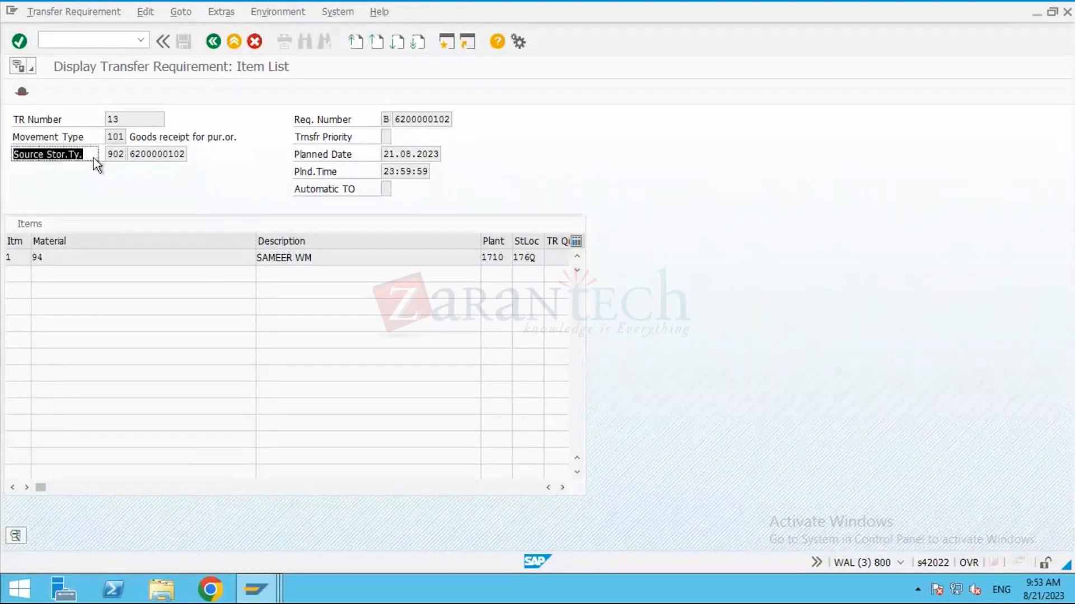
left_click(161, 154)
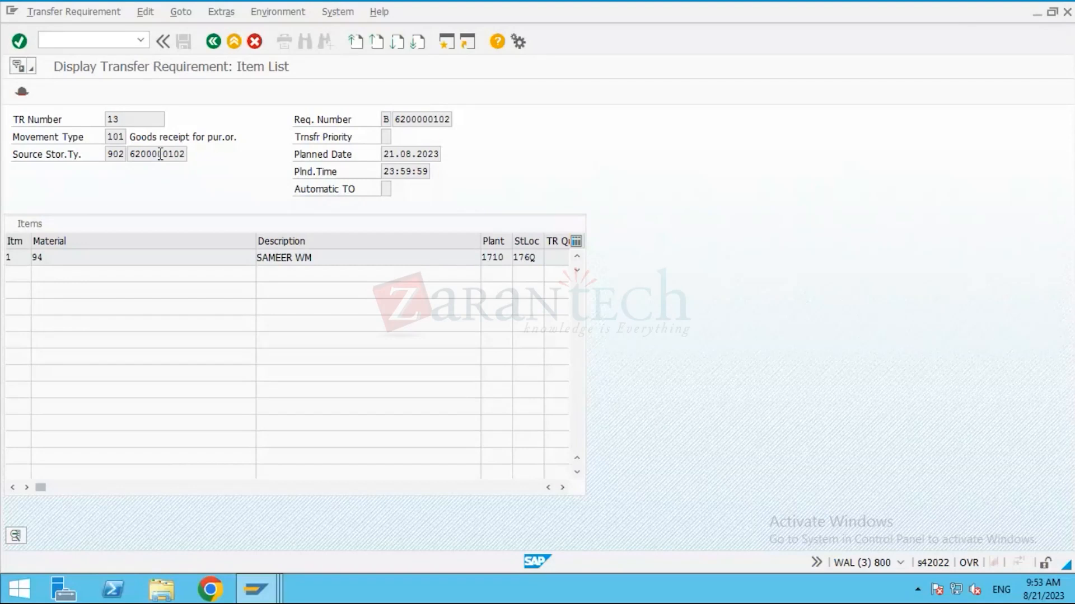
left_click(18, 159)
left_click(118, 157)
left_click_drag(17, 158, 76, 160)
Return to the movement type customizing session, open movement type 601 of warehouse ZWM, and examine its destination storage type.
left_click(266, 591)
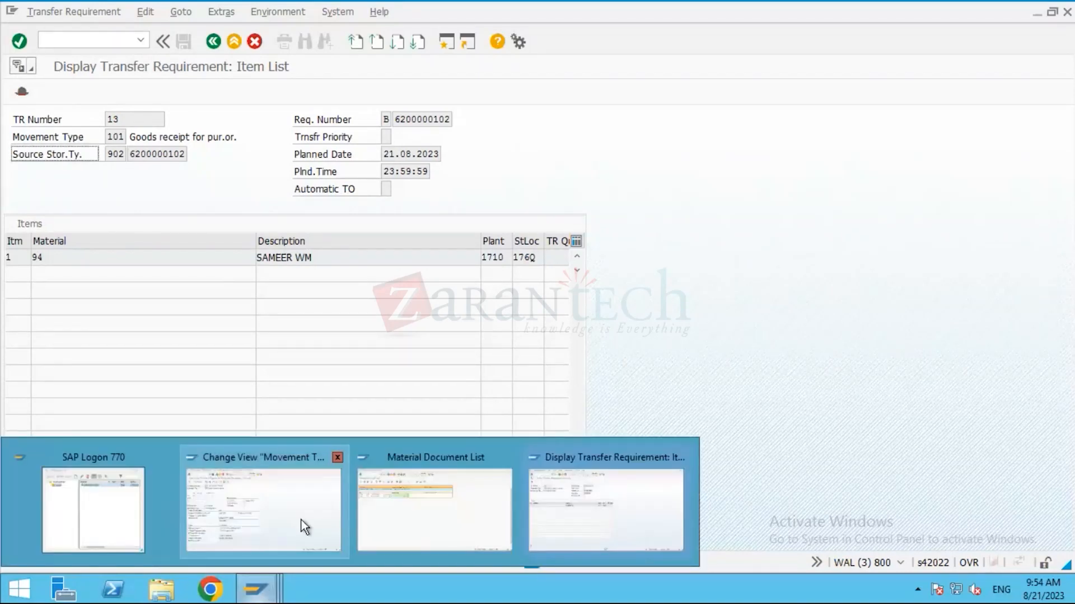
left_click(304, 527)
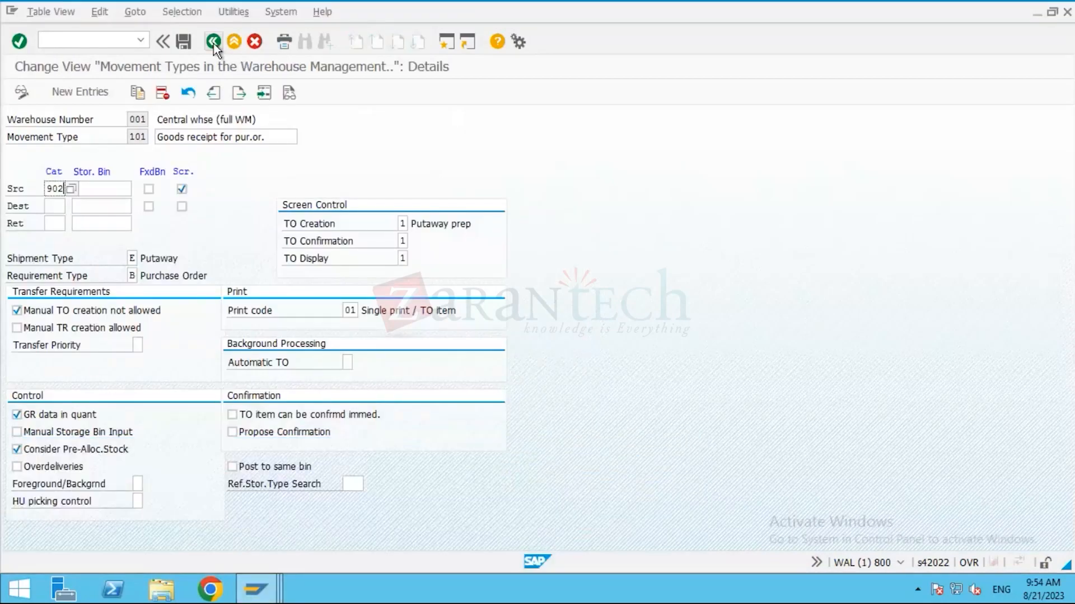
left_click(213, 42)
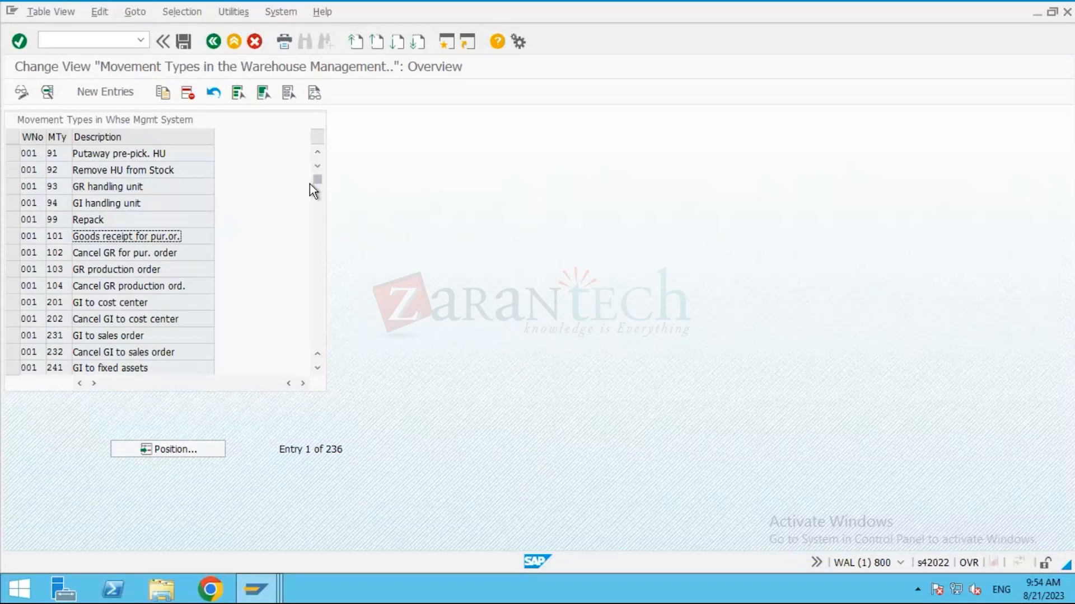
left_click_drag(310, 184, 325, 338)
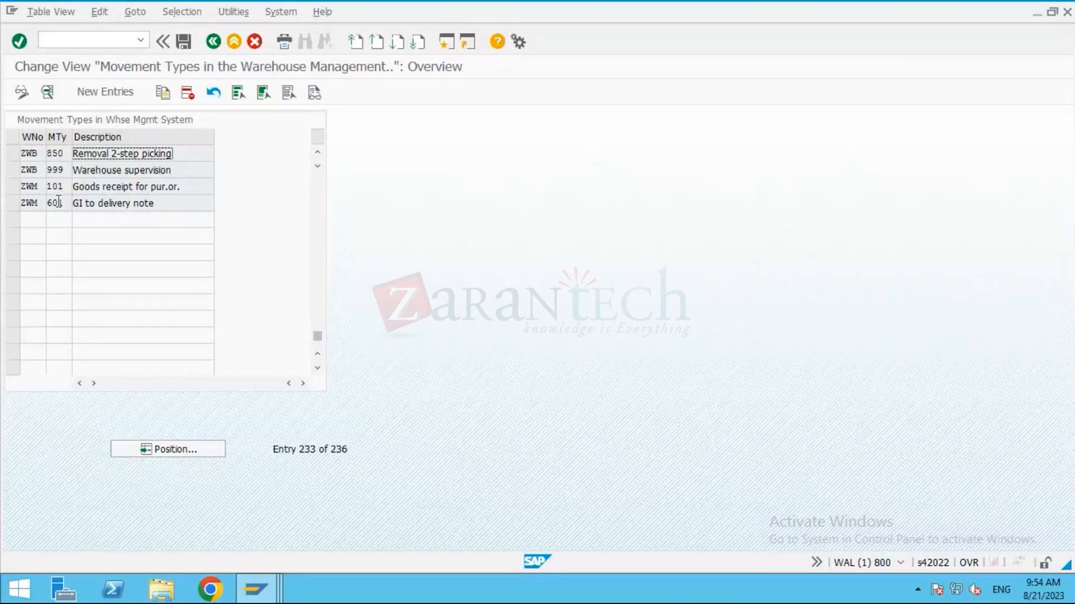
double_click(59, 202)
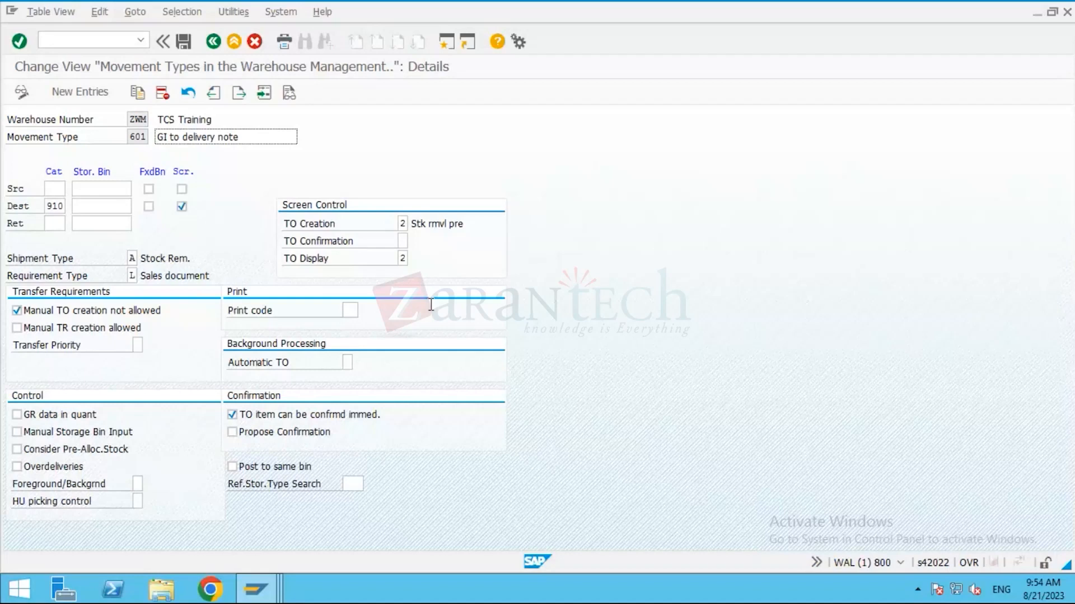
left_click_drag(13, 207, 28, 211)
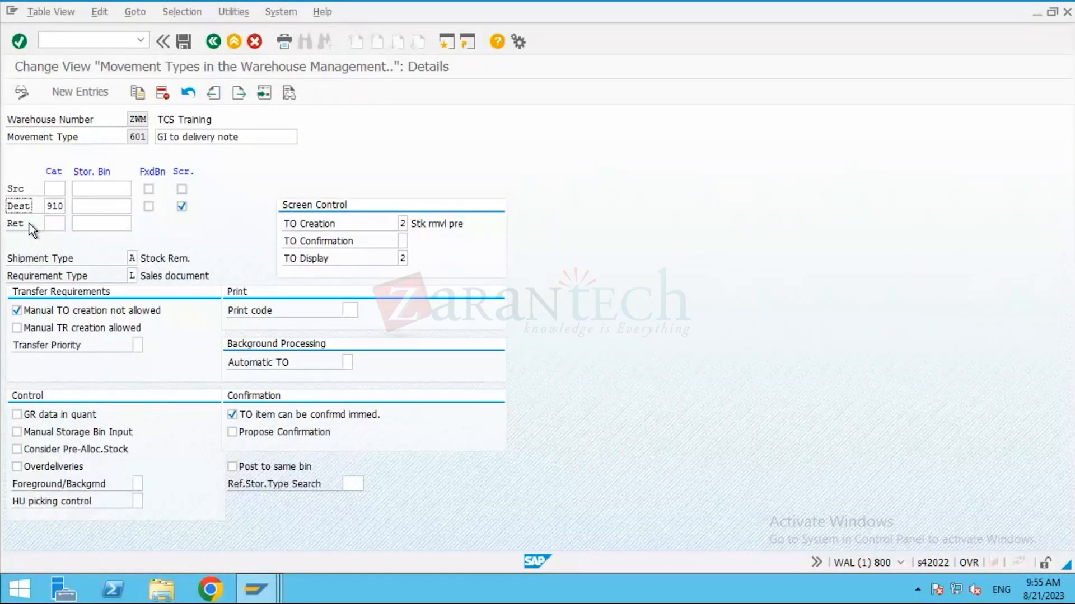
mouse_move(684, 22)
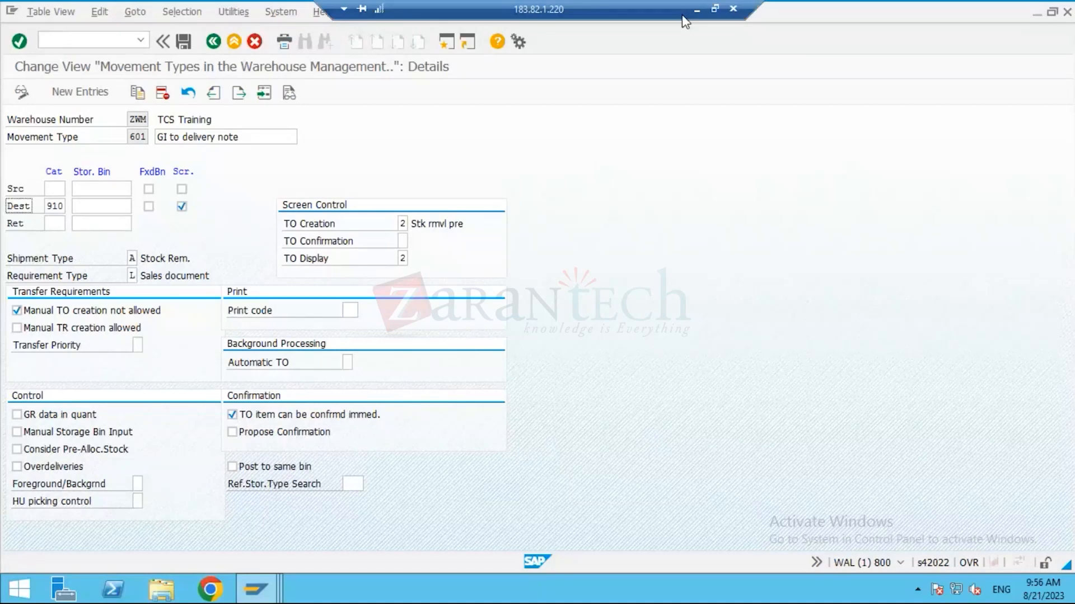
Switch to the training PDF in Chrome and highlight the source, destination and return storage bin entries on the Transfer Order Structure slide.
left_click(697, 10)
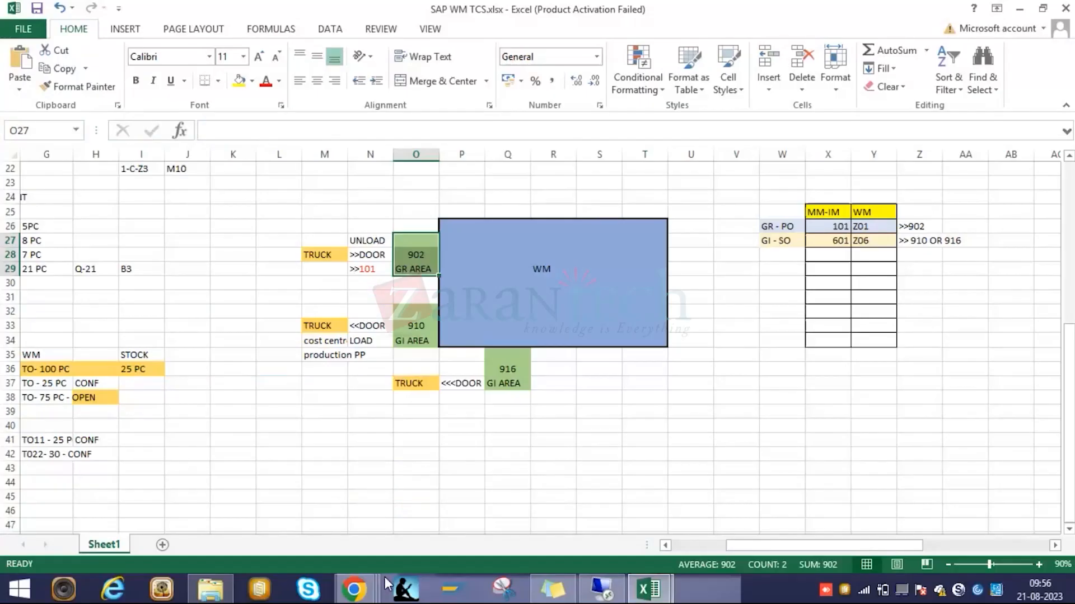
left_click(369, 588)
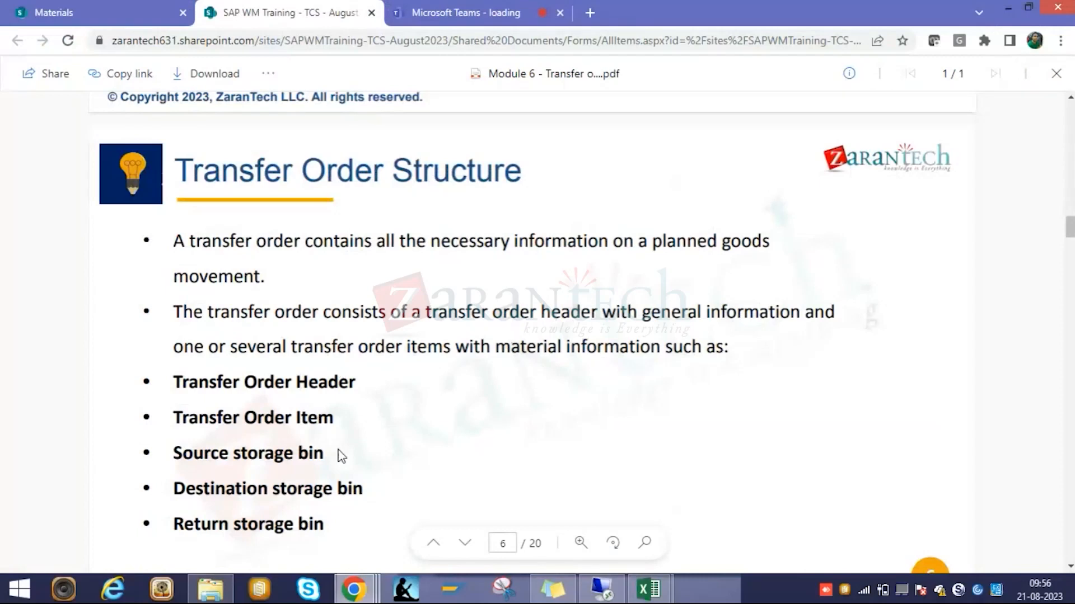
left_click_drag(188, 452, 302, 462)
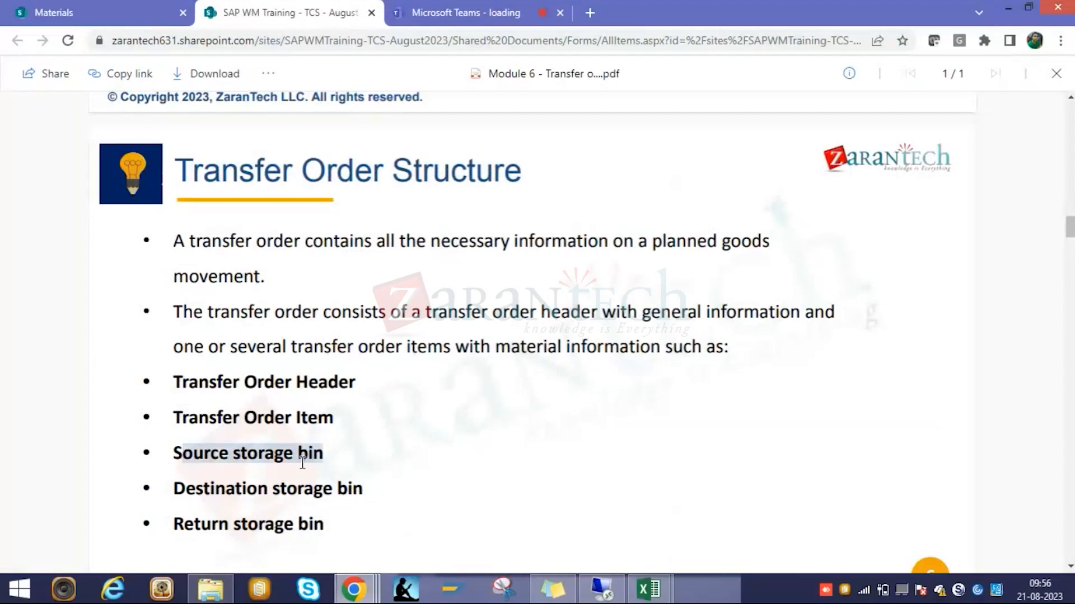
left_click_drag(203, 488, 348, 490)
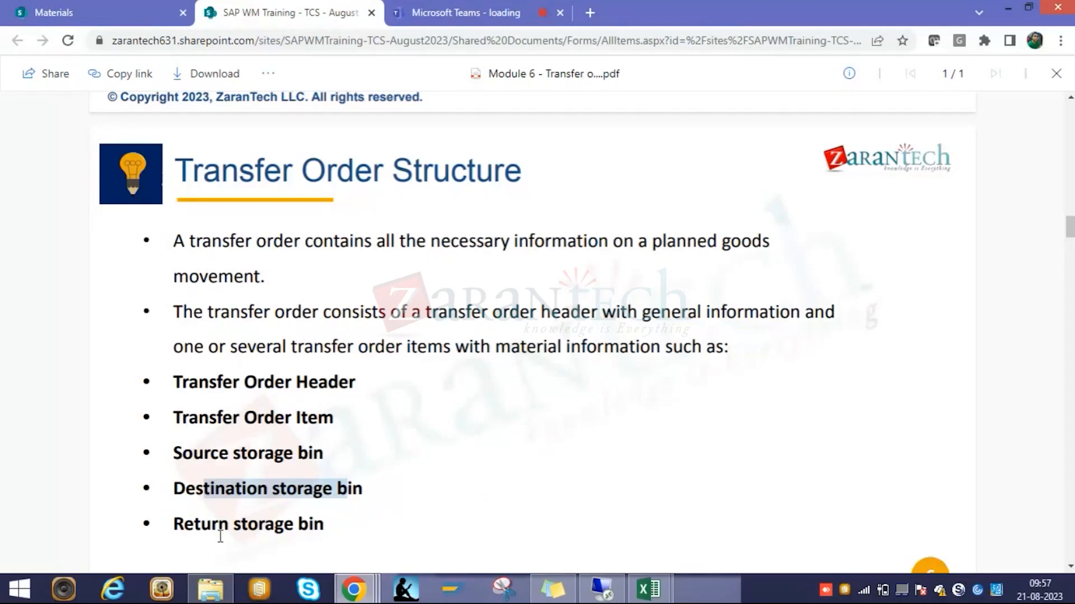
left_click_drag(203, 525, 323, 524)
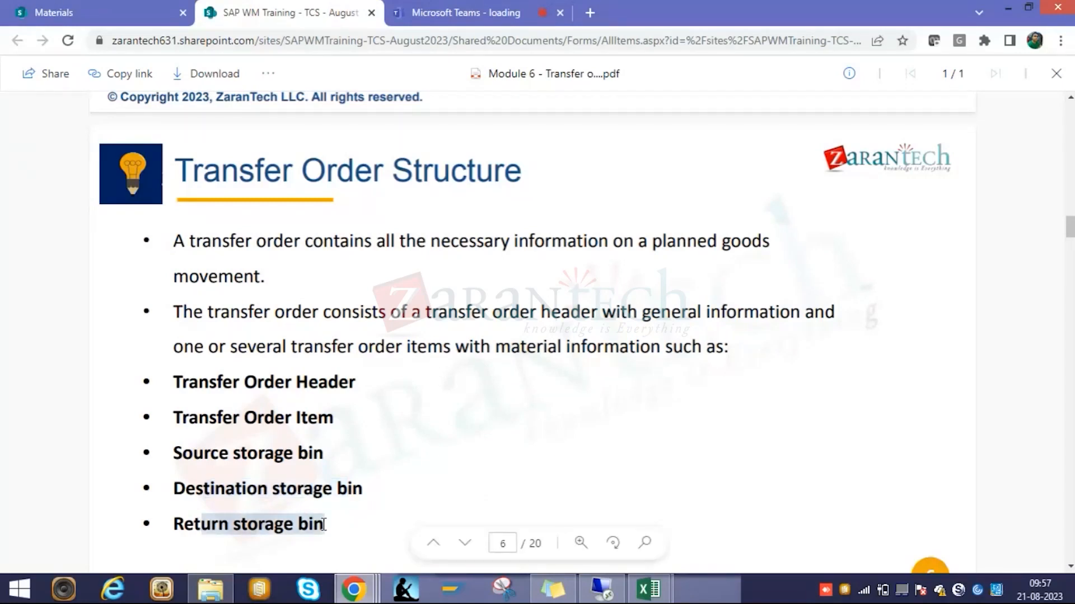
Return to the remote SAP session and examine the return storage type row of movement type 601's details.
mouse_move(604, 592)
left_click(604, 593)
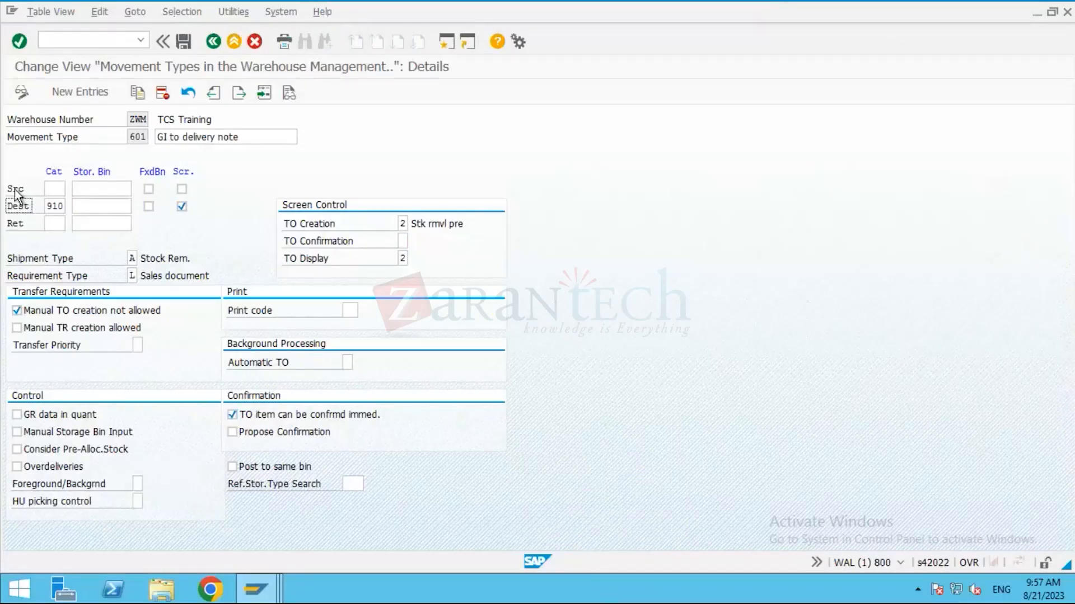
left_click(14, 225)
left_click(259, 594)
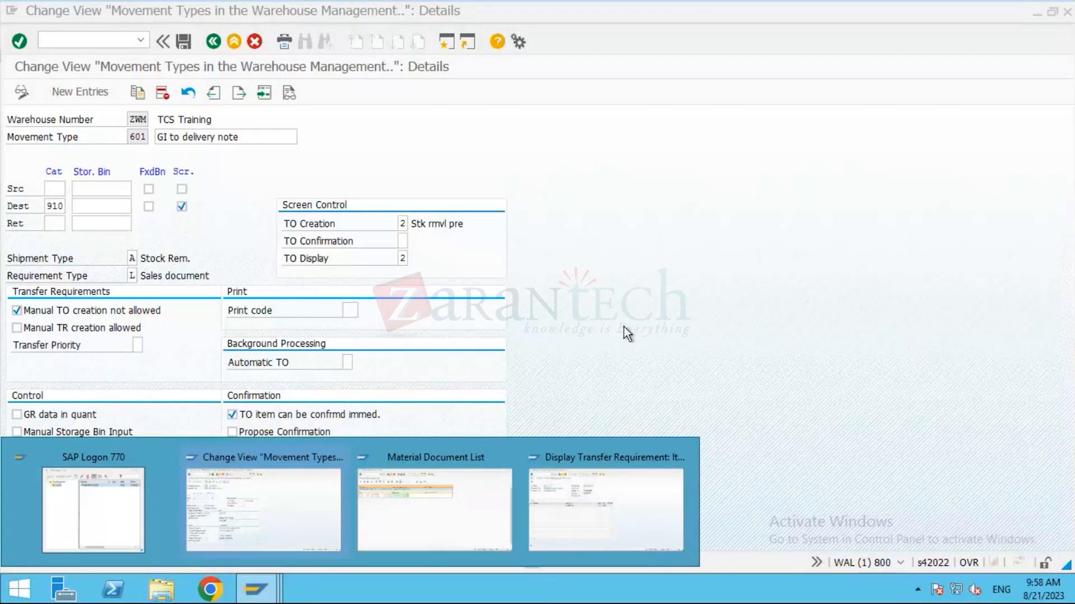
left_click(334, 533)
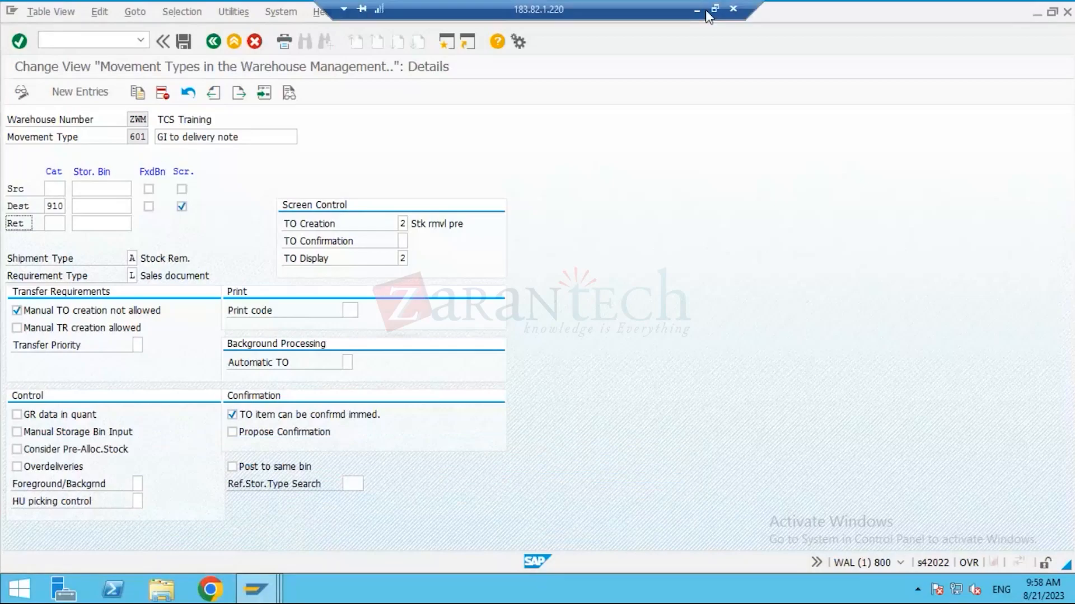
Go back to the training PDF and read the slide on TO Creation with Transfer Requirement.
left_click(705, 9)
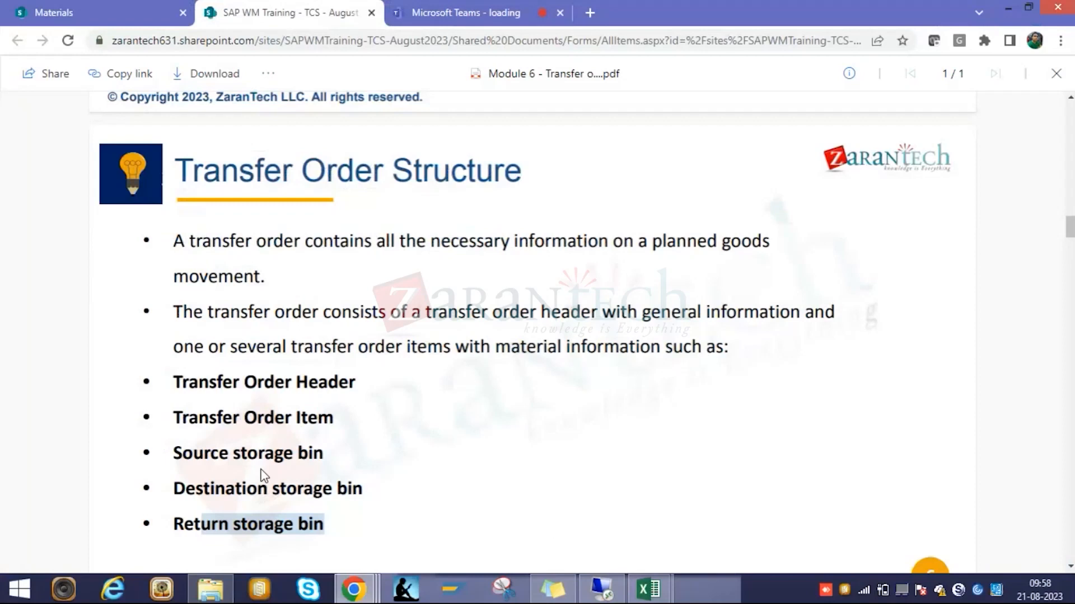
scroll(378, 467, "down", 3)
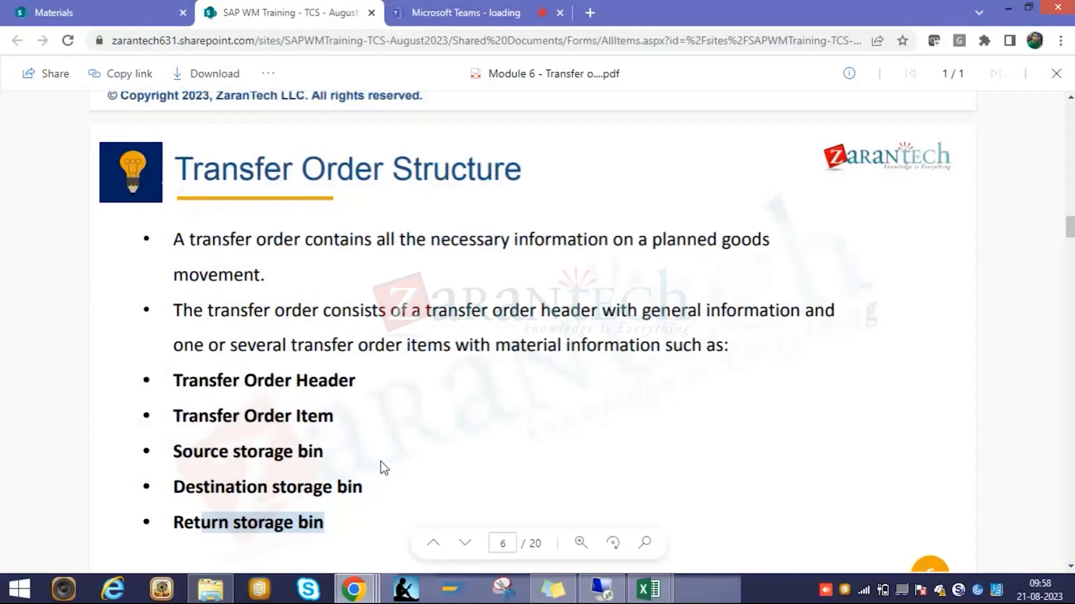
scroll(383, 467, "down", 4)
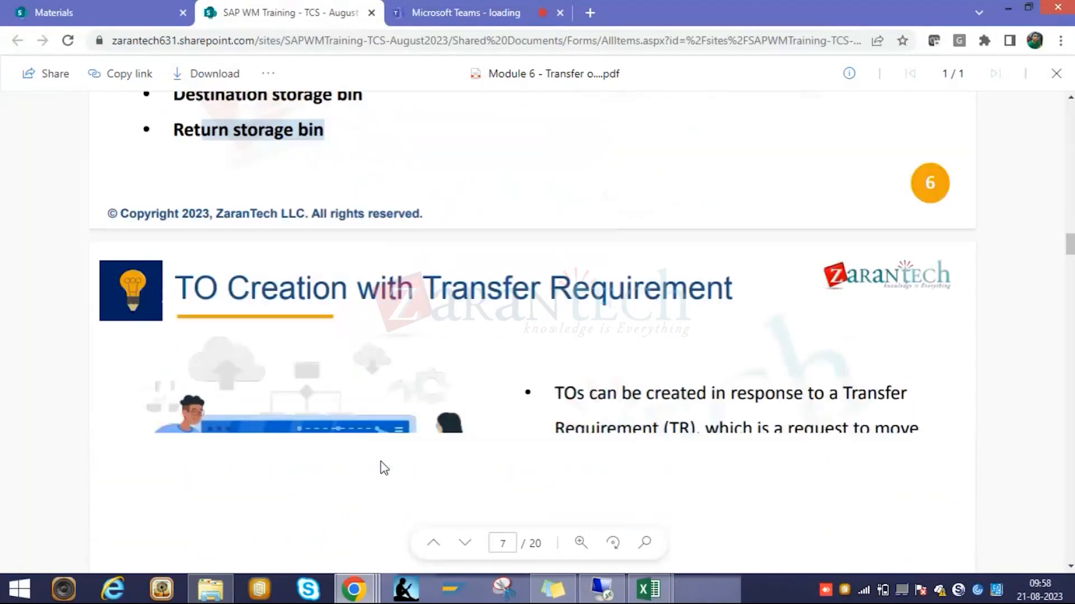
scroll(381, 463, "down", 2)
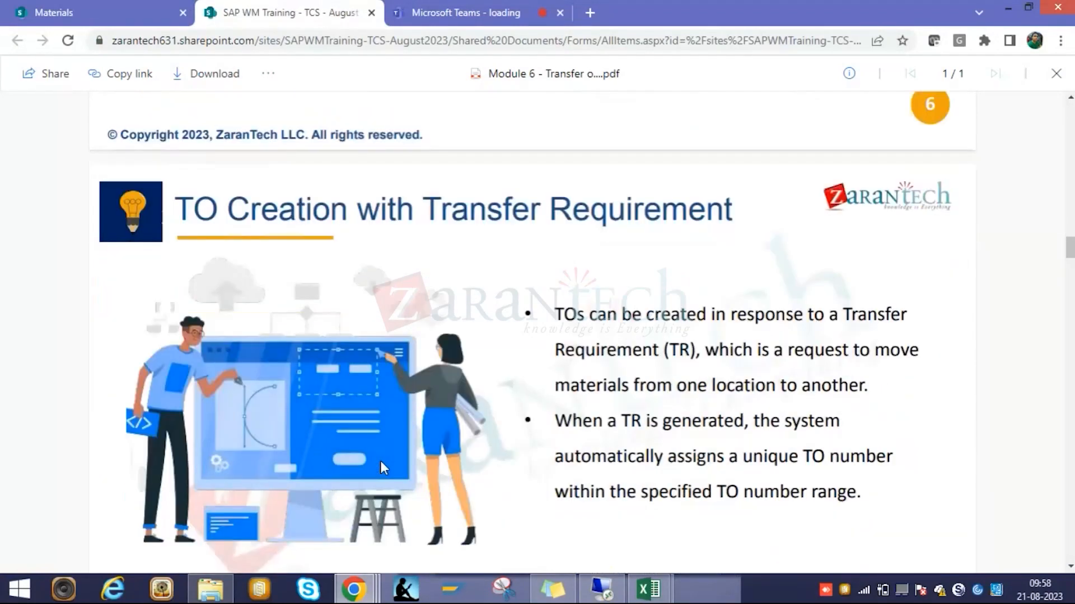
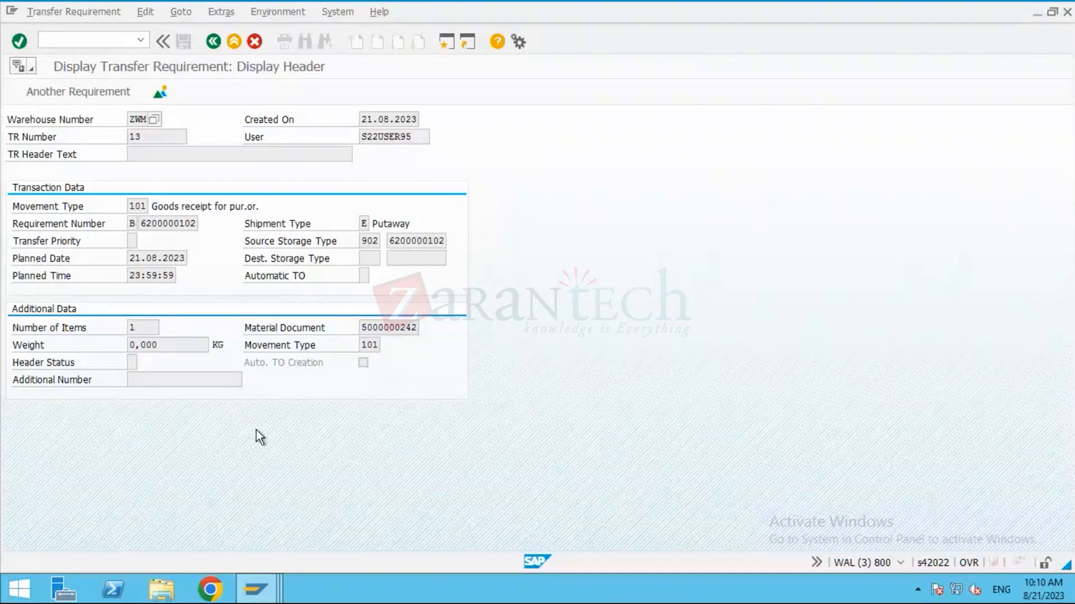
Check the material document, movement type and Auto. TO Creation setting in the transfer requirement's header in the remote SAP session.
left_click_drag(364, 328, 422, 327)
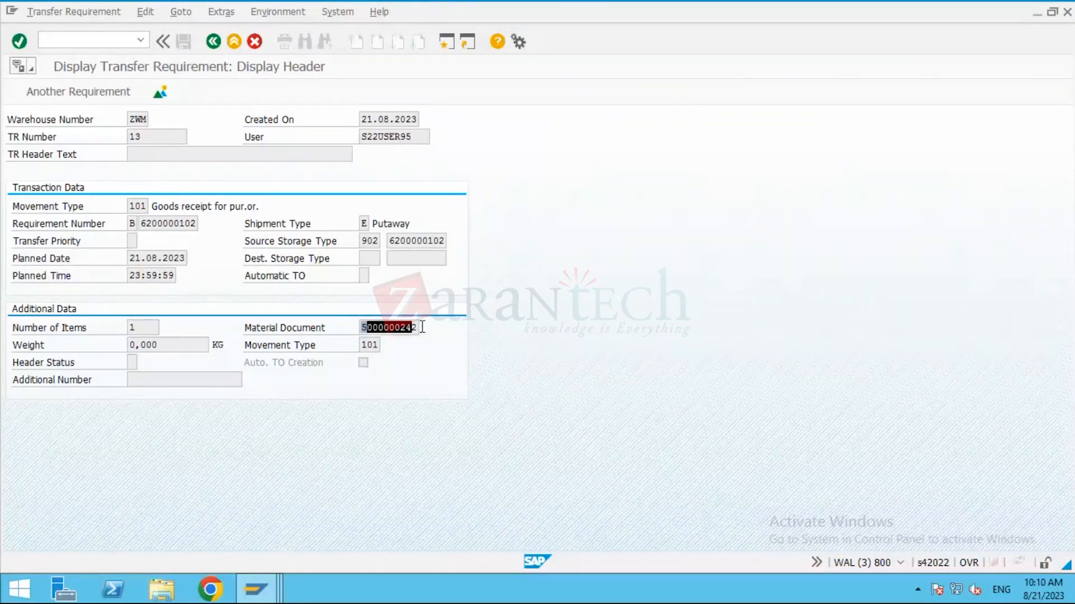
left_click(362, 350)
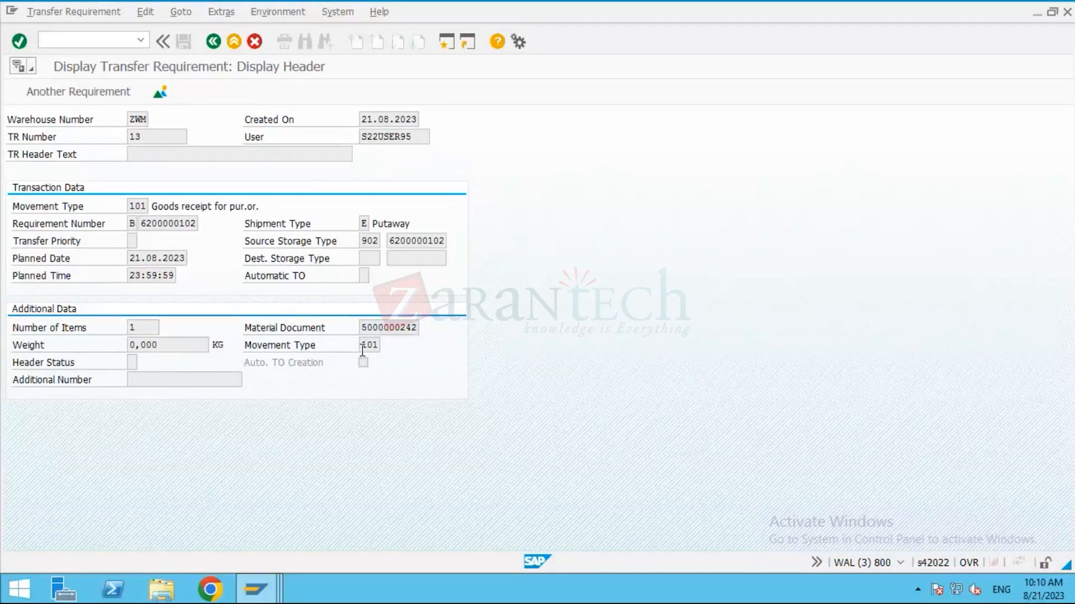
left_click_drag(362, 350, 385, 346)
left_click(364, 363)
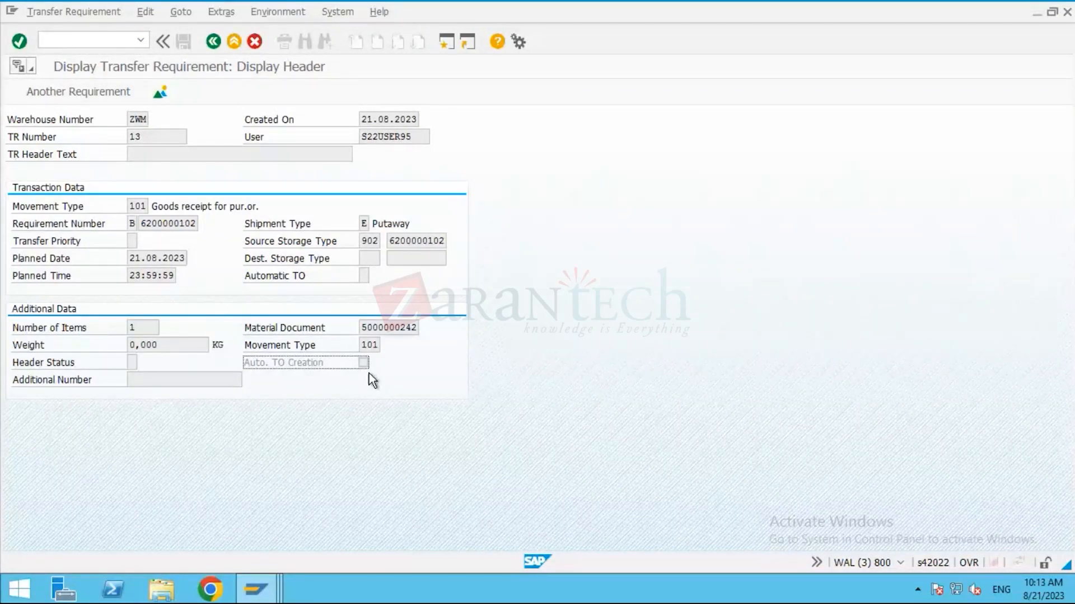
left_click(264, 595)
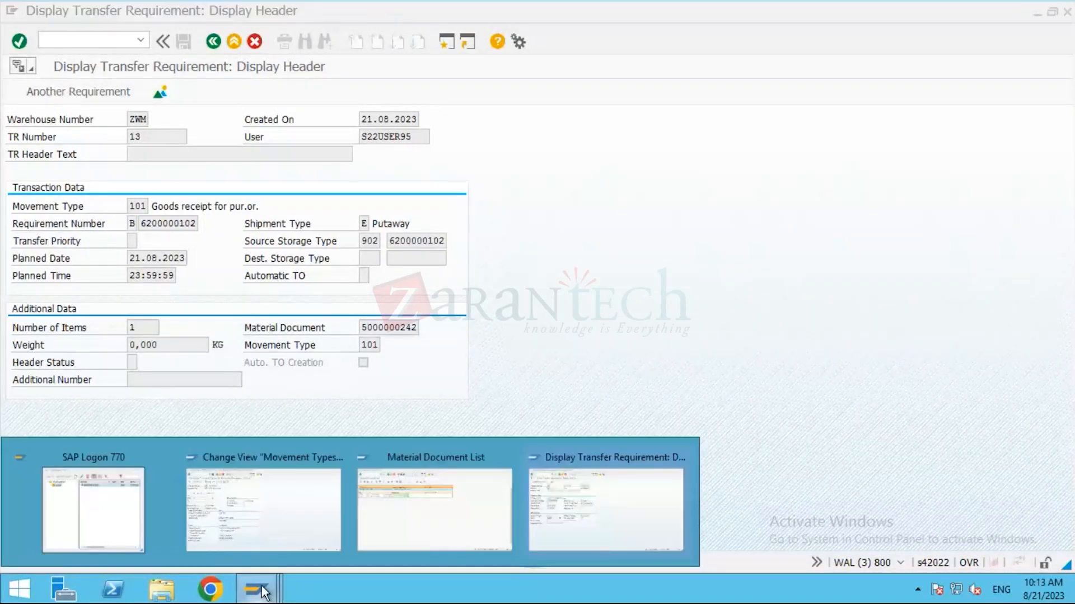
left_click(595, 529)
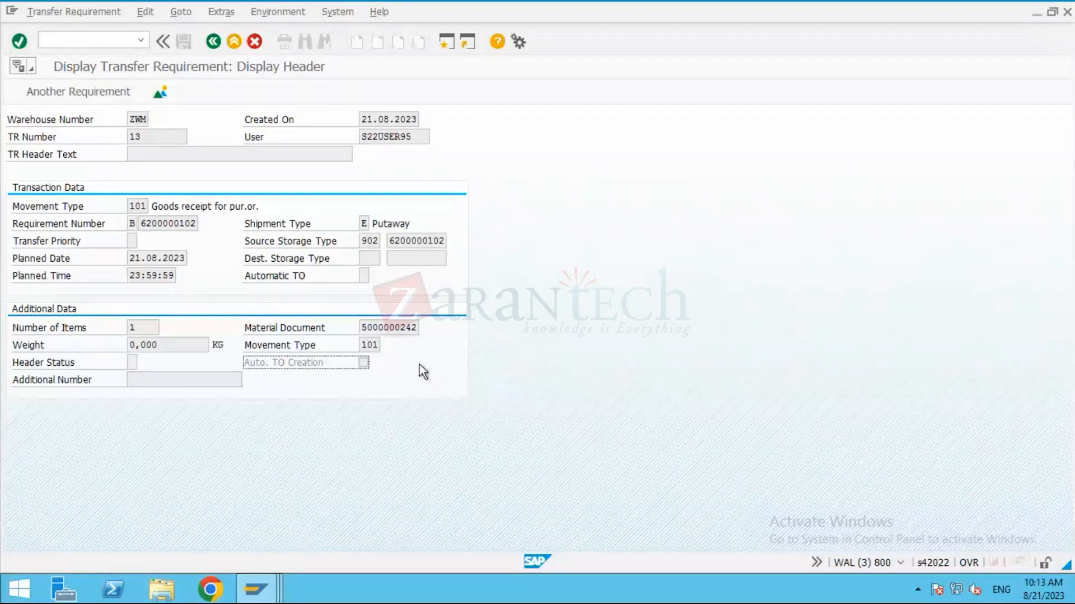
Compare the inventory management movement type of the header's material document with the warehouse movement type in the transaction data.
double_click(423, 329)
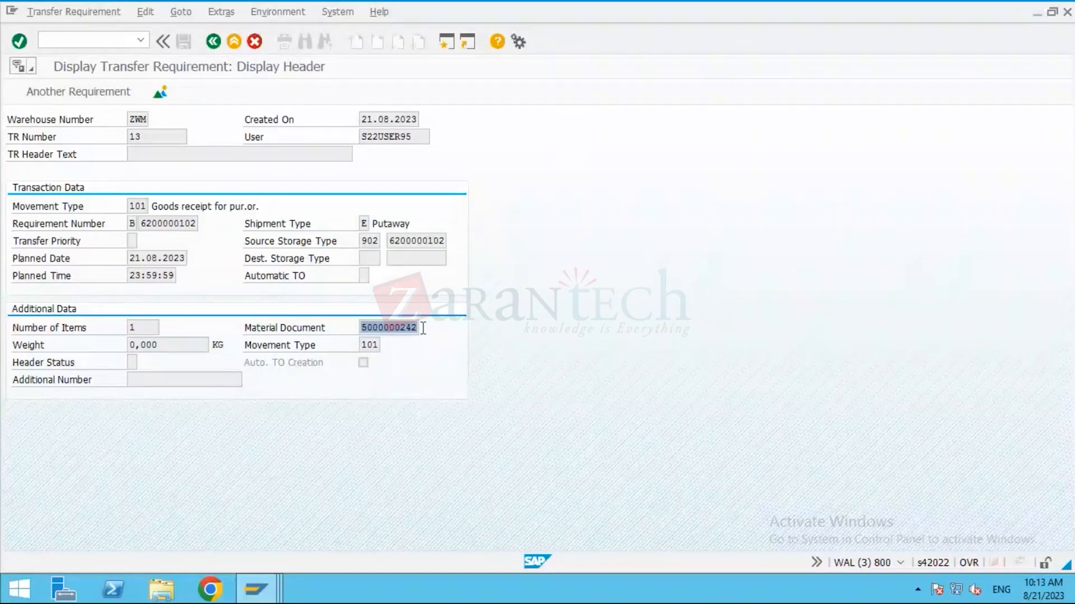
double_click(384, 345)
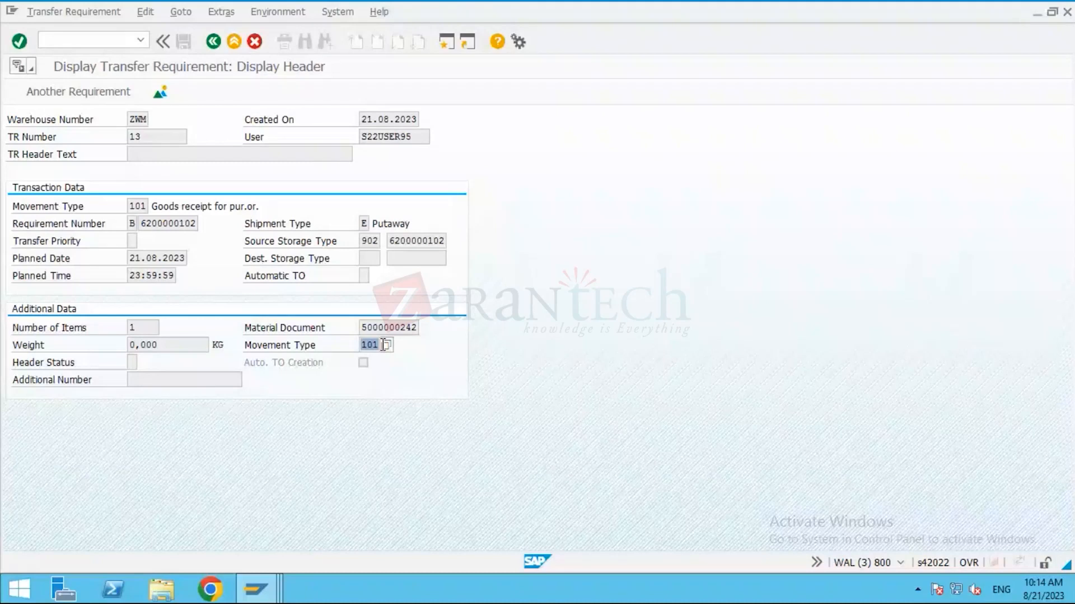
left_click(384, 345)
double_click(139, 206)
left_click(154, 206)
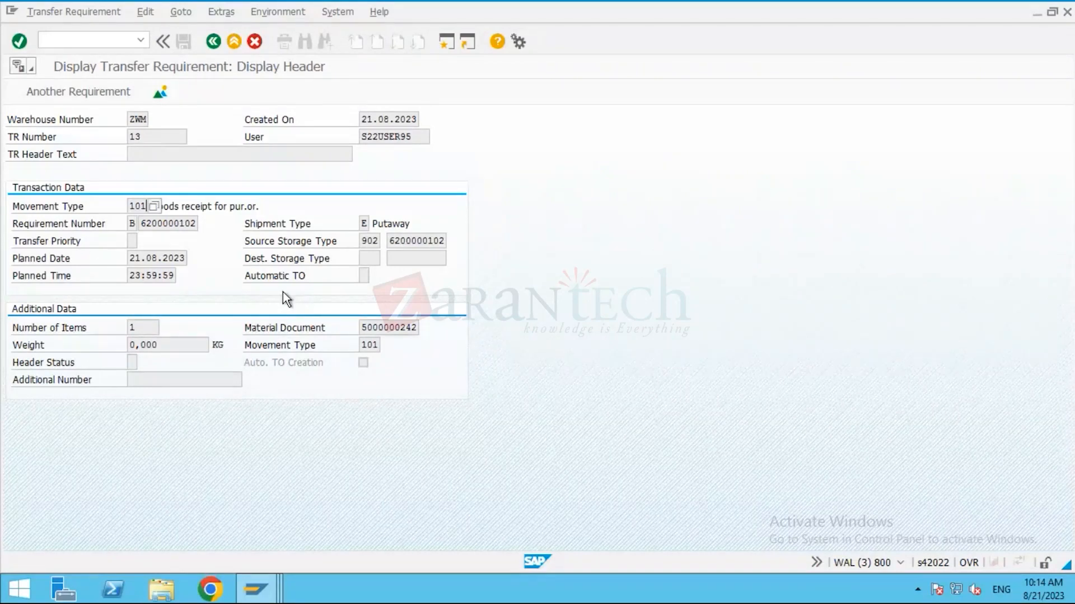
left_click(372, 325)
left_click(363, 345)
left_click_drag(364, 346, 384, 346)
left_click(384, 346)
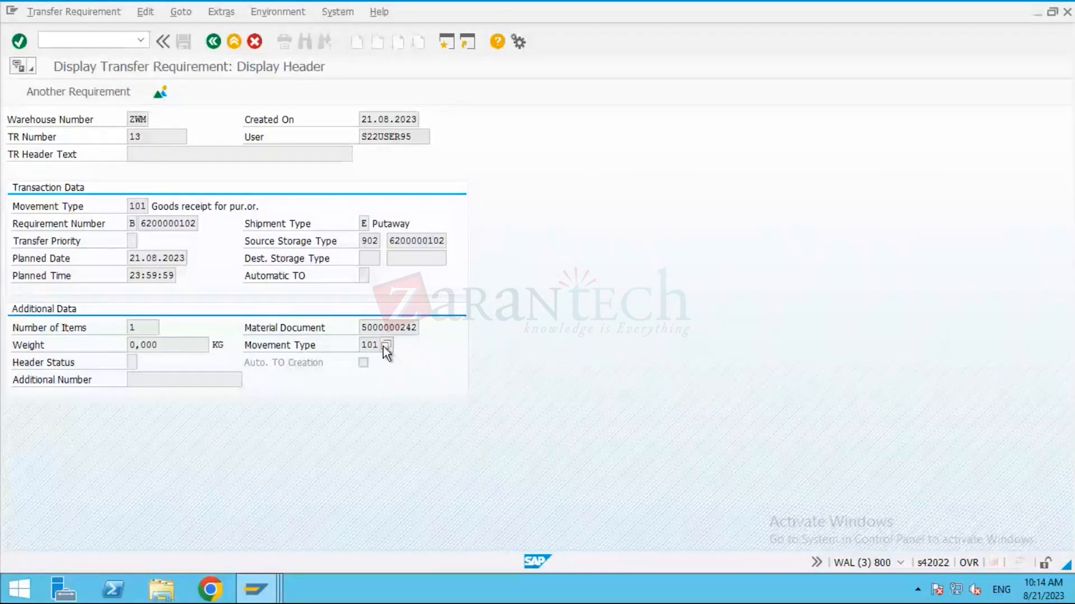
left_click_drag(147, 206, 128, 207)
Leave the transfer requirement display for SAP Easy Access and start transaction LT04 to create a transfer order from a requirement.
left_click(213, 48)
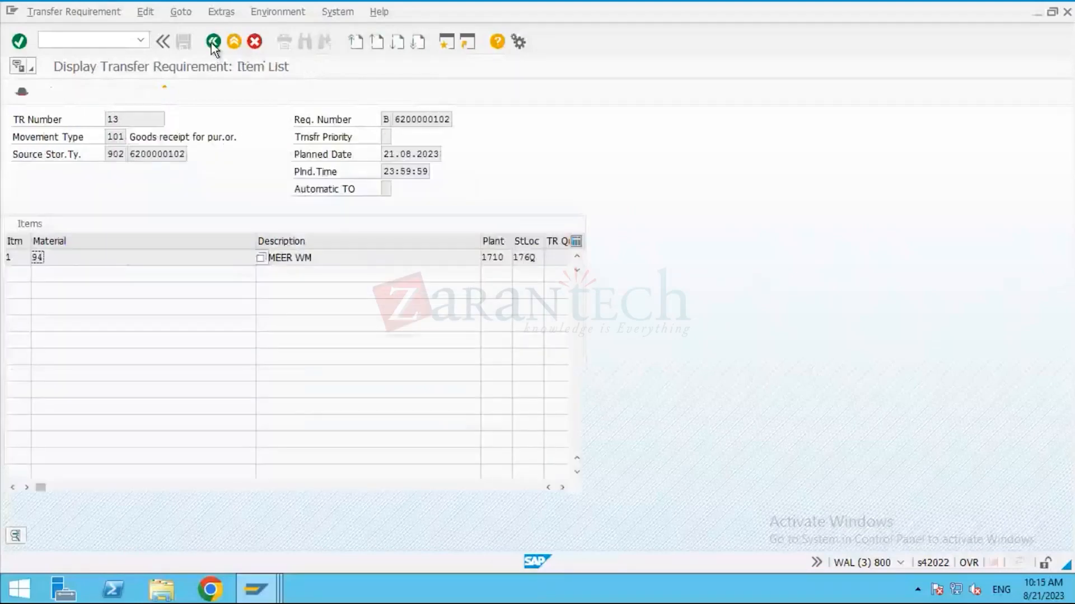
left_click(213, 48)
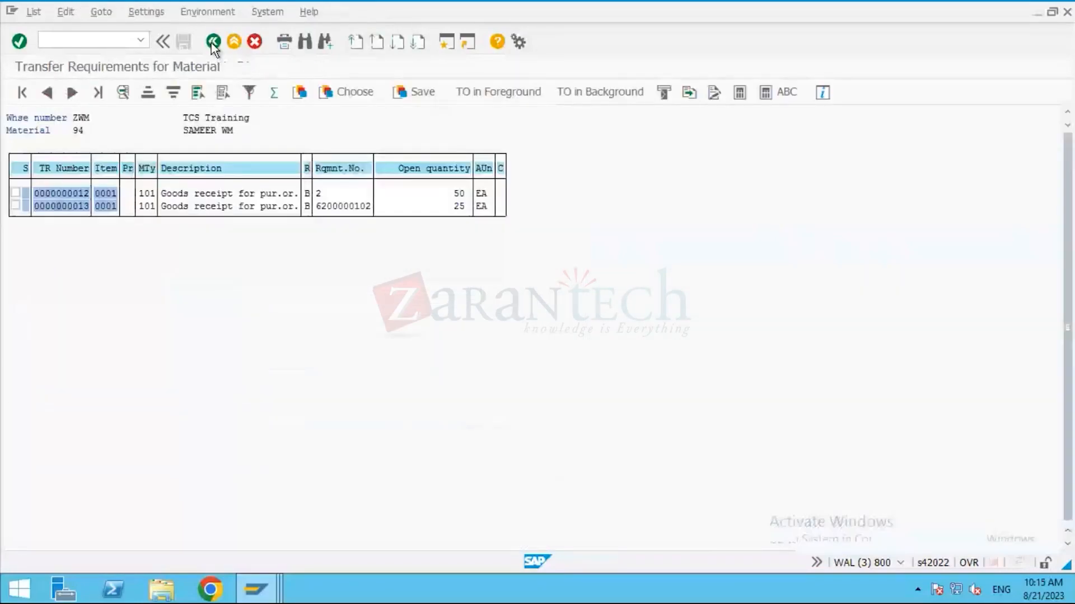
left_click(214, 45)
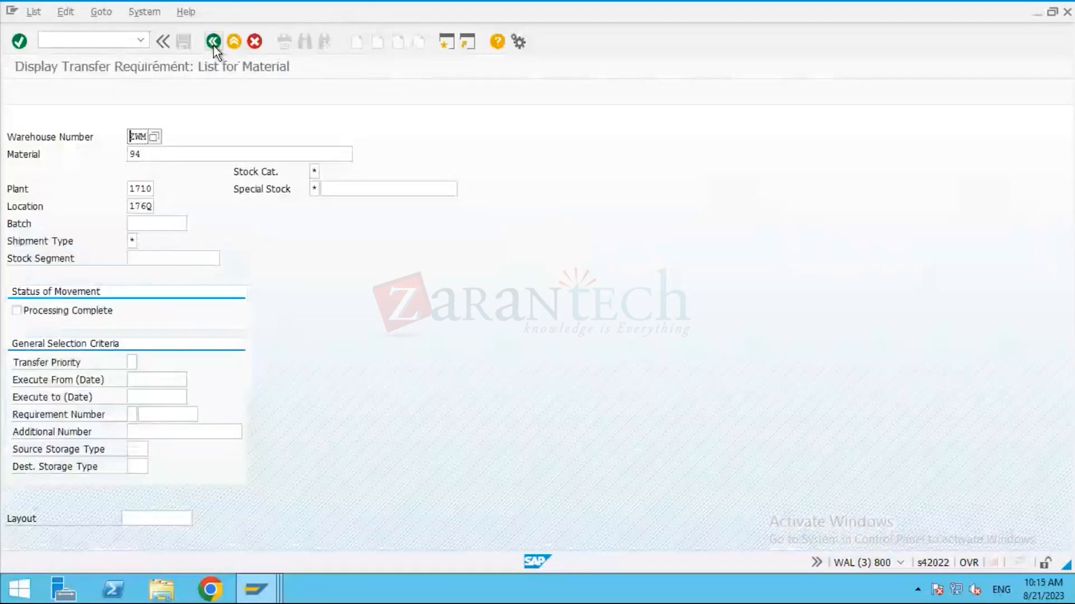
left_click(214, 45)
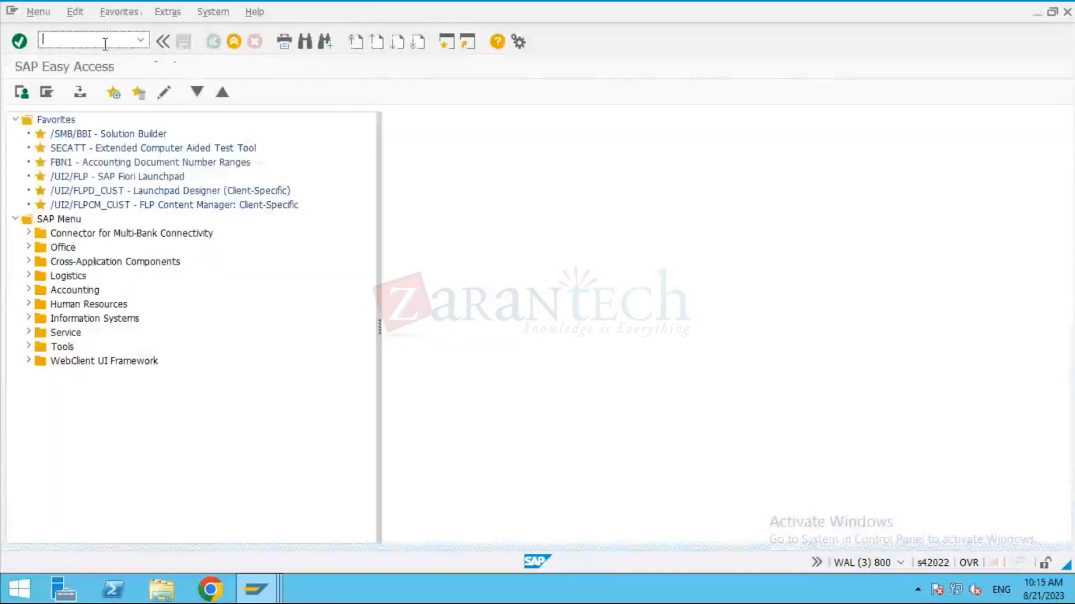
type("lt04")
key("Return")
type("LT04")
key("Return")
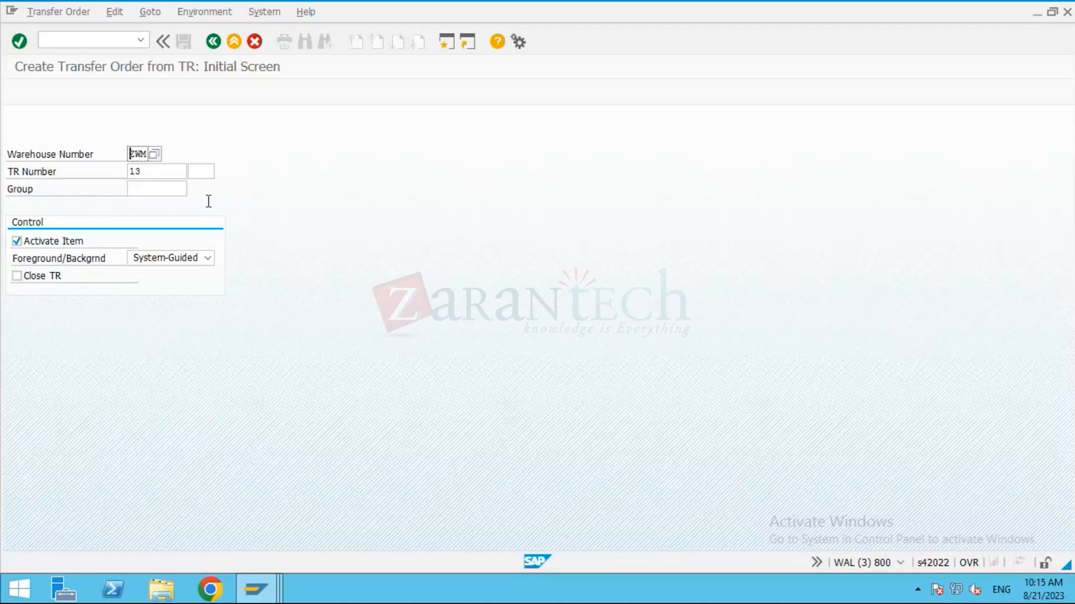
Open the putaway preparation for the proposed transfer requirement in warehouse ZWM and check its movement type, source bin and palletization quantity.
key("Return")
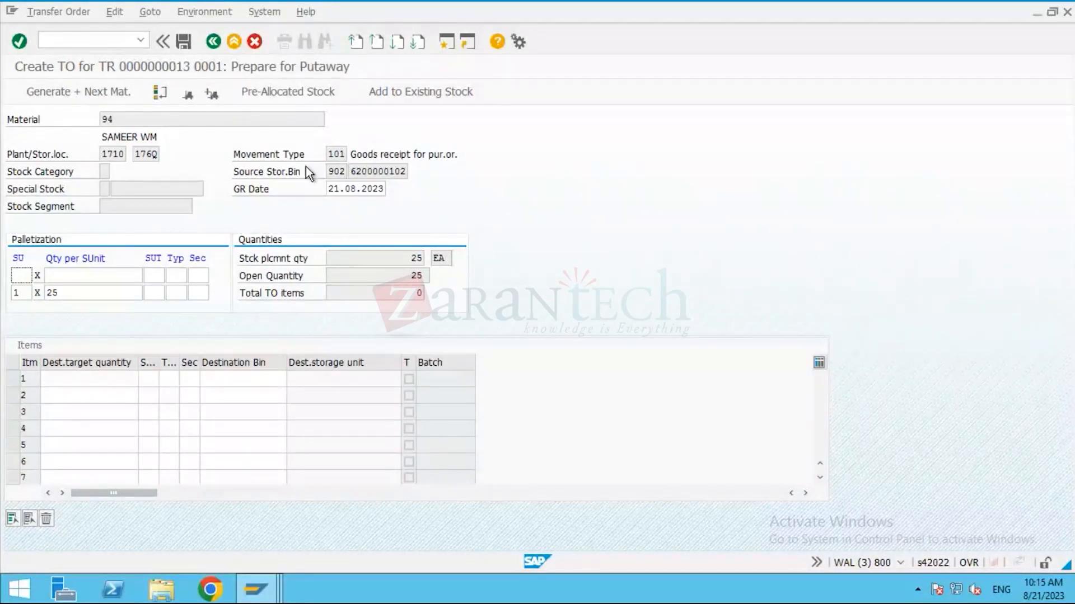
left_click_drag(331, 155, 346, 172)
left_click(346, 172)
left_click(395, 175)
left_click_drag(351, 173, 409, 175)
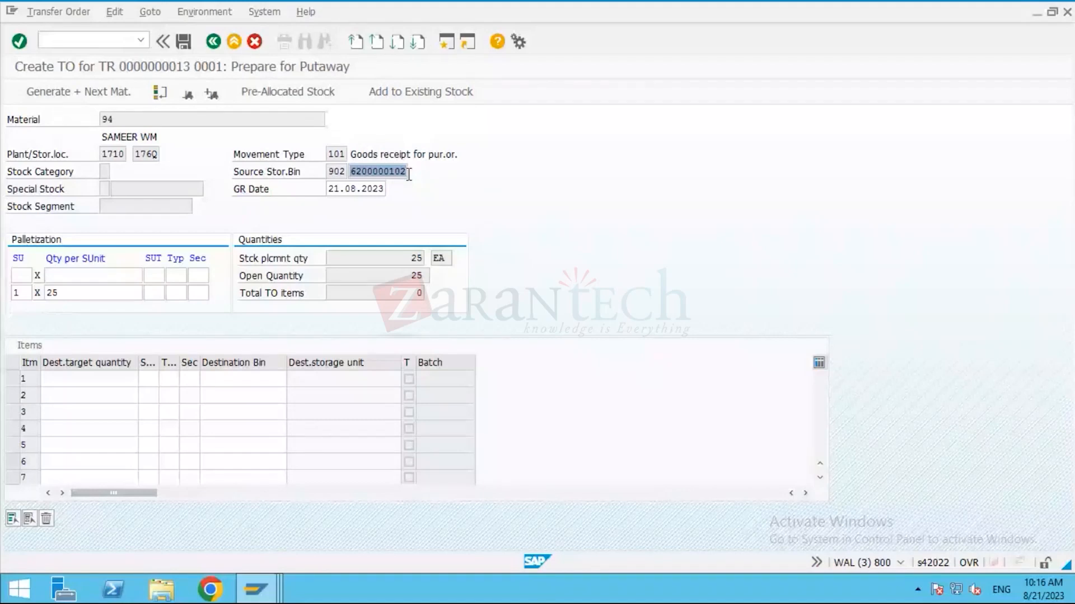
double_click(47, 293)
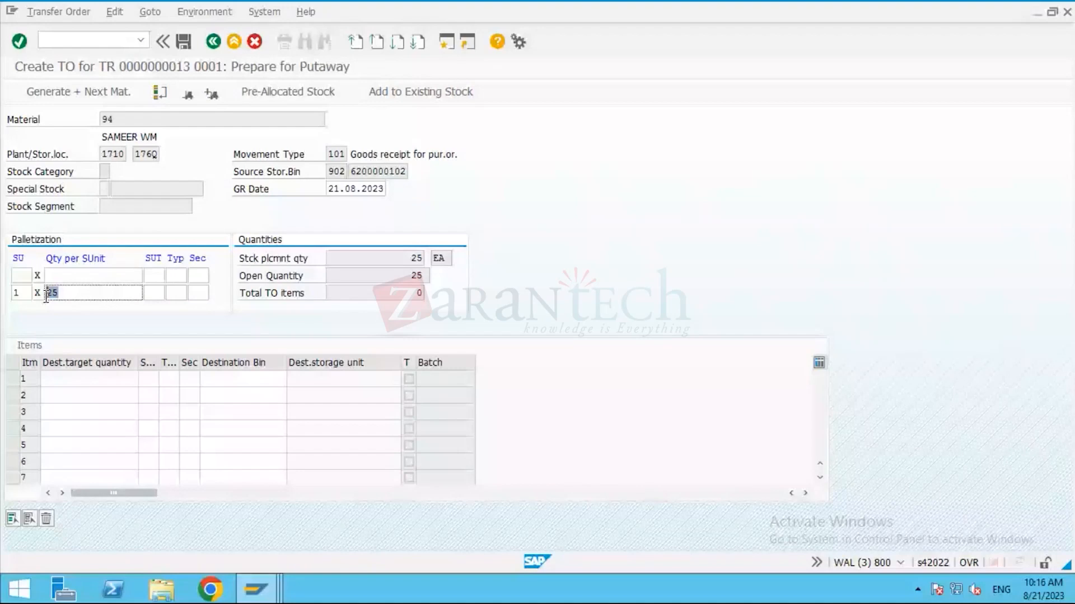
left_click(286, 301)
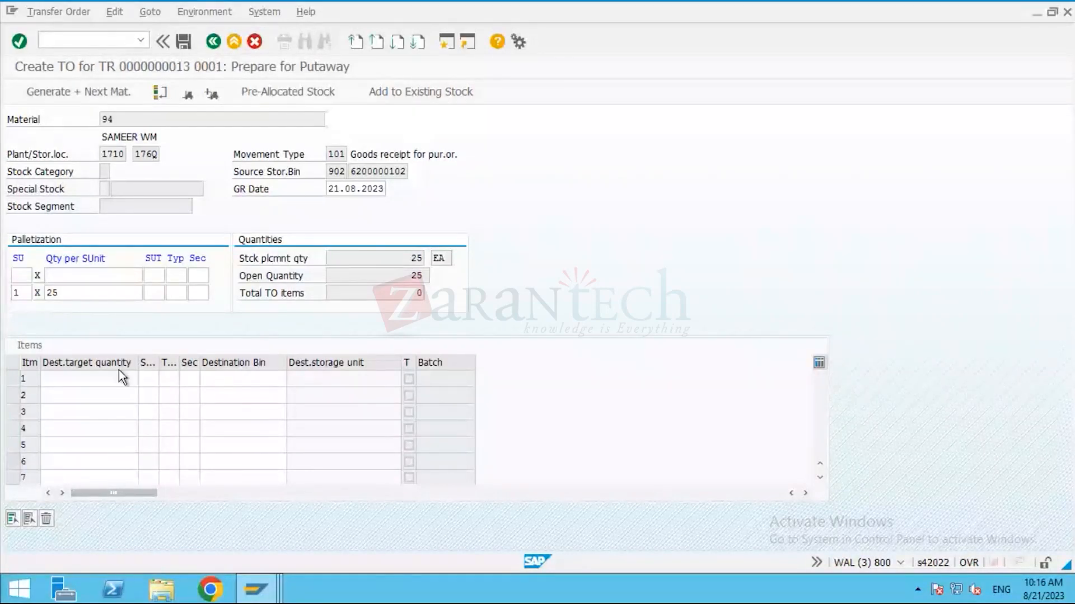
double_click(338, 171)
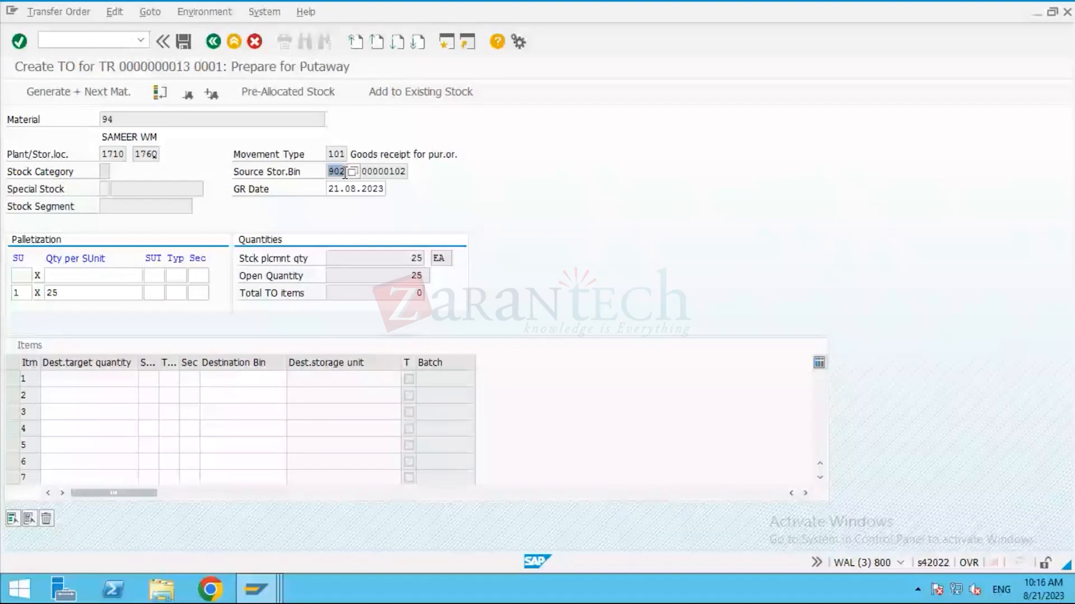
Generate the transfer order item for material 94 and check its source storage type in the movement data.
left_click(72, 91)
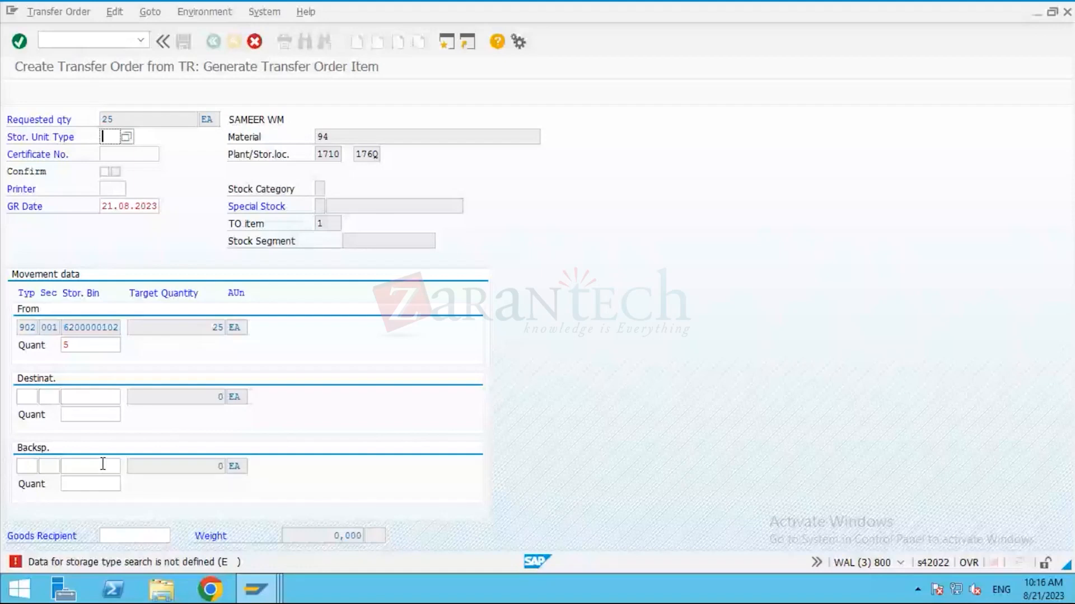
double_click(35, 327)
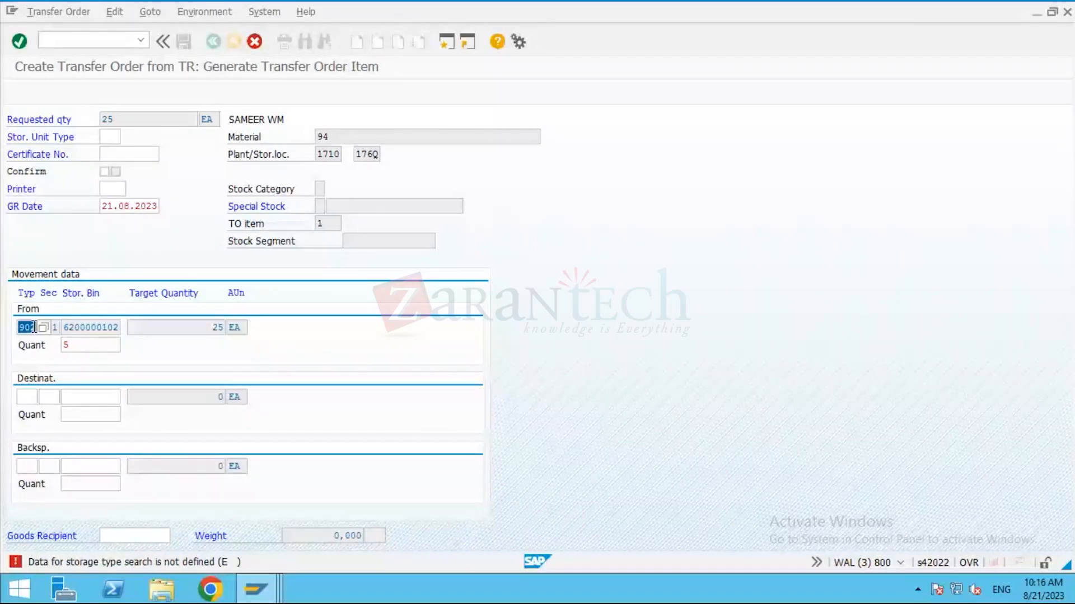
key("Return")
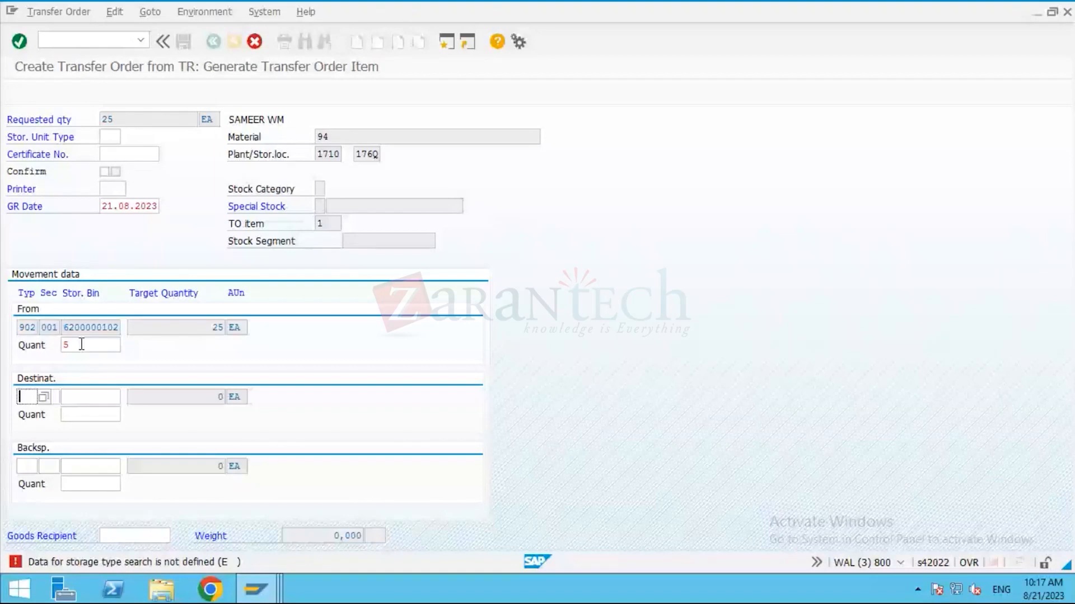
Enter storage type 001, section 001 and a TCS-01 bin as the item's destination and accept the transfer order item.
left_click(109, 384)
left_click(43, 398)
left_click(91, 402)
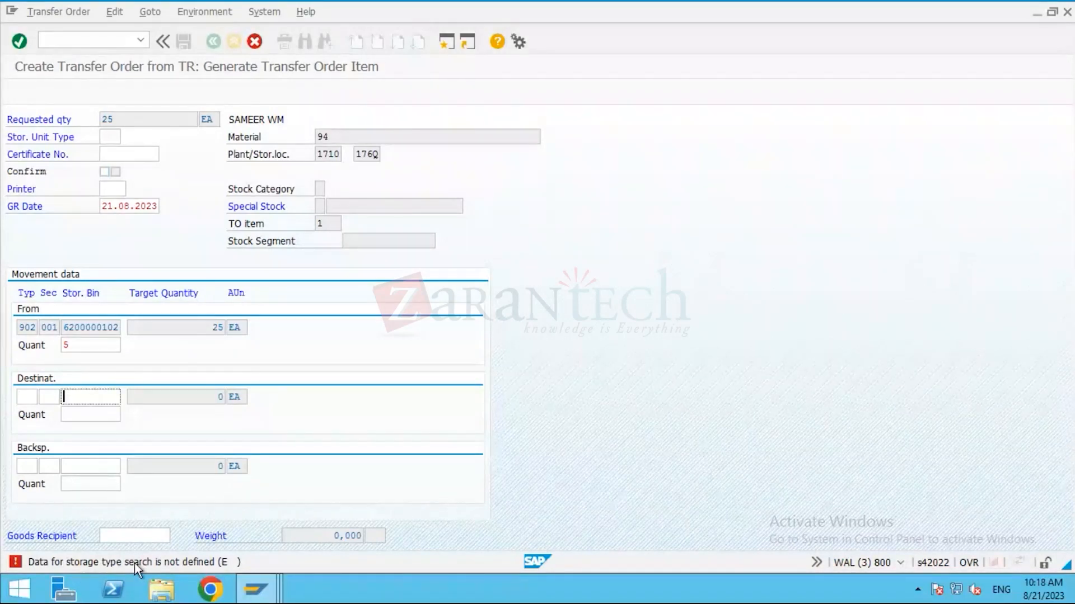
left_click(32, 398)
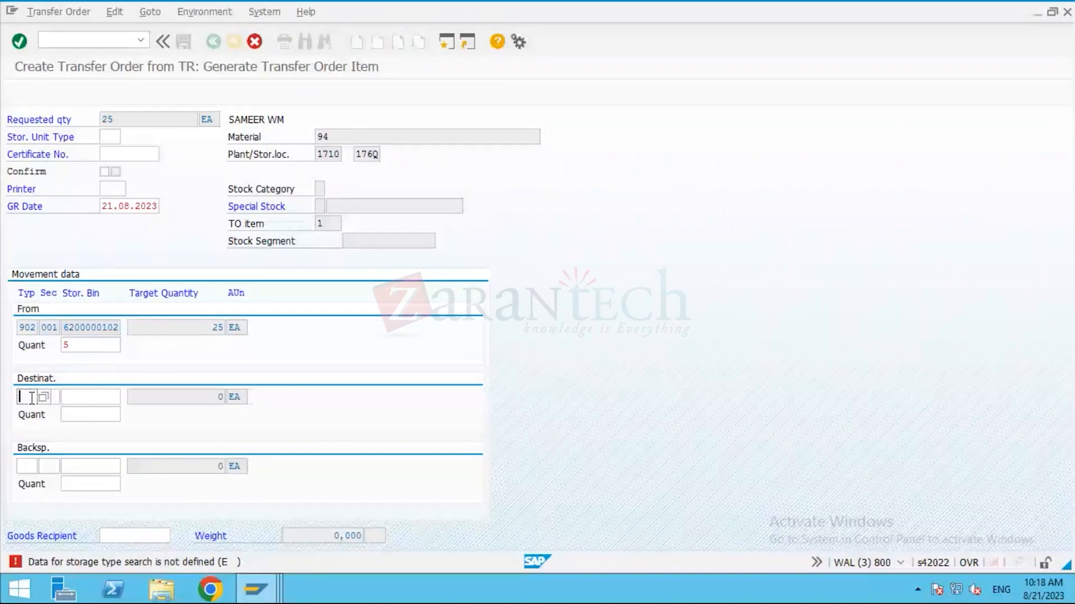
type("001")
key("Tab")
type("001")
left_click(109, 398)
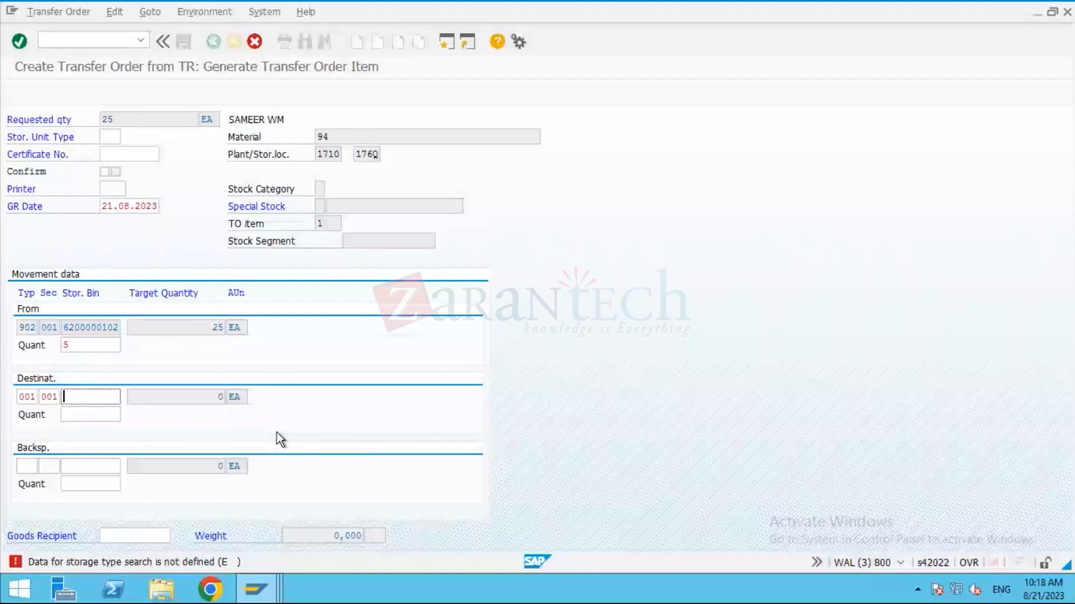
type("TCS-01-")
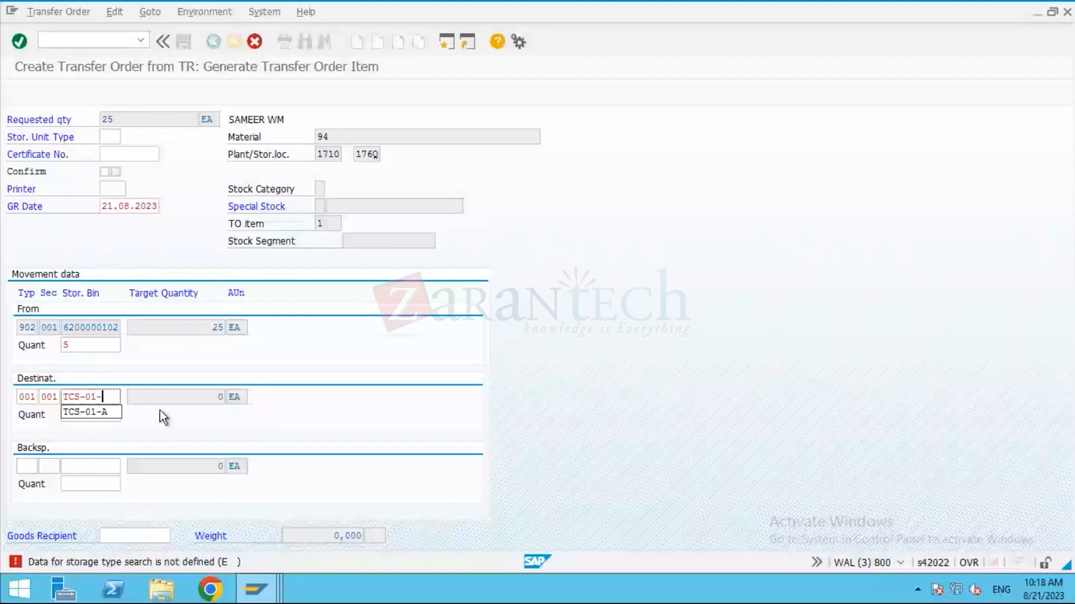
key("Return")
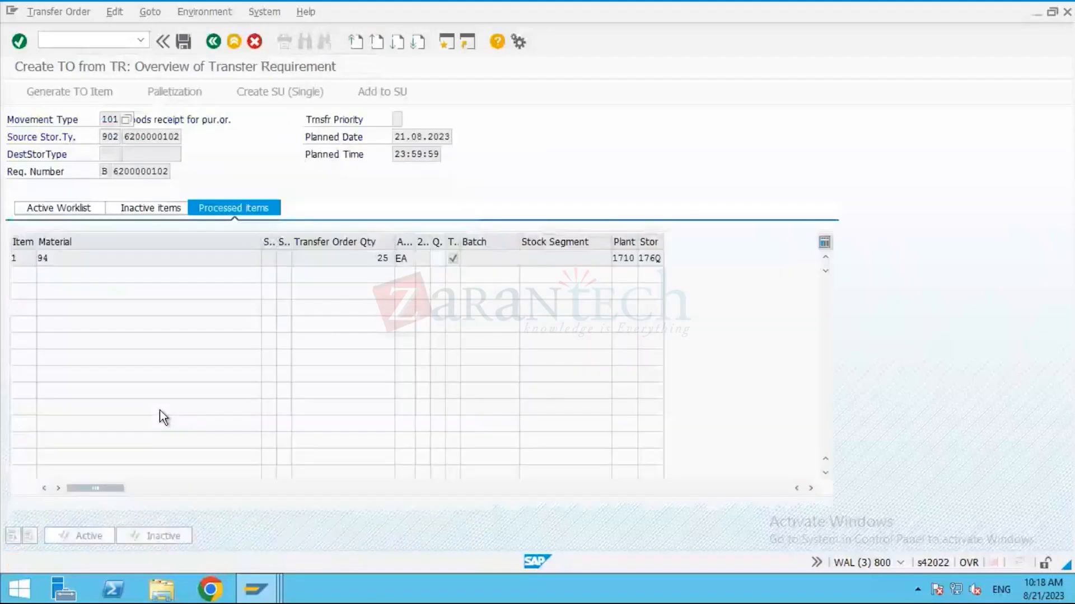
Open the storage bin display in a new session and list the bins of storage type 001 in warehouse ZWM.
left_click(96, 41)
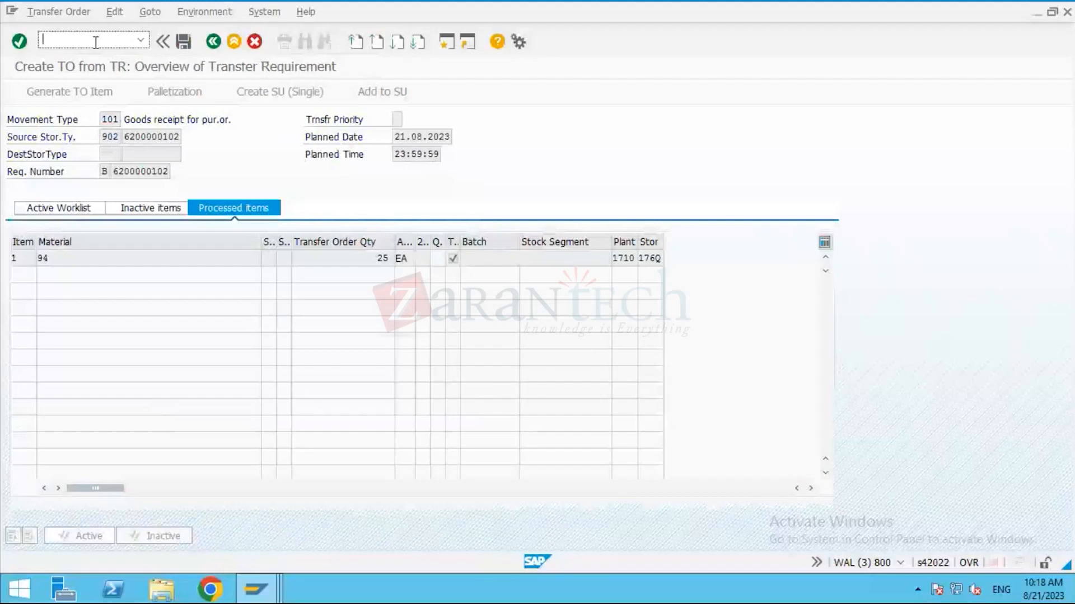
type("/oLS26")
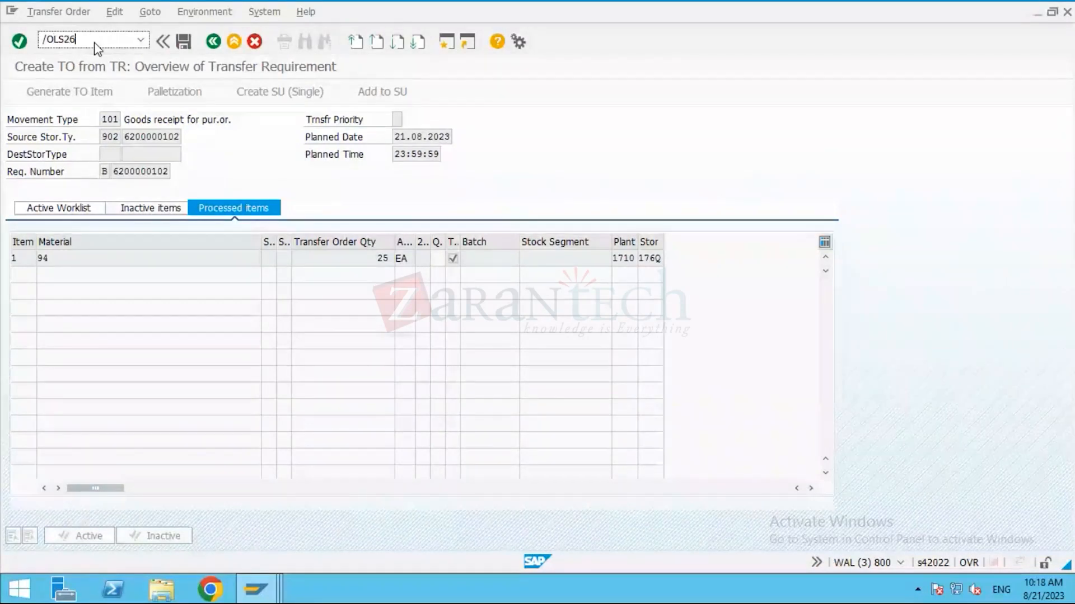
key("BackSpace")
type("S0")
key("Return")
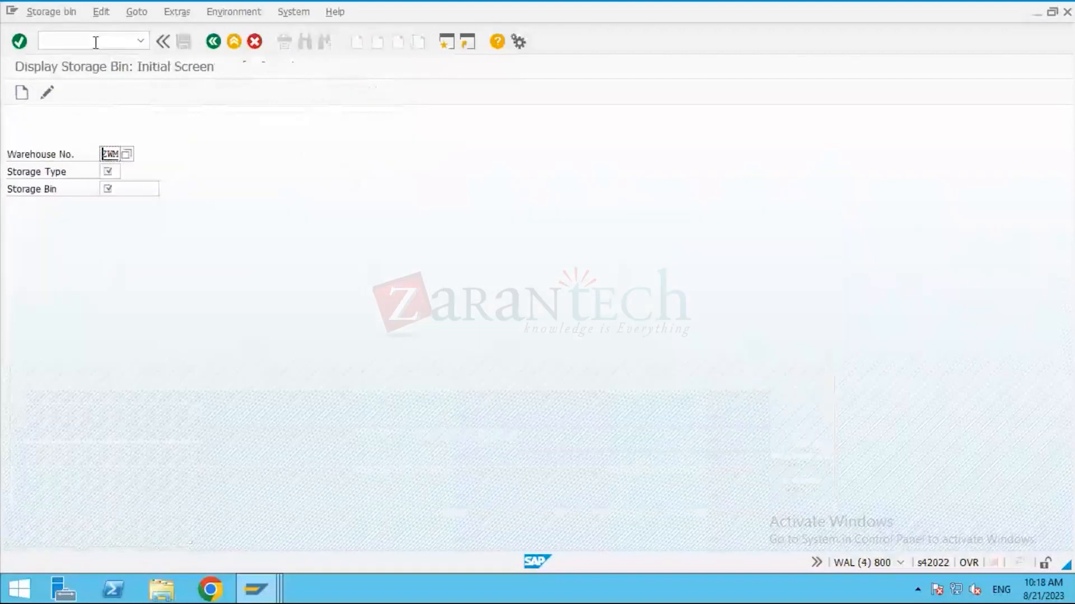
left_click(111, 172)
left_click(128, 174)
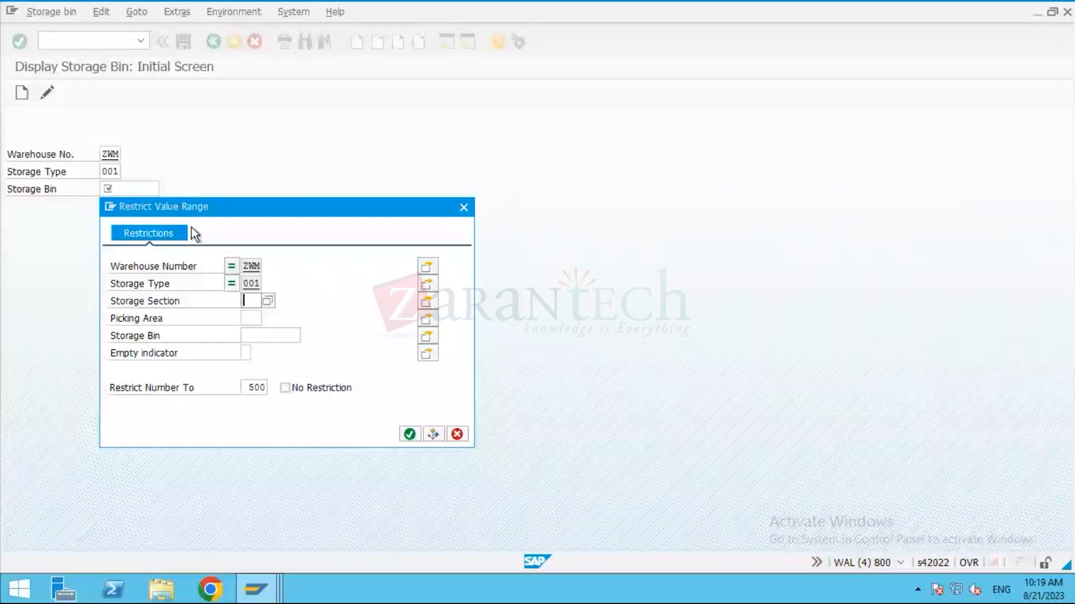
key("Return")
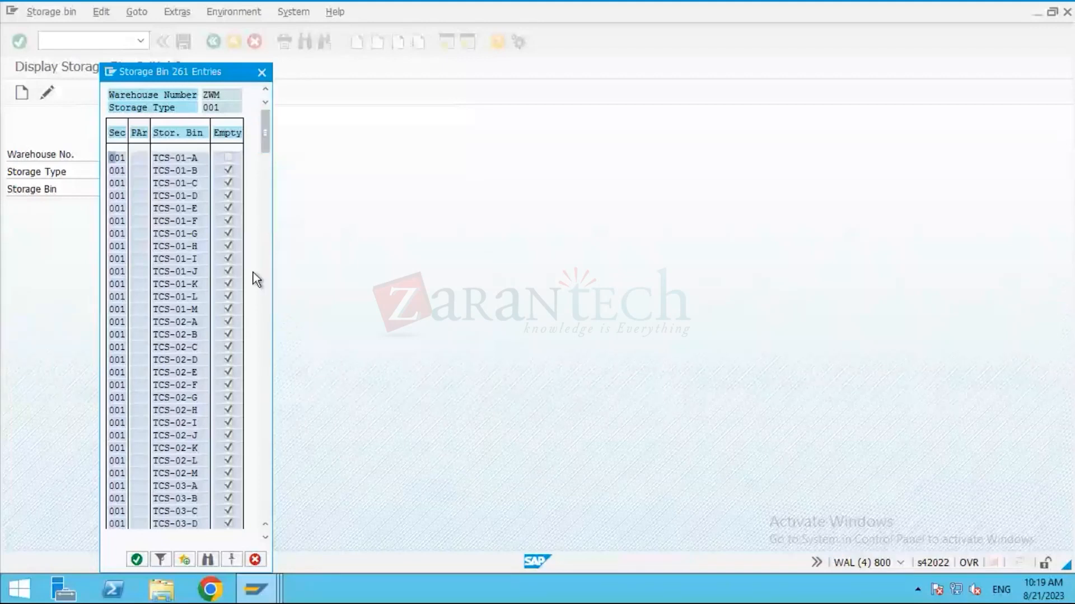
Compare the empty indicators of bins TCS-01-A and TCS-01-B, and select TCS-01-B as the storage bin.
left_click(229, 160)
left_click_drag(154, 160, 182, 159)
left_click(226, 159)
left_click(158, 172)
left_click_drag(157, 172, 192, 172)
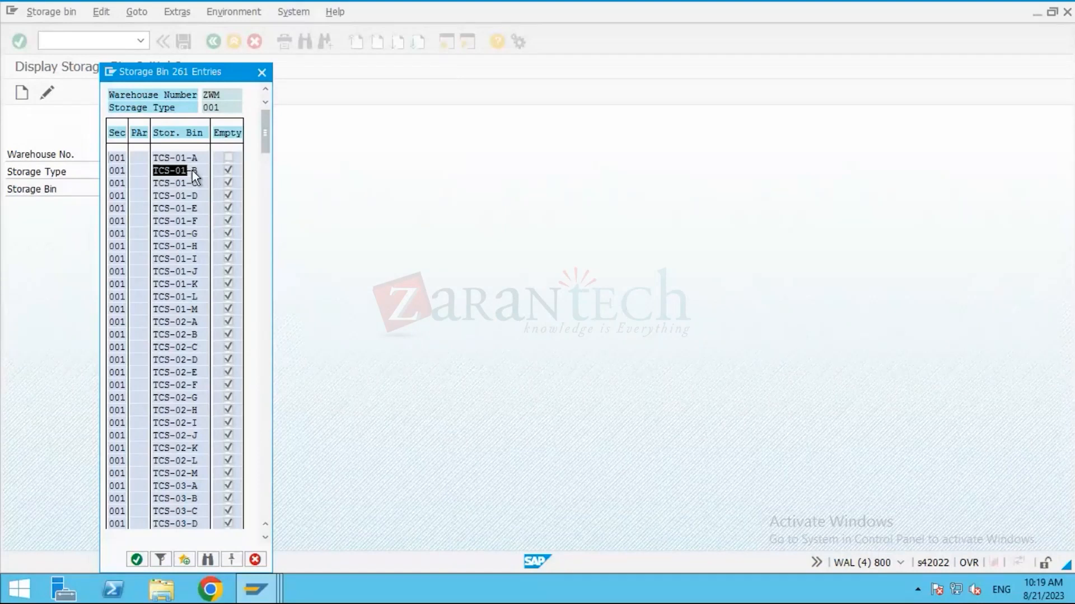
left_click(199, 171)
double_click(199, 171)
double_click(200, 175)
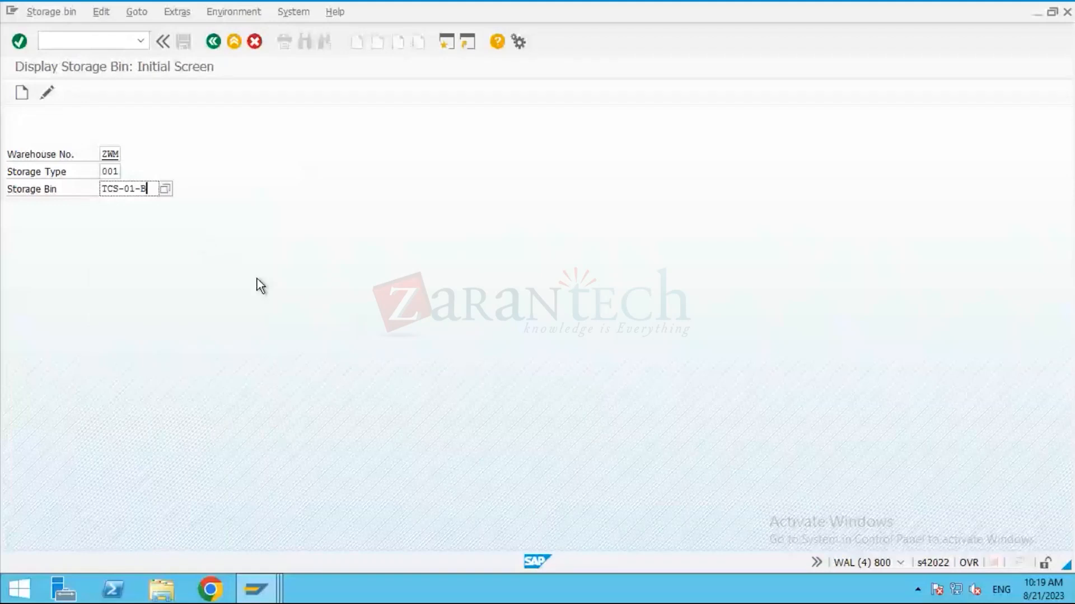
Switch back to the session with the transfer requirement overview for creating the transfer order.
left_click(283, 587)
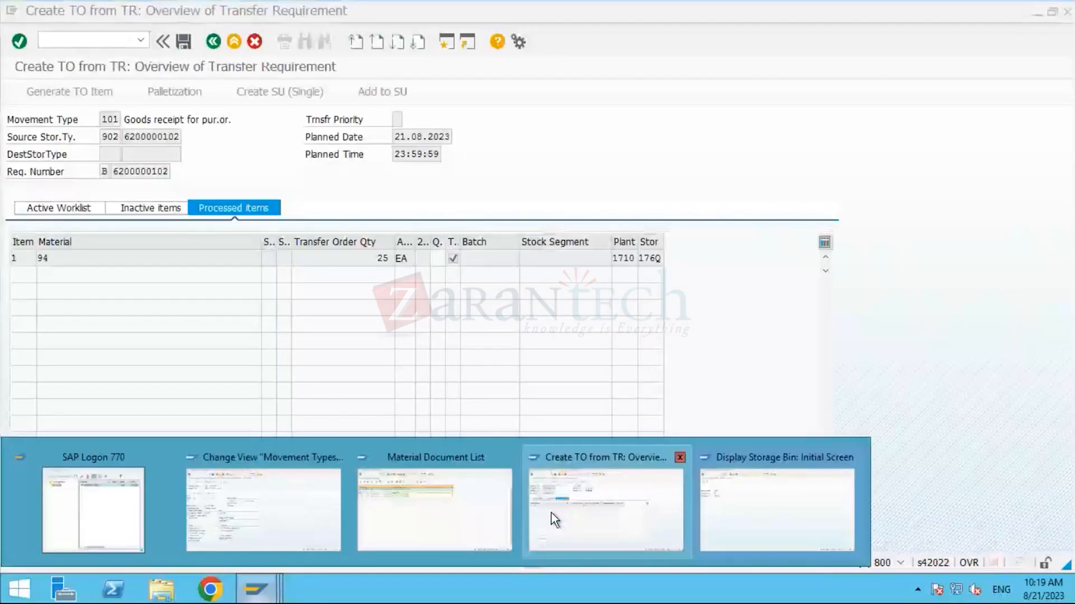
left_click(263, 511)
left_click(266, 587)
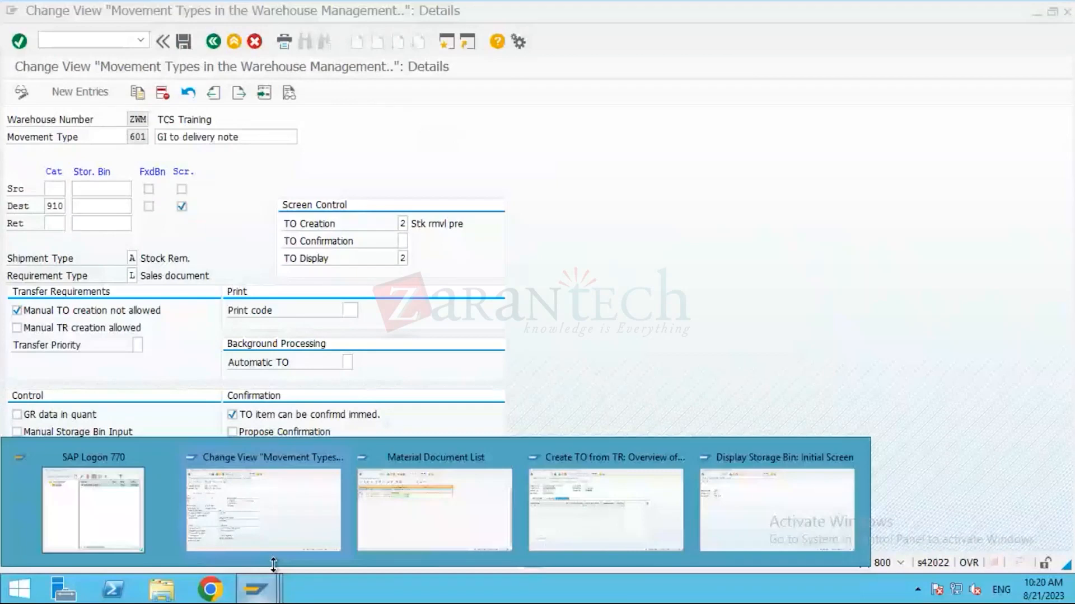
left_click(586, 508)
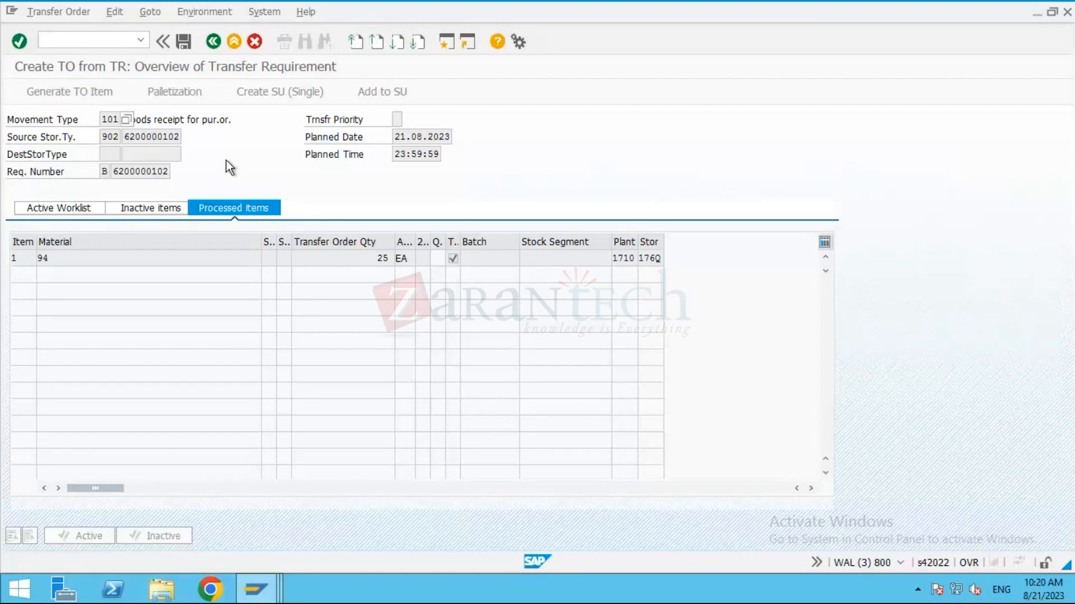
left_click(212, 46)
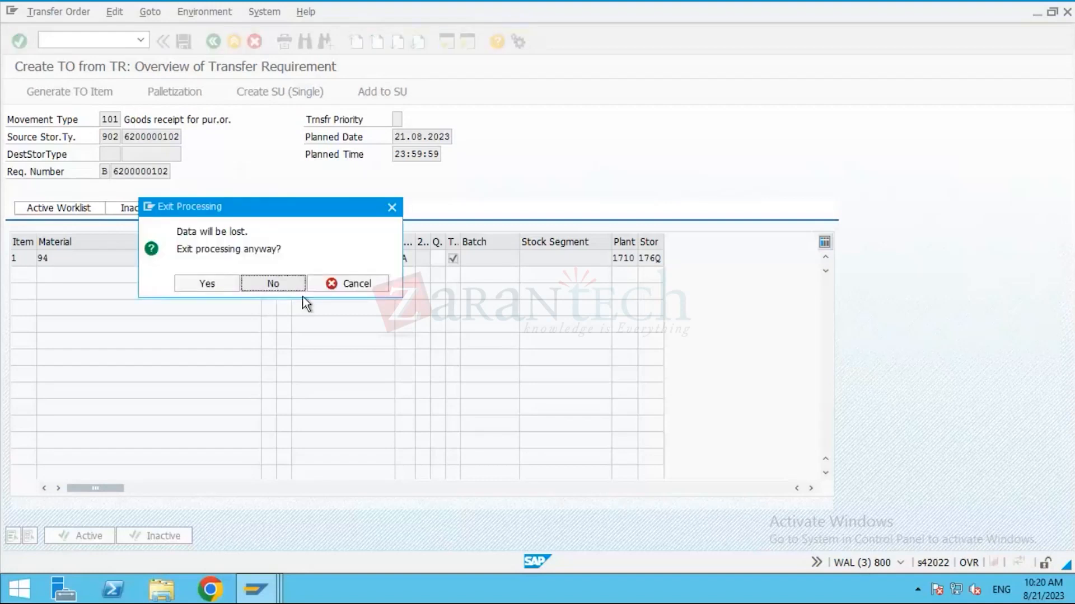
left_click(340, 282)
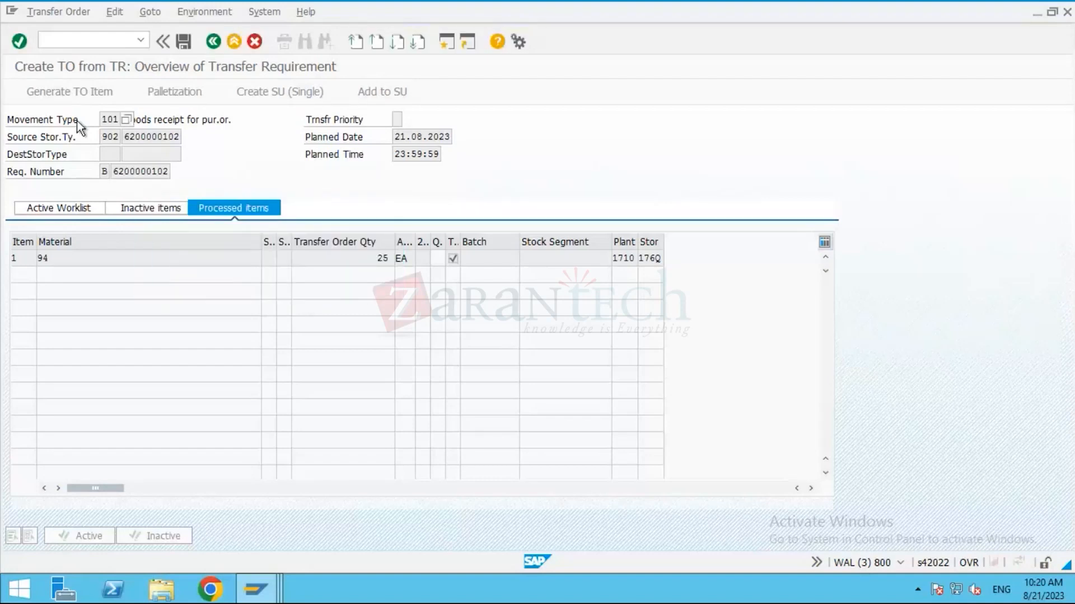
left_click(73, 91)
left_click(213, 41)
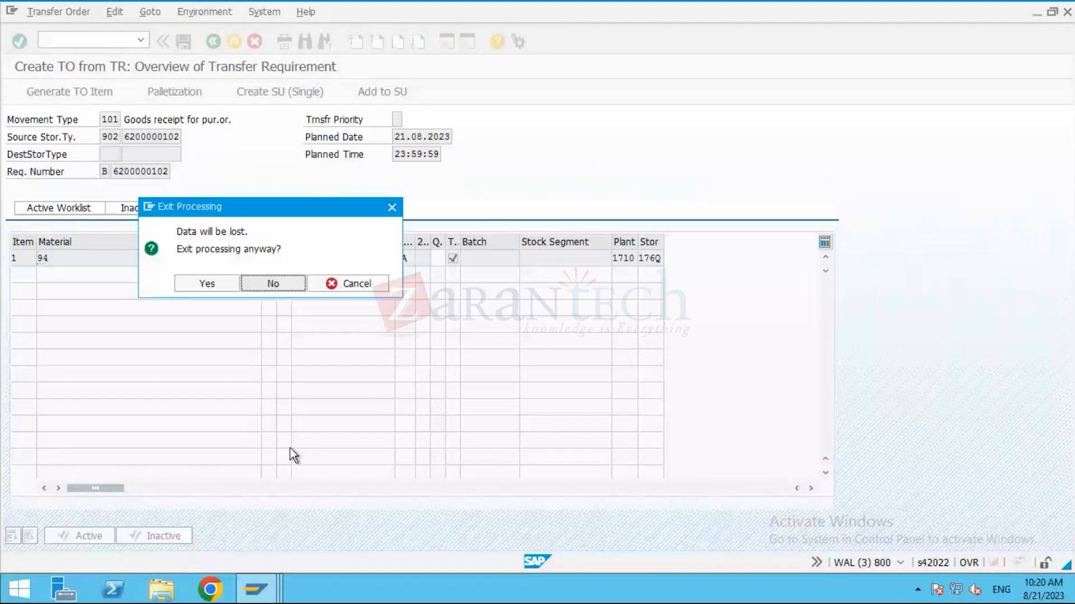
left_click(296, 283)
left_click(272, 600)
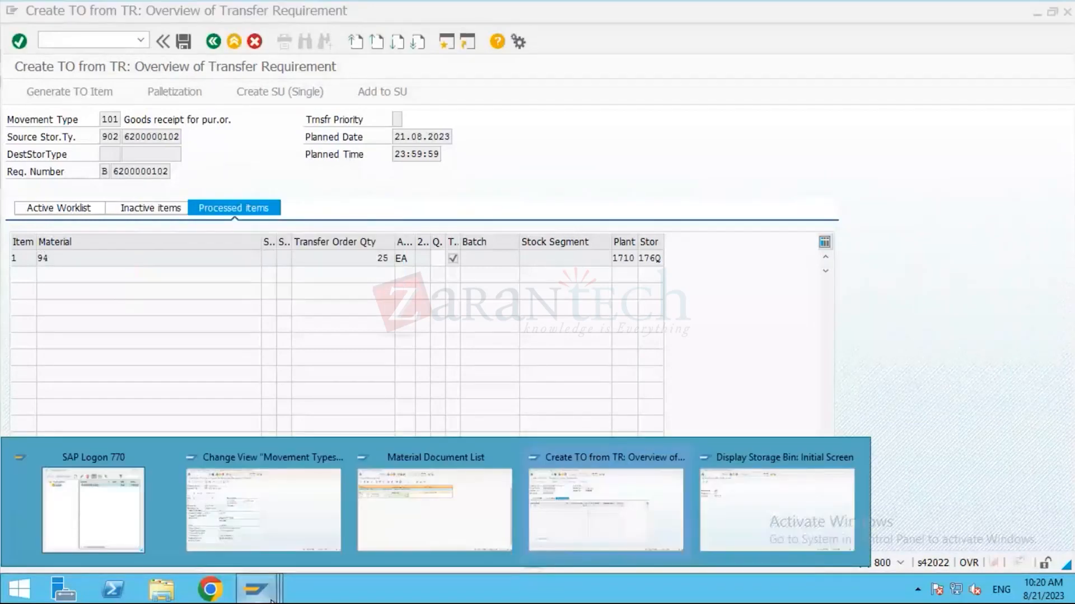
mouse_move(705, 516)
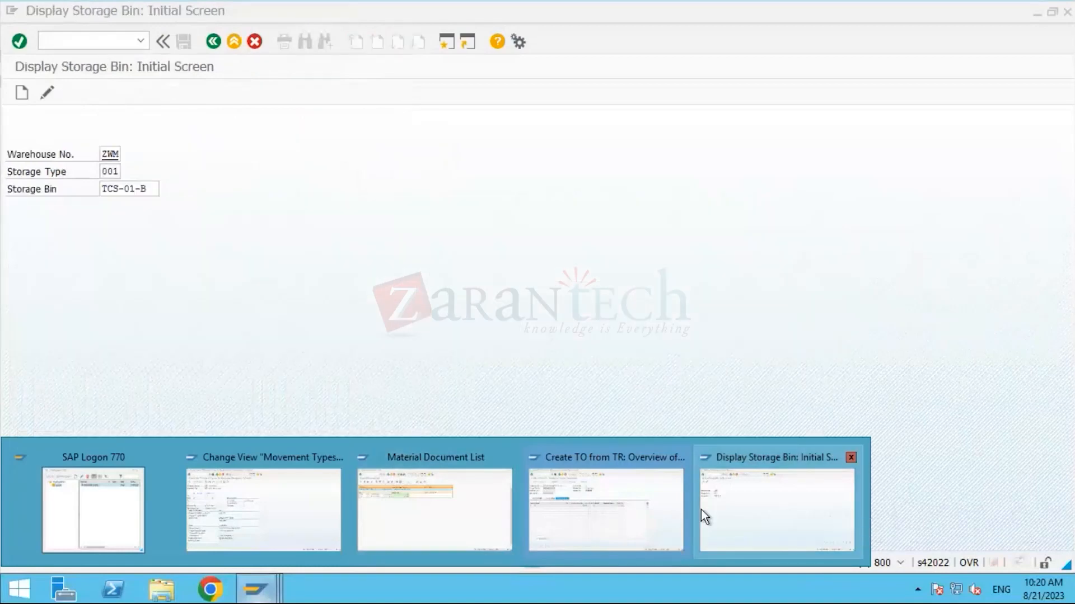
mouse_move(613, 505)
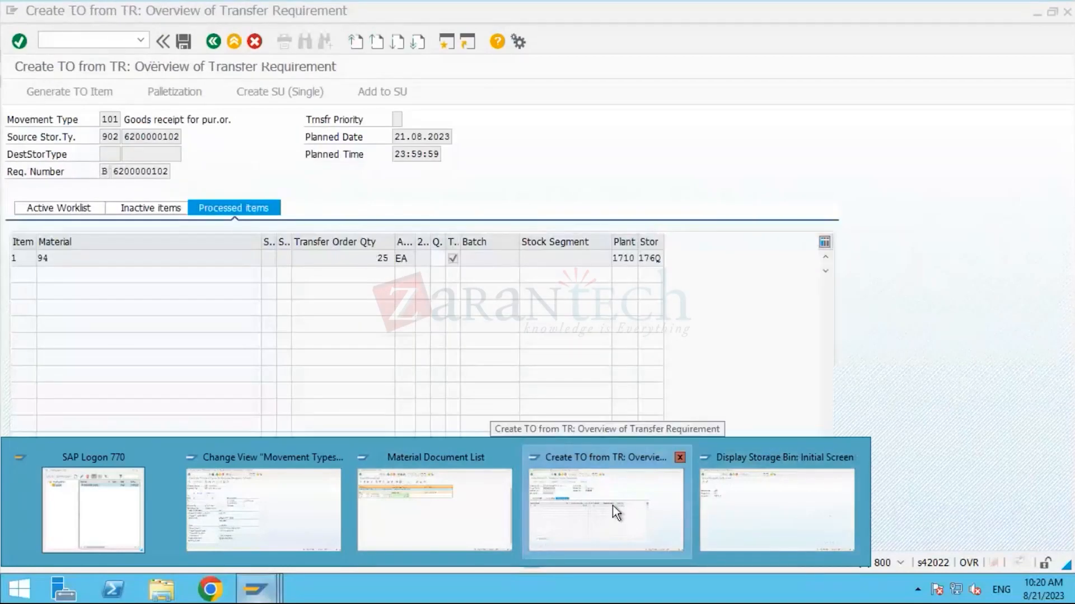
left_click(612, 506)
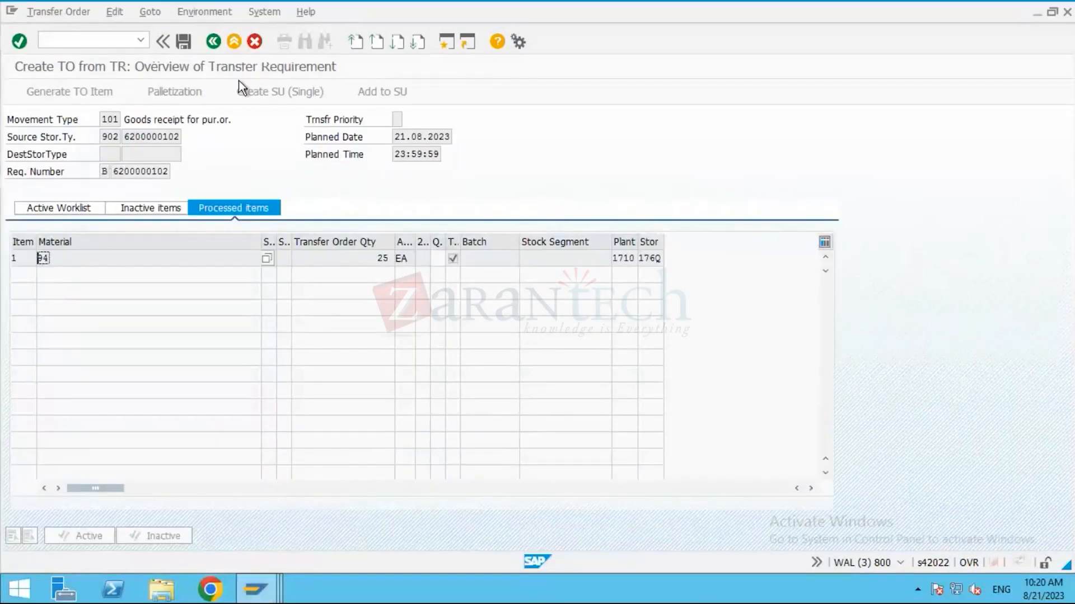
left_click(234, 42)
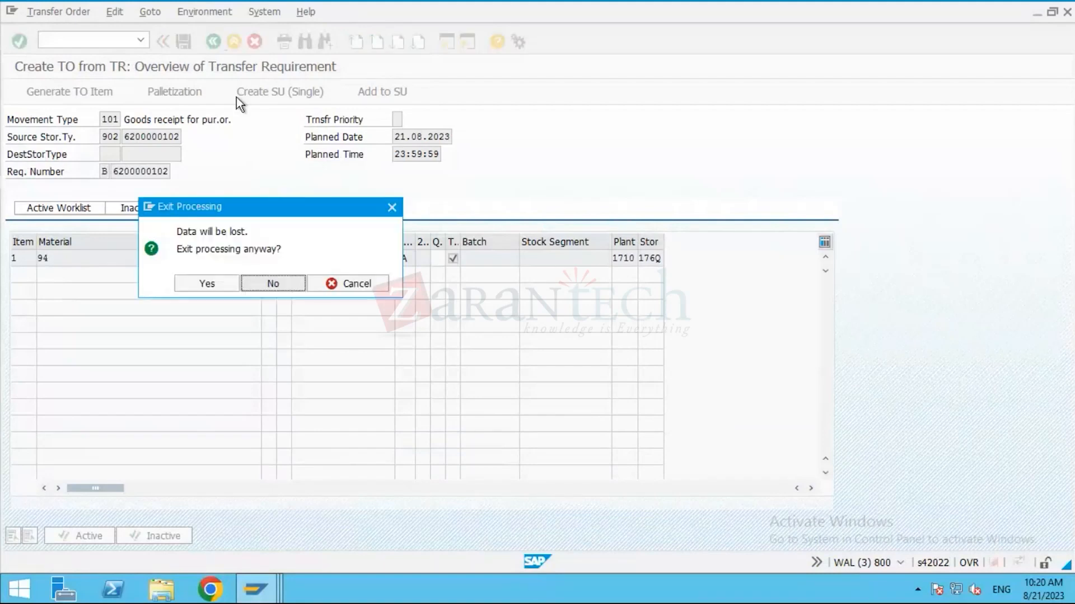
left_click(280, 284)
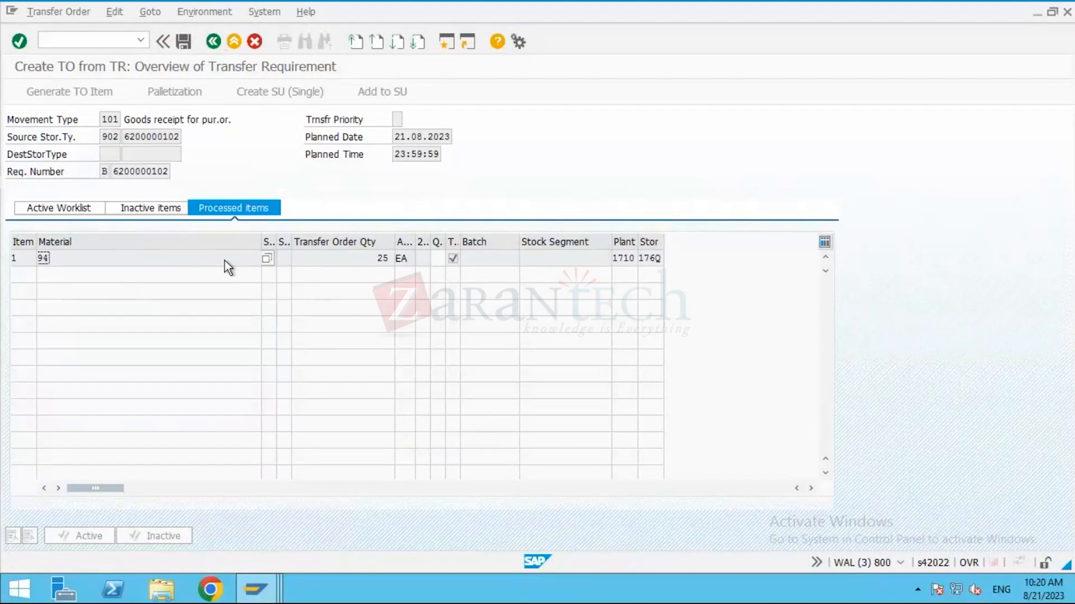
Look through the requirement's active, inactive and processed items, and leave the overview without saving the generated item.
left_click(66, 208)
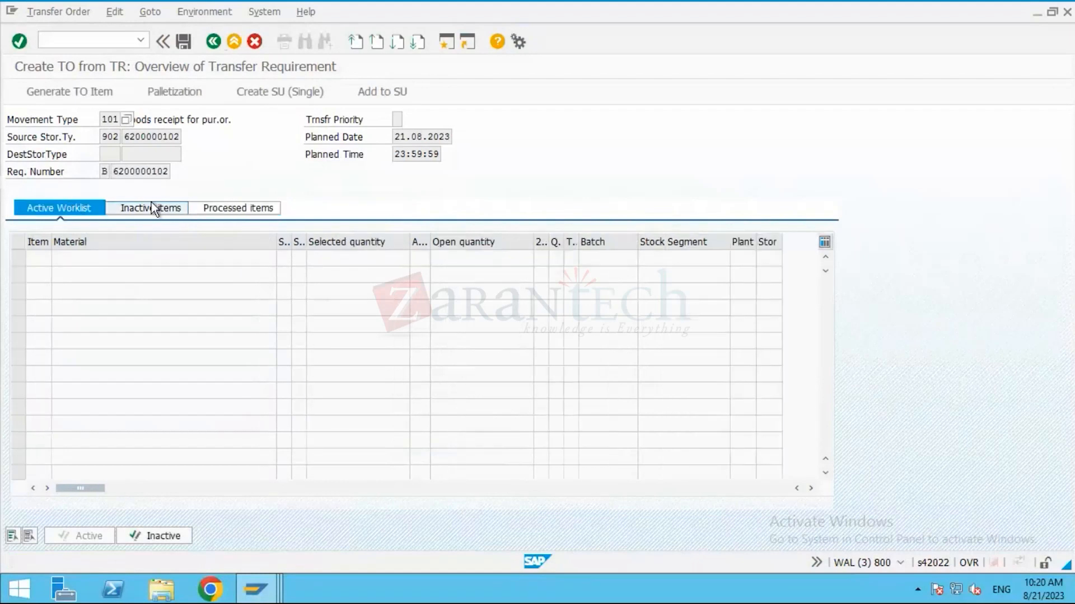
left_click(153, 209)
left_click(220, 210)
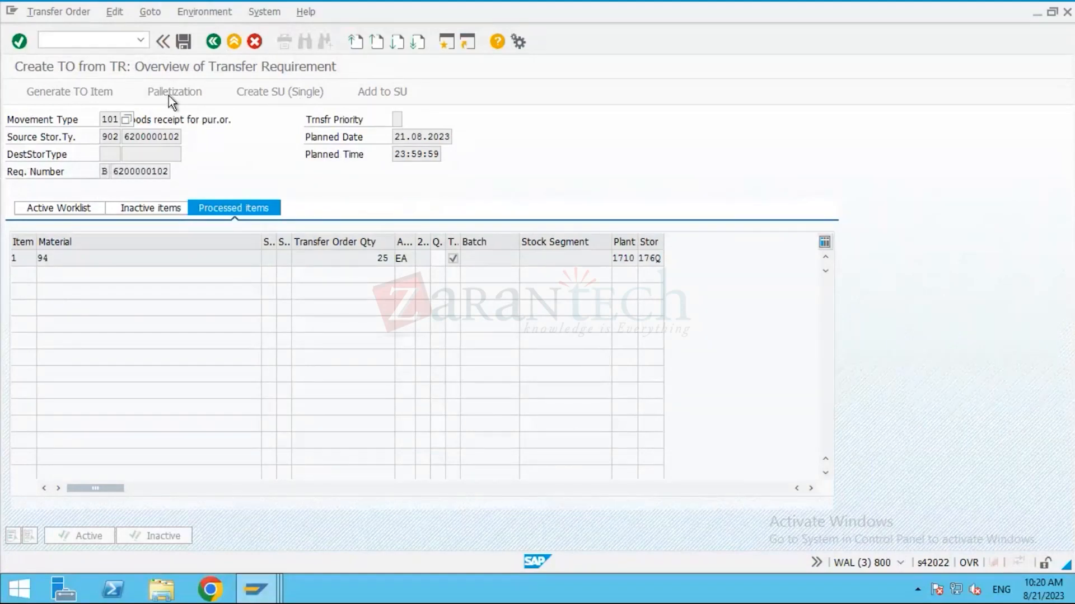
left_click(212, 41)
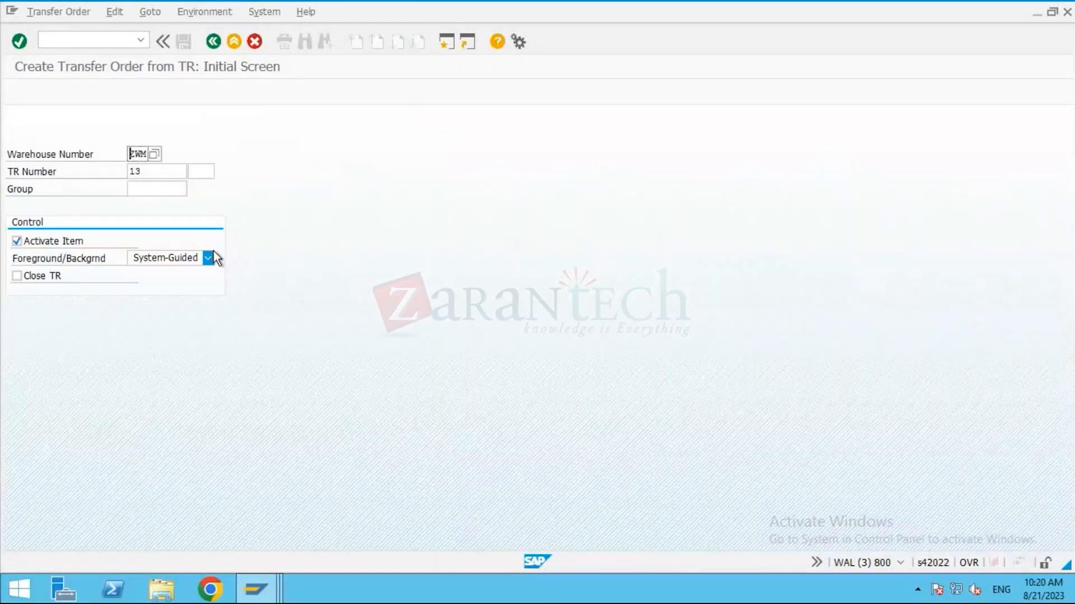
Reopen transfer requirement 13 and generate its item with destination storage type 001, section 001 and bin TCS-01-B.
key("Return")
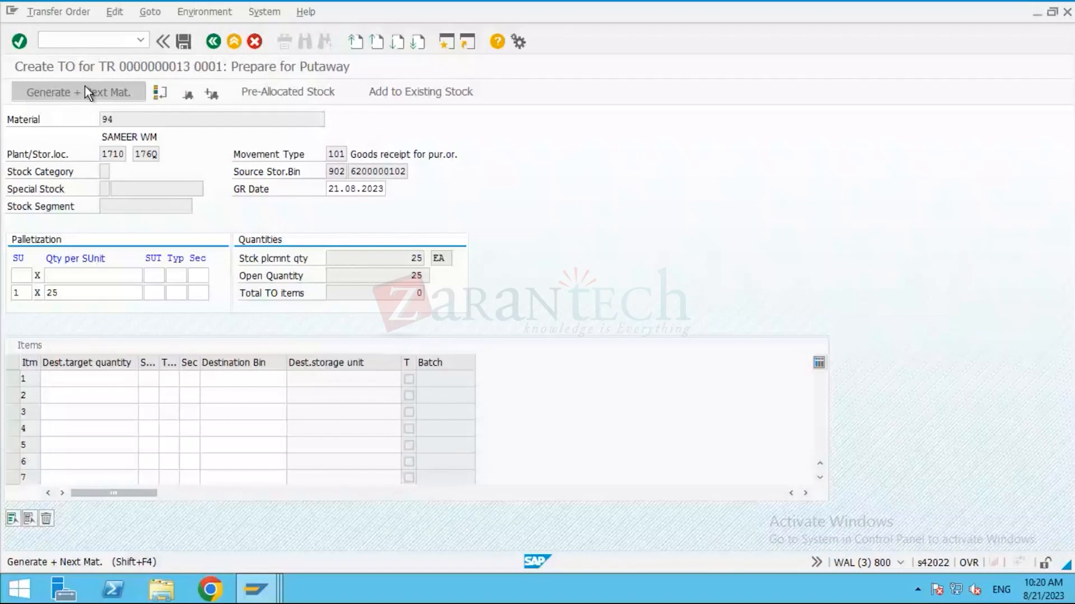
left_click(86, 93)
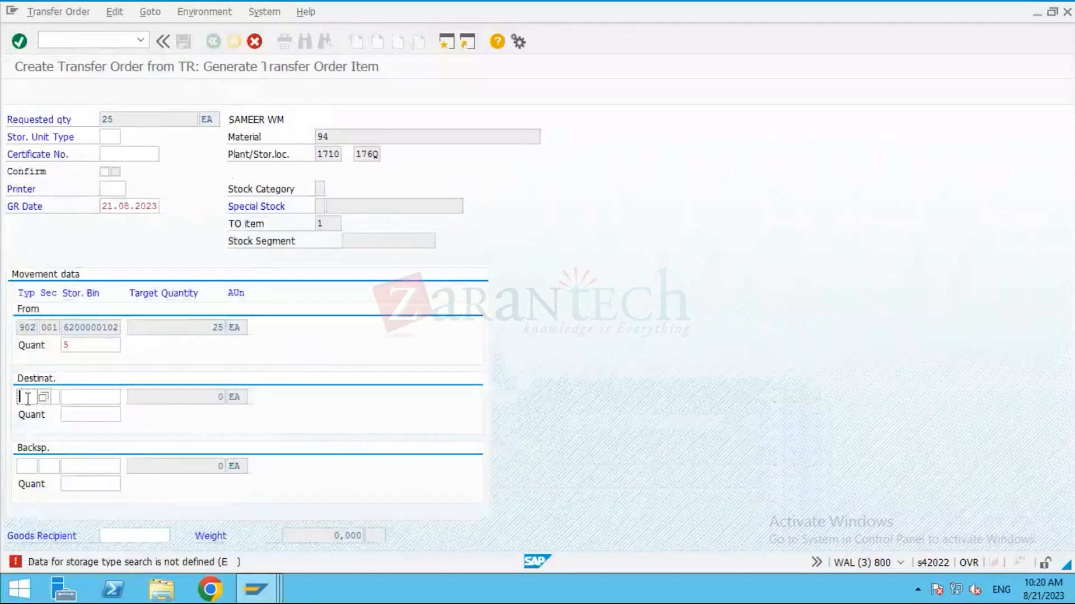
type("001")
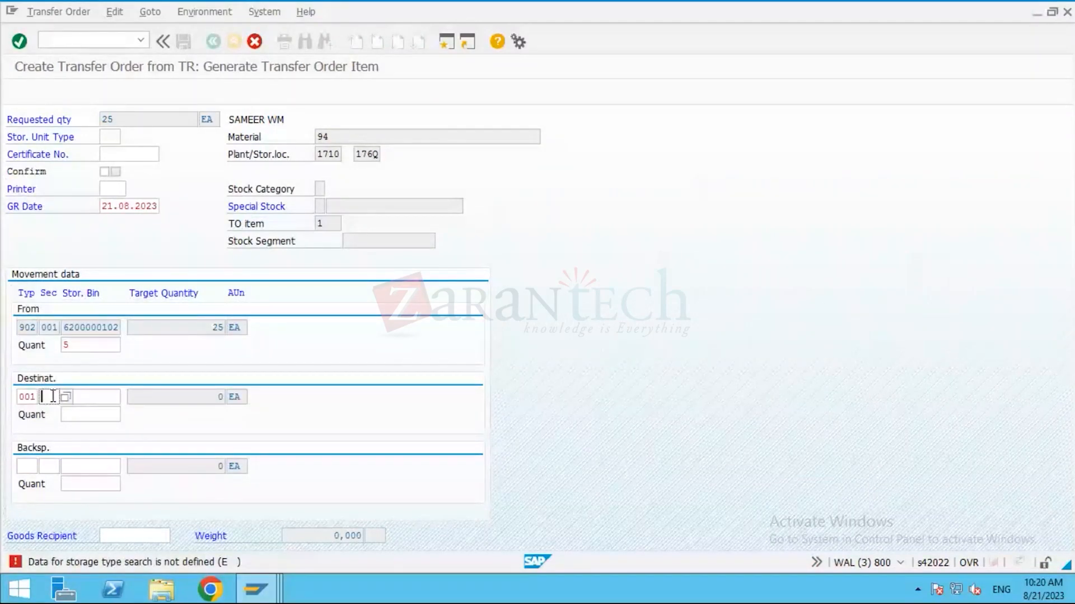
type("001TCS-01-B")
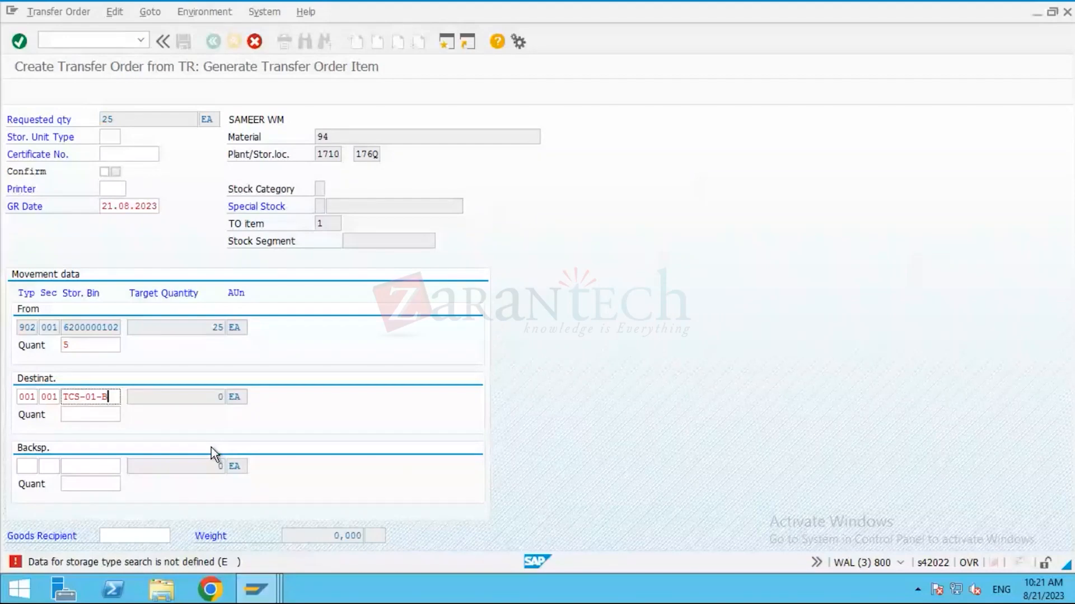
key("Return")
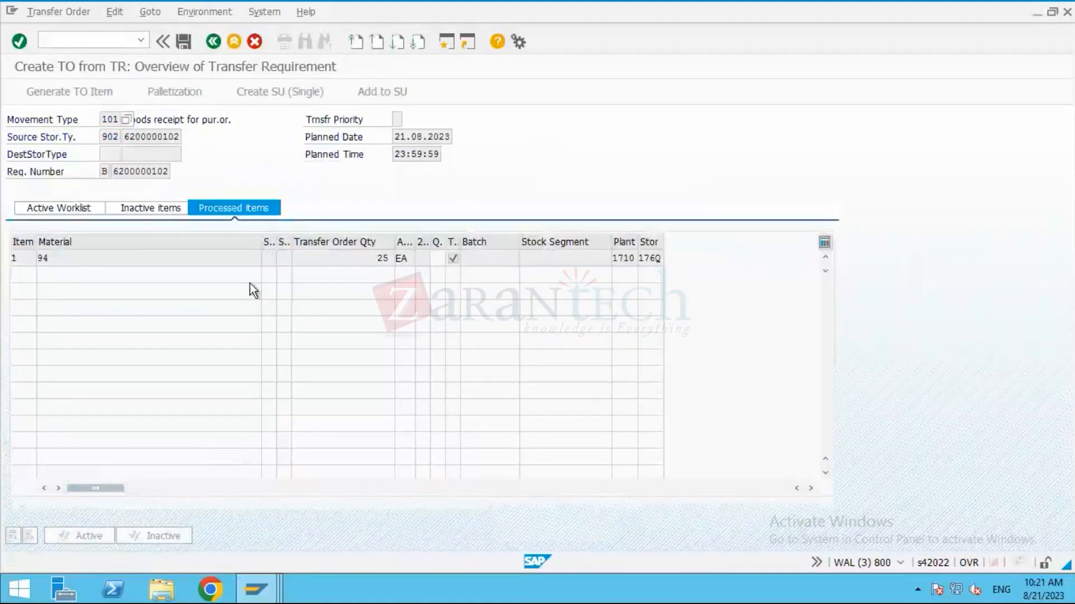
Check the active and inactive lists again and select material 94 among the processed items.
left_click(59, 208)
left_click(148, 210)
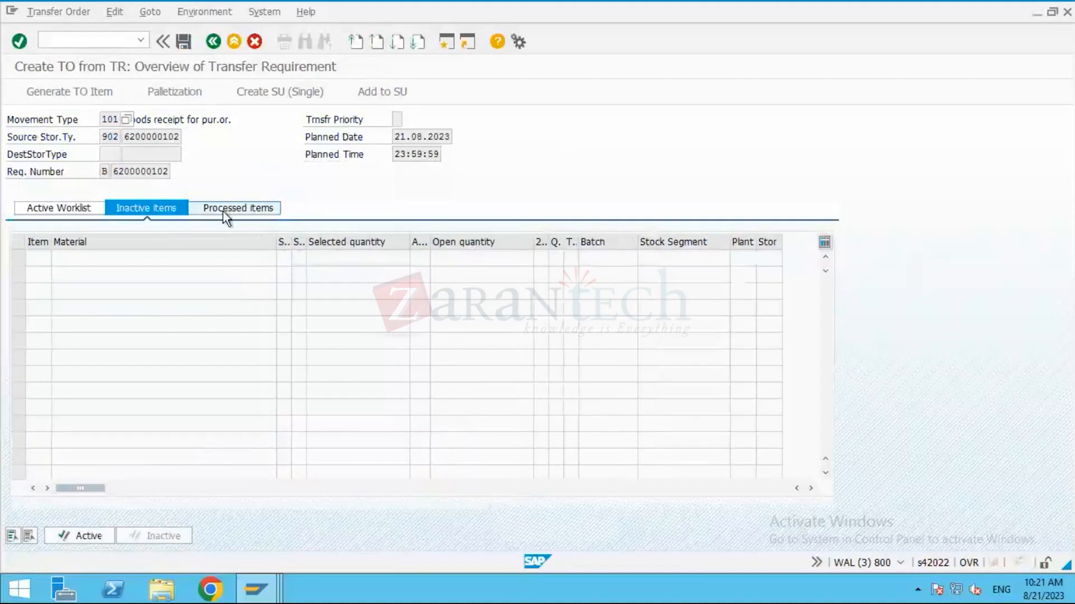
left_click(224, 210)
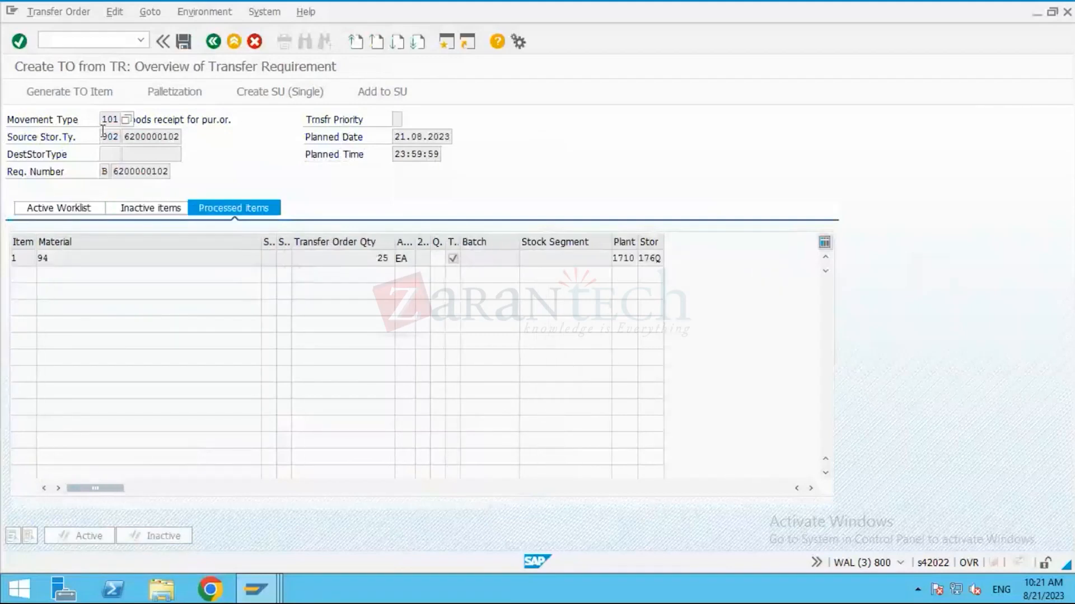
left_click(223, 258)
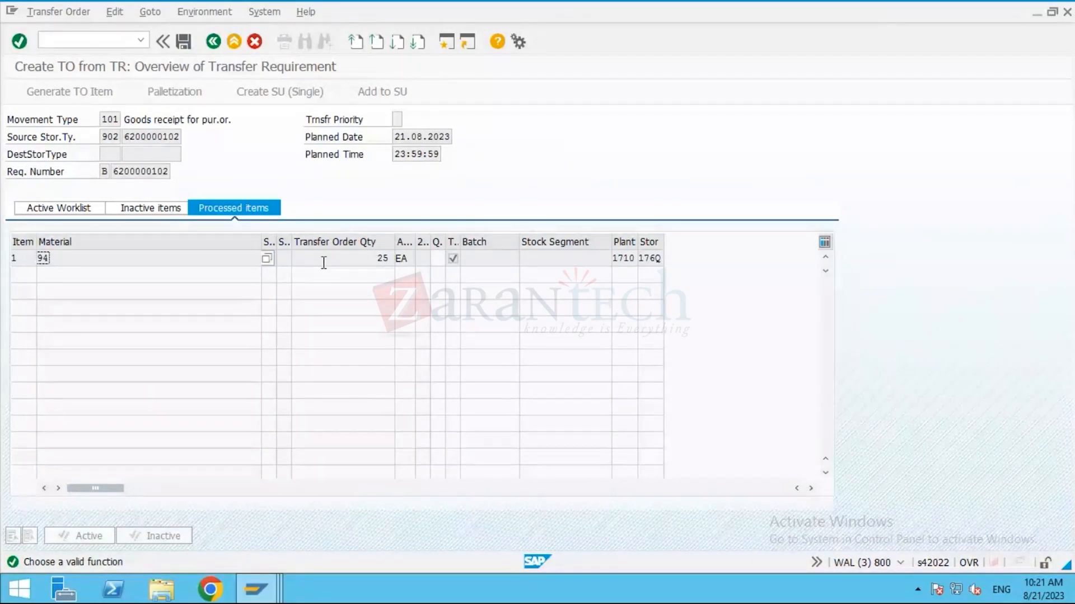
Save the transfer order for material 94 from transfer requirement 13 and open the transfer order display.
left_click(352, 261)
left_click(178, 43)
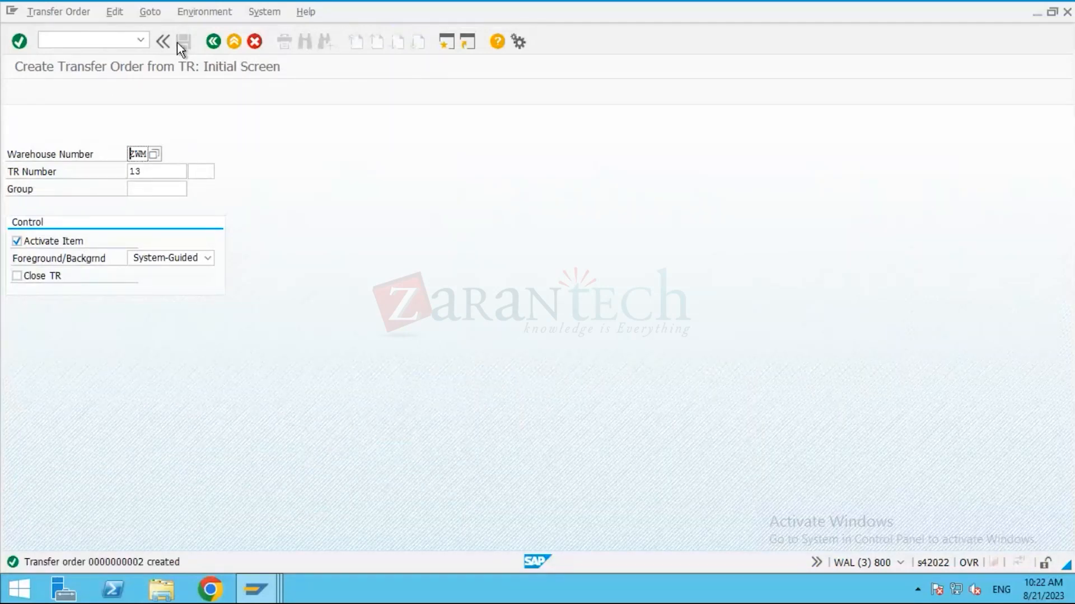
left_click(71, 11)
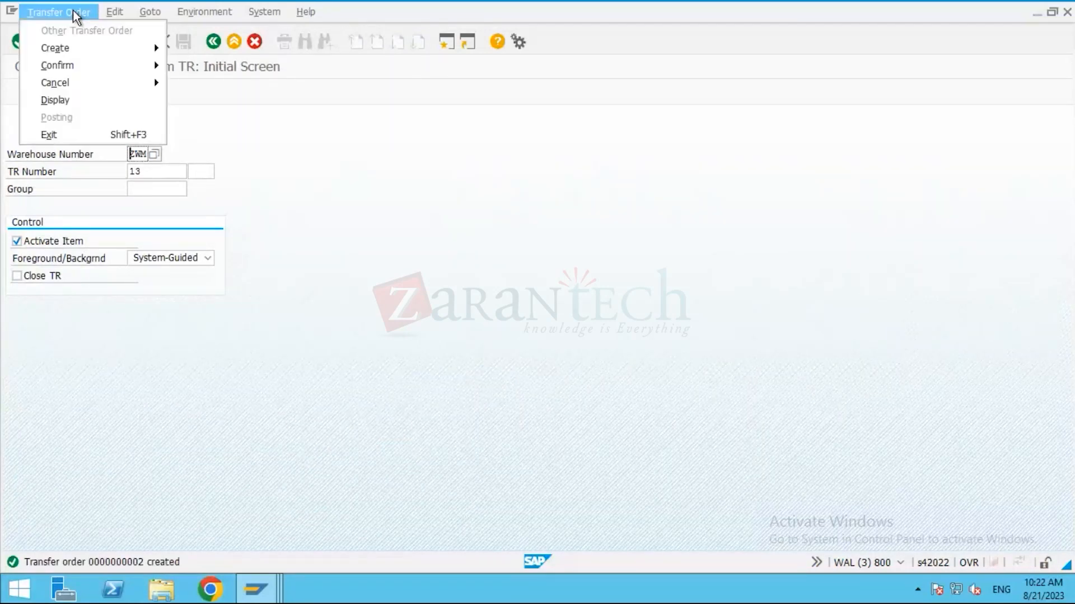
left_click(89, 101)
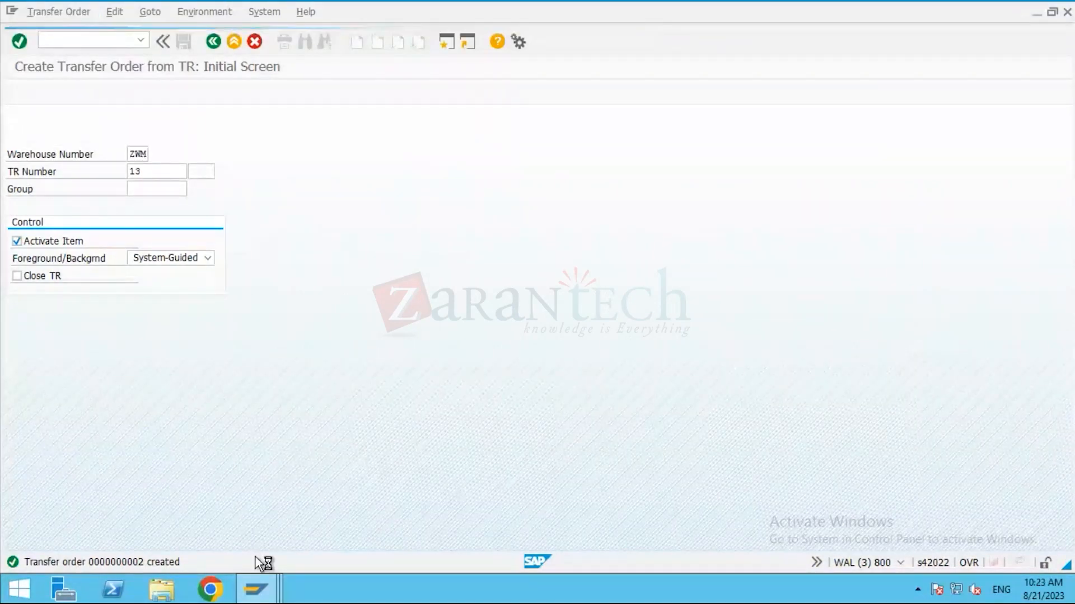
Switch to the session with the storage bin display for TCS-01-B in storage type 001.
left_click(256, 589)
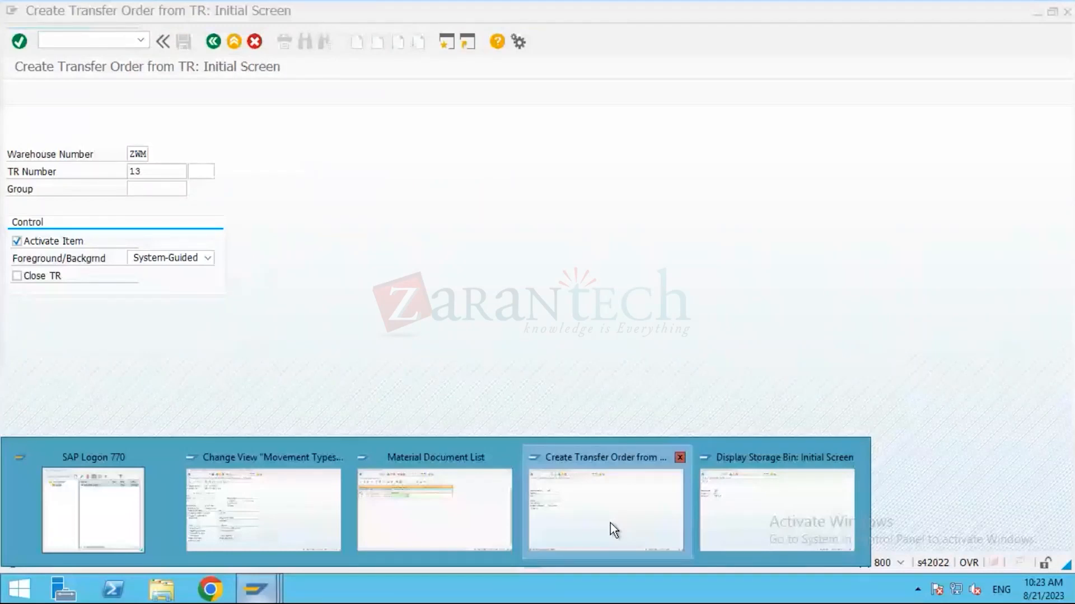
left_click(777, 510)
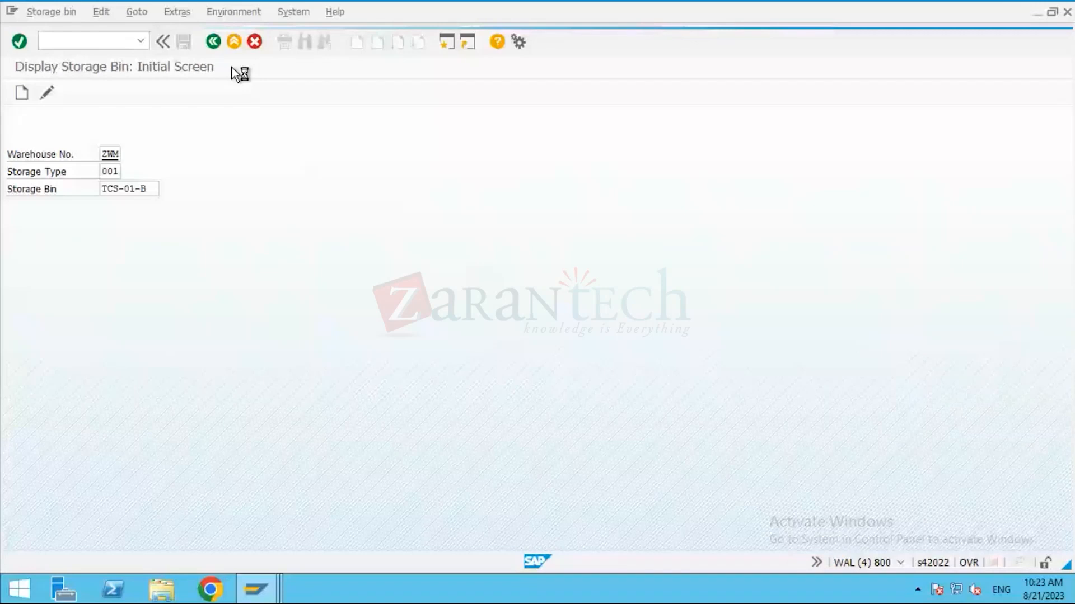
key("alt+Tab")
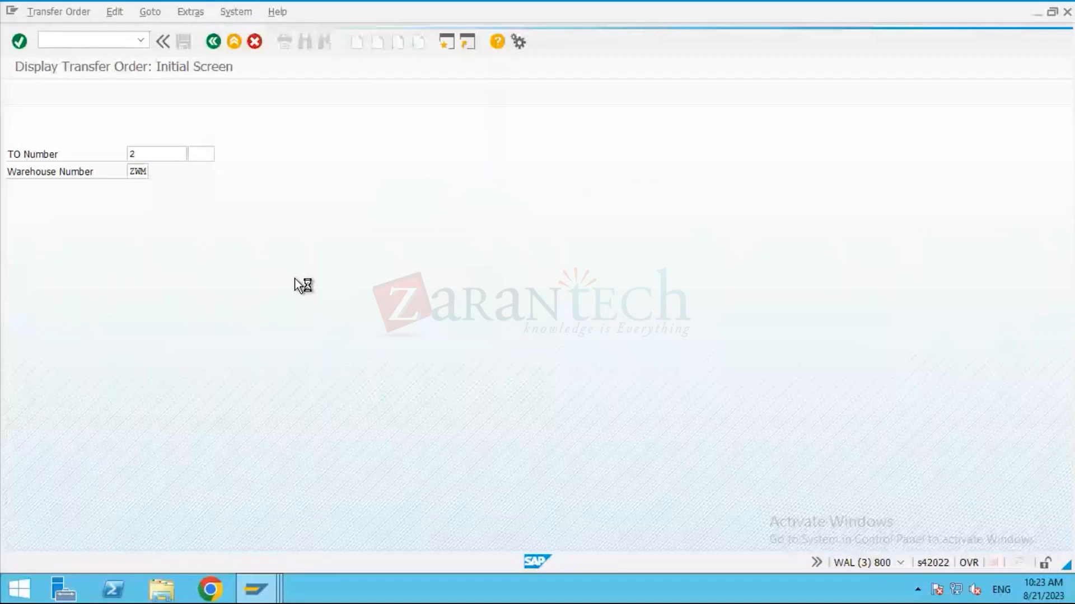
left_click(256, 590)
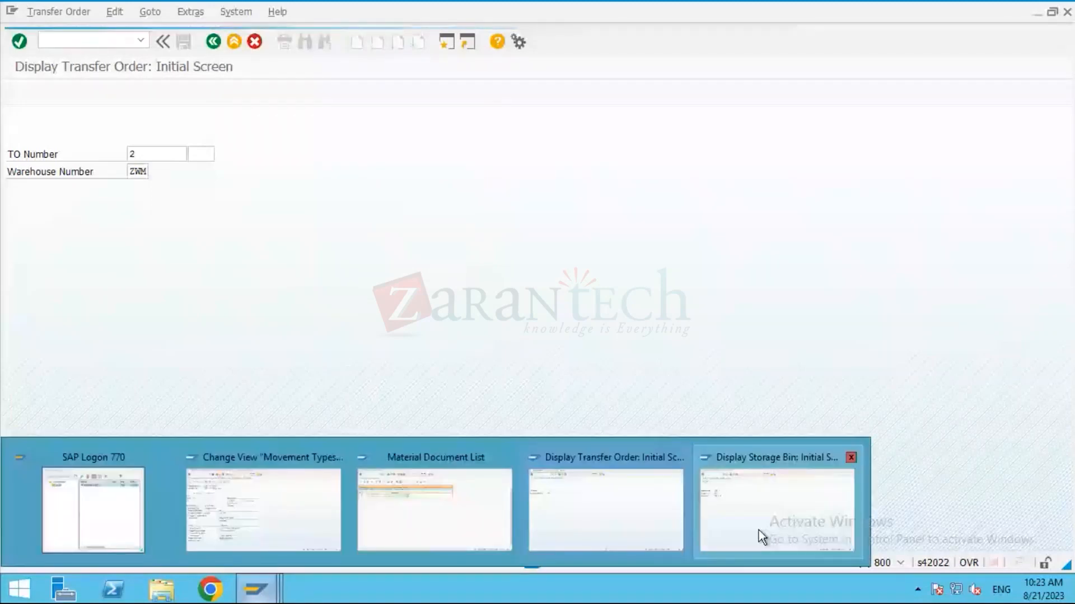
left_click(758, 529)
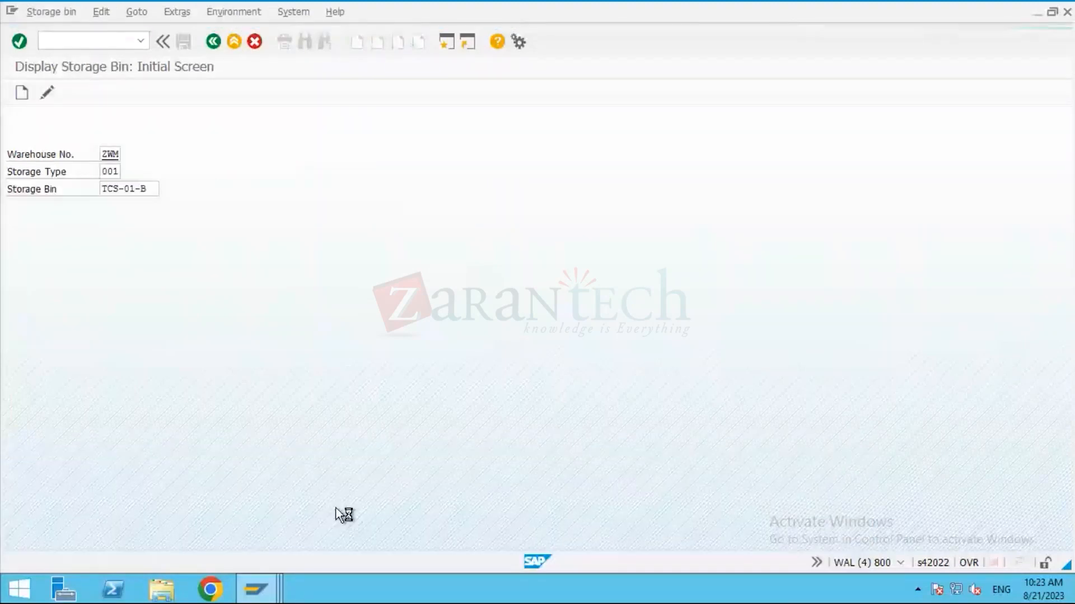
Return to the transfer order display session and show the item list of the new transfer order in warehouse ZWM.
left_click(256, 589)
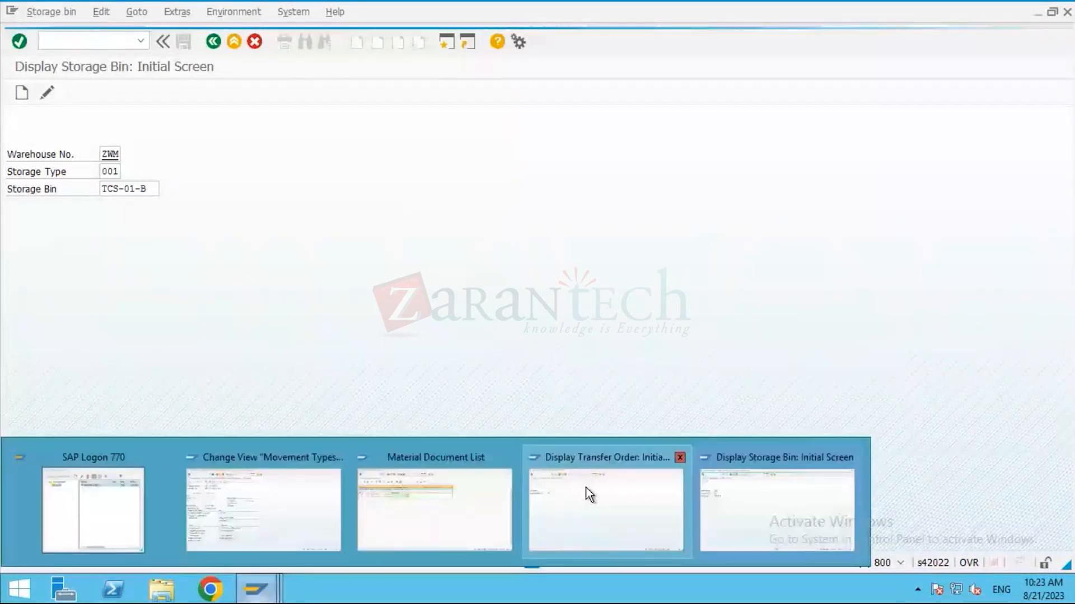
left_click(589, 495)
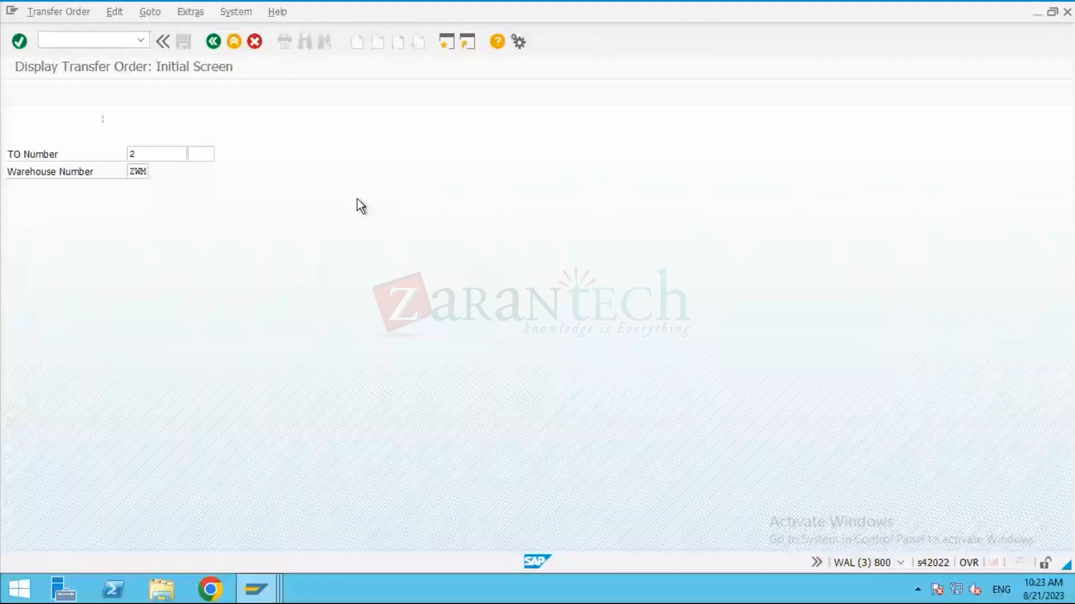
key("Return")
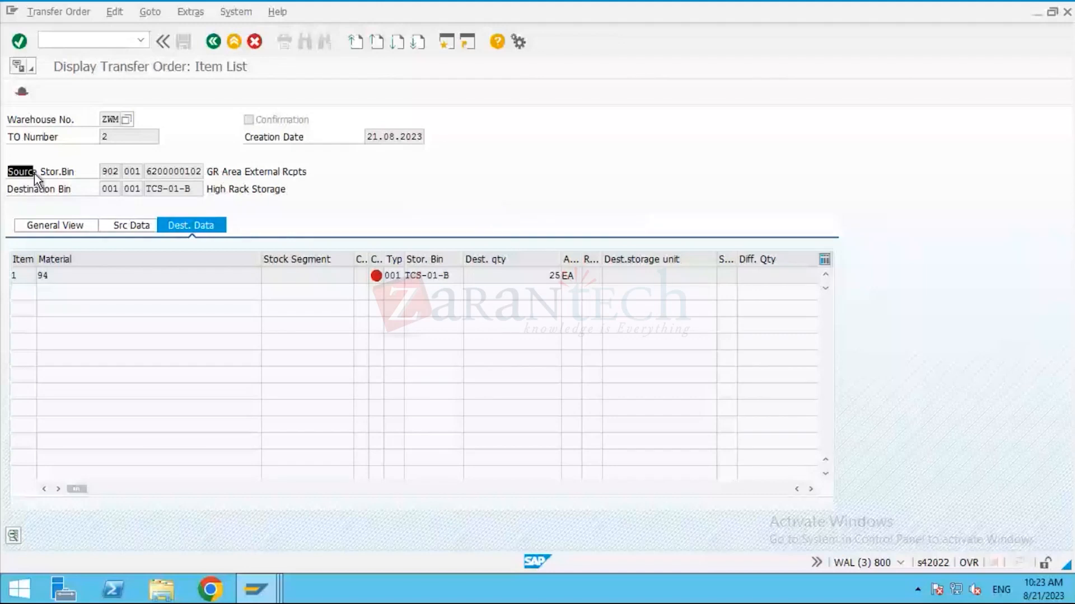
Examine the source storage bin and destination bin of transfer order 2 and its item's confirmation status.
mouse_move(78, 192)
left_mouse_down()
mouse_move(107, 193)
mouse_move(92, 198)
left_mouse_up()
left_click(104, 188)
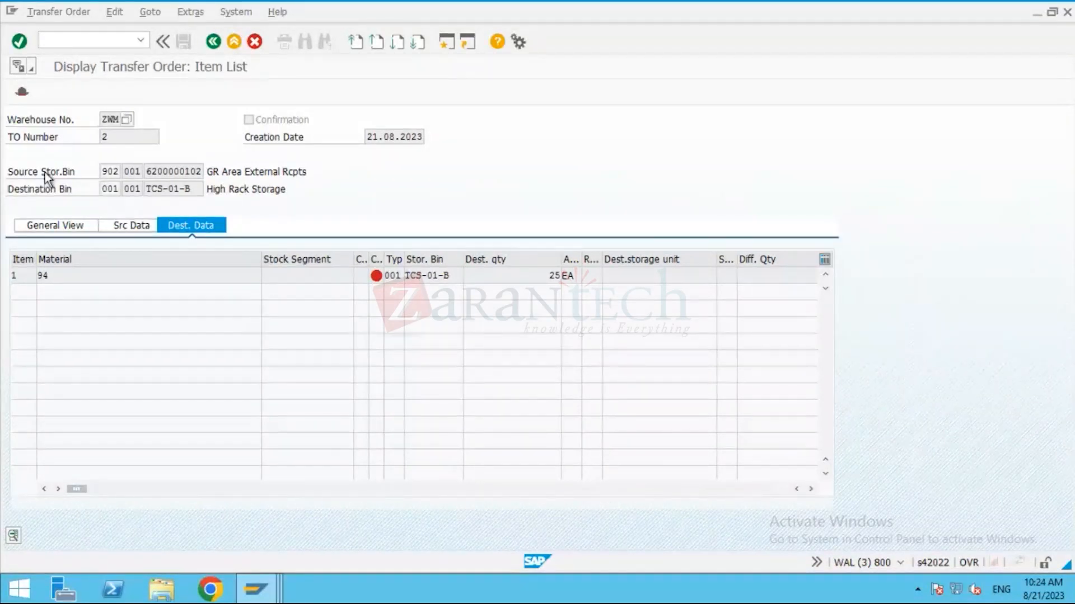
left_click_drag(16, 175, 89, 180)
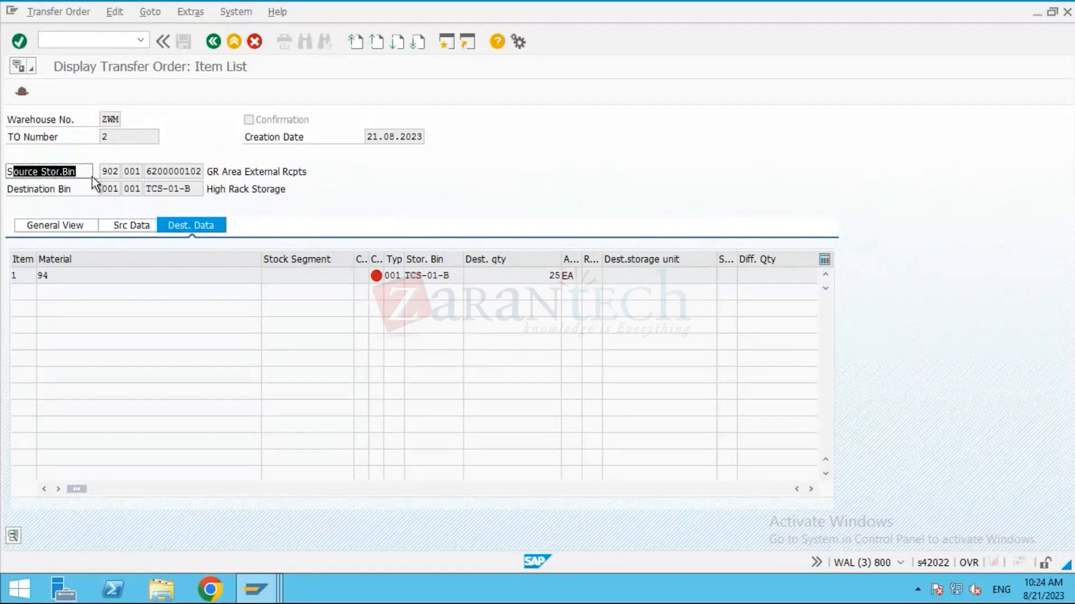
left_click(92, 176)
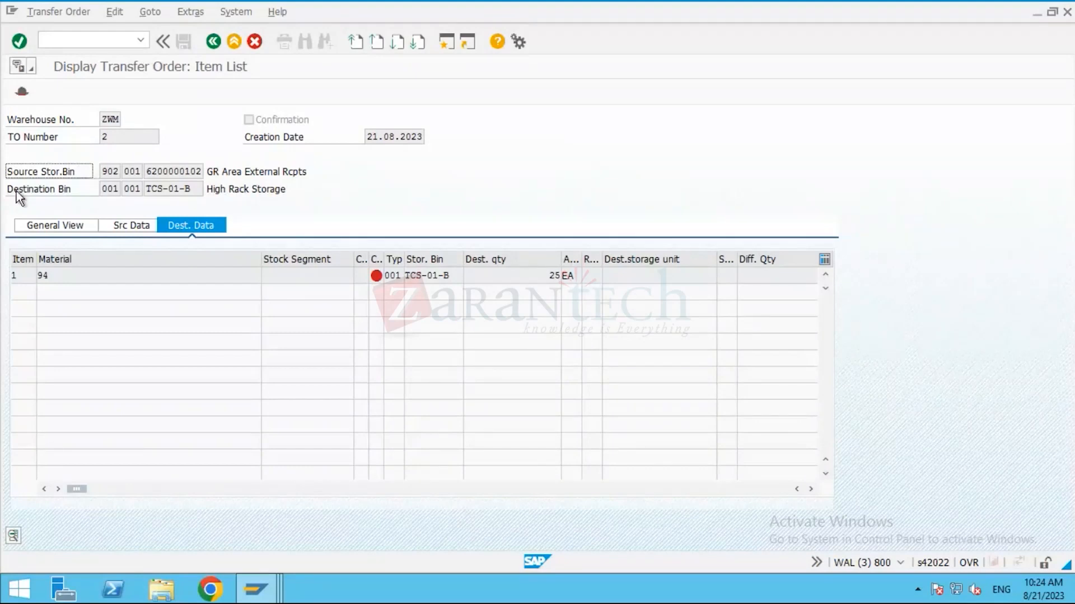
left_click_drag(75, 193, 12, 179)
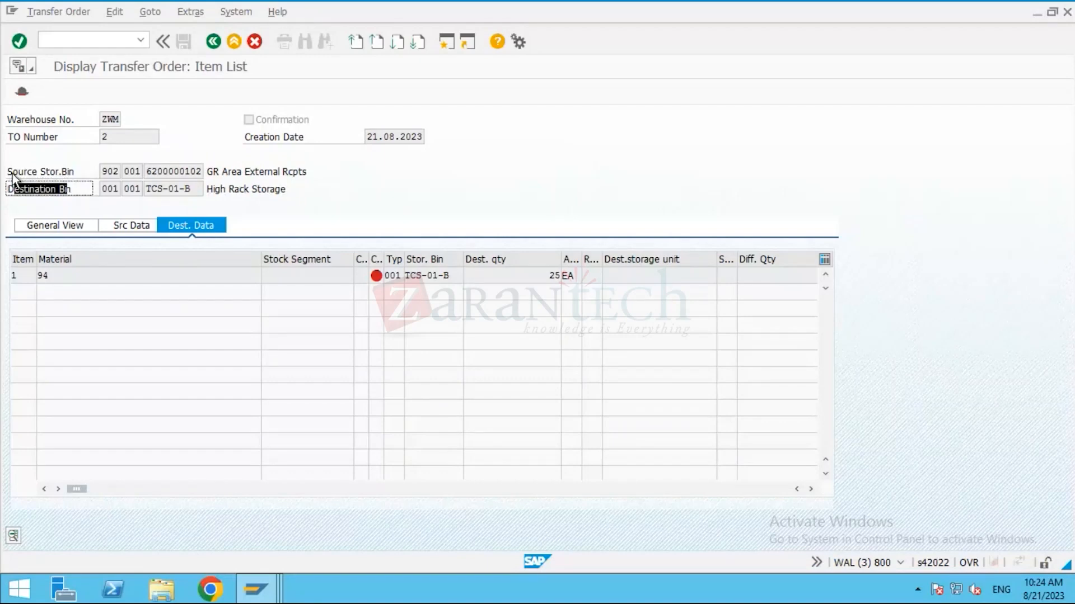
left_click(54, 179)
left_click(54, 175)
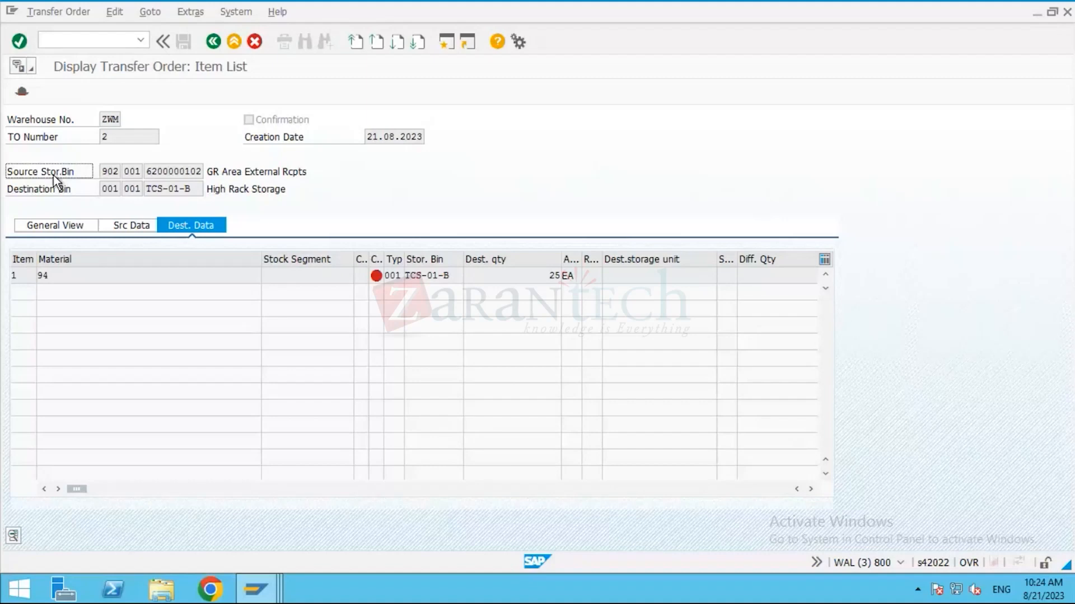
left_click_drag(102, 172, 123, 172)
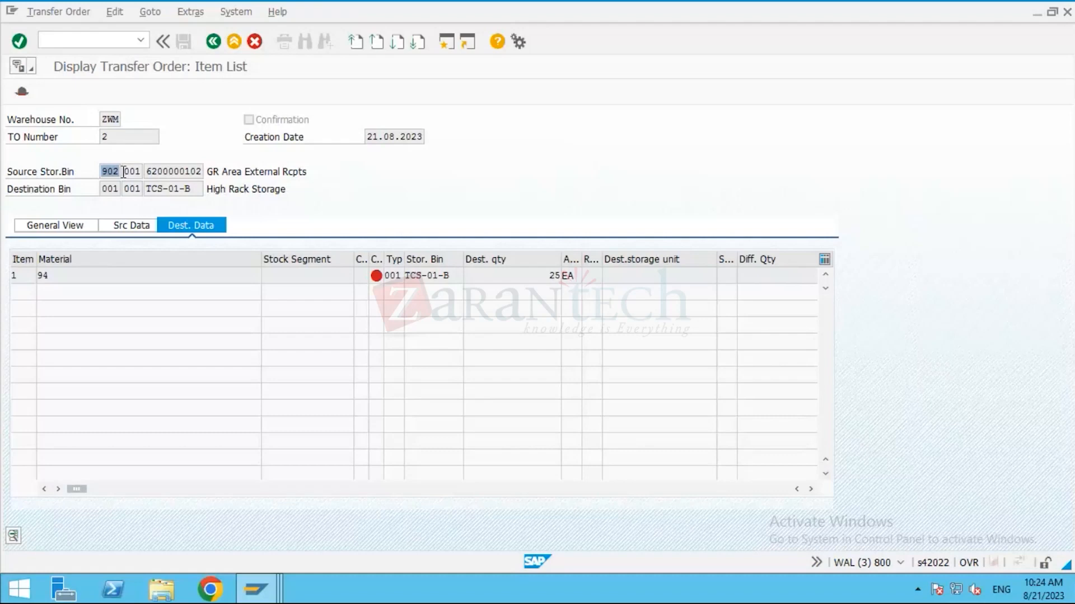
left_click_drag(101, 189, 198, 191)
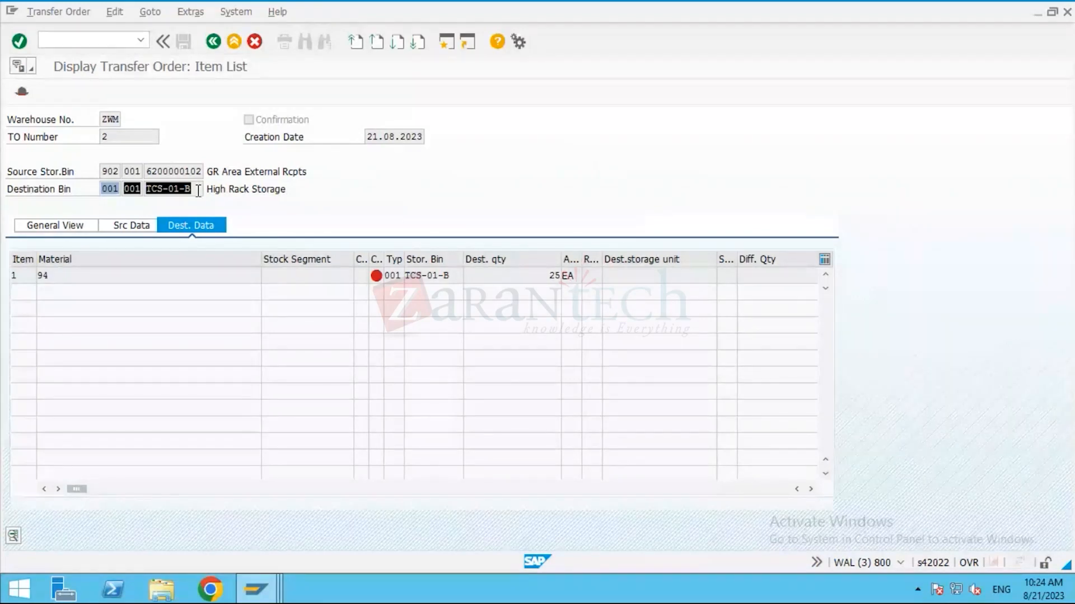
left_click(198, 284)
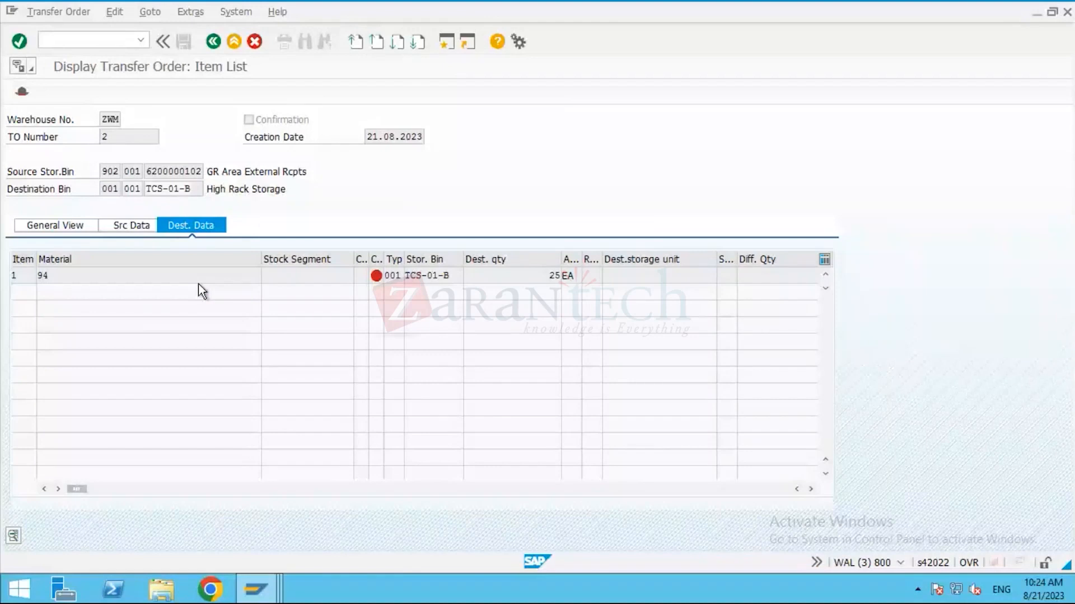
mouse_move(377, 278)
left_click_drag(103, 171, 121, 171)
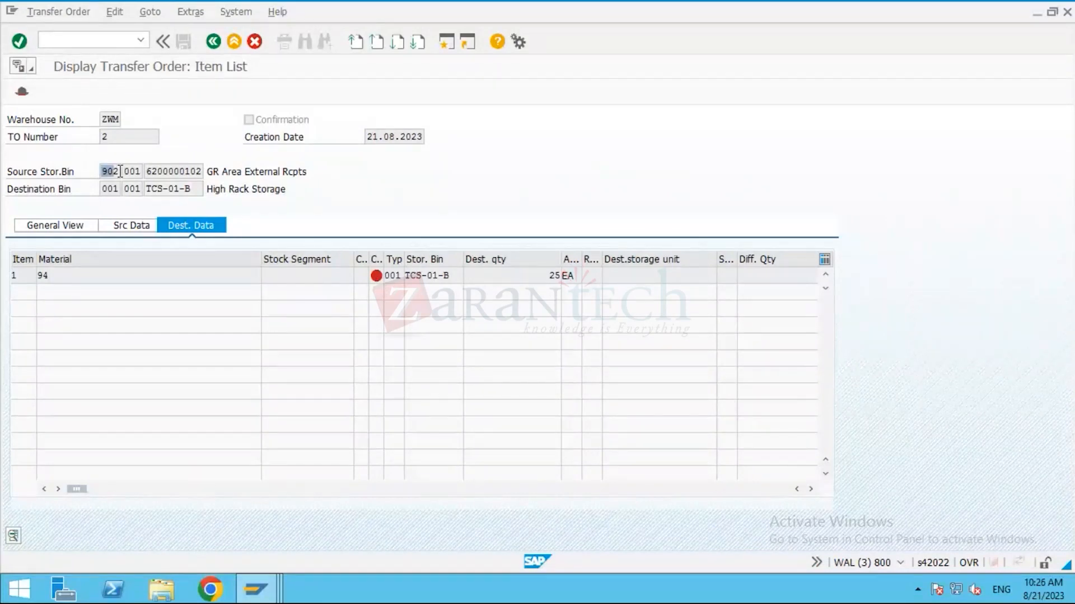
left_click(150, 191)
Switch to the SAP WM TCS.xlsx workbook in Excel and fill cells S27:S30 inside the blue WM block yellow.
mouse_move(640, 7)
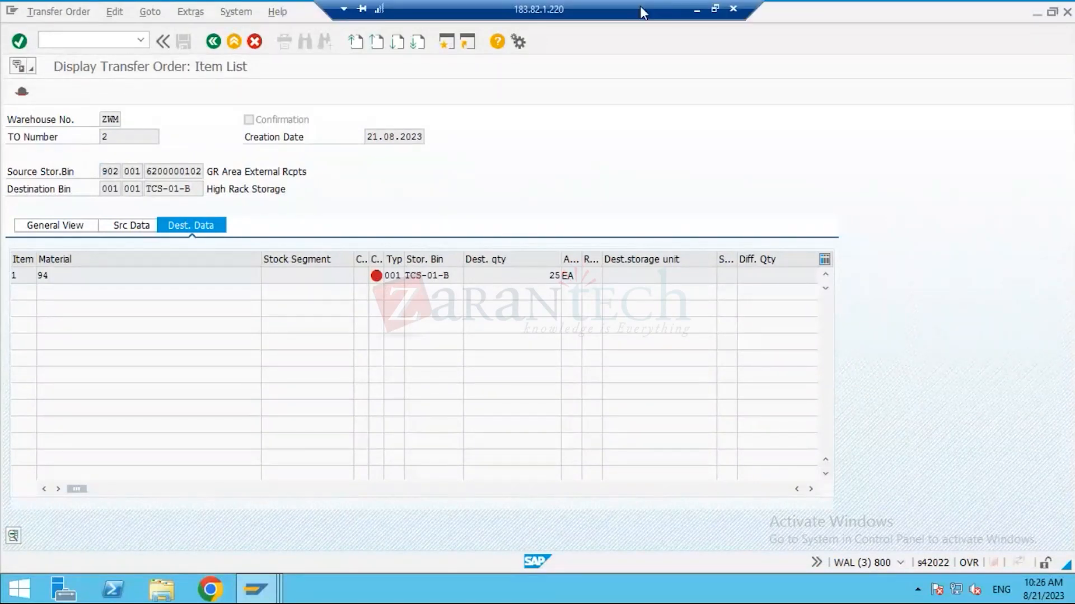
left_click(697, 10)
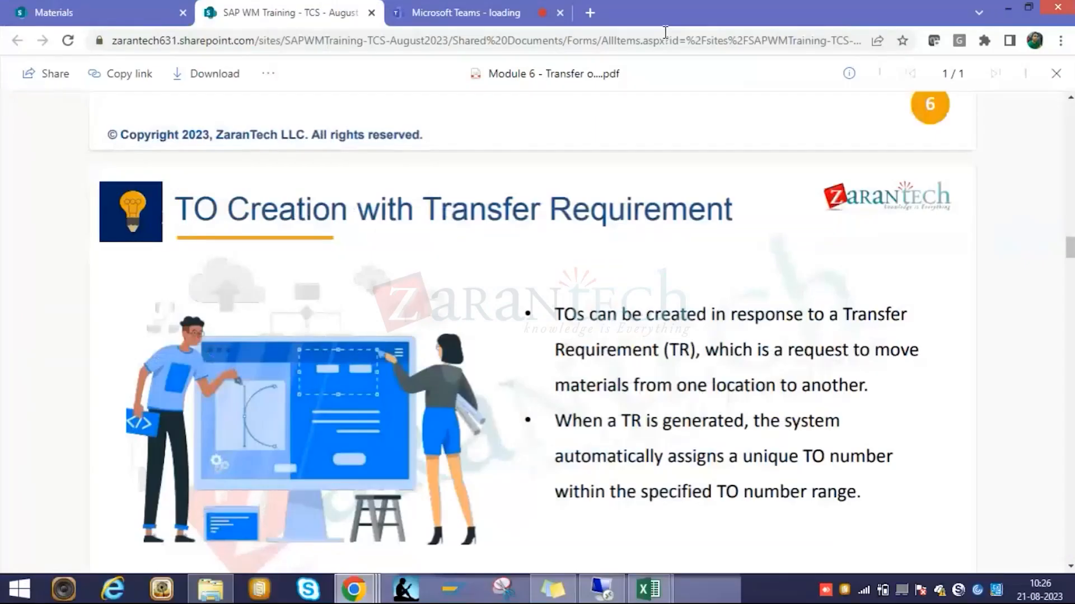
left_click(649, 589)
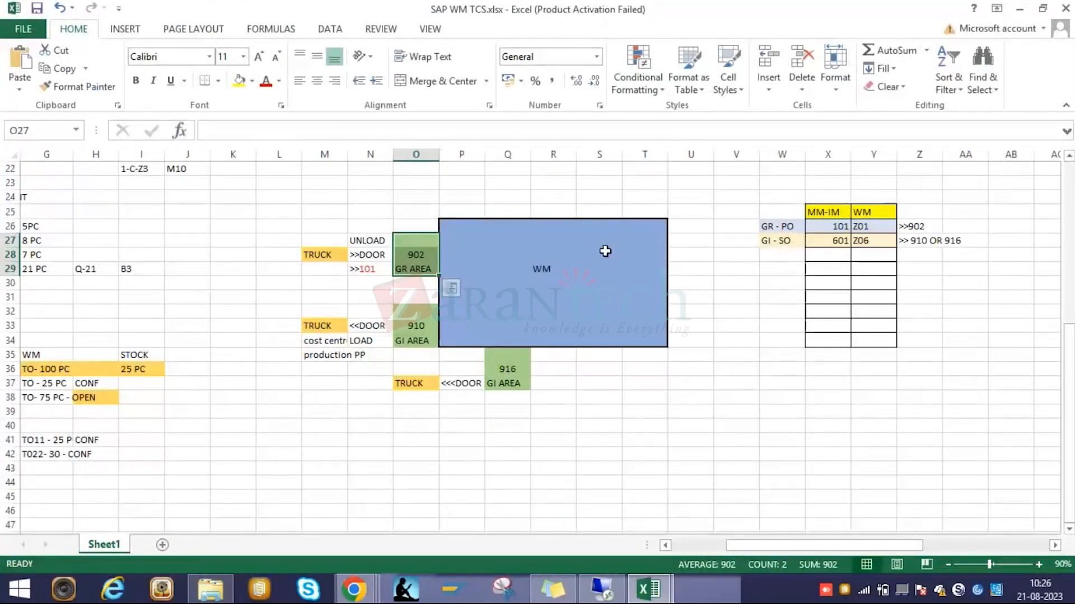
left_click_drag(605, 251, 607, 281)
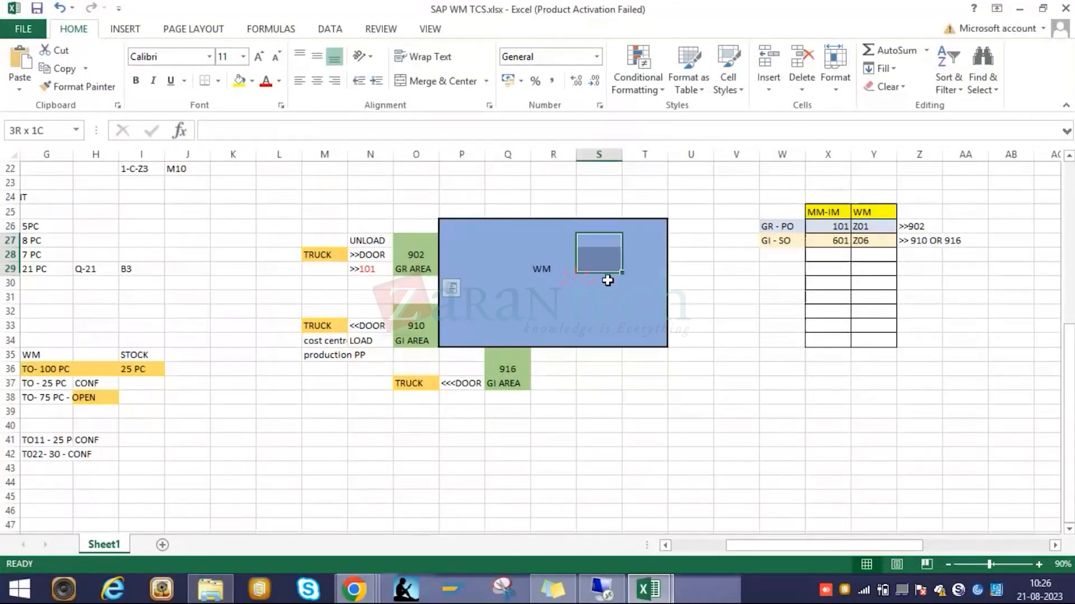
left_click(240, 80)
Enter 001 - HIGH as text in cell S28 and widen column S to fit the label.
double_click(607, 257)
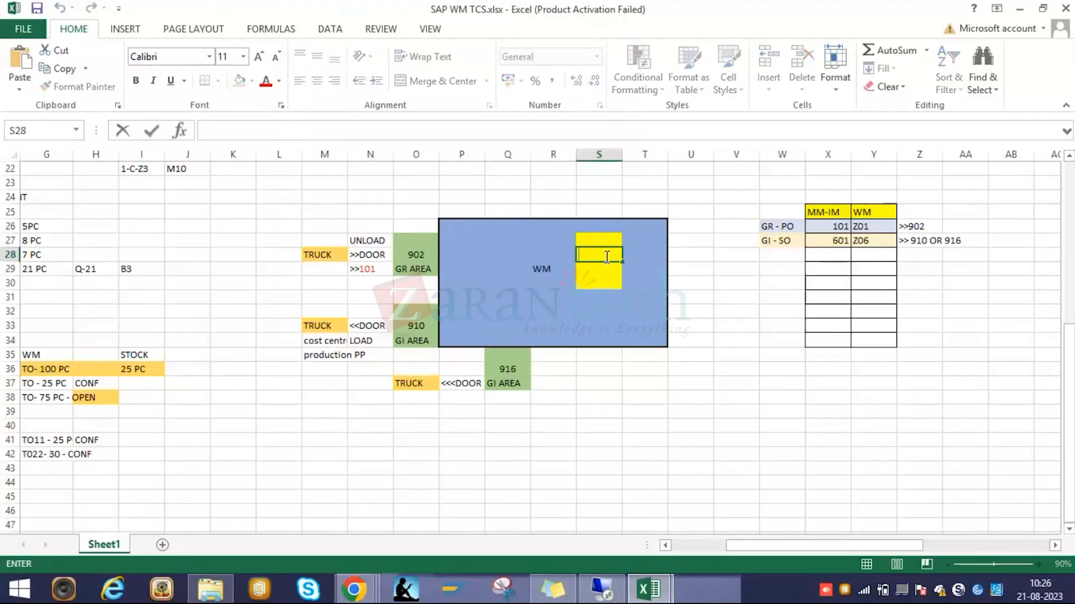
type("'001 - HIGH")
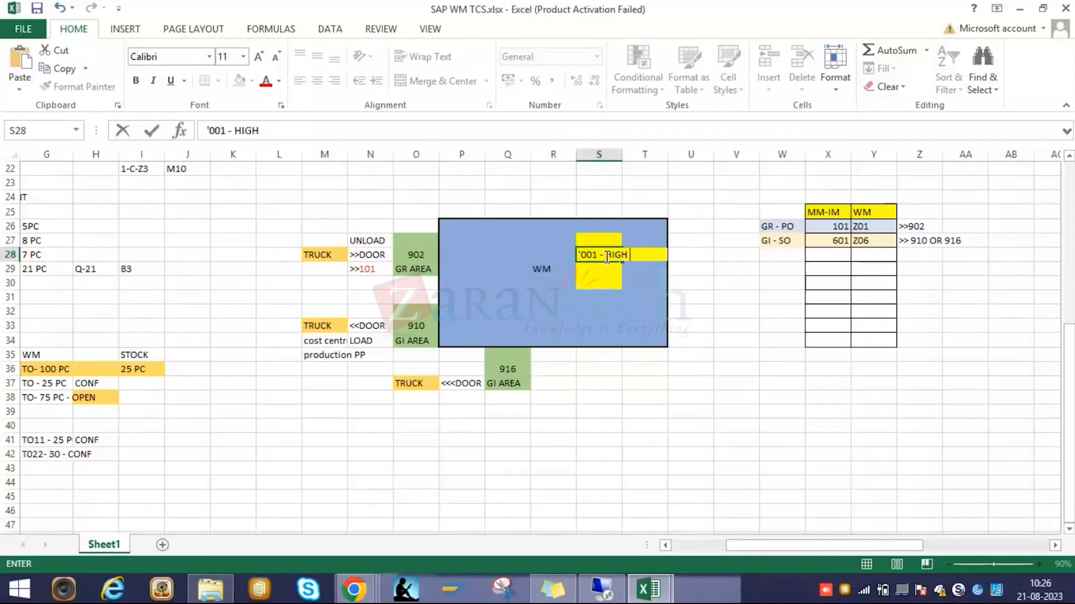
left_click(646, 328)
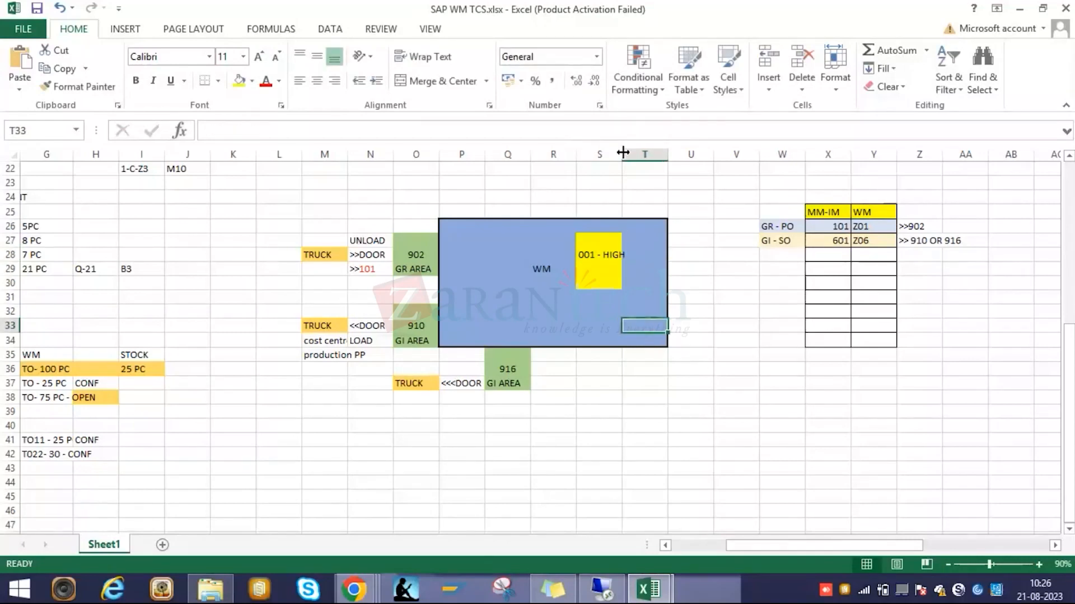
left_click_drag(622, 153, 626, 150)
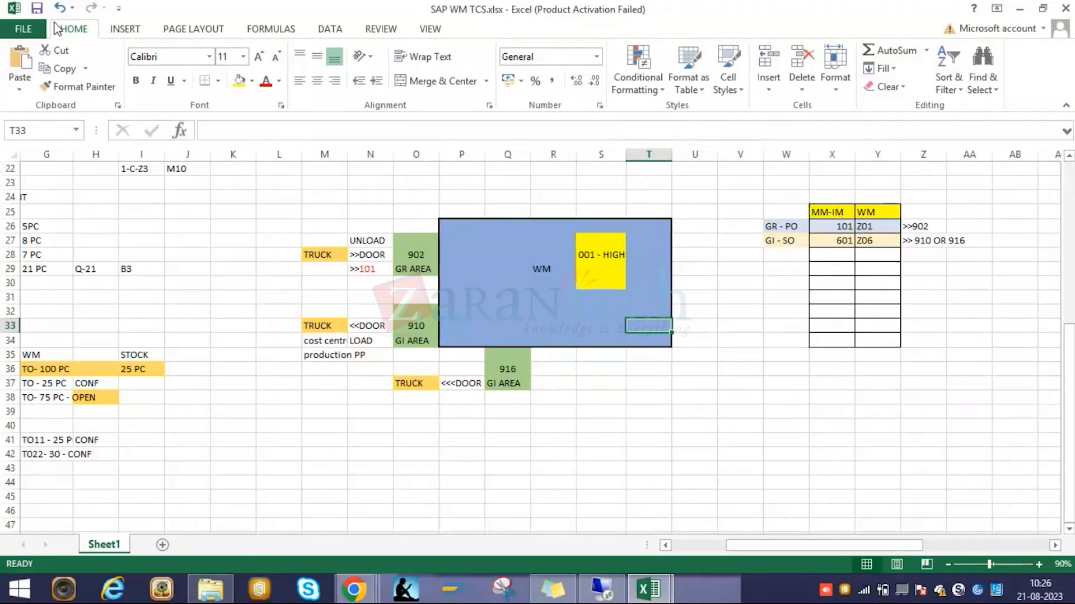
key("ctrl+c")
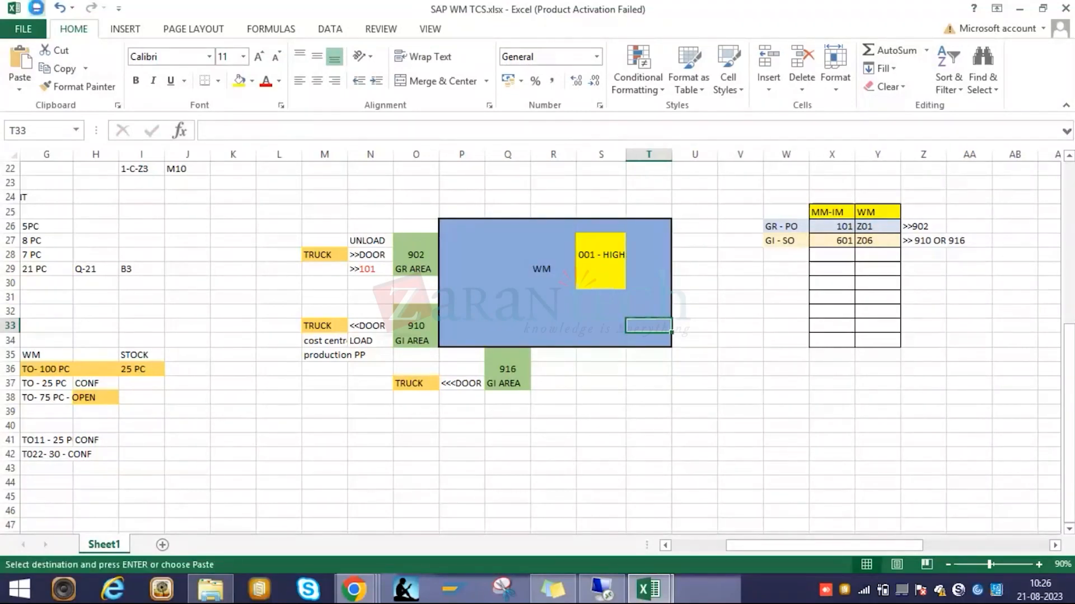
key("Escape")
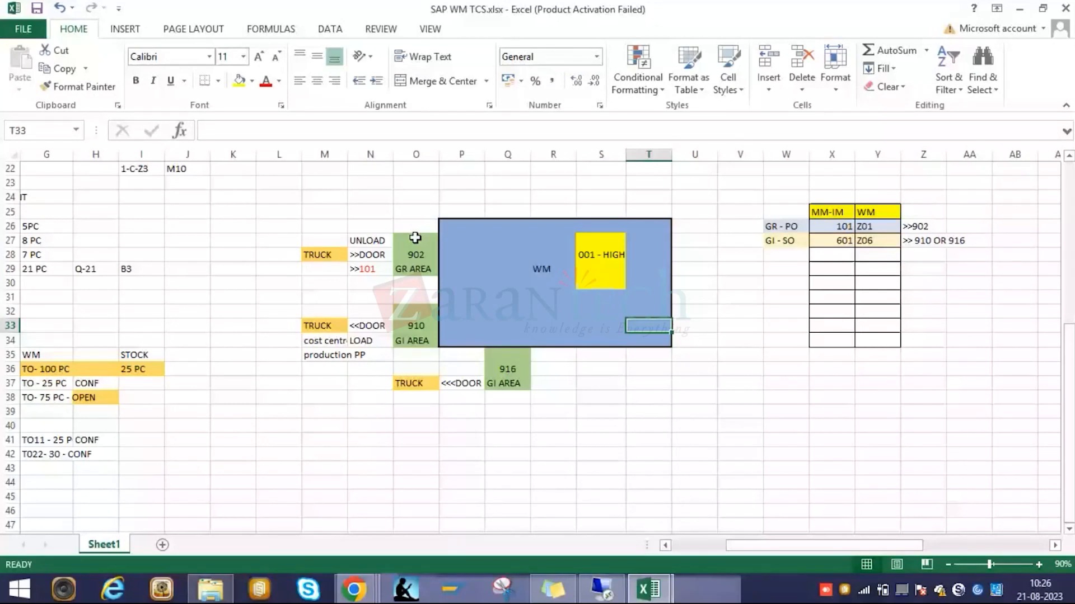
Compare the green 902 GR AREA block with the yellow 001 - HIGH block in the warehouse diagram.
left_click_drag(415, 238, 415, 269)
left_click(618, 240)
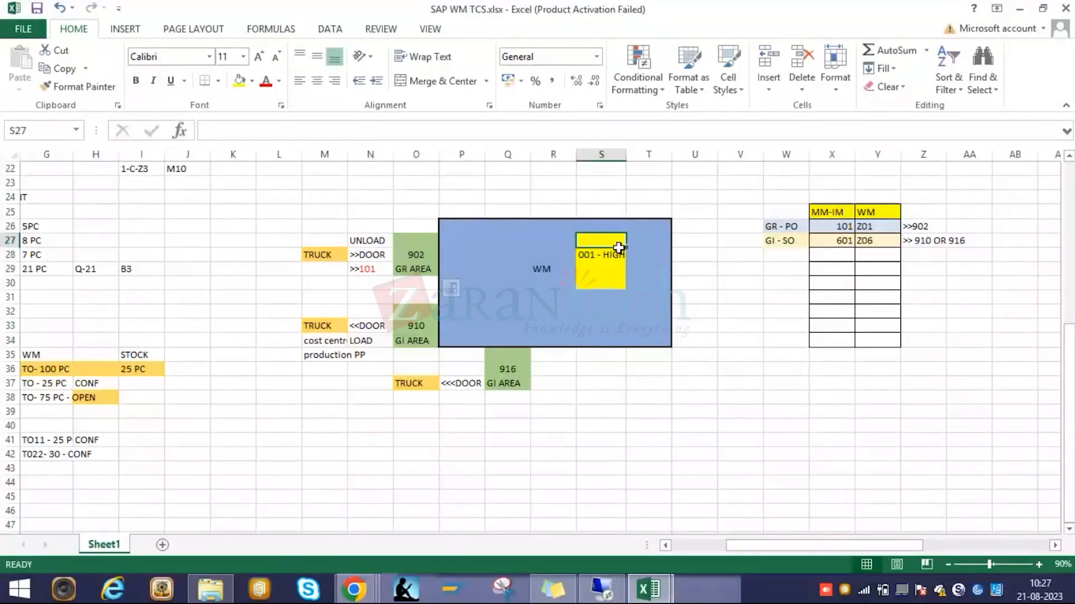
left_click_drag(617, 248, 617, 282)
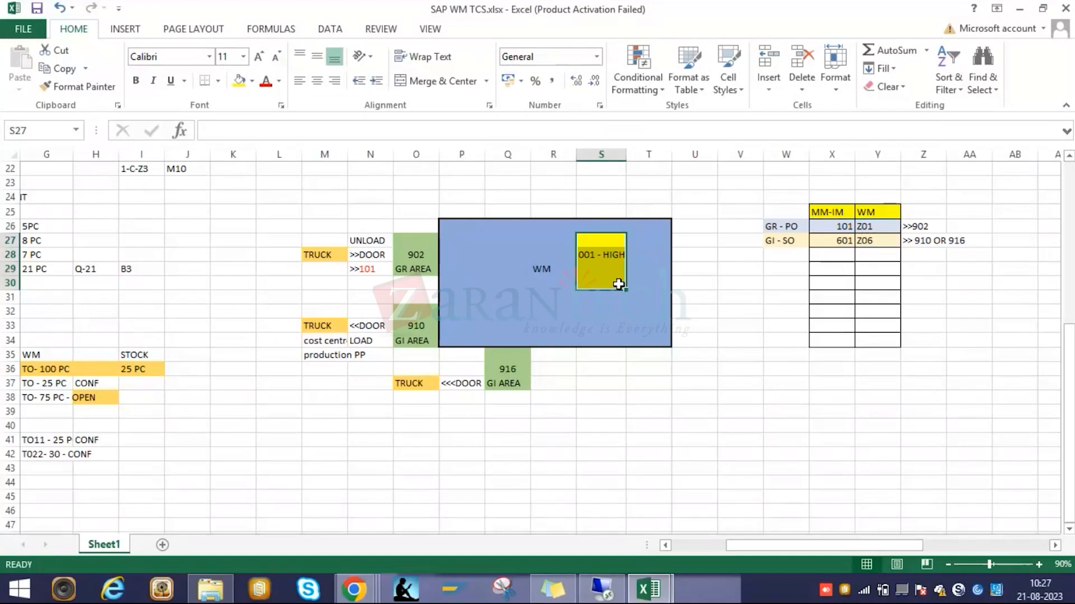
left_click(415, 257)
left_click(603, 253)
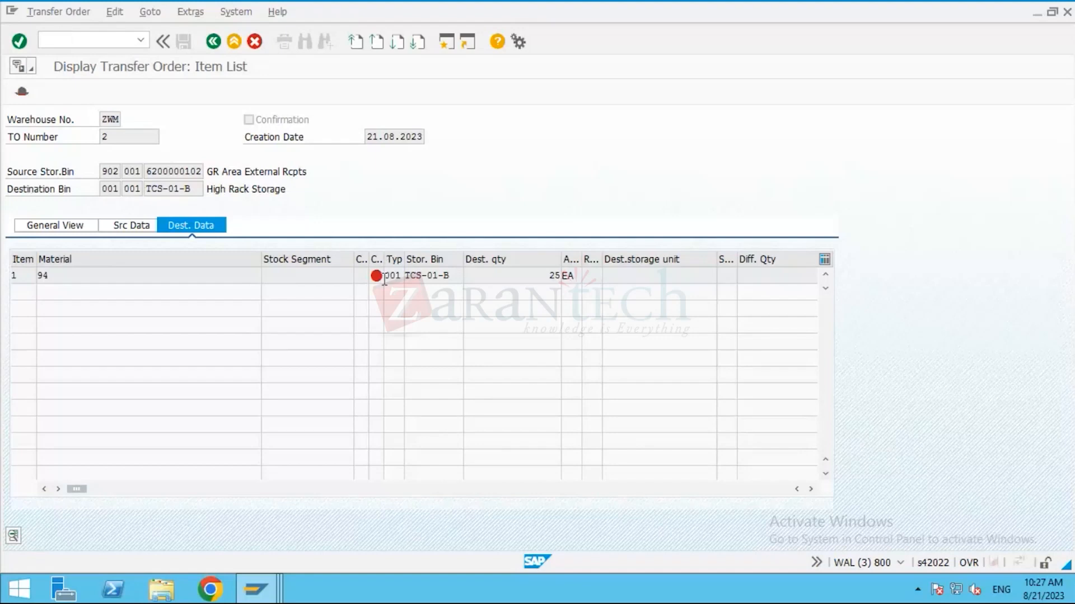
Back in SAP, review the transfer order item's confirmation status, the order's confirm and cancel options, and its source and destination bins.
mouse_move(374, 279)
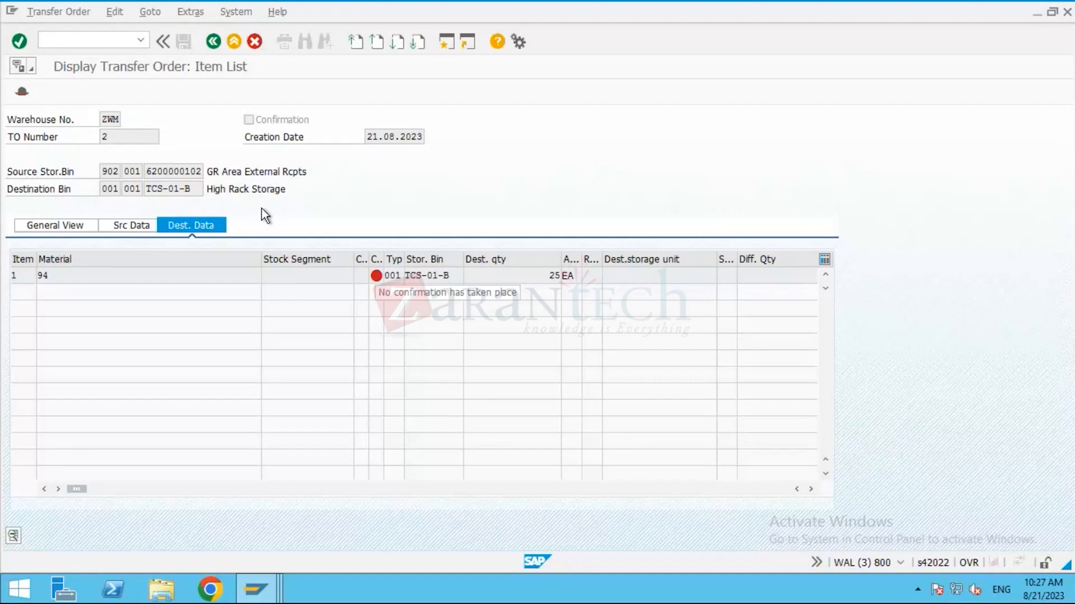
left_click(63, 12)
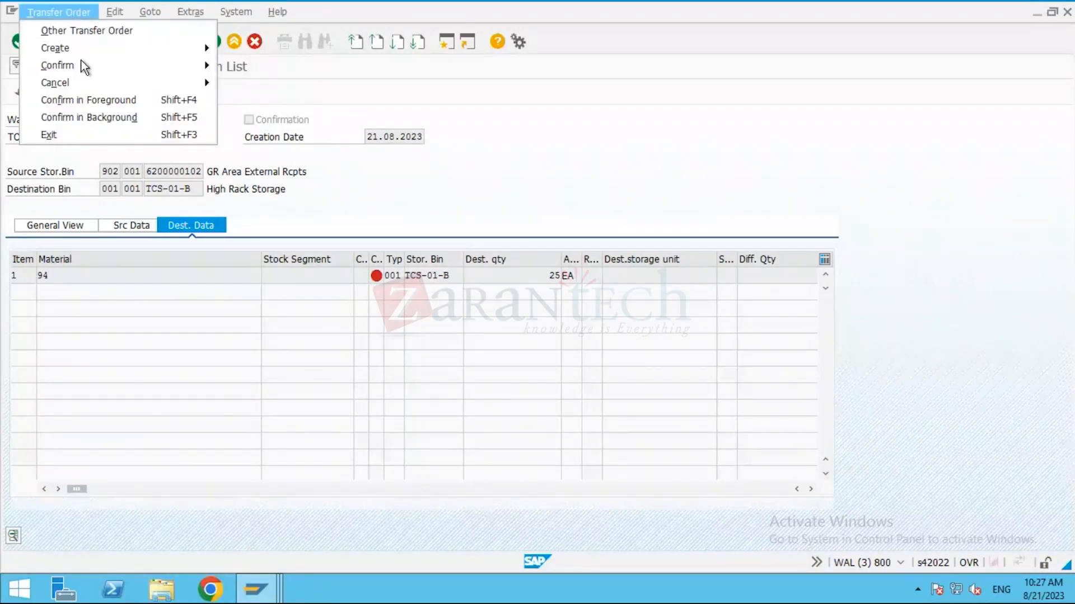
mouse_move(85, 83)
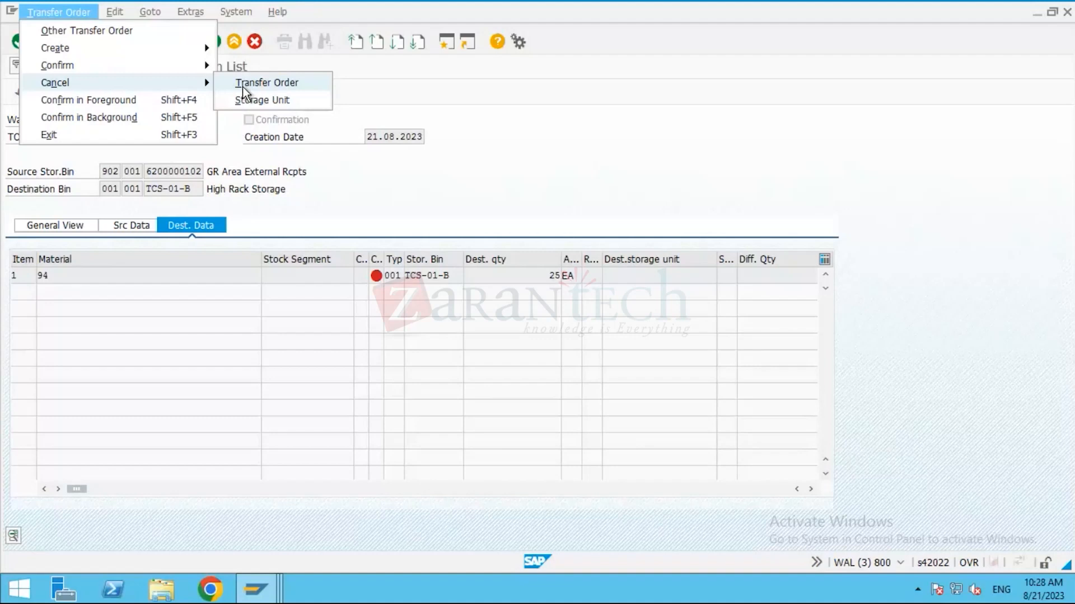
left_click(327, 177)
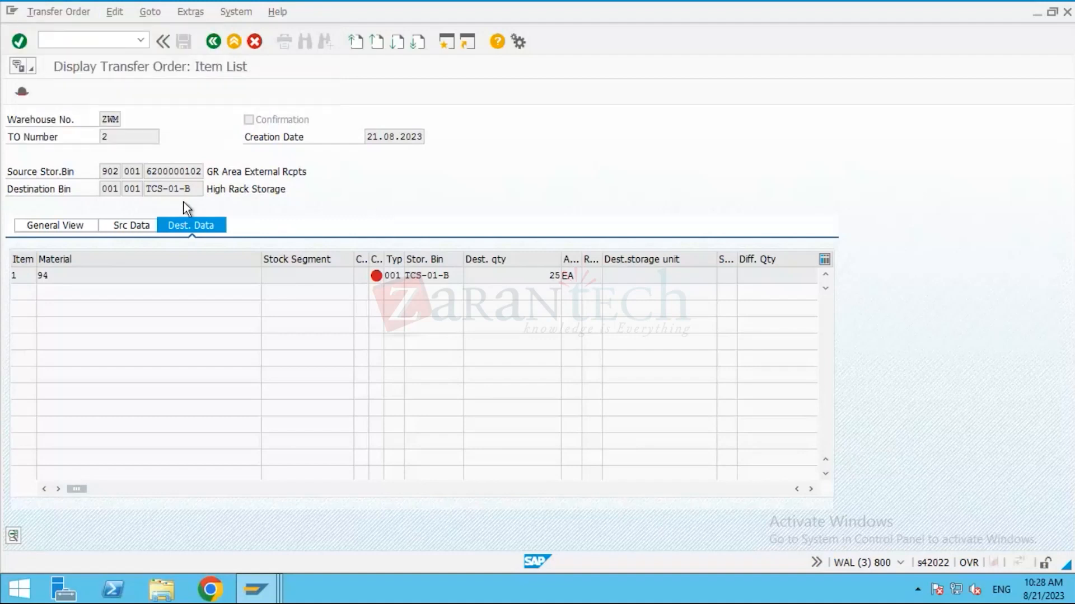
left_click_drag(103, 171, 120, 170)
left_click_drag(102, 188, 126, 188)
left_click(147, 195)
left_click_drag(149, 190, 193, 190)
left_click(192, 191)
In the SAP Easy Access session, run transaction LS26 and display the stock overview for material 94 in warehouse ZWM, plant 1710.
left_click(268, 595)
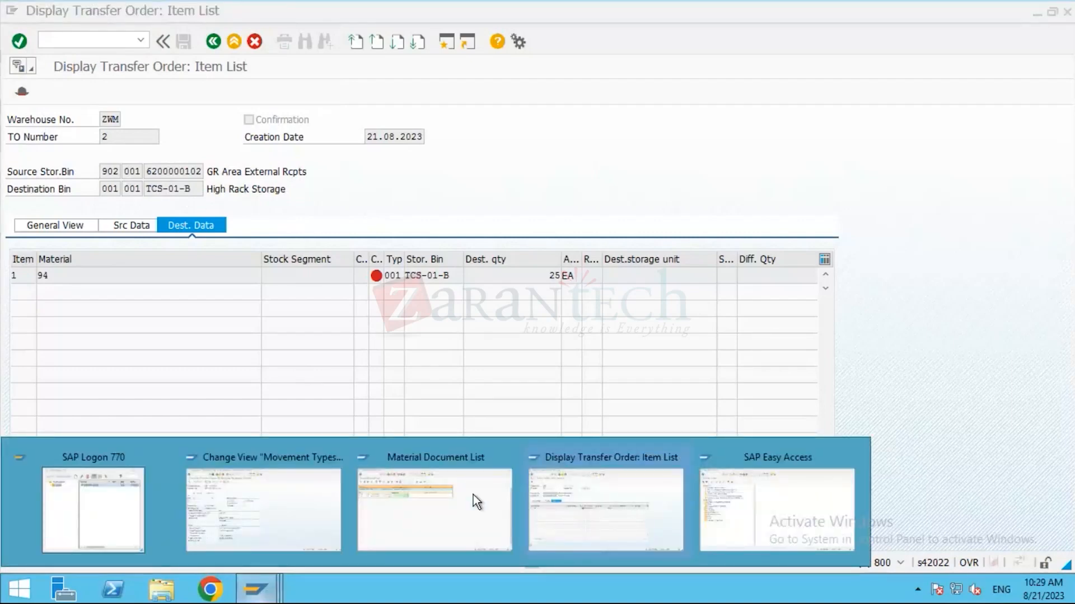
left_click(784, 493)
type("ls2")
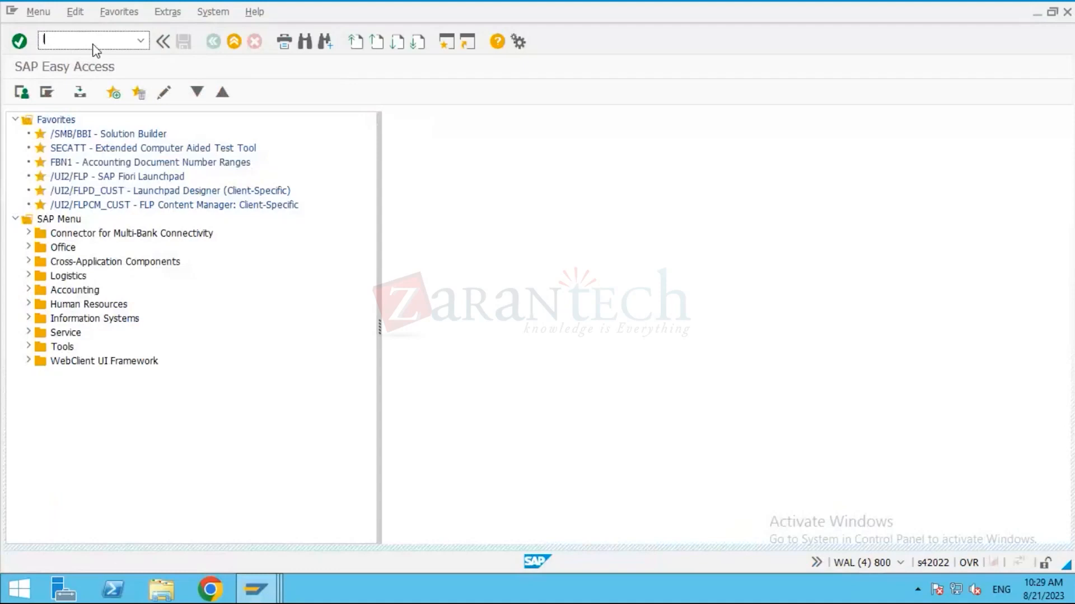
type("6")
key("BackSpace")
key("BackSpace")
key("BackSpace")
key("BackSpace")
type("LS26")
key("Return")
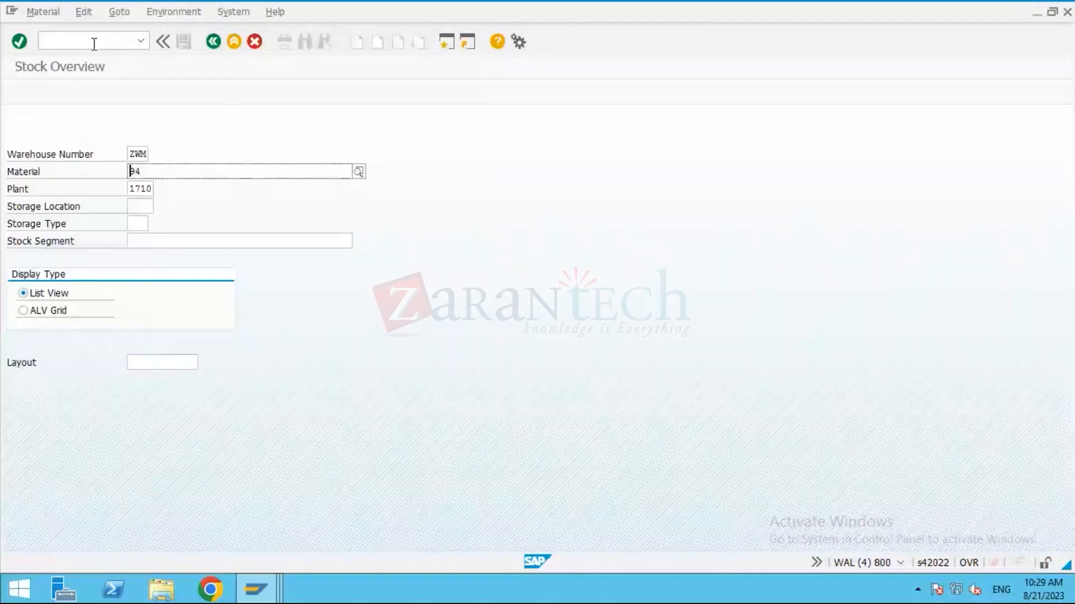
key("Return")
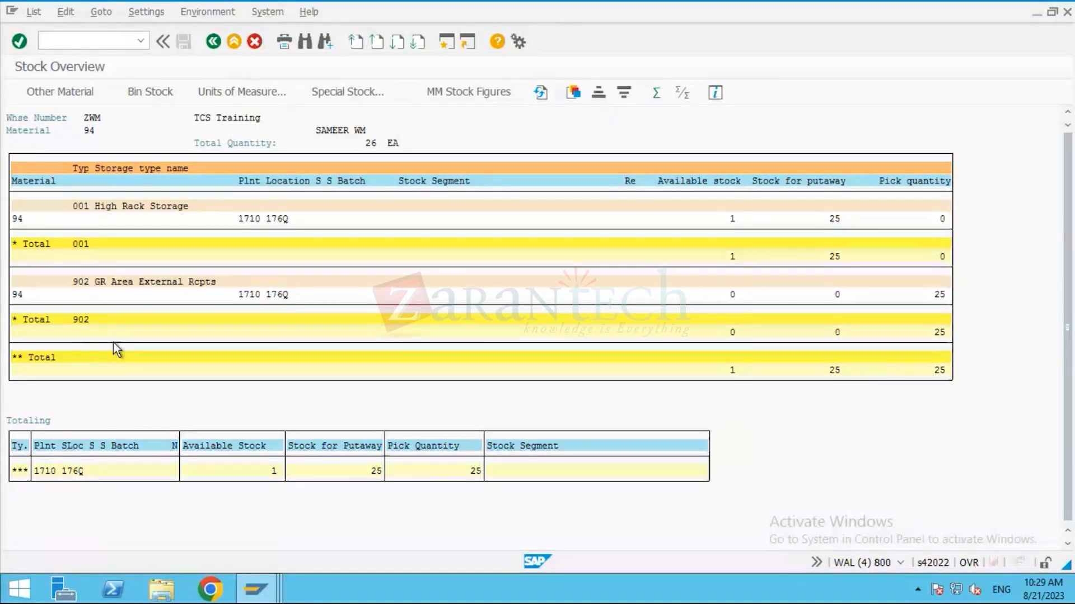
Examine the stock overview lines for storage types 001 and 902, focusing on the High Rack Storage stock for putaway.
left_click(78, 208)
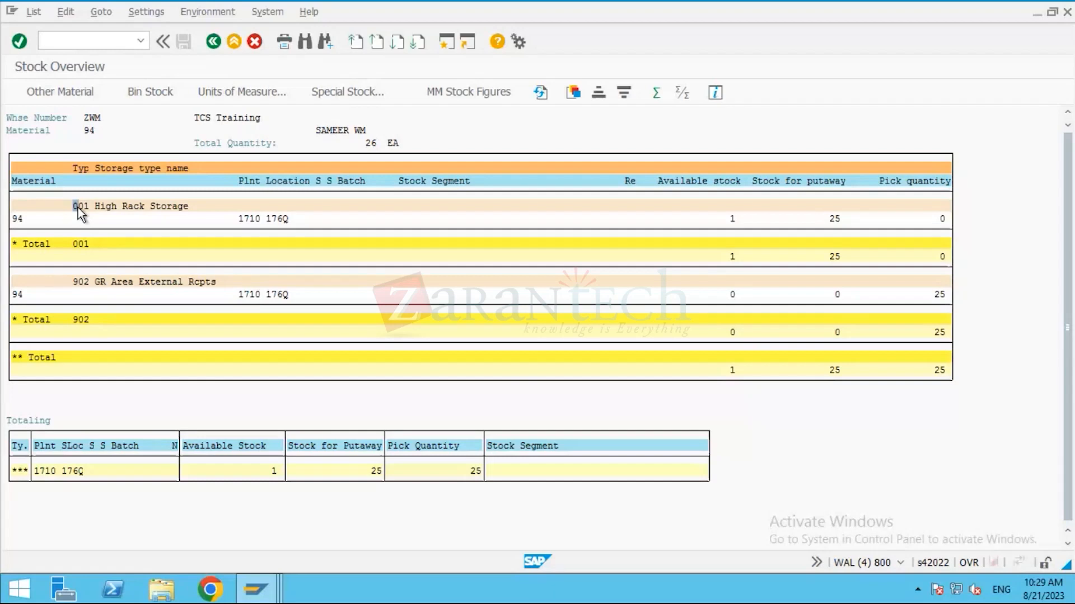
left_click(89, 282)
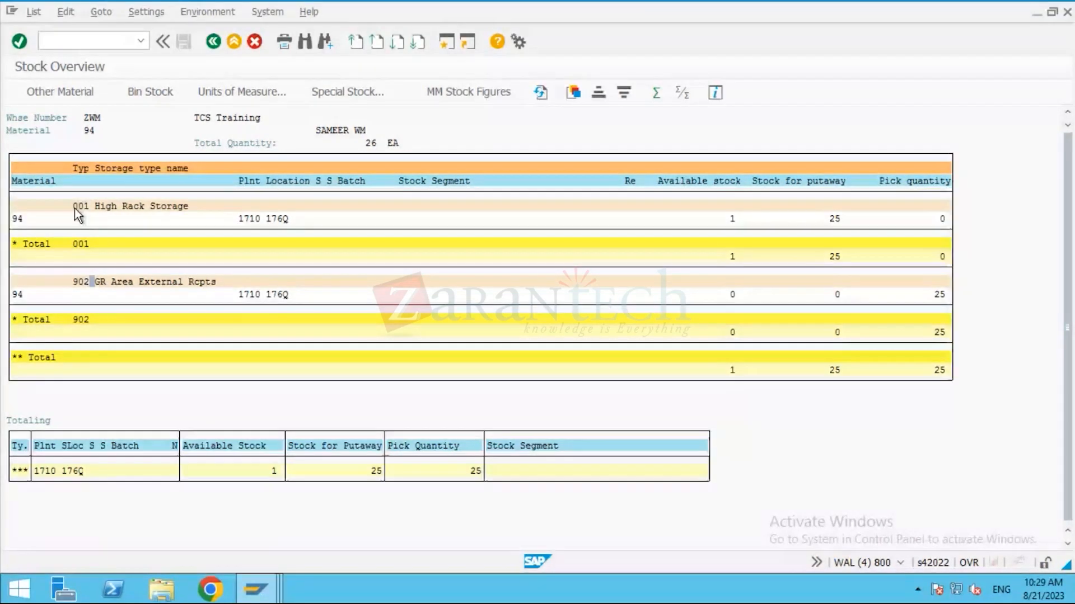
left_click_drag(75, 208, 193, 208)
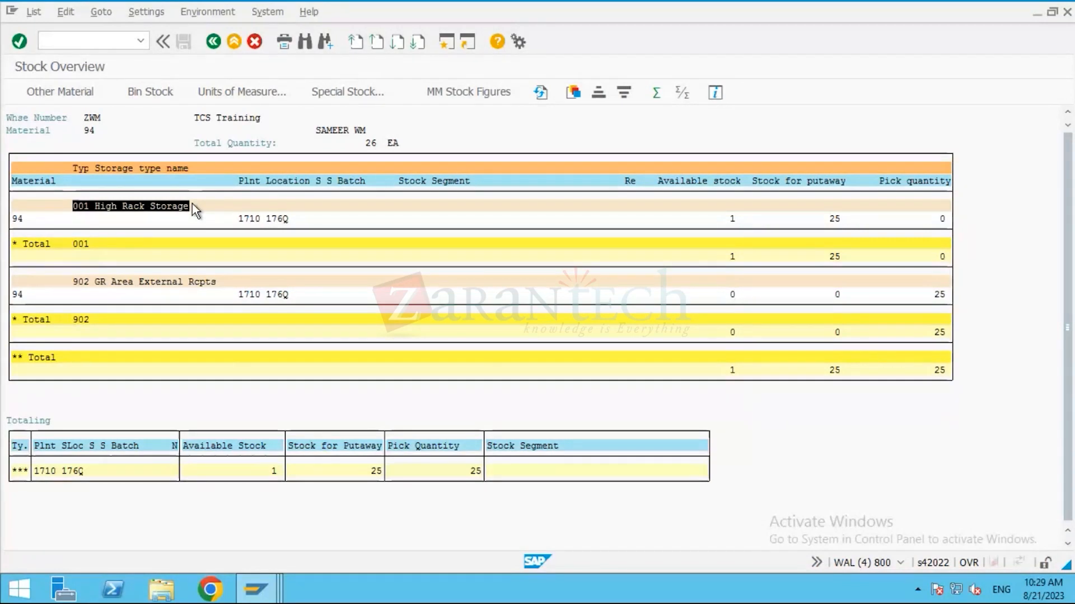
key("ctrl+c")
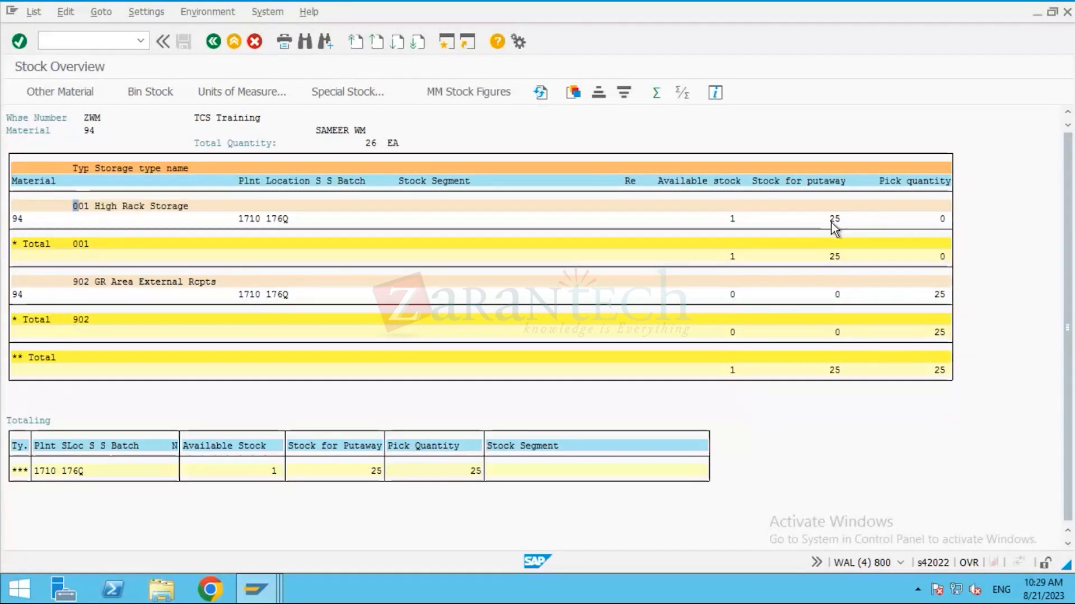
left_click_drag(823, 218, 844, 221)
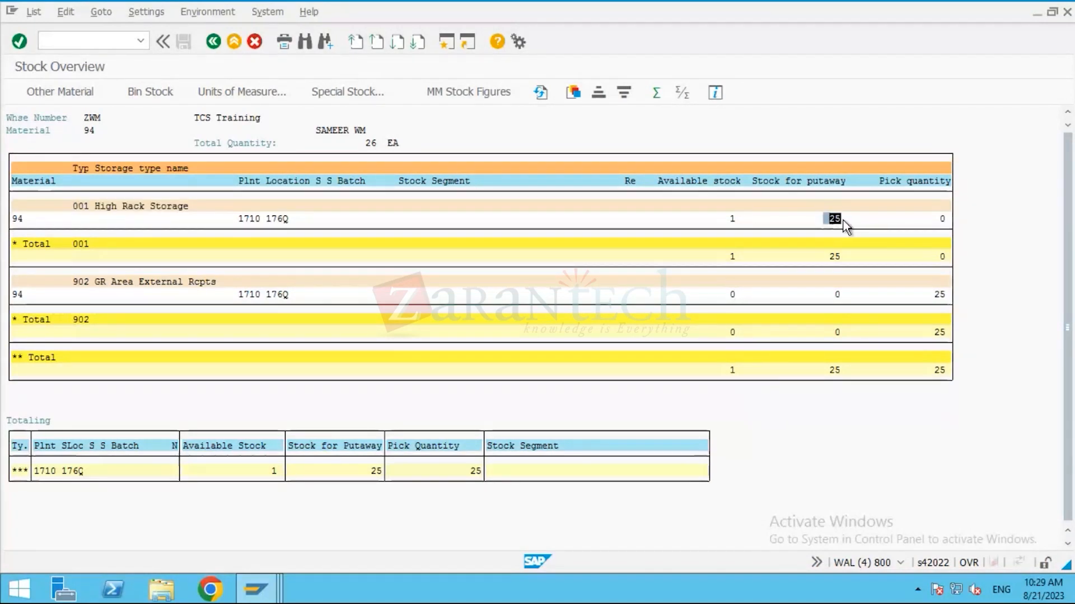
Examine the High Rack Storage stock for putaway and the pick quantity of storage type 902 GR Area External Rcpts.
left_click(759, 183)
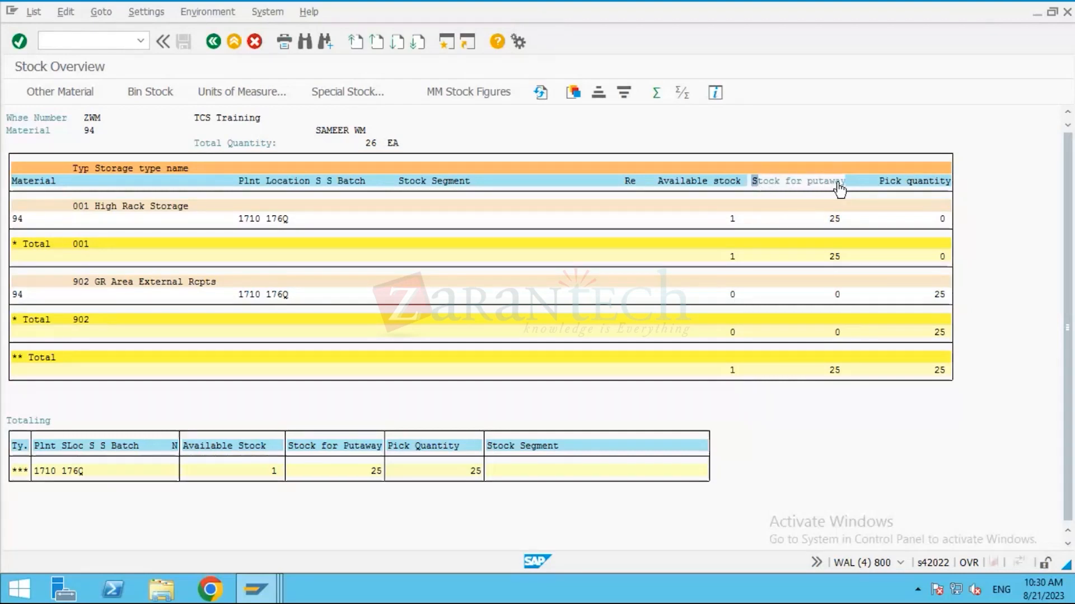
left_click_drag(829, 218, 845, 219)
left_click(832, 219)
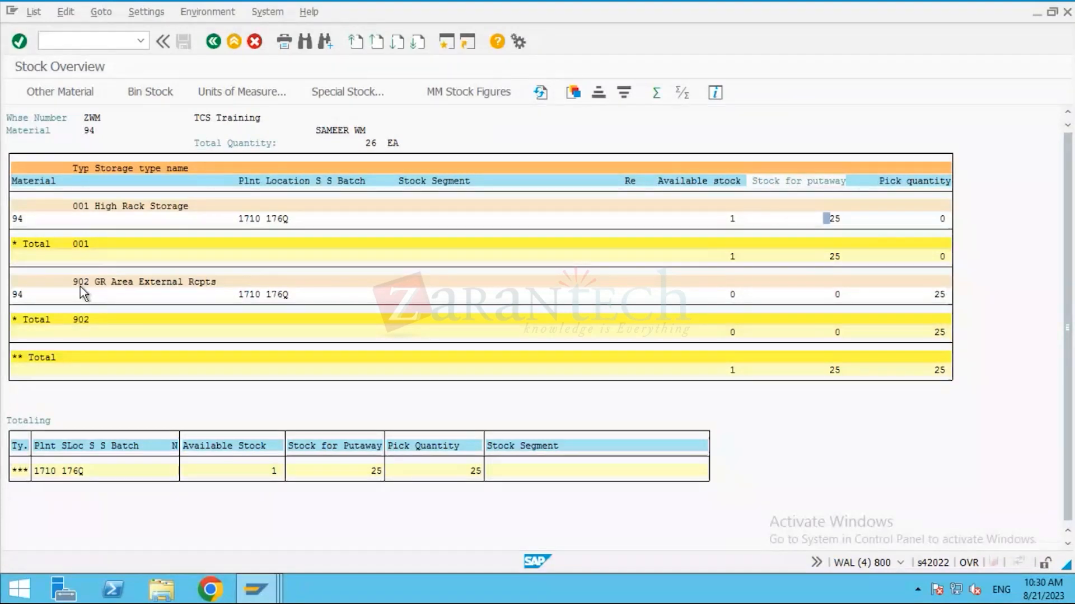
left_click_drag(80, 286, 224, 287)
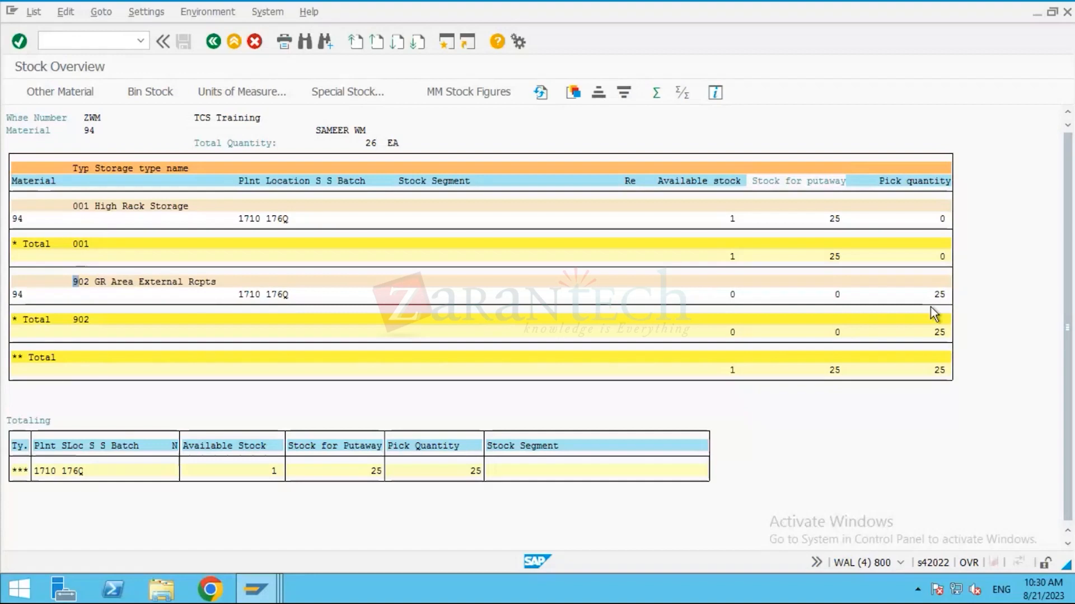
left_click_drag(929, 295, 947, 300)
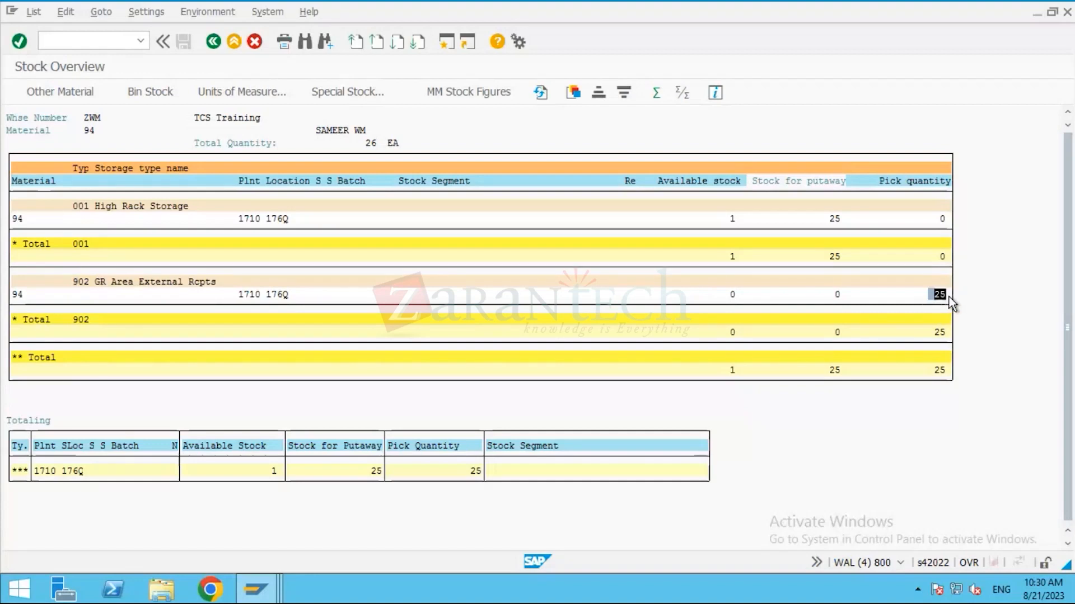
left_click(938, 297)
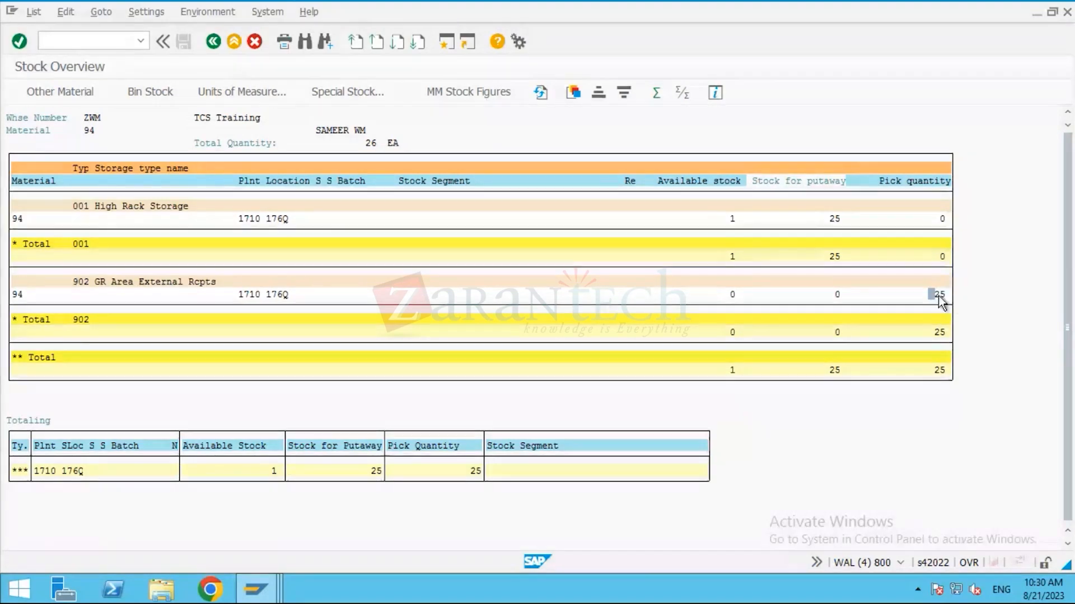
double_click(939, 297)
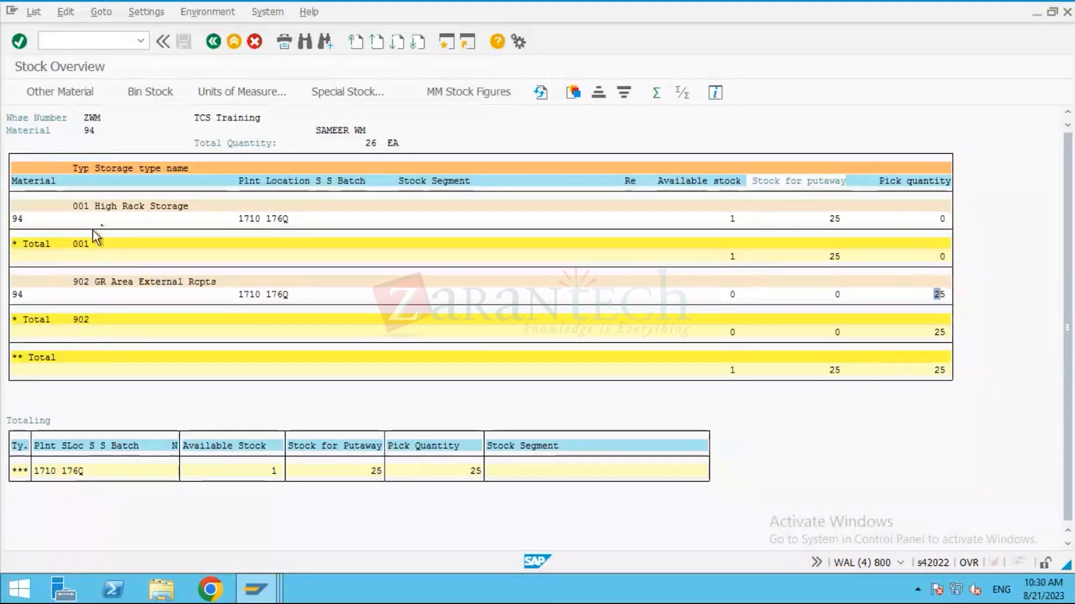
Compare the storage type 001 putaway quantity with the 902 pick quantity and the overall pick total in the stock overview.
left_click(75, 245)
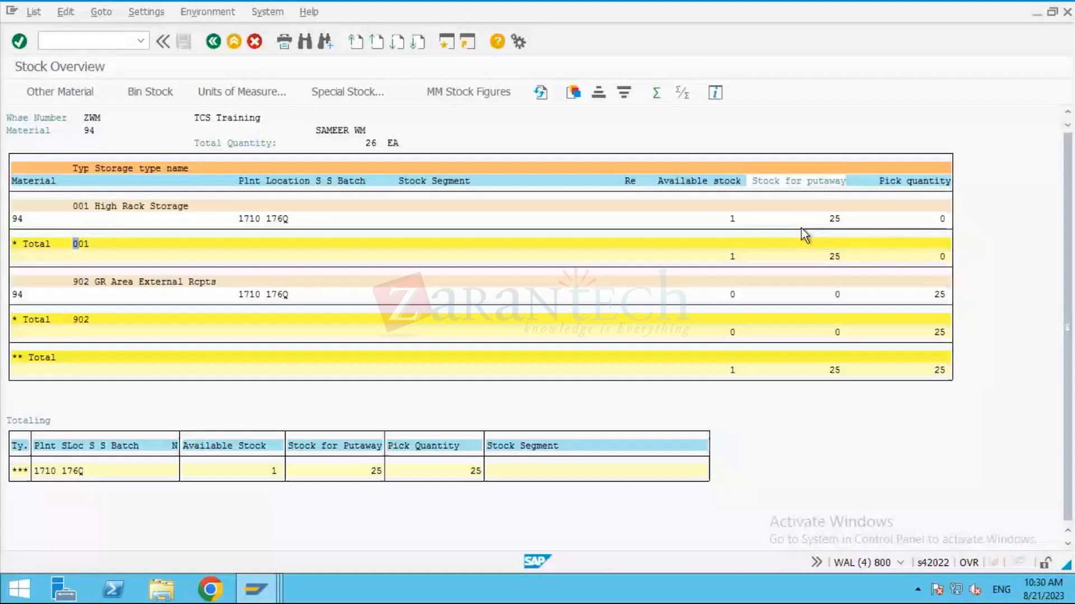
left_click(77, 207)
left_click_drag(79, 210, 199, 211)
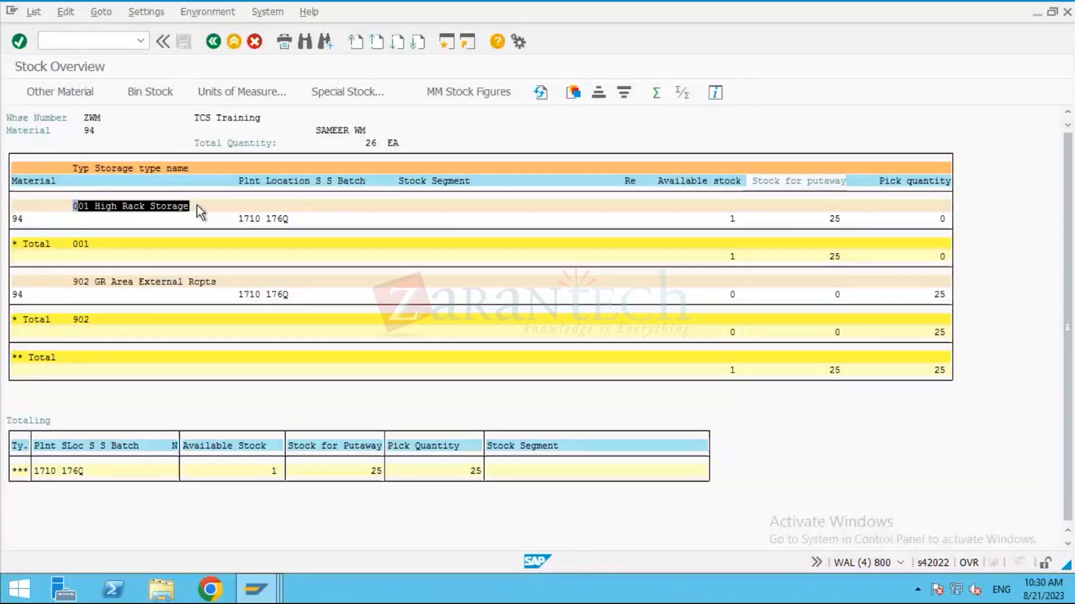
left_click(12, 222)
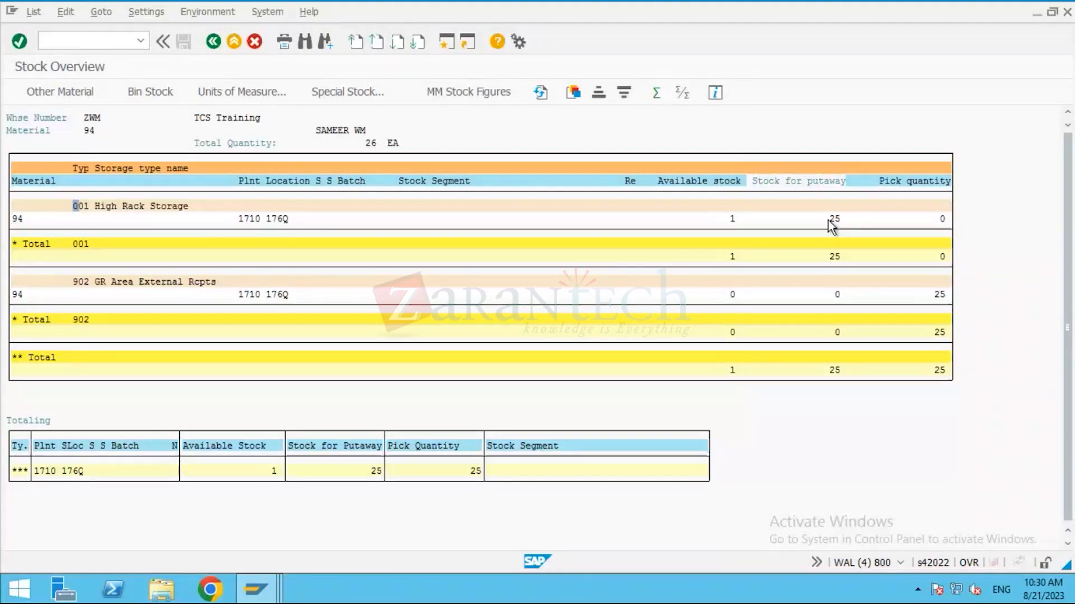
left_click_drag(828, 220, 841, 222)
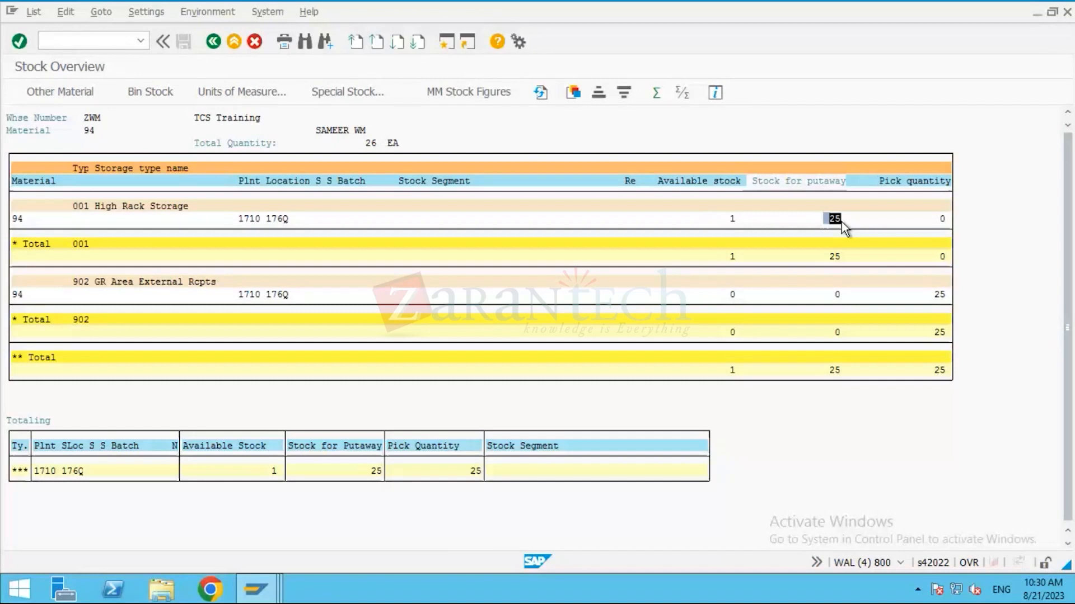
left_click_drag(70, 282, 93, 284)
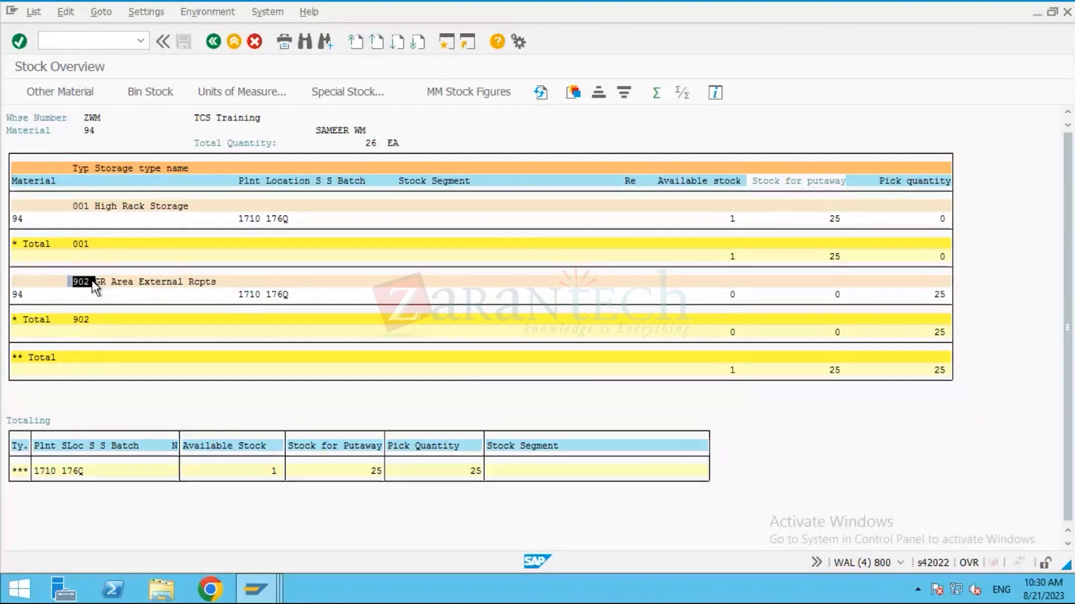
left_click(12, 302)
left_click_drag(928, 293, 948, 302)
left_click(857, 397)
left_click(935, 371)
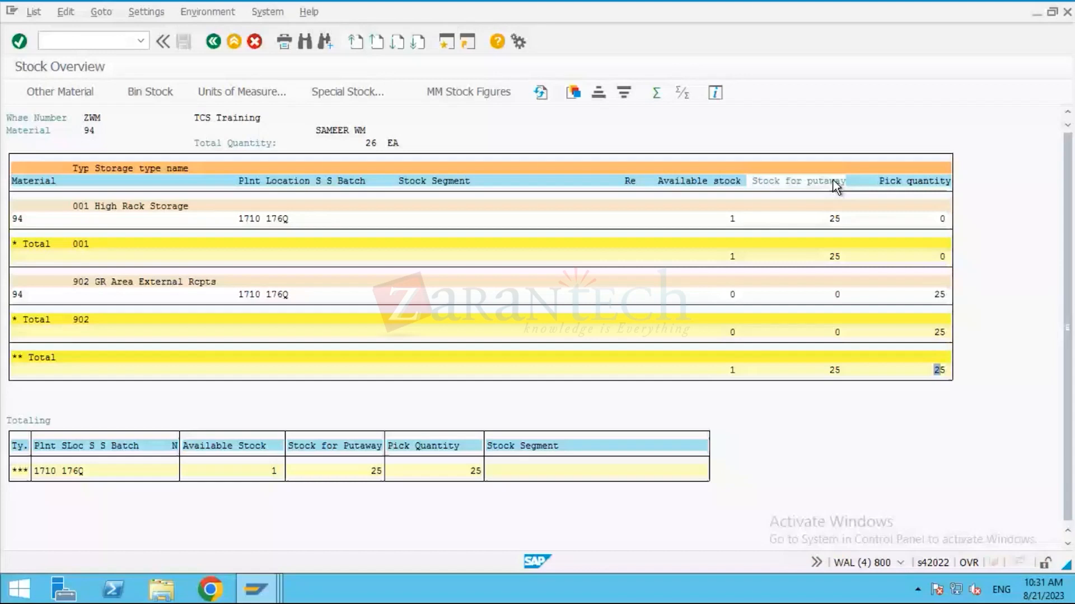
Trace the stock movement across the complete 902 GR Area line and the 001 High Rack Storage line.
left_click_drag(74, 282, 99, 284)
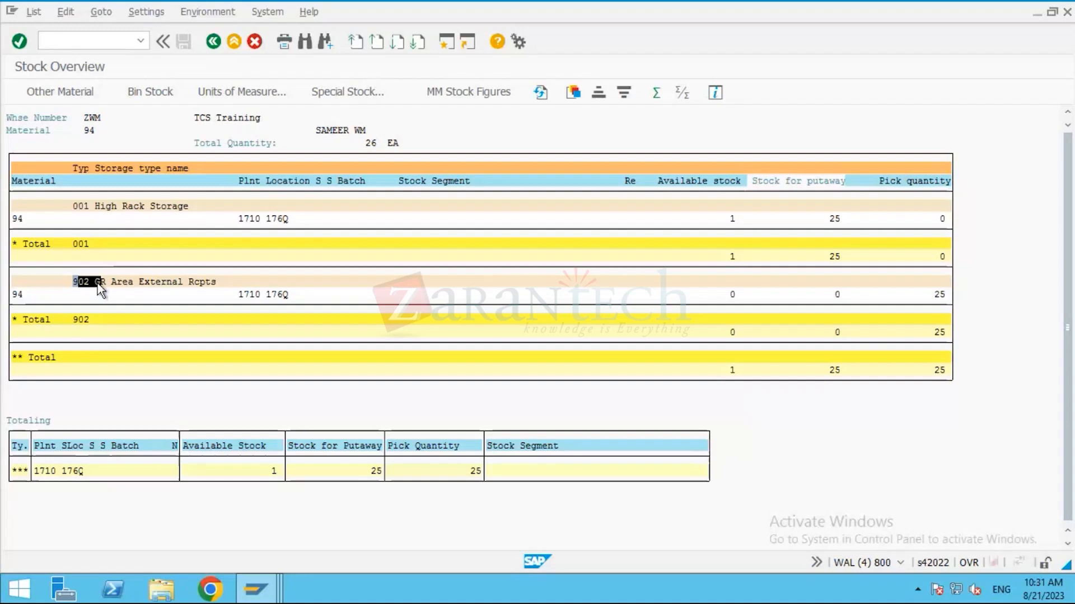
left_click_drag(97, 284, 959, 300)
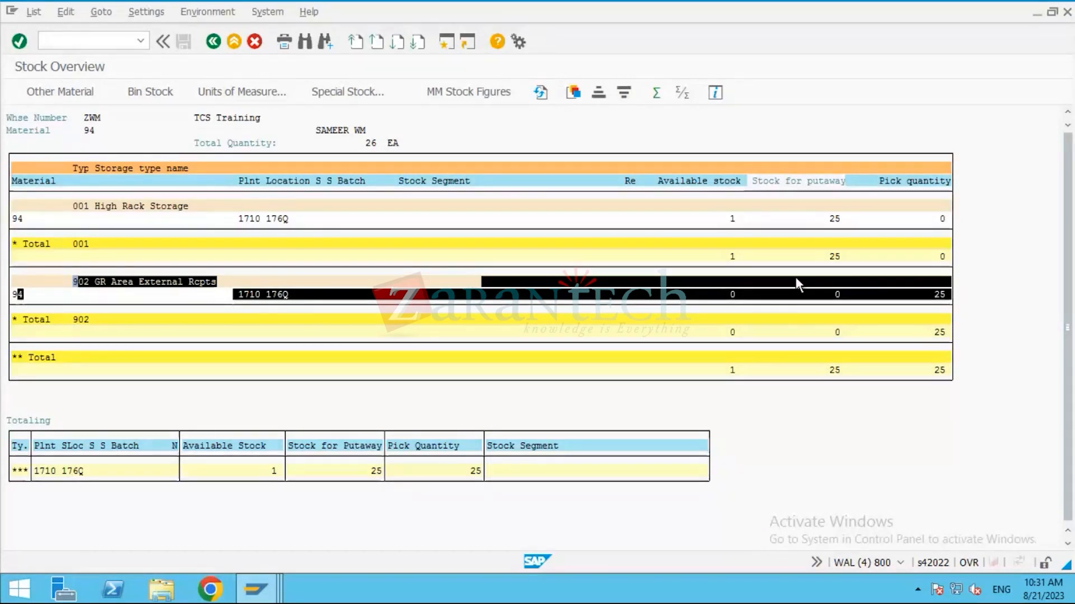
left_click(76, 207)
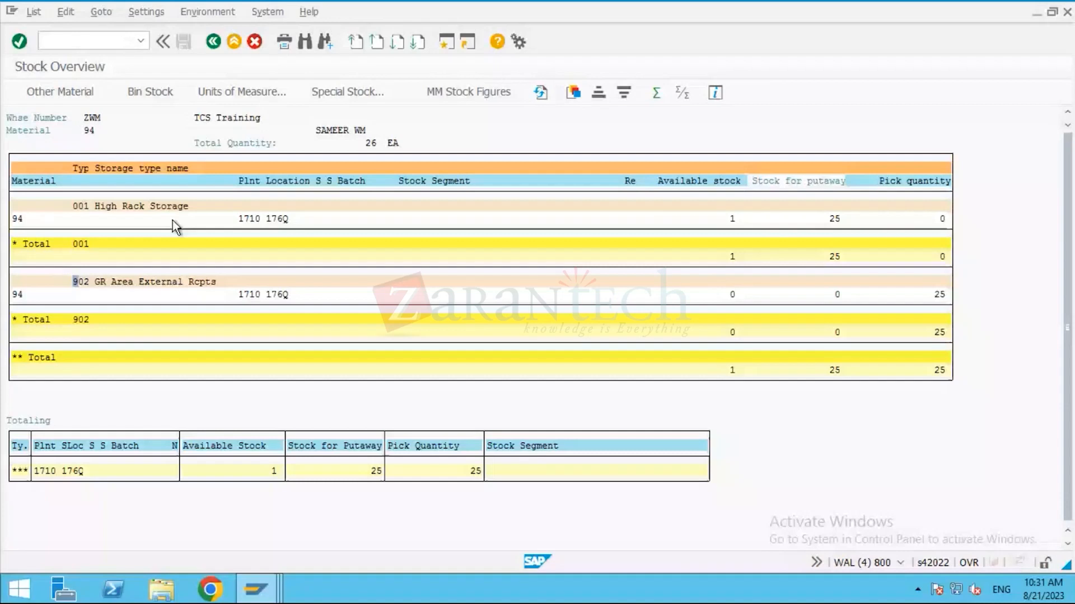
left_click_drag(173, 220, 872, 216)
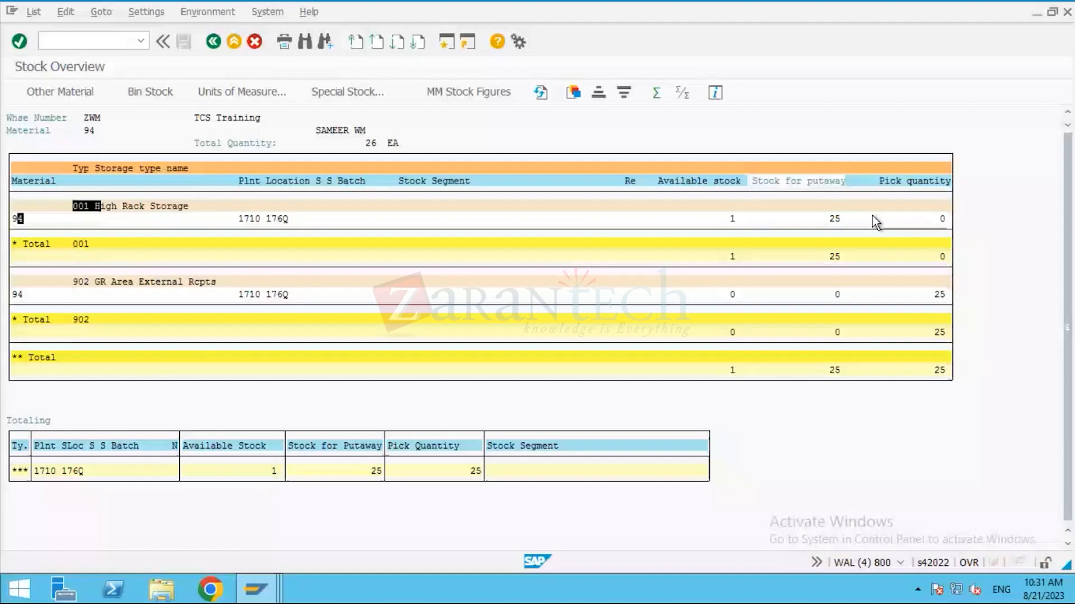
left_click_drag(872, 216, 869, 219)
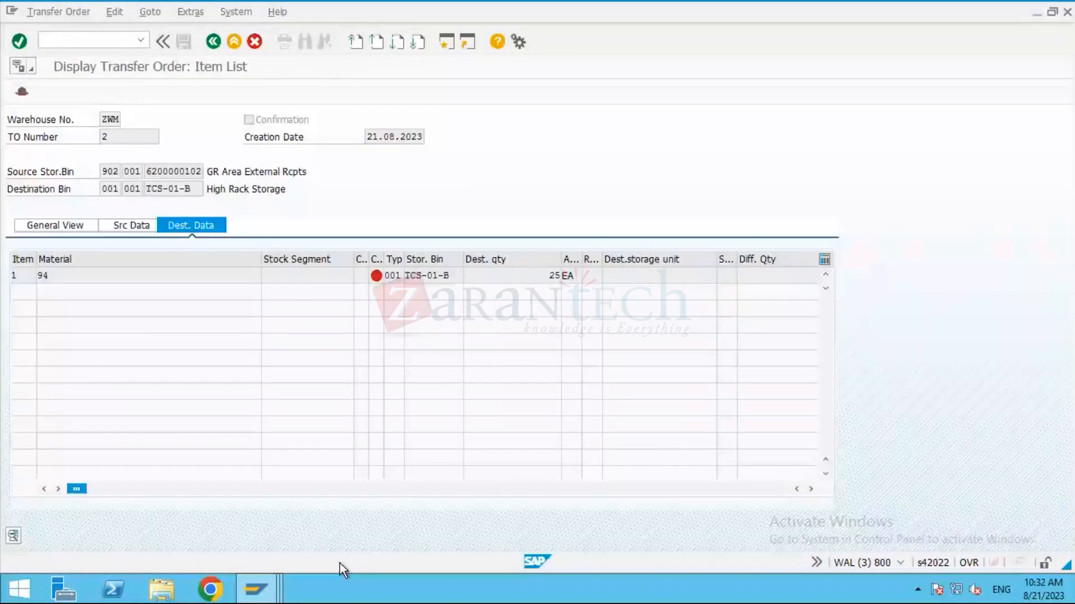
Switch from the transfer order item list back to the Stock Overview session for material 94.
left_click(265, 594)
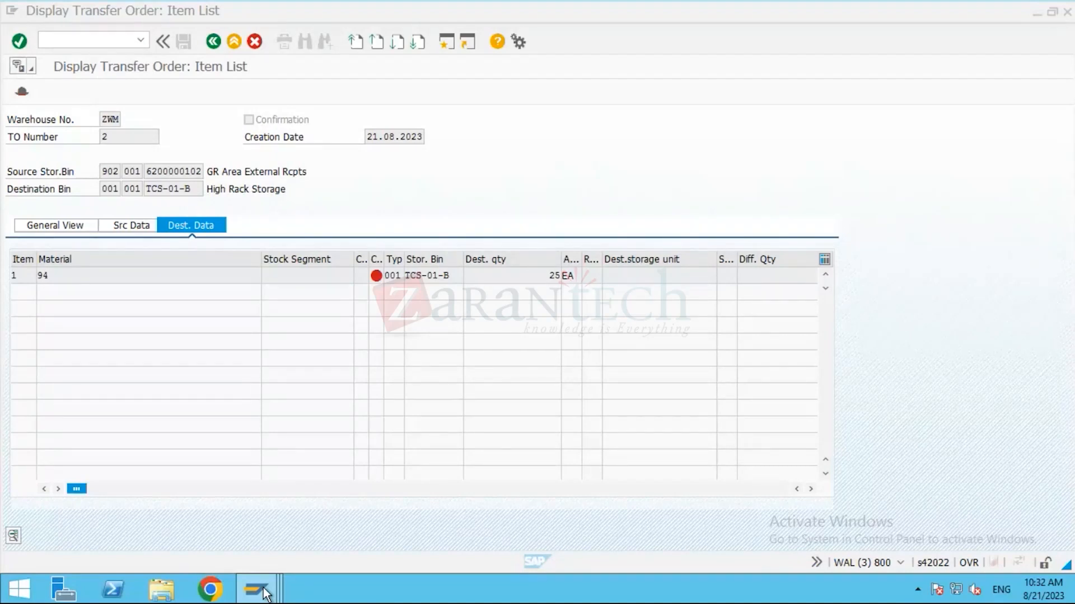
mouse_move(266, 594)
left_click(730, 501)
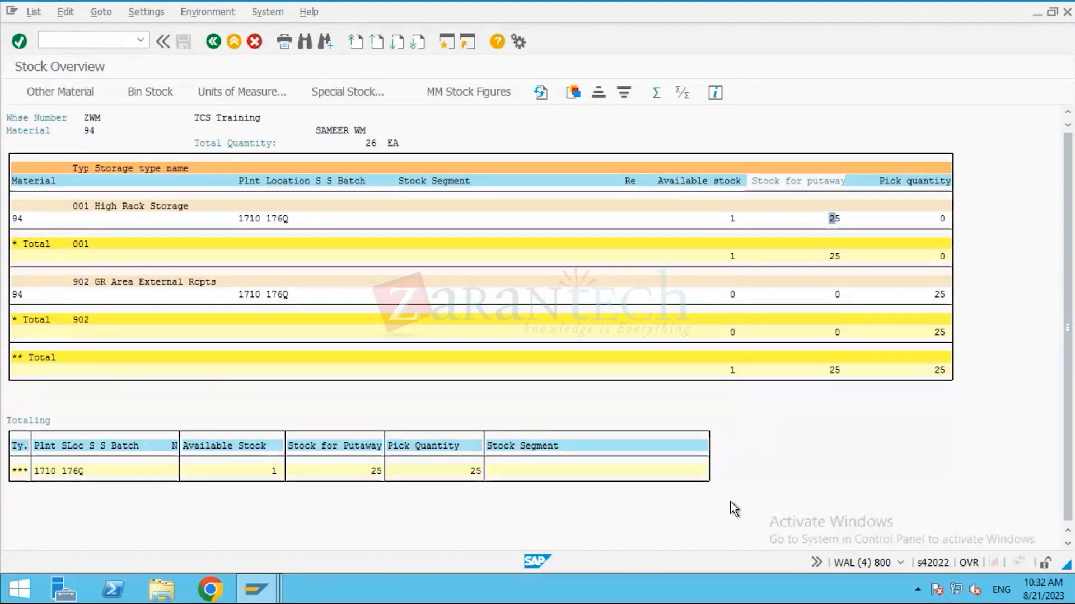
Switch to the SAP WM TCS.xlsx workbook in Excel and enter CREATED TO in cell A48, below the delivery examples.
mouse_move(696, 17)
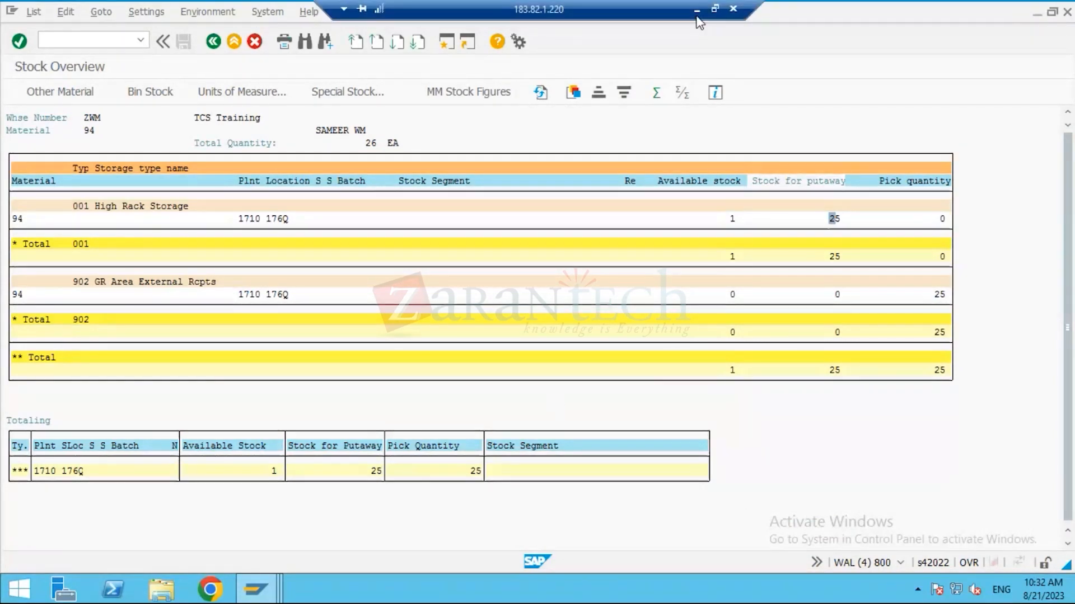
left_click(696, 12)
left_click(586, 451)
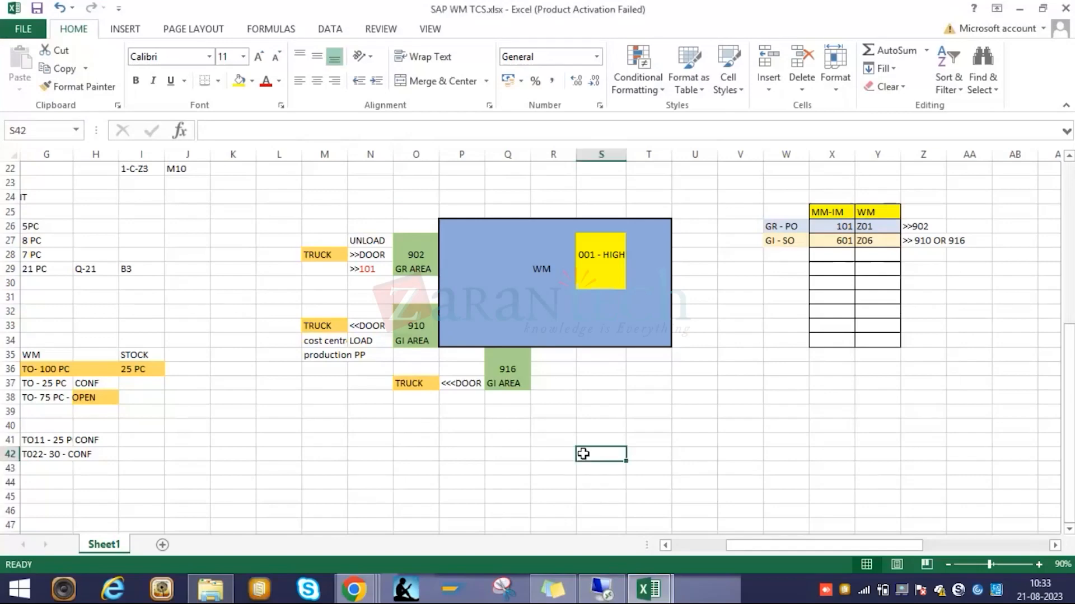
scroll(469, 453, "down", 1)
scroll(469, 452, "down", 2)
left_click_drag(772, 545, 532, 547)
left_click(63, 453)
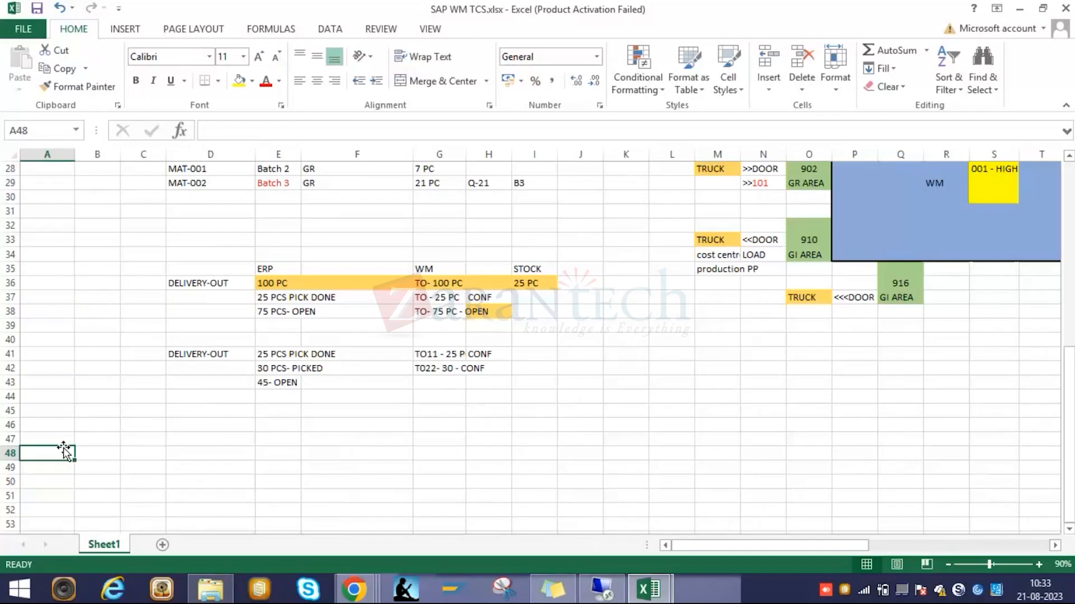
type("cREAT")
key("BackSpace")
key("BackSpace")
key("BackSpace")
key("BackSpace")
key("BackSpace")
type("CREATE")
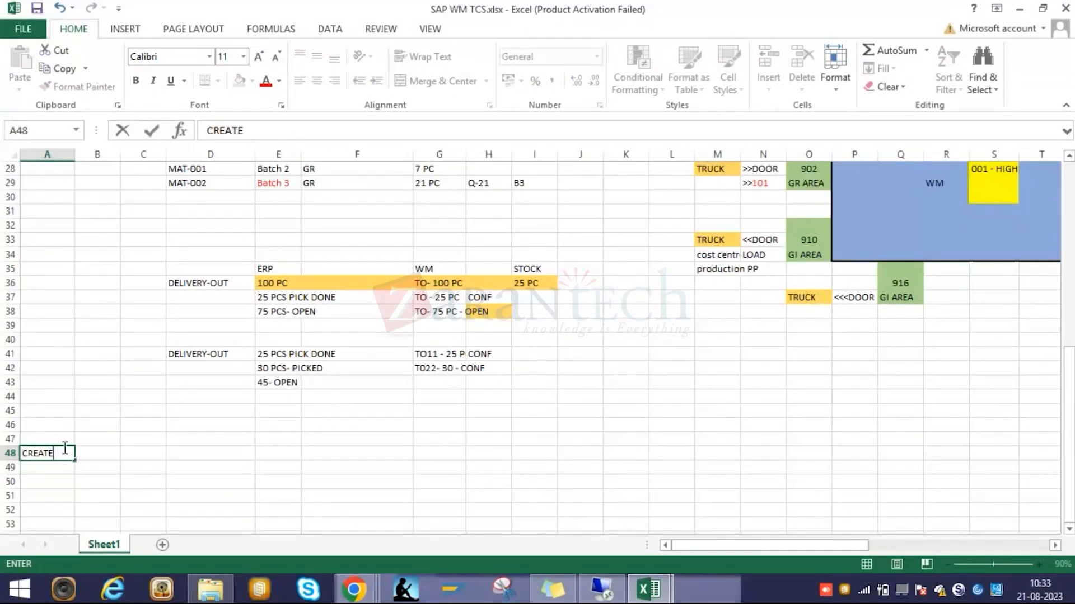
type("D TO")
left_click(168, 496)
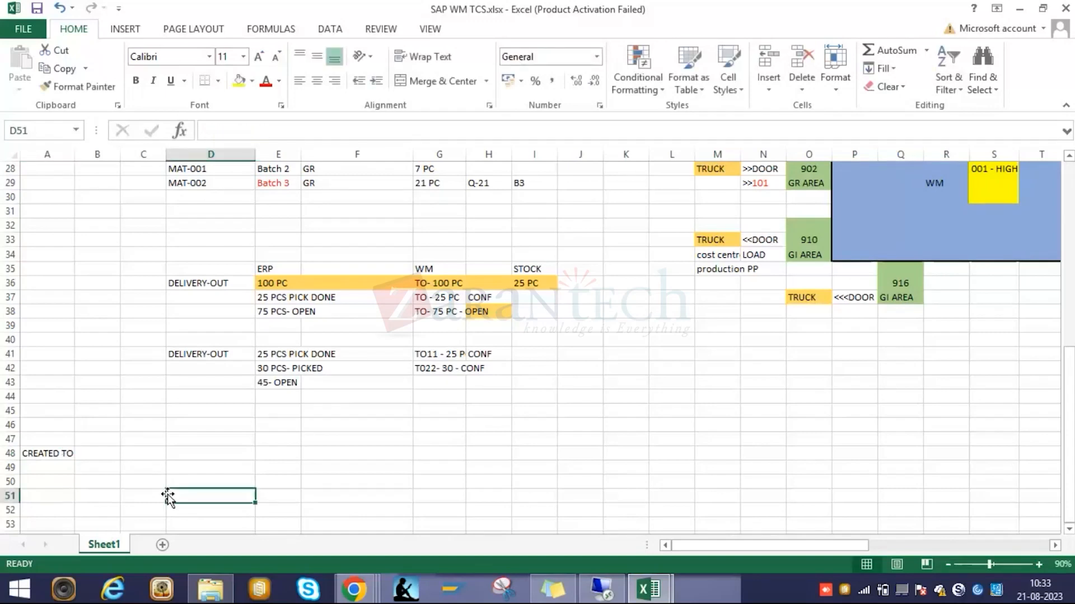
Enter SOURCE - 902 in cell C48 and DEST - 001 in cell E48 of the CREATED TO row.
left_click(145, 455)
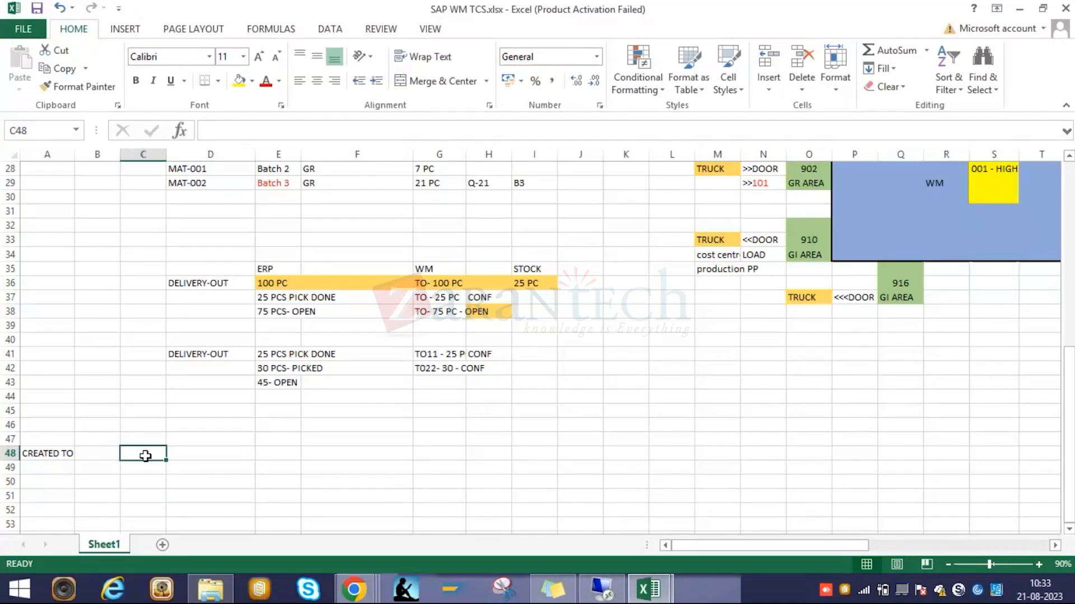
type("SOURCE")
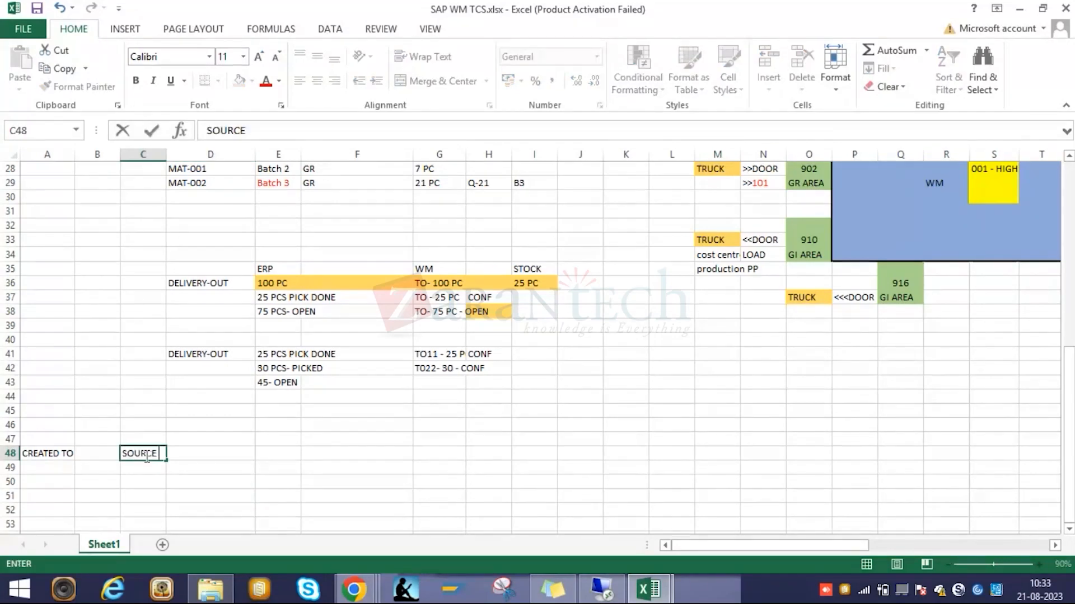
type(" - 902")
left_click(273, 458)
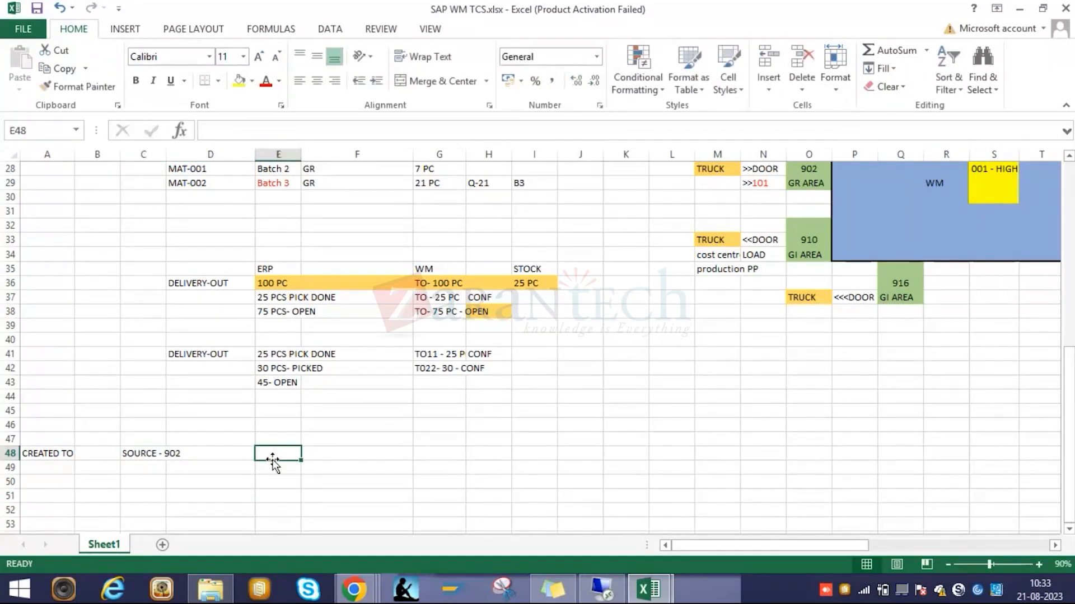
type("DES")
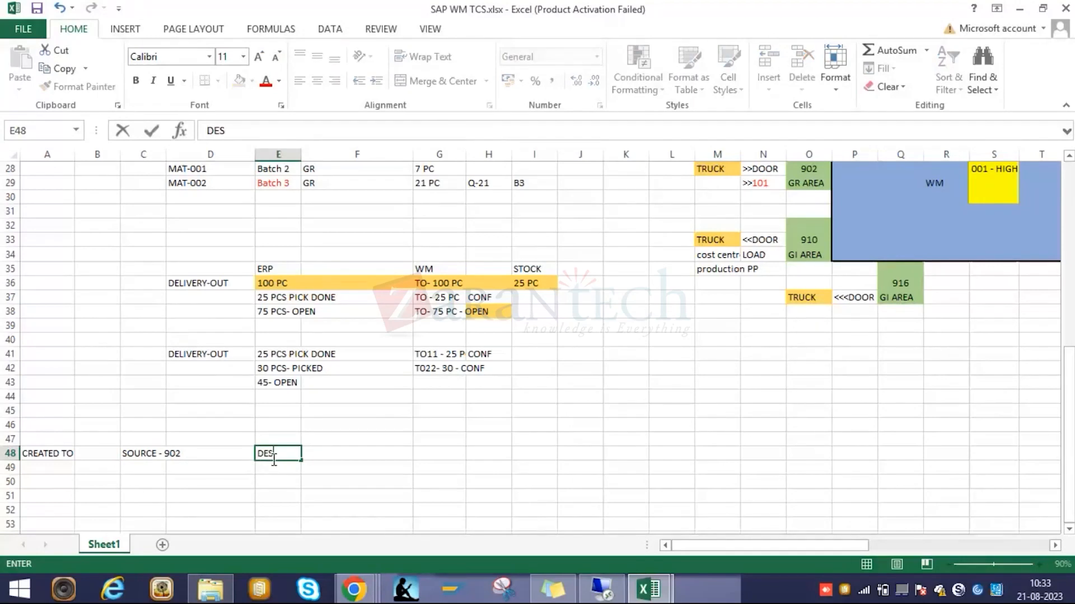
type("T - 001")
left_click(332, 471)
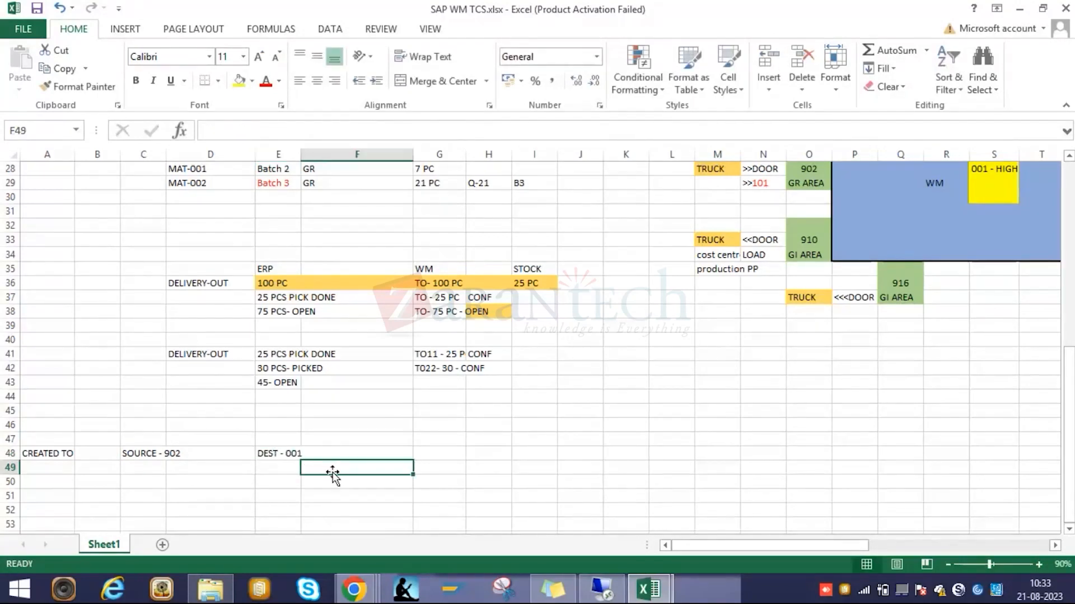
Enter STOCK LS26 in cell A50 and fill the CREATED TO cell A48 with yellow.
scroll(291, 470, "down", 1)
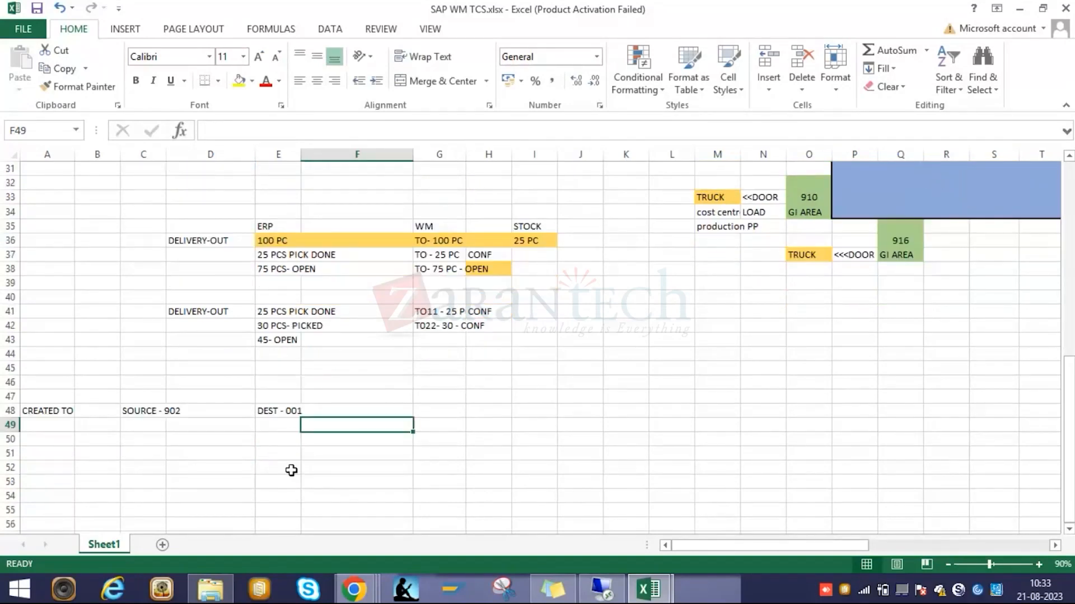
left_click(53, 439)
type("STOCK")
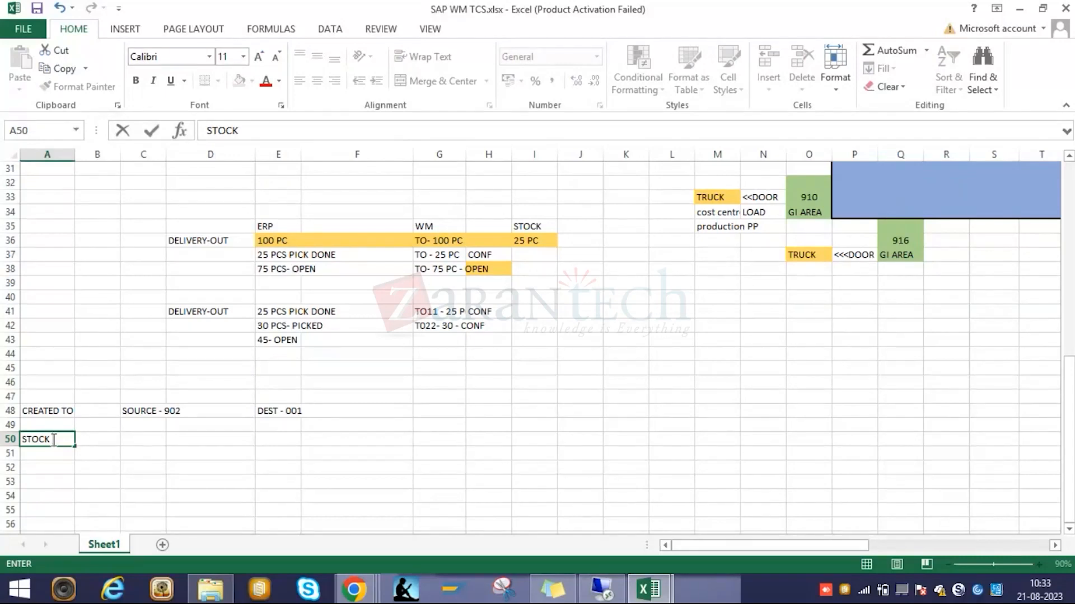
type(" LS26")
left_click(137, 452)
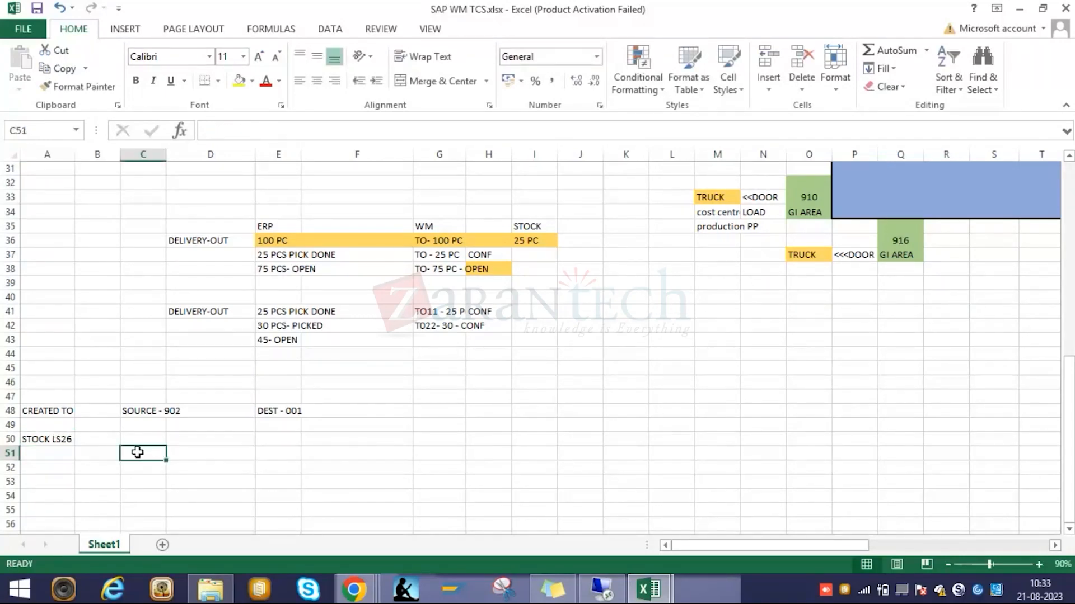
left_click(50, 409)
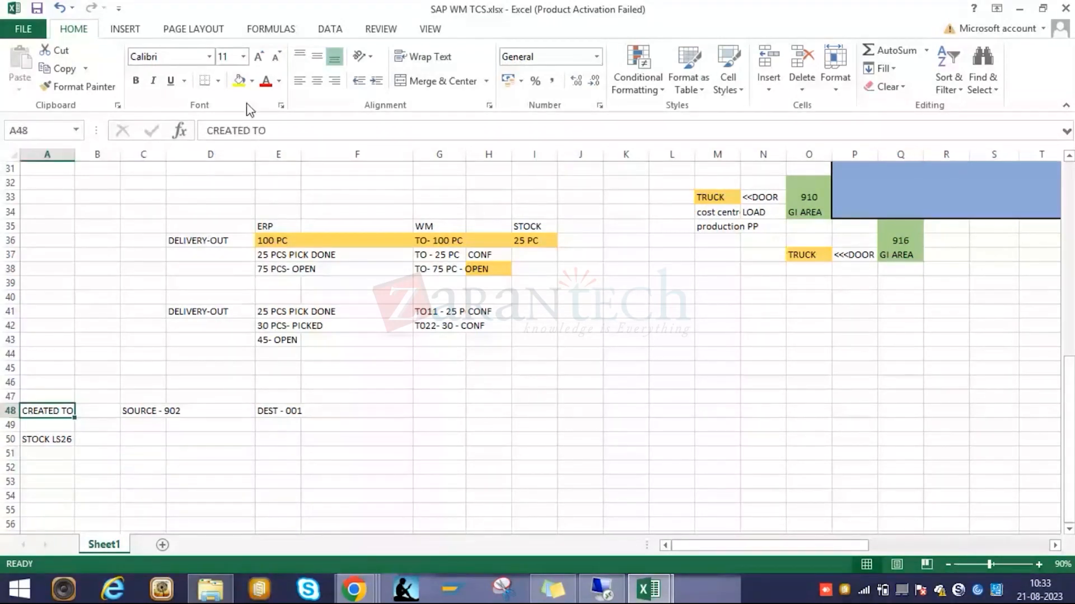
left_click(239, 80)
Enter PICK in cell C50, beside STOCK LS26.
left_click(148, 441)
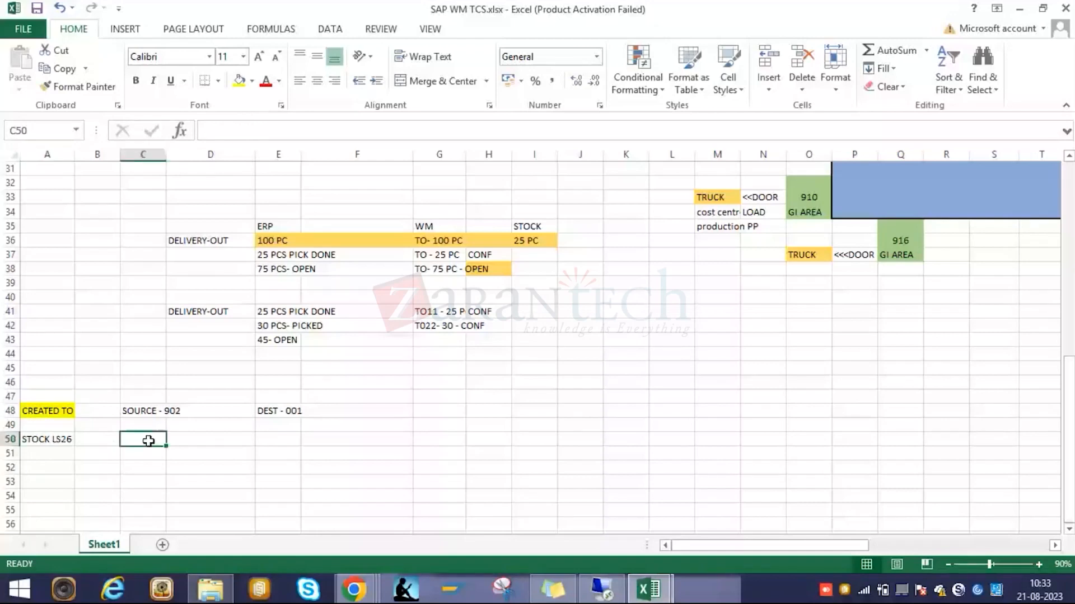
type("PICK")
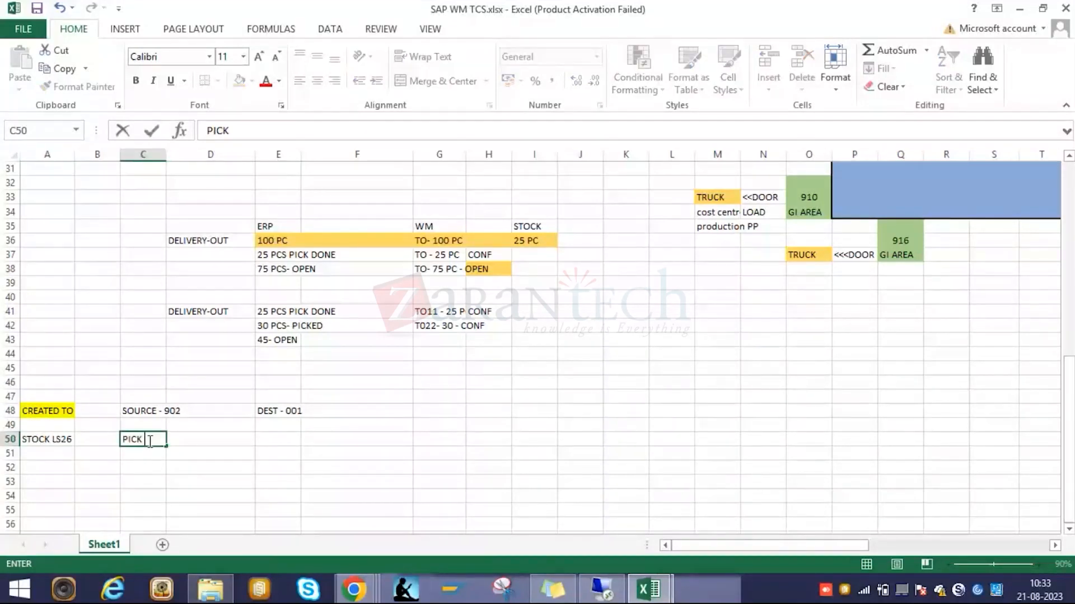
left_click(276, 441)
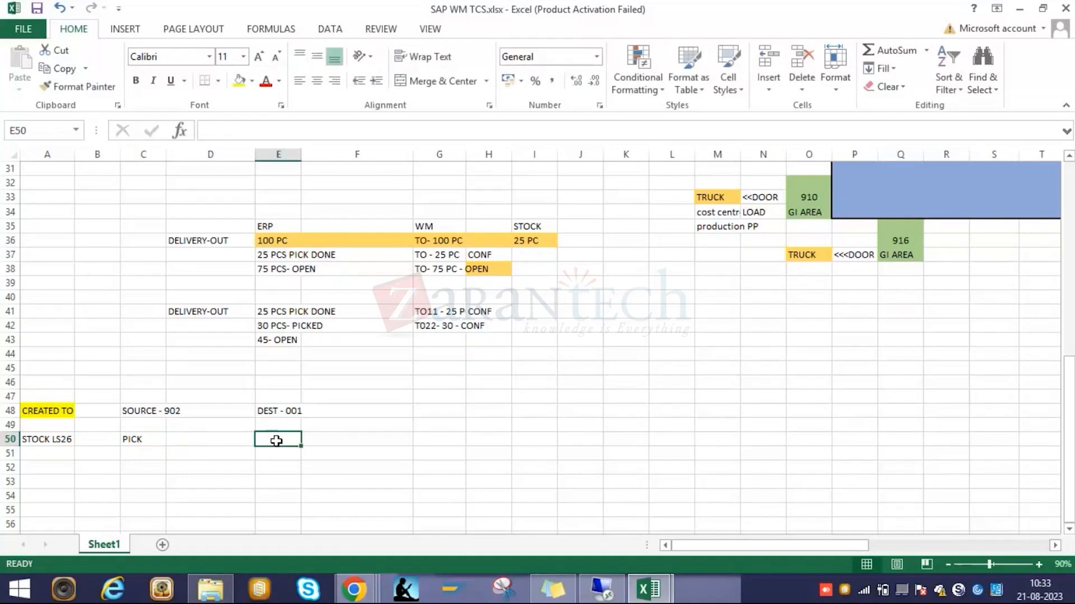
Switch to the SAP Stock Overview and examine the Available stock, Stock for putaway and Pick quantity columns for material 94.
left_click(643, 580)
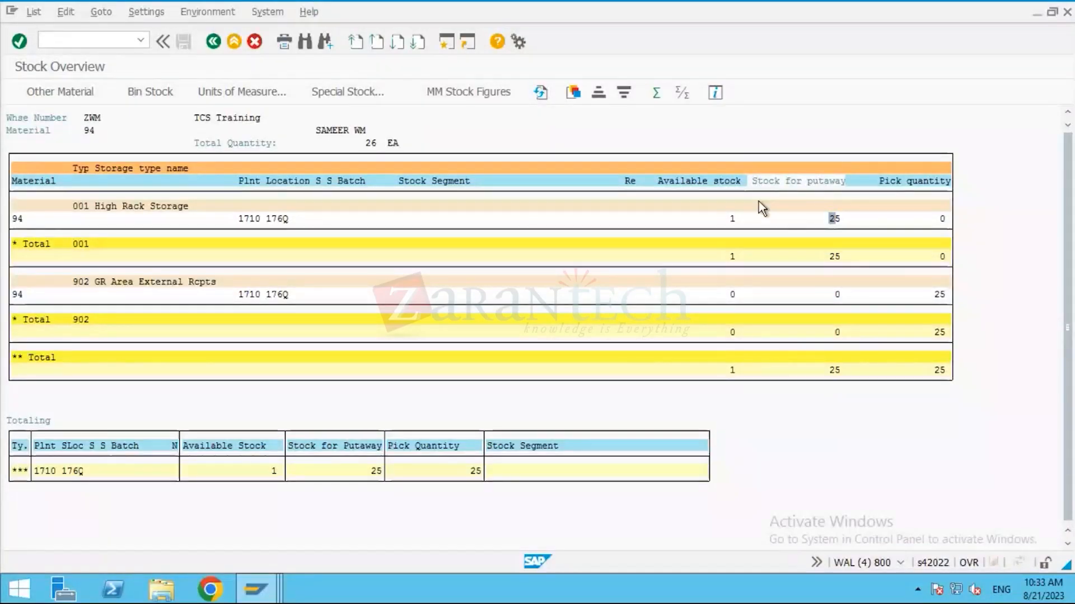
left_click(729, 185)
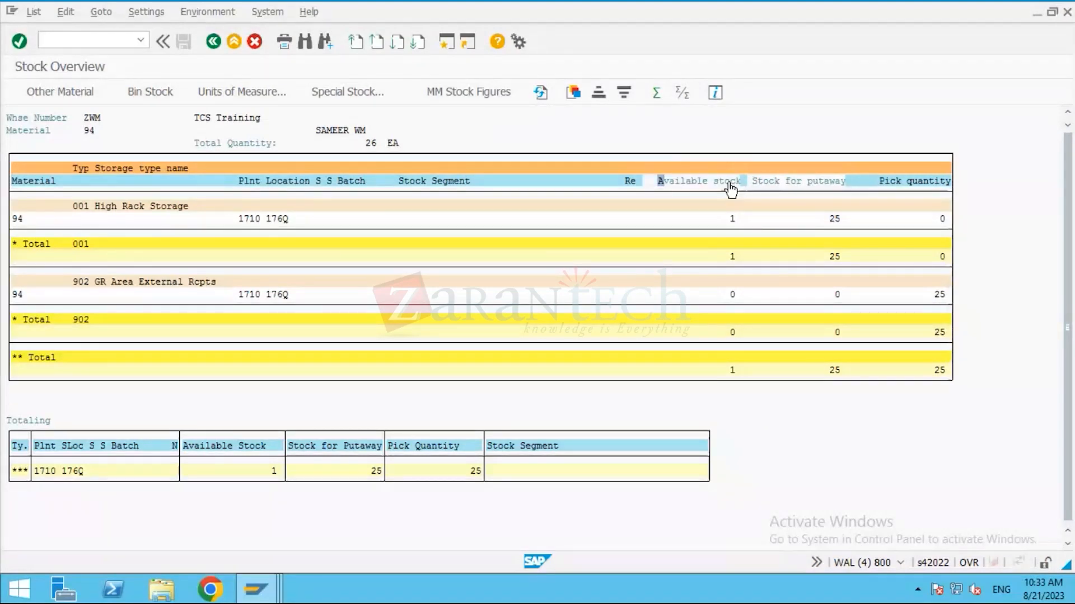
left_click(793, 185)
left_click(889, 183)
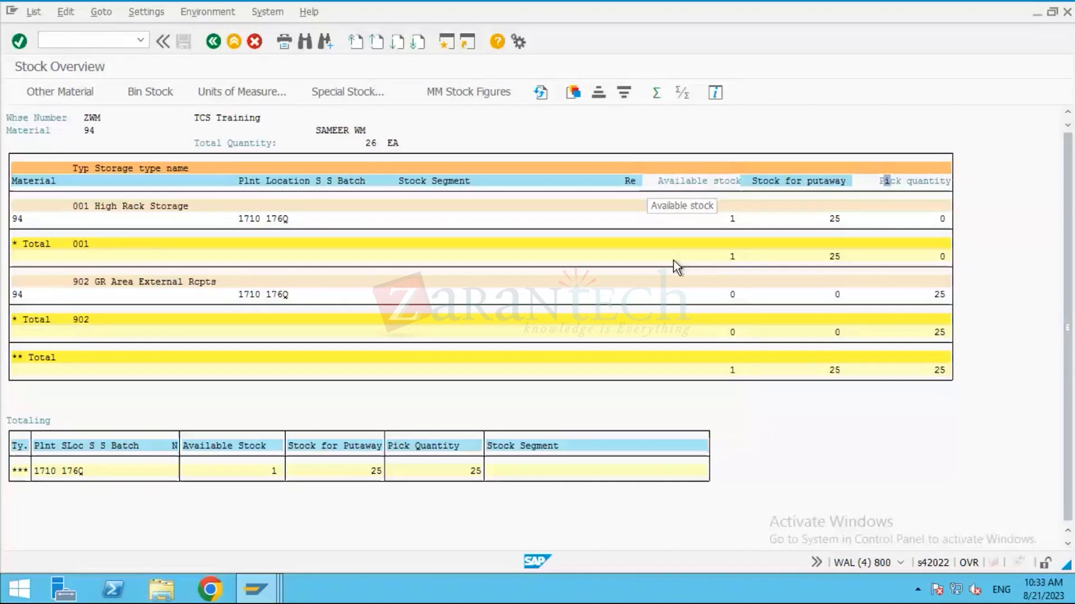
Return to the Excel workbook, enter PUTAWAY in cell E50, and fill the PICK cell C50 and the PUTAWAY cell with yellow.
left_click(697, 10)
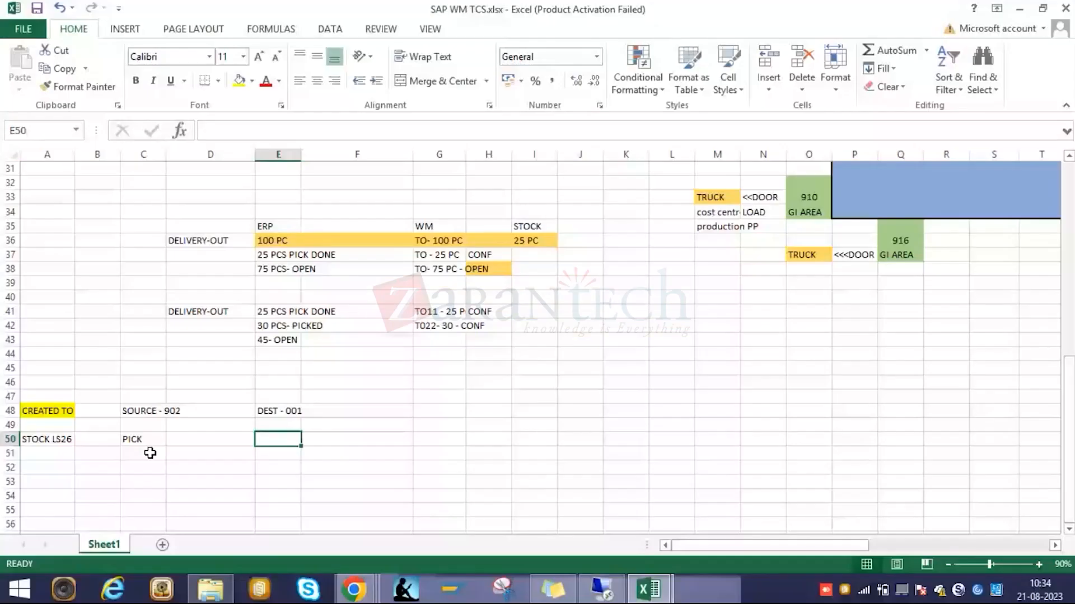
left_click(151, 440)
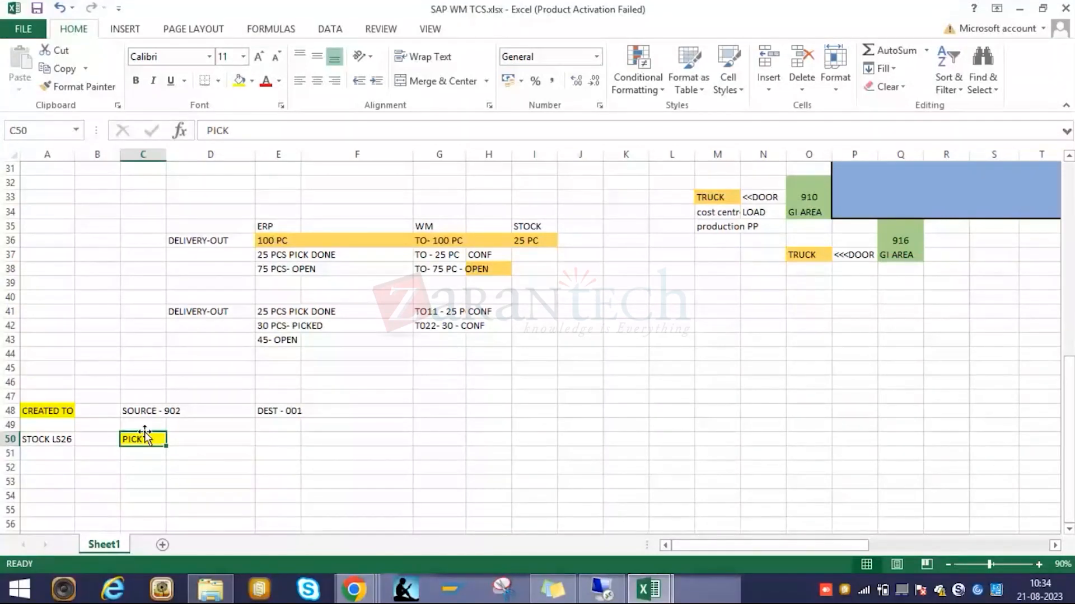
left_click(276, 439)
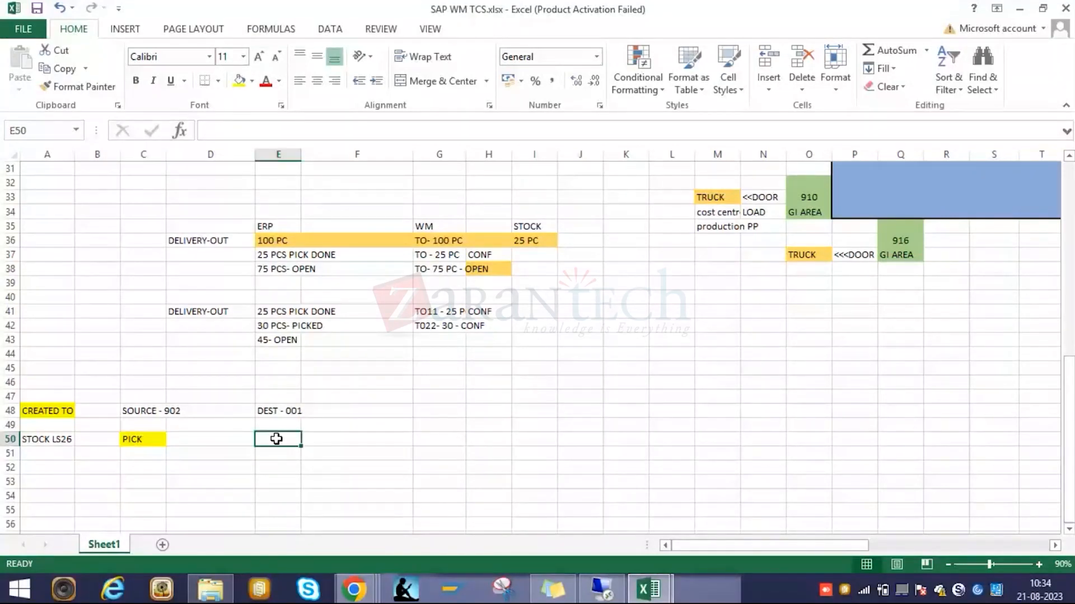
type("PUTAA")
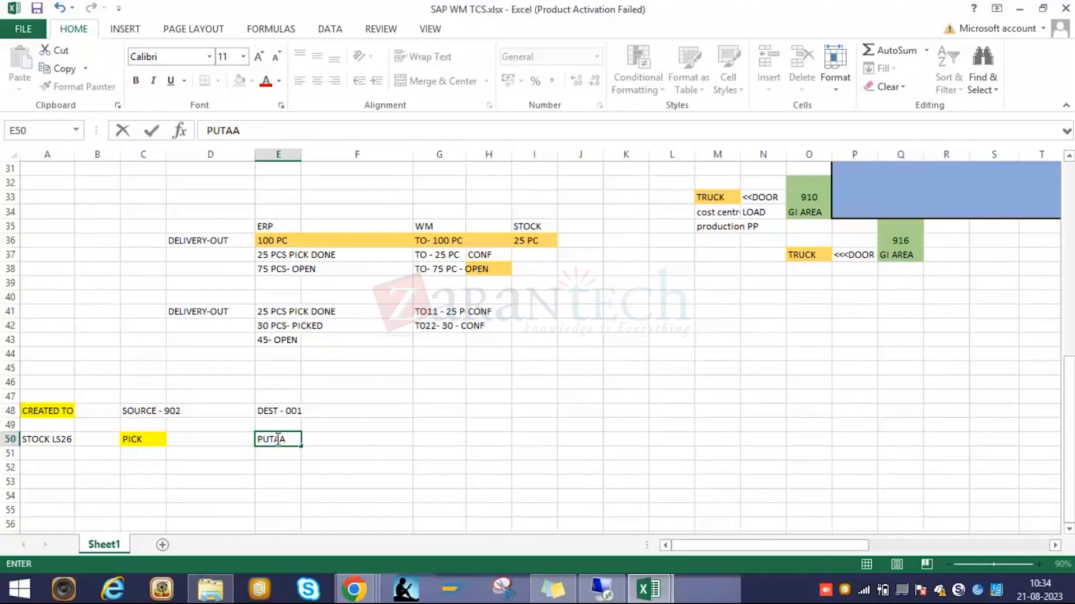
key("BackSpace")
type("WAY")
key("Return")
left_click(278, 439)
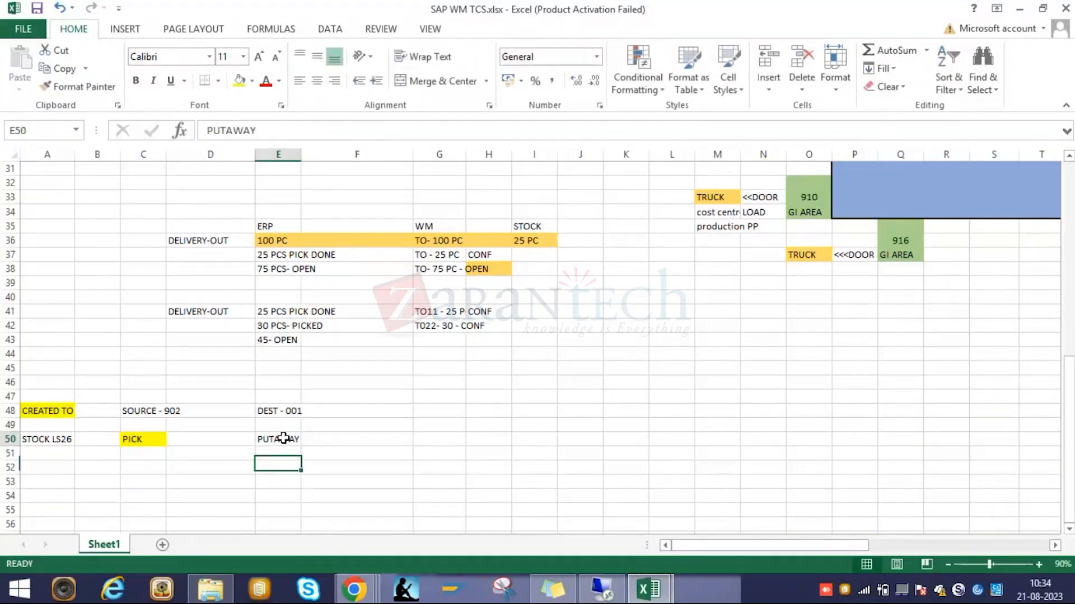
left_click(239, 81)
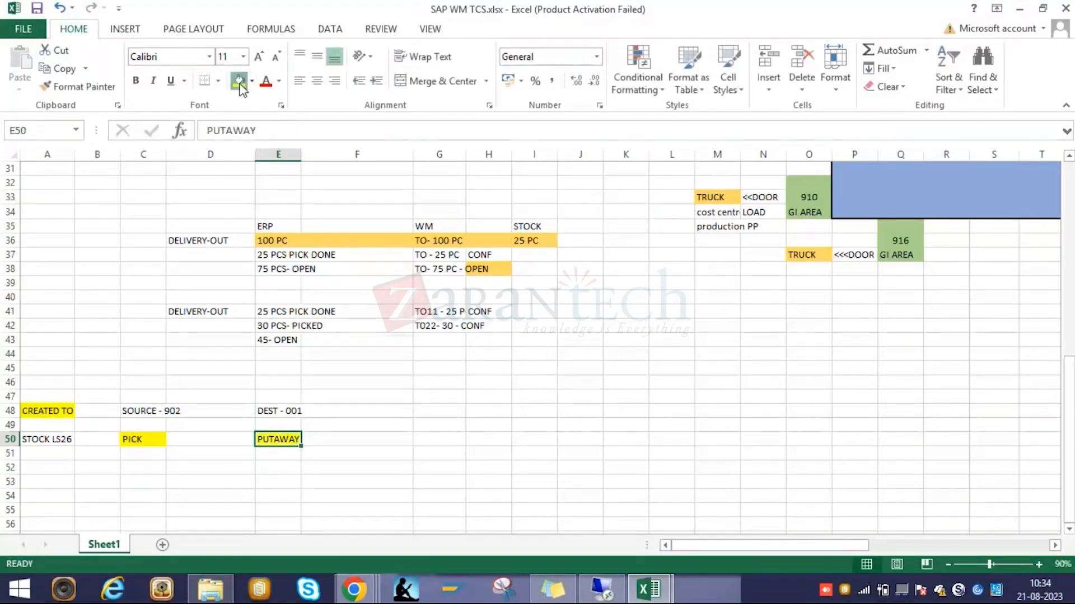
Enter the quantity 25 in cell A49, directly below CREATED TO.
left_click(42, 424)
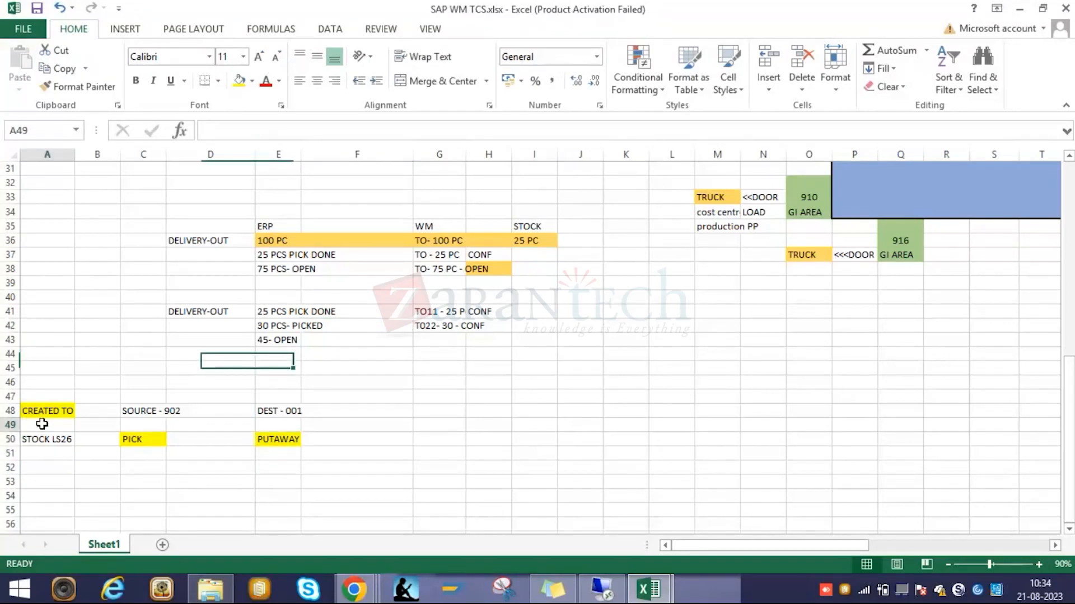
key("Down")
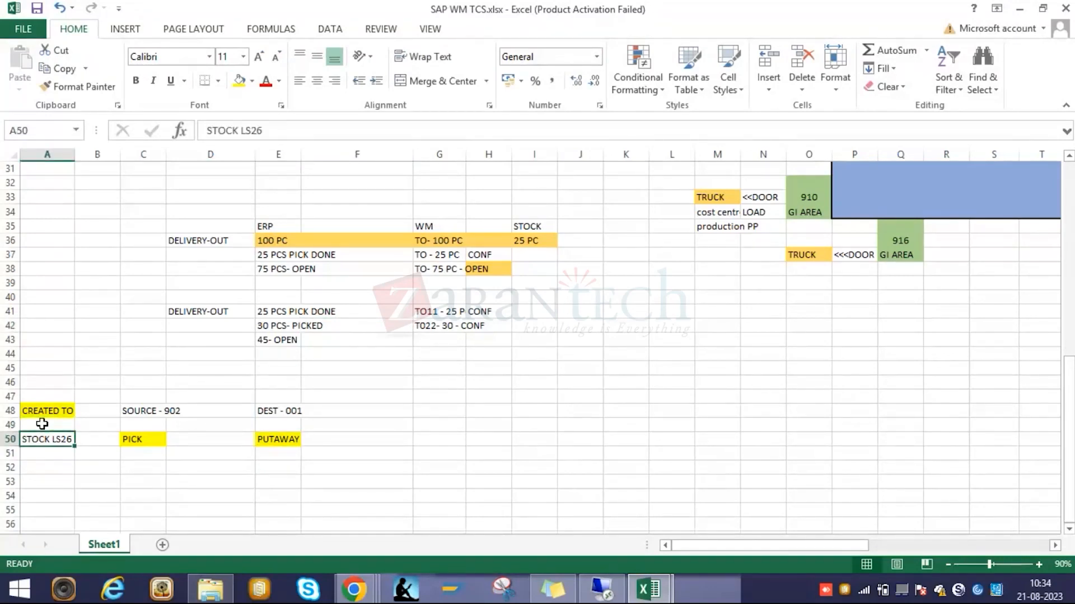
left_click(42, 424)
type("2")
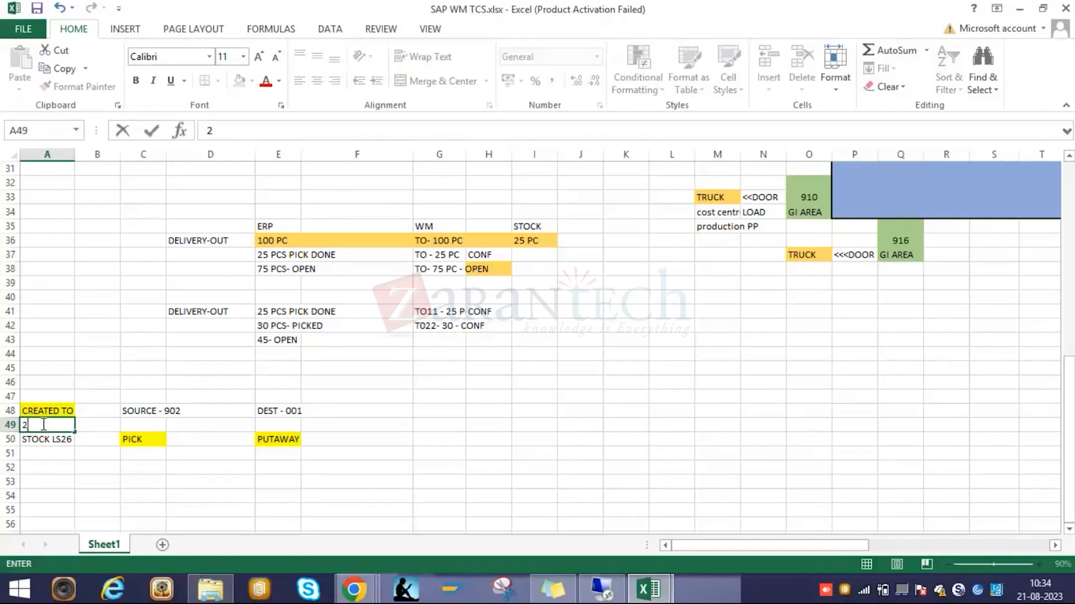
type("5")
Enter 25 below PICK in cell C51 and 25 below PUTAWAY in cell E51.
left_click(134, 455)
double_click(134, 455)
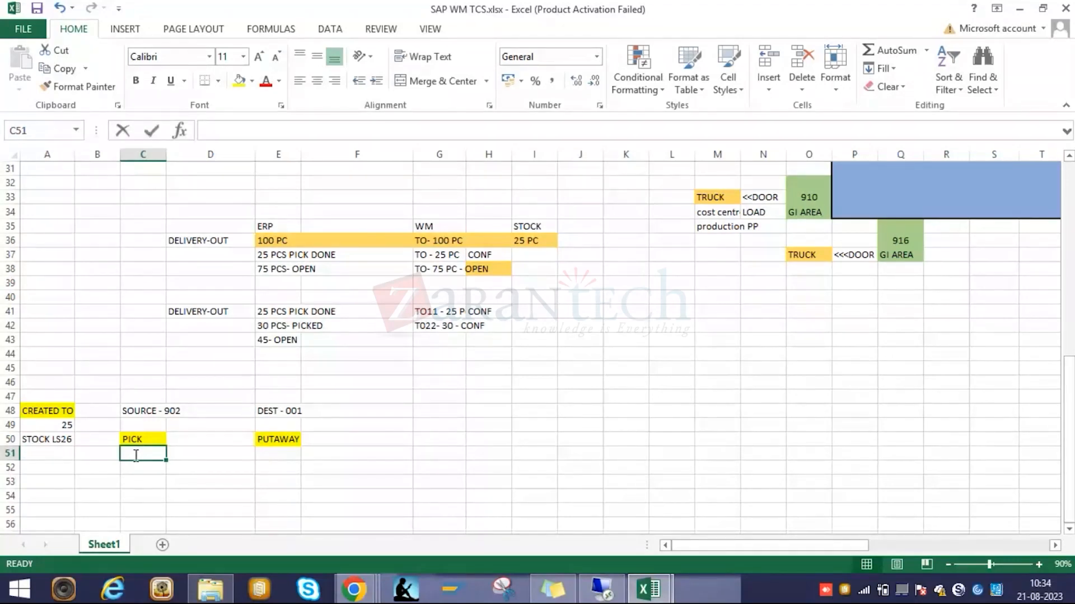
type("25")
left_click(279, 454)
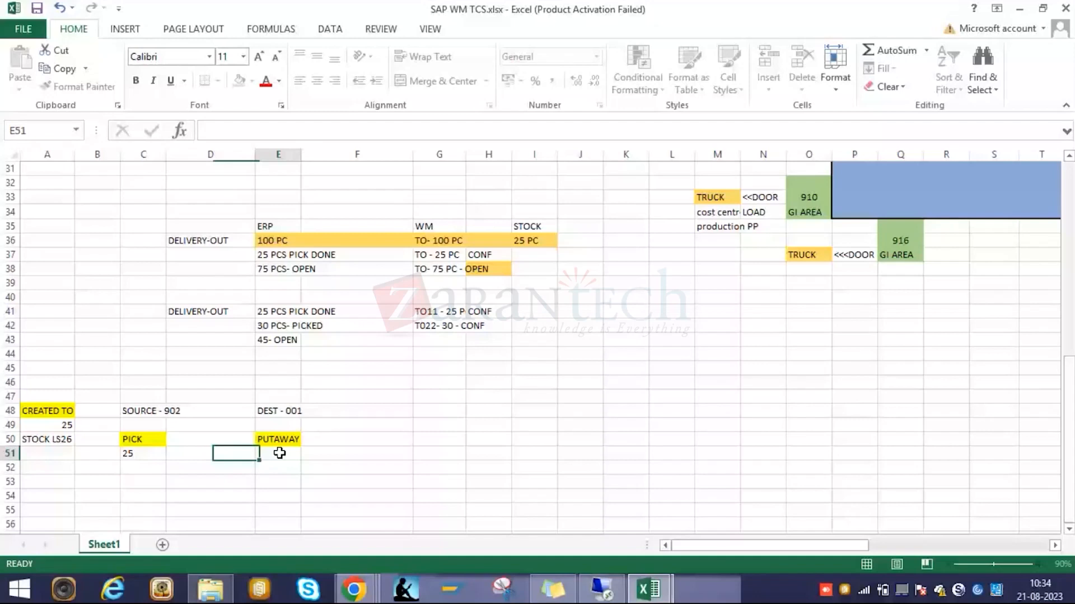
type("25")
key("Tab")
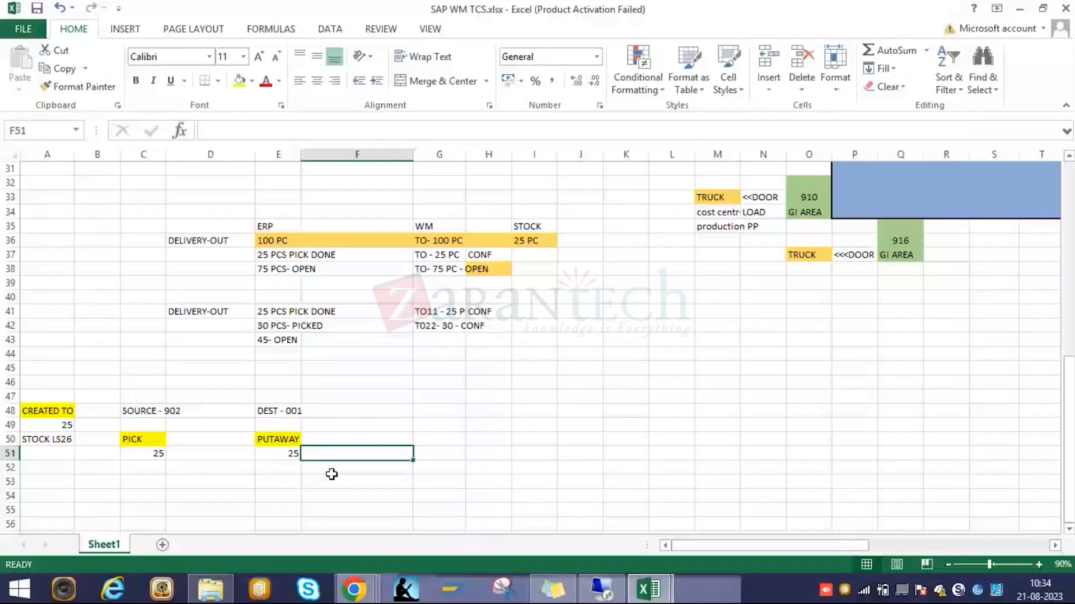
left_click(47, 412)
scroll(165, 471, "down", 1)
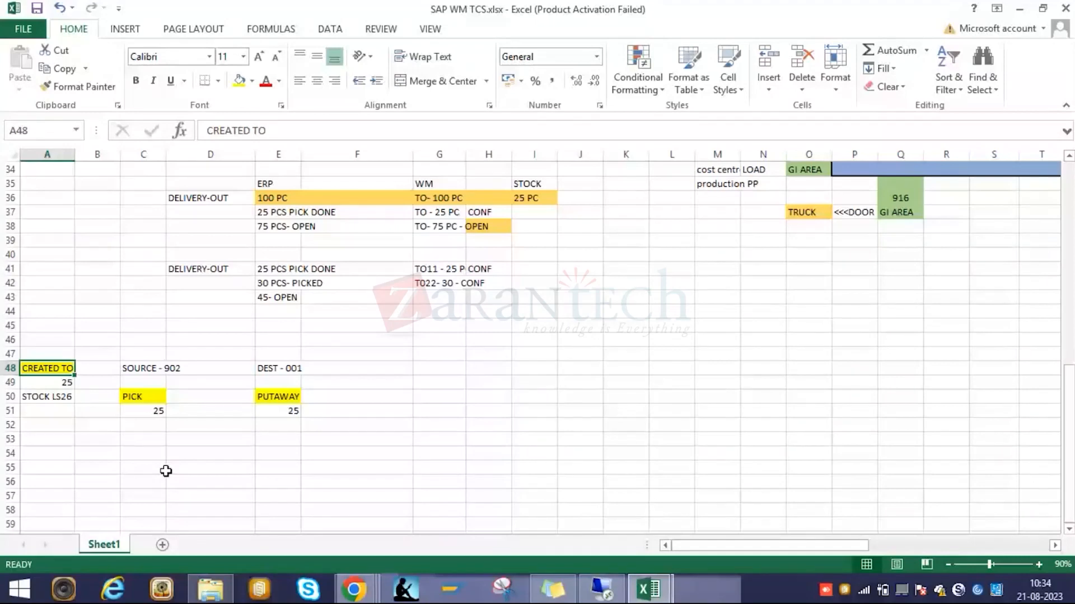
Switch to the SAP Stock Overview and compare available, putaway and pick quantities of storage types 001 and 902 for material 94.
left_click(657, 597)
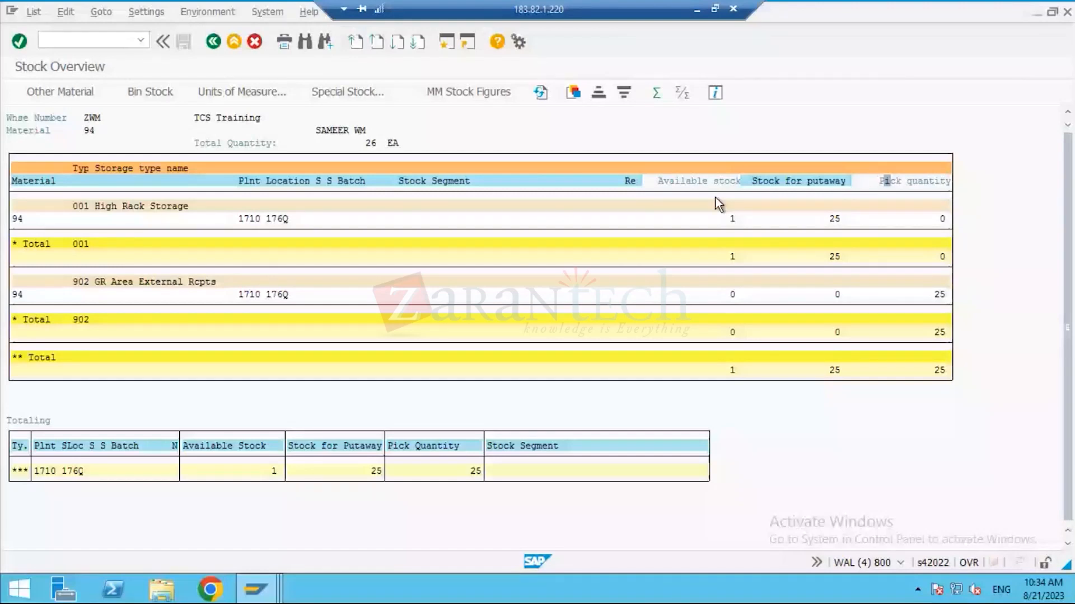
left_click(179, 207)
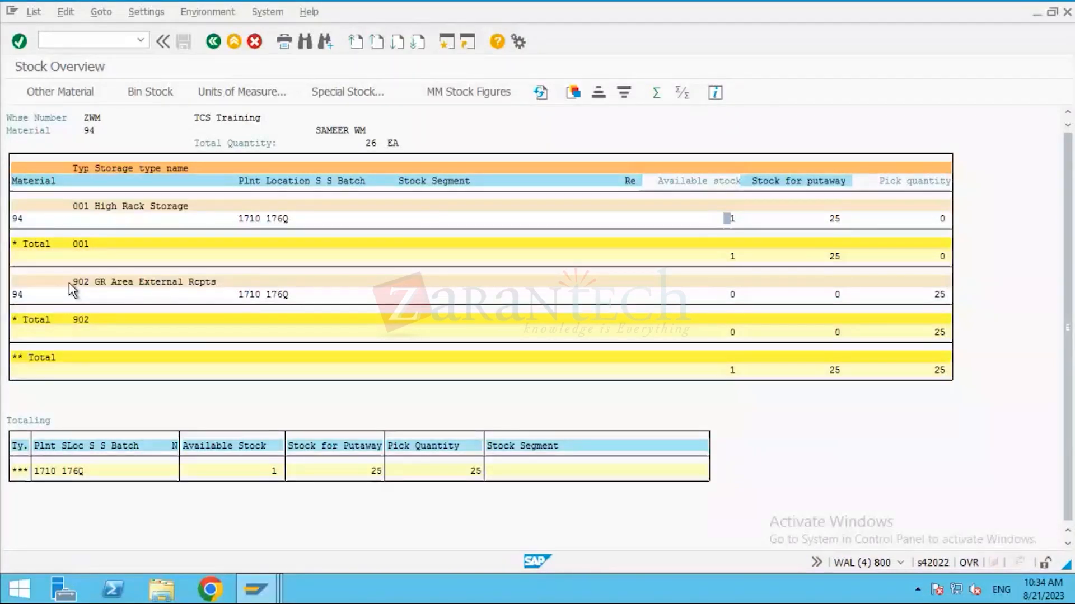
left_click(69, 283)
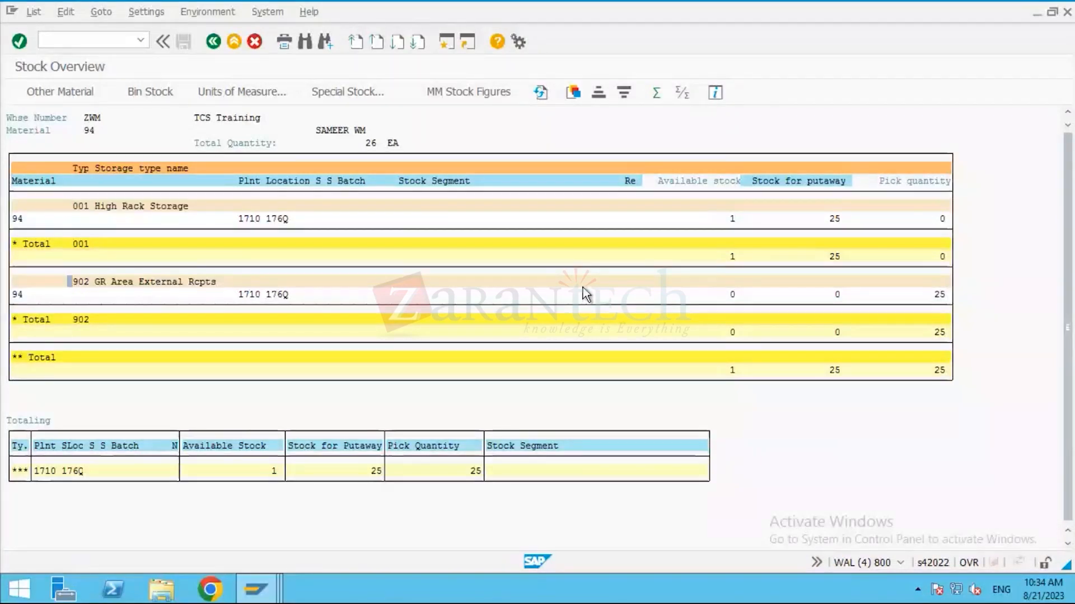
left_click(732, 333)
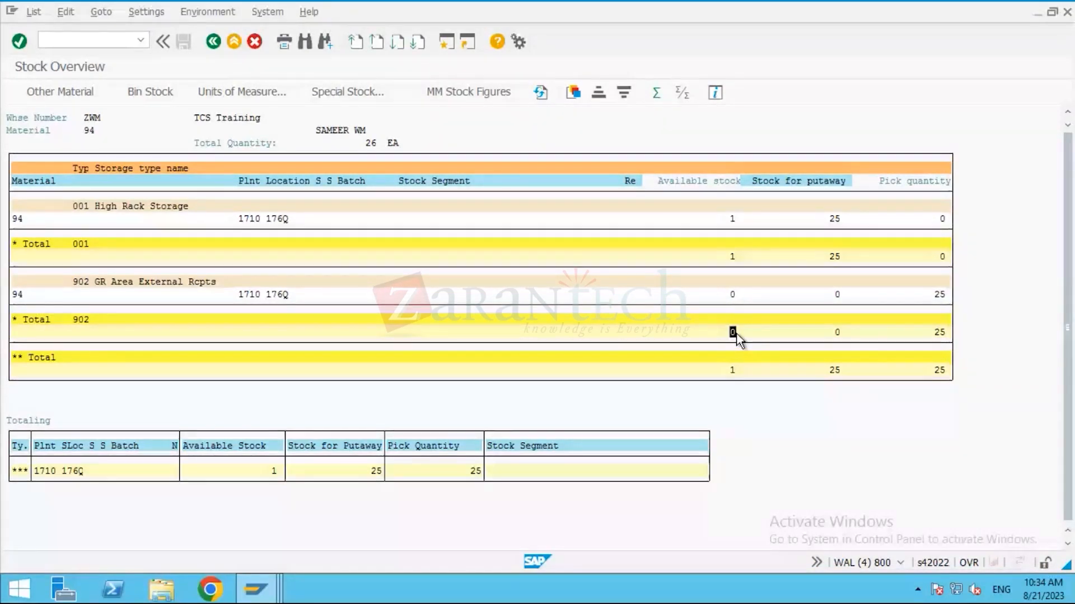
left_click(732, 295)
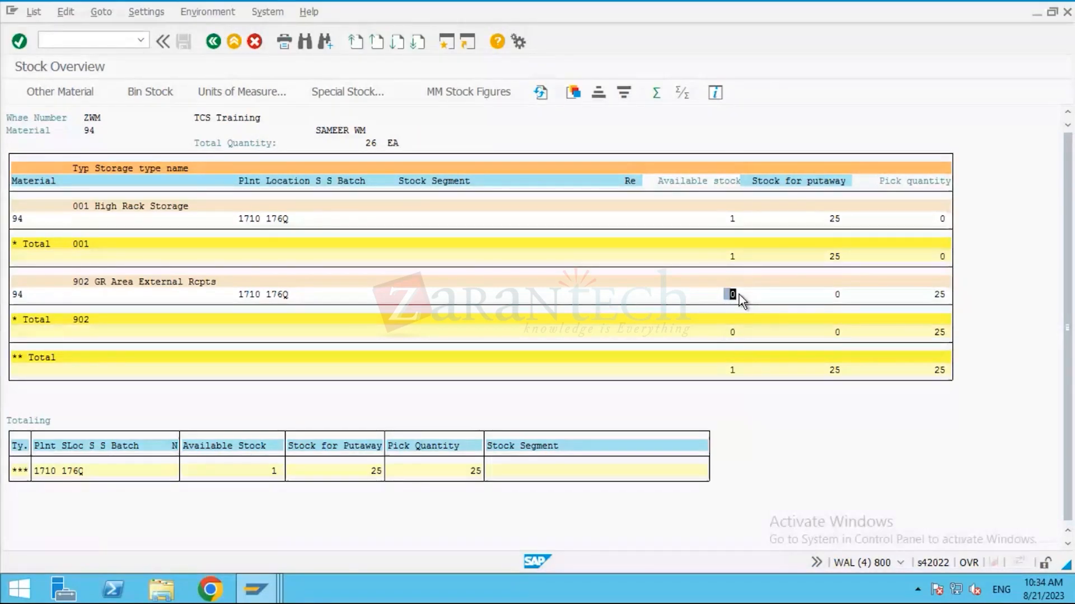
left_click(739, 257)
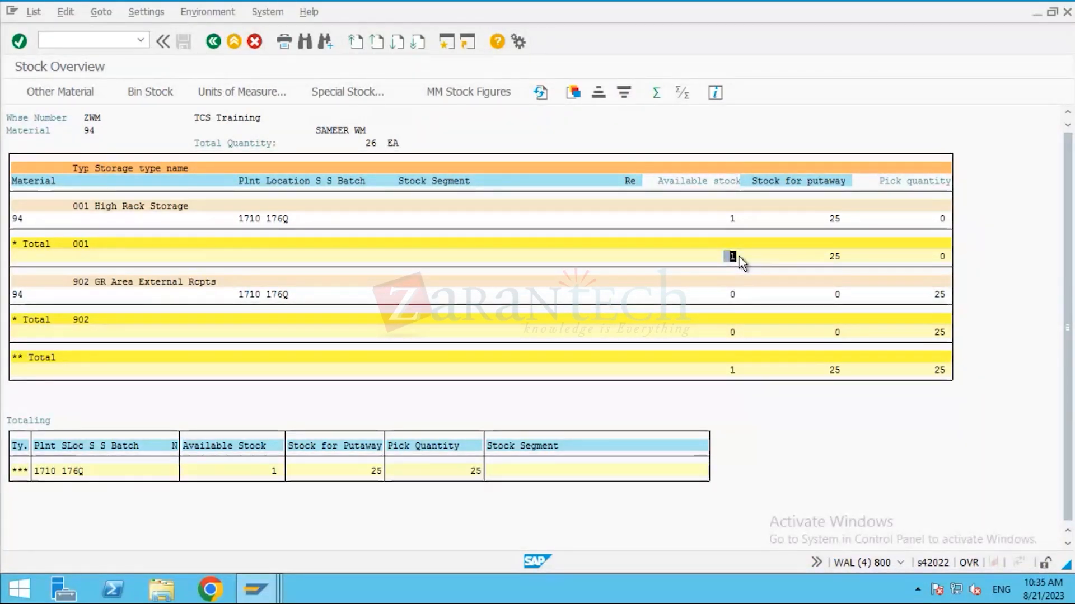
left_click(820, 181)
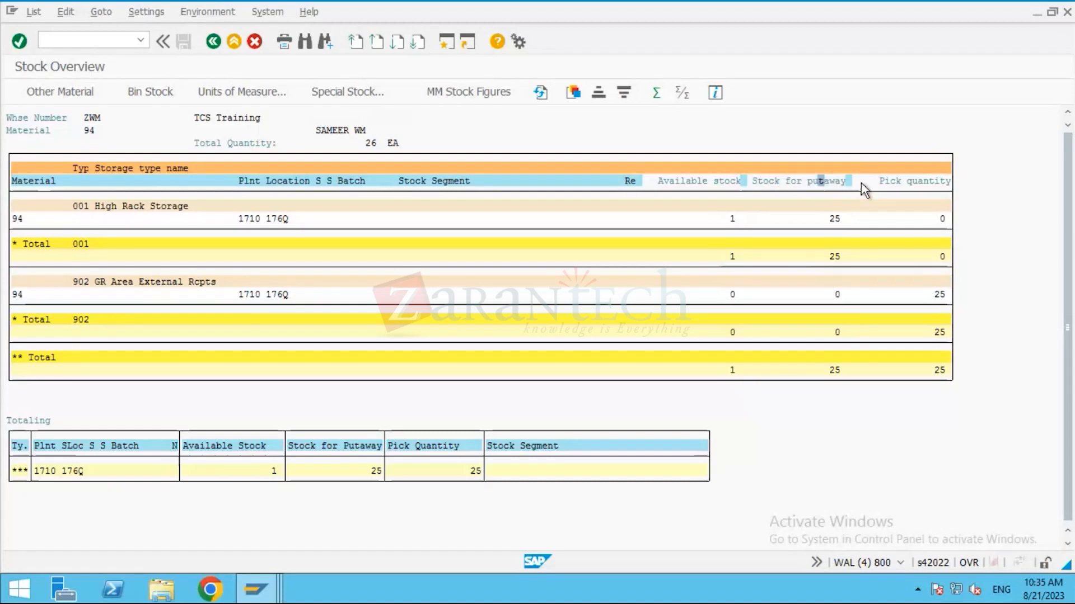
left_click(904, 182)
left_click(799, 182)
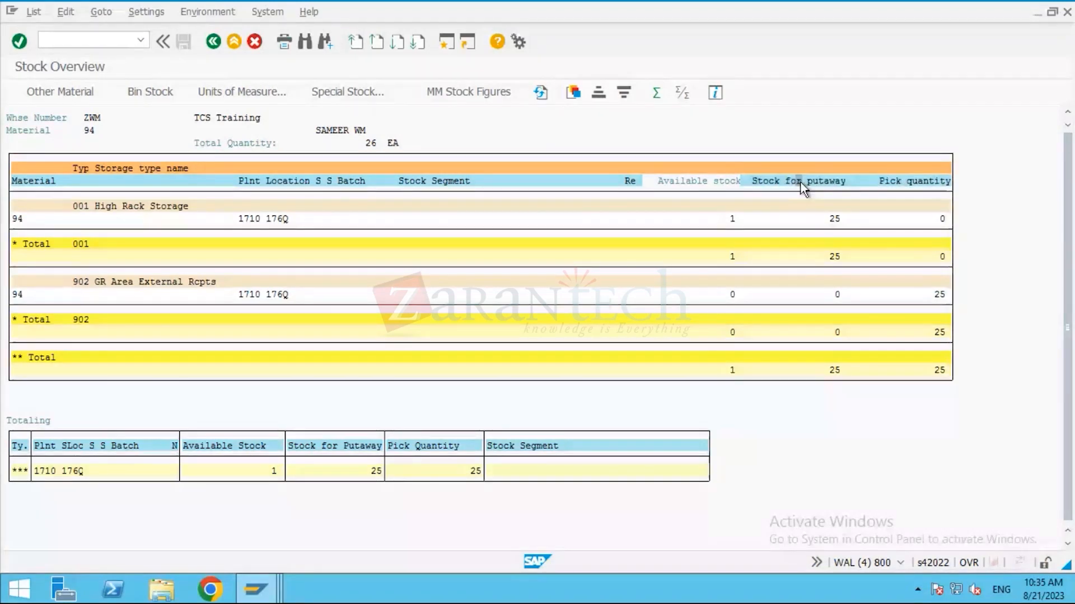
left_click(904, 188)
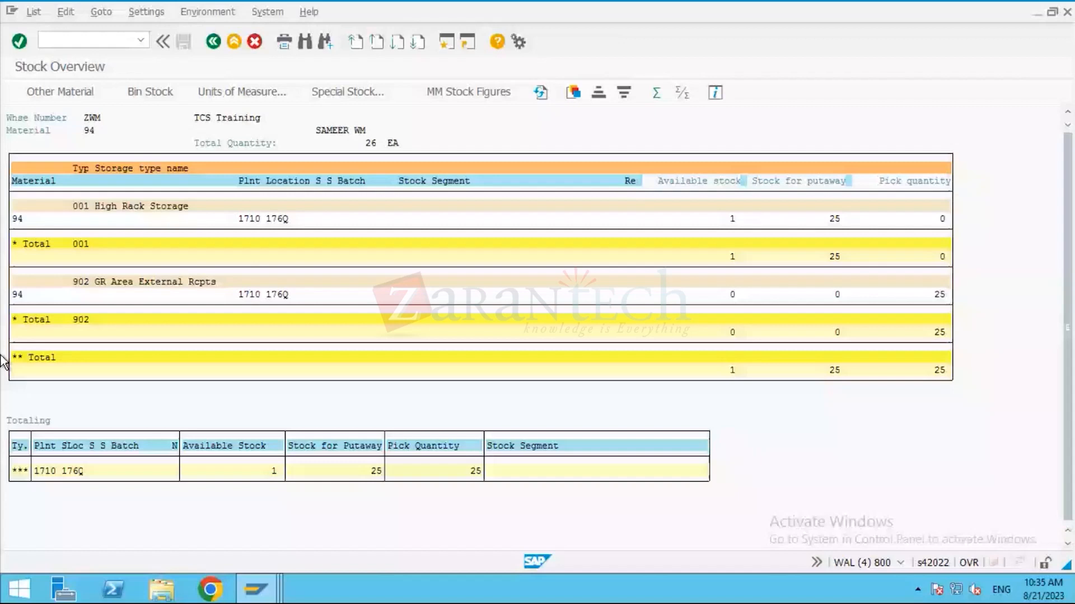
Return to the Excel workbook and enter GOO in cell A54, below the CREATED TO example.
mouse_move(701, 10)
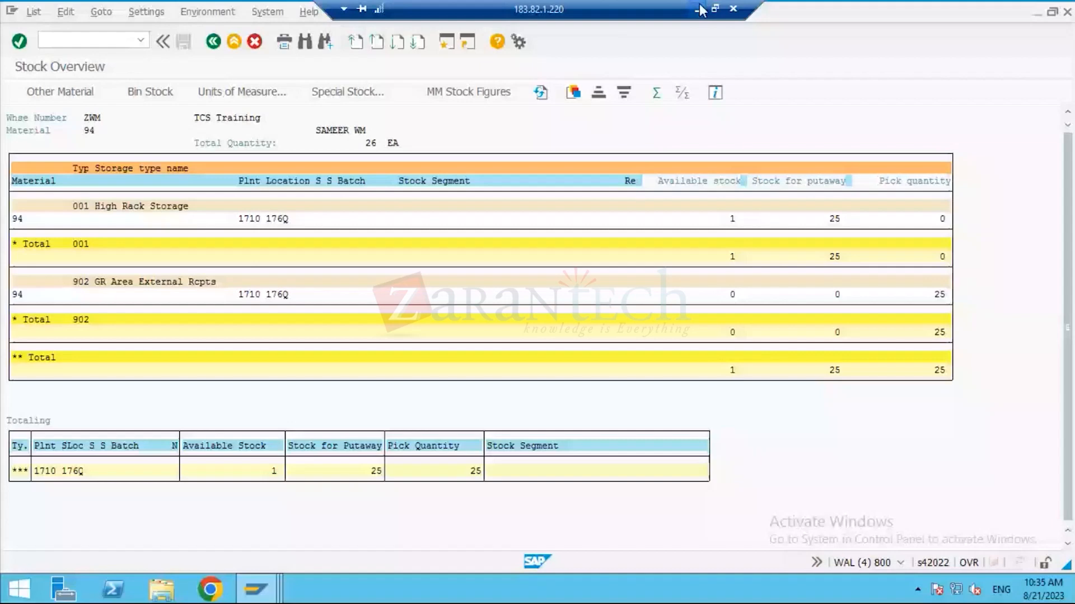
left_click(701, 10)
left_click(64, 450)
type("G")
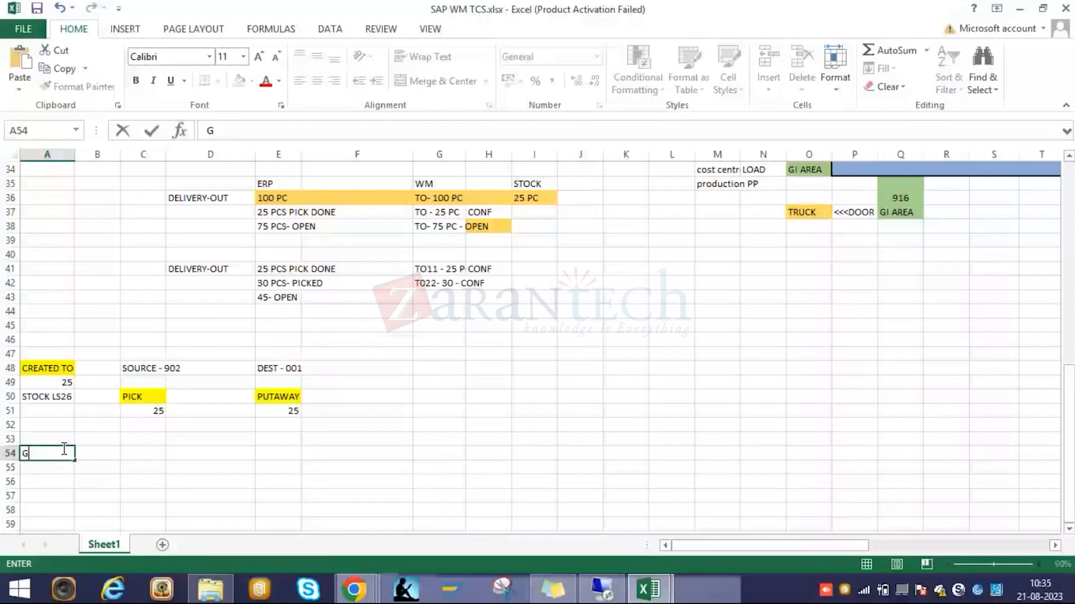
type("OO")
Enter TRANSIT in cell G48 and 902--->001 in cell H48 of the CREATED TO row.
left_click(441, 369)
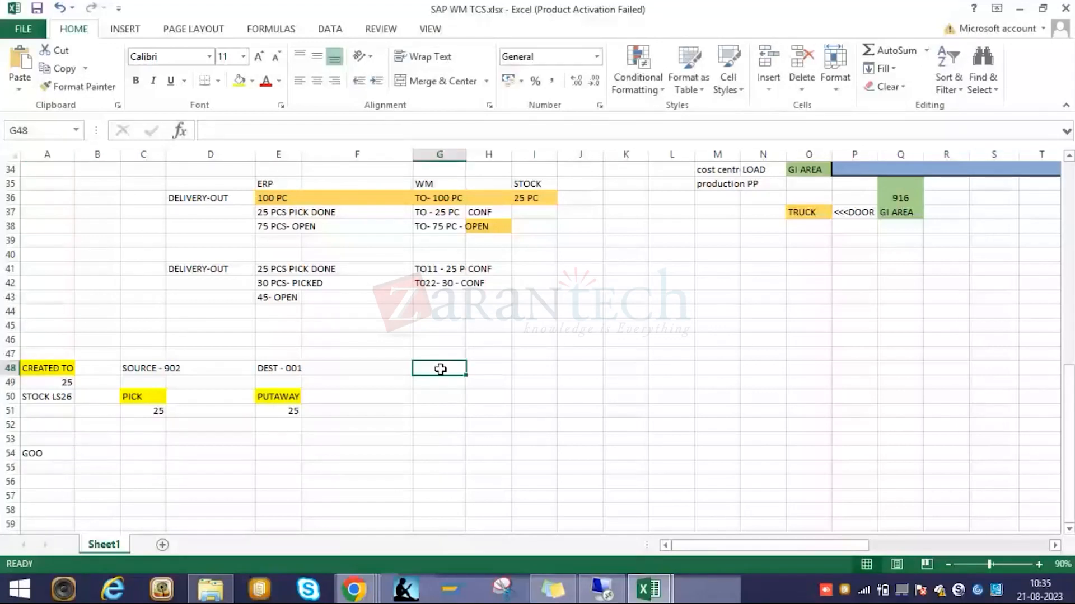
type("TRANSIT")
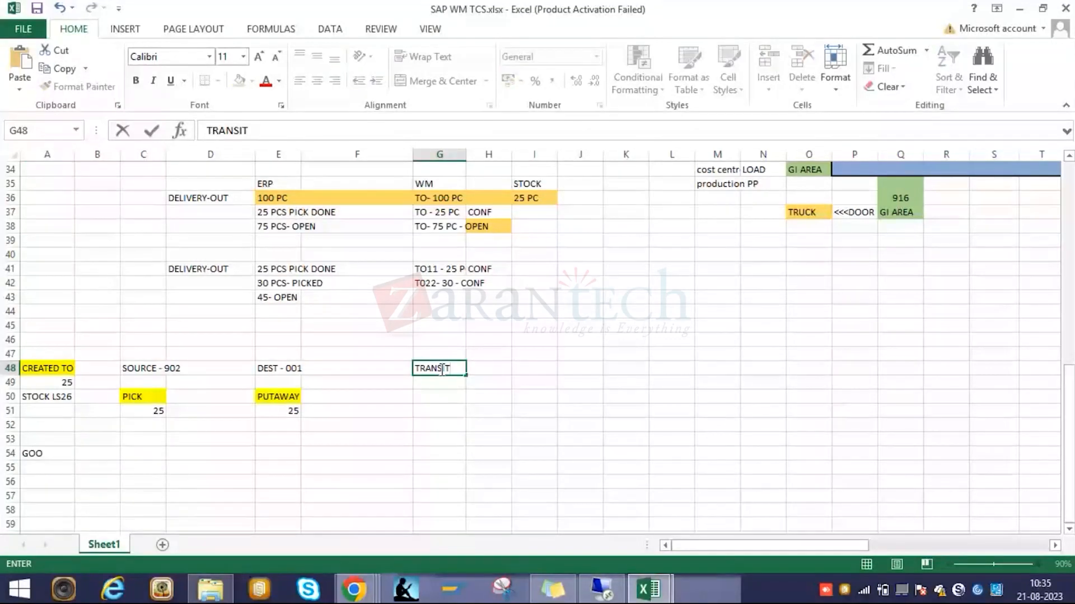
left_click(484, 368)
type("90")
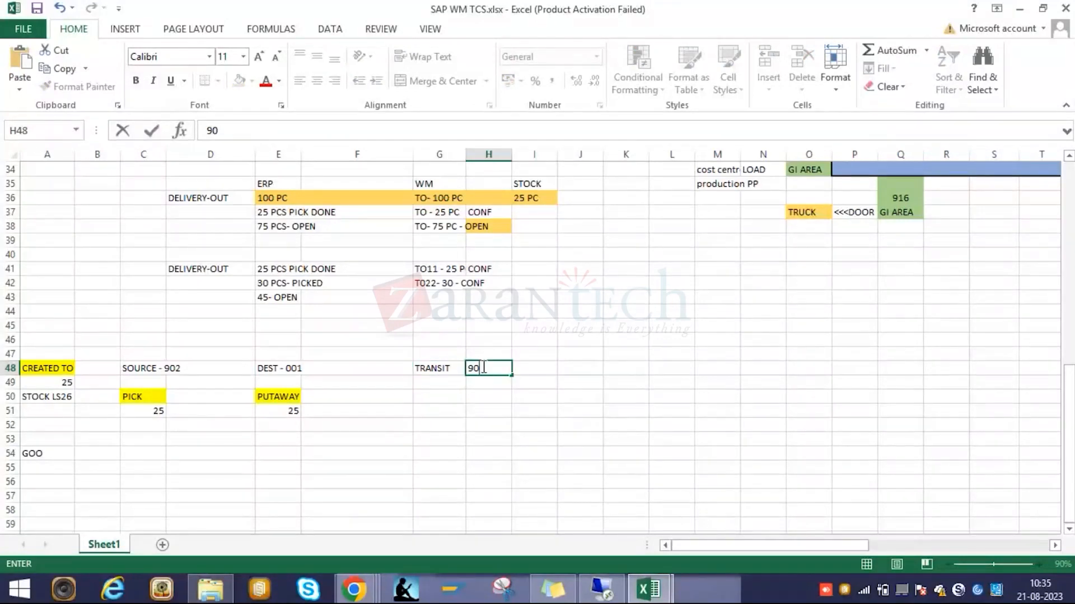
type("2--->001")
left_click(498, 450)
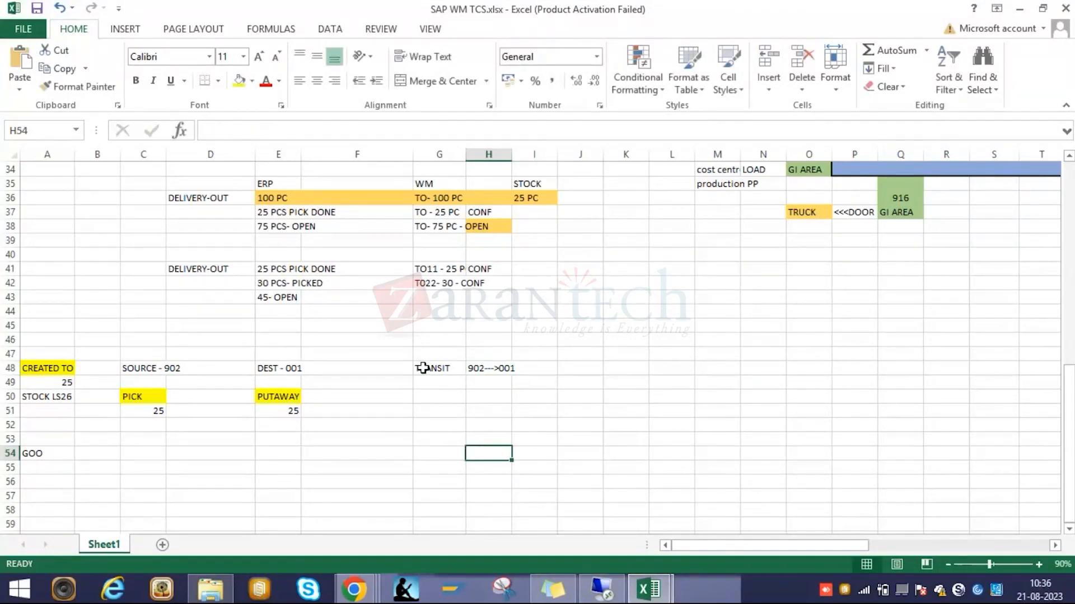
Fill the TRANSIT and 902--->001 cells G48:H48 with yellow.
left_click_drag(422, 367, 506, 368)
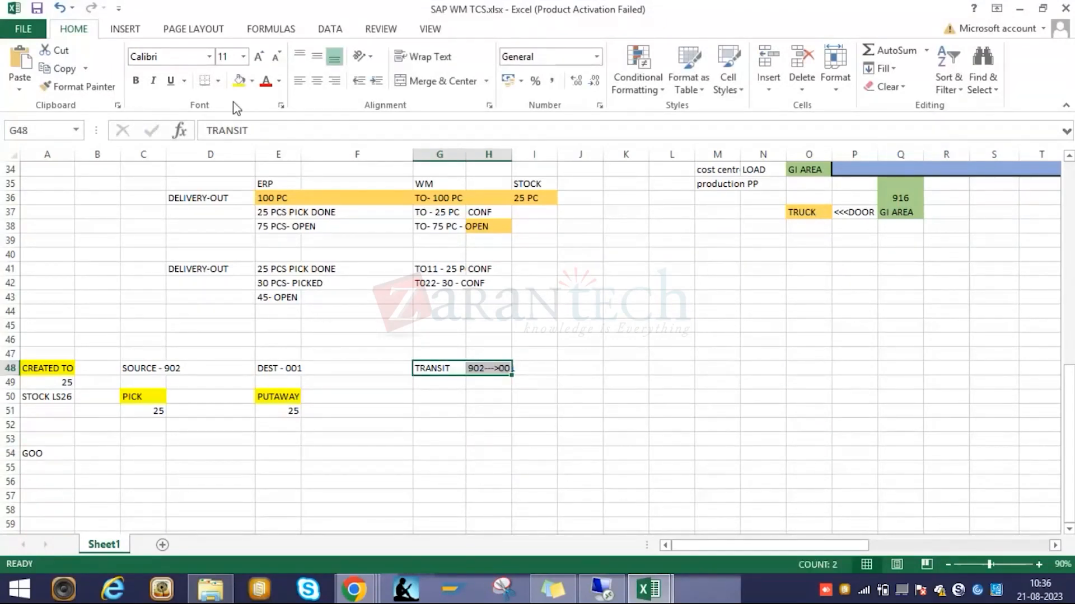
left_click(239, 80)
left_click(319, 465)
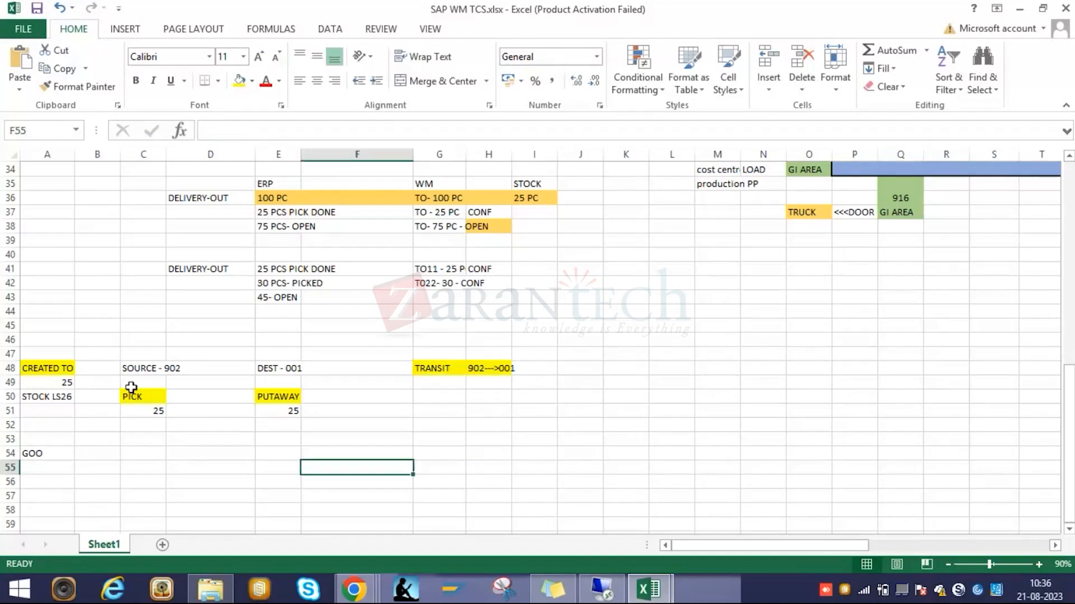
Review the PICK quantity under SOURCE - 902, the PUTAWAY quantity under DEST - 001 and the TRANSIT note of the CREATED TO example.
left_click(140, 400)
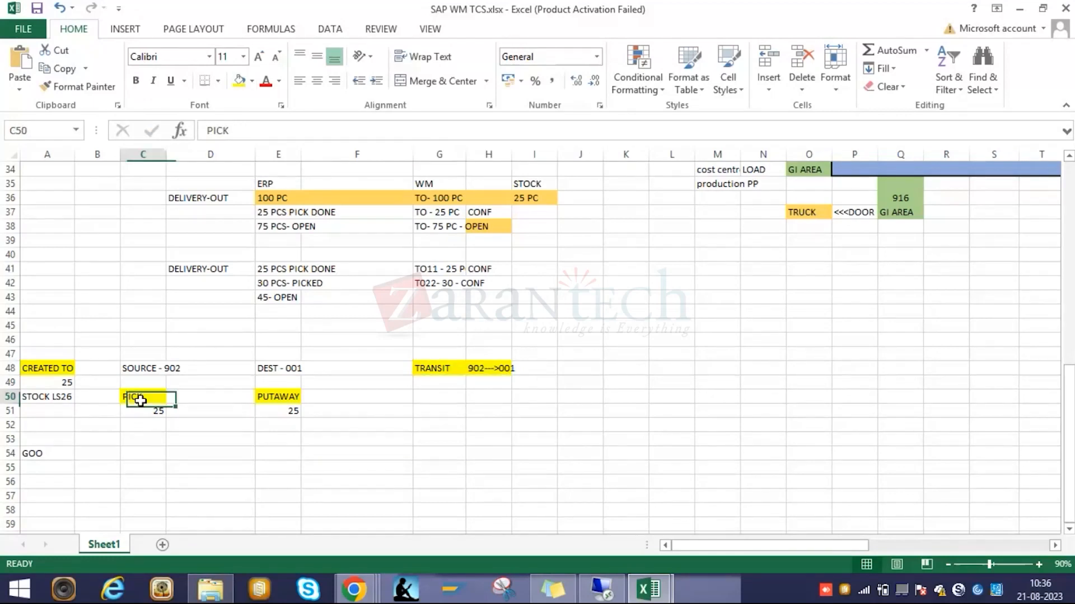
left_click_drag(140, 399, 286, 423)
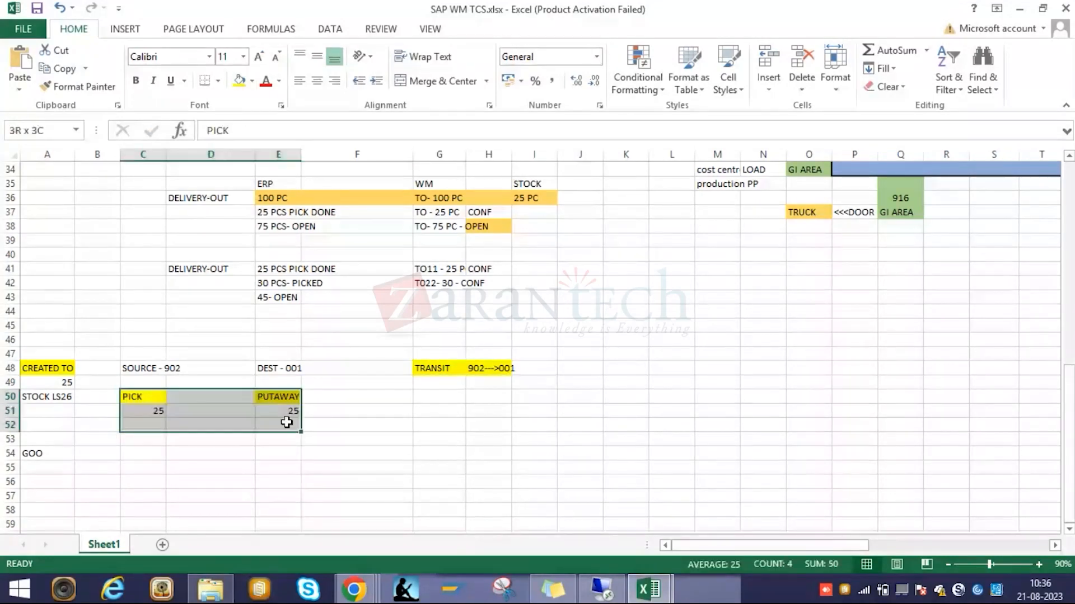
left_click(305, 424)
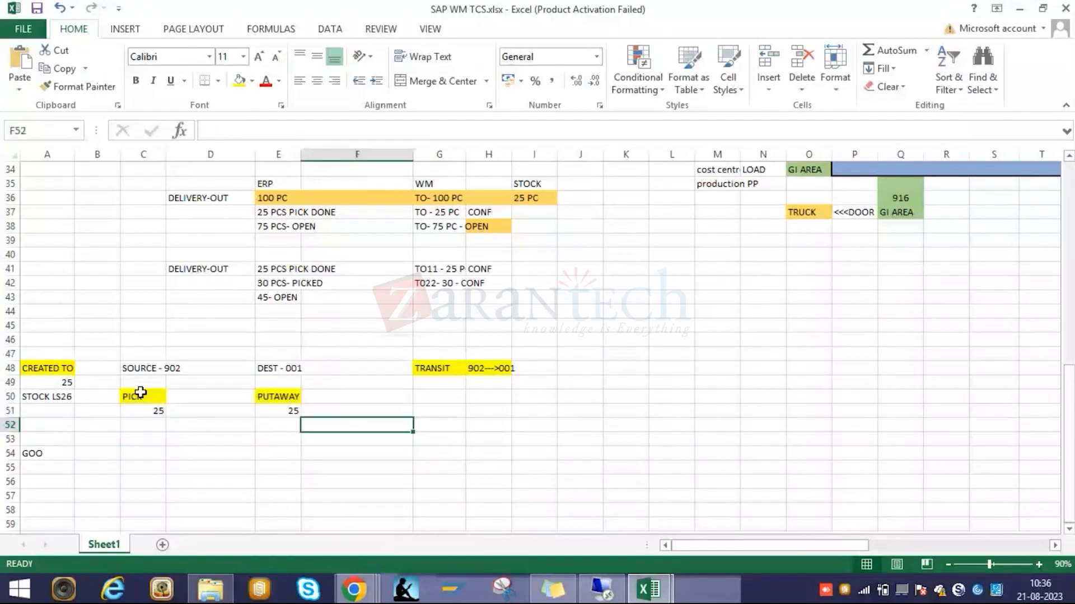
left_click_drag(279, 397, 289, 433)
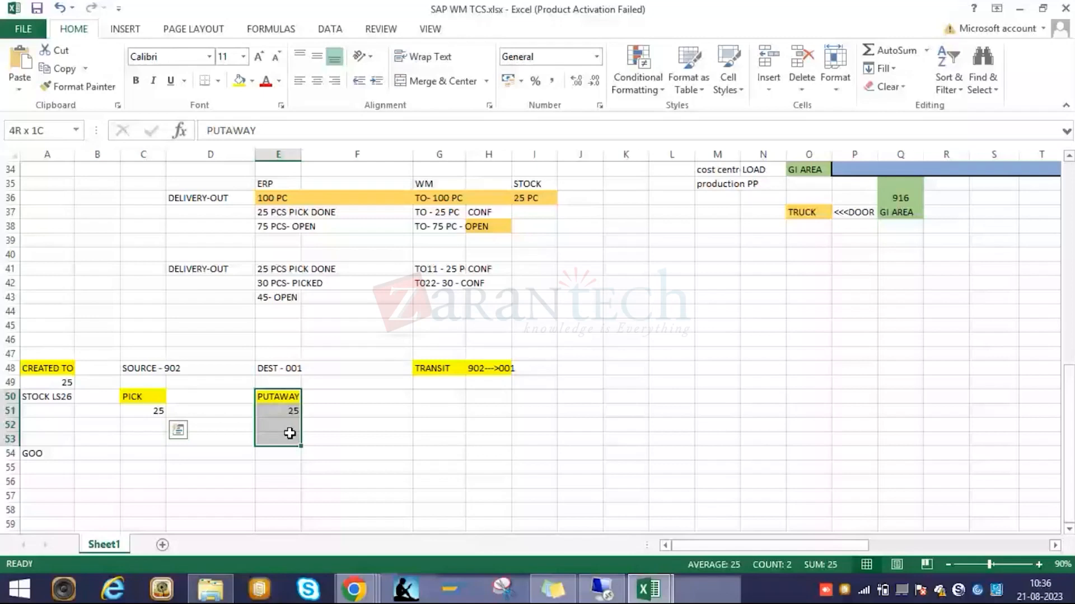
left_click_drag(441, 369, 524, 370)
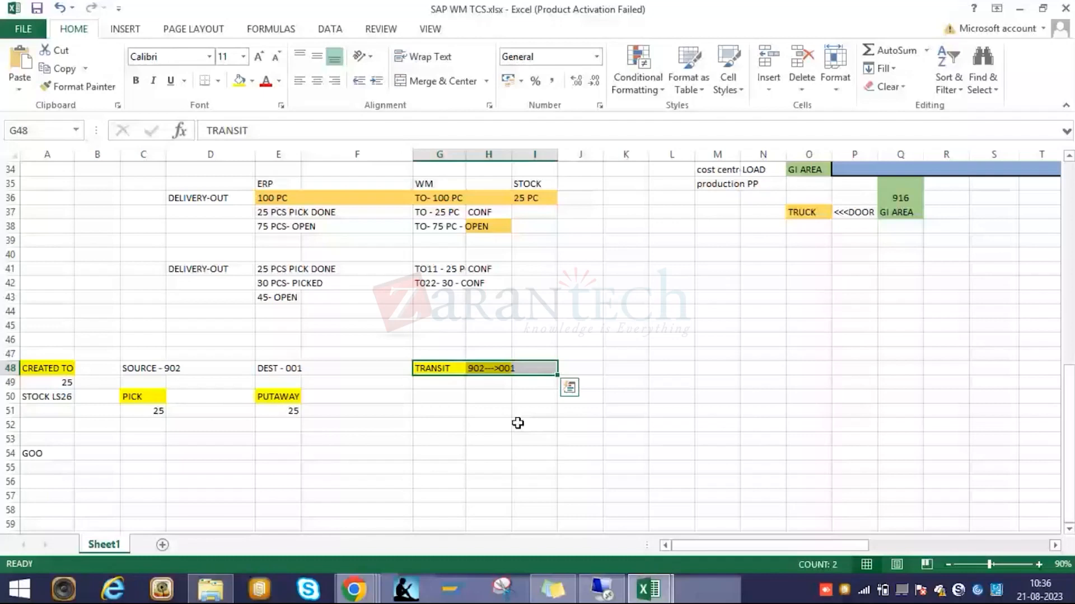
left_click(439, 439)
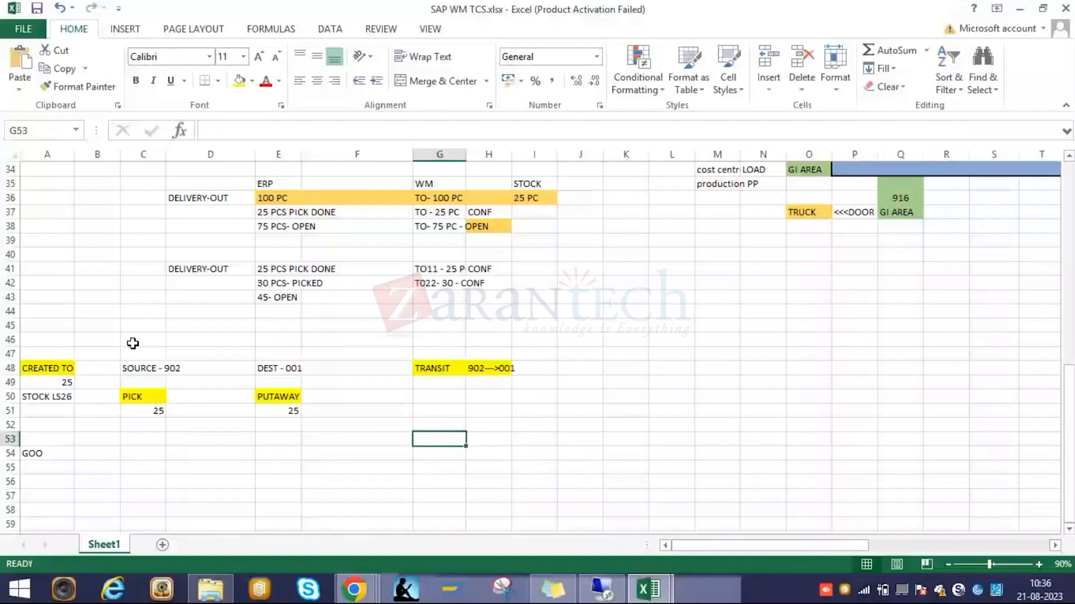
left_click_drag(134, 354, 143, 410)
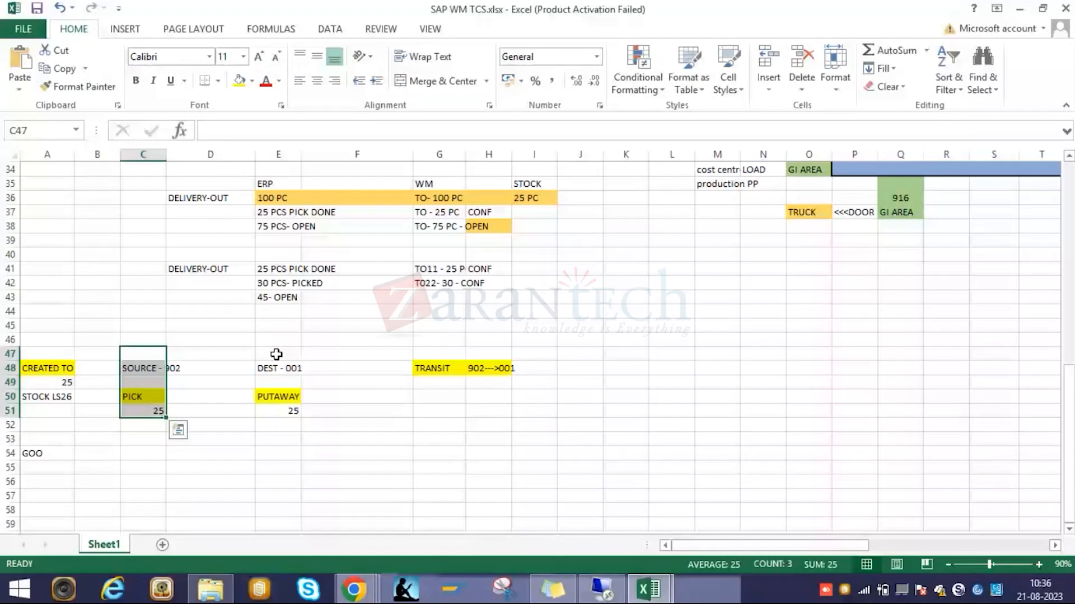
left_click_drag(277, 354, 277, 414)
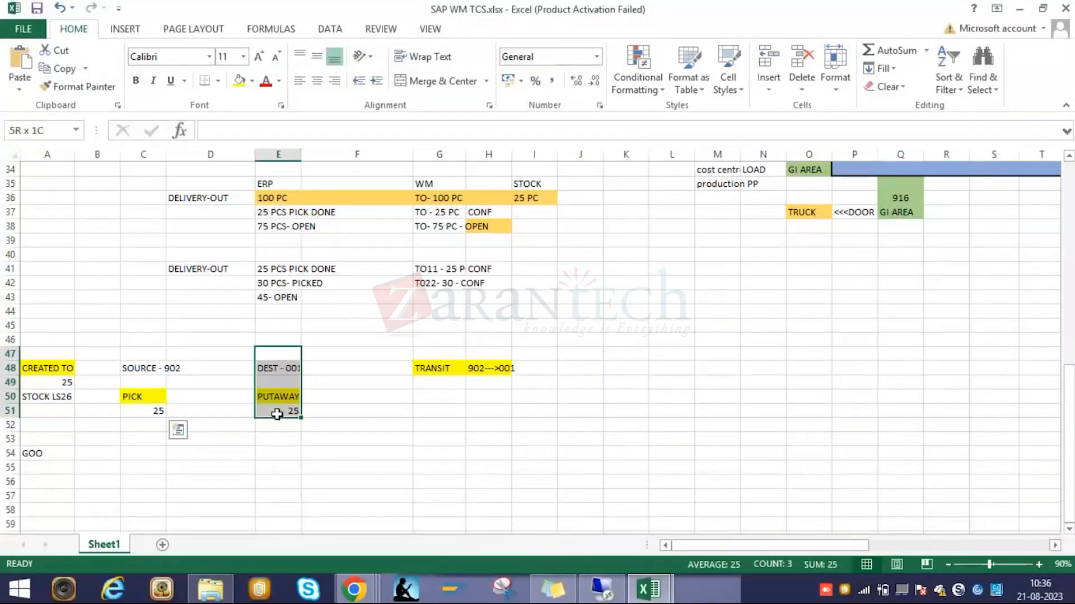
Replace the text in cell A54 with TO - CONFIRMATION.
left_click(51, 453)
type("TO - CONFIR")
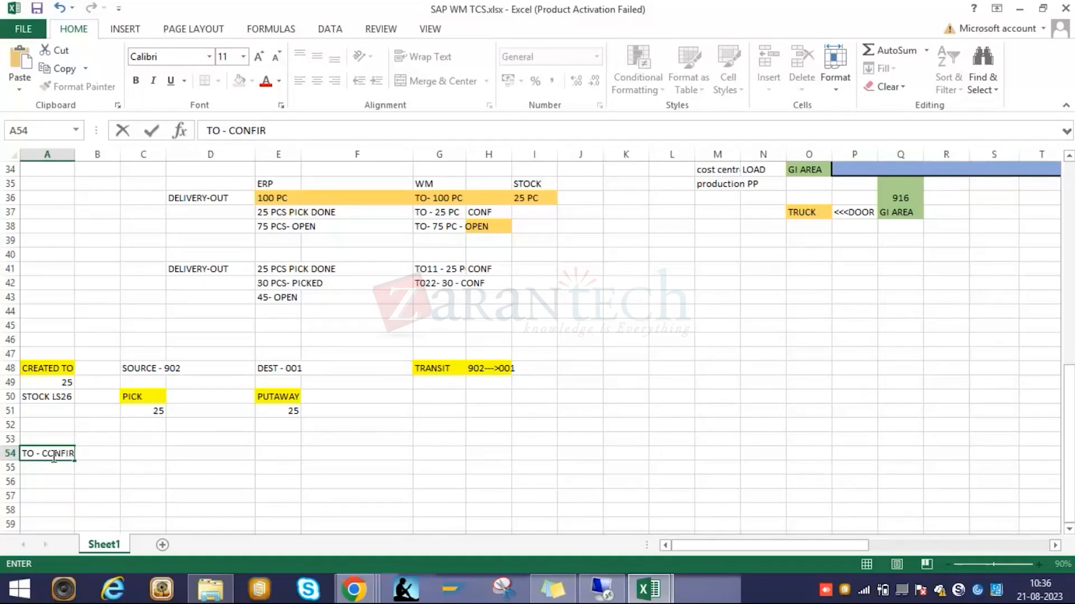
type("N")
key("BackSpace")
type("MATION")
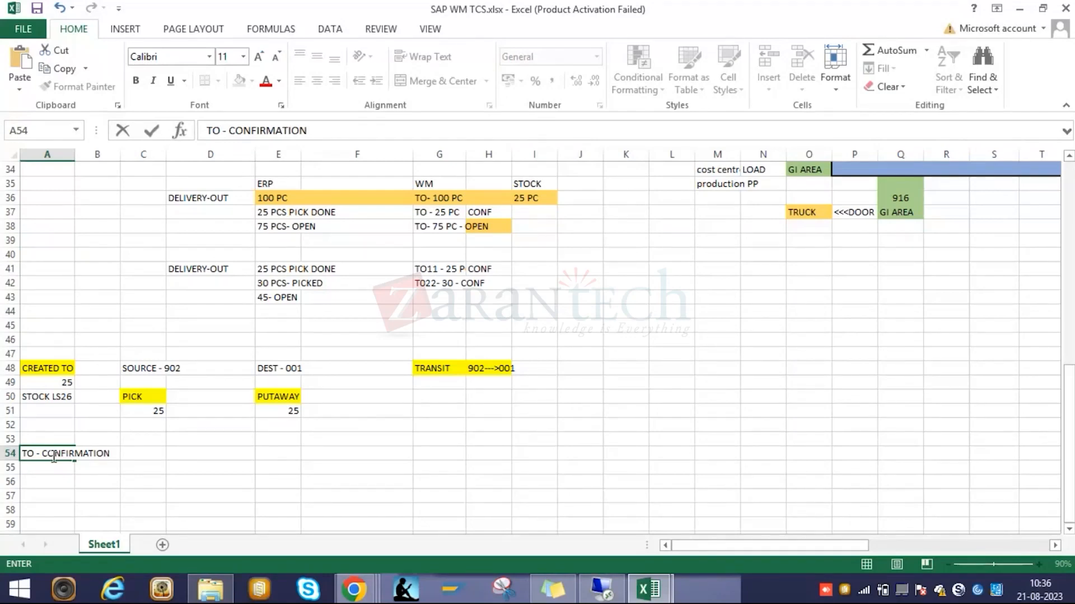
left_click(394, 482)
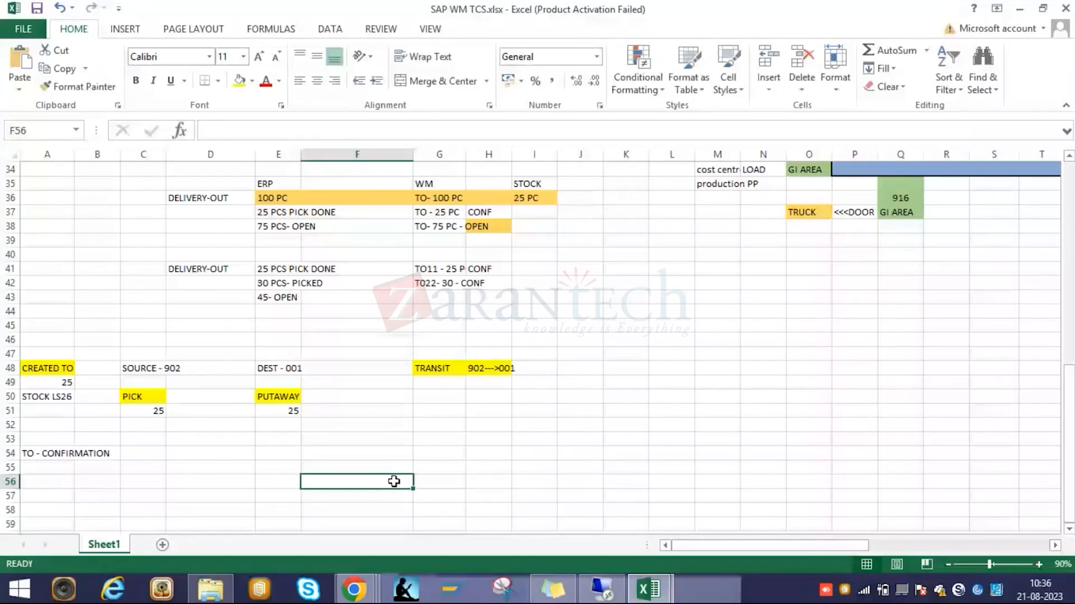
Enter PLACED ON HIG RACK in cell G53 and fill G53:H53 with yellow.
left_click(449, 440)
type("PL")
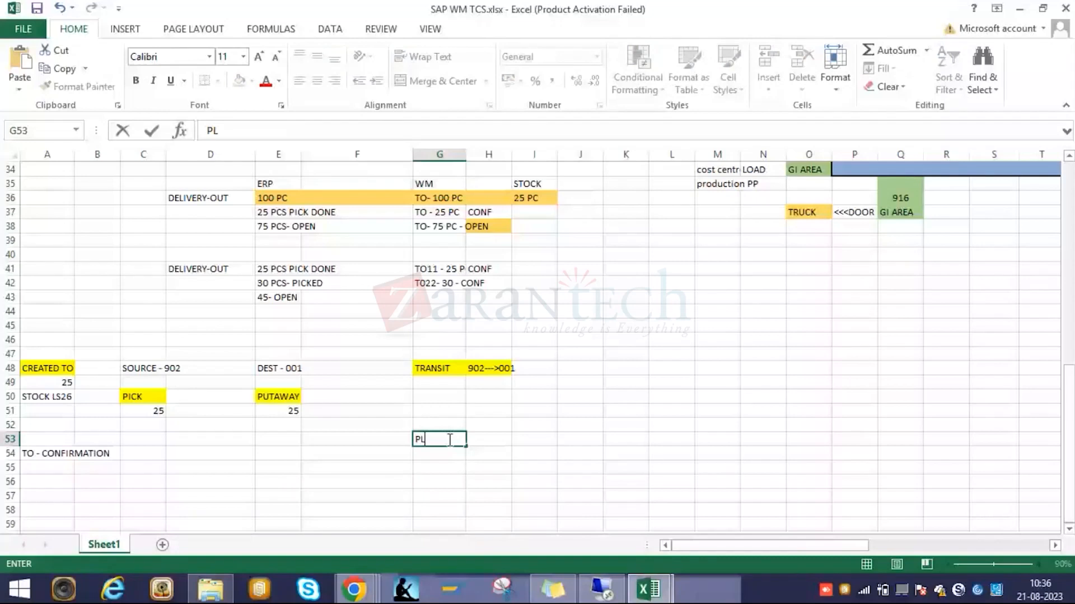
type("ACED ON HIG R")
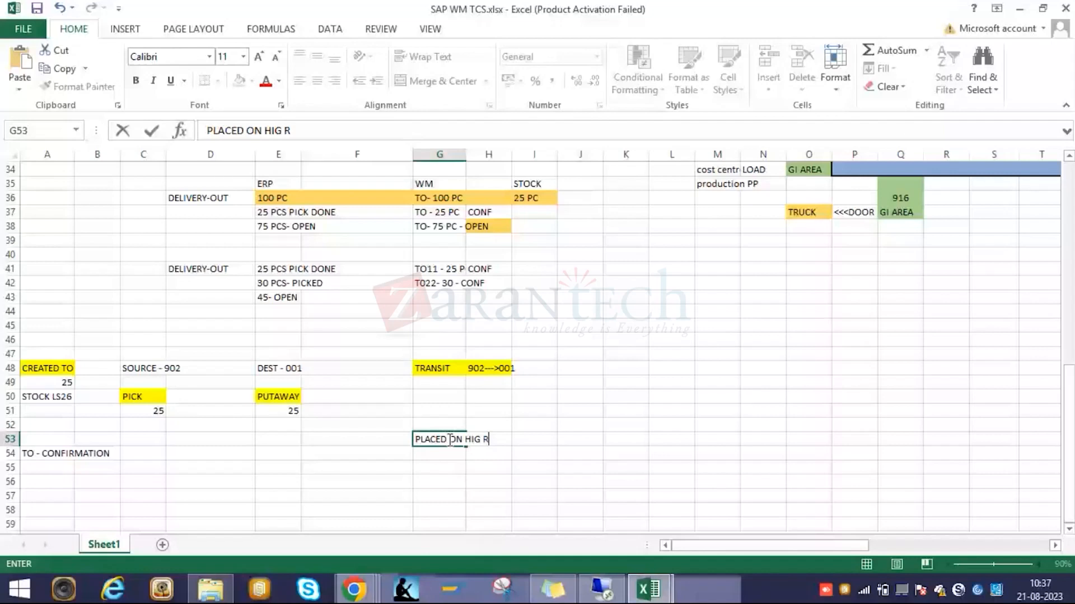
type("ACK")
key("shift+Right")
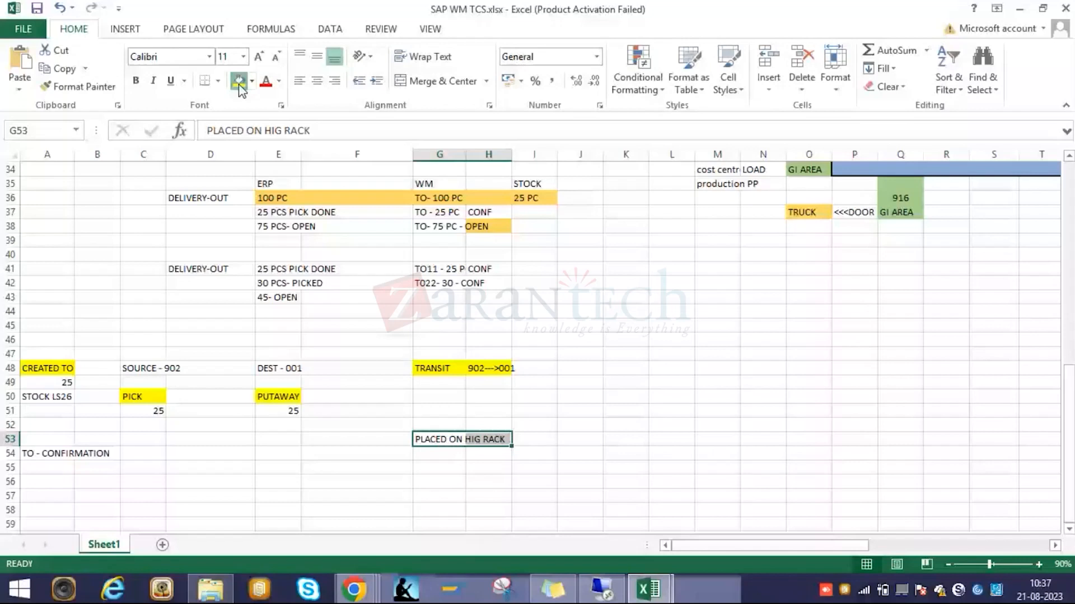
left_click(239, 86)
Fill the TO - CONFIRMATION label in A54:B54 with yellow.
left_click_drag(47, 454, 97, 454)
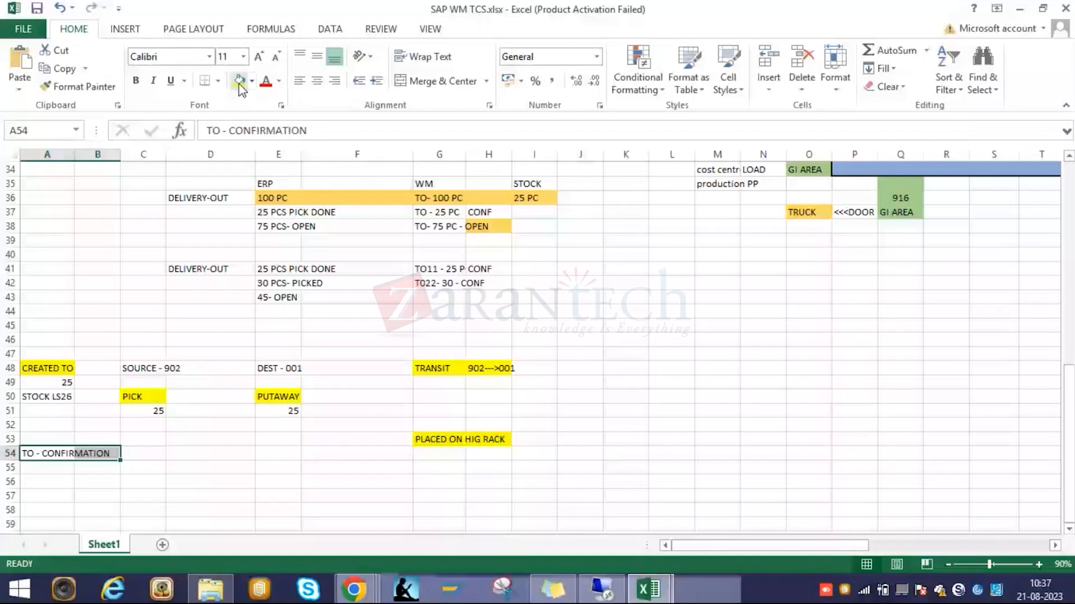
left_click(239, 85)
left_click(325, 411)
Copy the PICK and PUTAWAY block C50:E51 to cell C55, below the TO - CONFIRMATION label.
key("ctrl+c")
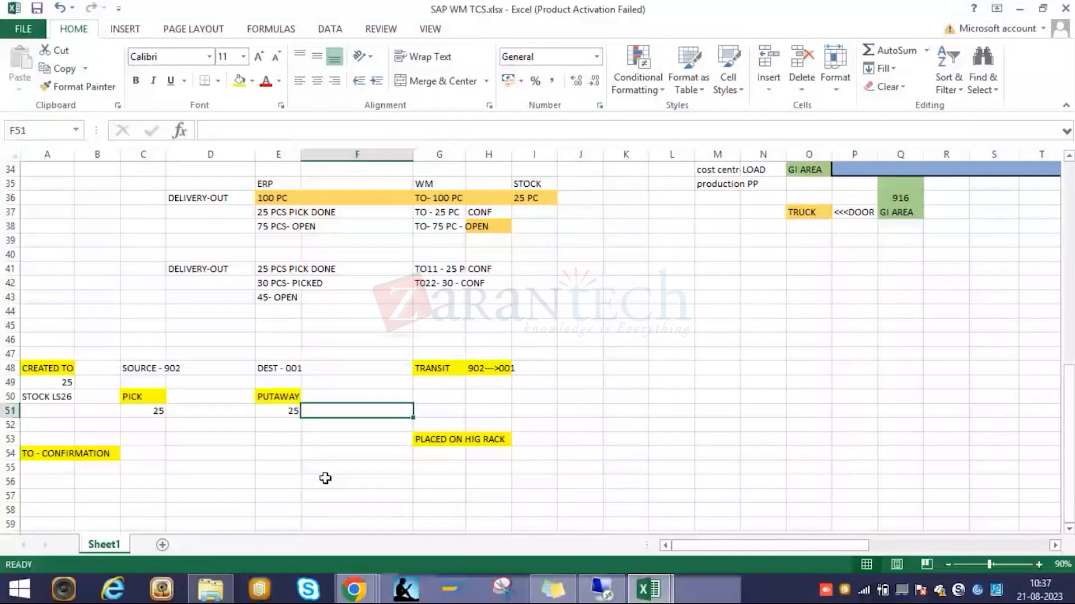
scroll(325, 478, "down", 1)
left_click_drag(140, 353, 286, 367)
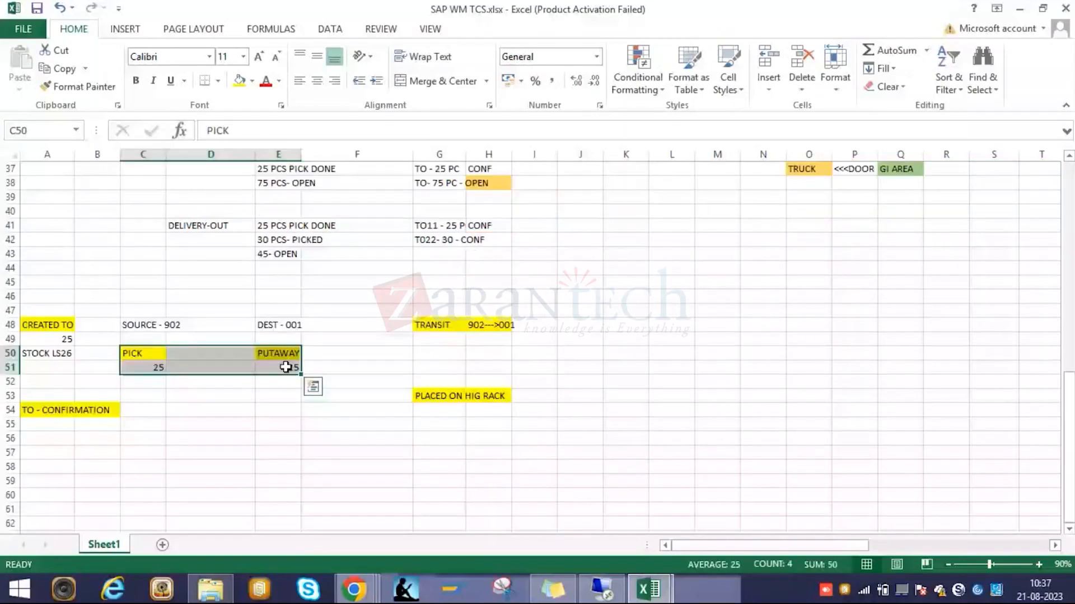
key("ctrl+c")
left_click(139, 424)
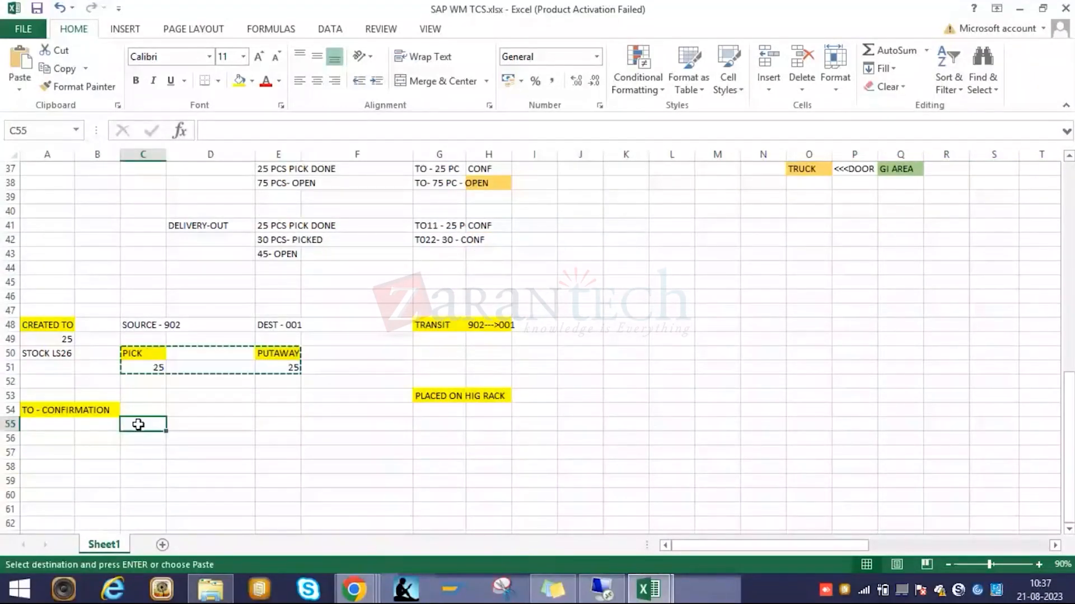
key("ctrl+v")
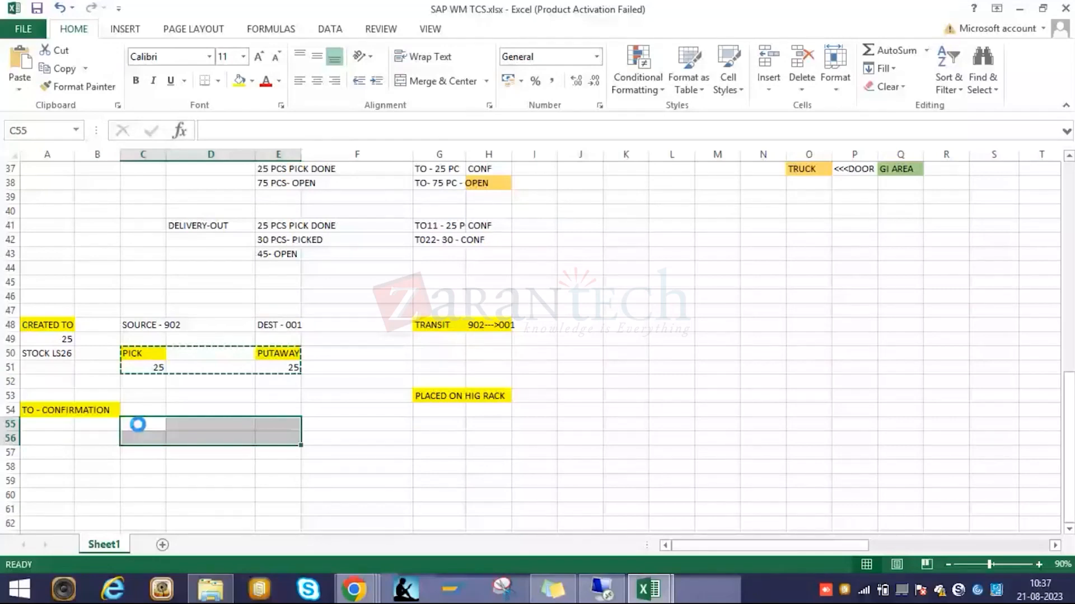
Set the copied PICK quantity in C56 and PUTAWAY quantity in E56 to 0.
left_click(261, 439)
type("0")
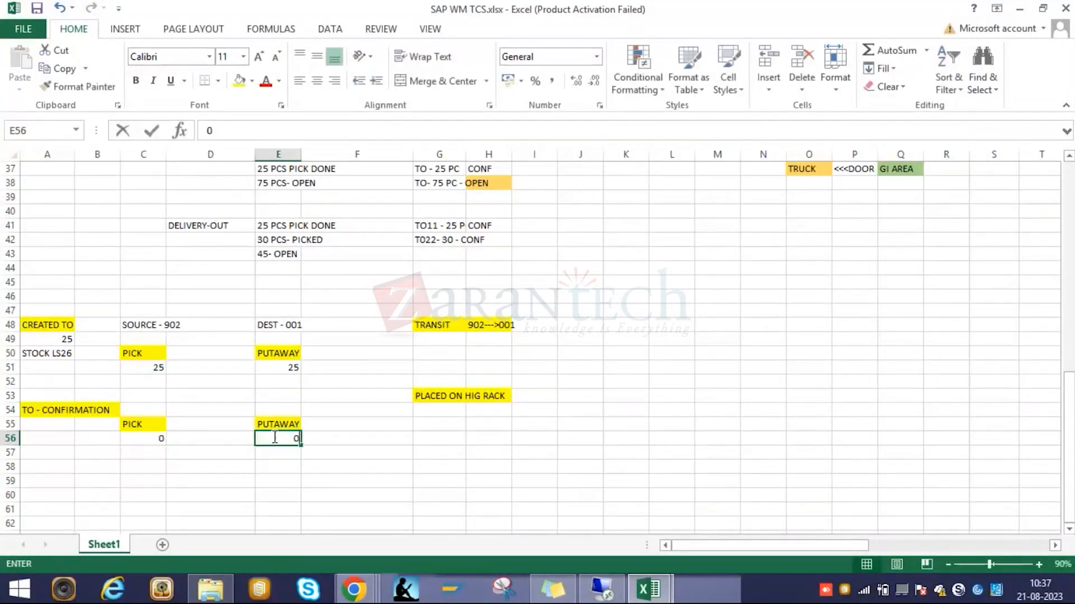
left_click(350, 482)
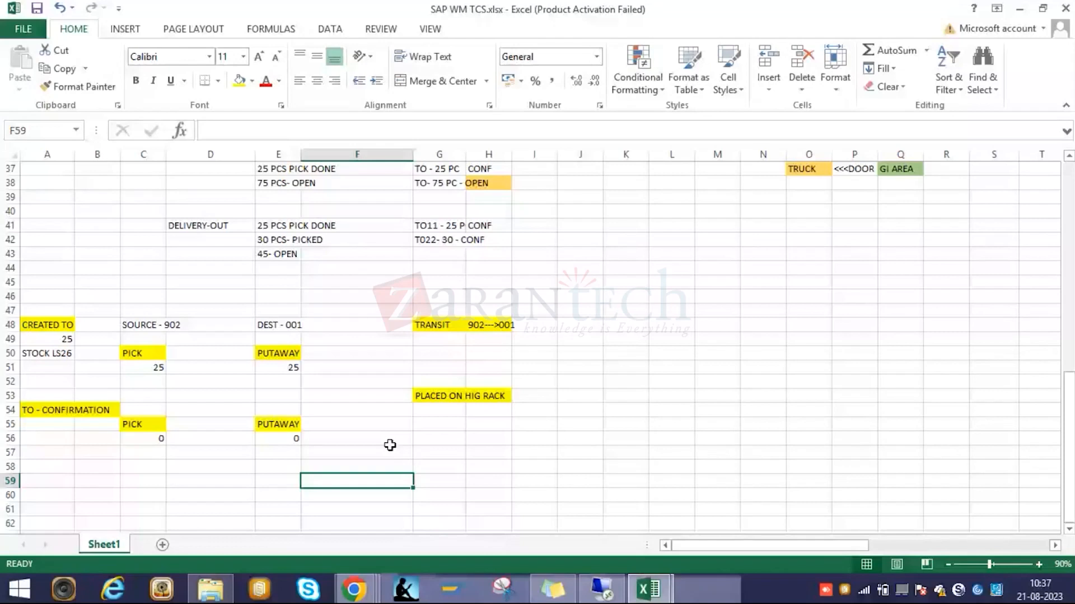
Enter AVAILABLE STK in cell D55 and 25 below it in D56.
left_click(199, 425)
type("AVAI")
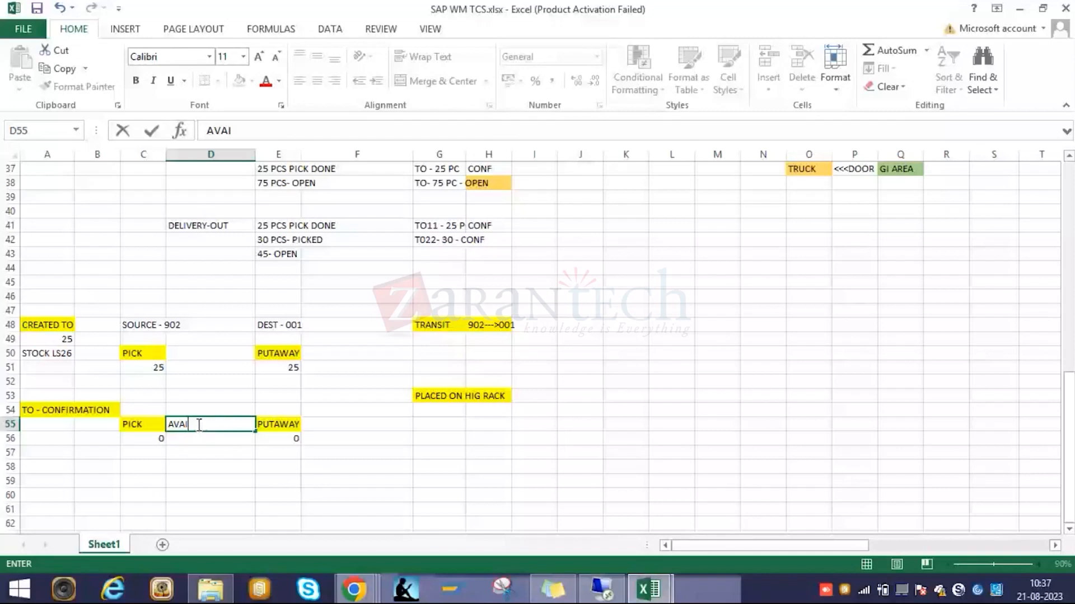
type("LABLE STK")
key("Return")
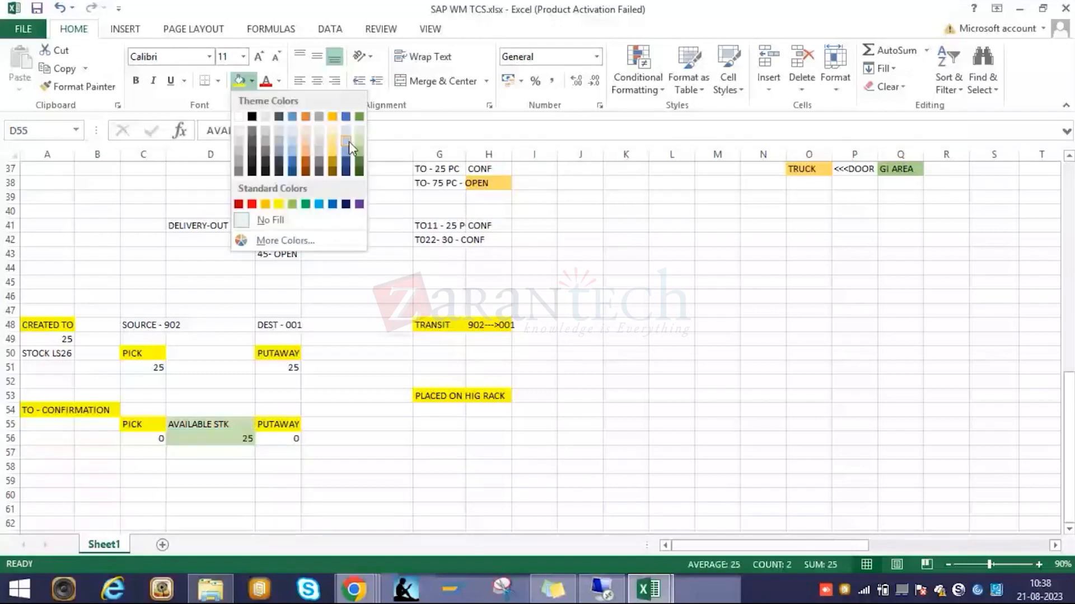
Fill the AVAILABLE STK cells D55:D56 with light orange and save the workbook.
left_click(305, 138)
left_click(359, 396)
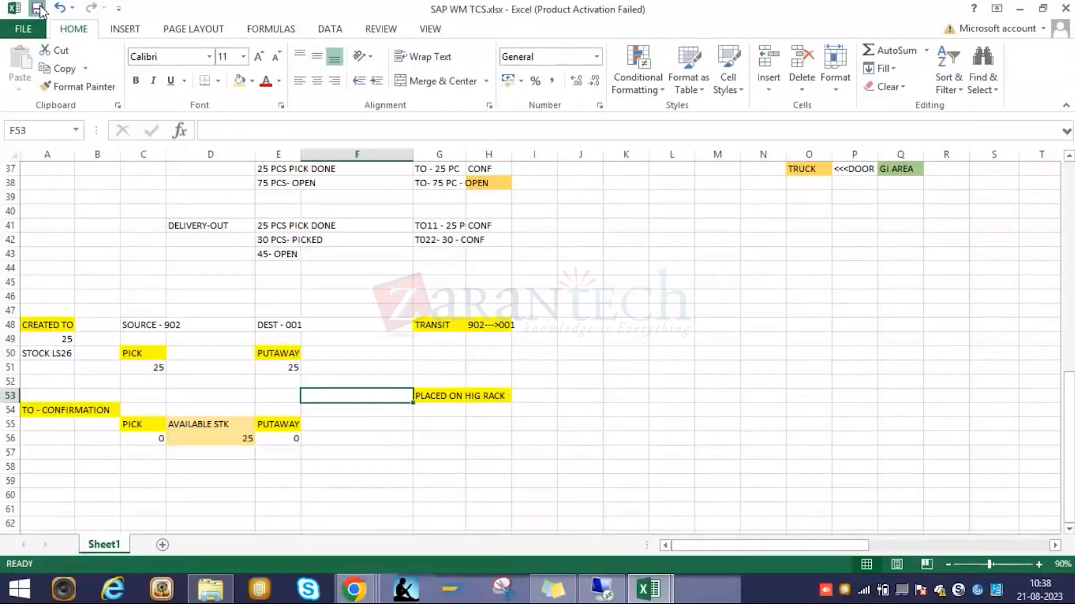
left_click(37, 8)
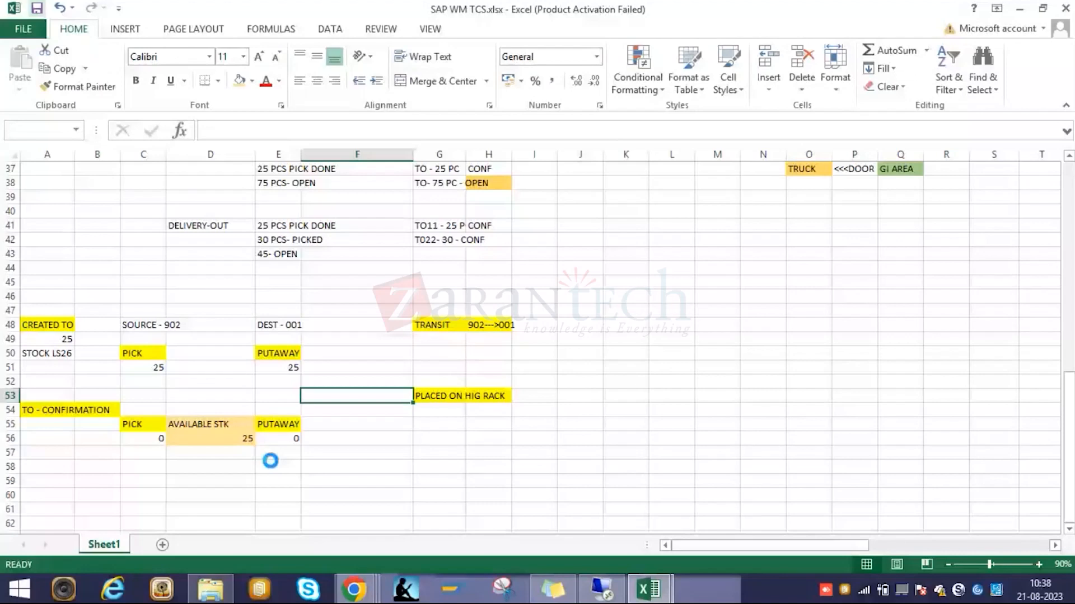
left_click(326, 466)
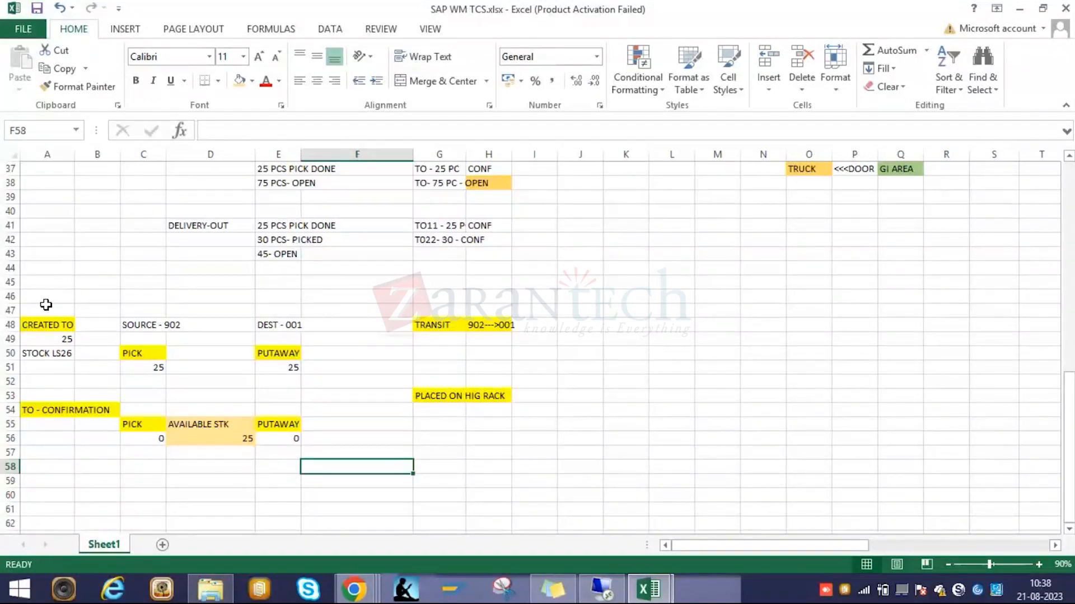
Review the CREATED TO block with its pick, putaway and transit entries against the TO - CONFIRMATION block and its rack placement note.
left_click_drag(46, 305, 46, 368)
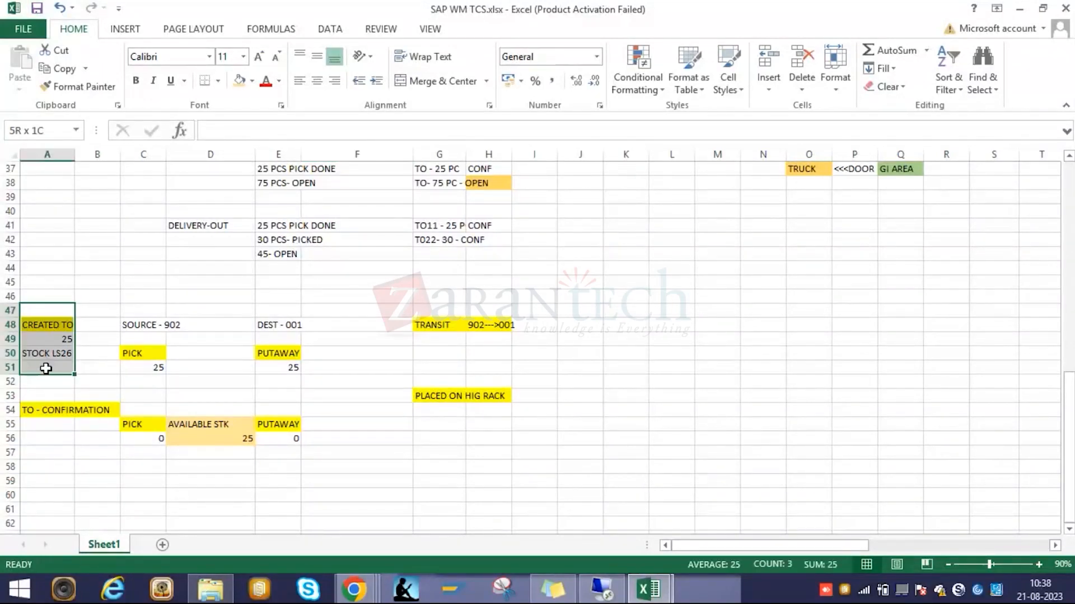
left_click_drag(46, 369, 515, 368)
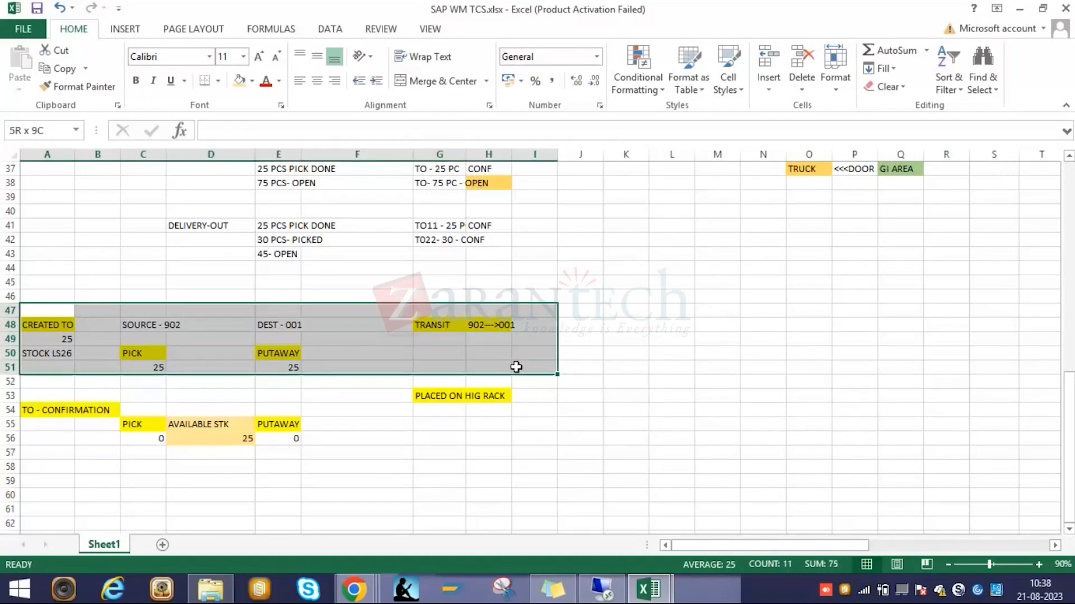
left_click(357, 439)
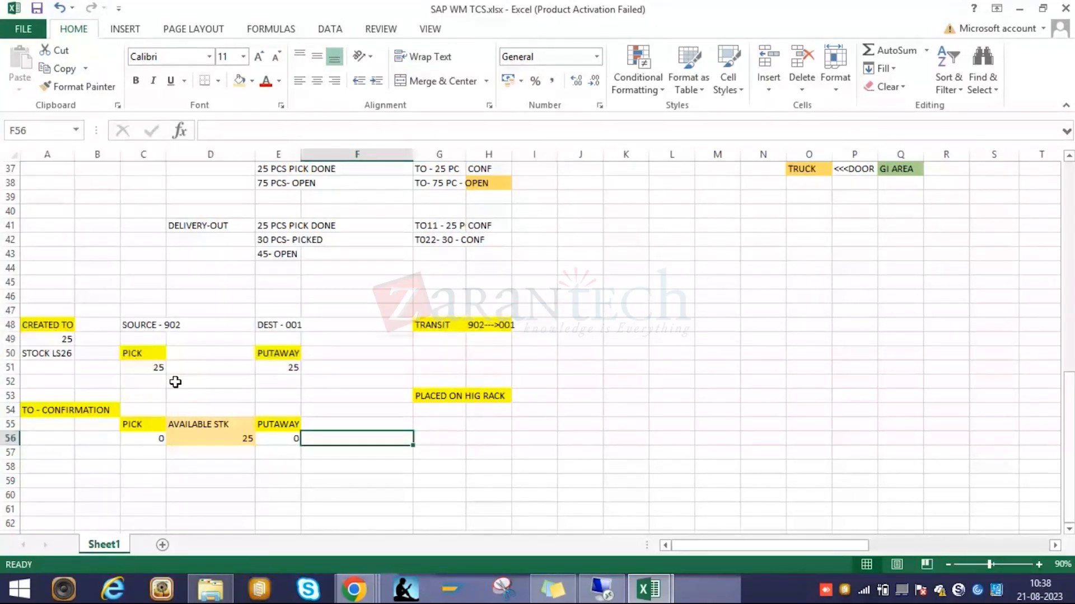
left_click_drag(278, 353, 282, 372)
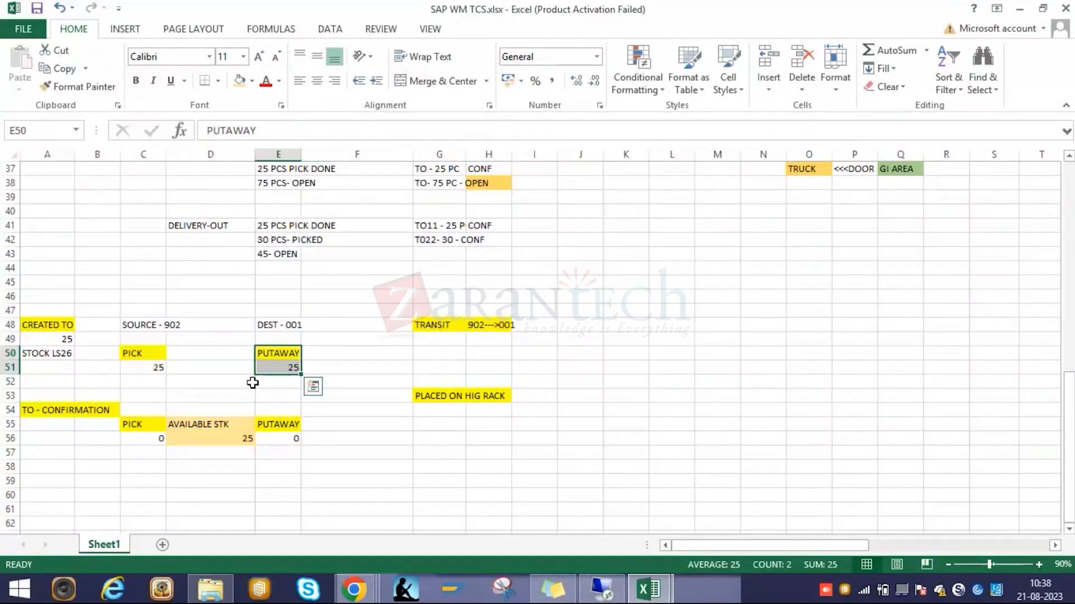
left_click_drag(127, 311, 140, 381)
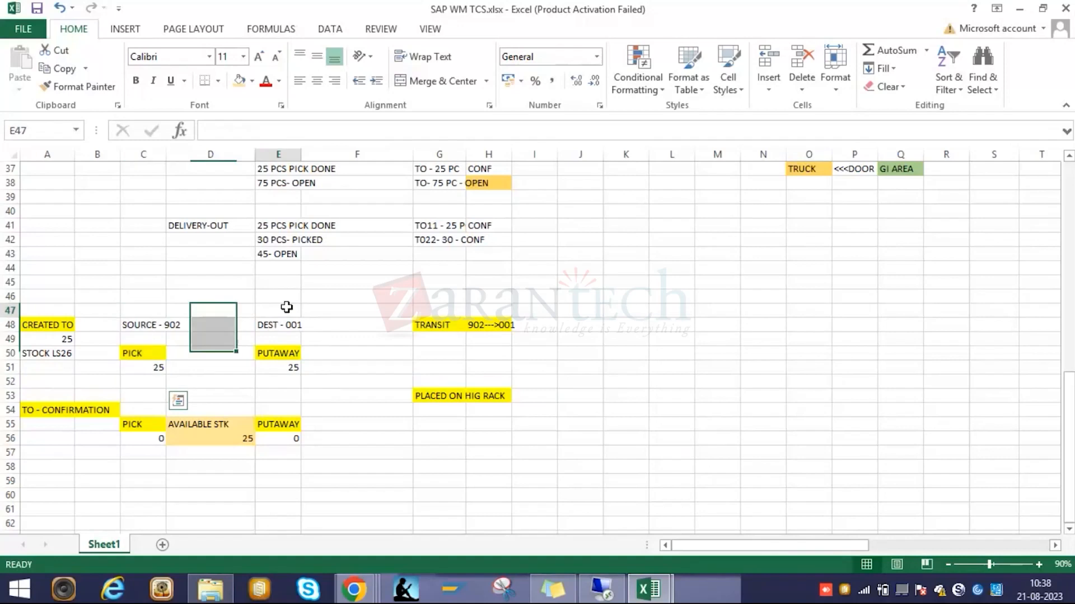
left_click_drag(278, 312, 287, 375)
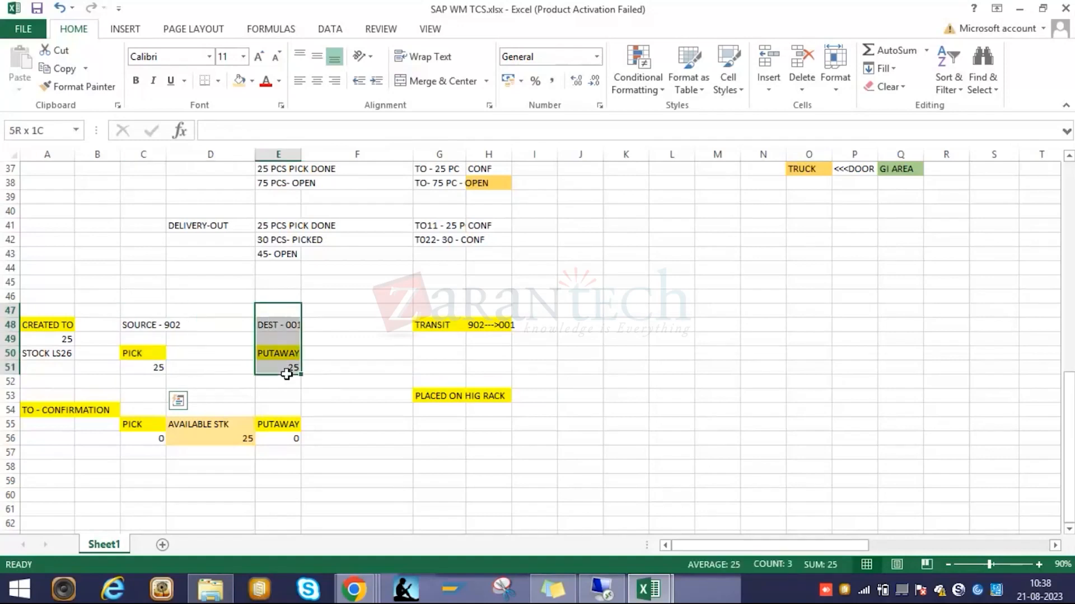
left_click(307, 436)
left_click(77, 413)
left_click_drag(446, 398, 520, 395)
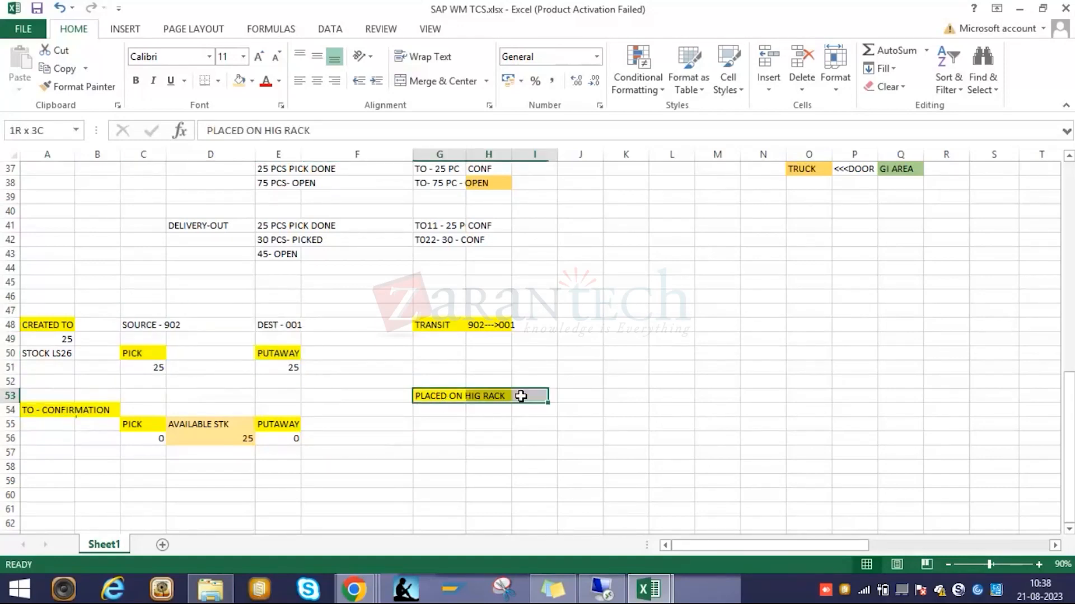
Examine the PICK, AVAILABLE STK and PUTAWAY cells of the TO - CONFIRMATION block.
left_click(515, 450)
left_click_drag(143, 412, 146, 439)
left_click(270, 410)
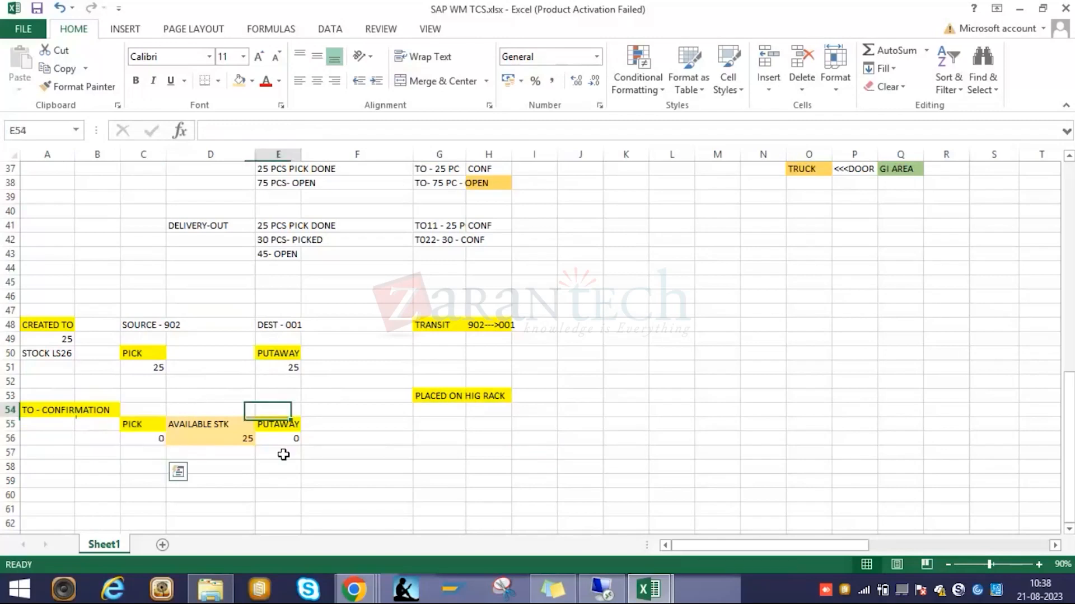
left_click_drag(283, 454, 285, 466)
left_click(272, 491)
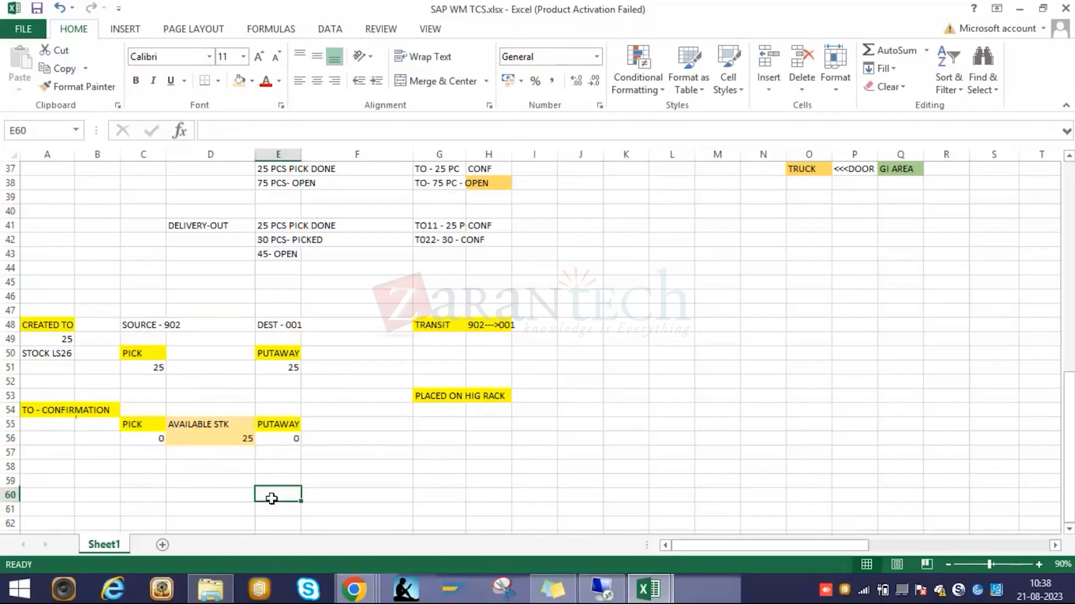
left_click_drag(192, 408, 199, 444)
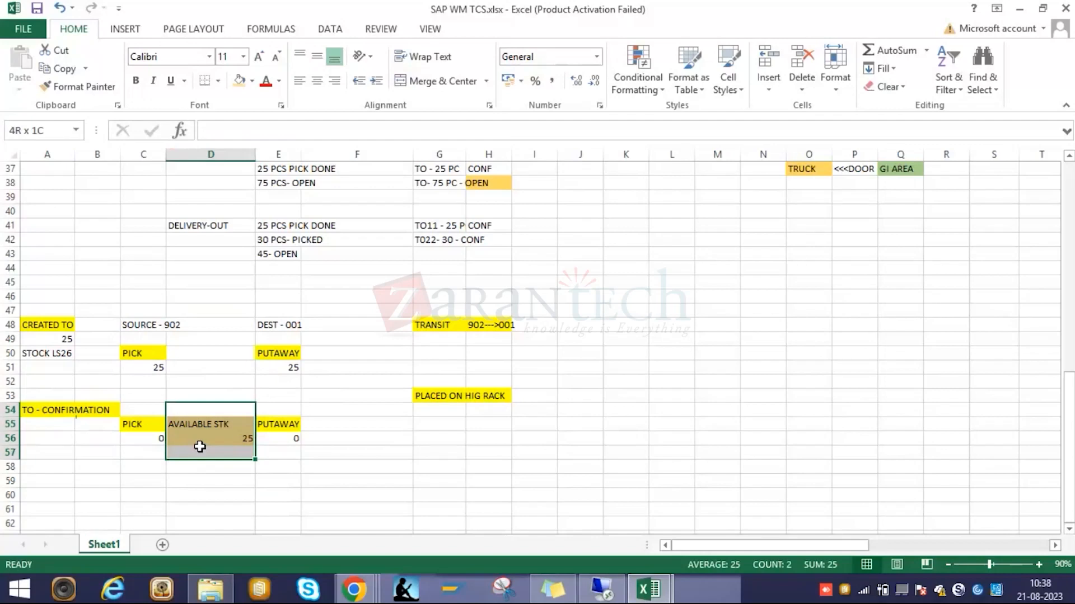
left_click_drag(200, 446, 200, 447)
Enter the label DEST in cell D54 above AVAILABLE STK and save the workbook.
left_click(206, 408)
type("F")
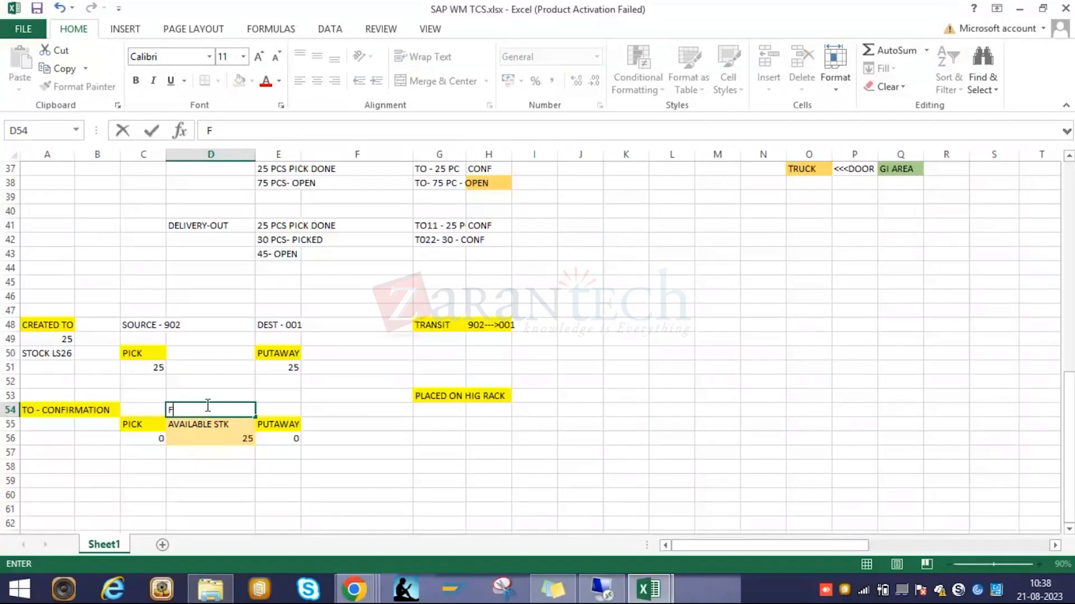
type("ES")
key("BackSpace")
key("BackSpace")
key("BackSpace")
type("DEST")
left_click(211, 466)
key("ctrl+s")
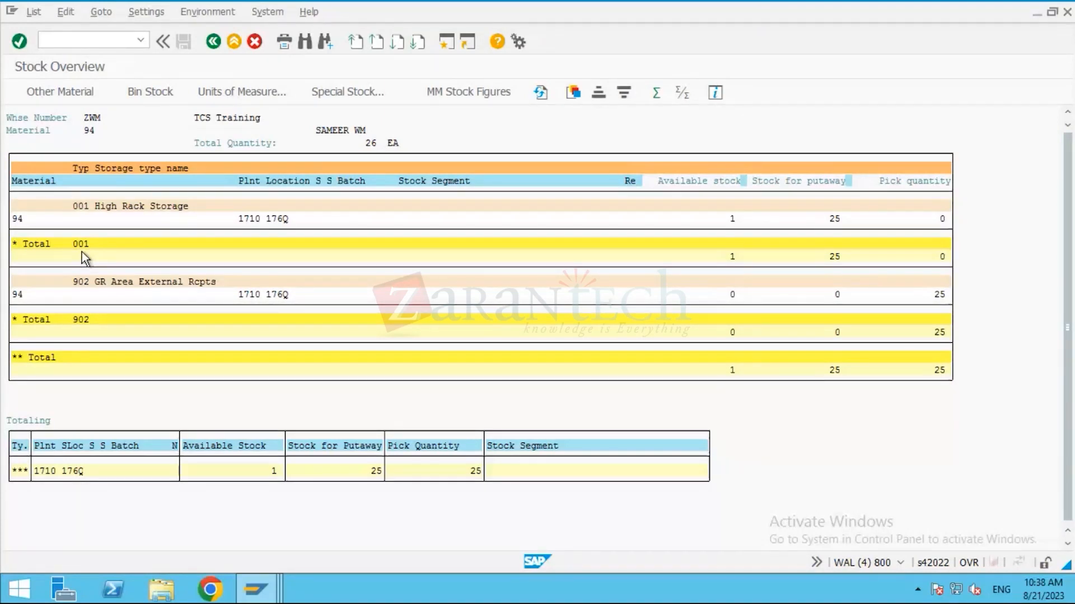
Switch to the SAP Stock Overview and compare material 94's available, putaway and pick quantities for storage types 001 and 902.
left_click(84, 208)
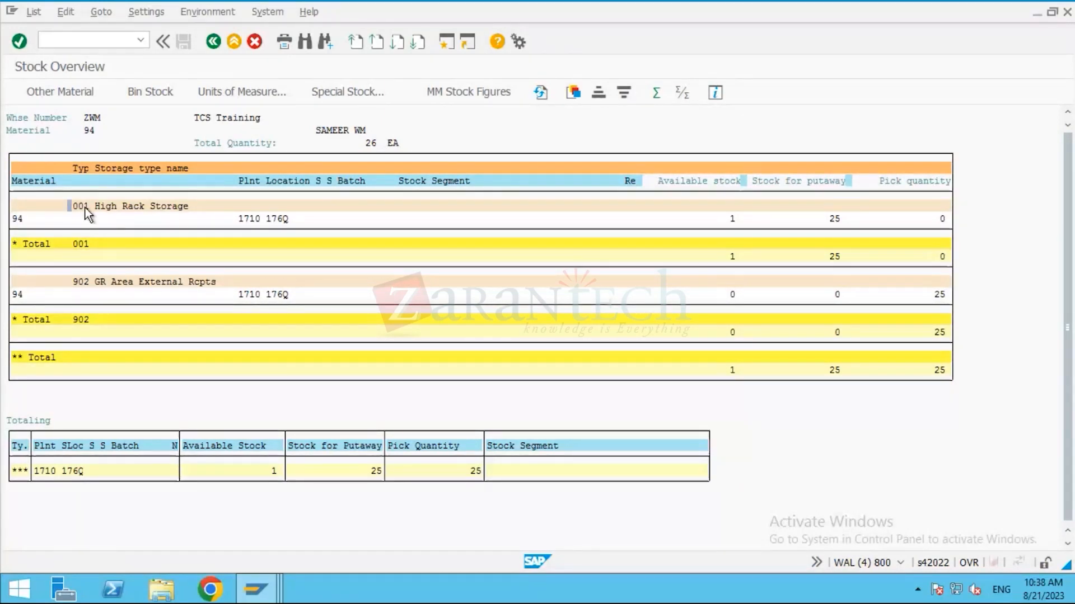
left_click_drag(85, 209, 190, 207)
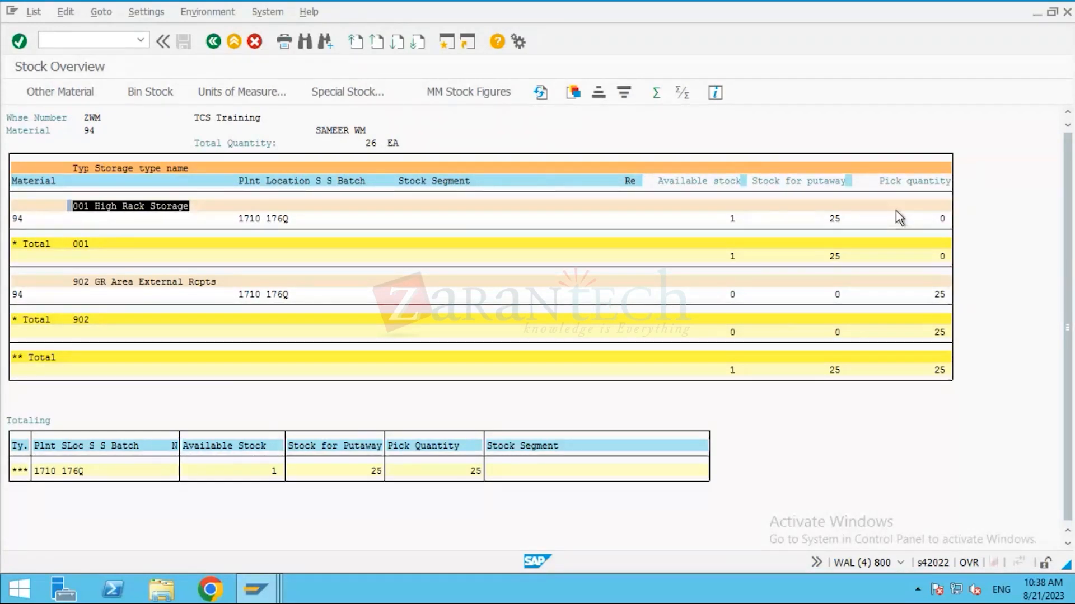
left_click(734, 228)
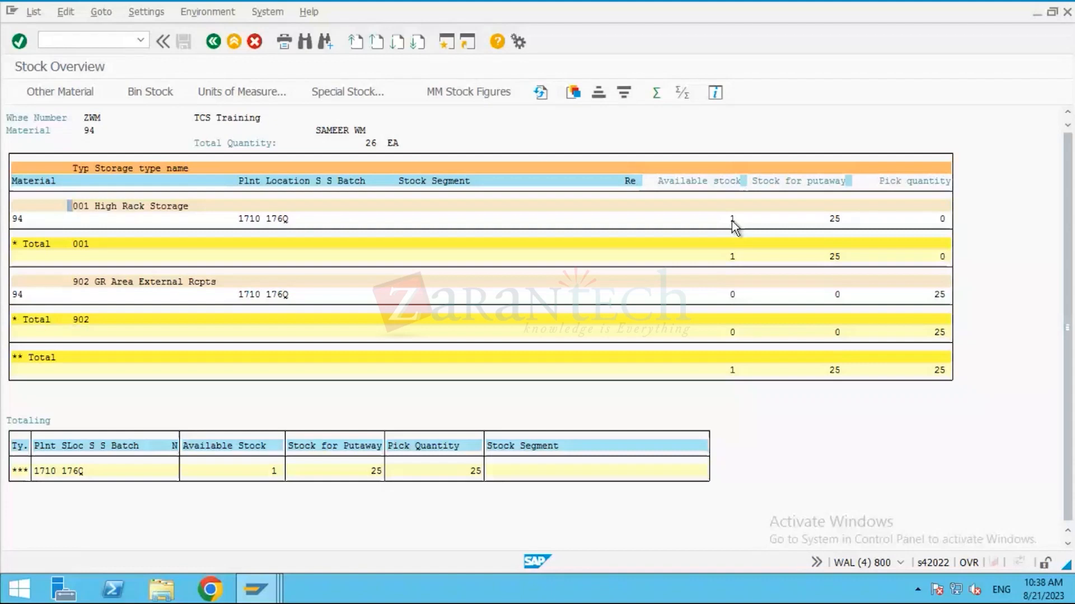
left_click_drag(828, 220, 841, 224)
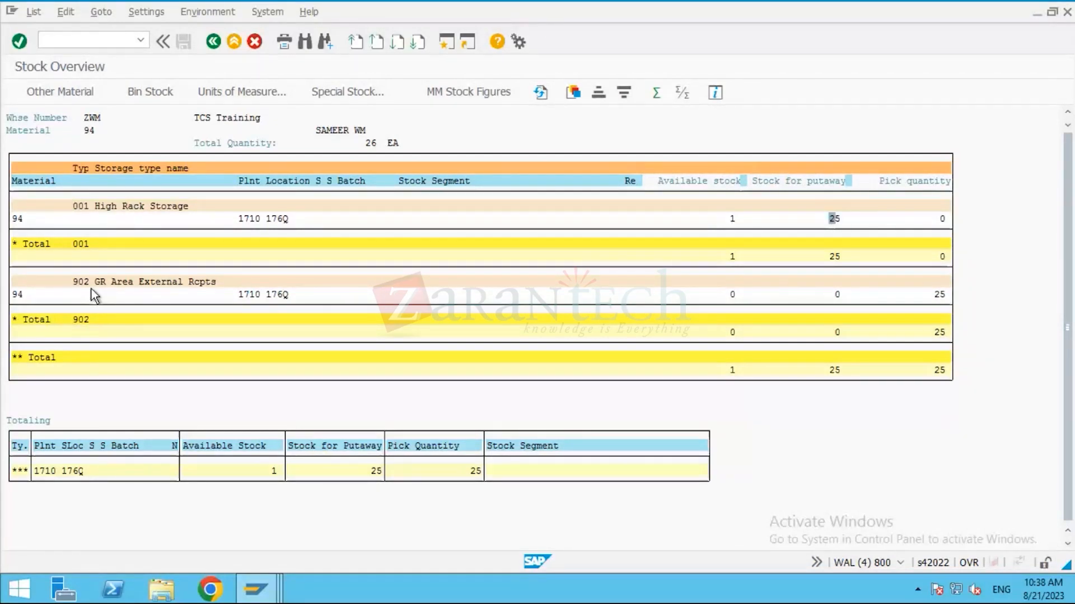
left_click_drag(75, 283, 95, 284)
left_click_drag(932, 296, 947, 297)
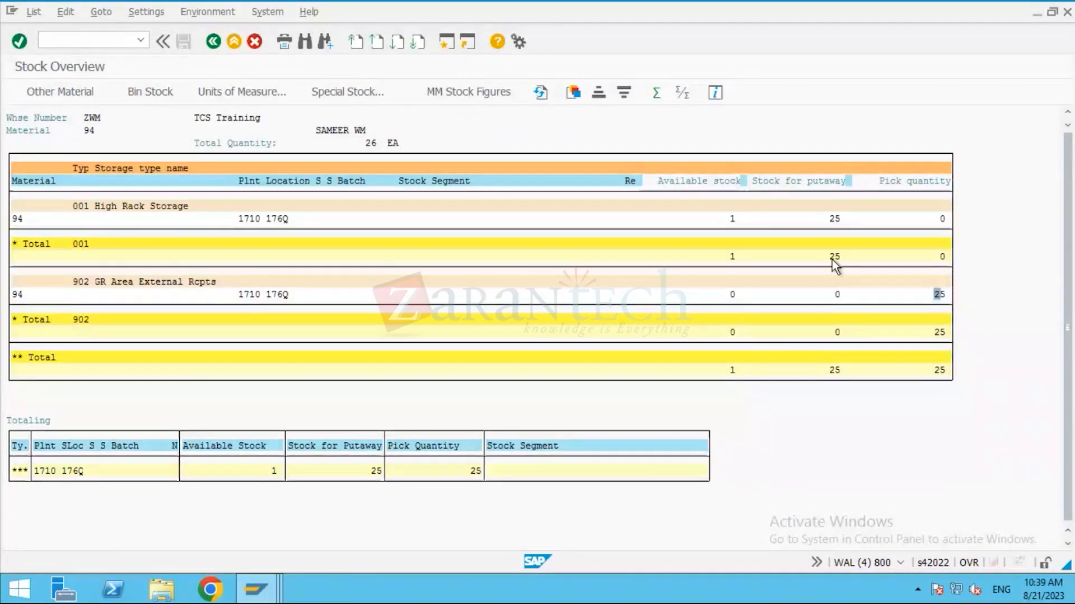
left_click(833, 257)
left_click(941, 295)
Examine the Stock for putaway and Pick quantity columns against each other in the stock overview.
left_click_drag(904, 181, 837, 185)
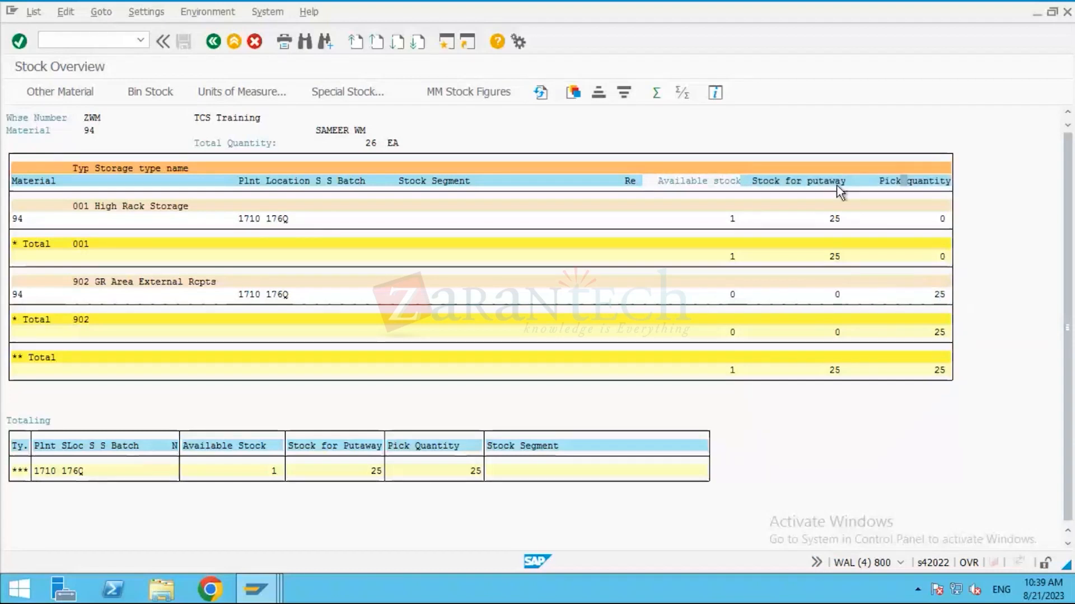
left_click(815, 182)
left_click(836, 182)
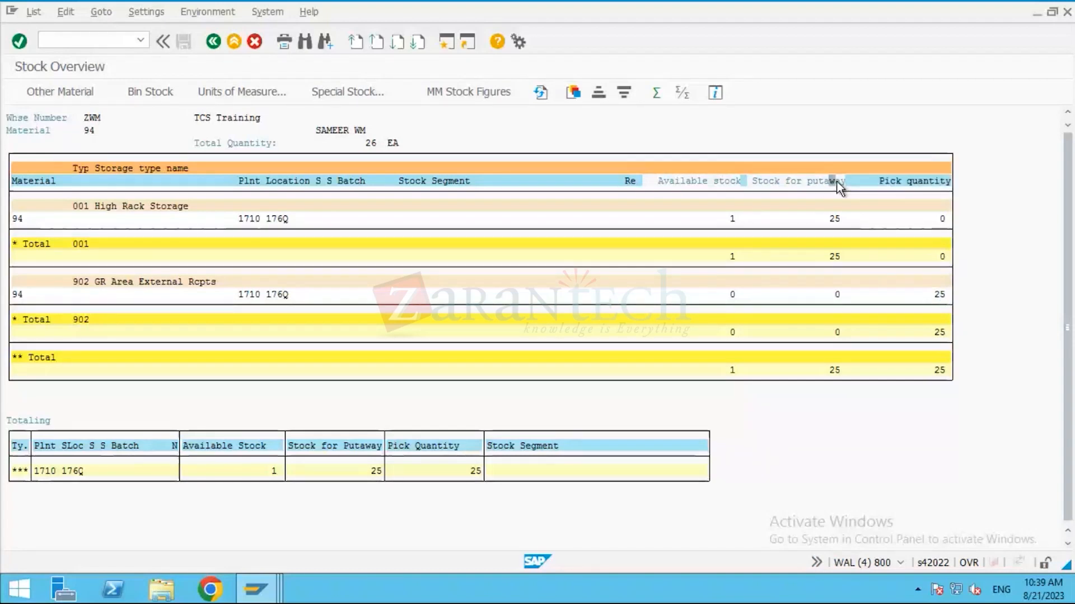
left_click(898, 183)
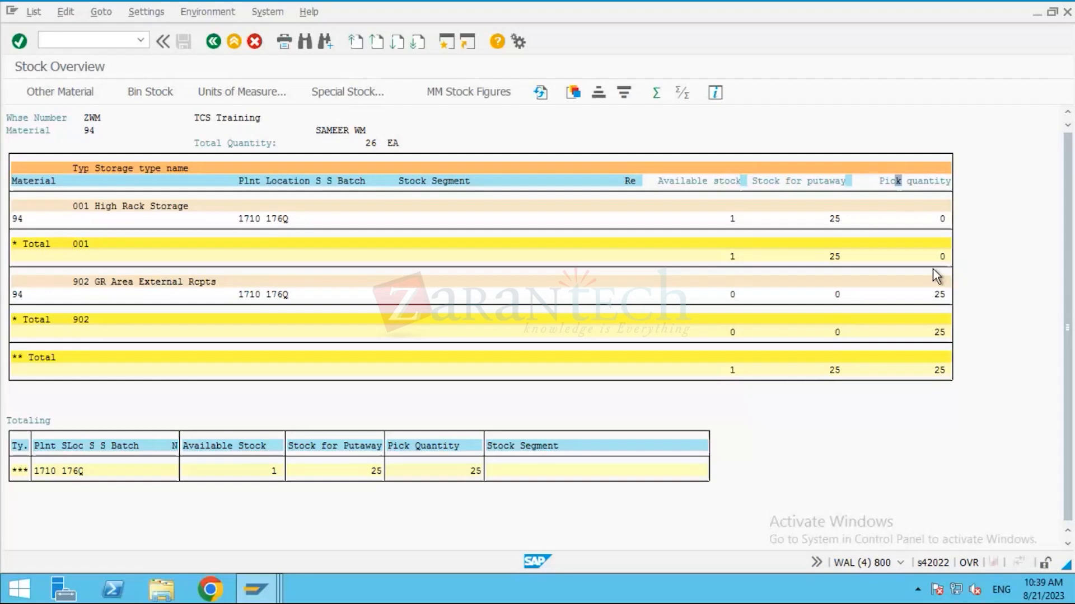
left_click(813, 180)
left_click(908, 186)
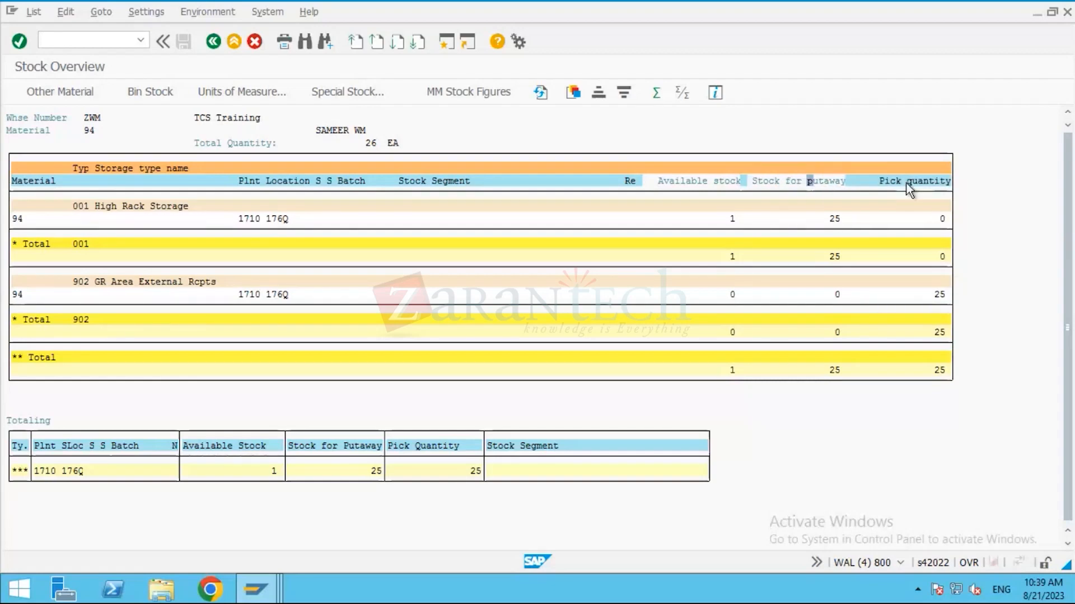
left_click(899, 184)
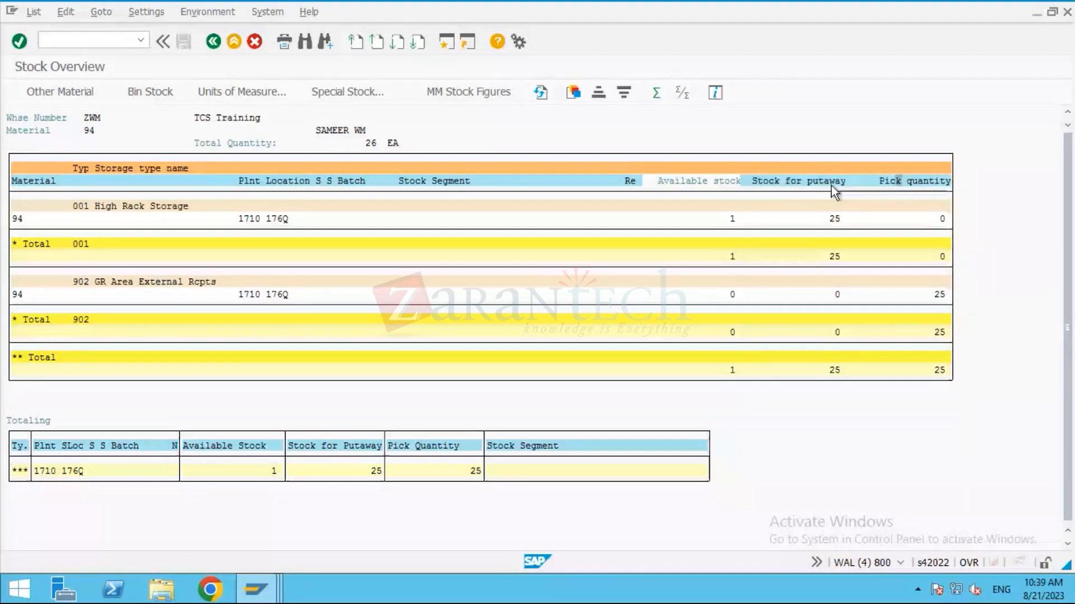
left_click(906, 186)
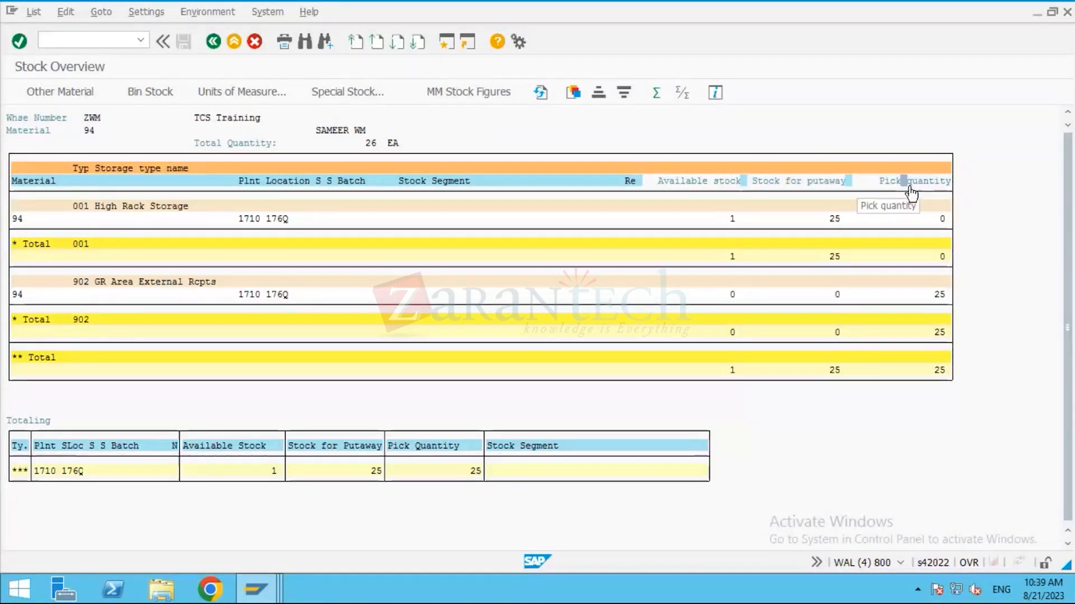
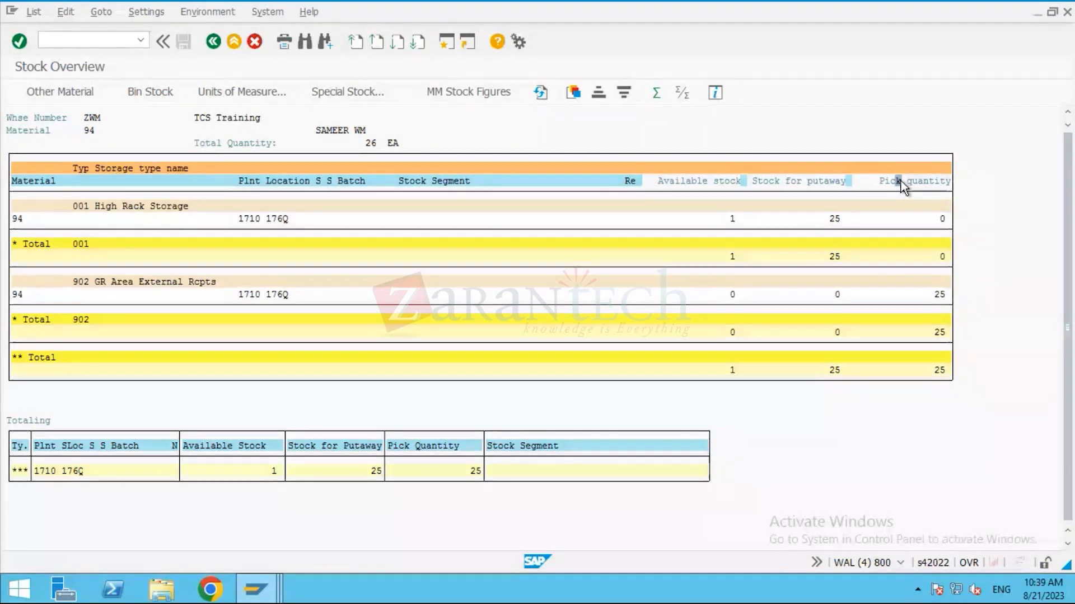
Open the Stock per Material list for the putaway quantity in storage type 001 High Rack Storage.
double_click(835, 219)
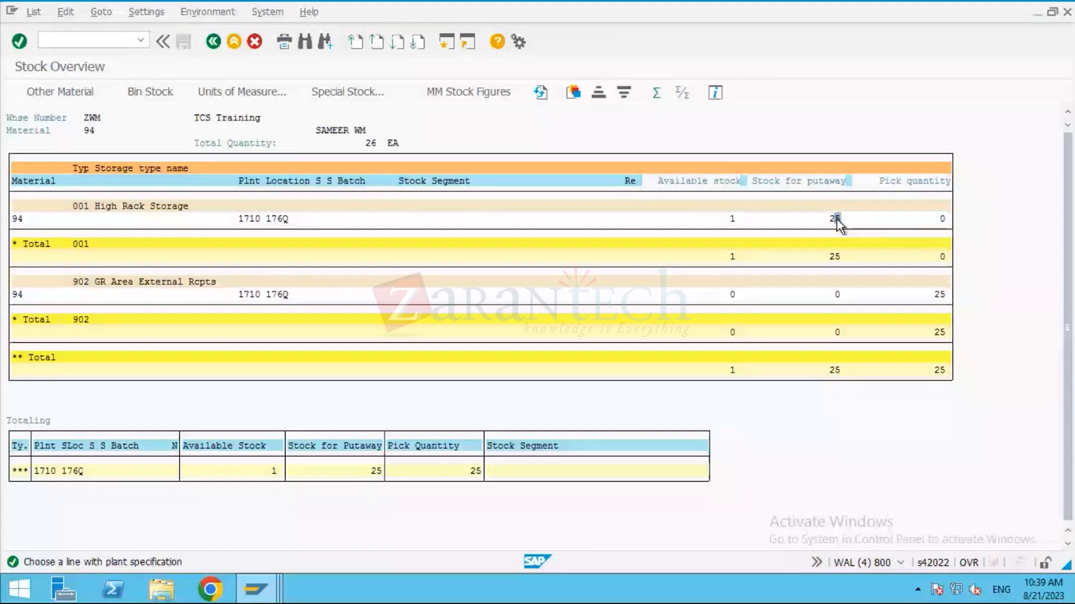
left_click(836, 218)
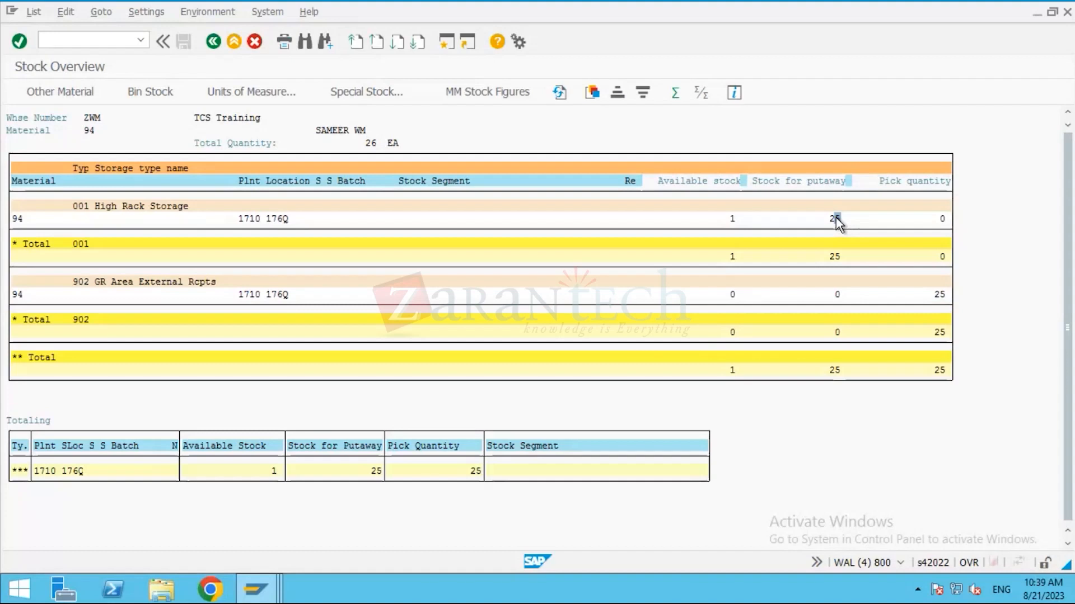
double_click(835, 219)
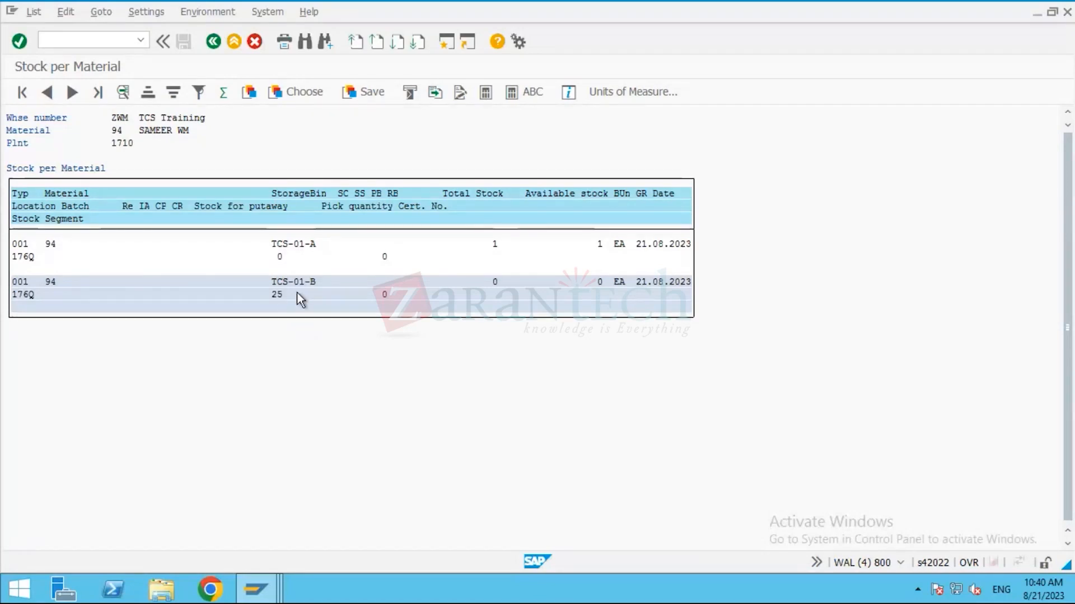
Display the quant in storage bin TCS-01-A, check its GR number, and return to the stock overview.
double_click(599, 244)
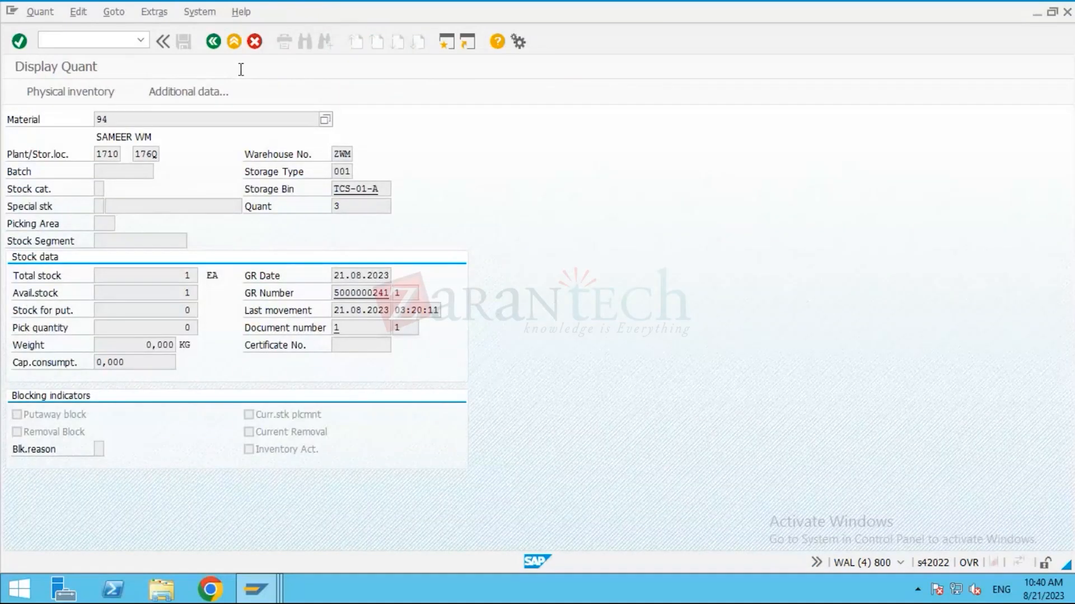
left_click_drag(335, 293, 397, 295)
left_click(223, 246)
left_click(213, 41)
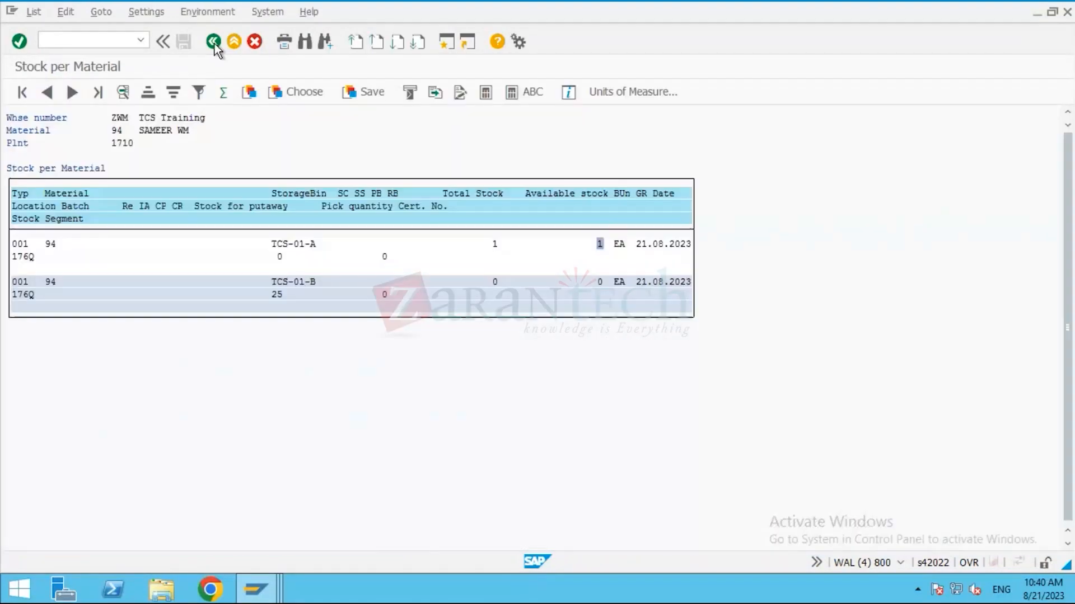
left_click(213, 42)
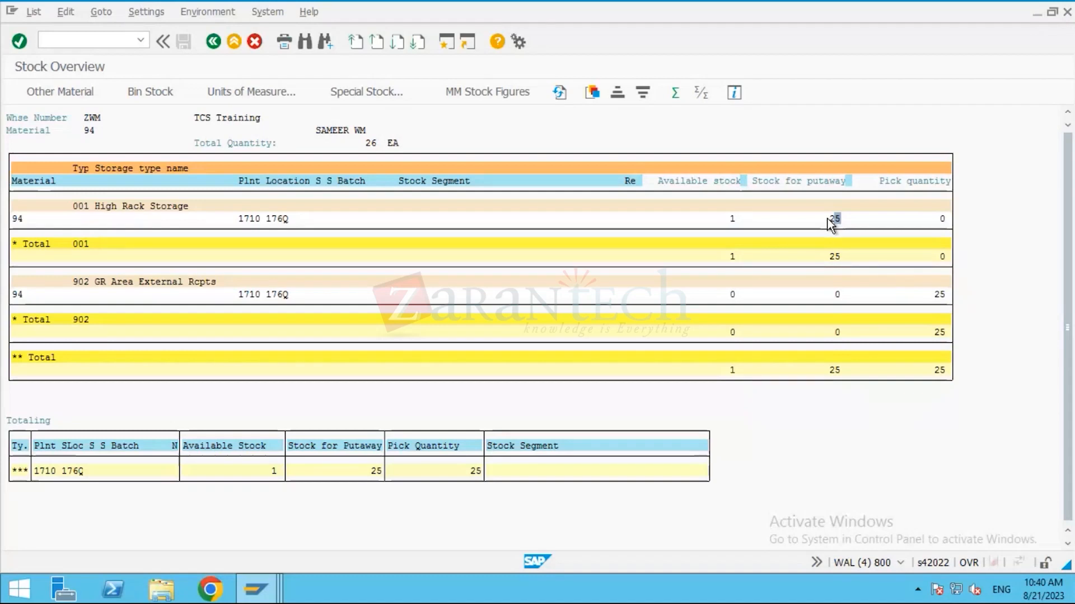
Recheck the 902 pick quantity and the High Rack Storage available and putaway stock in the overview.
left_click(945, 294)
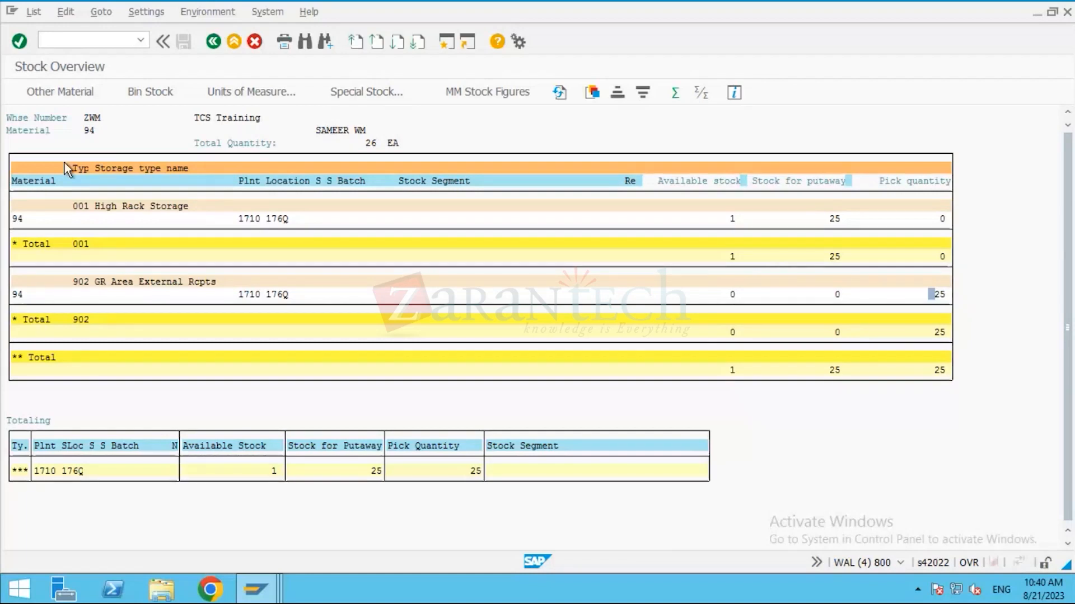
left_click_drag(71, 206, 119, 204)
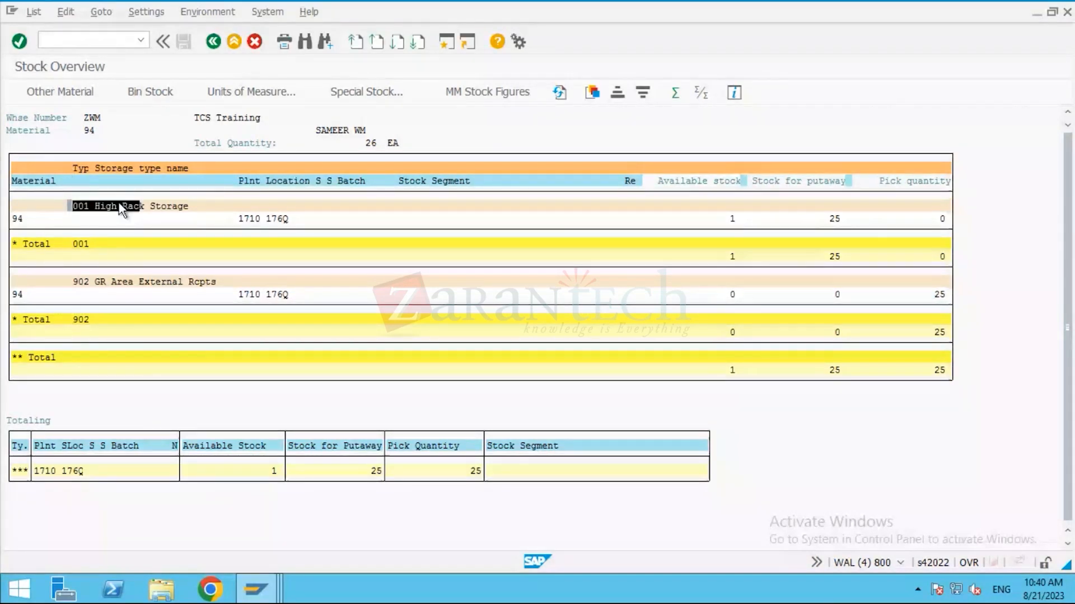
double_click(126, 205)
left_click(728, 219)
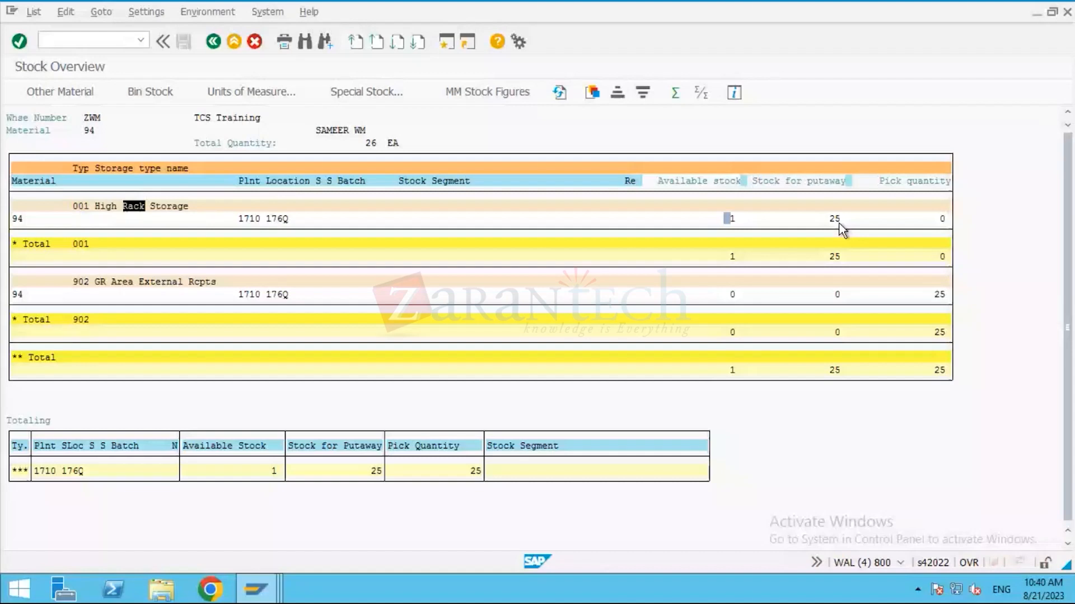
left_click(809, 191)
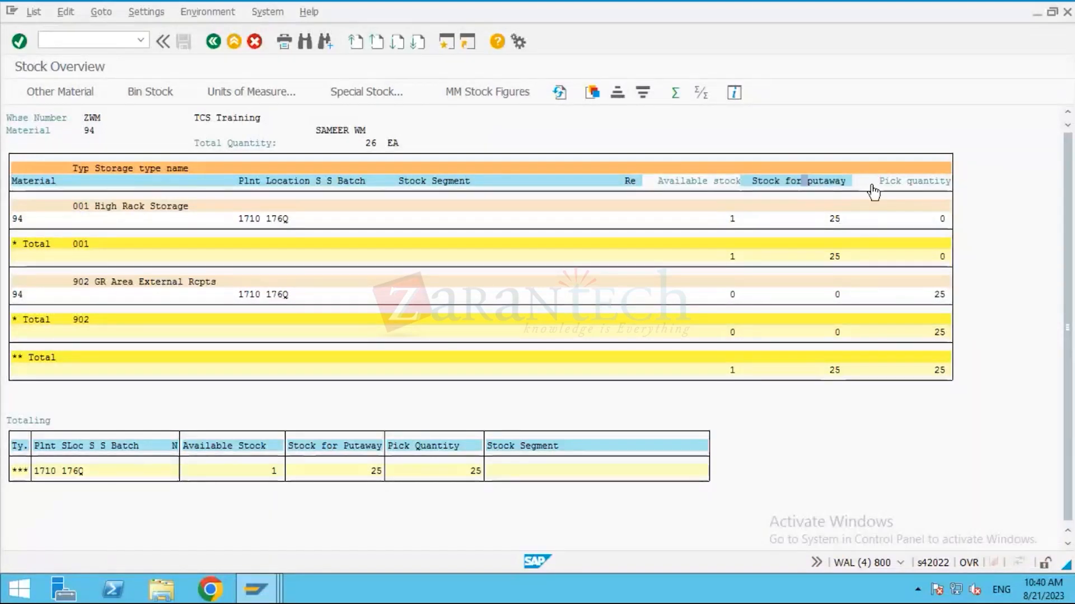
left_click(893, 186)
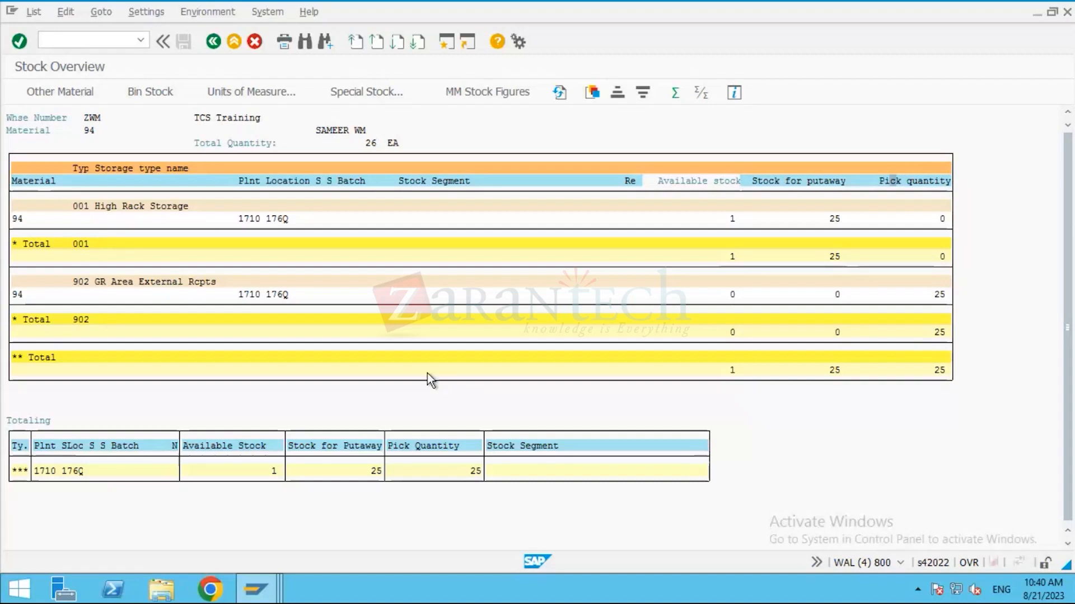
Switch to the transfer order session and open the items of transfer order 2 in warehouse ZWM for foreground Pick + transfer confirmation.
left_click(256, 589)
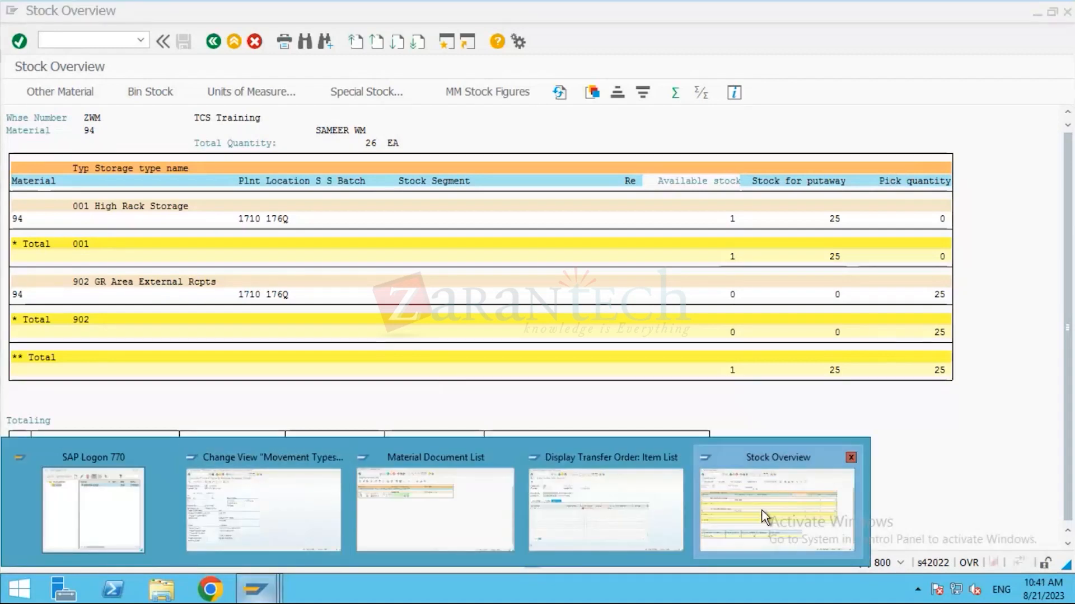
left_click(620, 509)
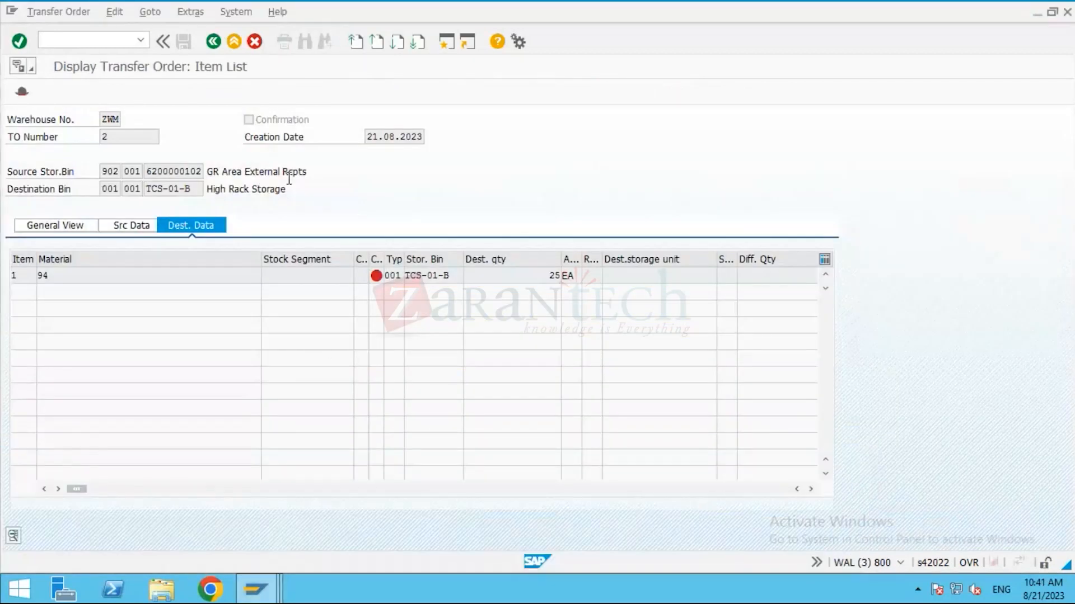
left_click(213, 42)
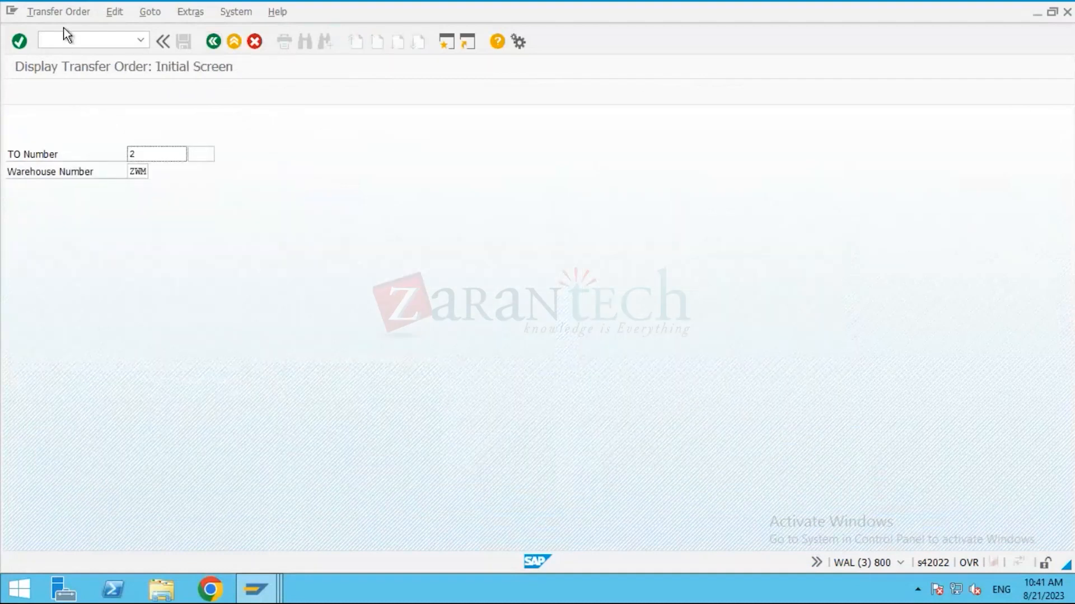
left_click(61, 12)
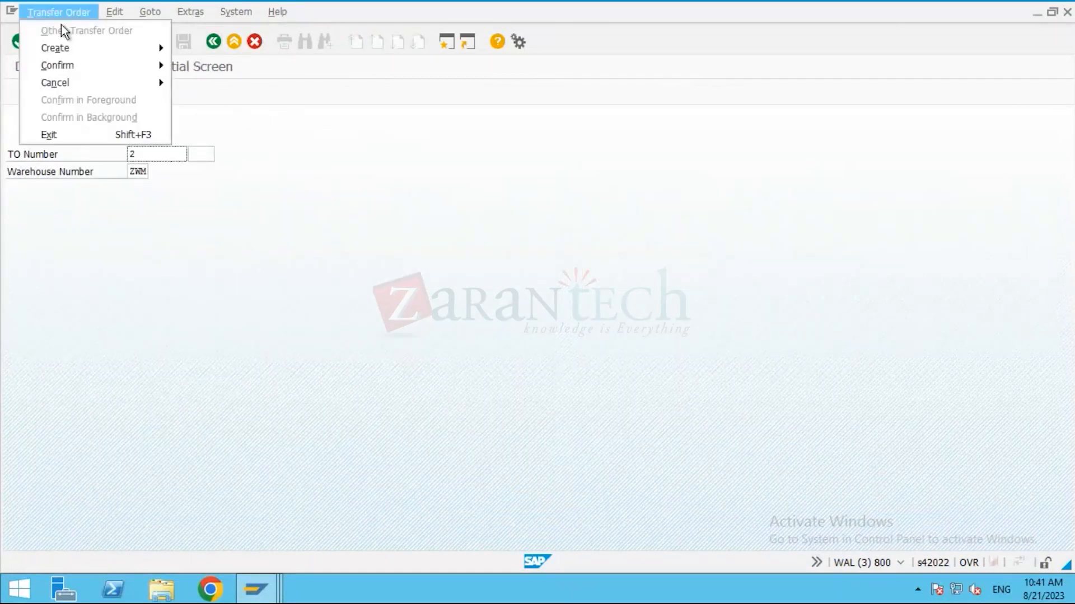
mouse_move(72, 71)
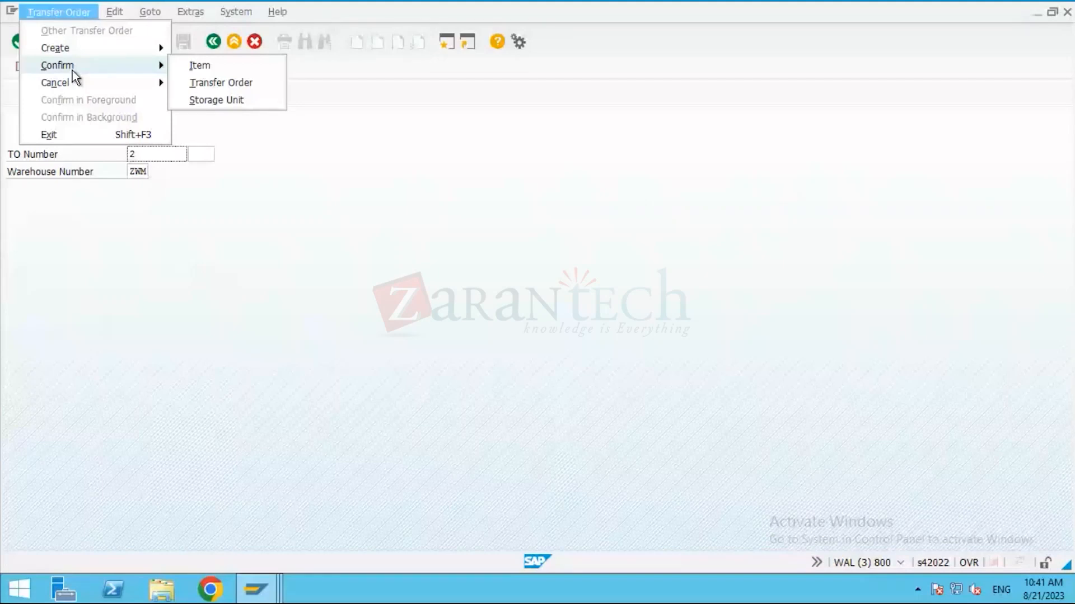
left_click(211, 82)
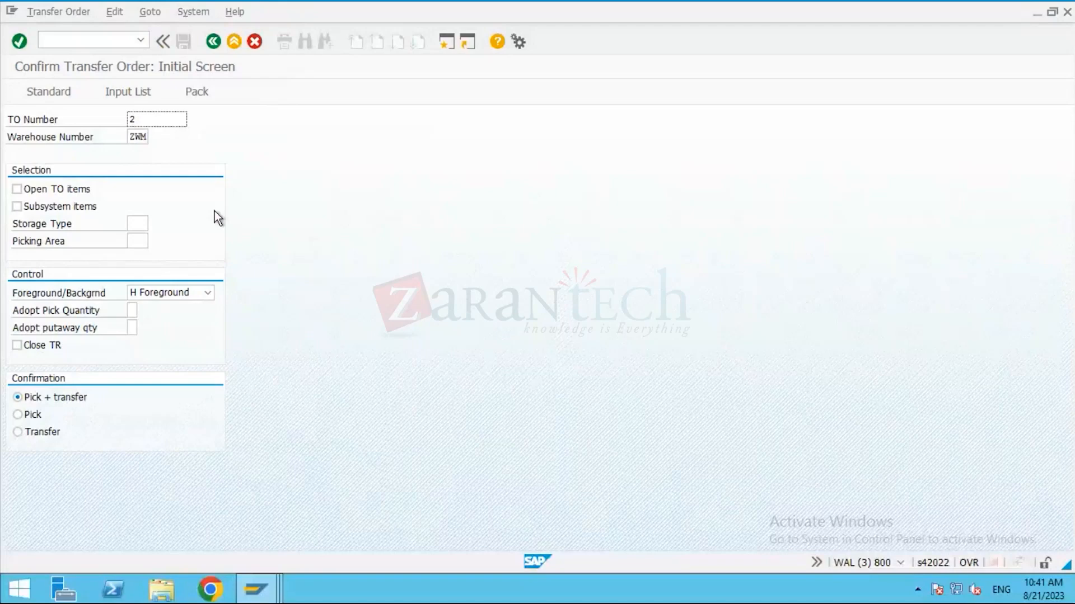
key("Return")
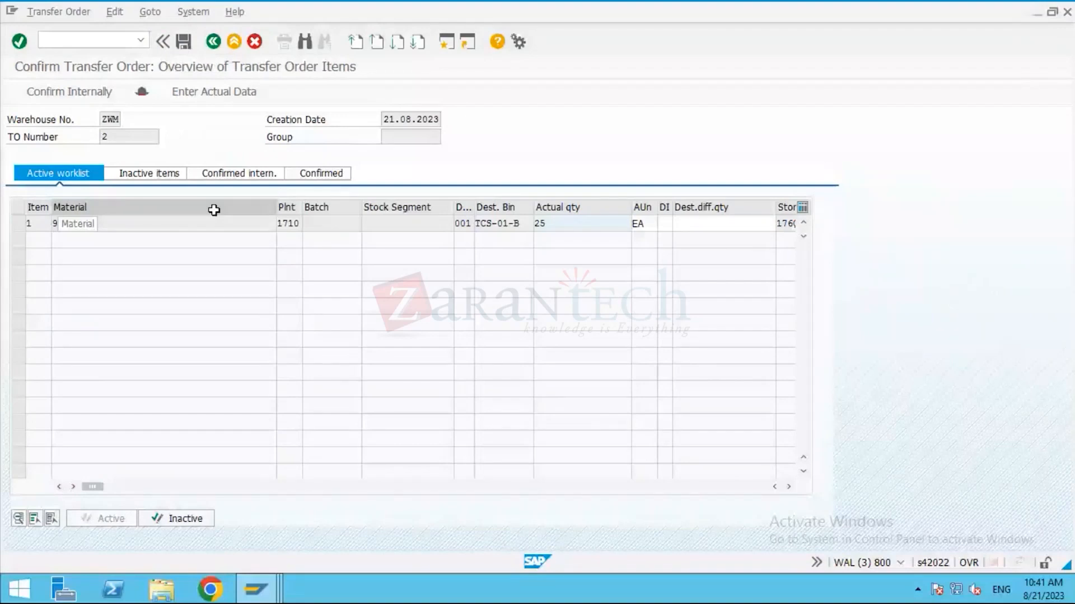
Confirm the item of transfer order 2 internally with its actual quantity, save the confirmation, and close the message details.
left_click(74, 92)
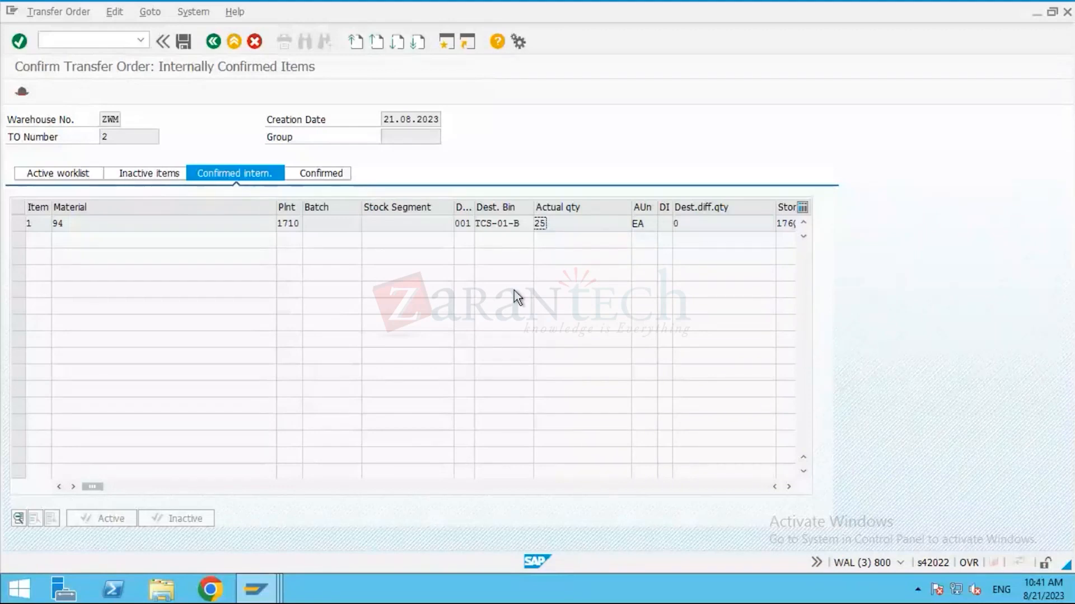
left_click(492, 223)
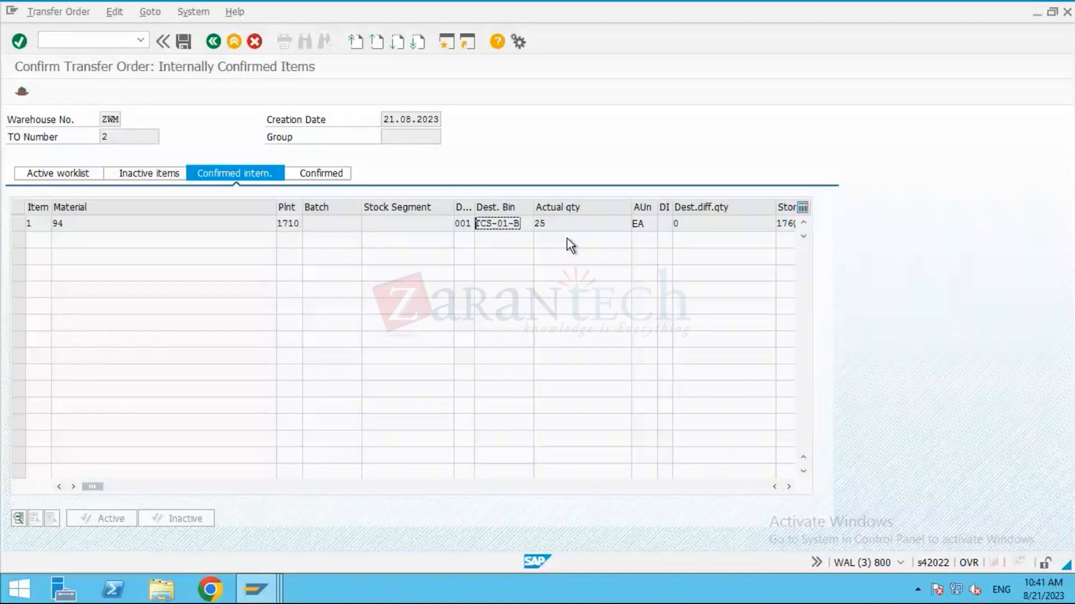
left_click(187, 46)
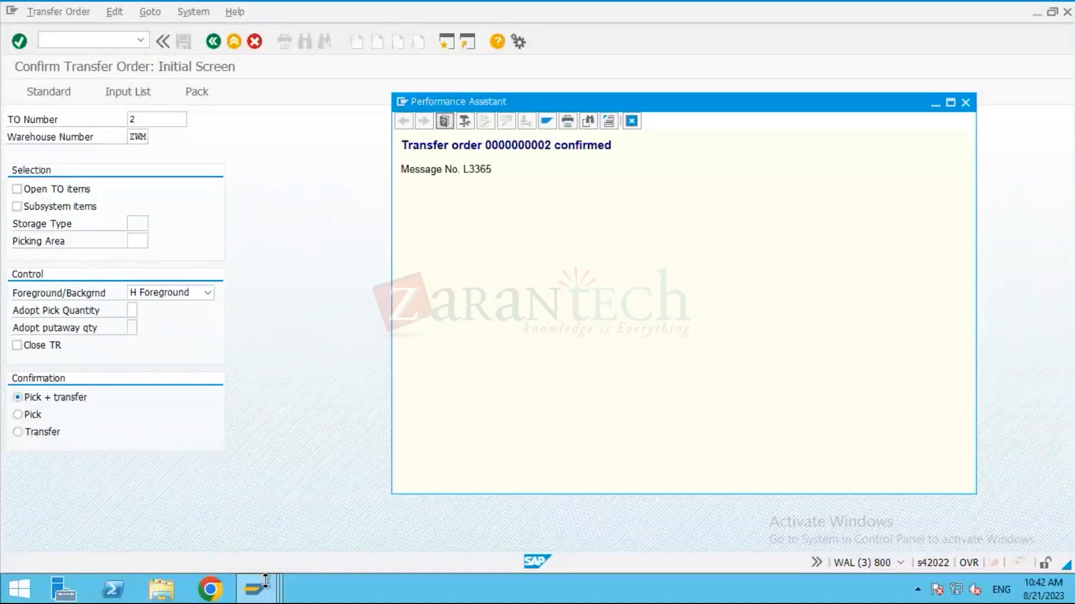
left_click(630, 123)
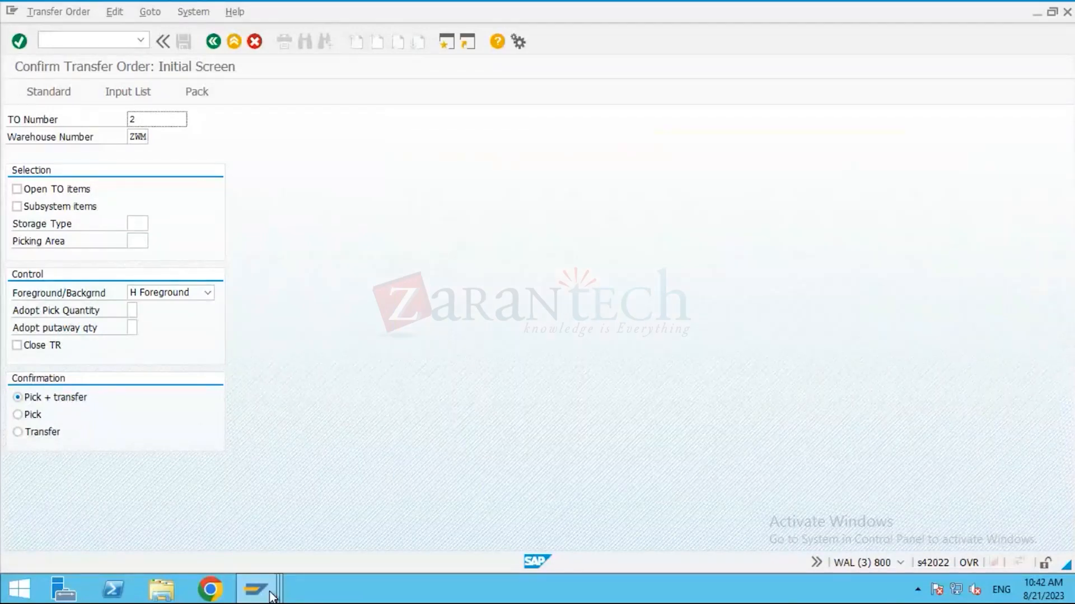
Switch to the stock overview session, rerun it for material 94 in warehouse ZWM, and check the High Rack Storage putaway and pick stock.
left_click(270, 594)
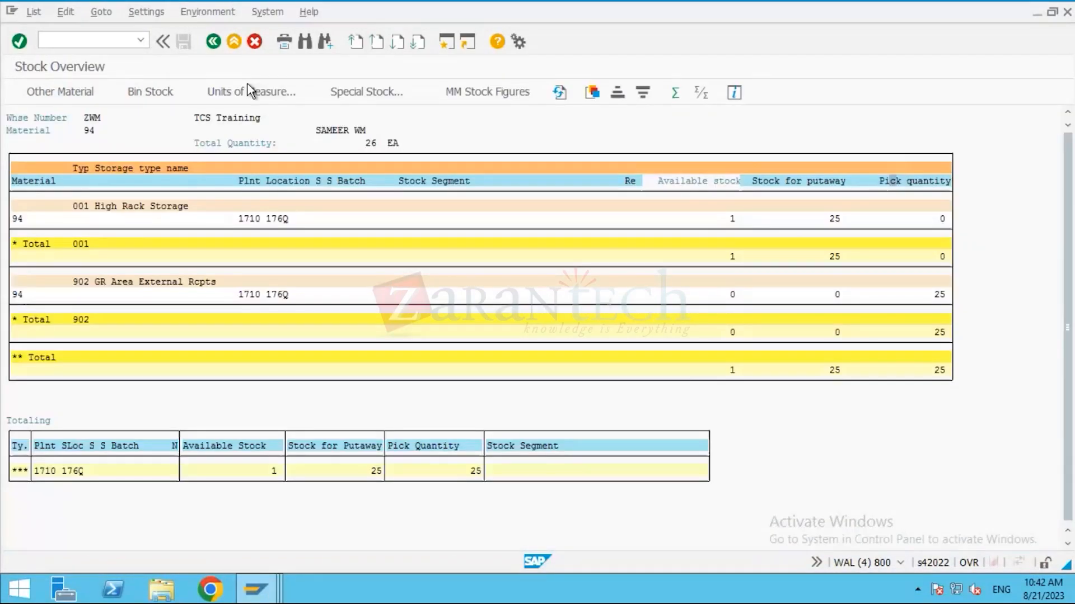
left_click(214, 45)
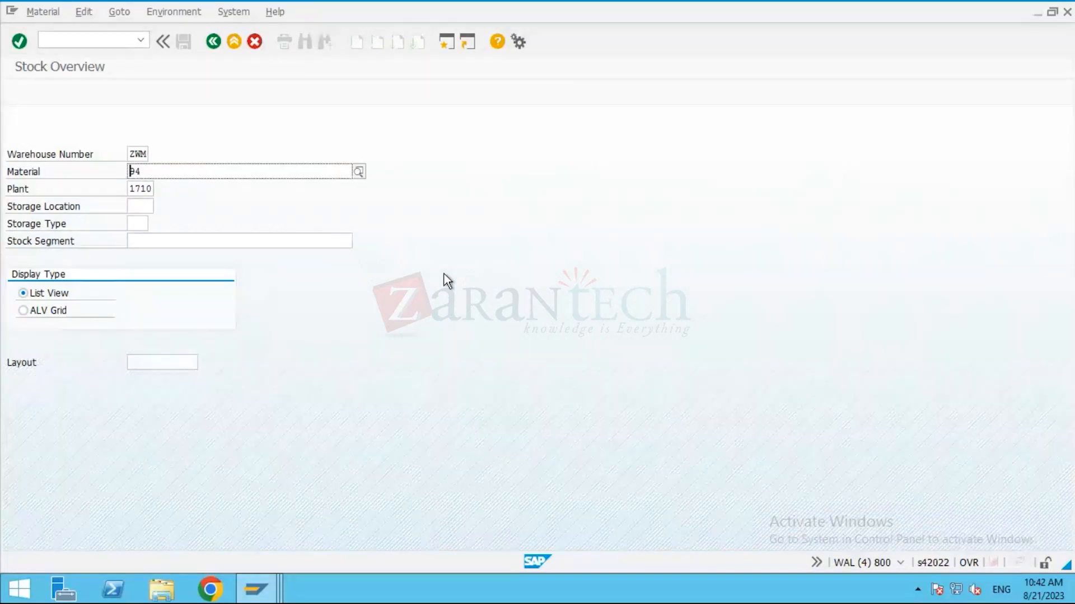
key("F8")
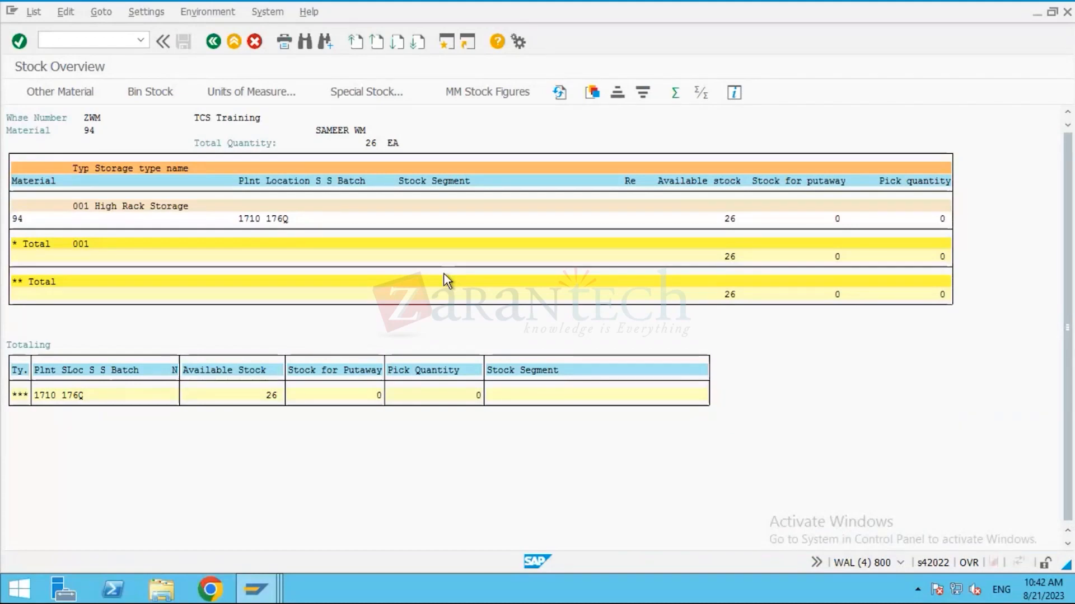
left_click(822, 185)
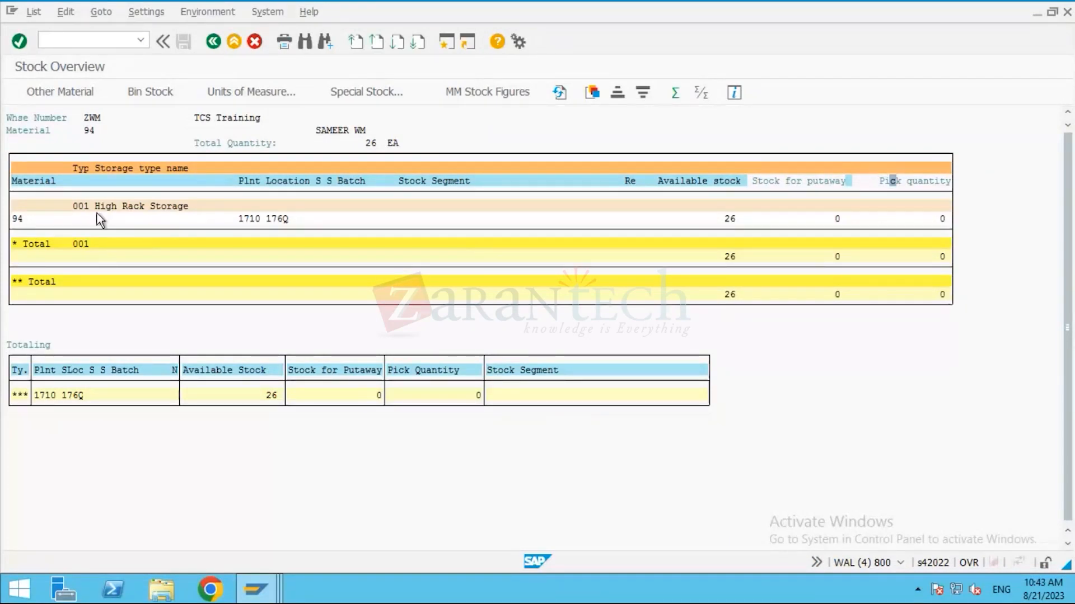
left_click_drag(73, 206, 190, 212)
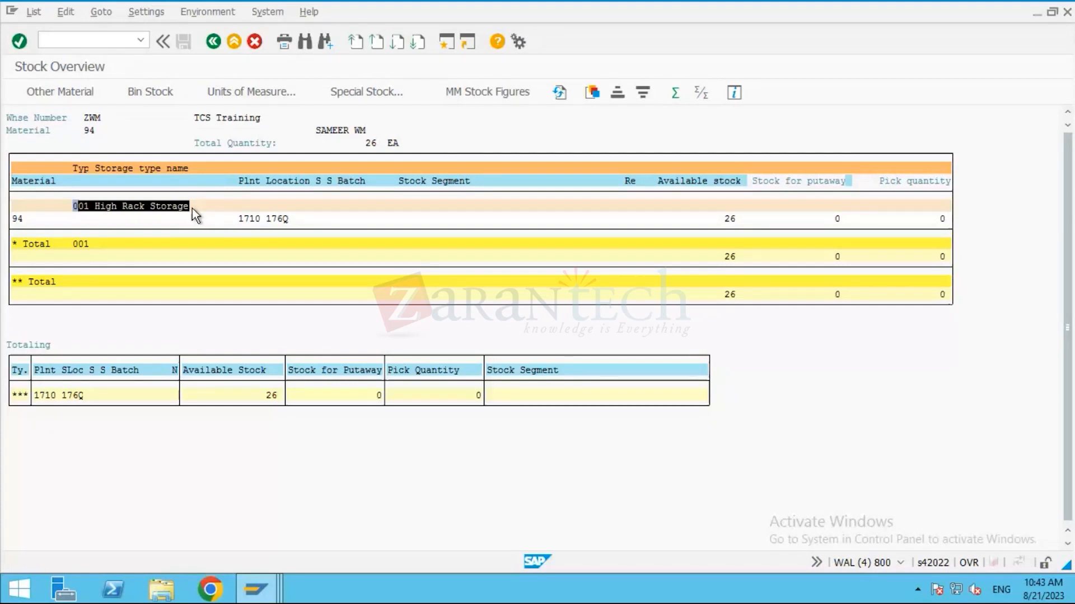
key("ctrl+c")
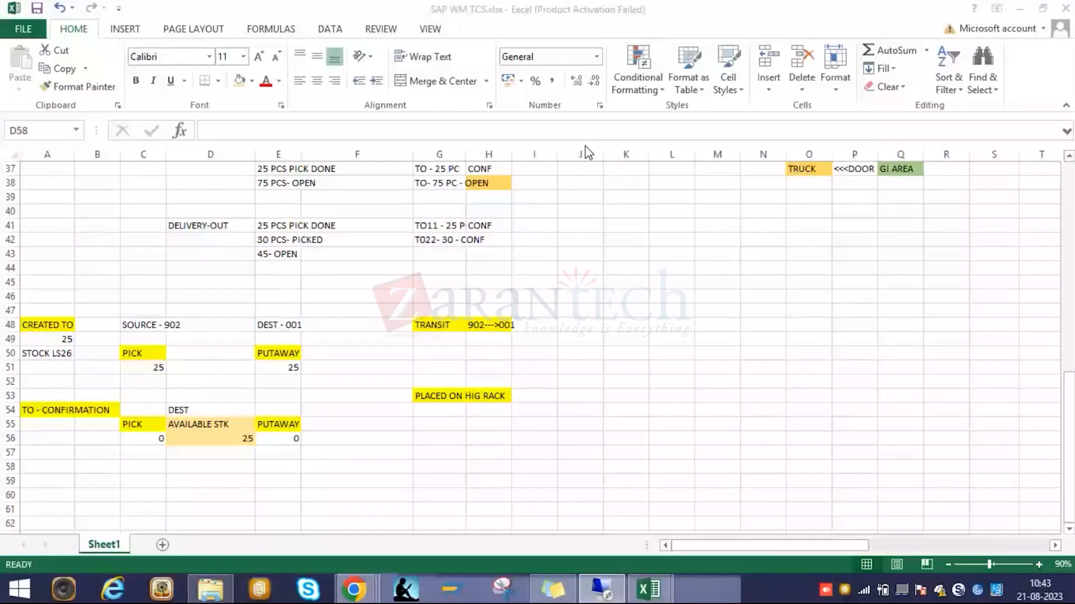
Switch to the Excel notes and highlight the destination available stock cells D54:D56 in the TO confirmation block.
left_click(185, 410)
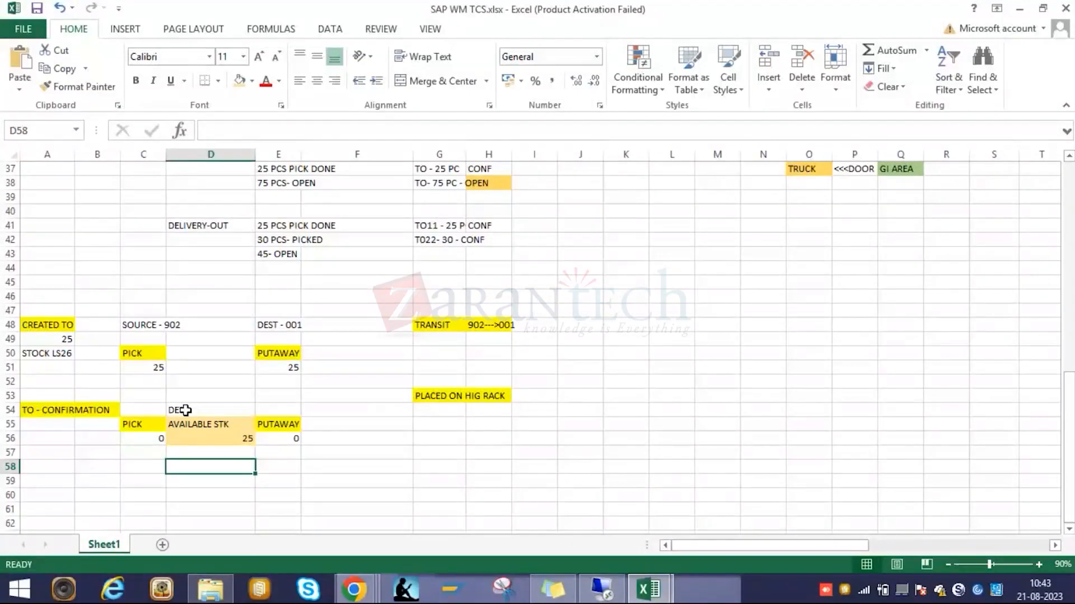
left_click(186, 409)
left_click_drag(188, 408, 203, 445)
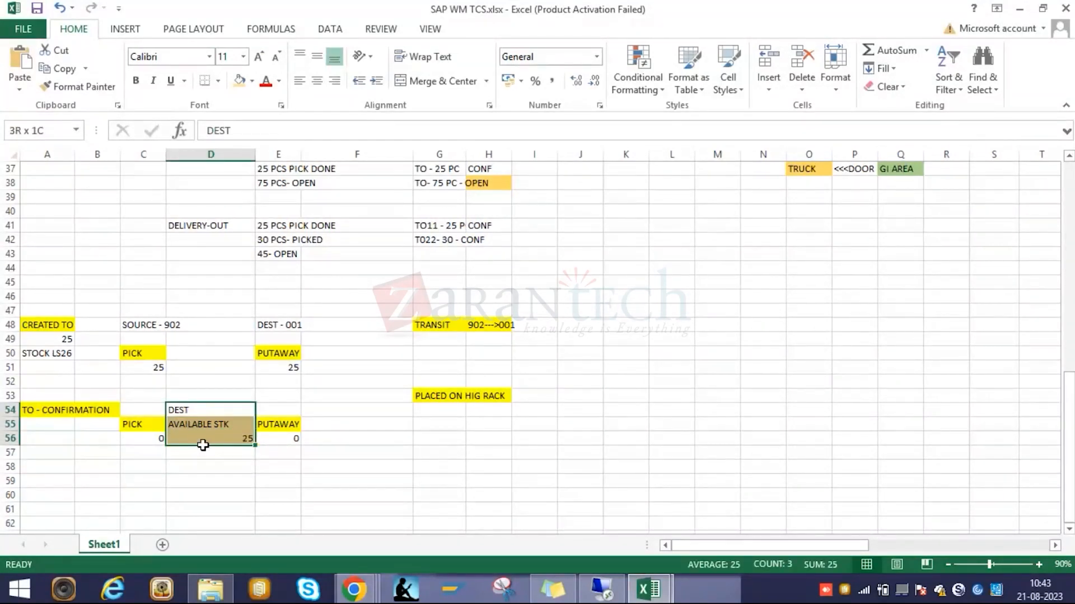
left_click_drag(203, 445, 203, 445)
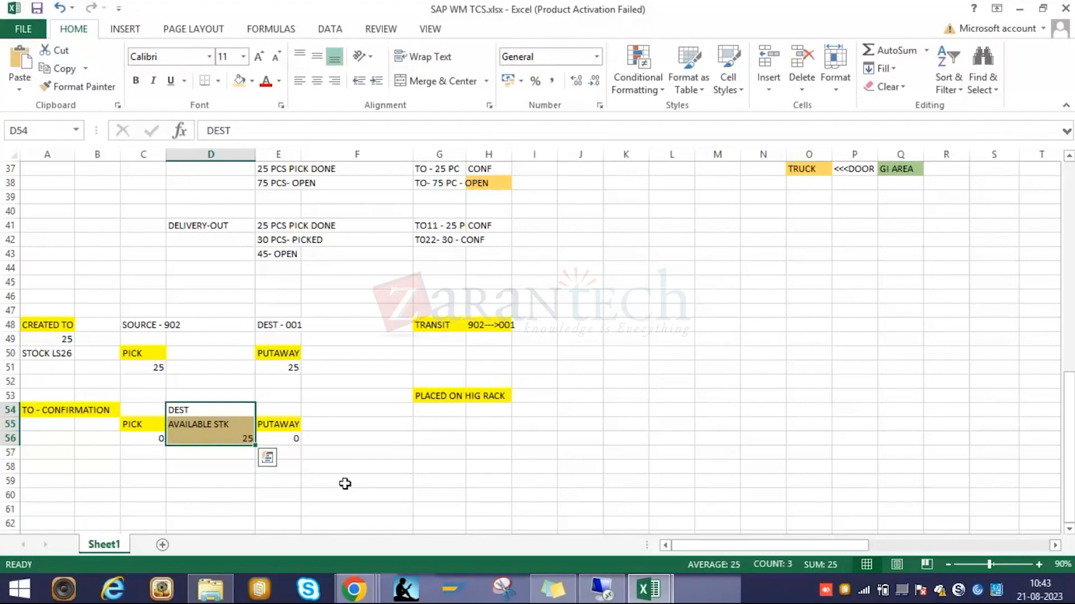
Return to the SAP stock overview and open the Stock per Material list for the available stock in 001 High Rack Storage.
left_click(599, 589)
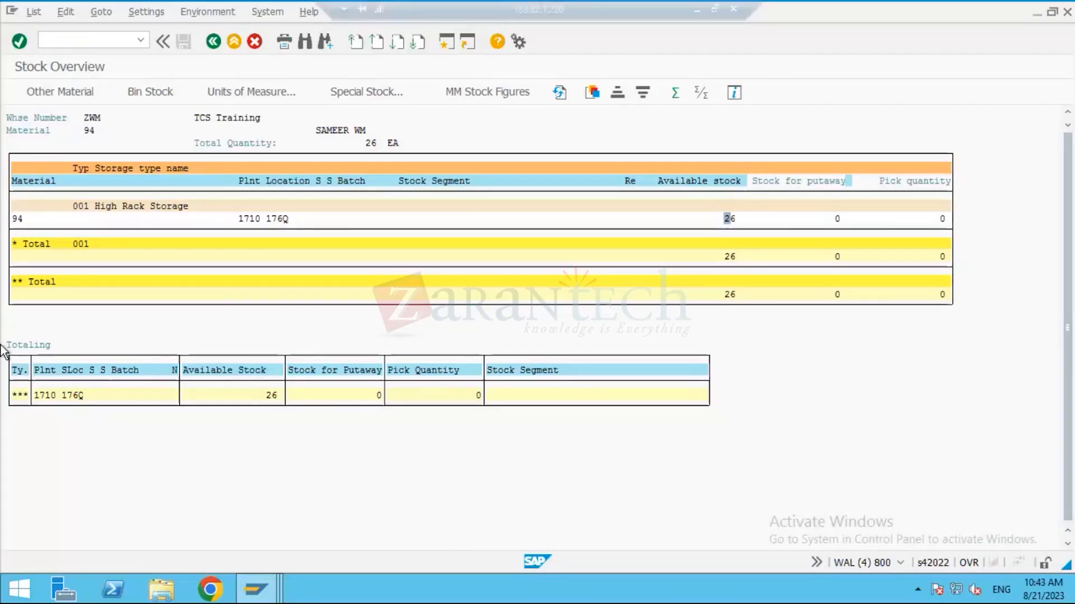
left_click_drag(727, 220, 743, 222)
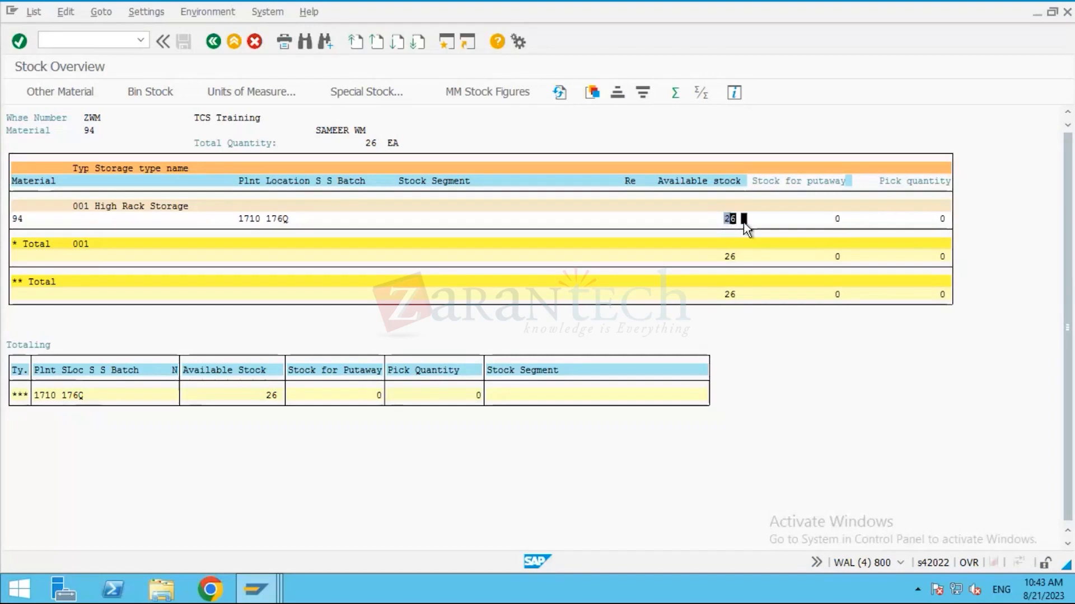
left_click(728, 220)
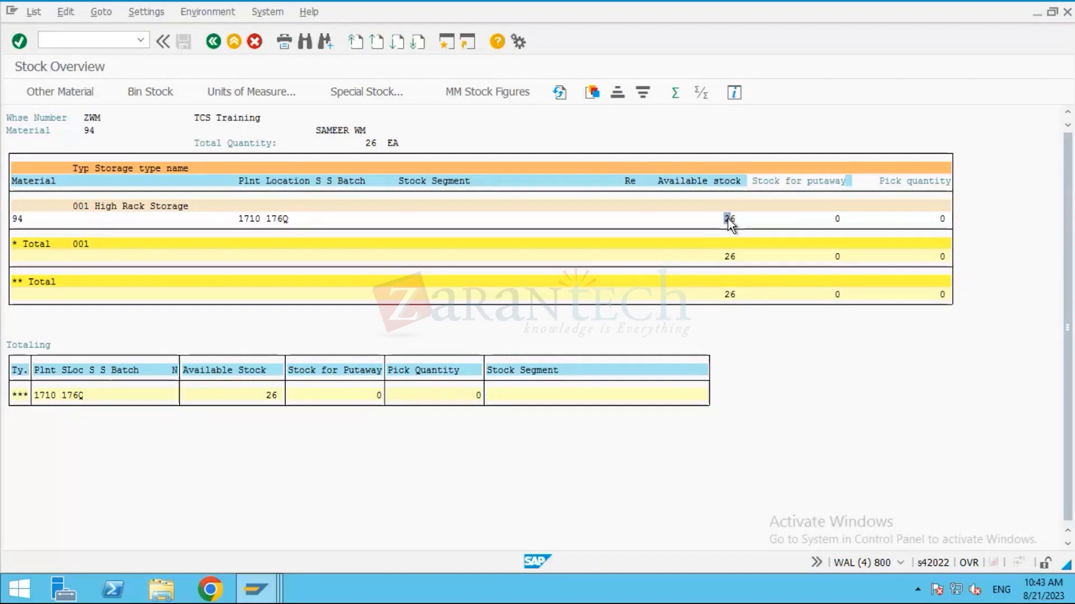
double_click(727, 219)
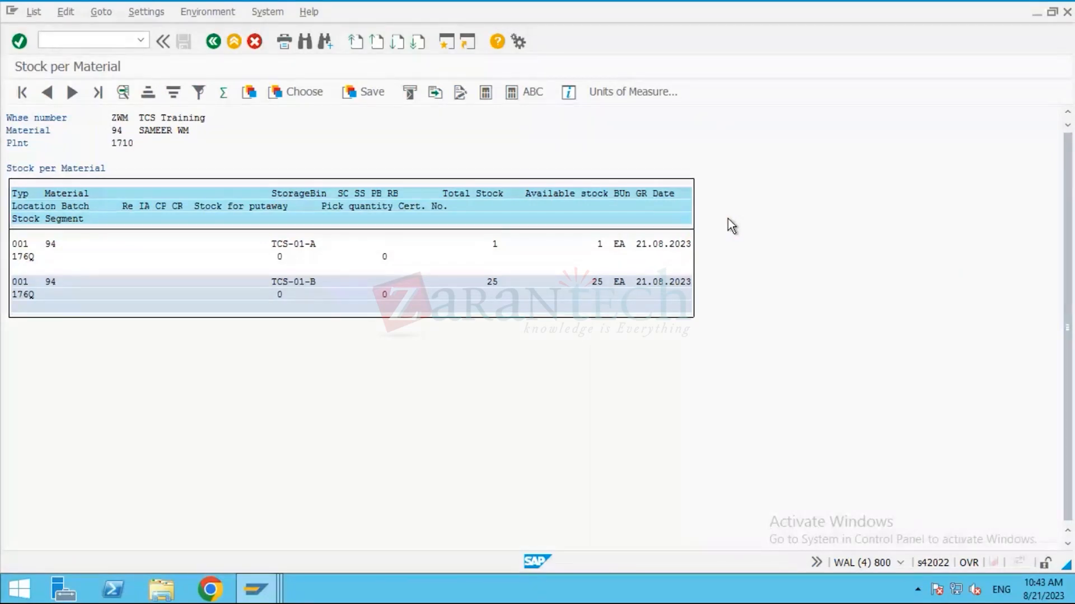
Display the quant in storage bin TCS-01-A, check its GR number, last movement and quant number, and return to the list.
double_click(495, 247)
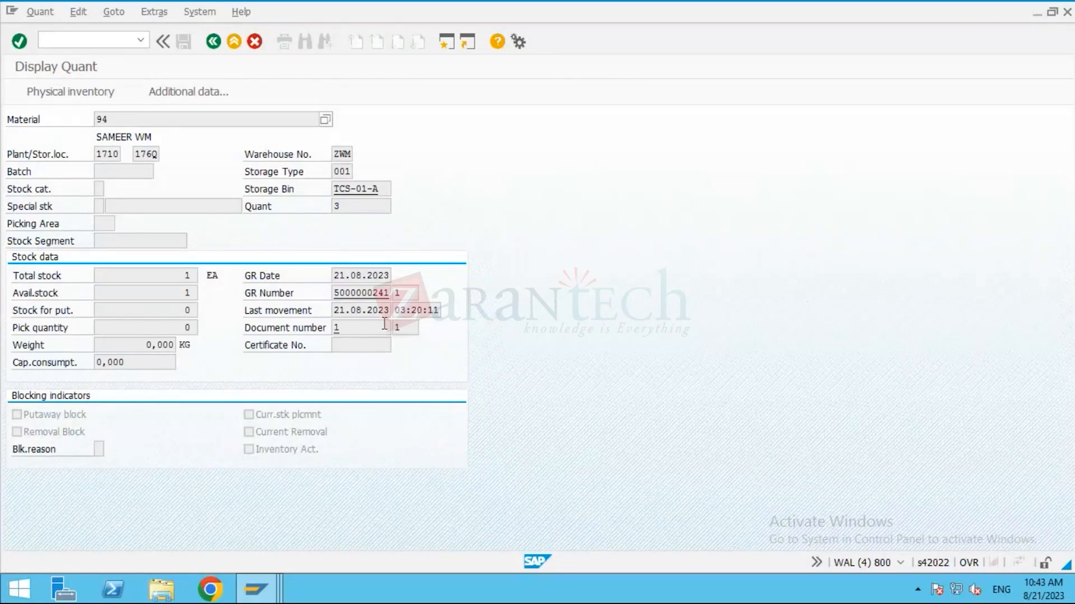
double_click(388, 293)
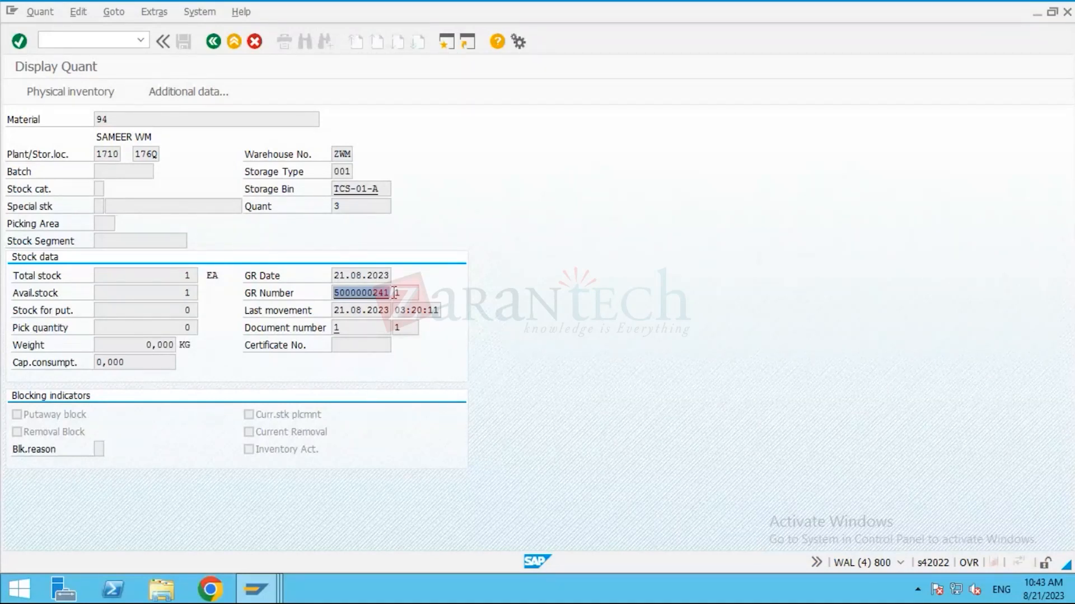
left_click(394, 293)
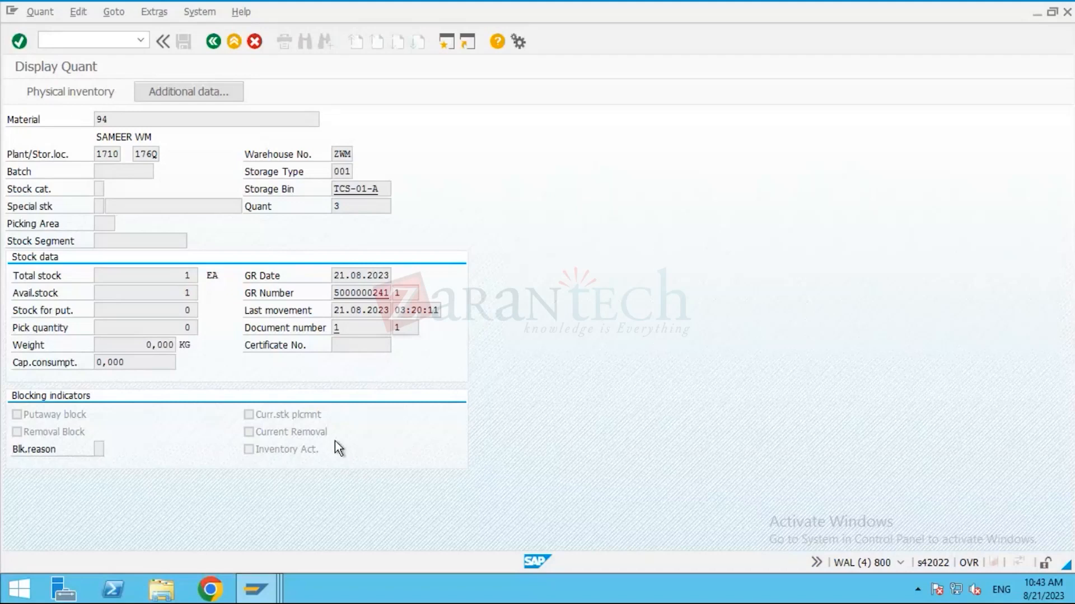
left_click(377, 311)
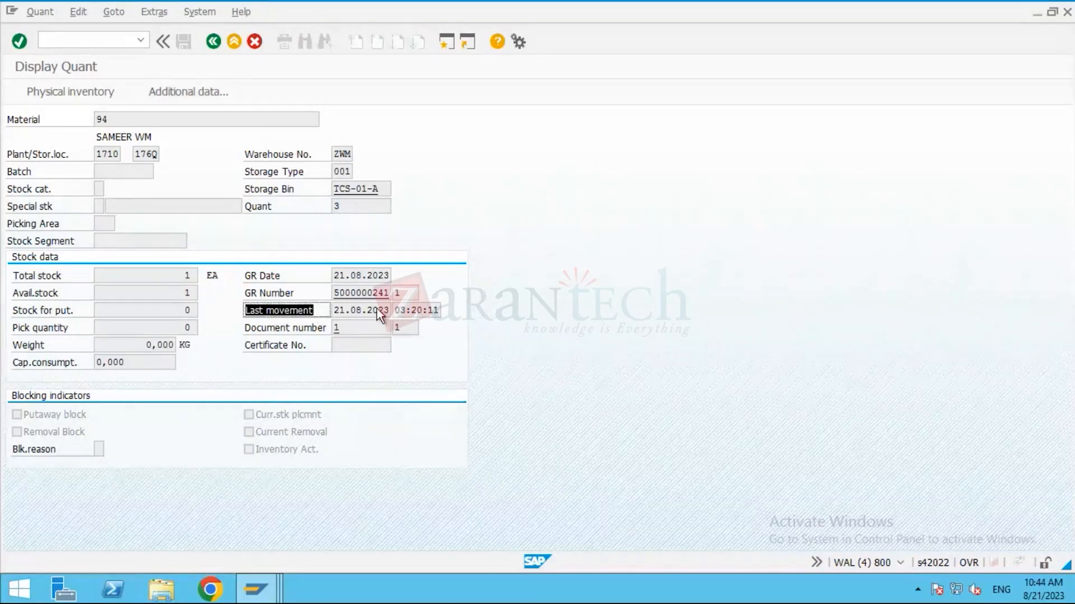
left_click(377, 311)
left_click(462, 308)
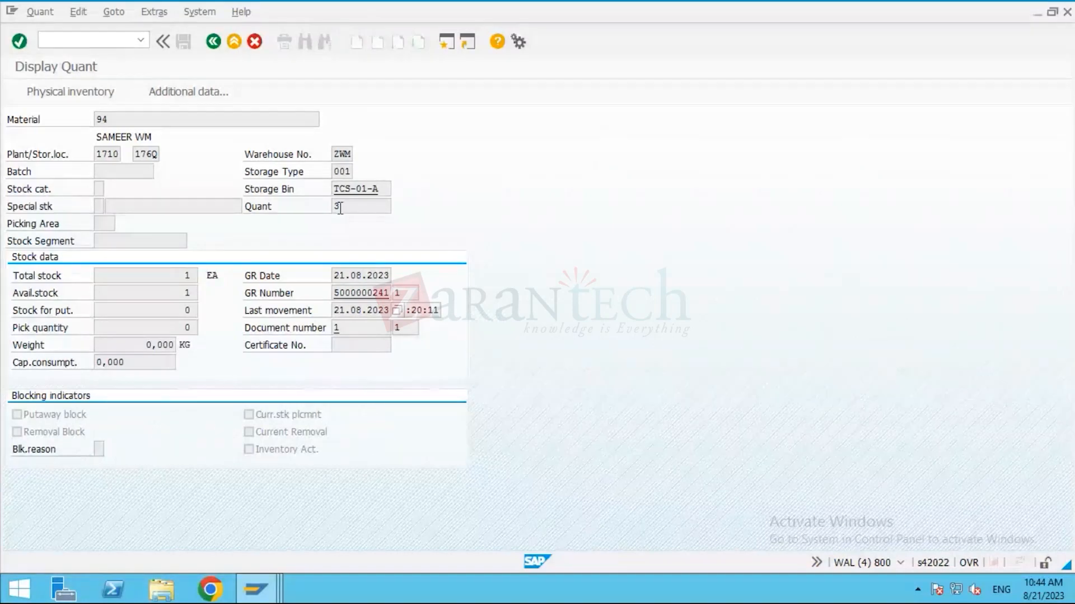
left_click_drag(340, 208, 327, 207)
left_click(214, 46)
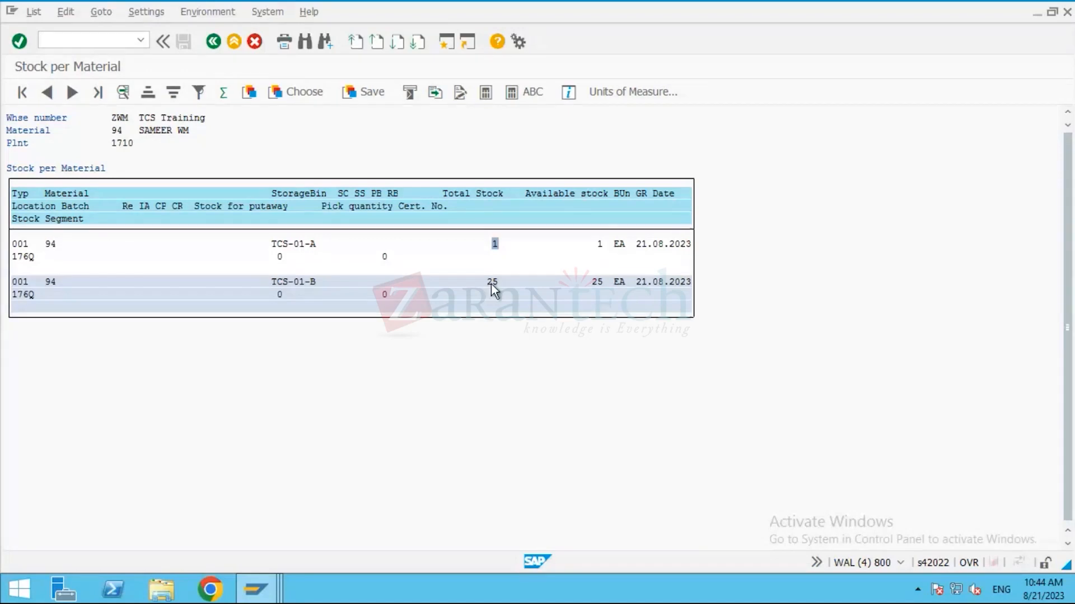
Display the quant in storage bin TCS-01-B, check its quant number and last movement, and return to the stock overview.
double_click(492, 284)
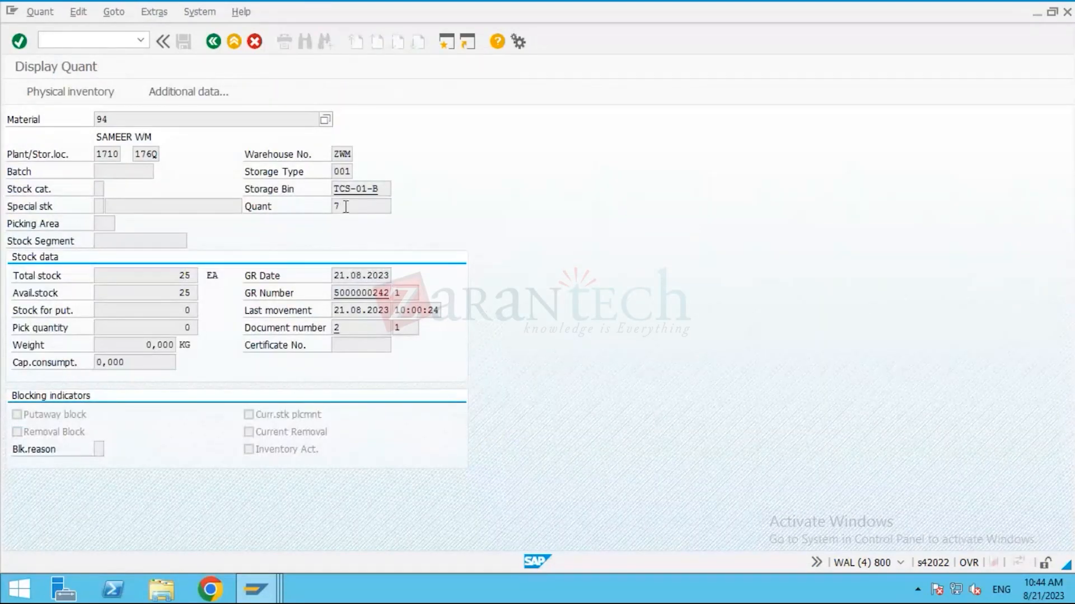
left_click_drag(346, 207, 320, 206)
left_click(271, 308)
left_click(254, 314)
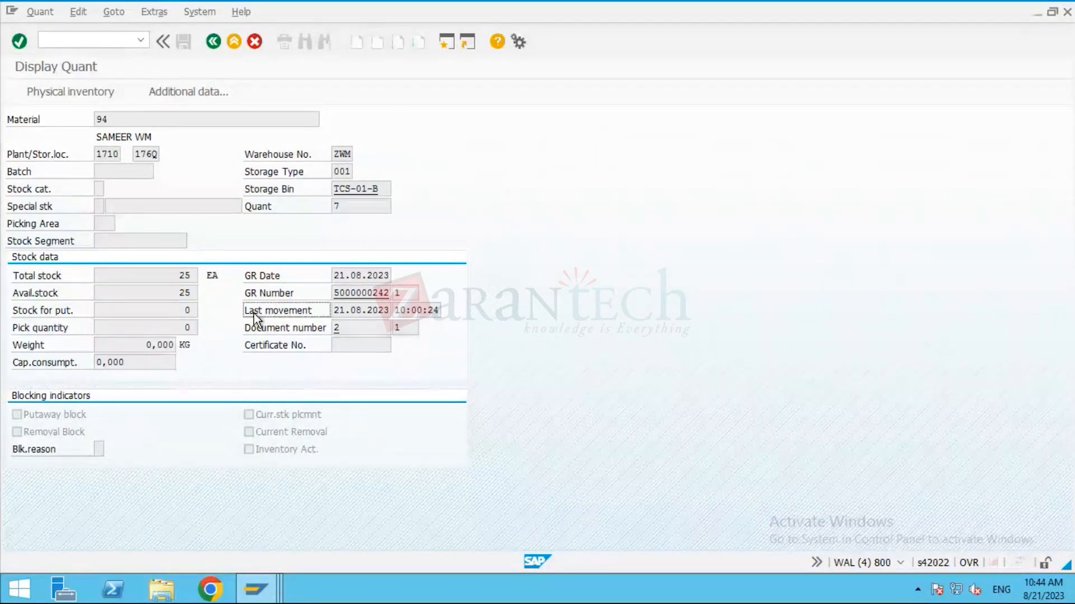
left_click_drag(254, 314, 457, 313)
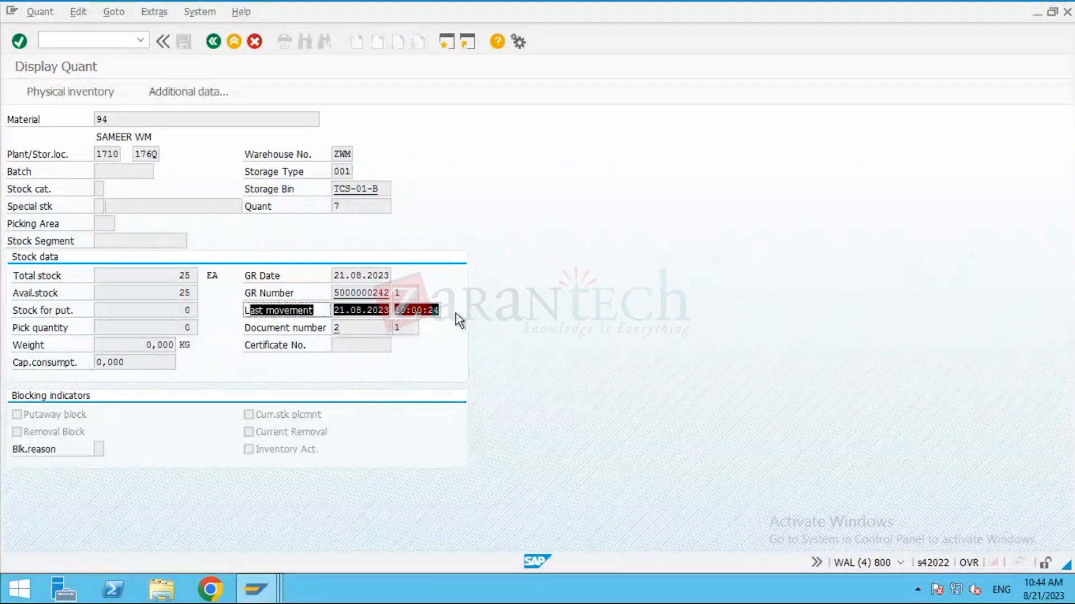
left_click(562, 314)
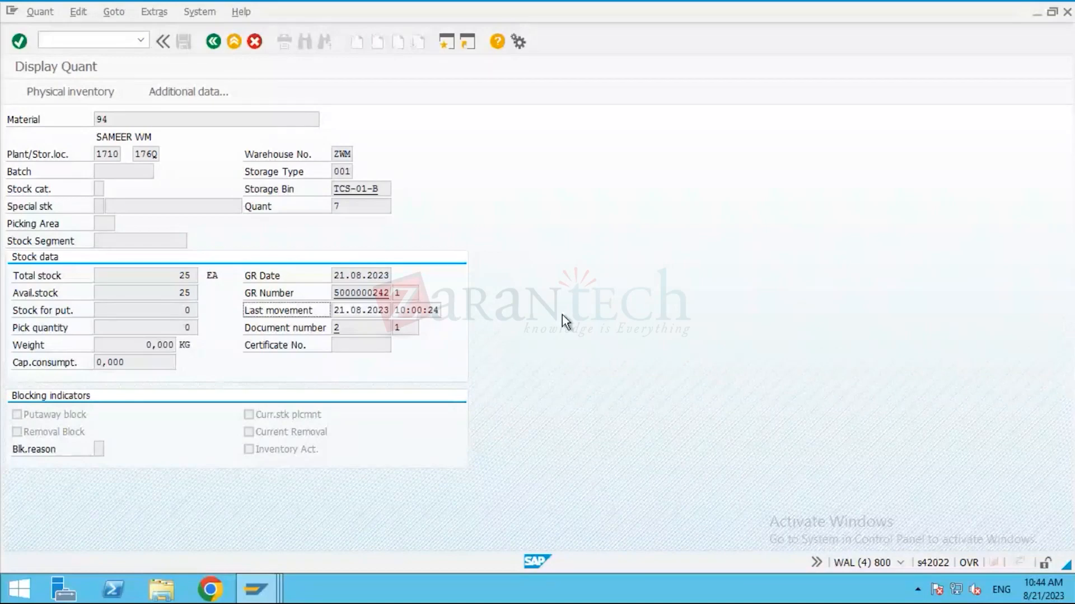
left_click(213, 45)
left_click(213, 47)
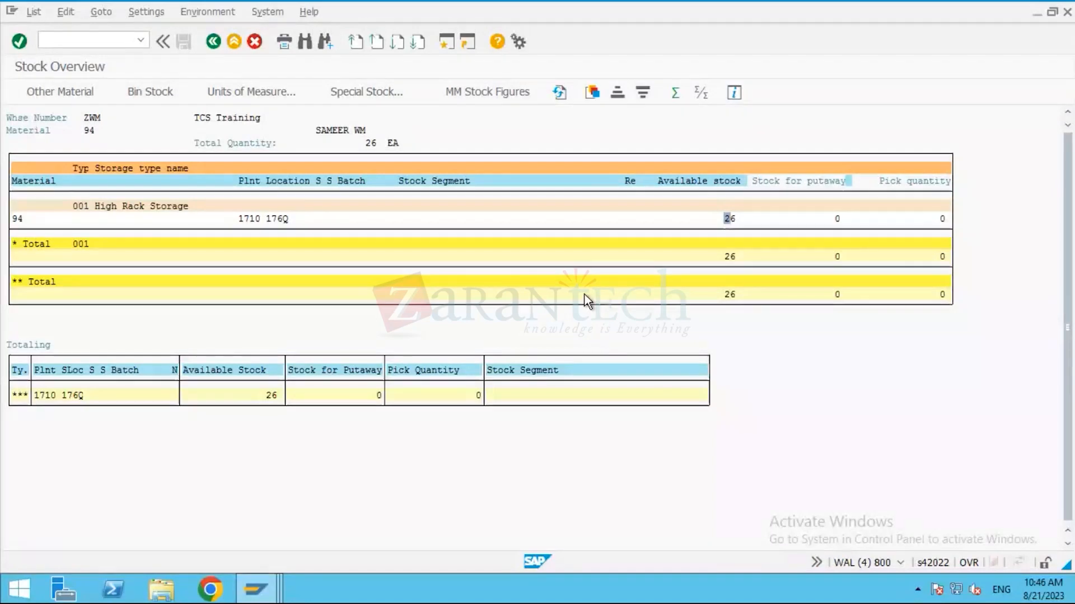
Switch to the Excel notes and highlight the created TO block A47:H51 covering source 902, destination 001 and transit.
mouse_move(697, 11)
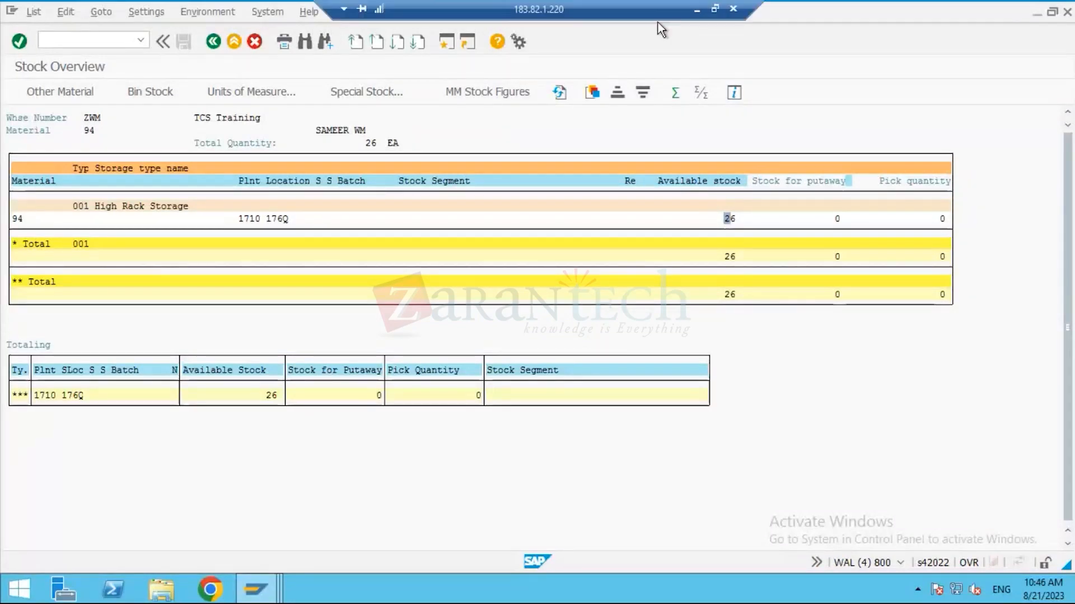
left_click(696, 8)
left_click(449, 434)
left_click_drag(48, 314, 320, 378)
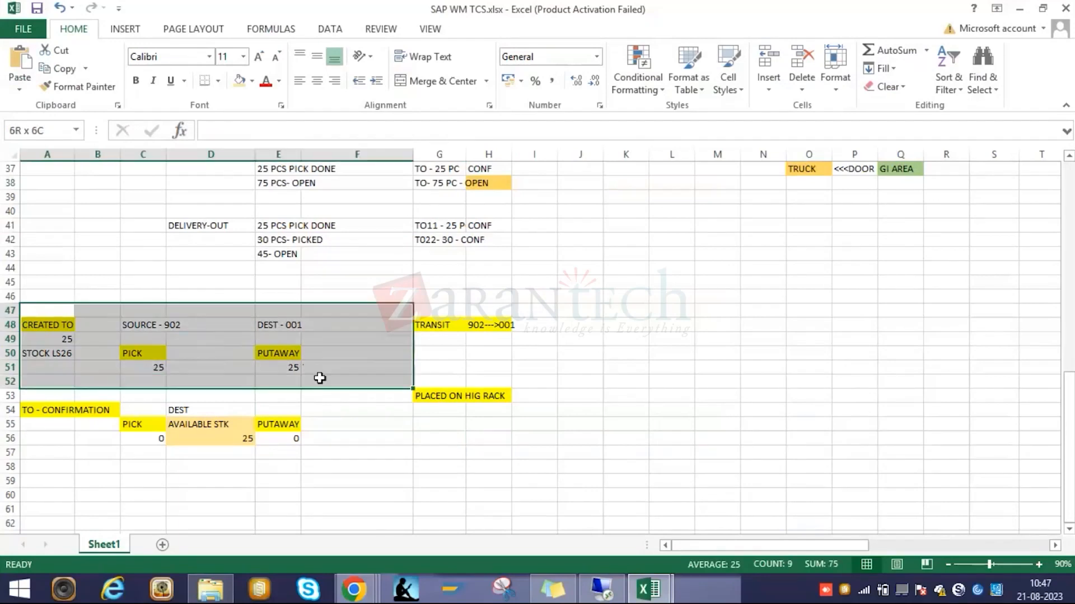
left_click_drag(320, 378, 489, 367)
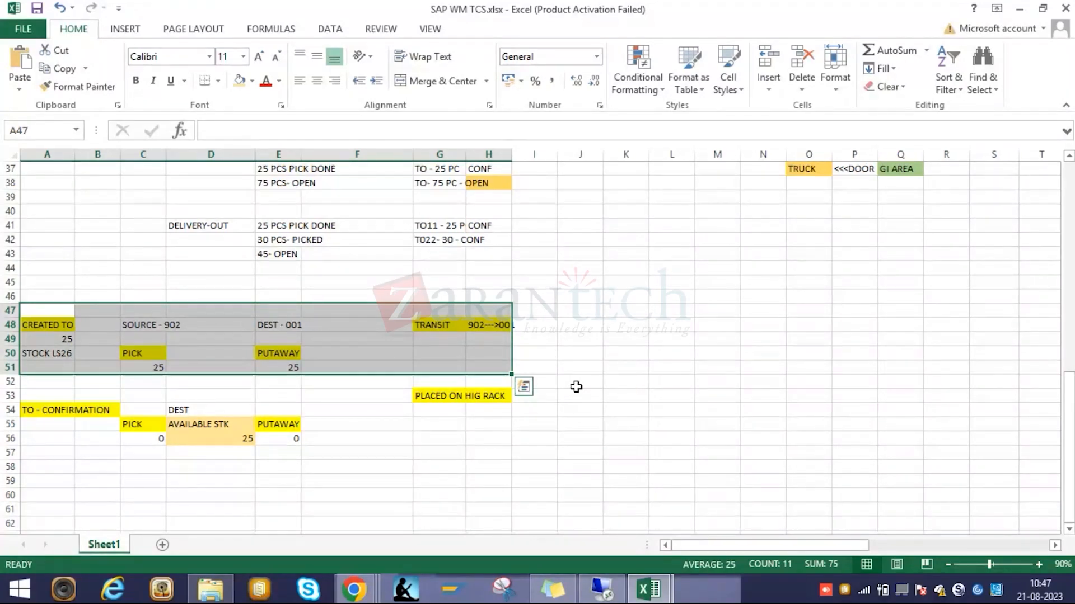
Return to the SAP remote session and bring up the Material Document List for material 94.
mouse_move(609, 592)
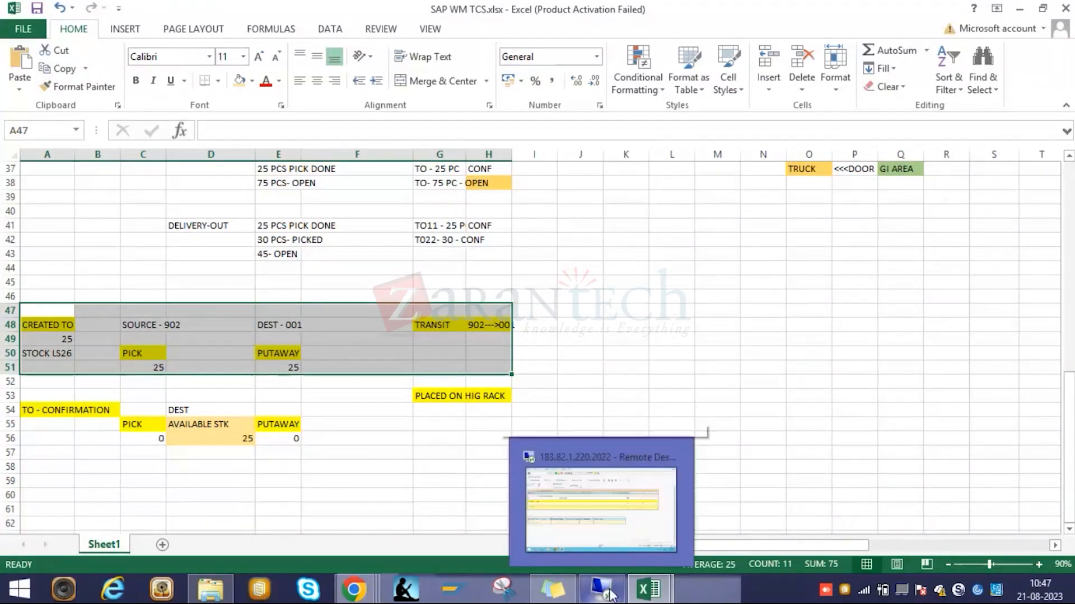
left_click(609, 592)
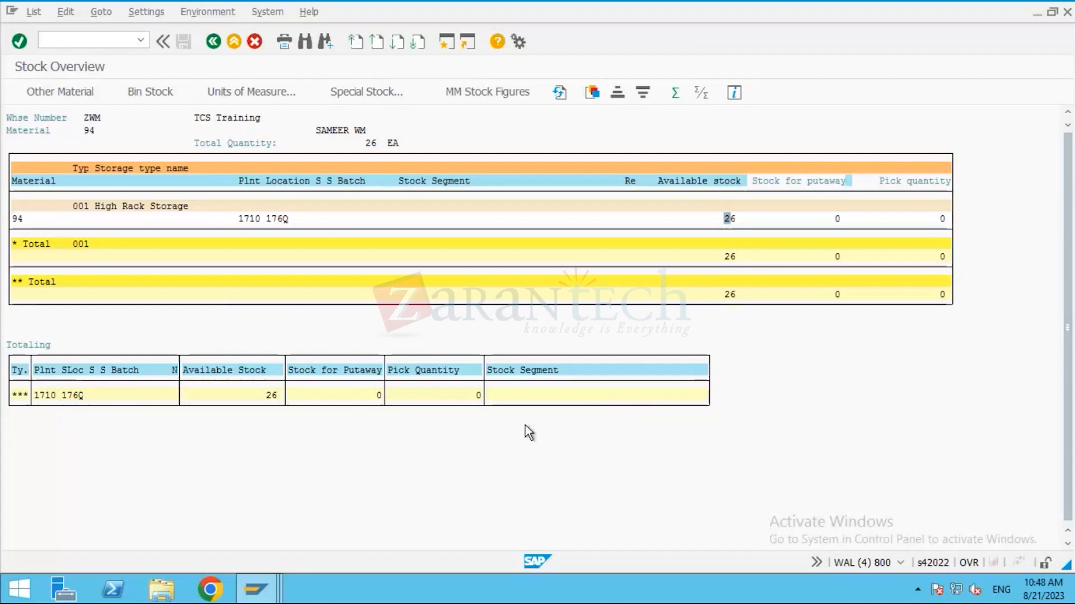
mouse_move(266, 597)
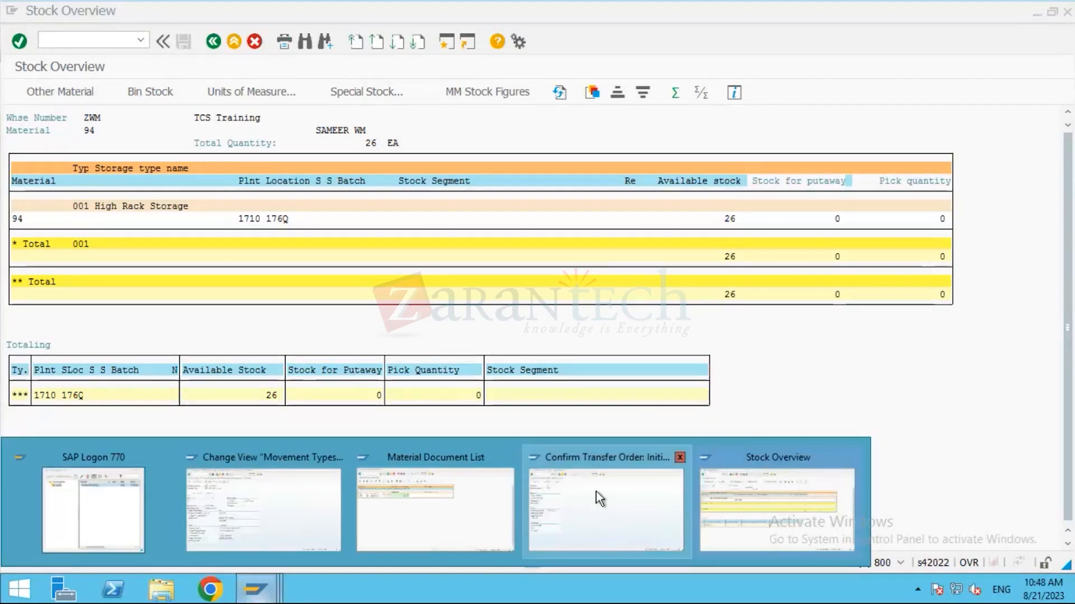
left_click(420, 492)
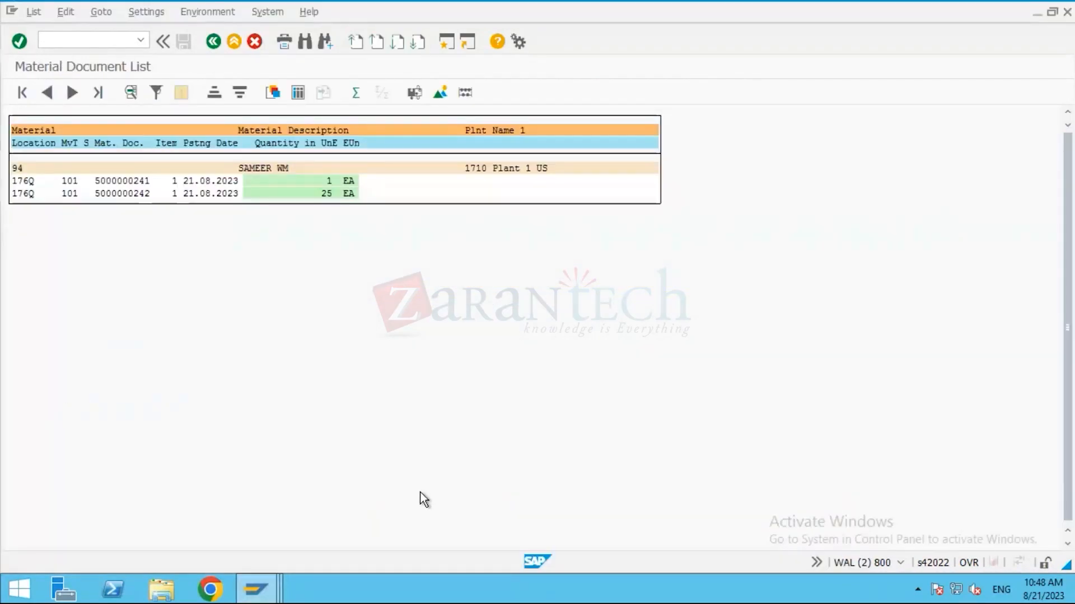
Return to the stock overview of material 94 and select storage location 176Q Warehouse TCST.
left_click(219, 41)
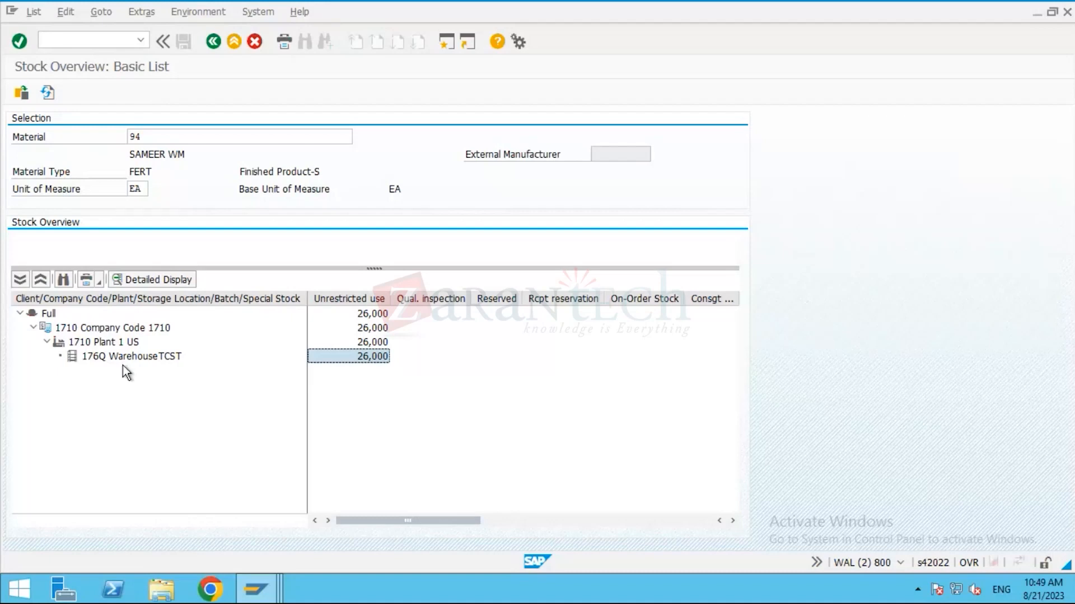
left_click(108, 358)
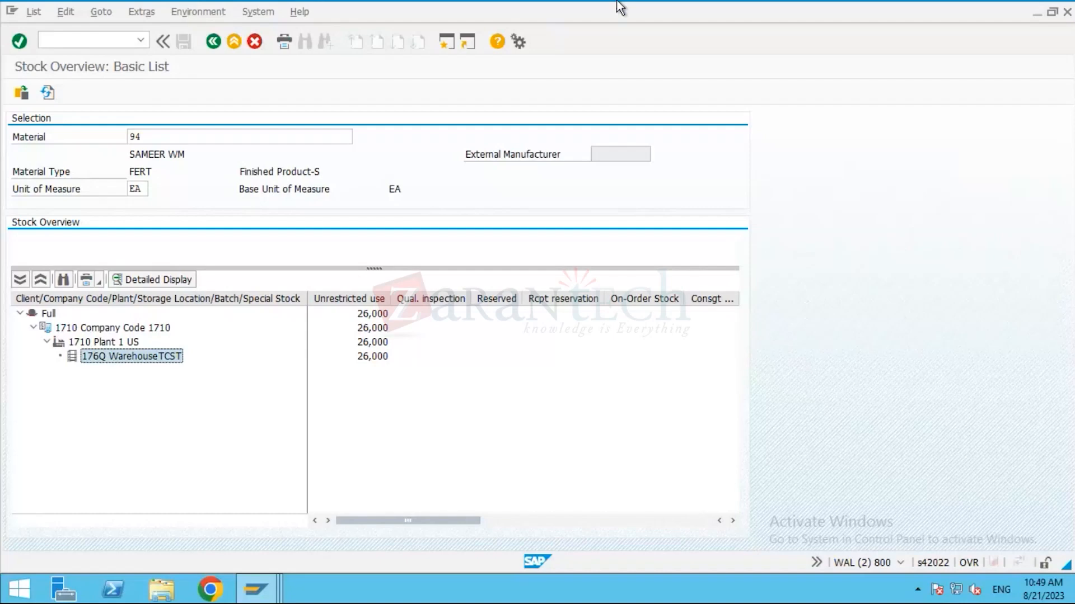
Switch to the Excel notes and highlight the 902 GR area and the 001 high rack block in the warehouse diagram.
mouse_move(676, 8)
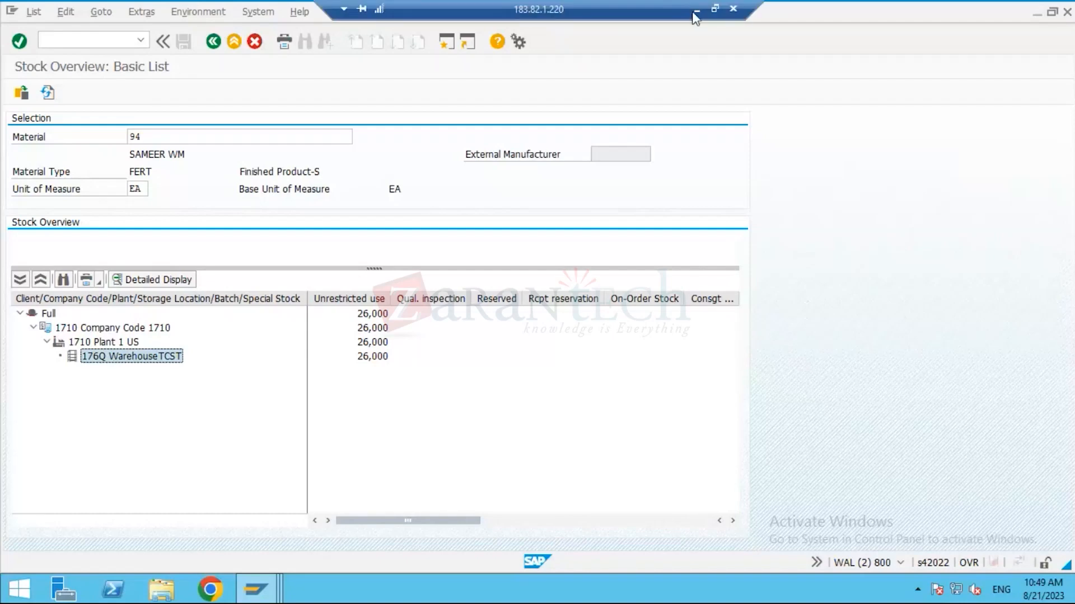
left_click(695, 11)
scroll(573, 468, "up", 5)
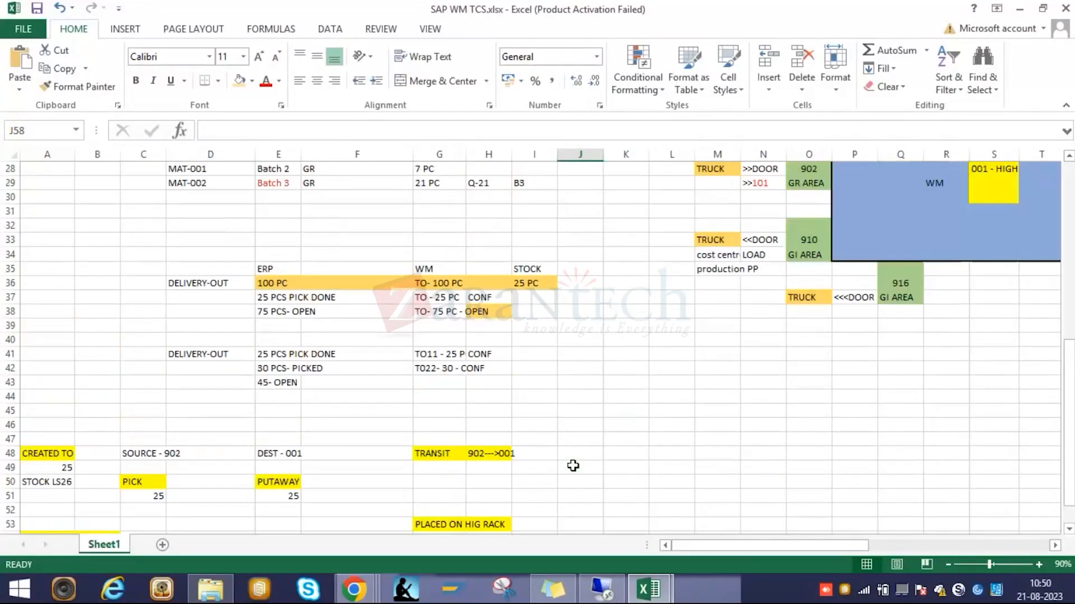
left_click_drag(806, 241, 807, 271)
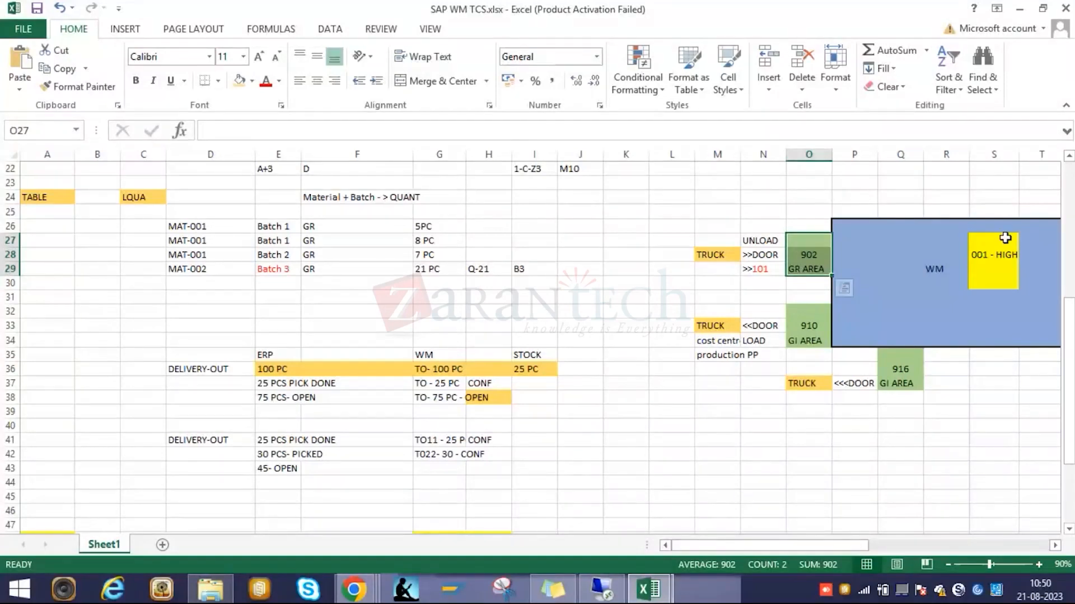
left_click_drag(1006, 238, 1012, 286)
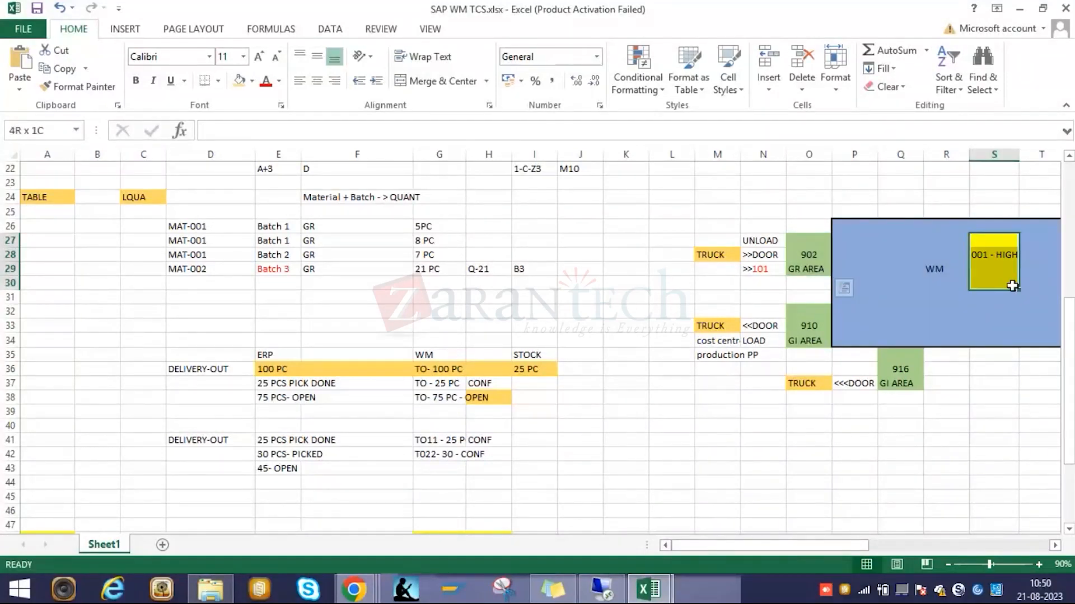
left_click_drag(806, 239, 804, 269)
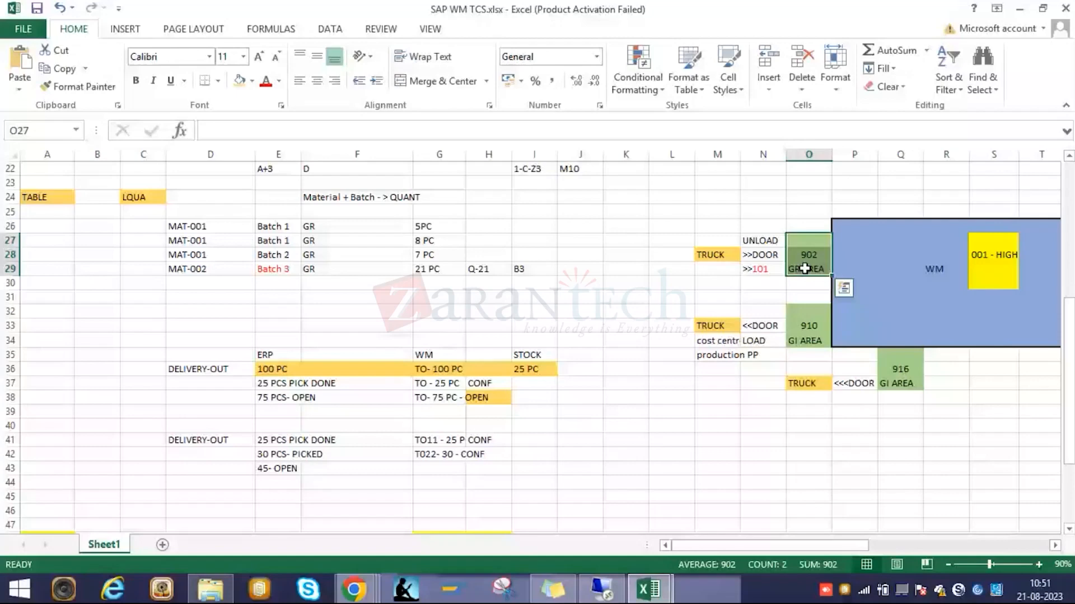
Return to the SAP remote session and bring up the warehouse ZWM stock overview for material 94.
left_click(601, 582)
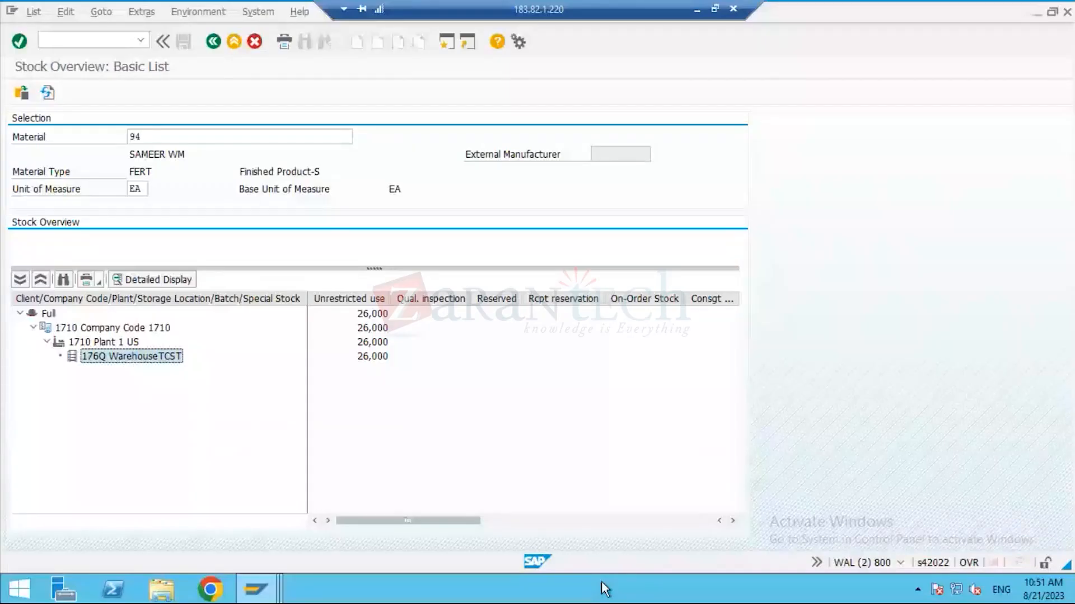
left_click(256, 590)
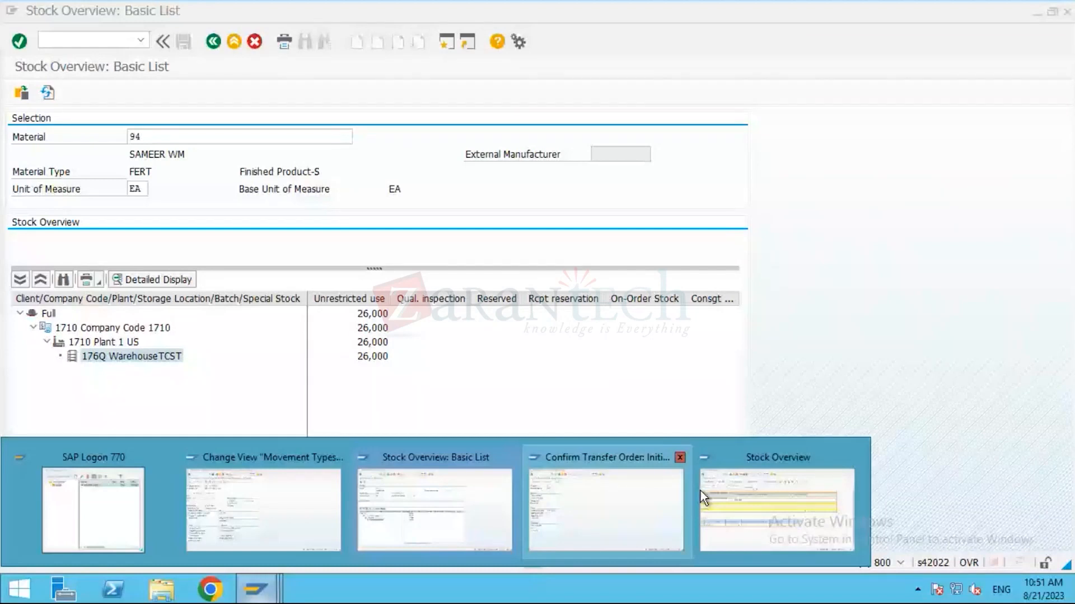
left_click(722, 504)
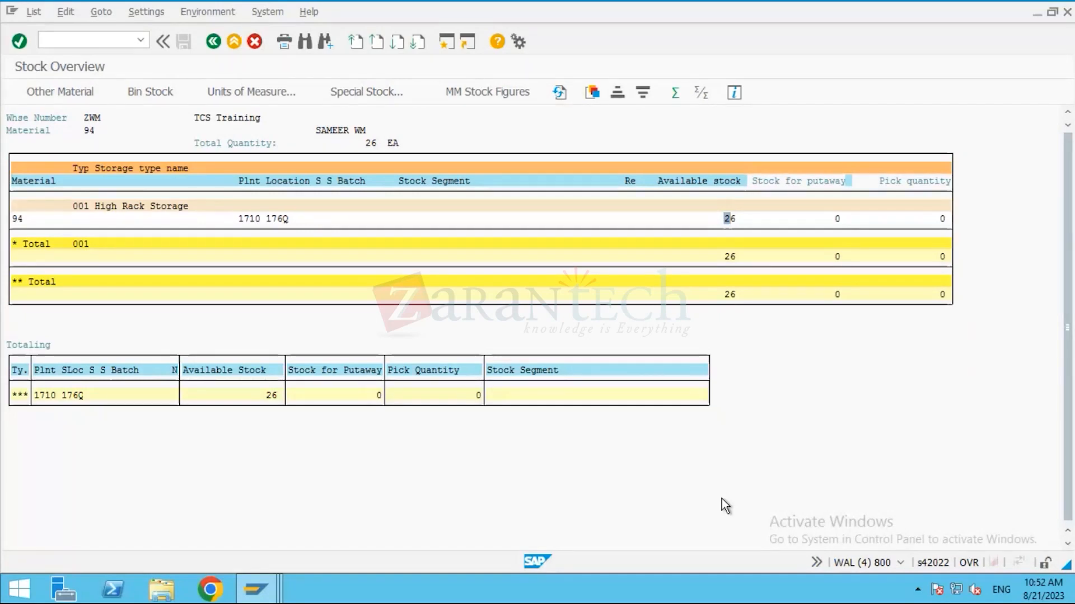
Switch to the Excel notes and enter MMBE in cell M30, below the inbound truck of the warehouse diagram.
mouse_move(698, 11)
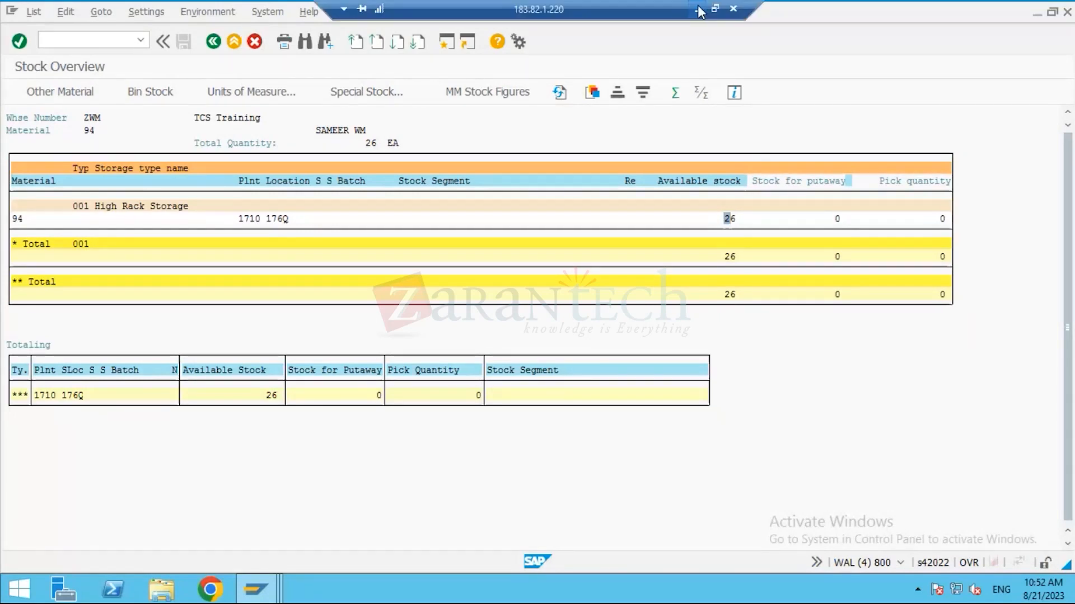
left_click(698, 11)
left_click_drag(862, 546, 899, 554)
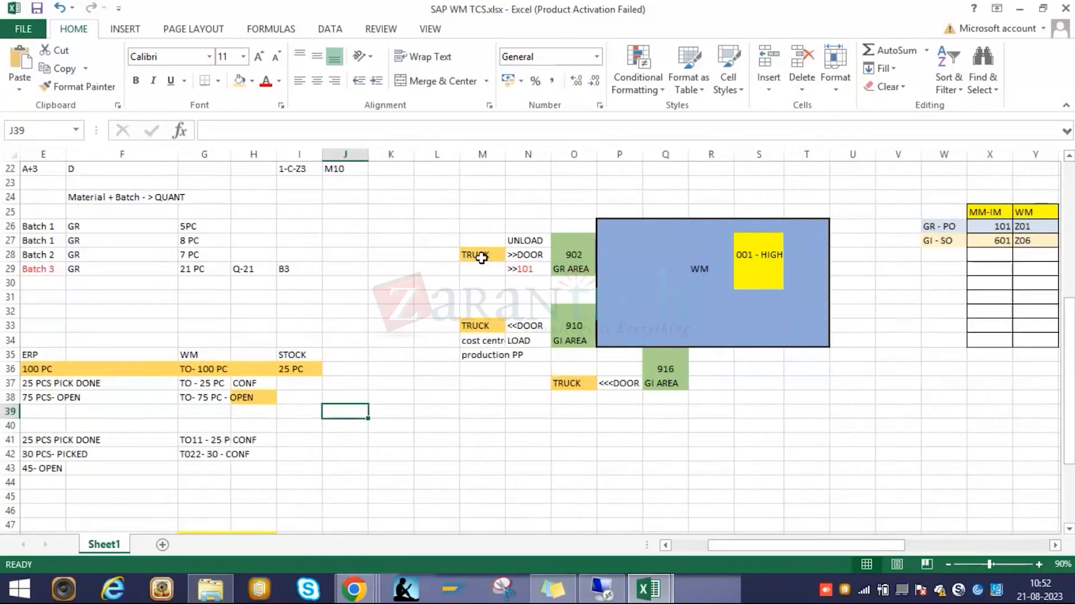
left_click_drag(482, 226, 574, 284)
left_click(484, 285)
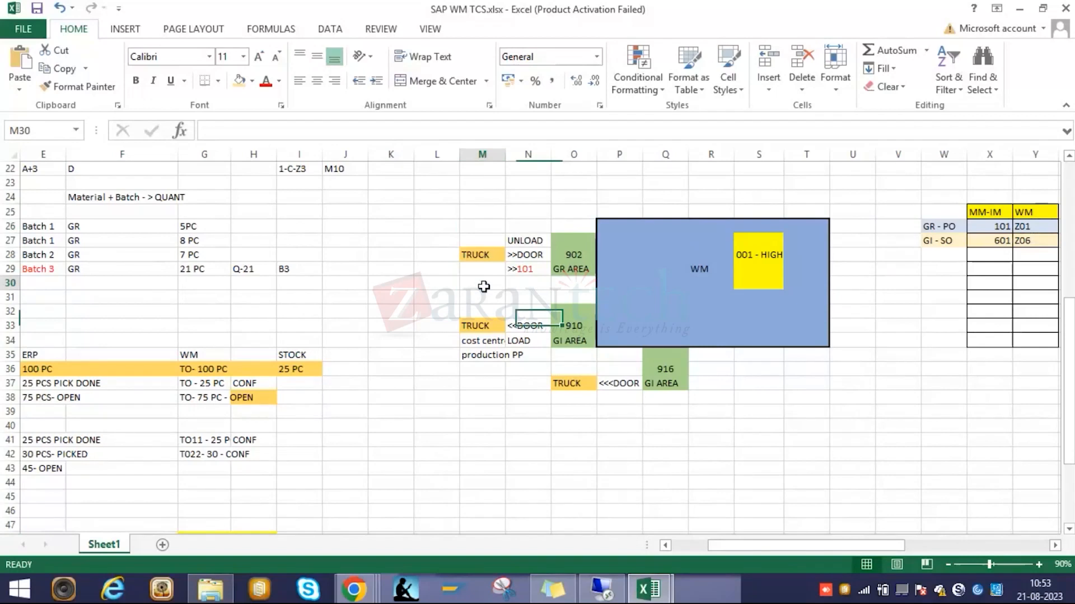
type("mmb")
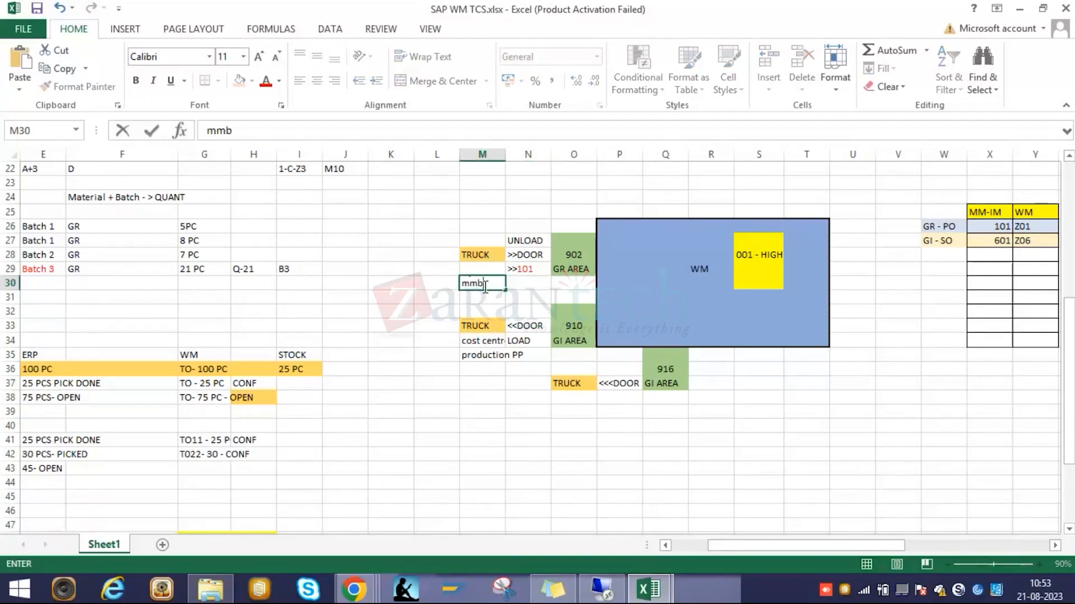
type("E")
key("BackSpace")
key("BackSpace")
key("BackSpace")
key("BackSpace")
type("MMBE")
left_click(495, 315)
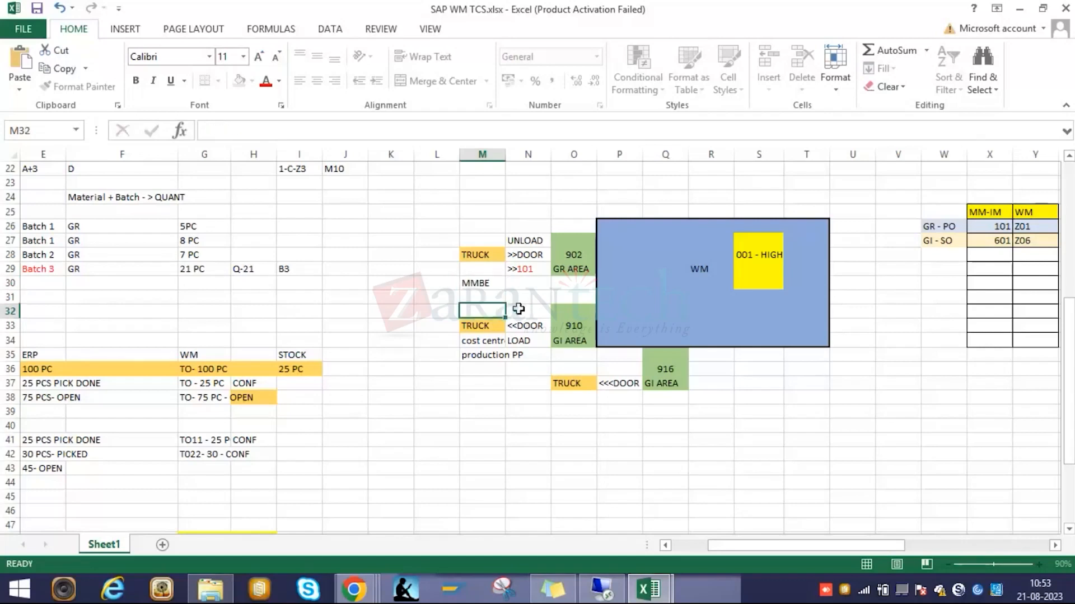
Enter LS26 in cell P30 inside the blue WM block of the warehouse diagram.
left_click(571, 286)
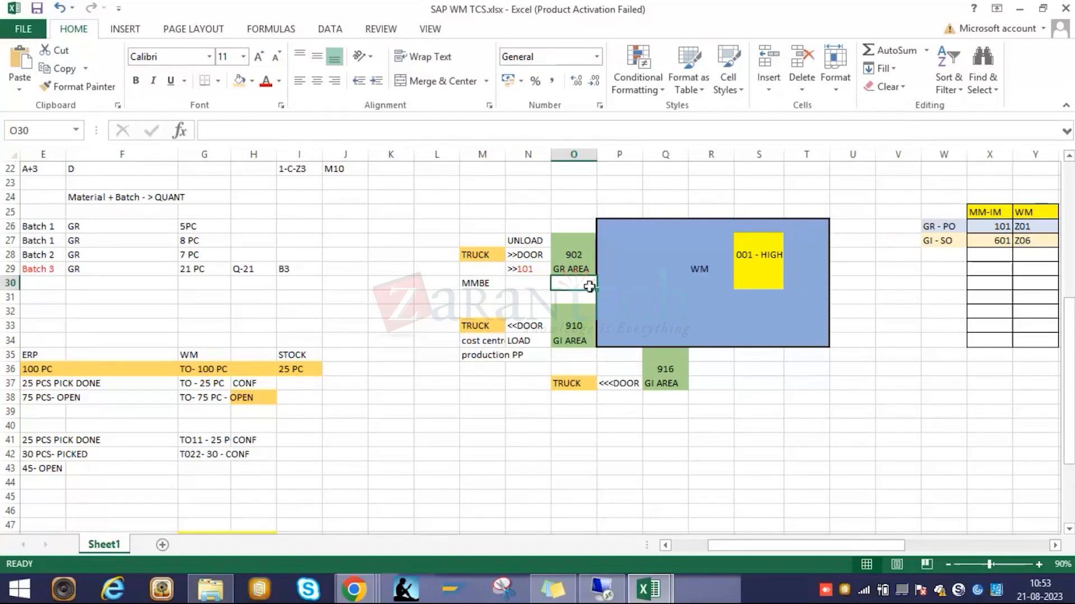
left_click(637, 283)
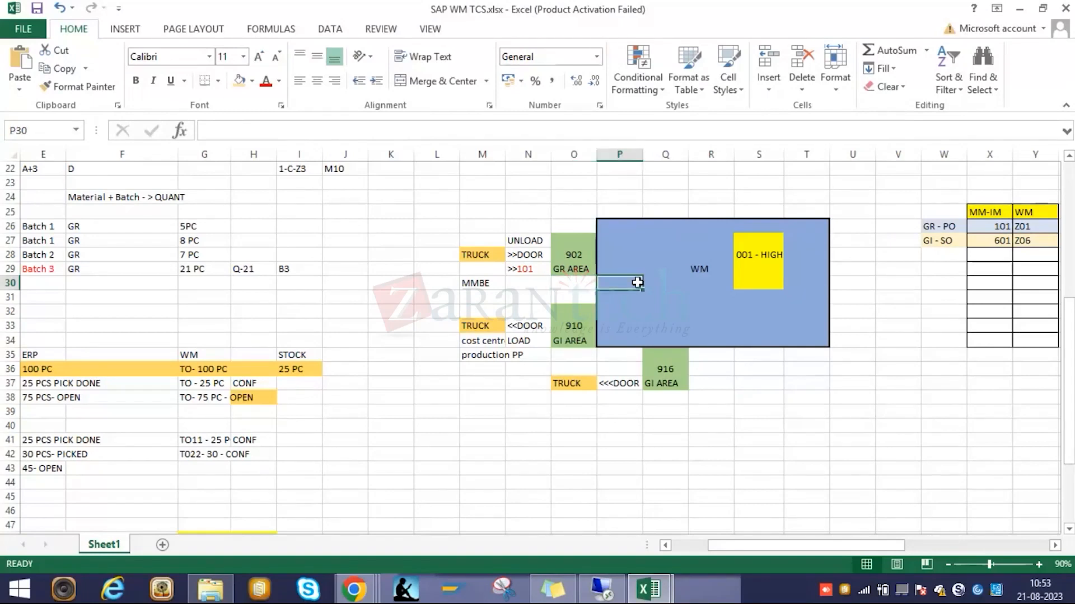
type("LS26")
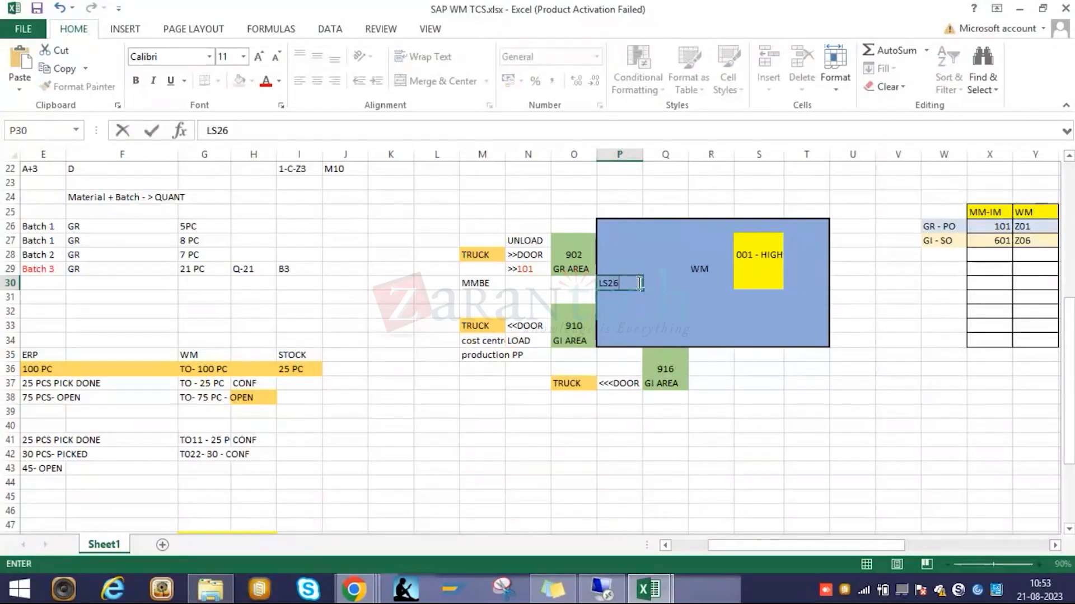
left_click(667, 340)
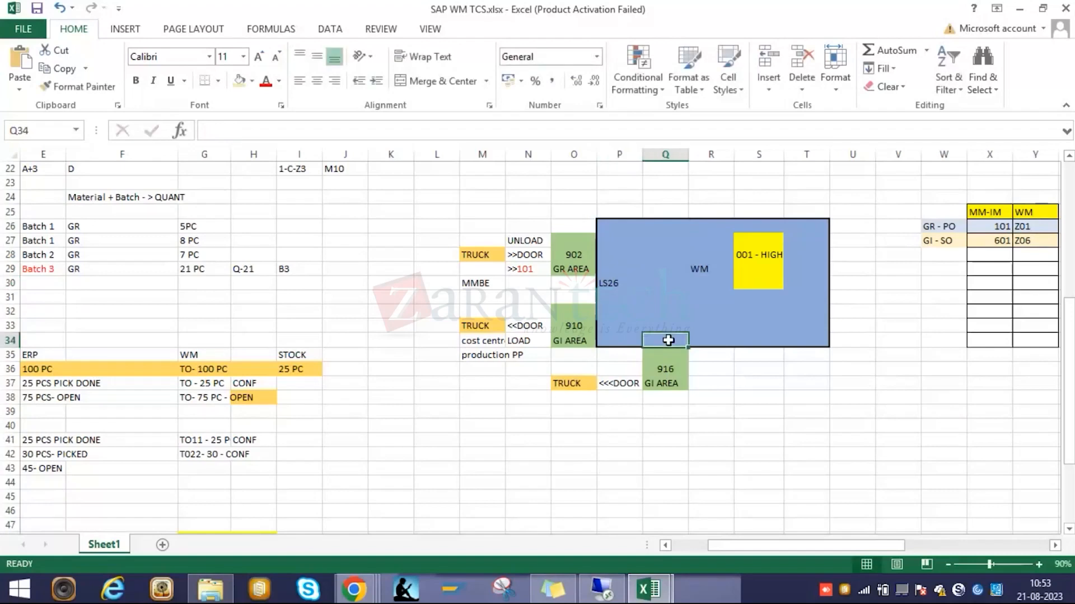
Examine the outbound truck row of GI area 910 and the LS26 and MMBE labels in the warehouse diagram.
left_click(495, 403)
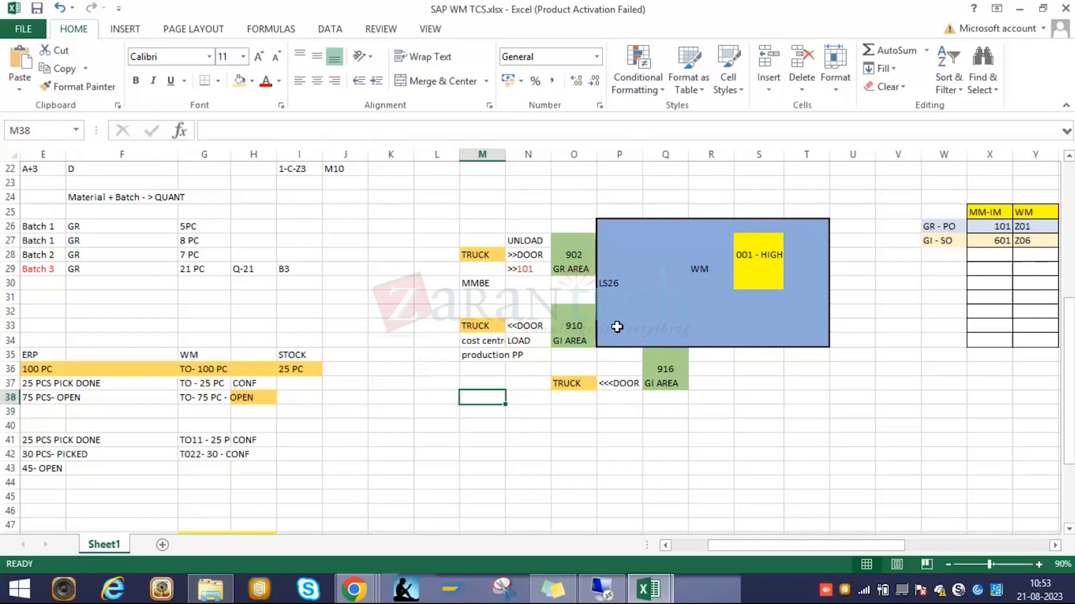
left_click_drag(572, 311, 470, 328)
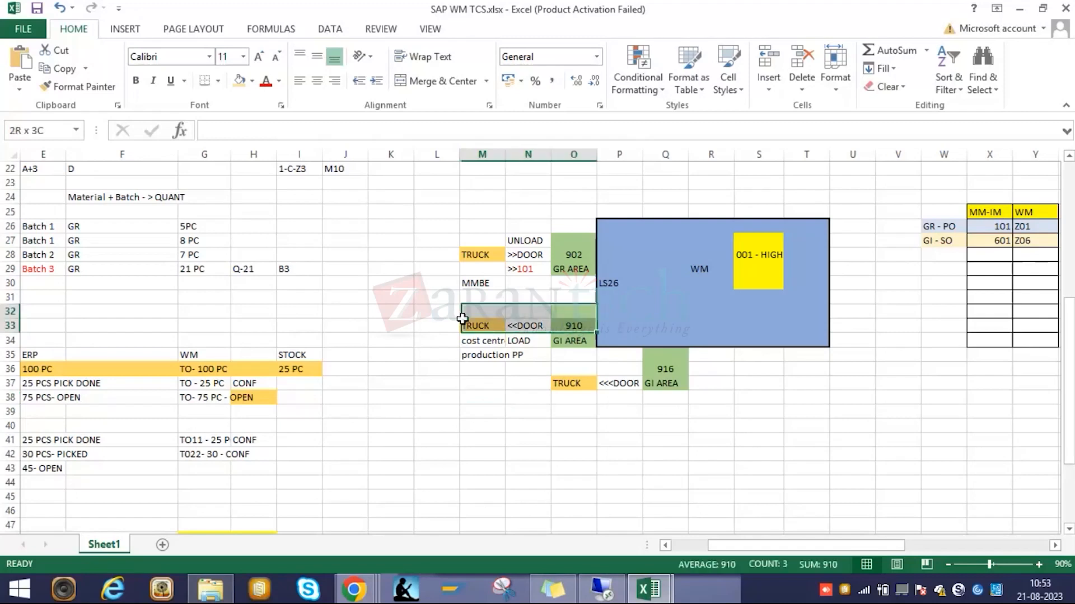
left_click(632, 330)
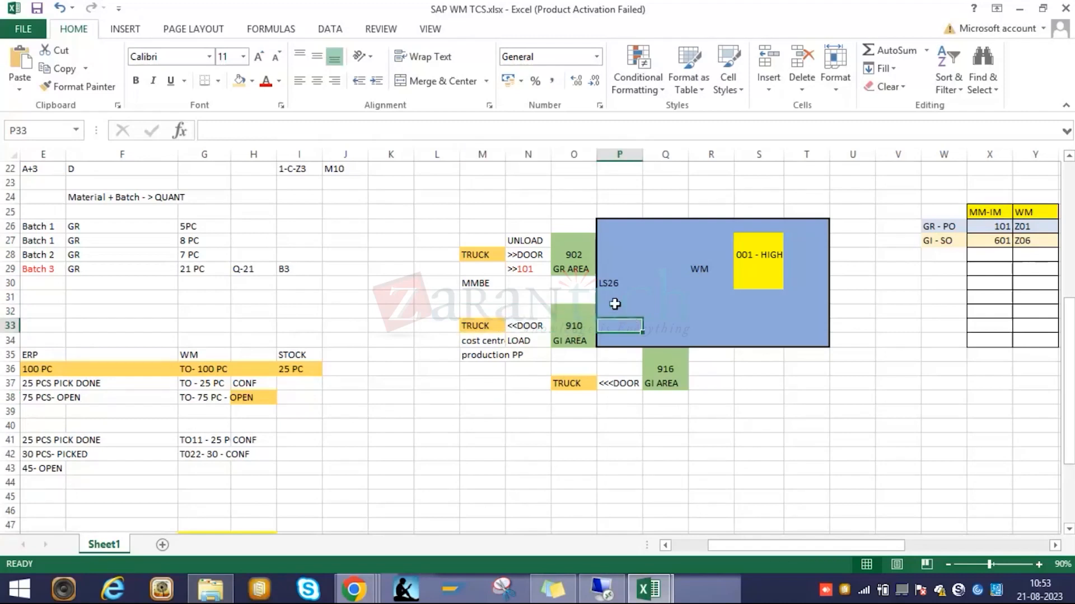
left_click(615, 303)
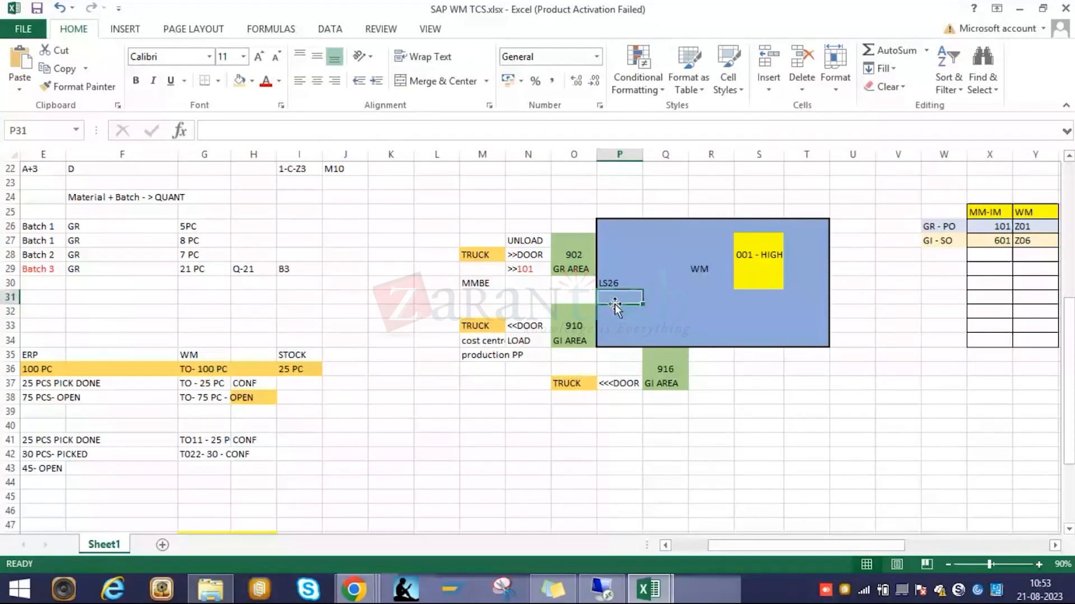
left_click(623, 283)
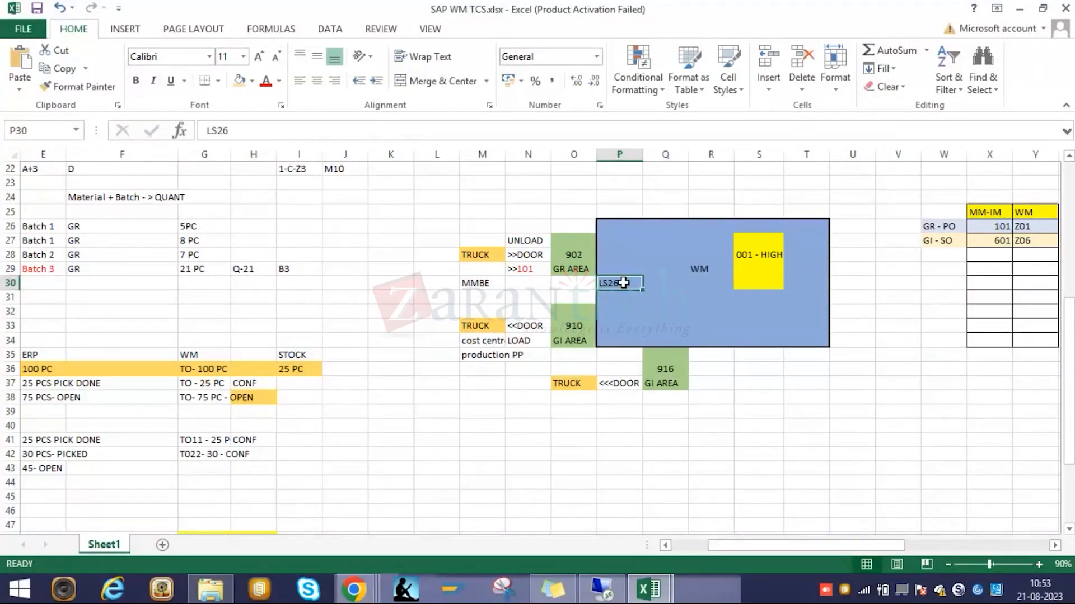
left_click(489, 284)
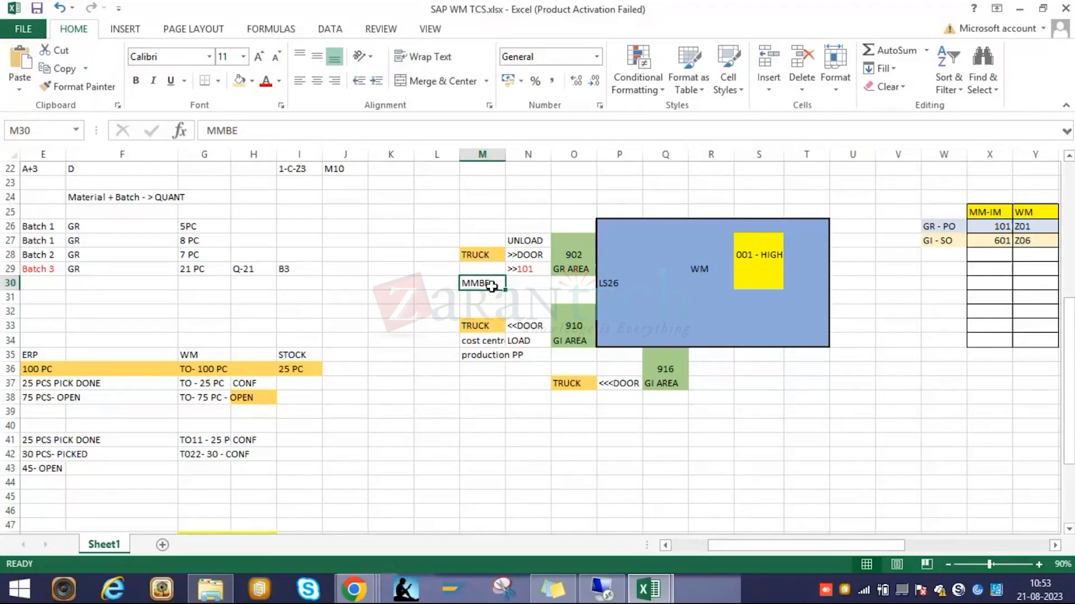
left_click(497, 301)
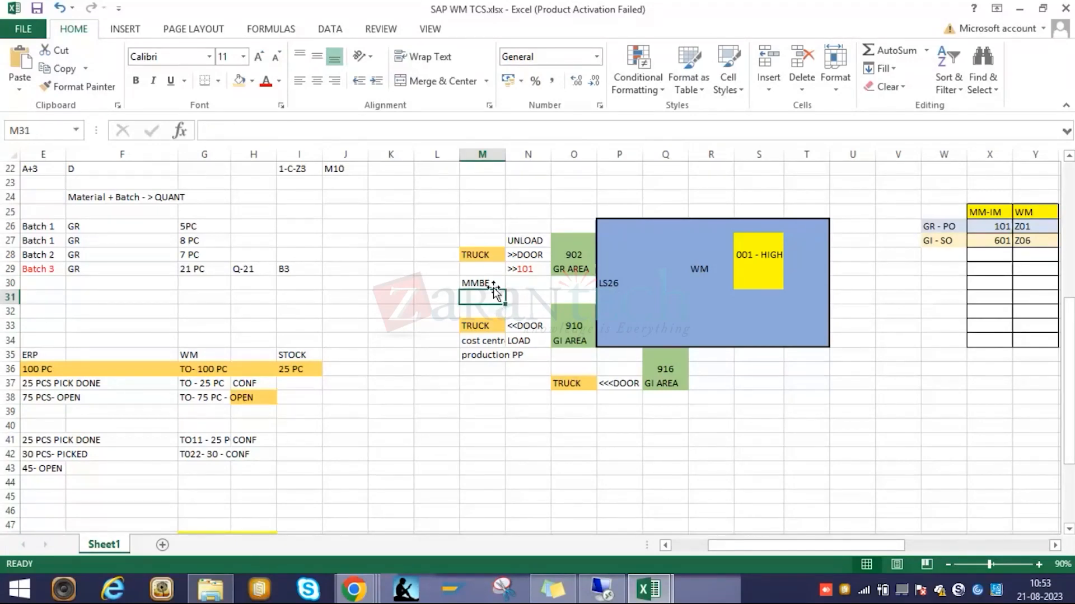
left_click(494, 285)
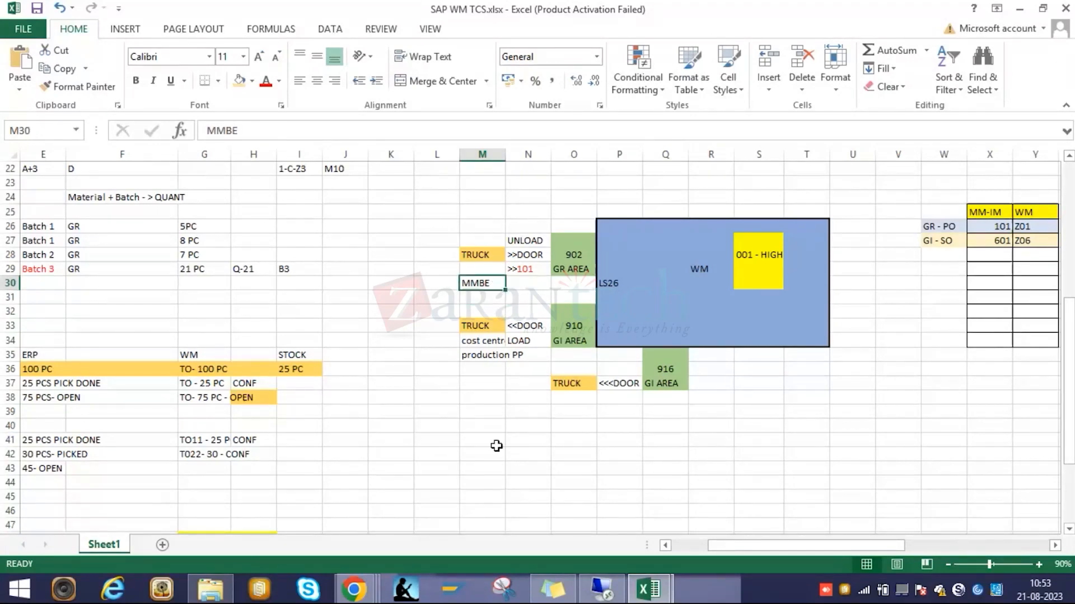
Write the inbound process flow PO->GR (MMBE)-->TR->TO(LS26) in cell M41 below the warehouse diagram.
left_click(496, 442)
type("PO->")
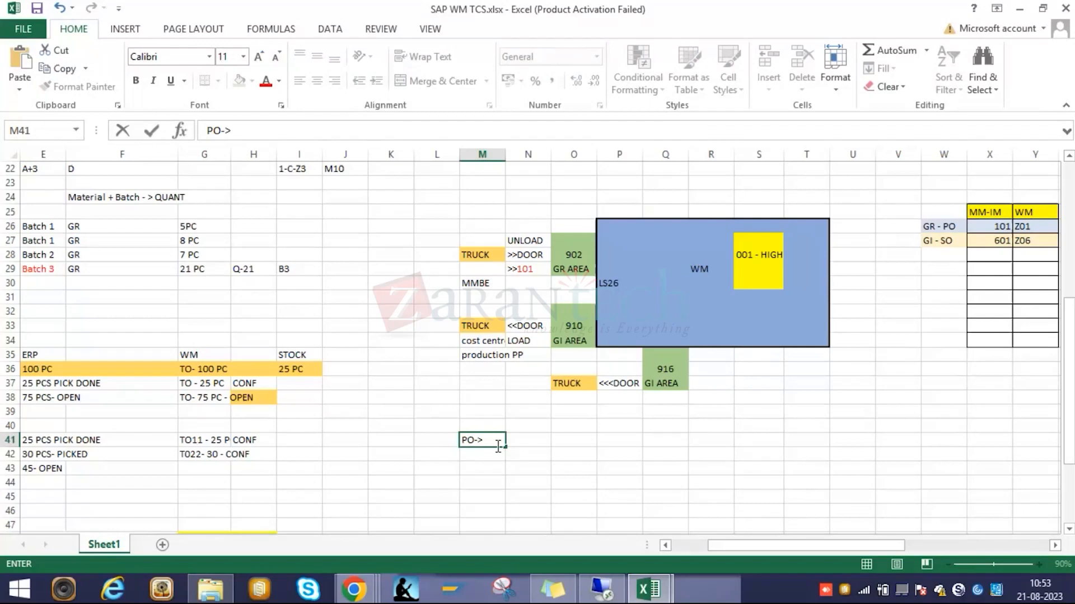
type("GR (MMBE)")
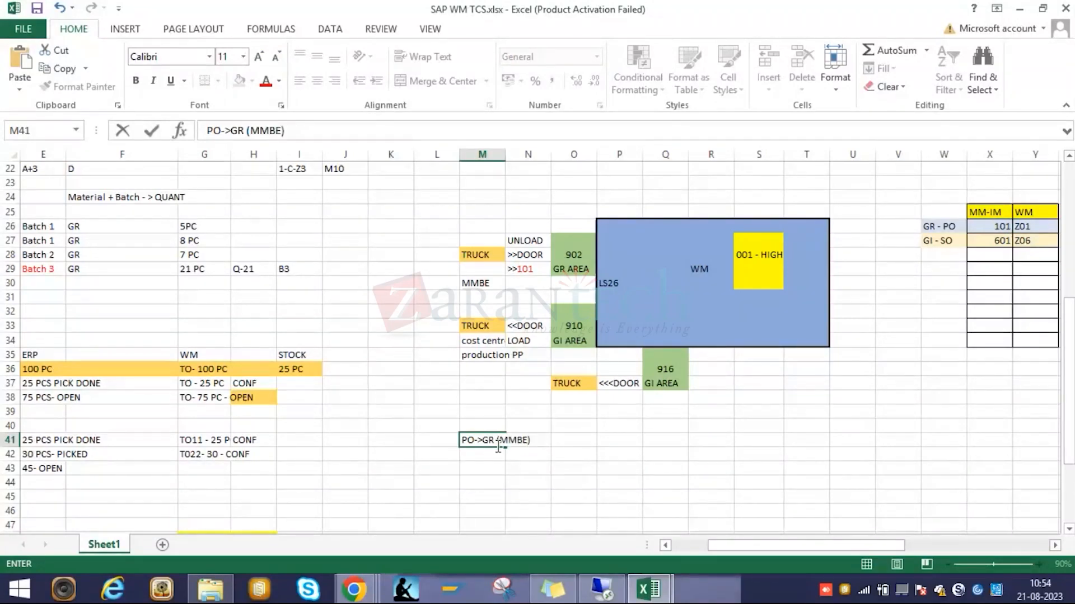
type("-->TR->TO(LS26)")
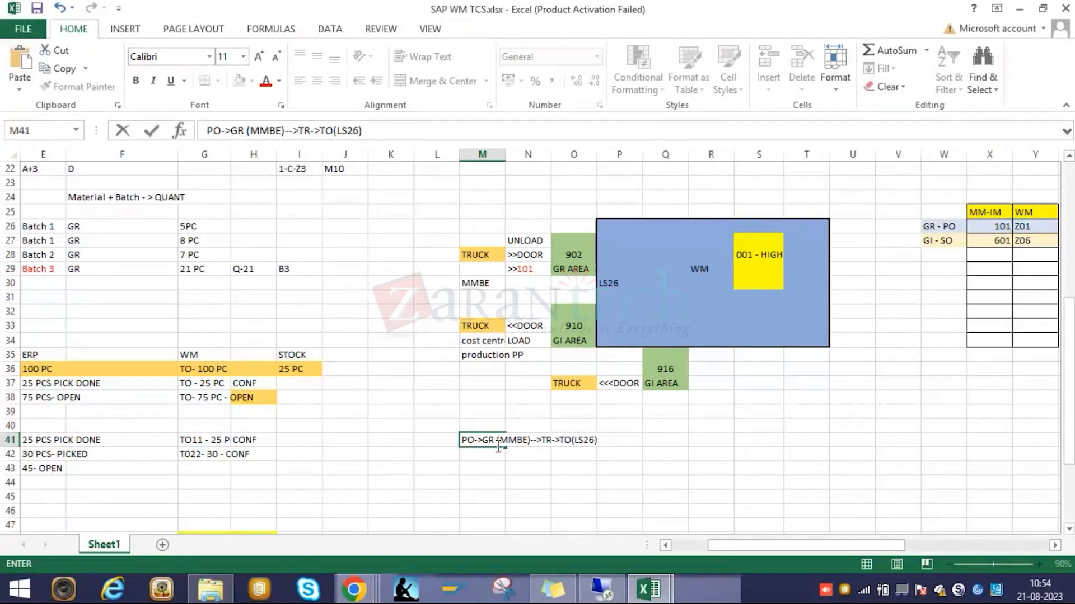
Write the outbound process flow SO->DEL->TE/TO(LS26) in cell M43, below the inbound flow.
left_click(478, 473)
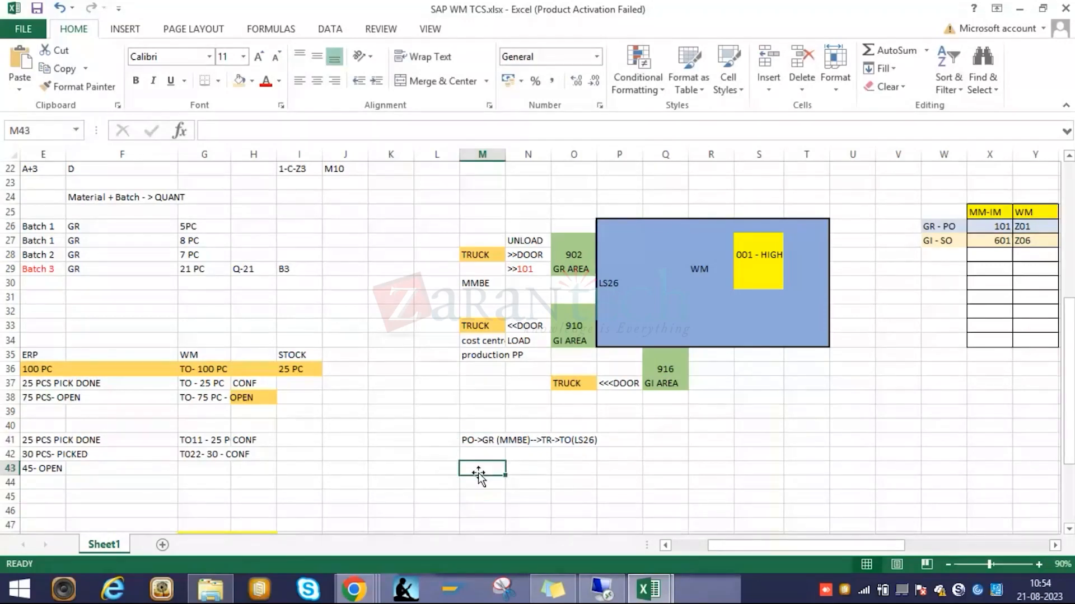
type("SO->")
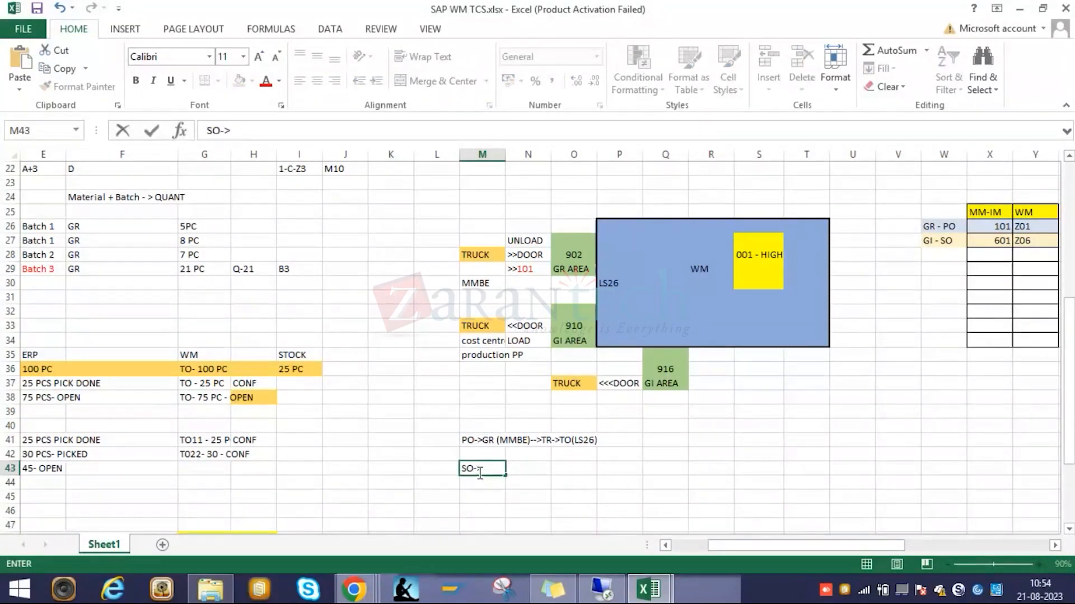
type("DEL->")
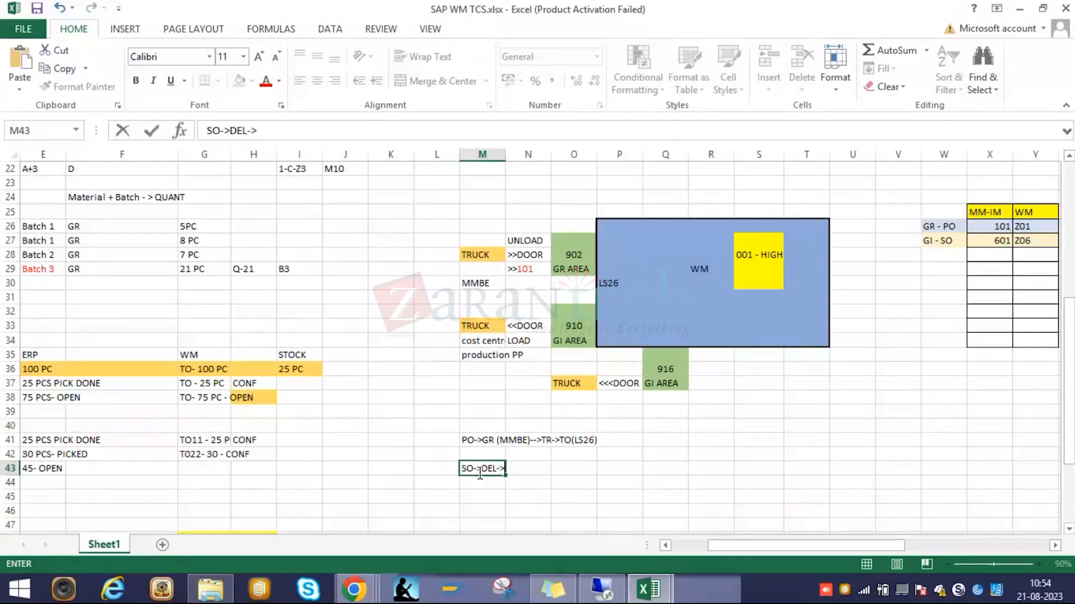
type("TE/TO-")
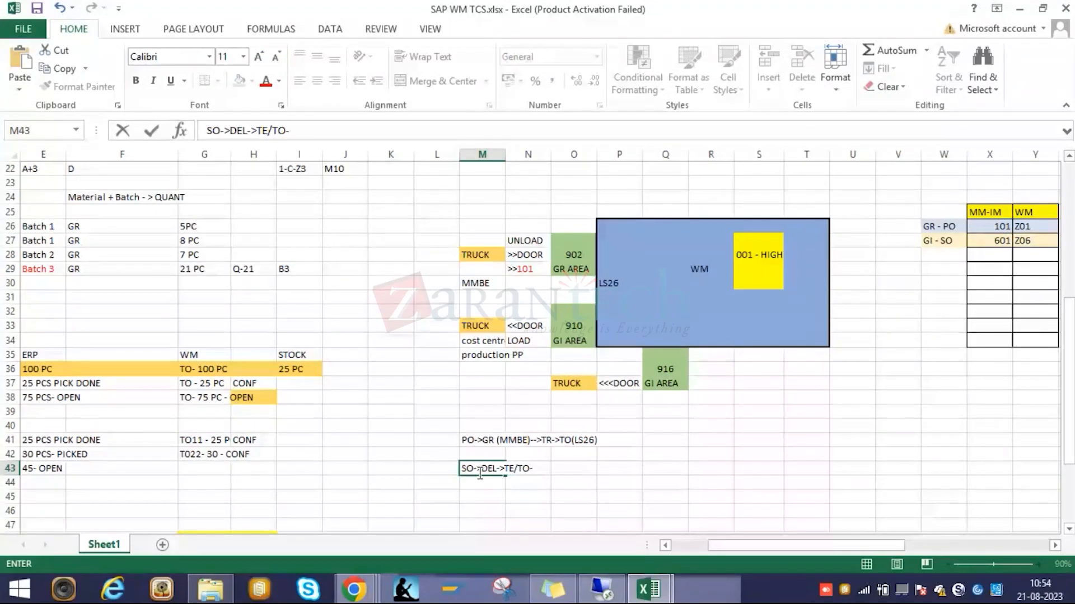
key("BackSpace")
type("(L")
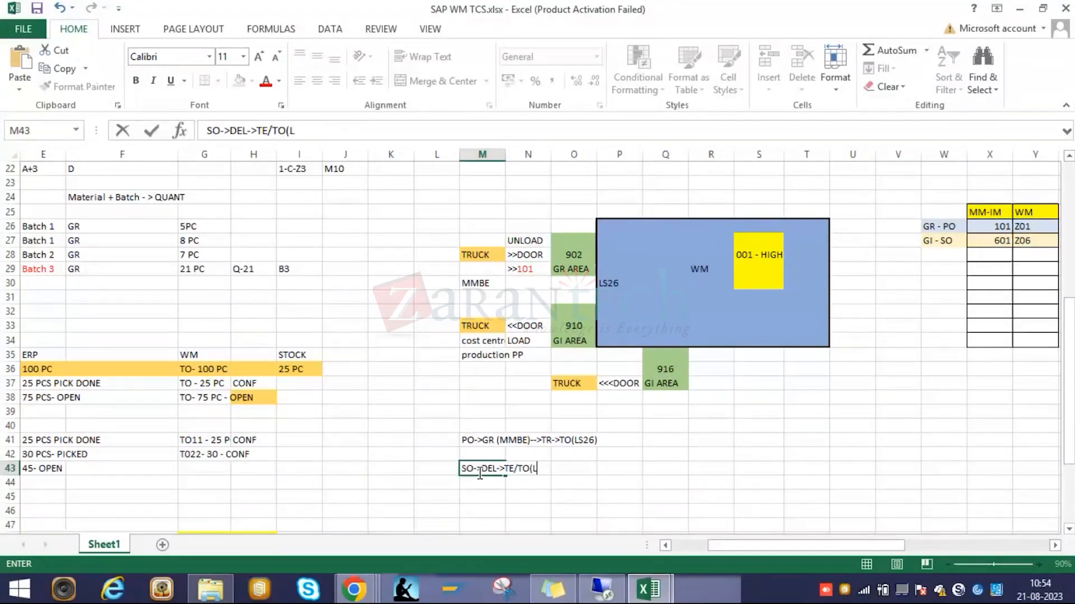
type("S26)")
left_click(510, 493)
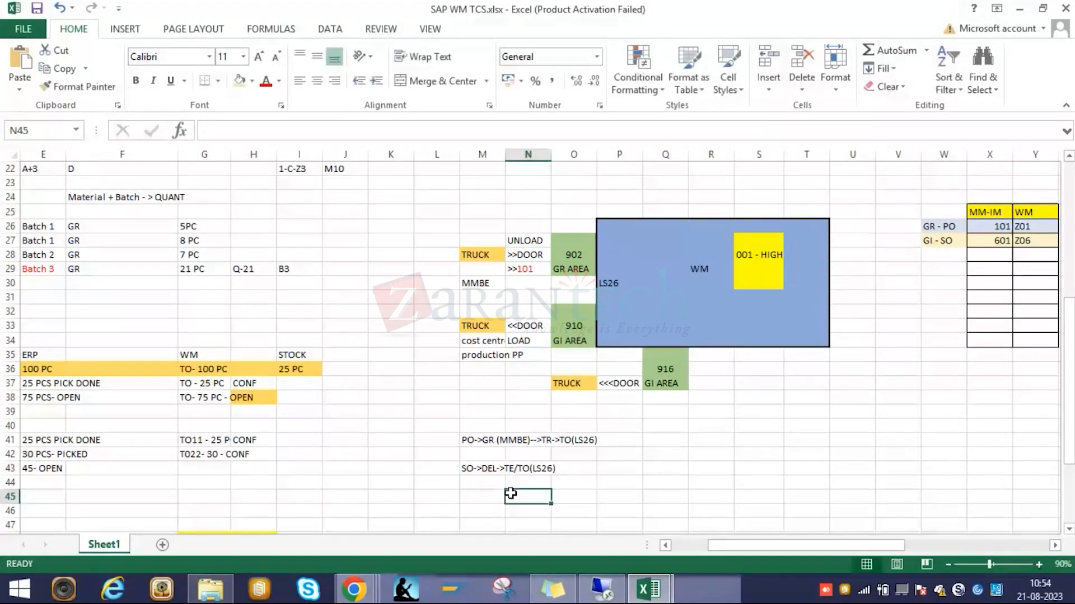
Extend the outbound flow in cell M43 with ->DEL STATUS ->PGI (MMBE) and save the workbook.
left_click(548, 469)
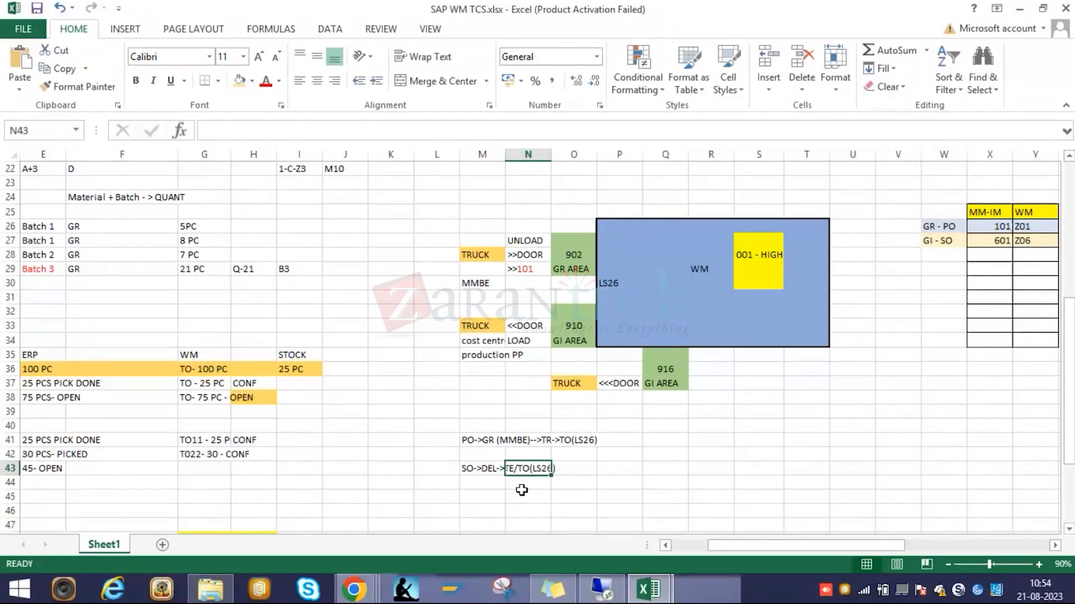
left_click(568, 472)
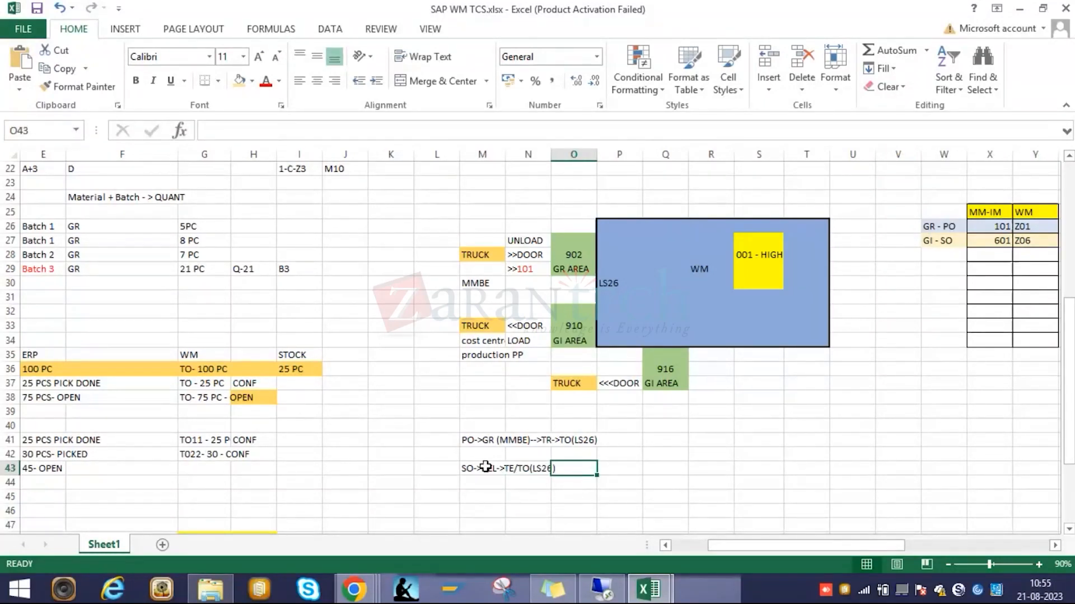
left_click(486, 467)
left_click(347, 136)
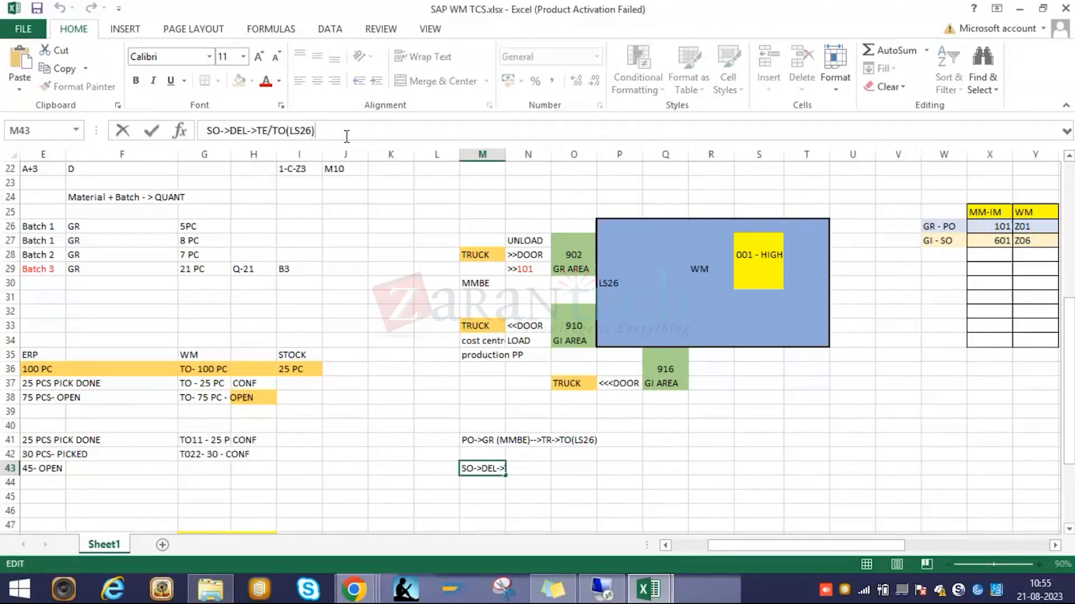
type("->DEL STATUS ->")
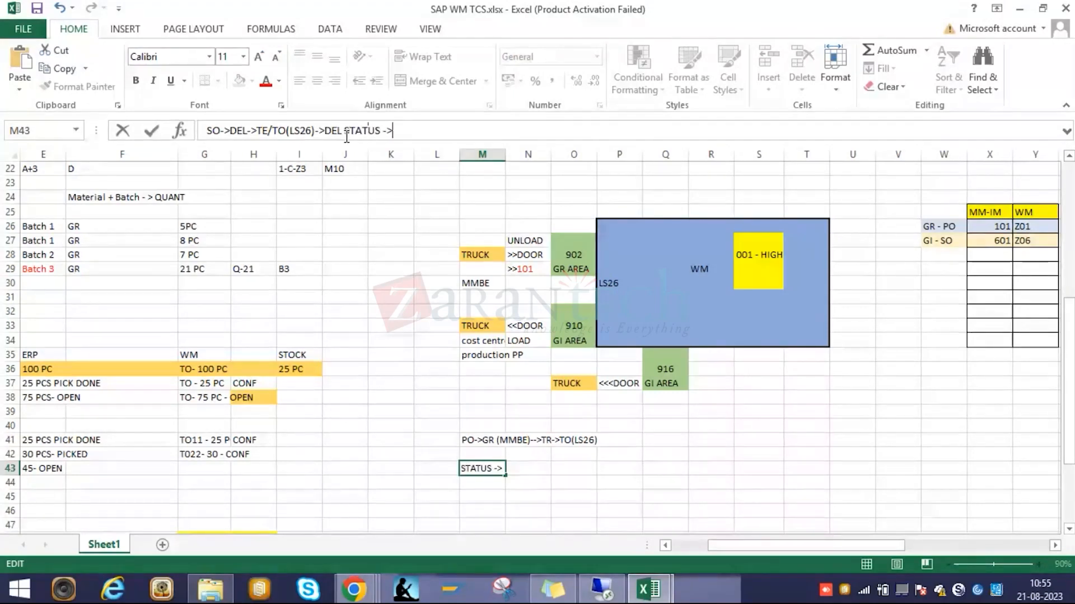
type("G")
key("BackSpace")
type("PG")
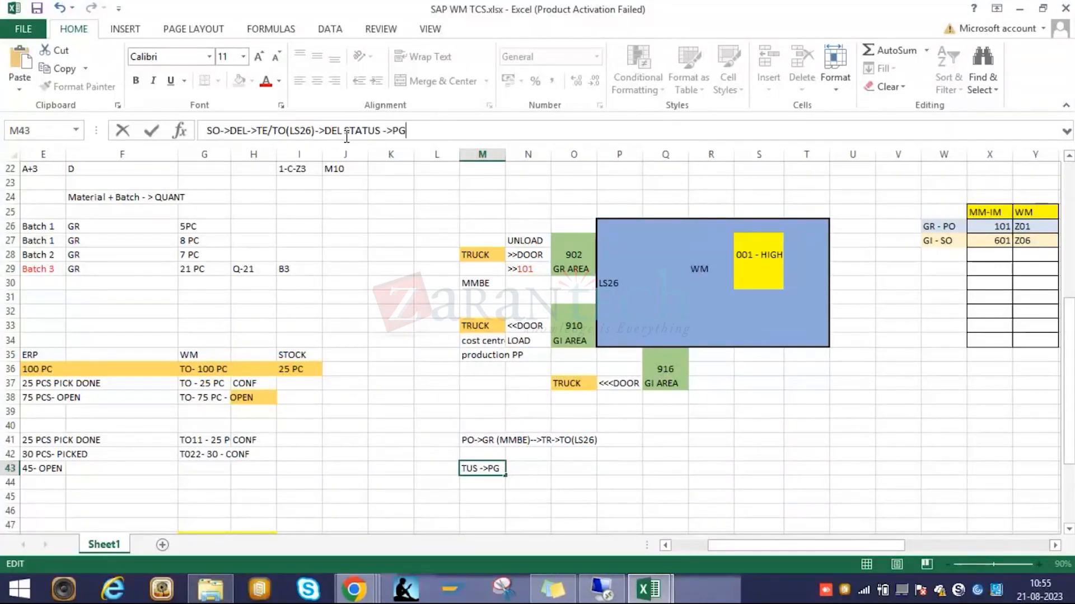
type("I (MMBE")
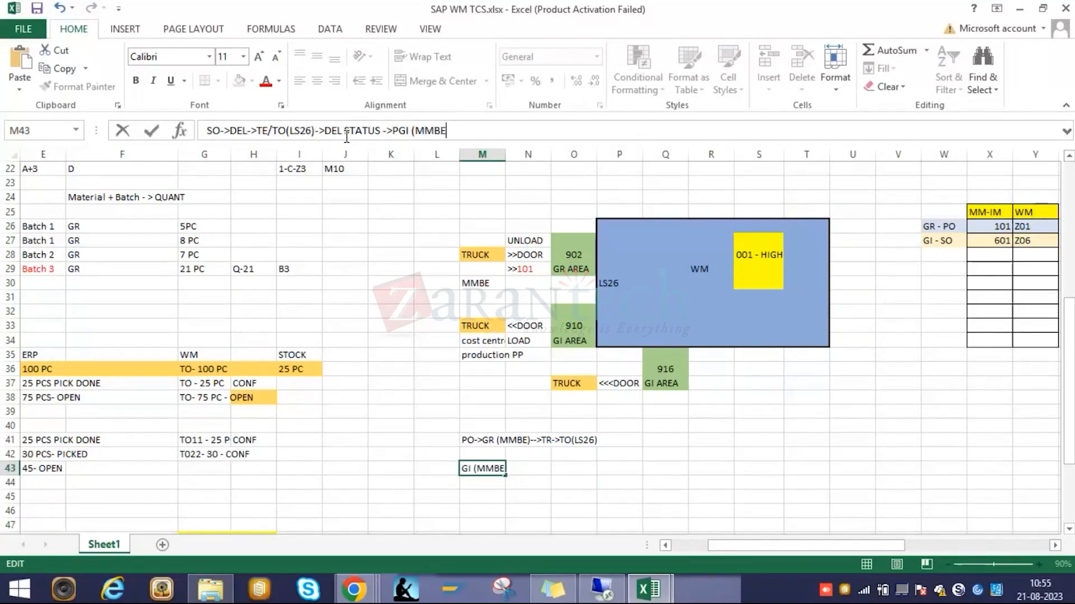
type(")")
left_click(619, 482)
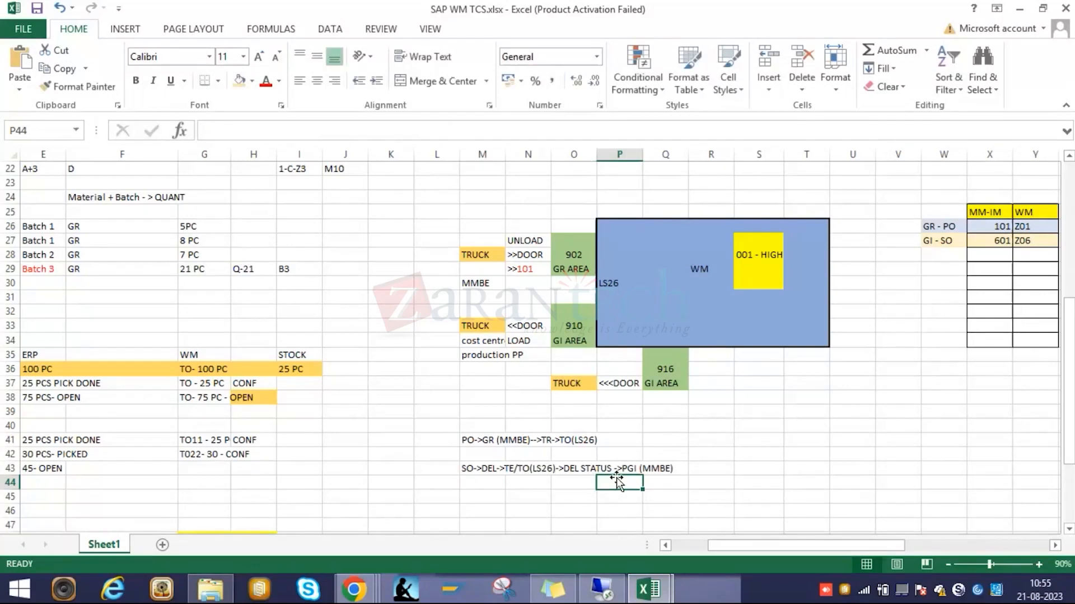
left_click(37, 8)
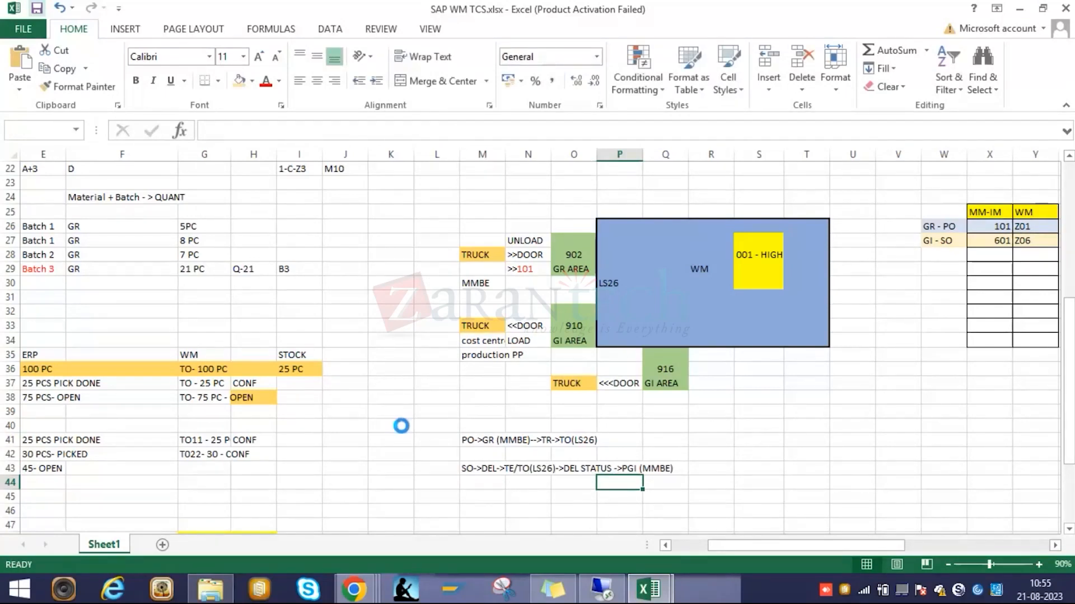
Start the inbound delivery flow in cell M45 with PO->IN DEL->, below the outbound flow.
left_click_drag(442, 469, 696, 473)
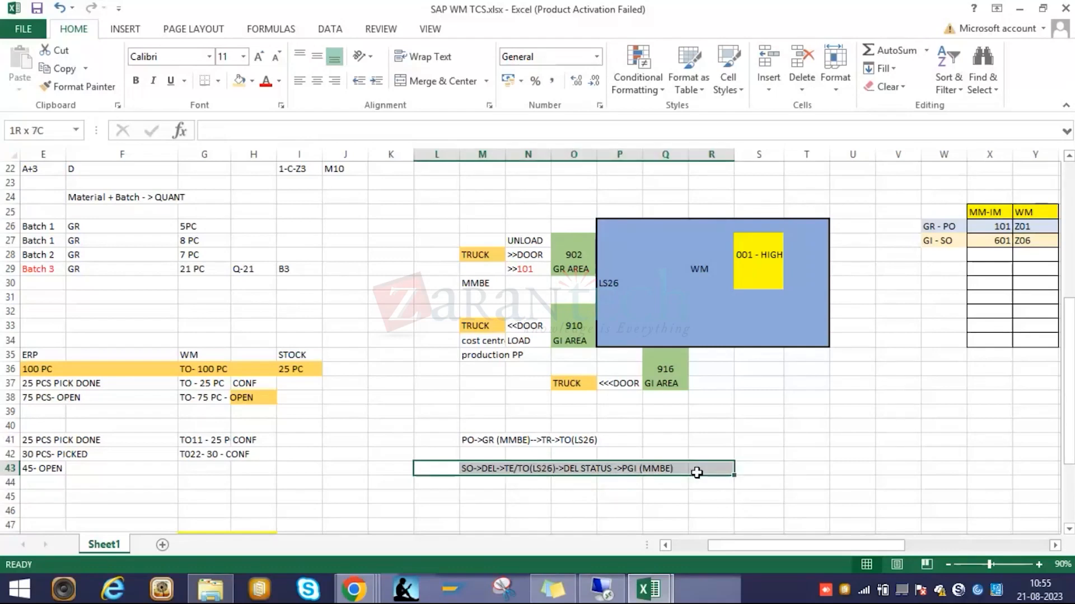
left_click(512, 499)
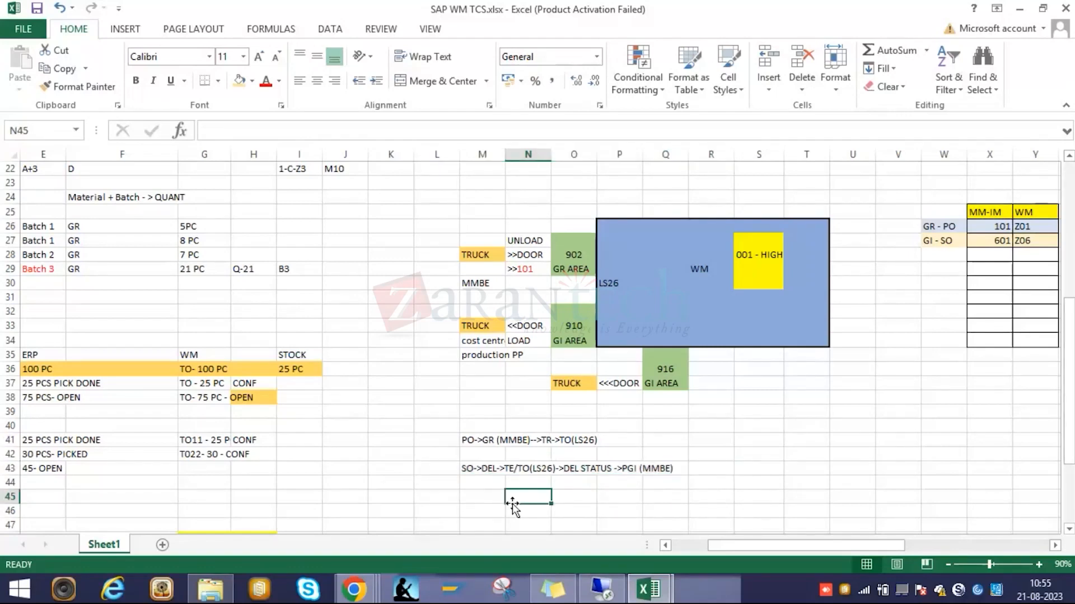
left_click(485, 499)
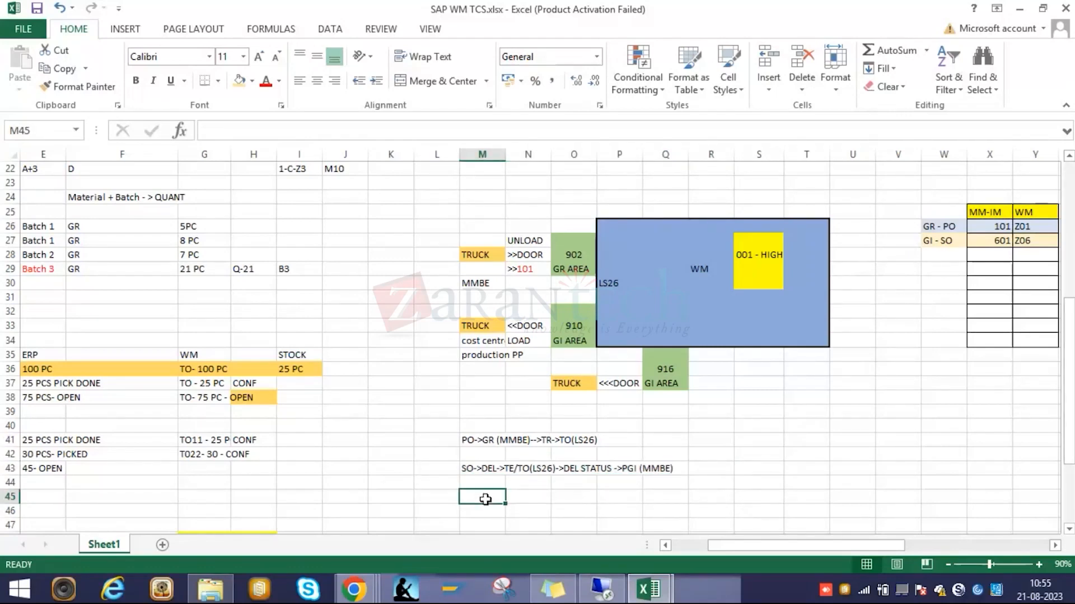
type("PO->I")
type("N DEL")
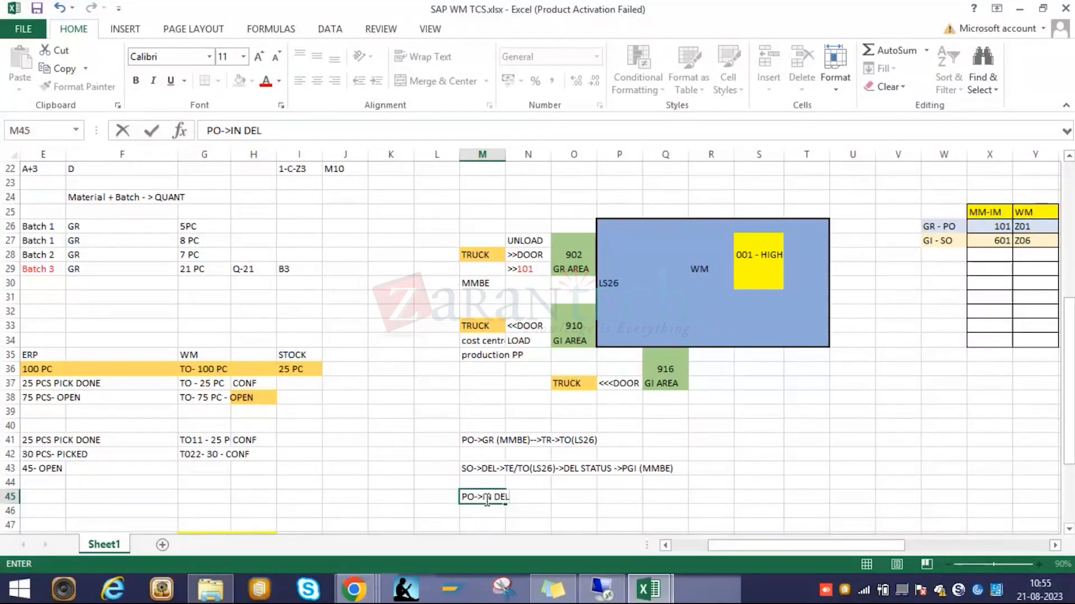
type("->")
Correct TE to TR in the outbound flow of cell M43.
key("Up")
key("Up")
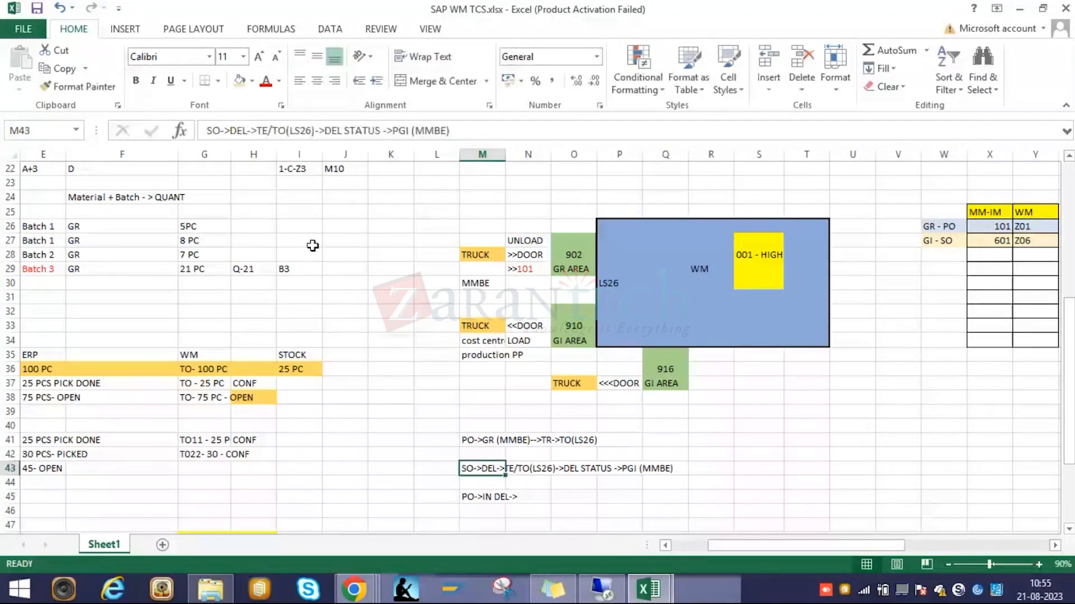
left_click(264, 130)
key("BackSpace")
type("R")
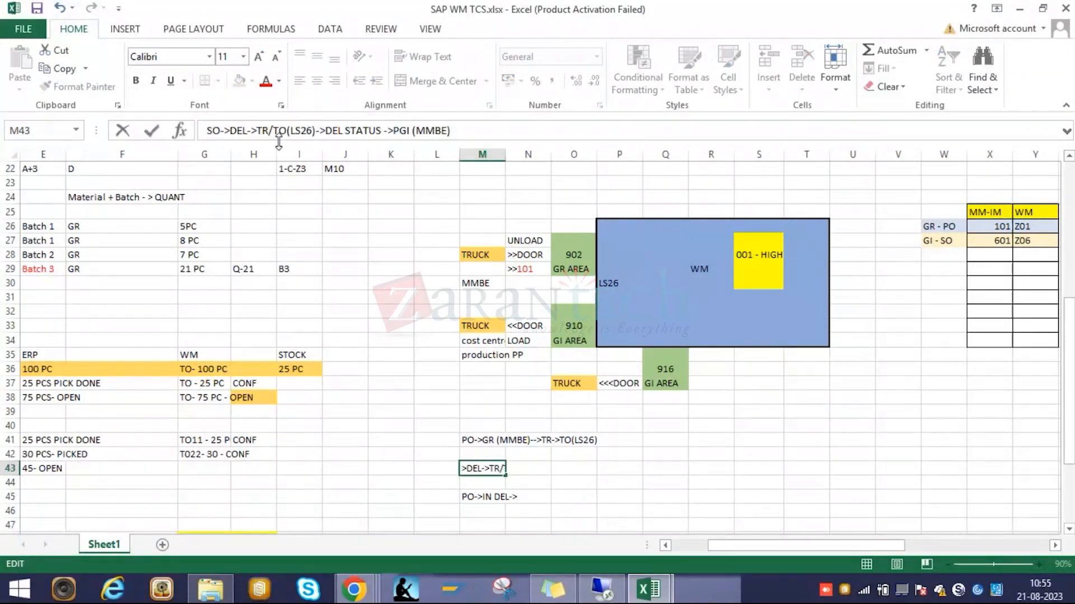
key("Return")
key("Down")
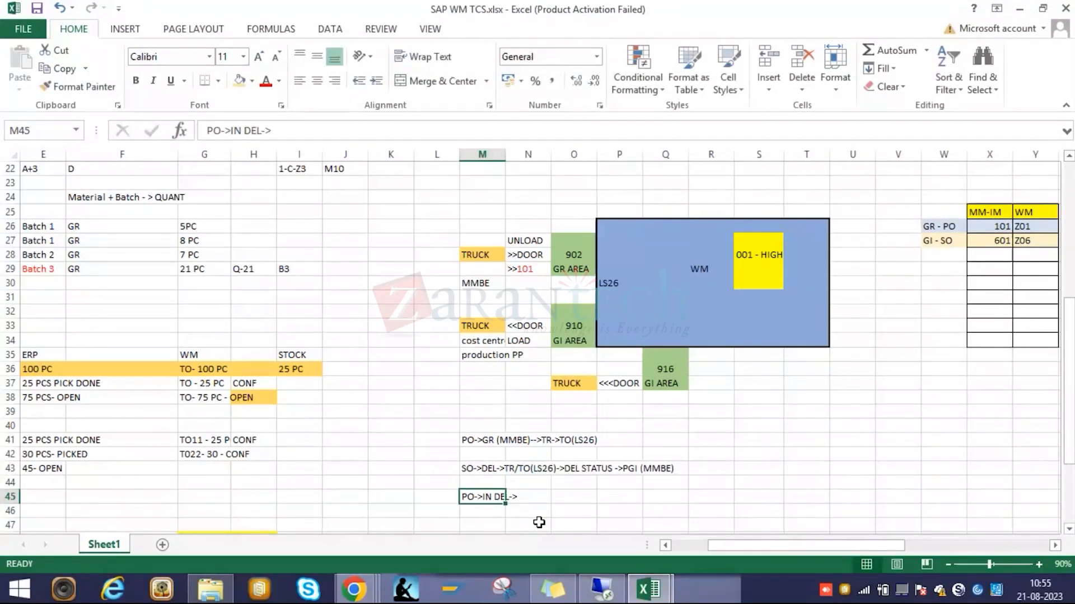
Complete the inbound delivery flow in cell M45 by appending TR/TO(LS26)->IN DEL STATUS->PGR (MMBE).
left_click(288, 133)
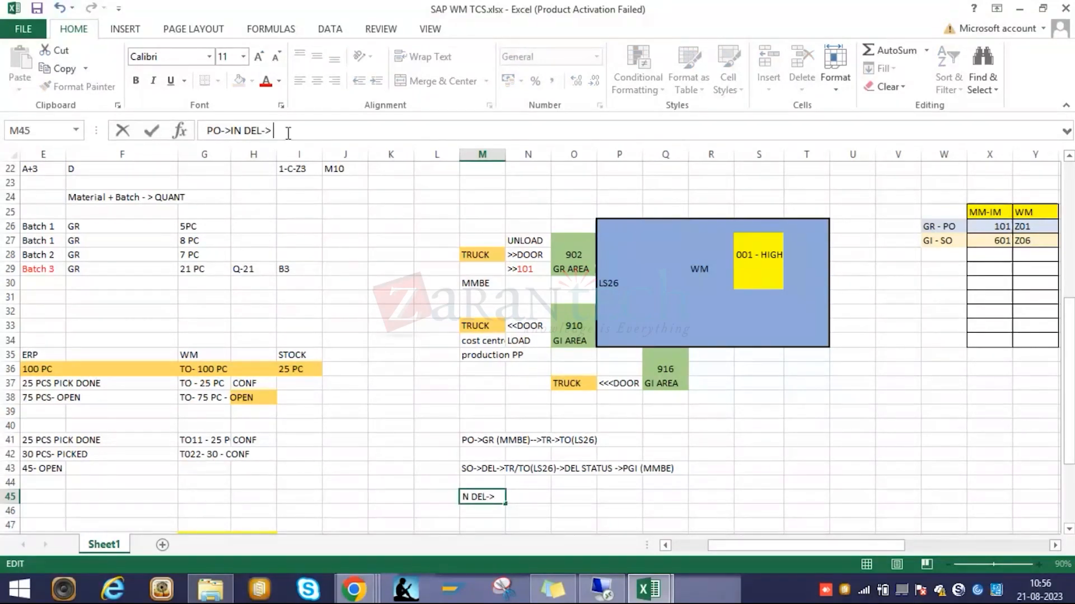
type("TR/TO(L")
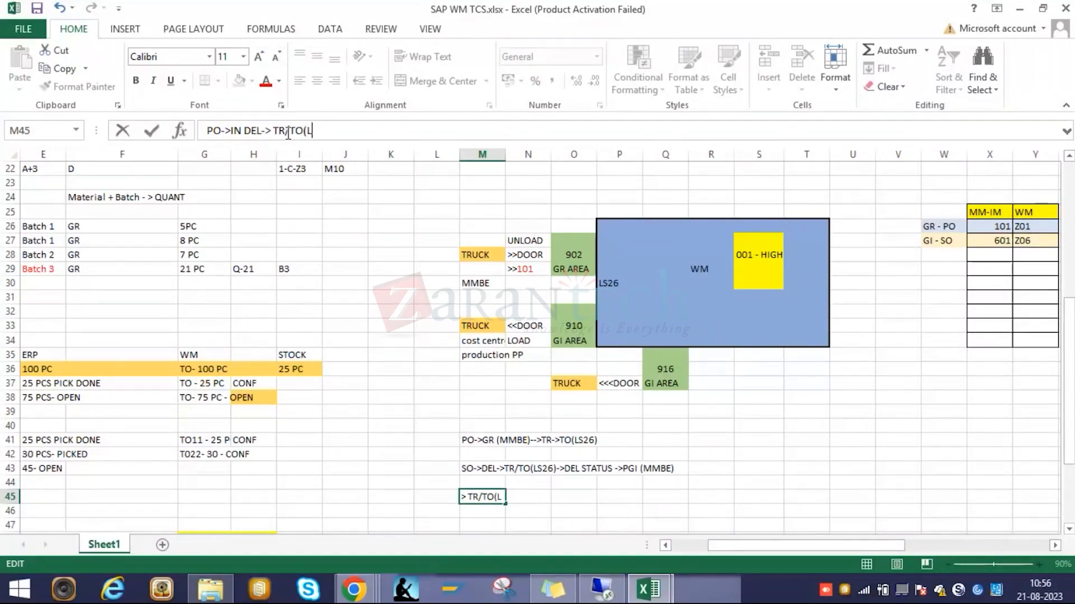
type("S")
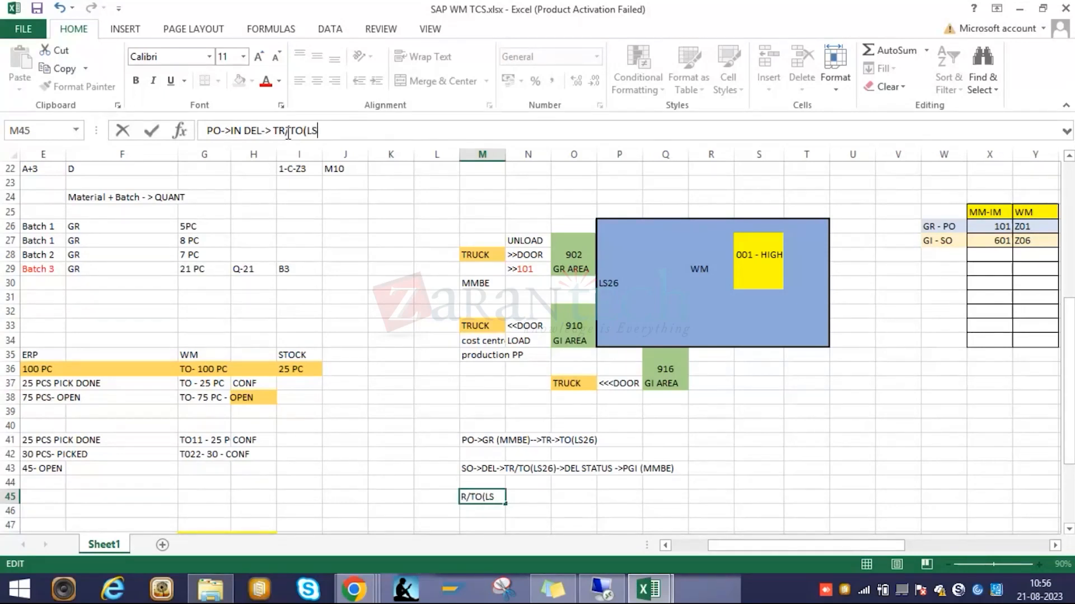
type("26)->IN")
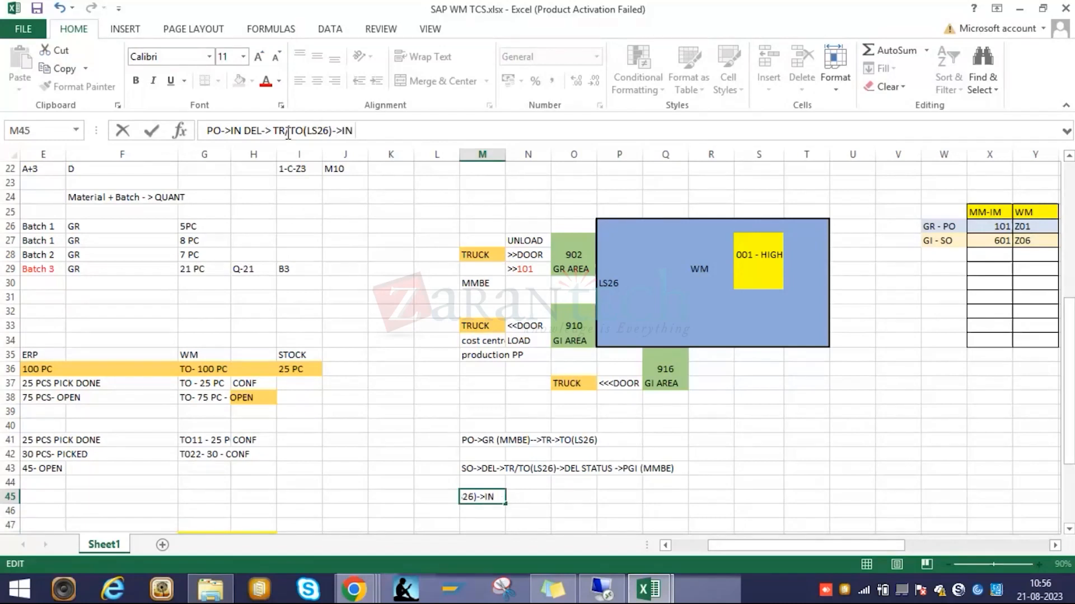
type(" DEL STATUS")
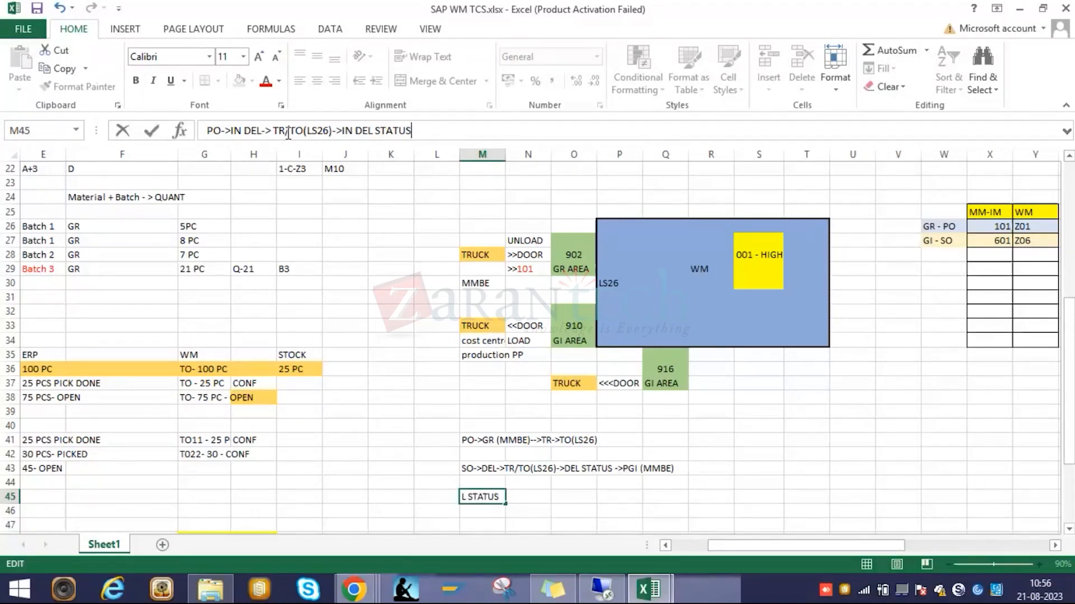
type("->PGR (MMBE")
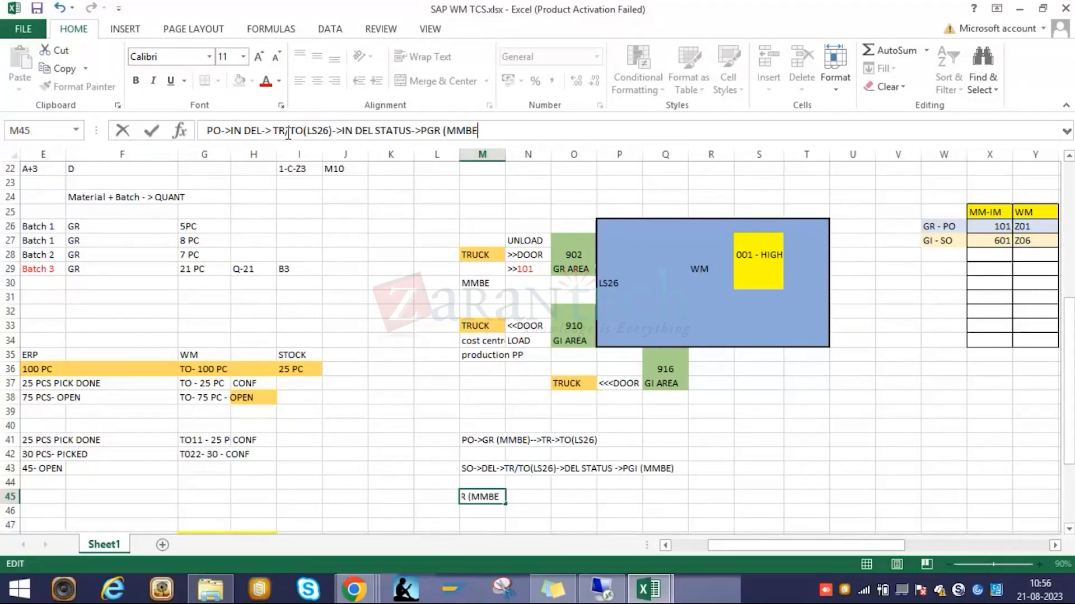
type(")")
left_click(758, 469)
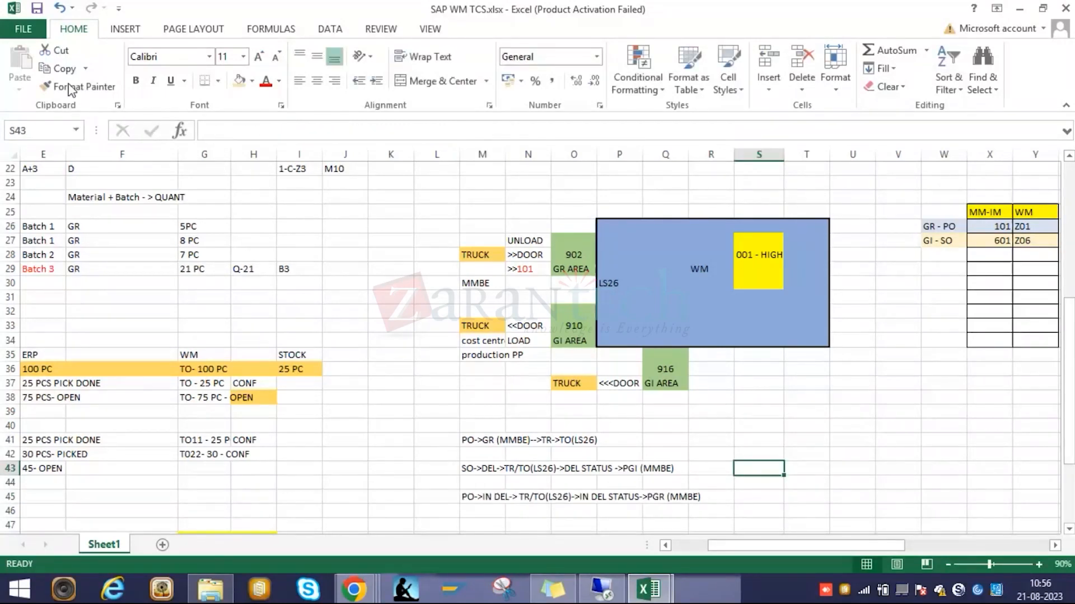
key("ctrl+c")
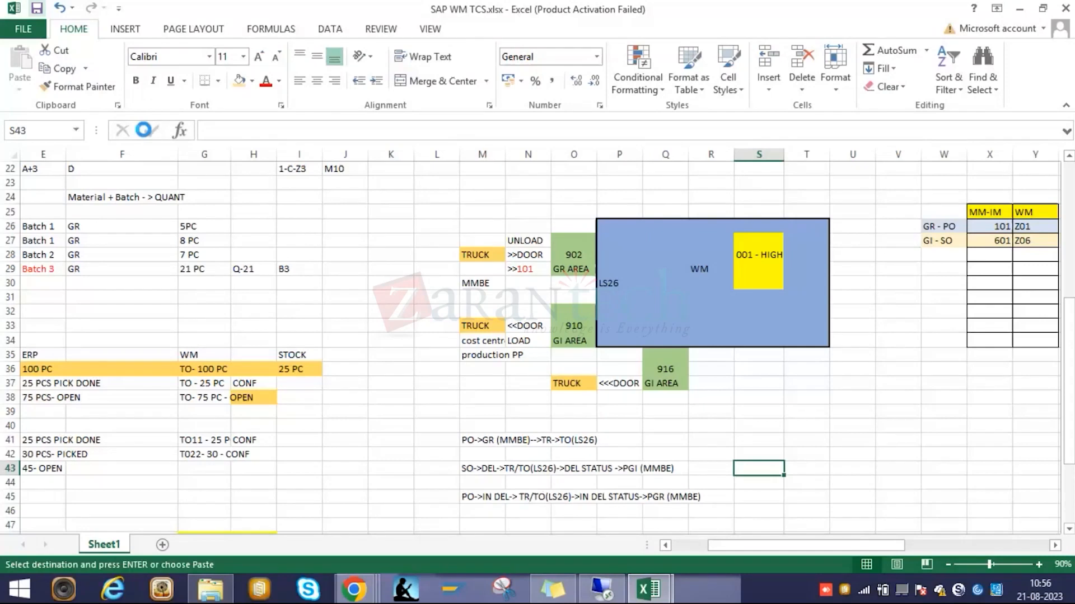
key("Escape")
Enter the label OUTBOUND in cell L43 beside the SO flow and move it to cell K43.
left_click(436, 496)
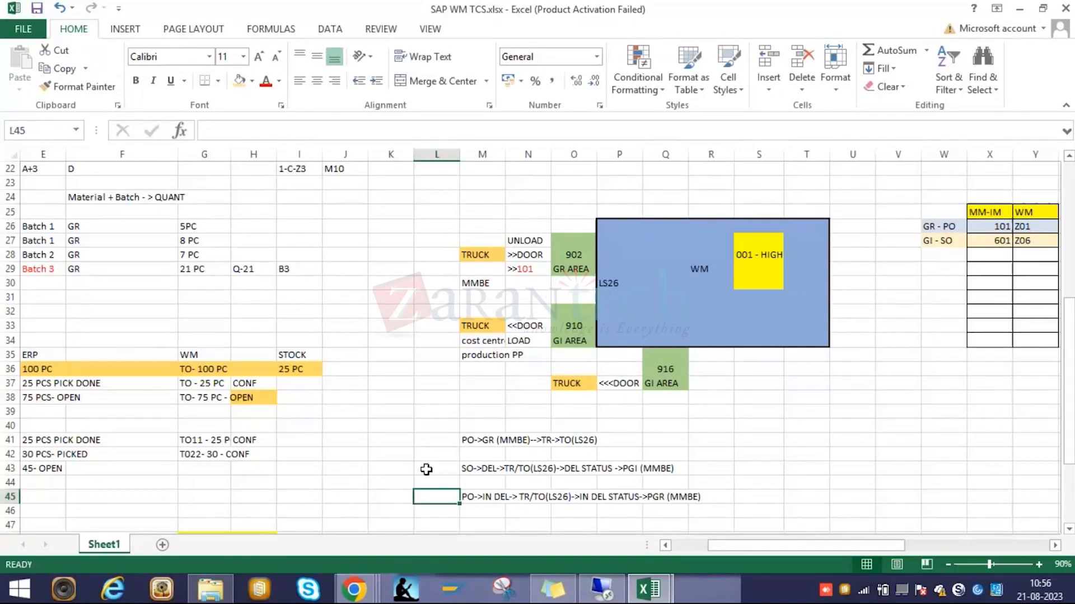
left_click(426, 470)
type("OUTBOUND")
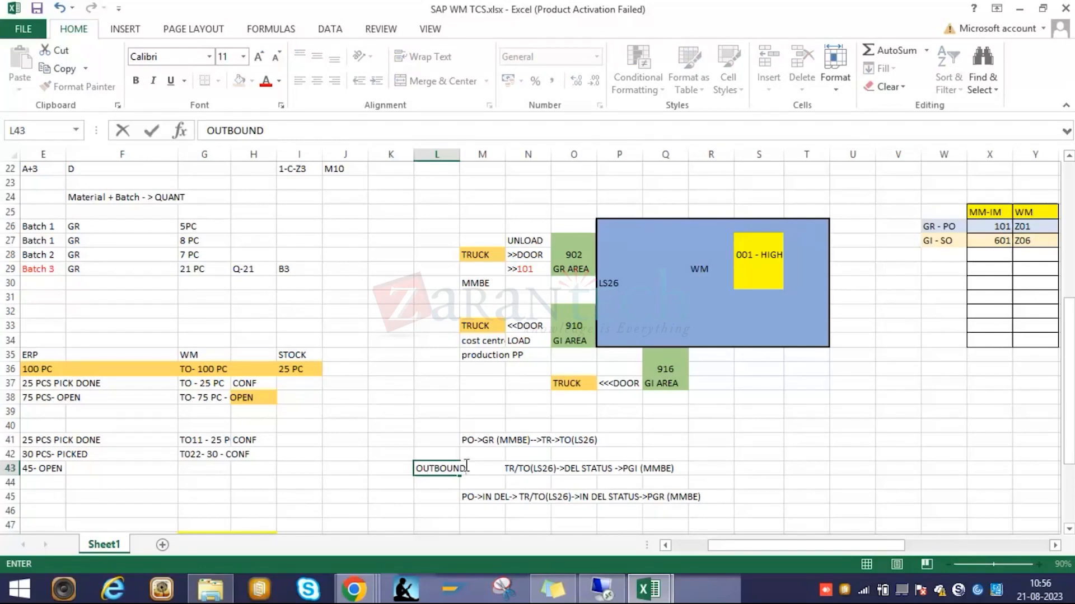
left_click(666, 497)
left_click(451, 469)
key("ctrl+x")
left_click(389, 467)
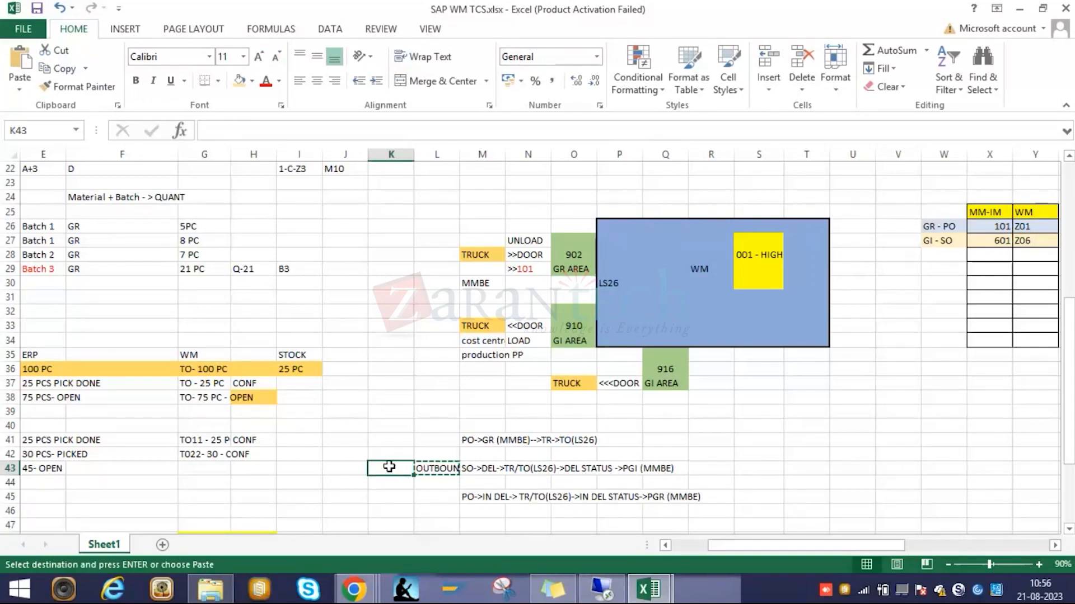
key("Return")
left_click(699, 482)
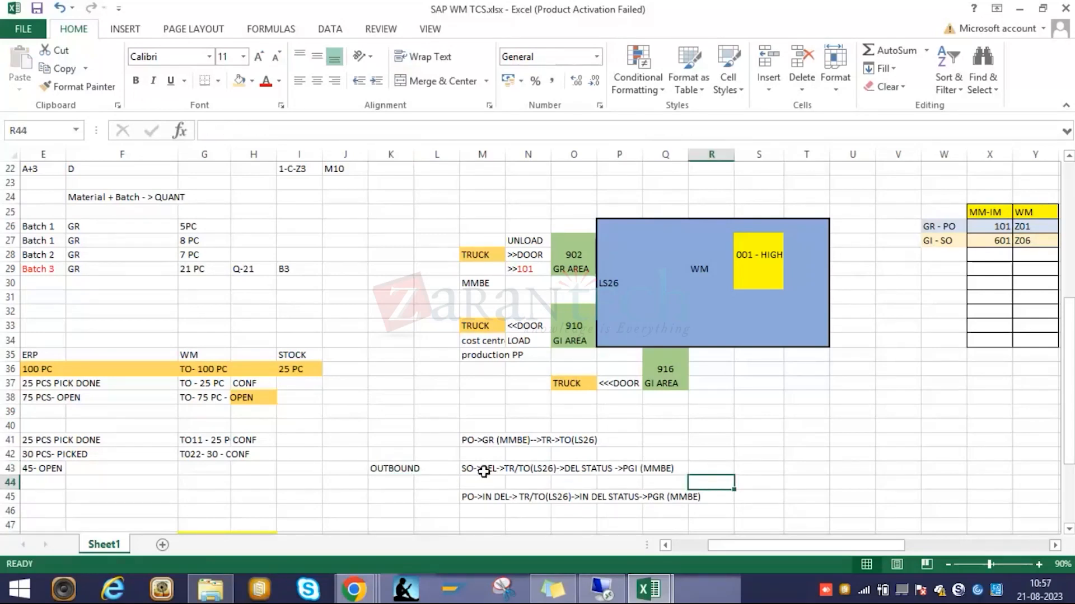
Colour only the text LS26 red within the outbound flow in cell M43.
left_click(483, 472)
left_click_drag(291, 132, 314, 132)
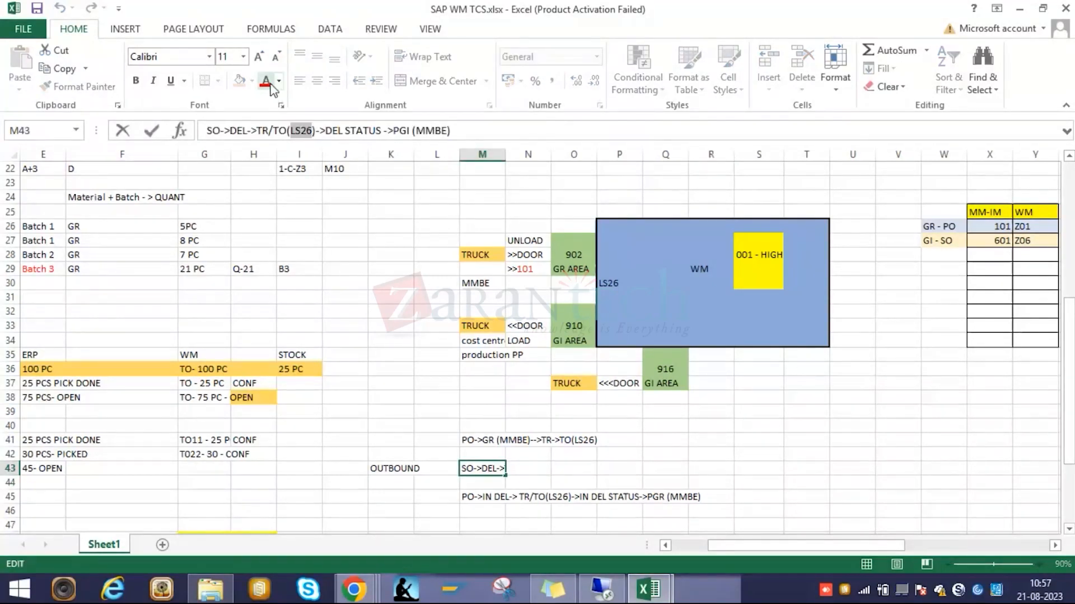
left_click(271, 84)
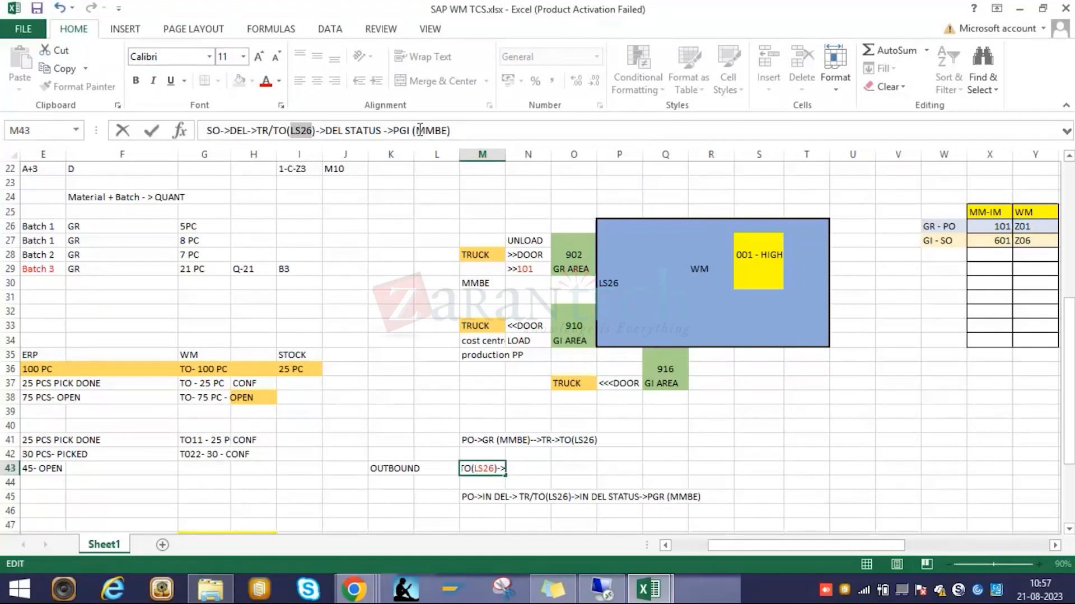
Colour only the text MMBE red within the outbound flow in cell M43.
left_click_drag(420, 131, 445, 130)
left_click(267, 82)
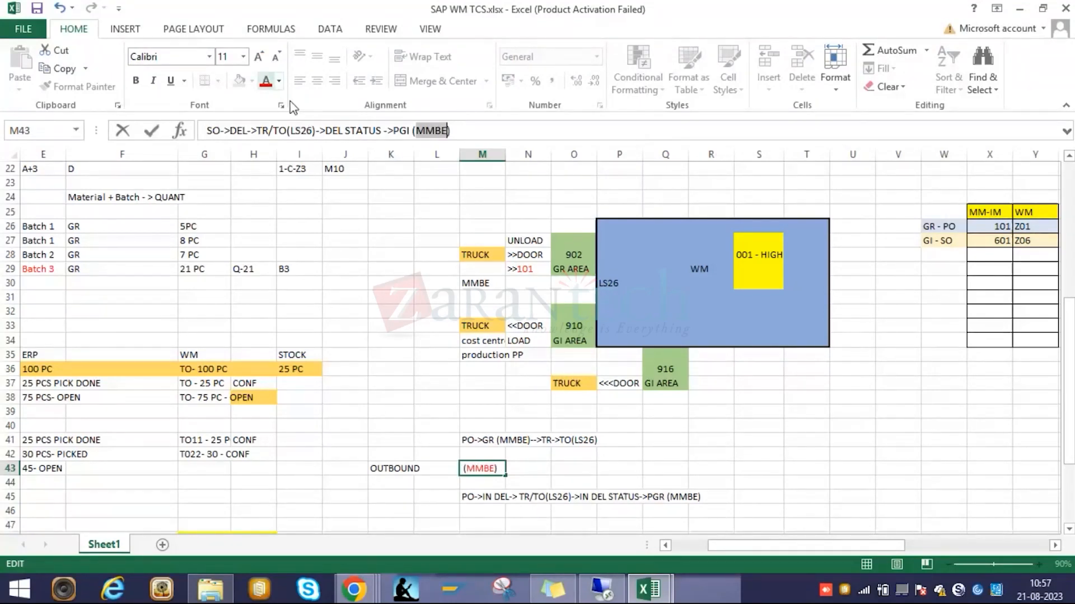
left_click(759, 454)
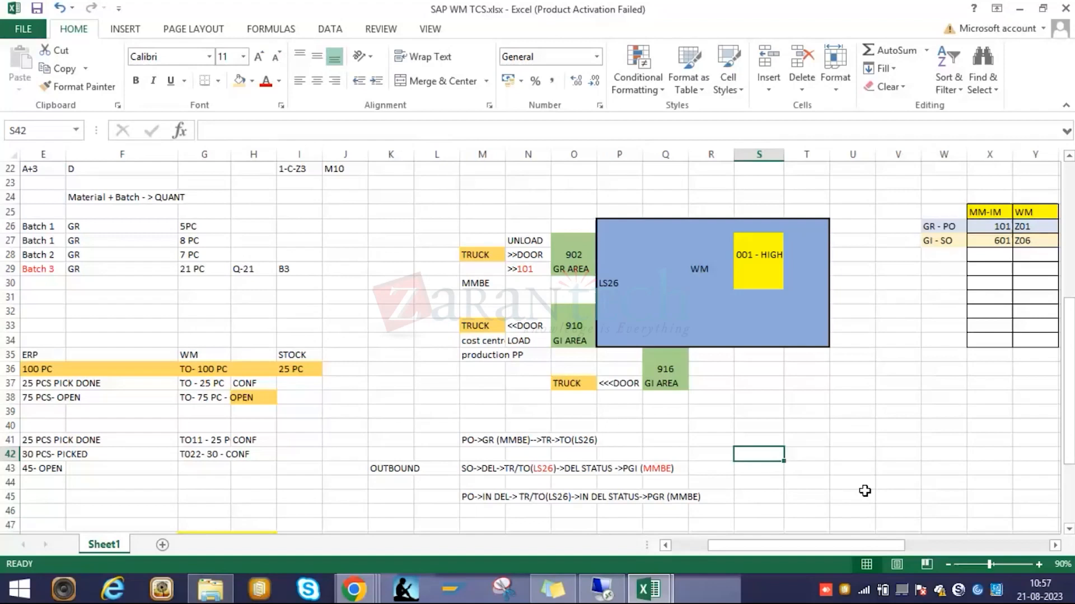
Colour the text (MMBE) and ->TO(LS26) red within the PO flow in cell M41.
left_click(483, 440)
left_click_drag(246, 130, 364, 130)
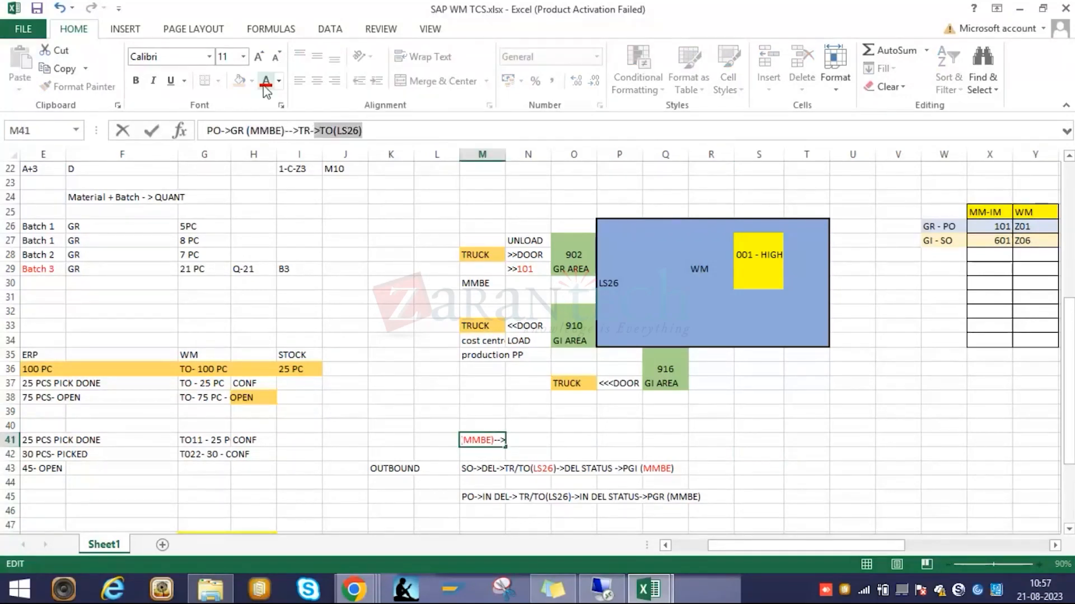
left_click(740, 454)
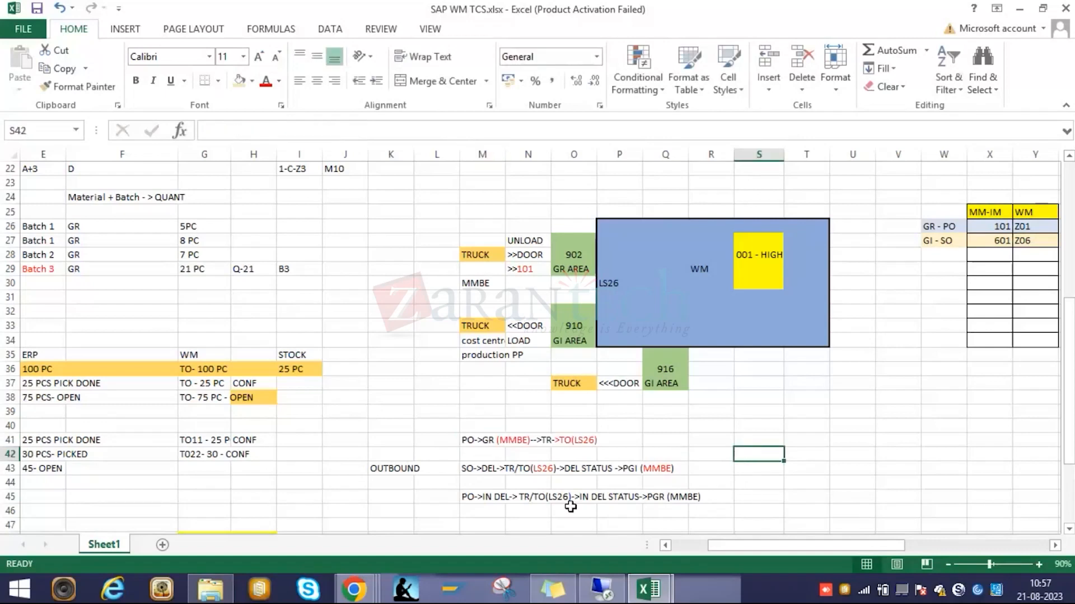
Colour only the texts LS26 and MMBE red within the inbound delivery flow in cell M45.
left_click(475, 499)
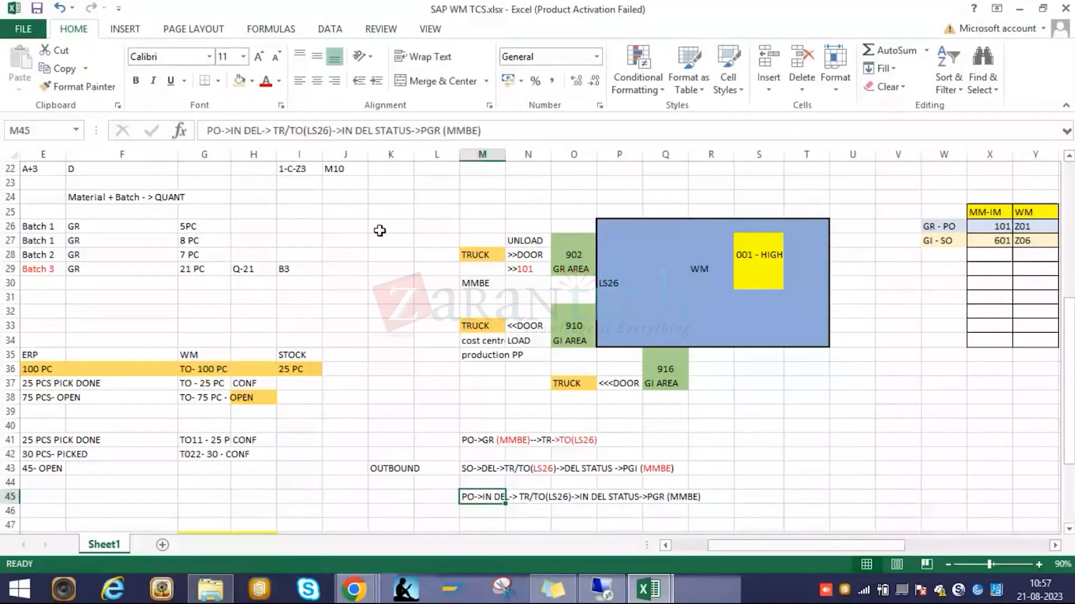
left_click_drag(330, 131, 280, 135)
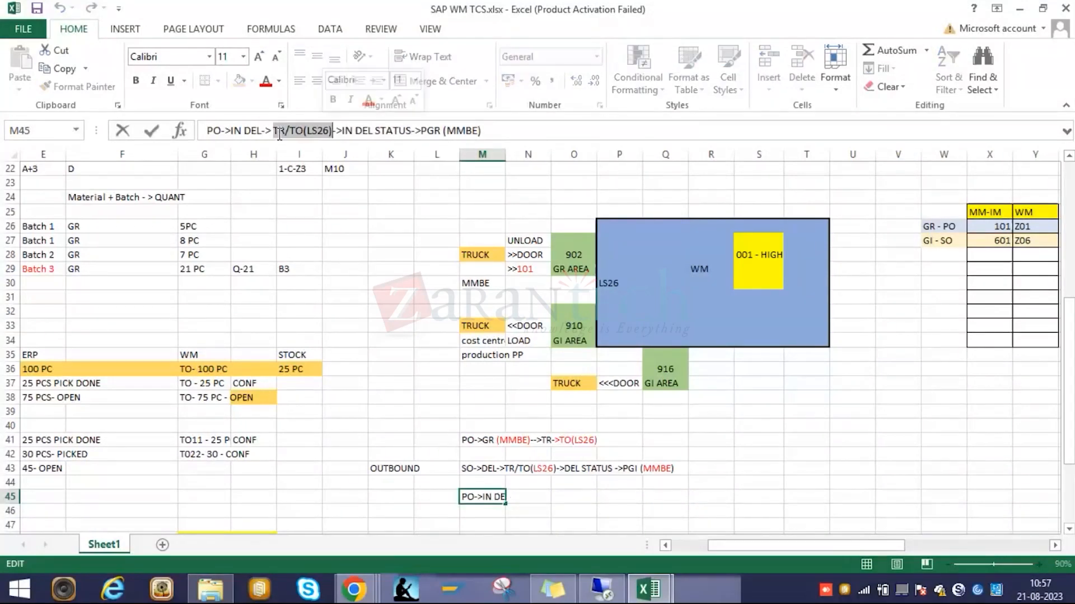
left_click(309, 130)
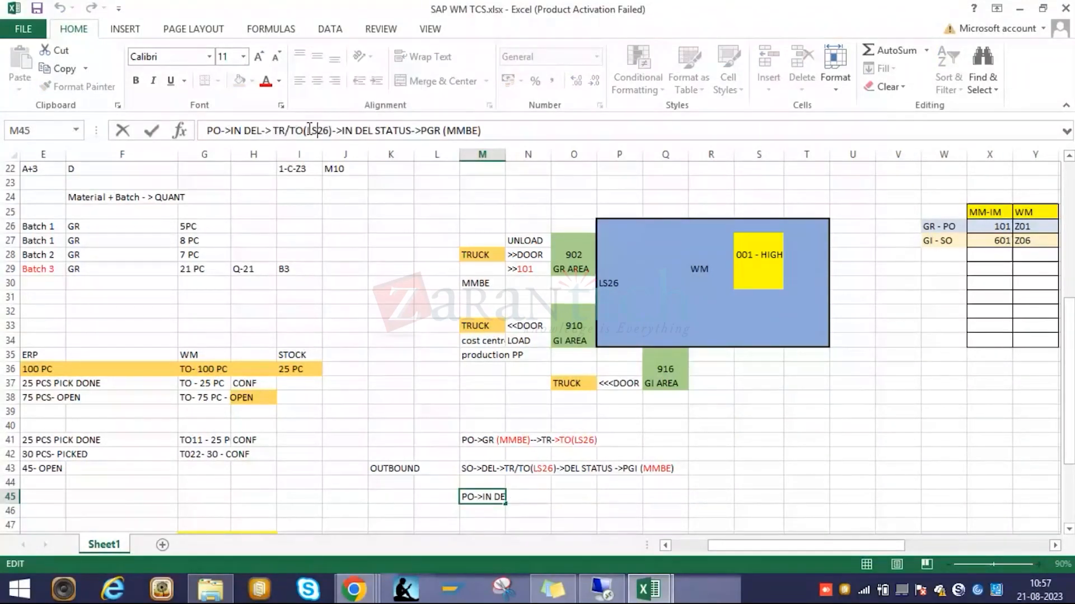
left_click_drag(446, 130, 475, 130)
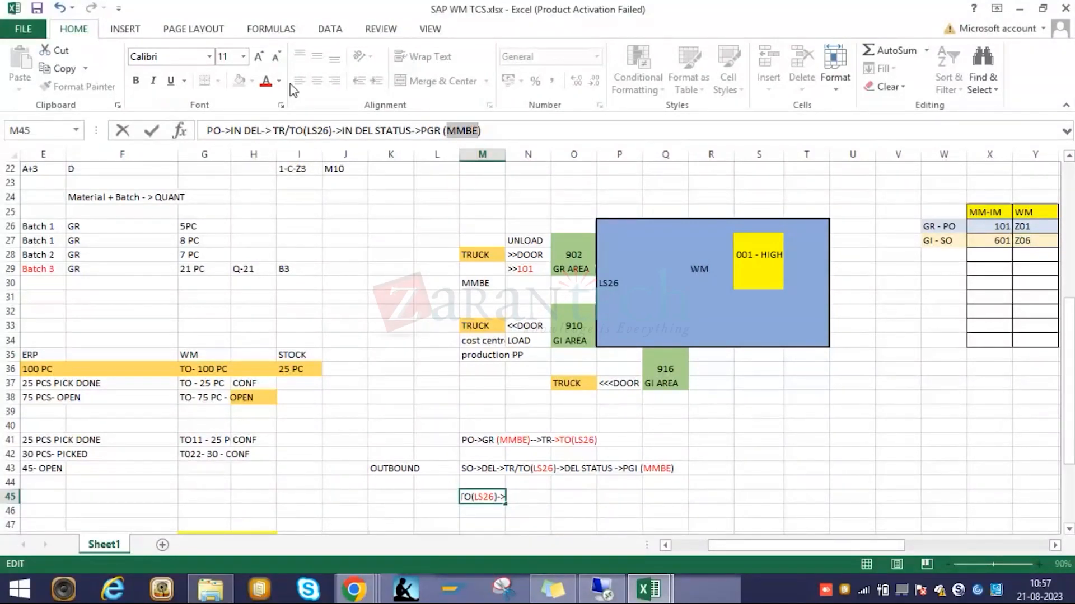
left_click(851, 453)
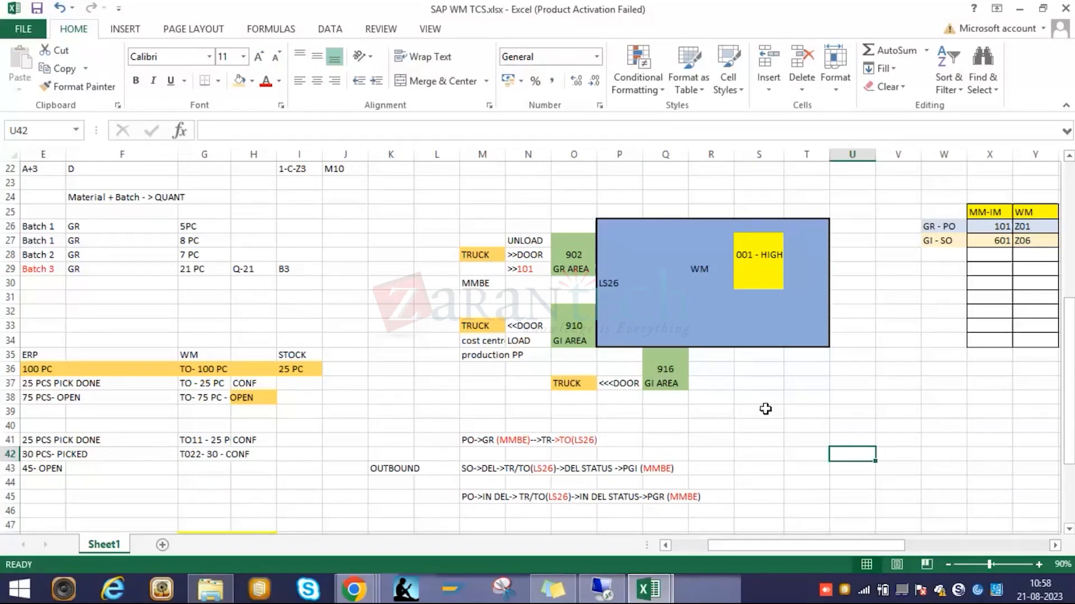
left_click_drag(431, 440, 652, 438)
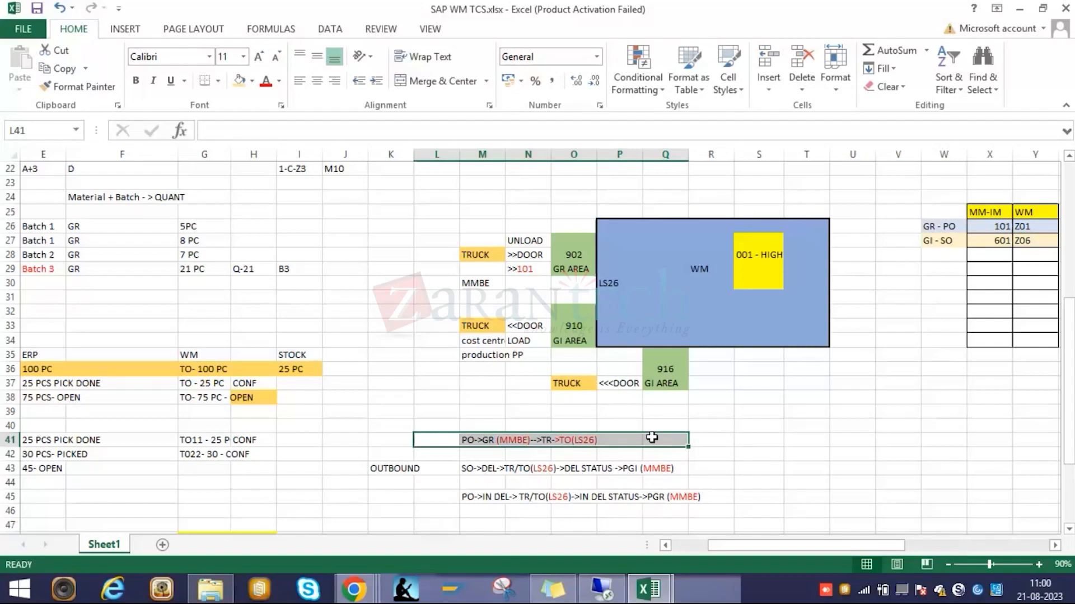
left_click(710, 454)
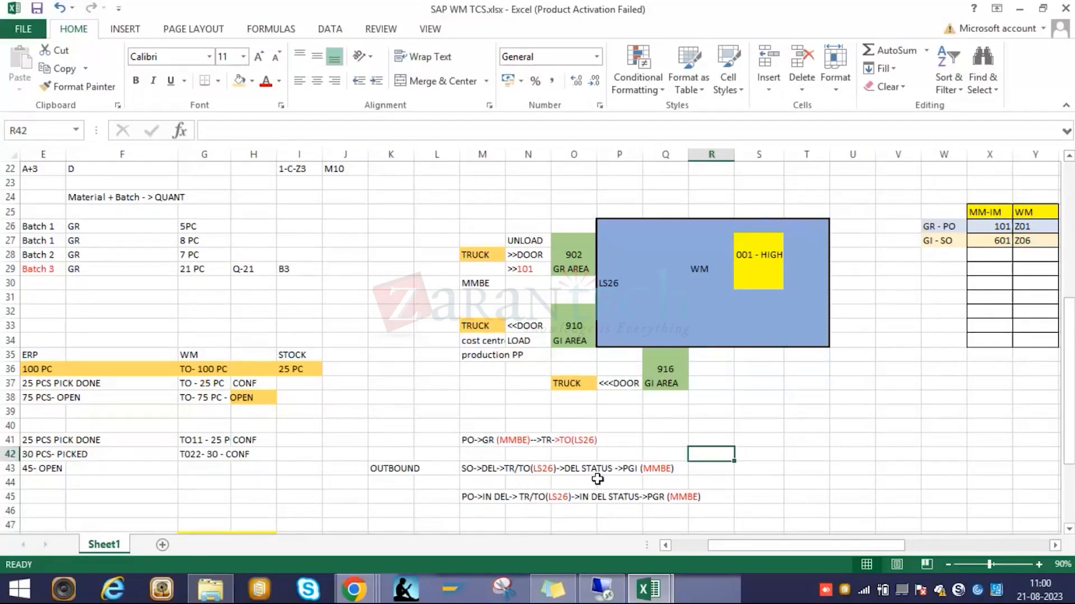
Enter the label INBOUND in cell K41 beside the PO flow and copy it to cell K45.
left_click(388, 440)
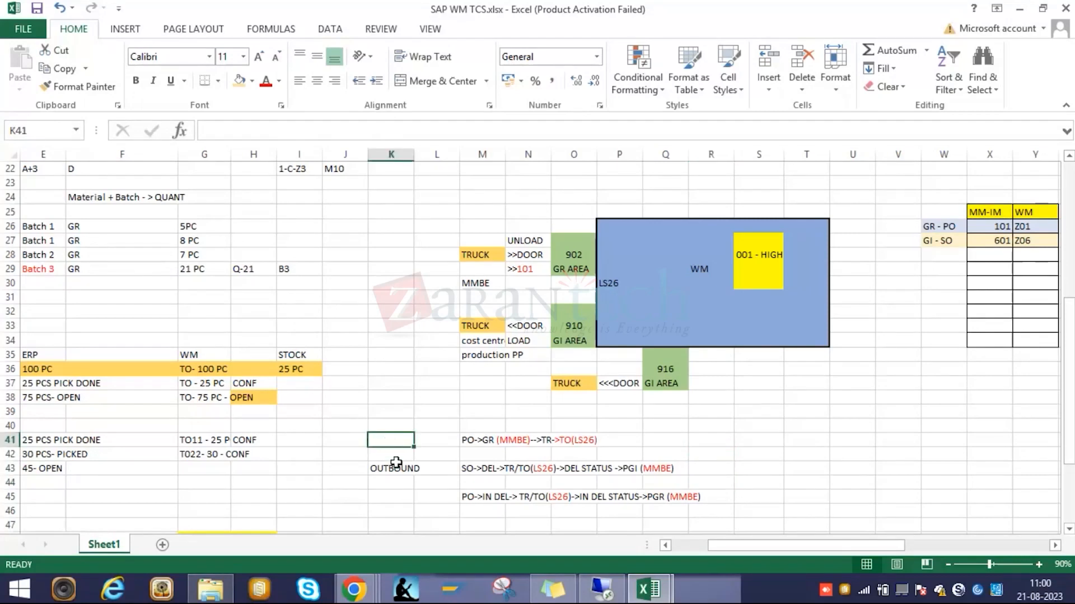
type("INBOUND")
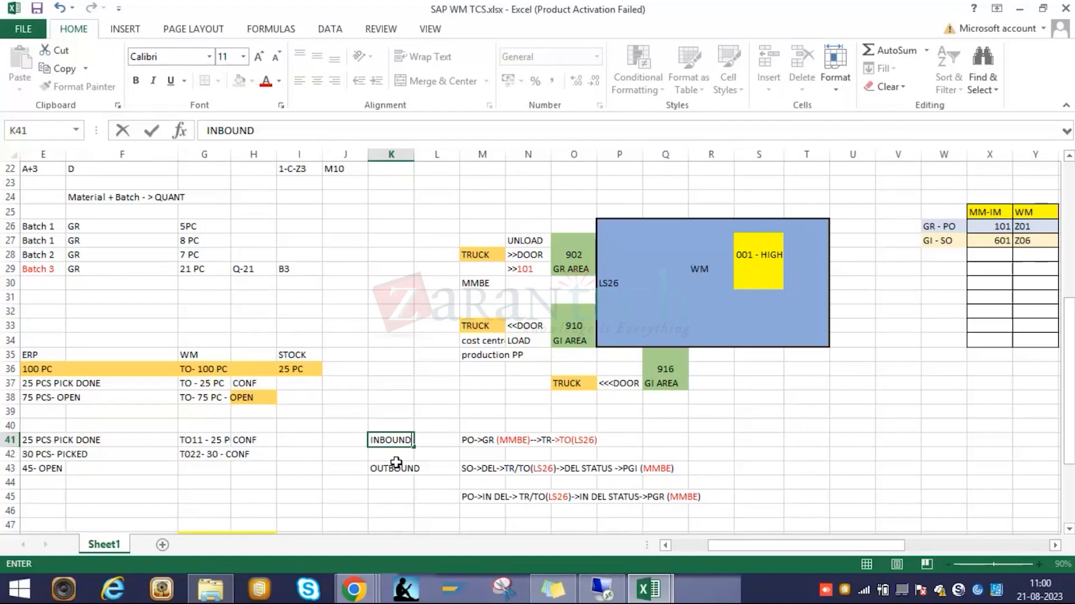
left_click(404, 440)
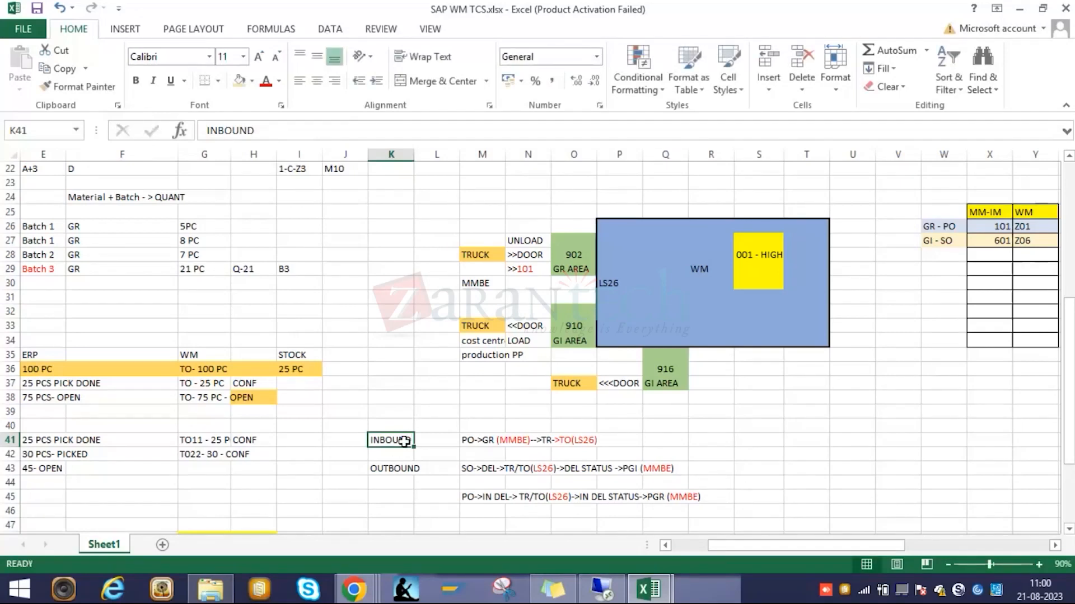
key("ctrl+c")
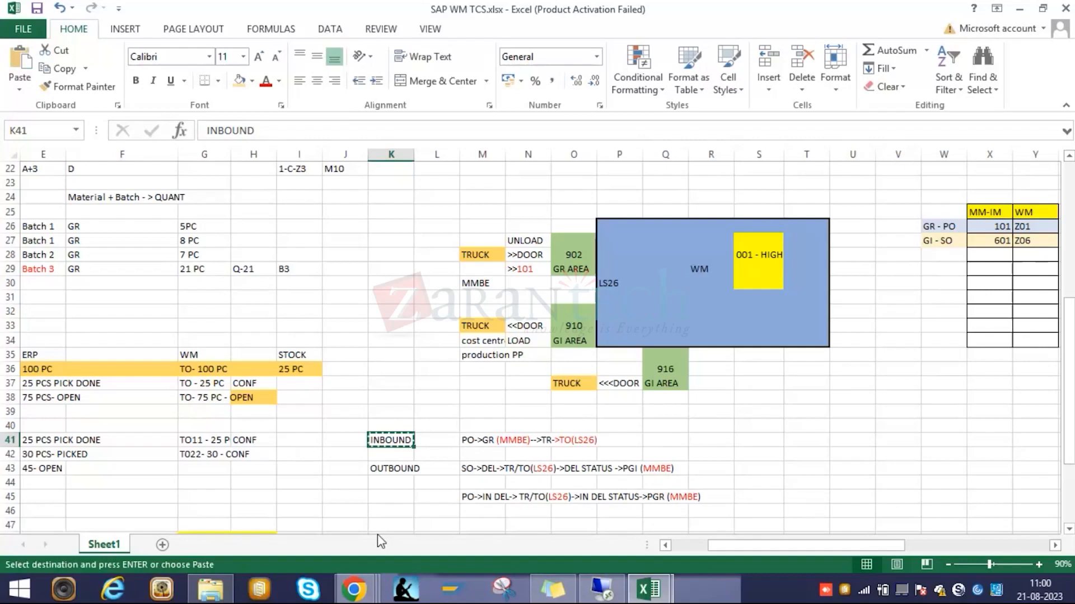
left_click(391, 497)
key("ctrl+v")
left_click(821, 472)
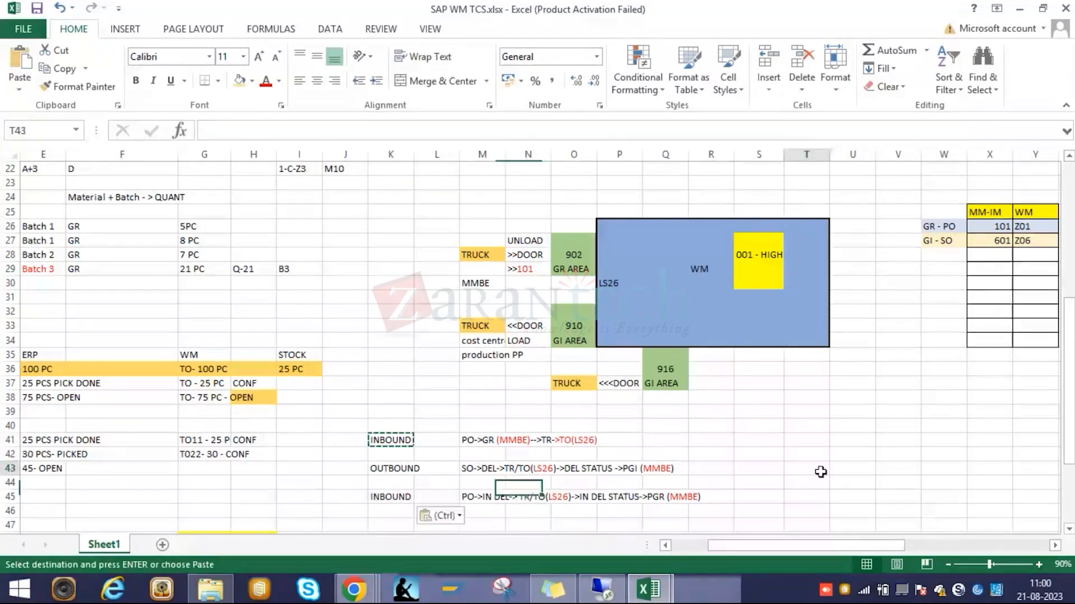
left_click(527, 455)
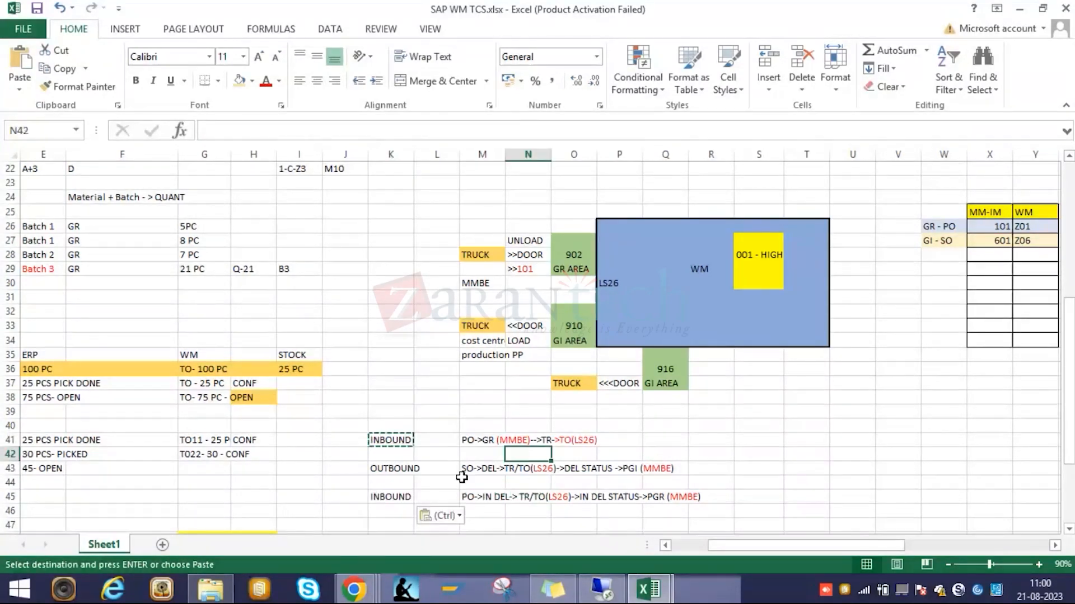
Highlight the first inbound flow, cells K41:O41, with a light gold fill.
left_click_drag(384, 440, 594, 440)
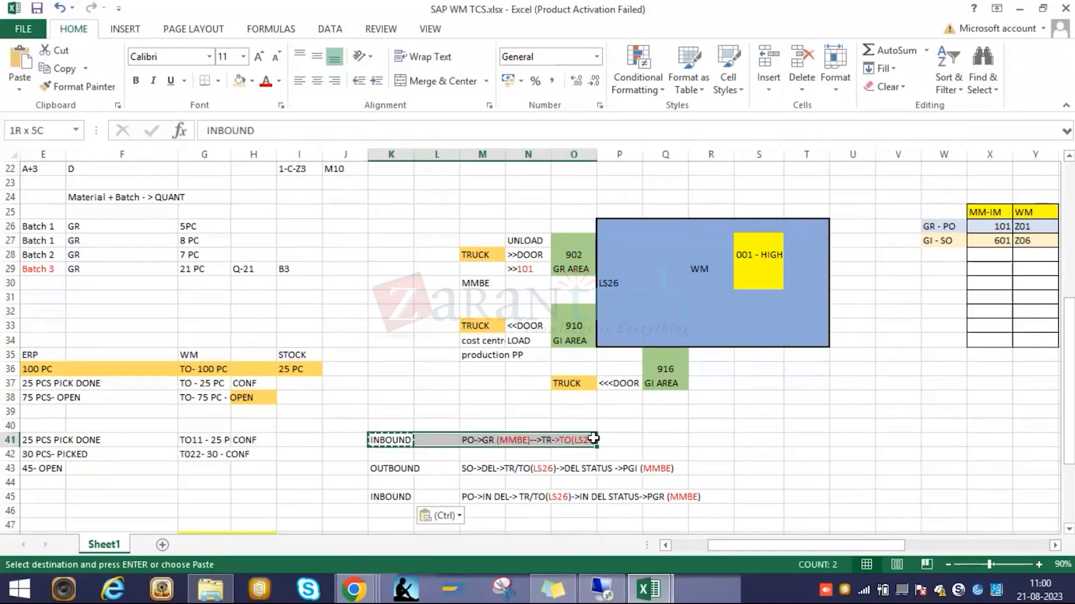
key("Escape")
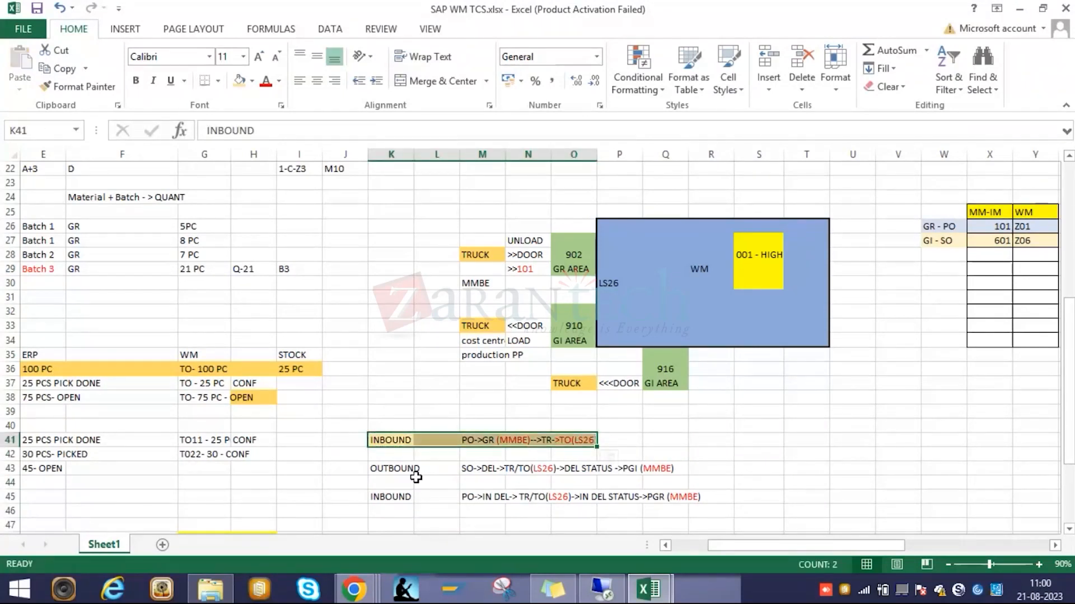
Highlight the OUTBOUND flow in row 43 and the INBOUND flow in row 45 with the light orange fill, and minimise the workbook.
left_click_drag(416, 477, 665, 474)
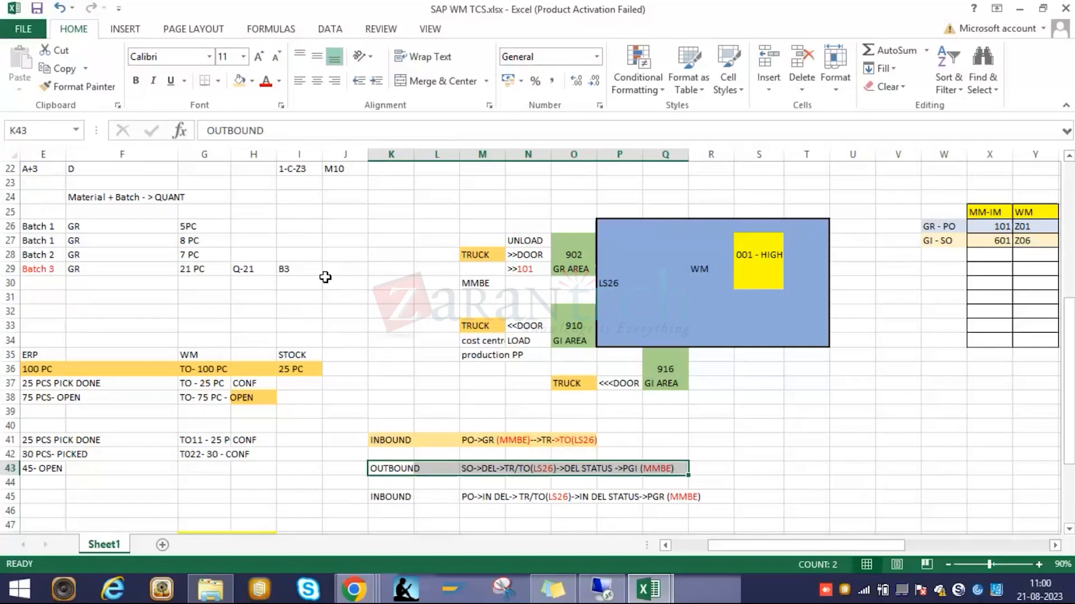
left_click_drag(394, 499, 724, 497)
left_click(238, 82)
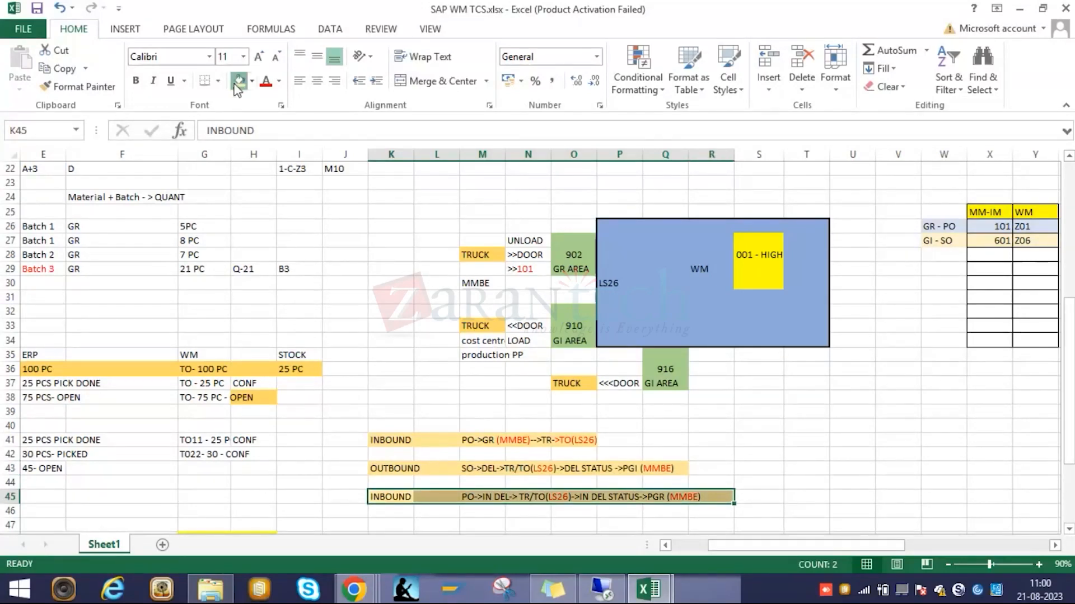
left_click(762, 425)
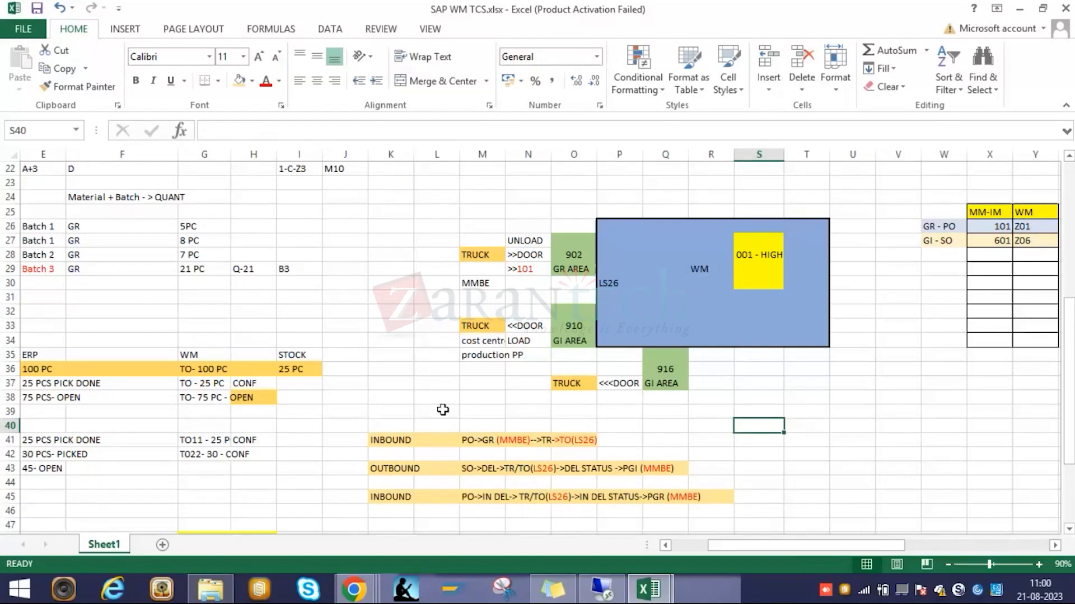
left_click(852, 440)
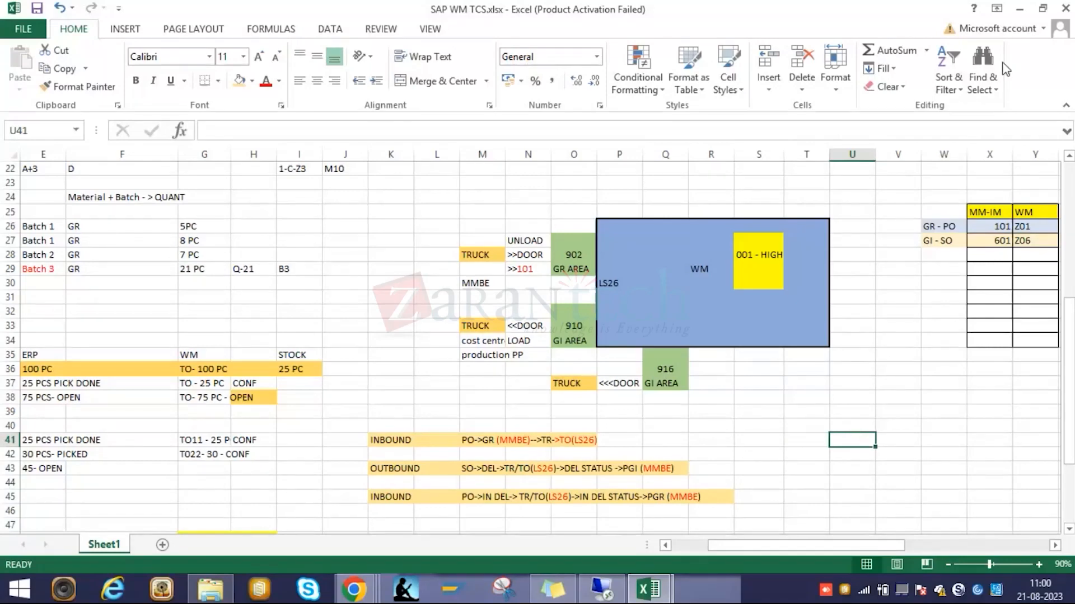
left_click(1017, 13)
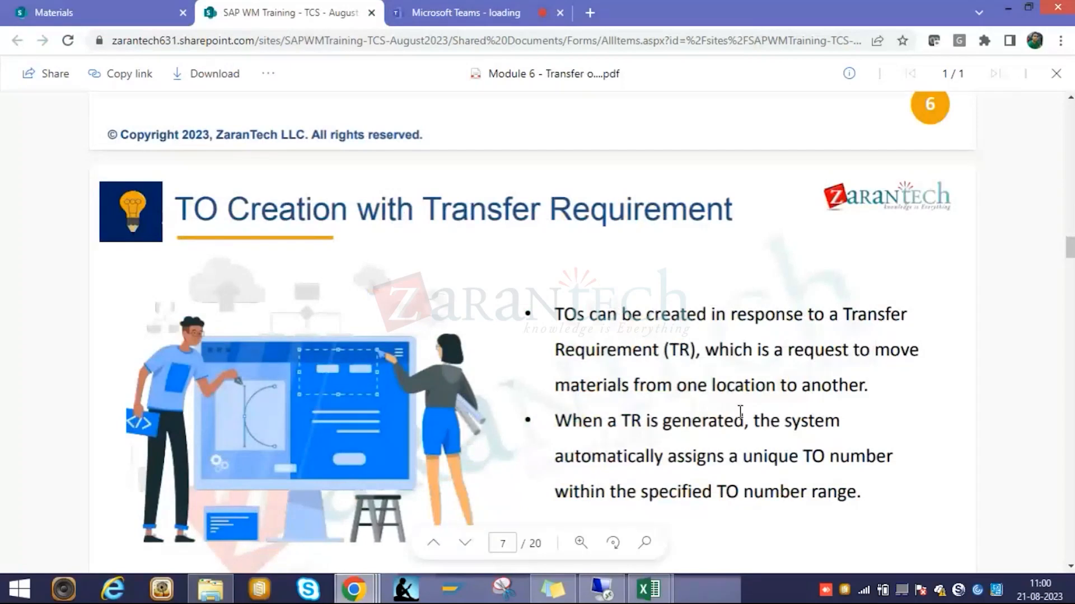
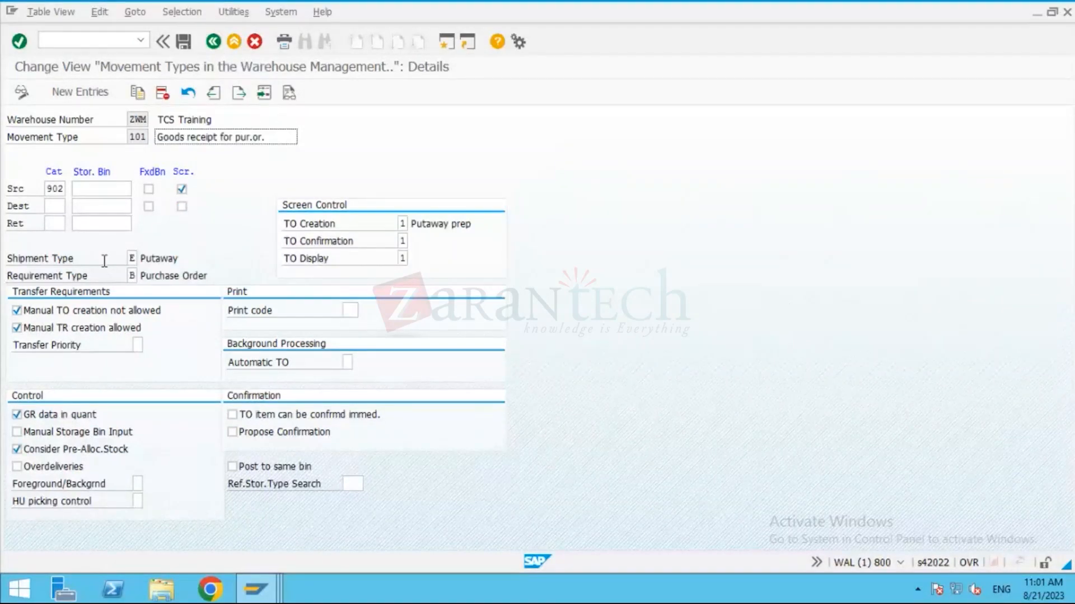
Inspect the Automatic TO background processing and the TO confirmation settings of movement type 101 in warehouse ZWM.
left_click(275, 365)
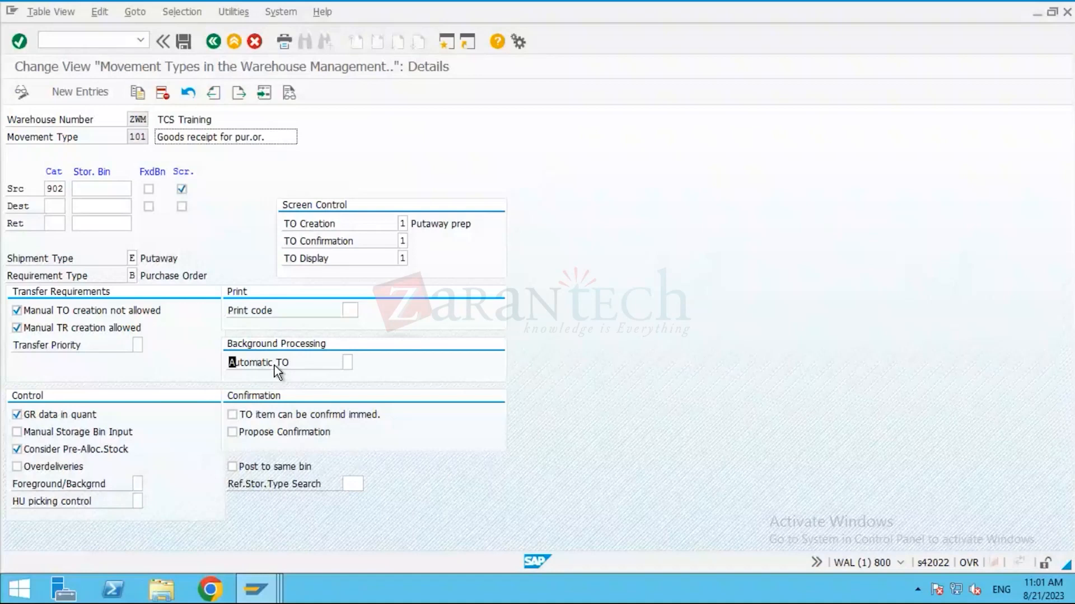
left_click_drag(274, 365, 314, 365)
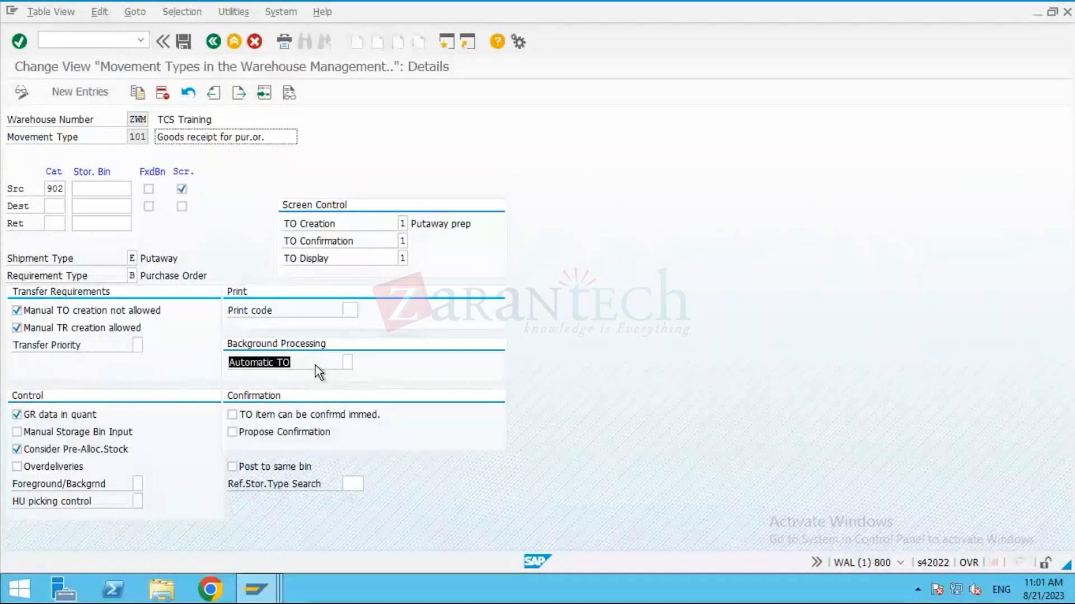
left_click(287, 417)
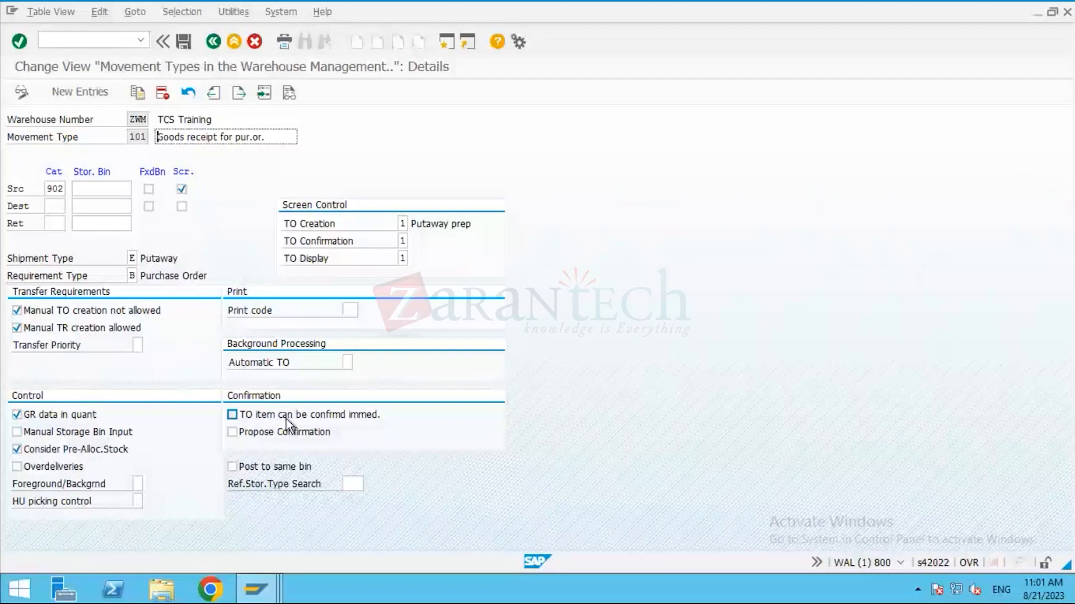
left_click(286, 419)
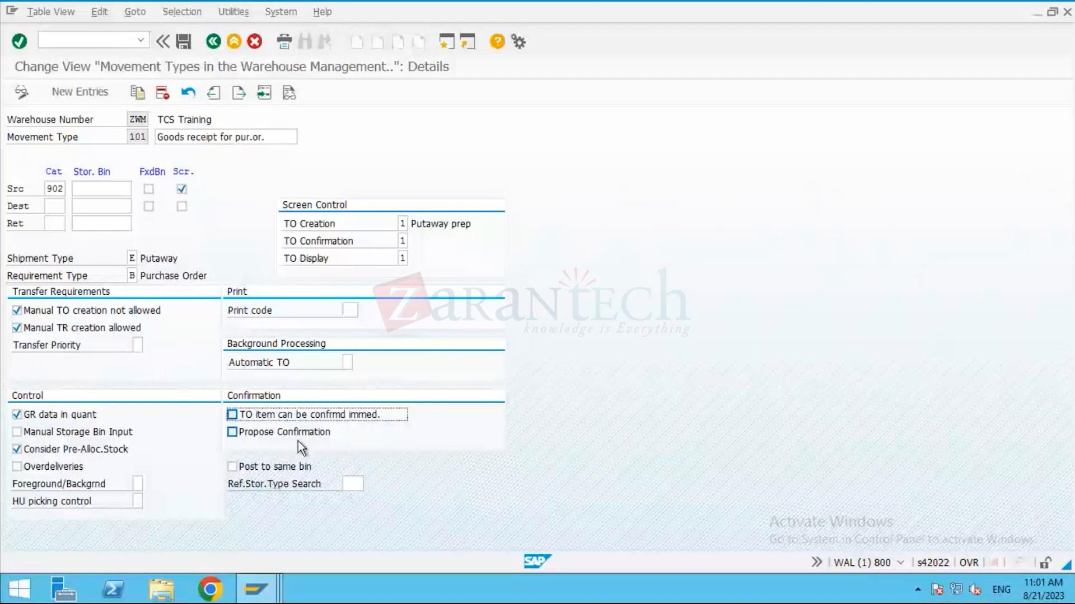
left_click(275, 415)
left_click(275, 417)
Look up the possible values for Automatic TO on movement type 101, continuing without specifying a customizing project.
left_click(348, 362)
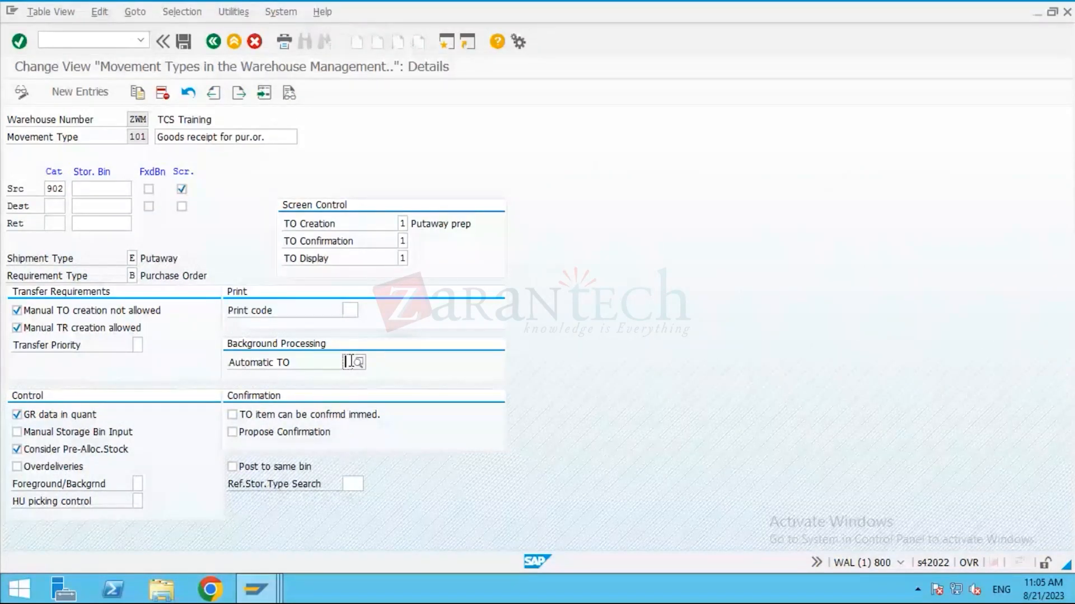
left_click(358, 362)
left_click(210, 283)
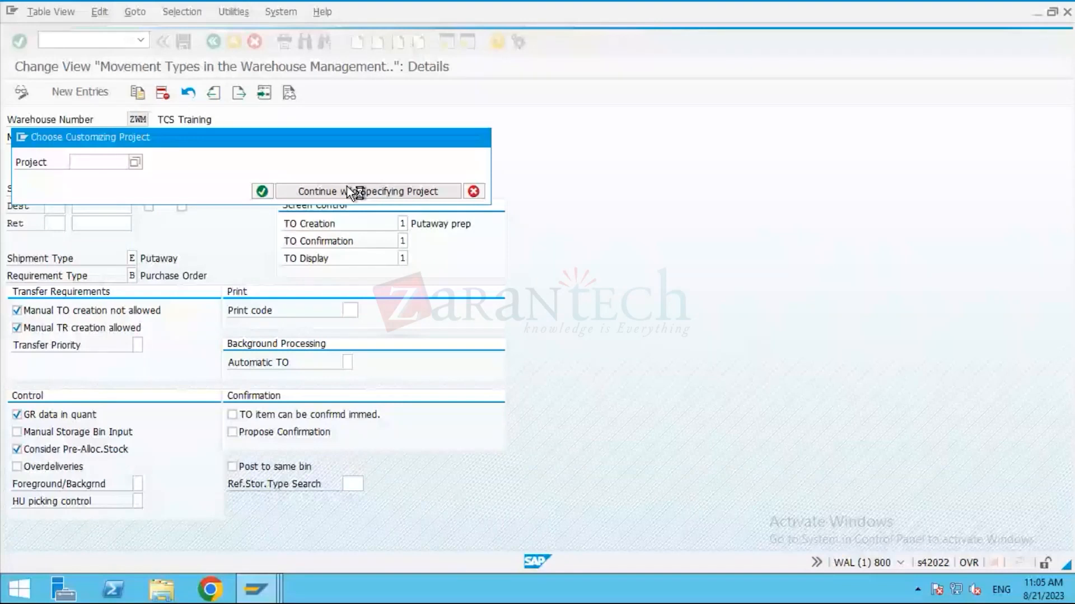
left_click(352, 192)
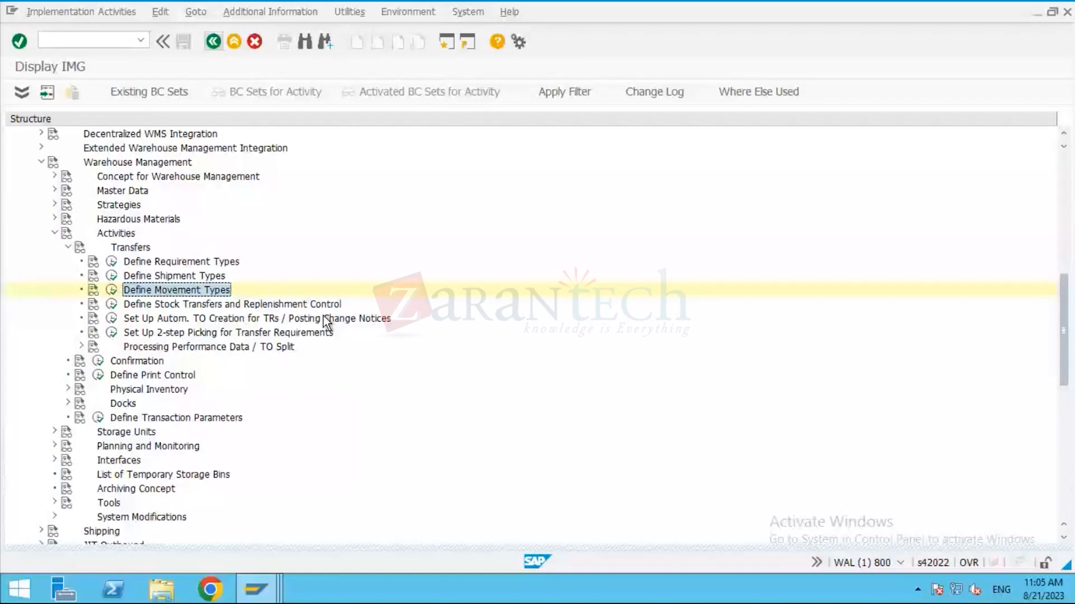
View the Set Up Autom. TO Creation for TRs / Posting Change Notices table and return to the IMG structure.
left_click(181, 321)
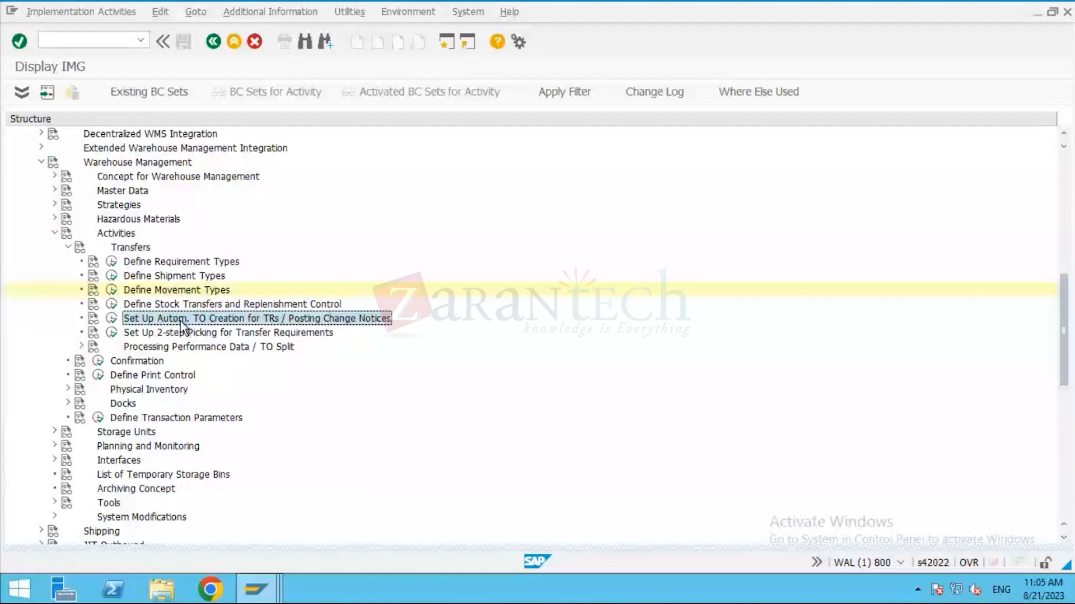
left_click(106, 318)
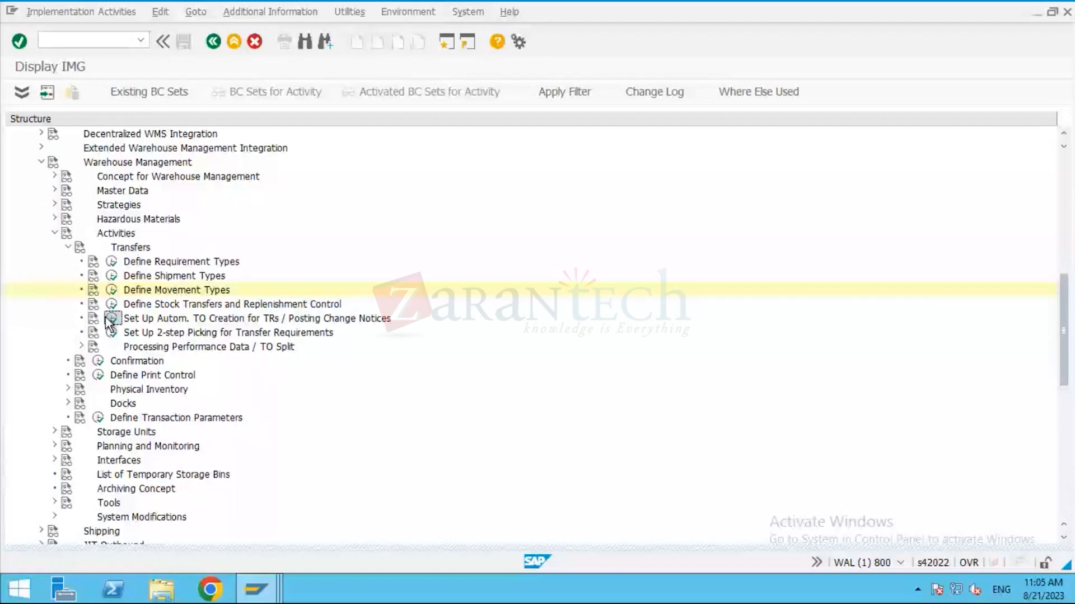
left_click(110, 319)
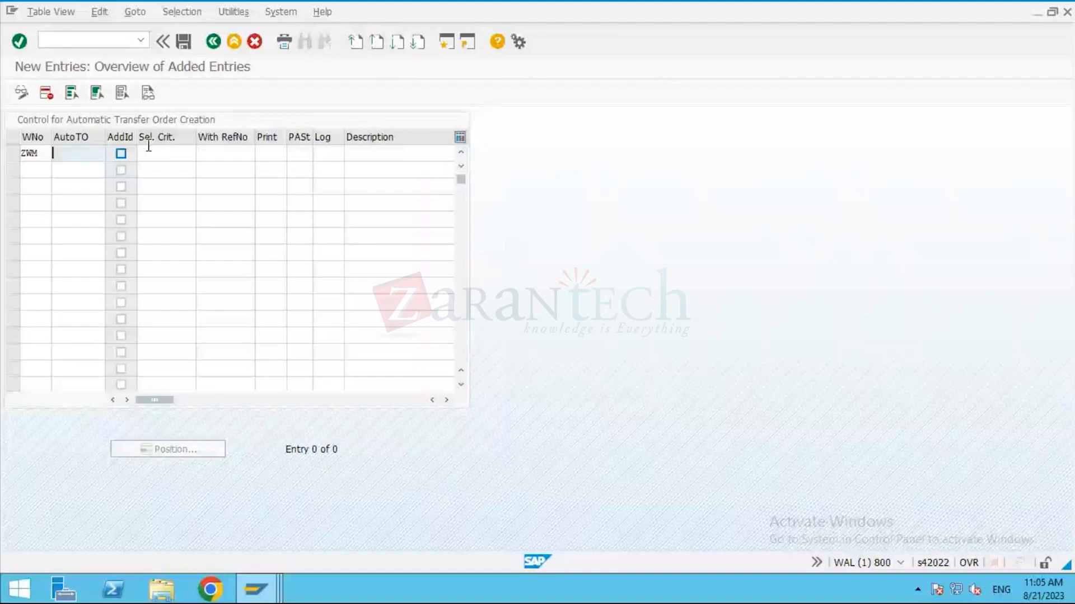
left_click(212, 42)
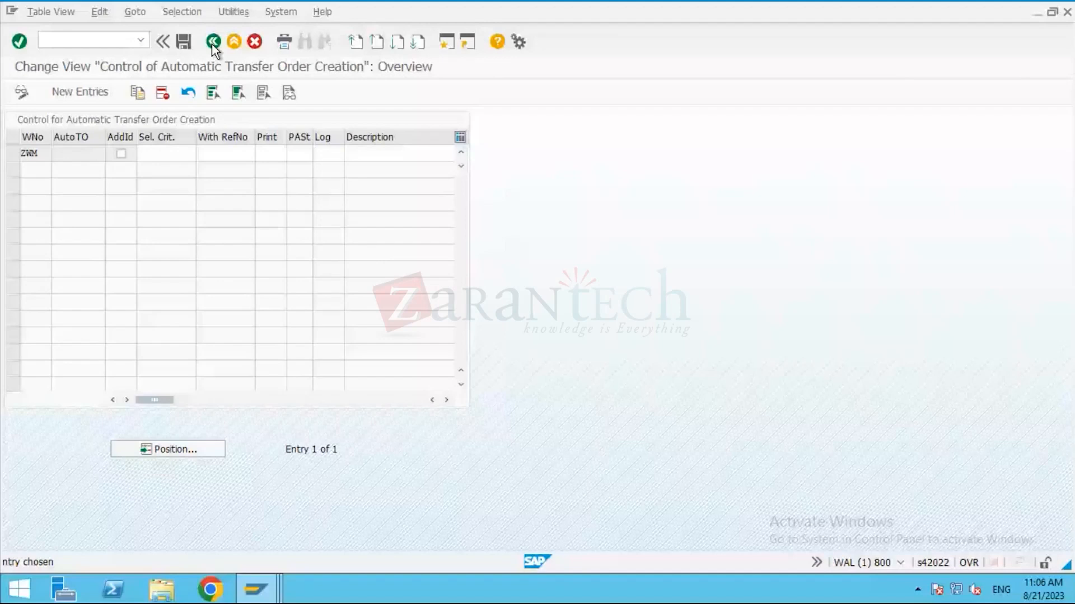
left_click(212, 43)
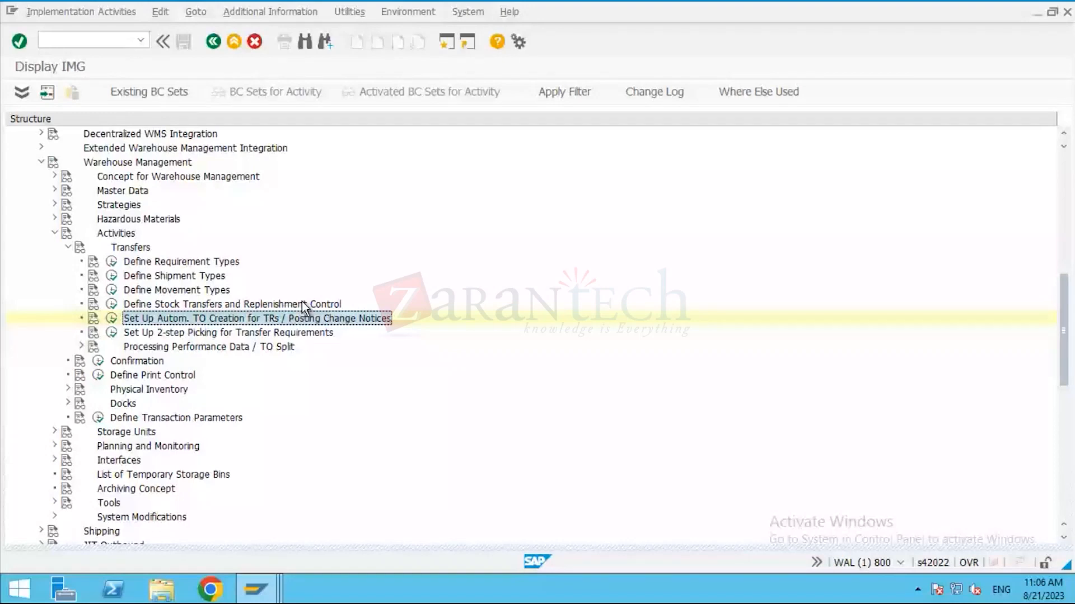
Open Define Movement Types under Interfaces, Inventory Management, and widen the column for immediate TO creation.
left_click(301, 302)
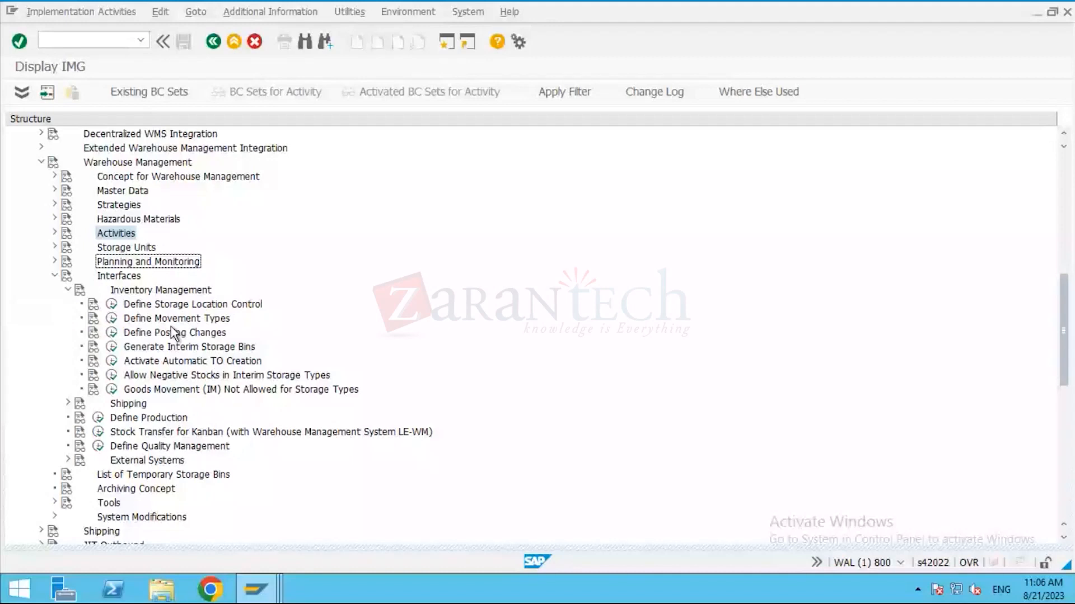
double_click(170, 333)
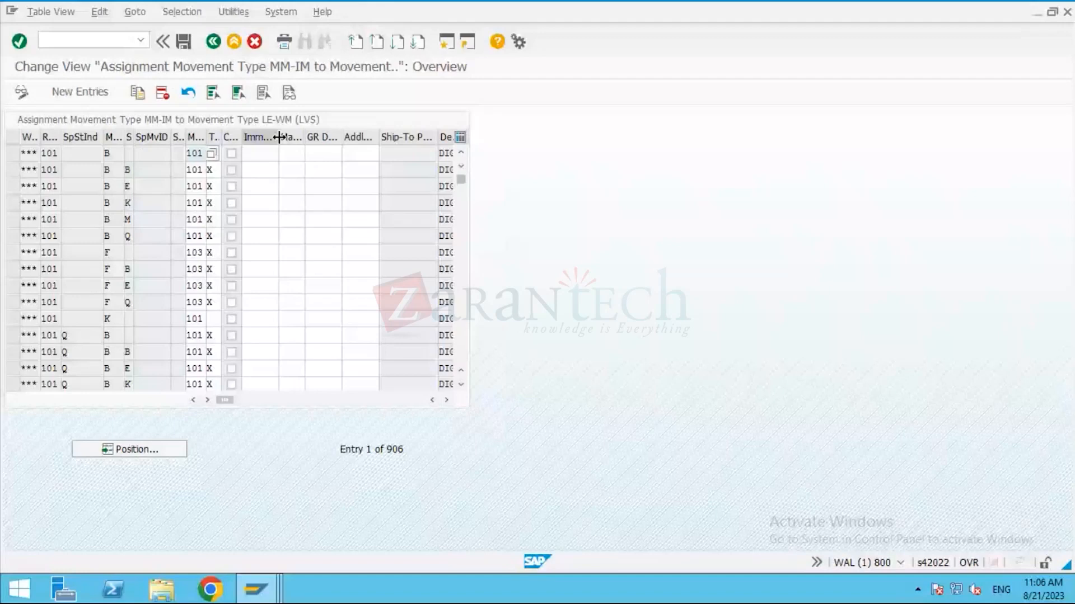
left_click_drag(278, 137, 289, 137)
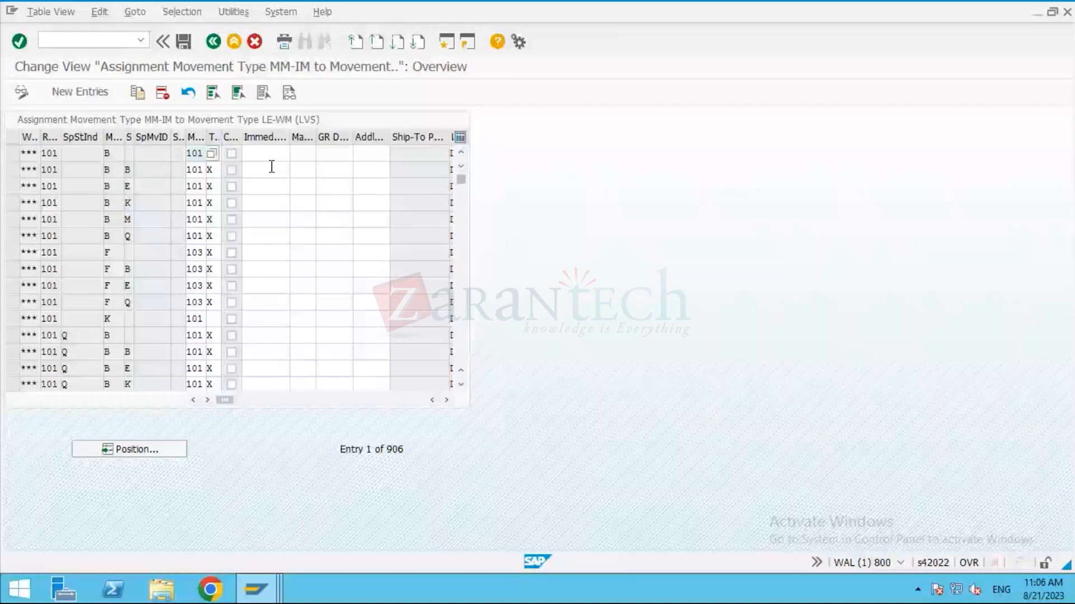
Review the immediate TO creation options for the first movement type 101 entry and choose "Do not initiate TO creation".
left_click(282, 157)
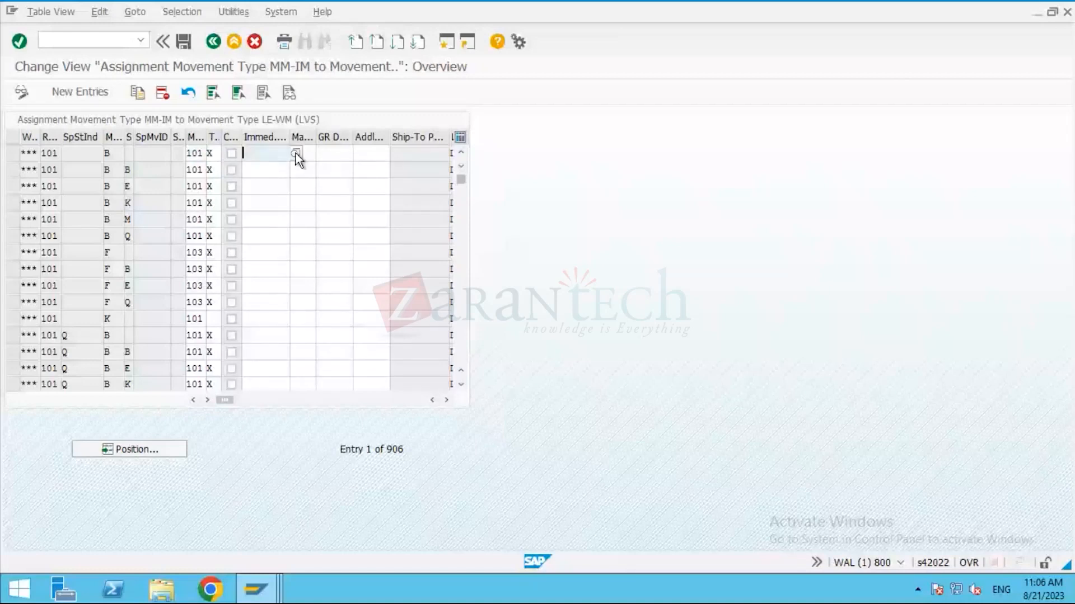
left_click(295, 152)
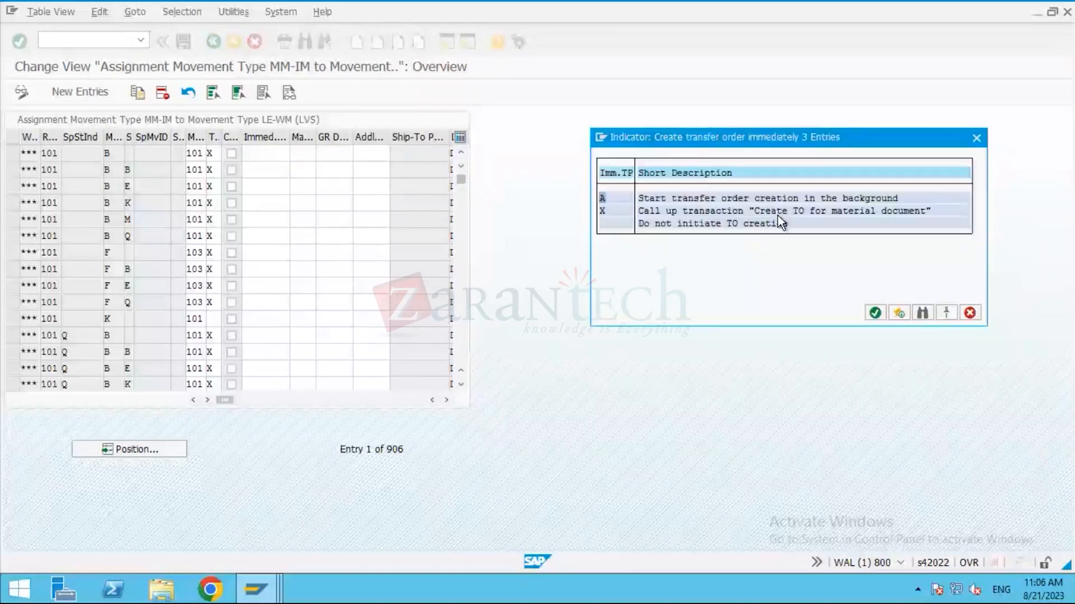
left_click(604, 214)
left_click_drag(638, 198, 905, 202)
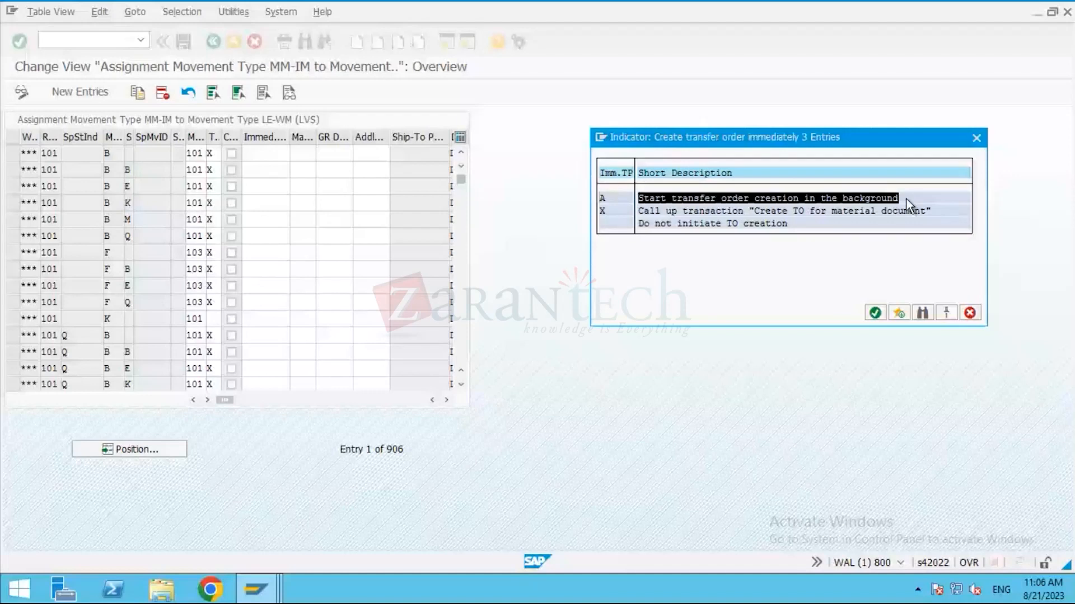
left_click(720, 212)
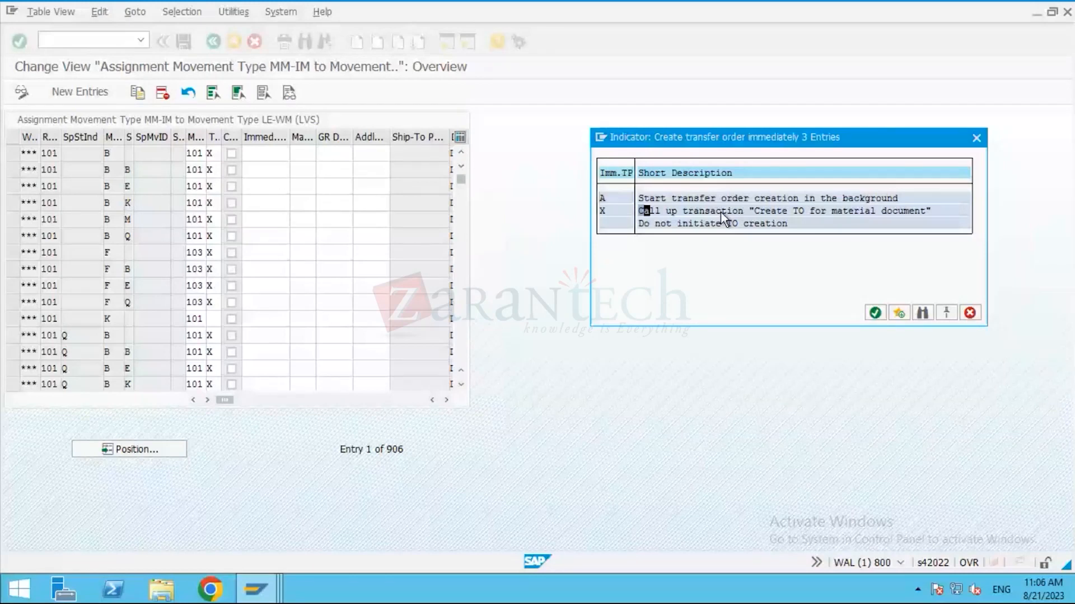
left_click(647, 200)
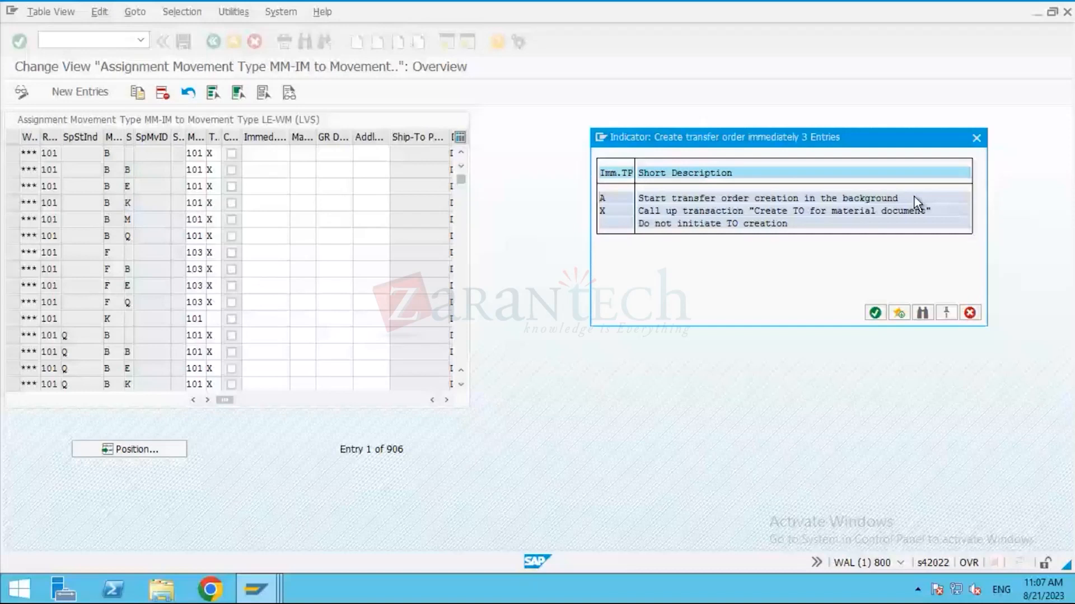
double_click(777, 223)
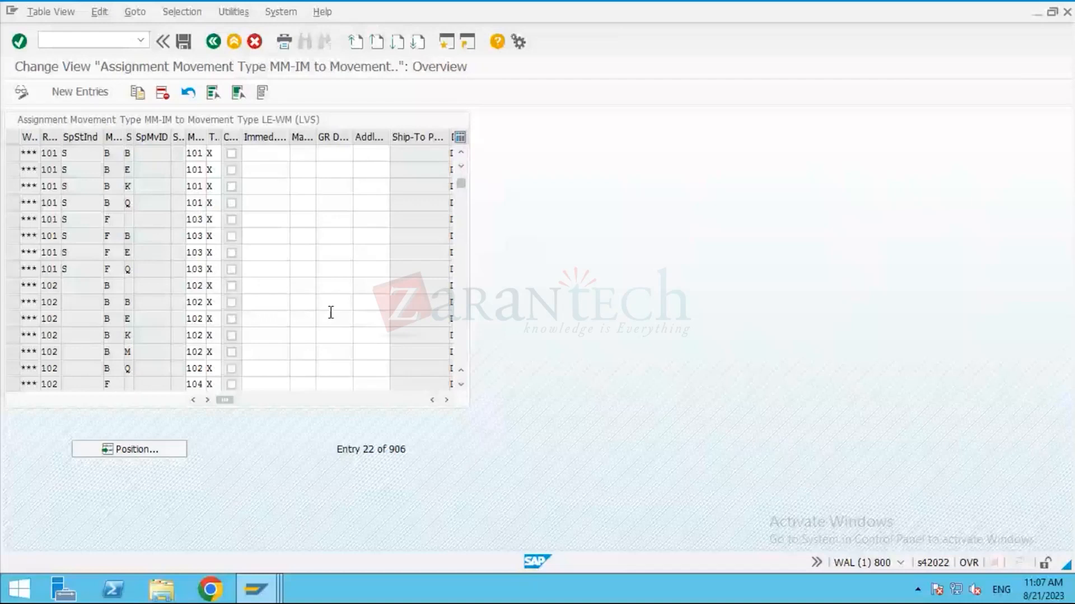
Examine the special stock and immediate TO creation indicators of the movement type 201 entries, and return to the first entry.
left_click_drag(460, 184, 461, 196)
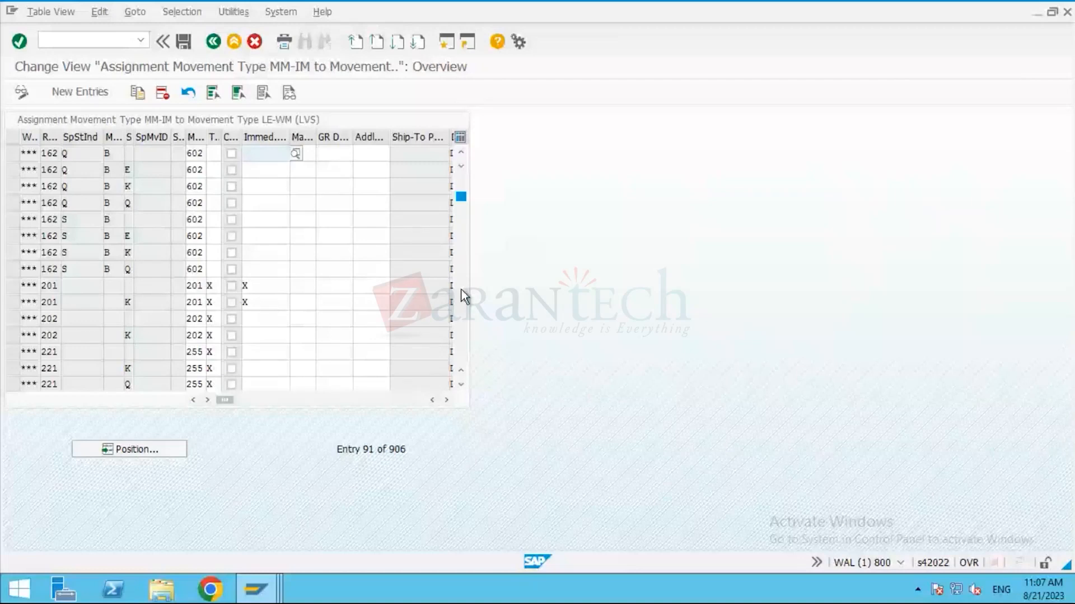
left_click(128, 303)
left_click(128, 302)
double_click(128, 302)
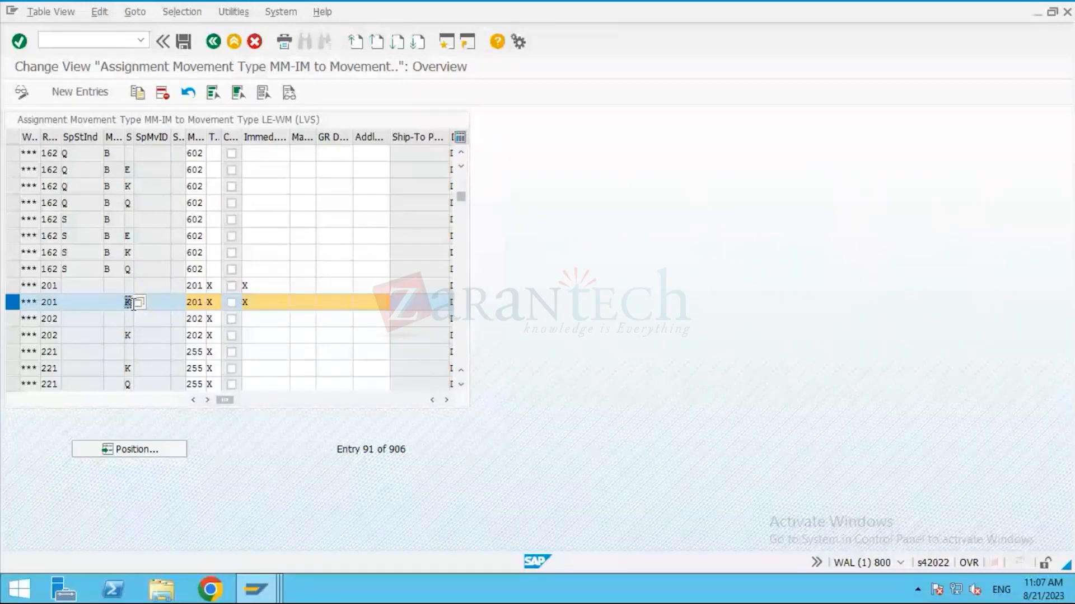
double_click(243, 303)
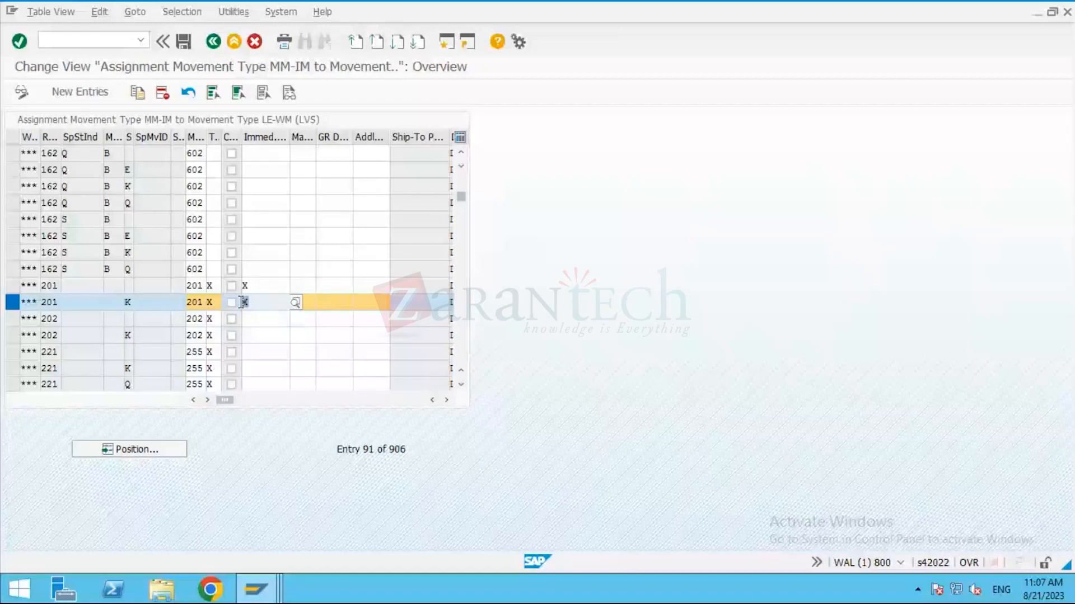
key("Return")
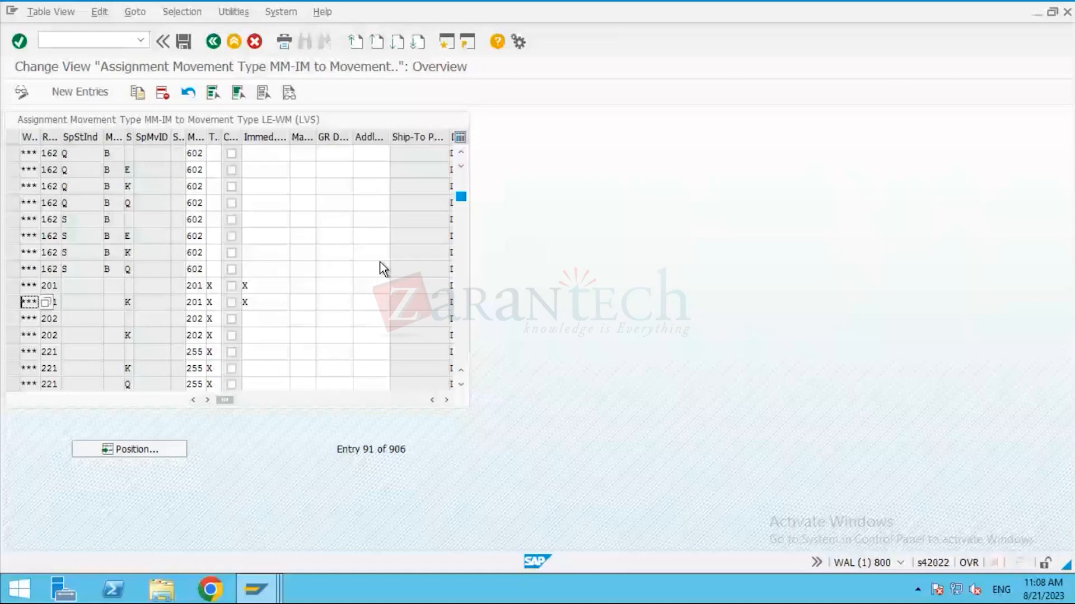
scroll(238, 236, "down", 10)
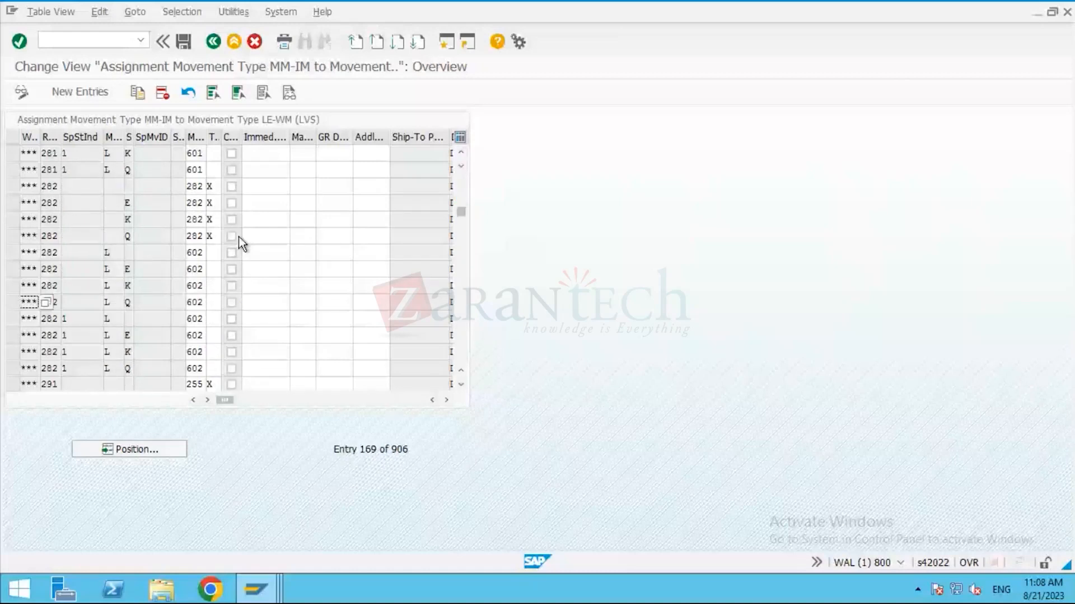
left_click_drag(462, 212, 472, 136)
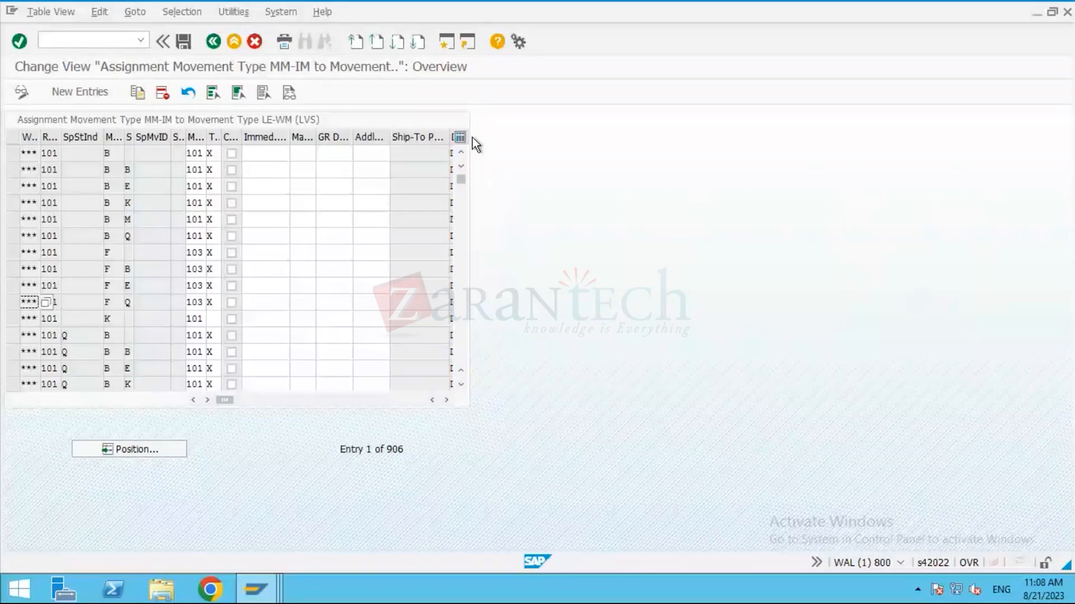
Set immediate TO creation to X for the first movement type 101 entry and review its movement indicator for purchase orders.
left_click(278, 152)
type("X")
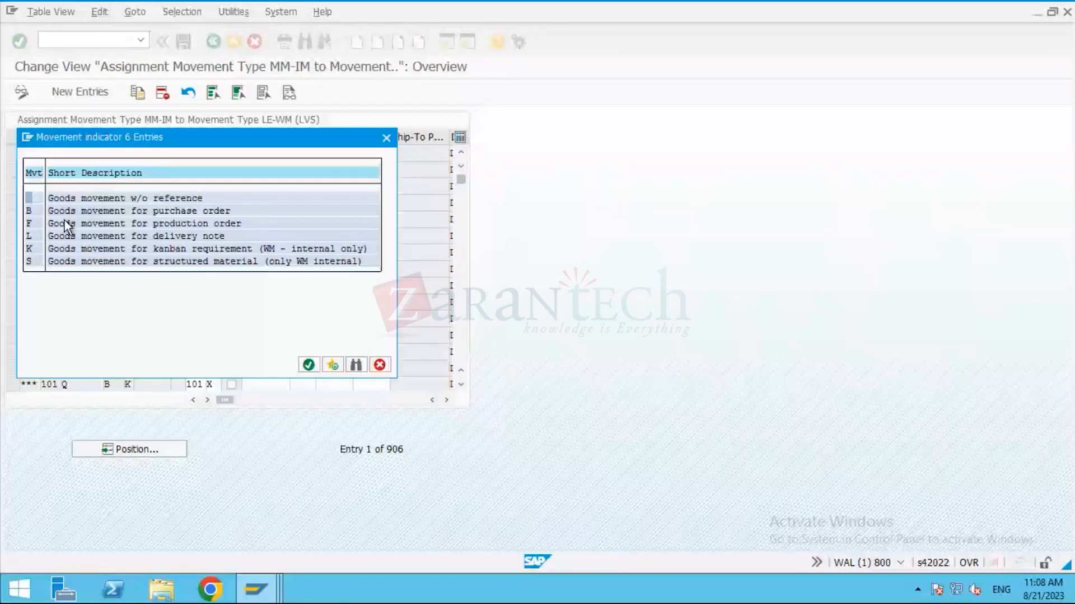
left_click(289, 211)
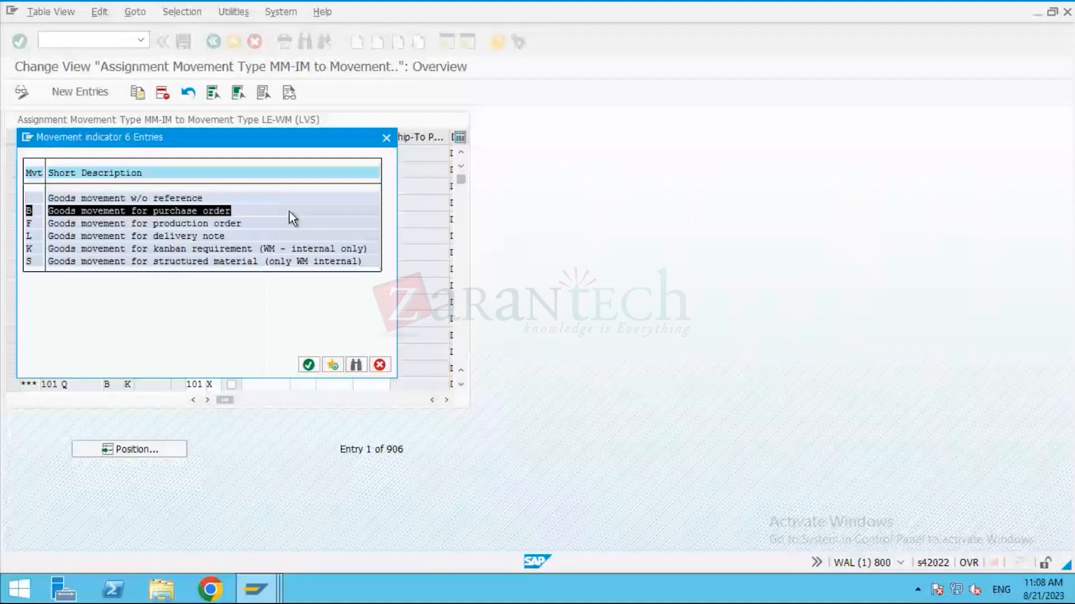
double_click(289, 211)
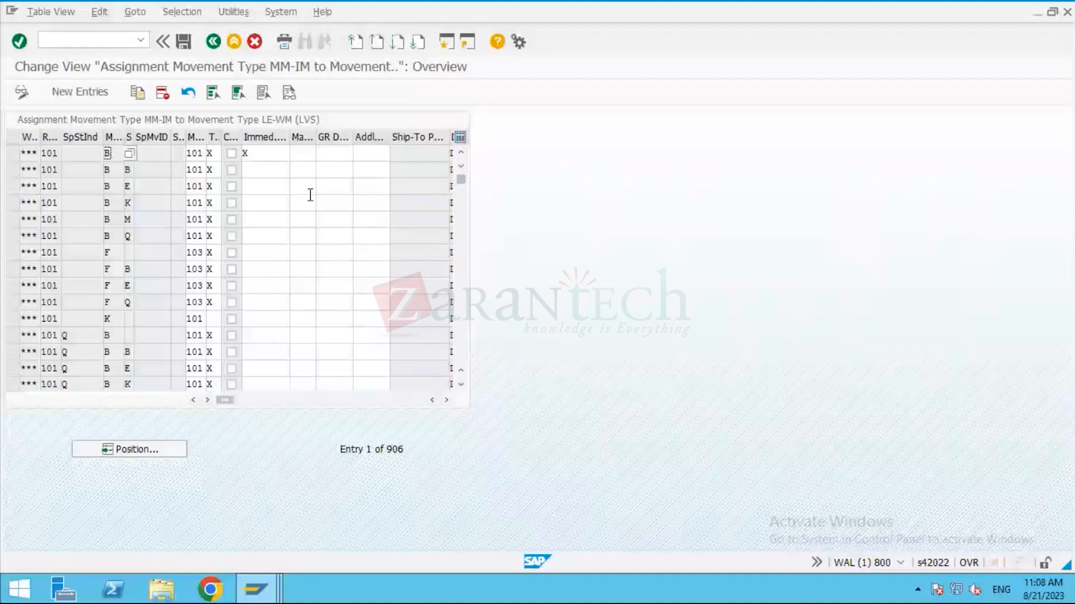
left_click(150, 156)
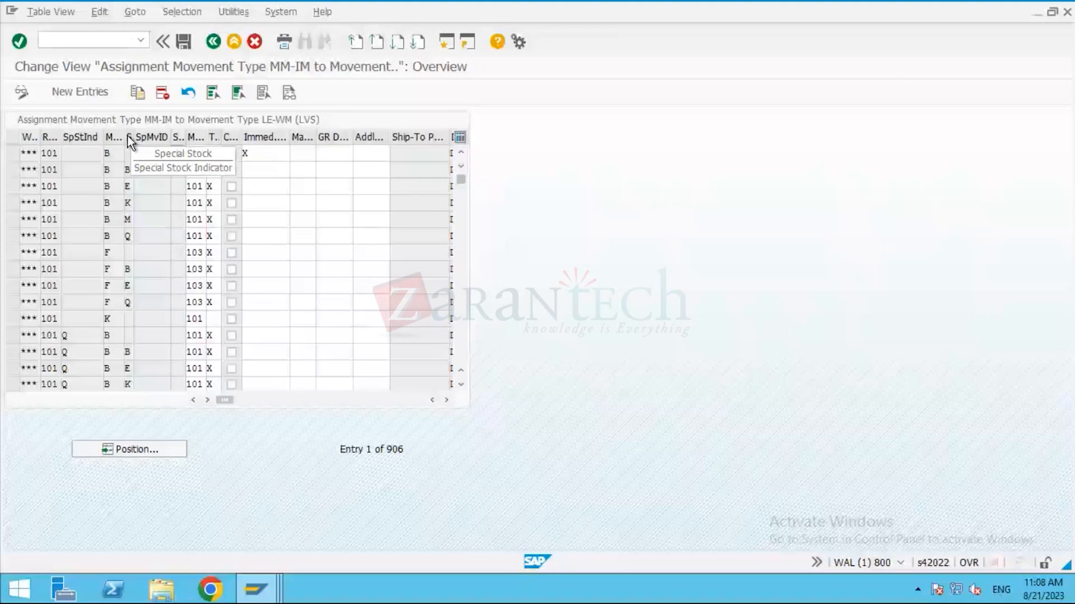
left_click(177, 154)
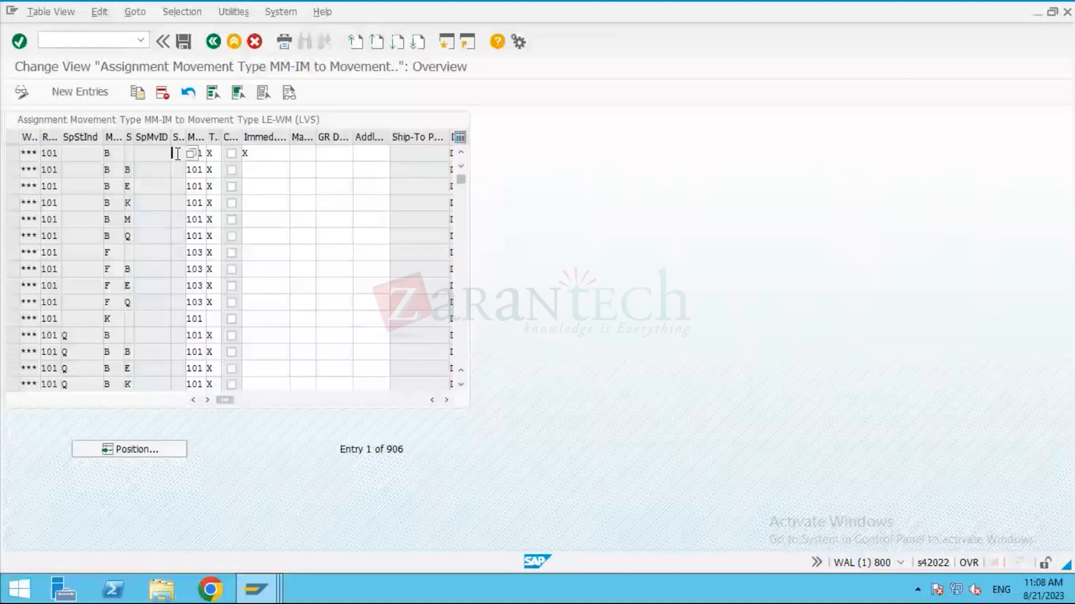
Save the changed movement type 101 entry and accept the proposed customizing request.
left_click(16, 153)
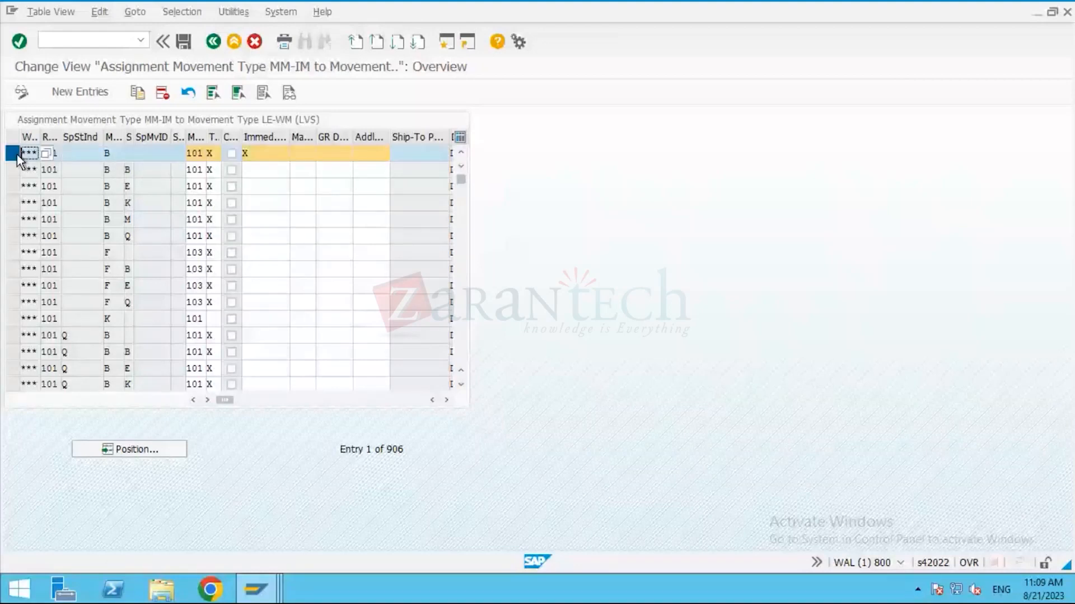
left_click(236, 155)
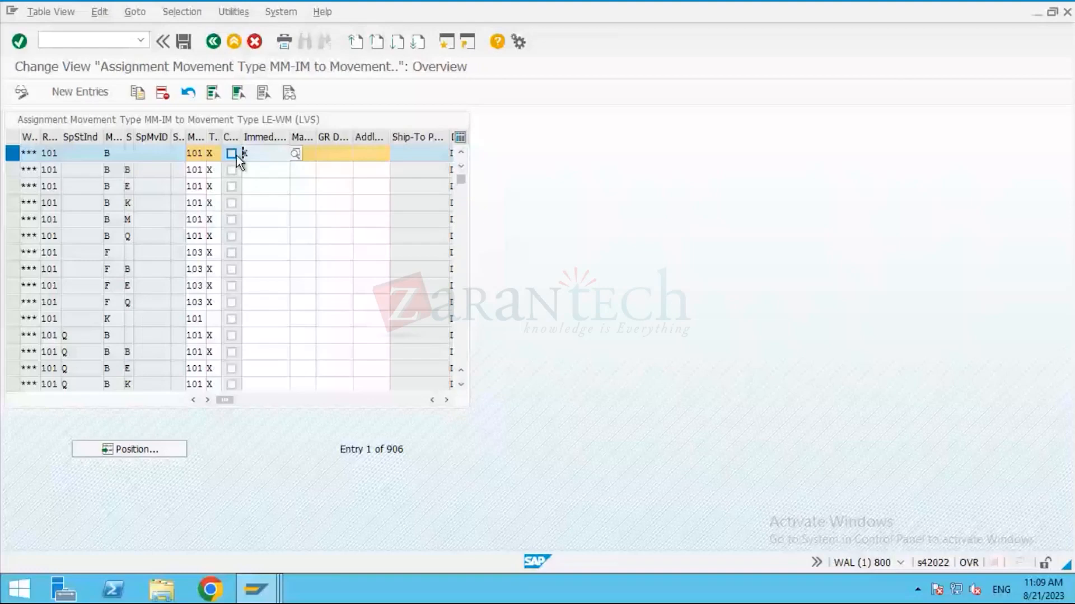
key("Return")
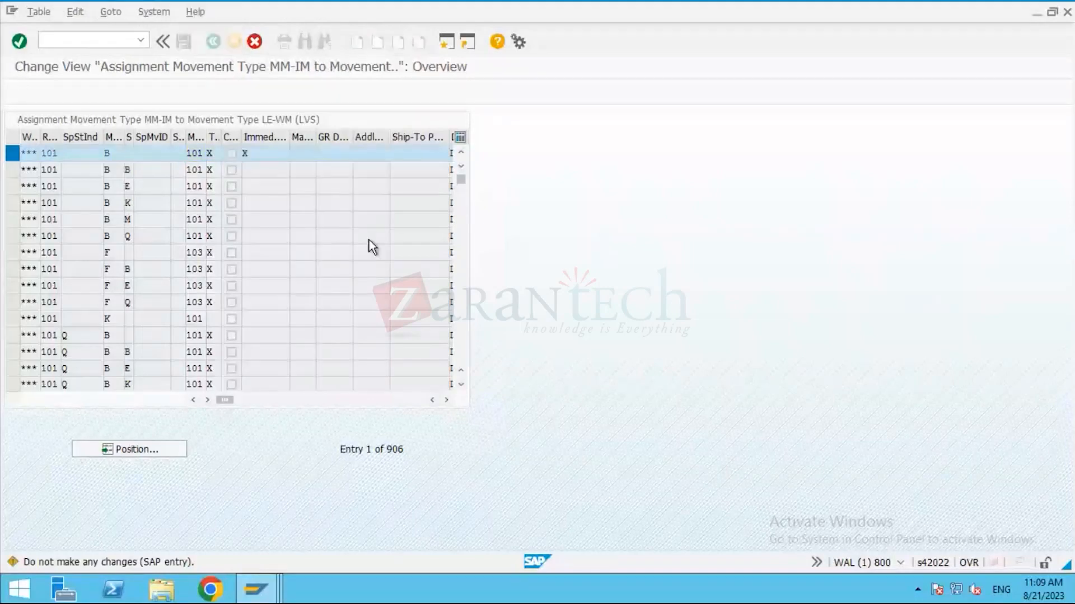
key("Return")
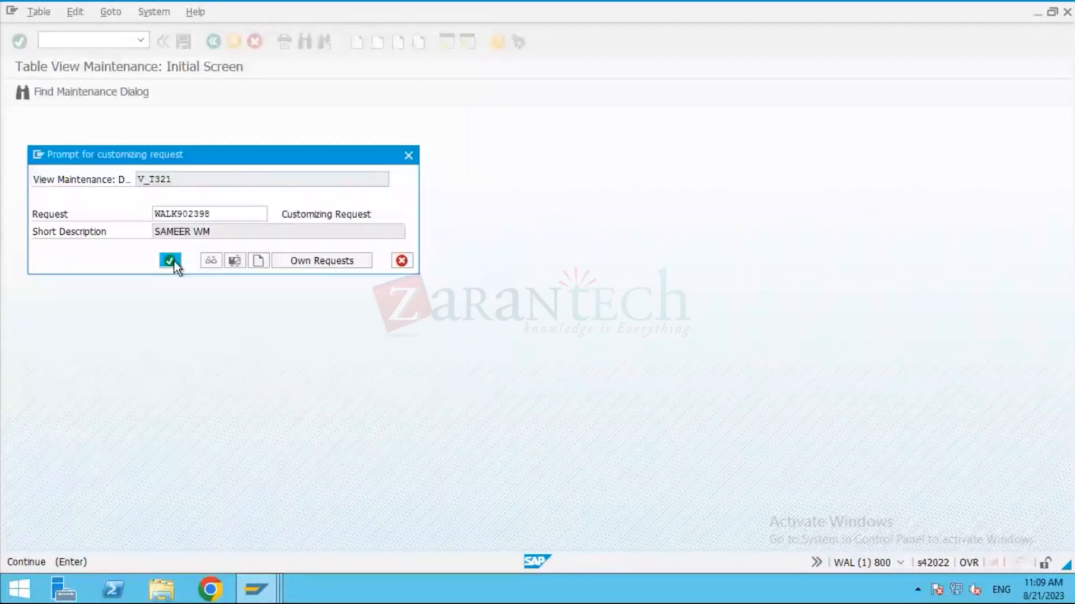
left_click(170, 260)
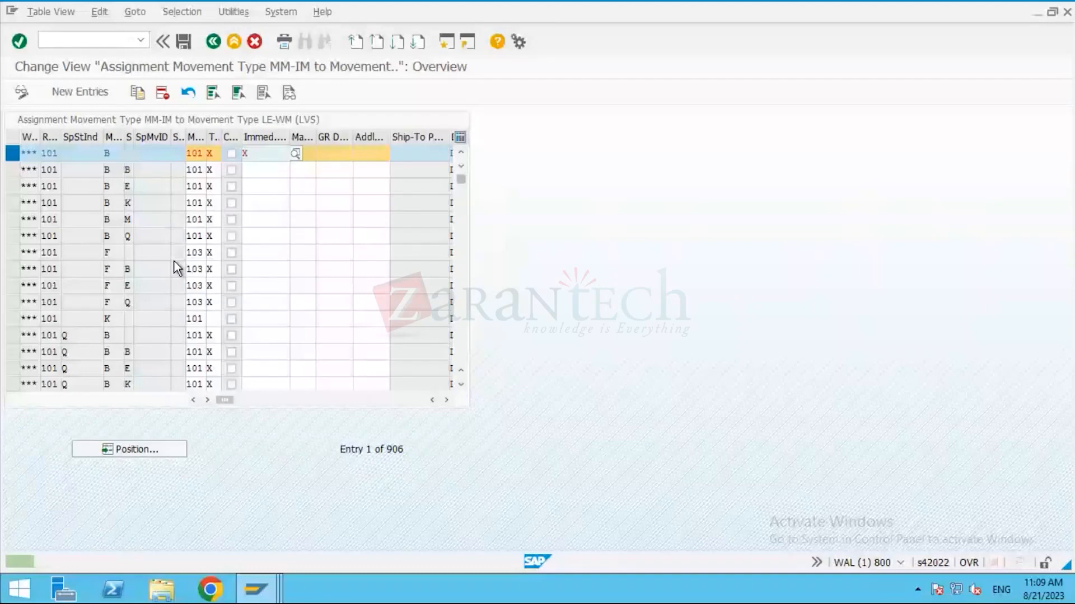
Switch to the Confirm Transfer Order session and start transaction ME21N to create a purchase order.
left_click(256, 590)
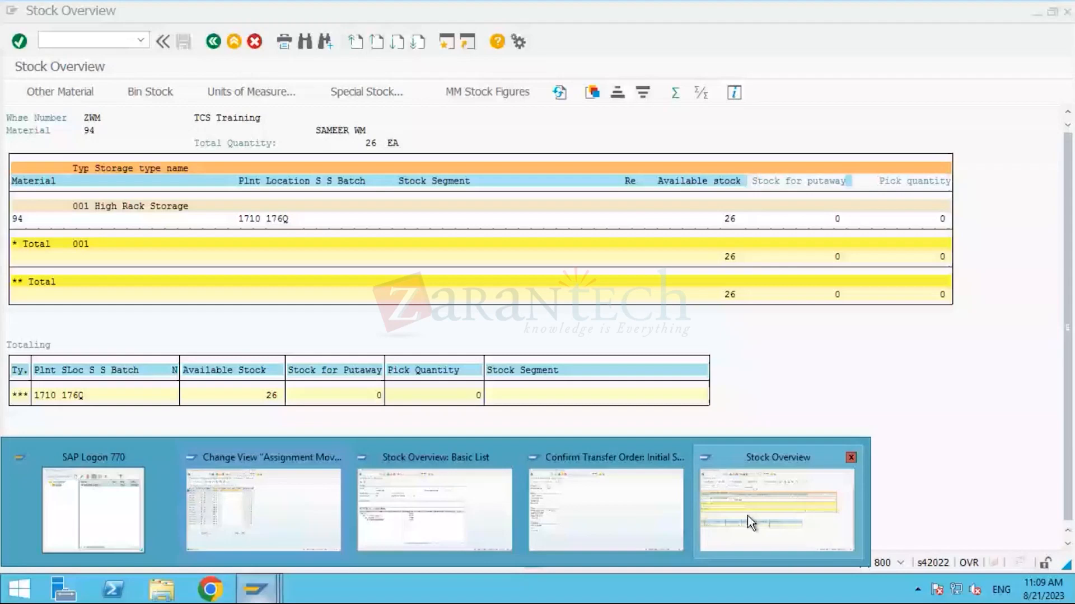
left_click(606, 510)
left_click(74, 40)
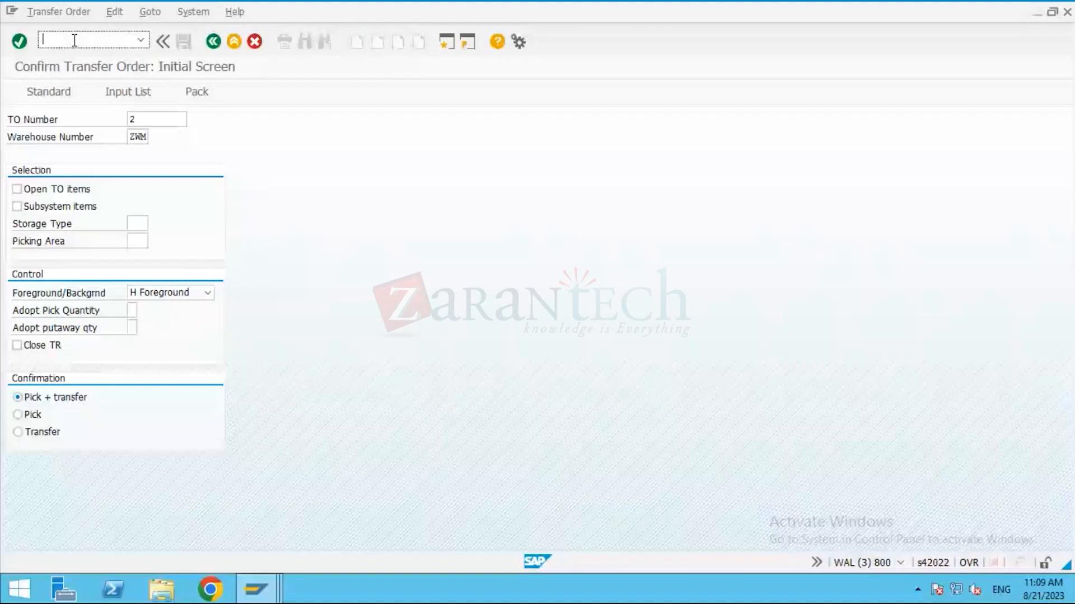
type("/NE21N")
key("Return")
type("ME21")
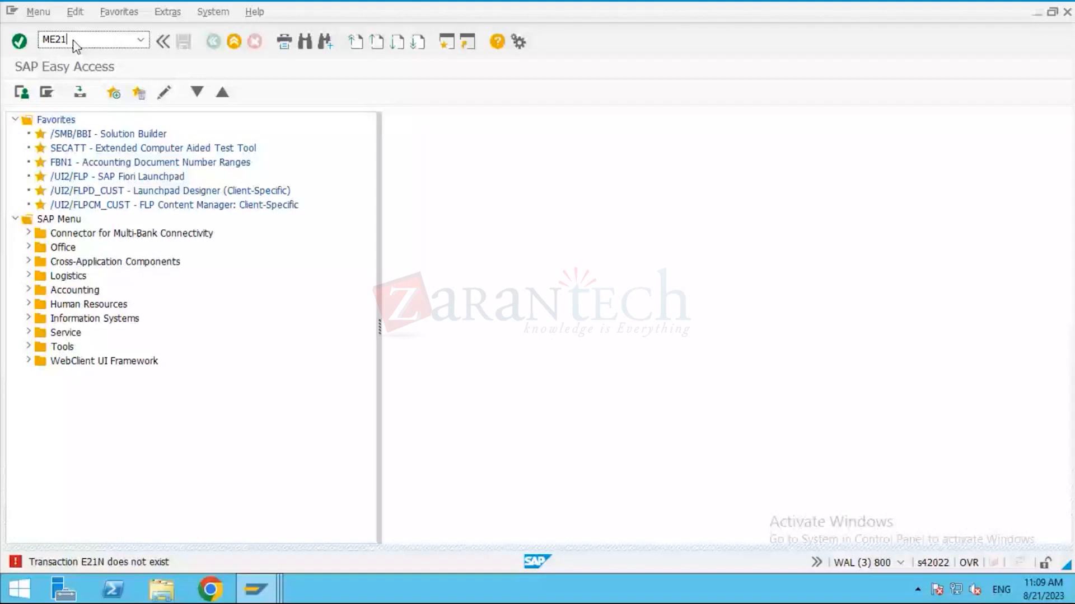
type("N")
key("Return")
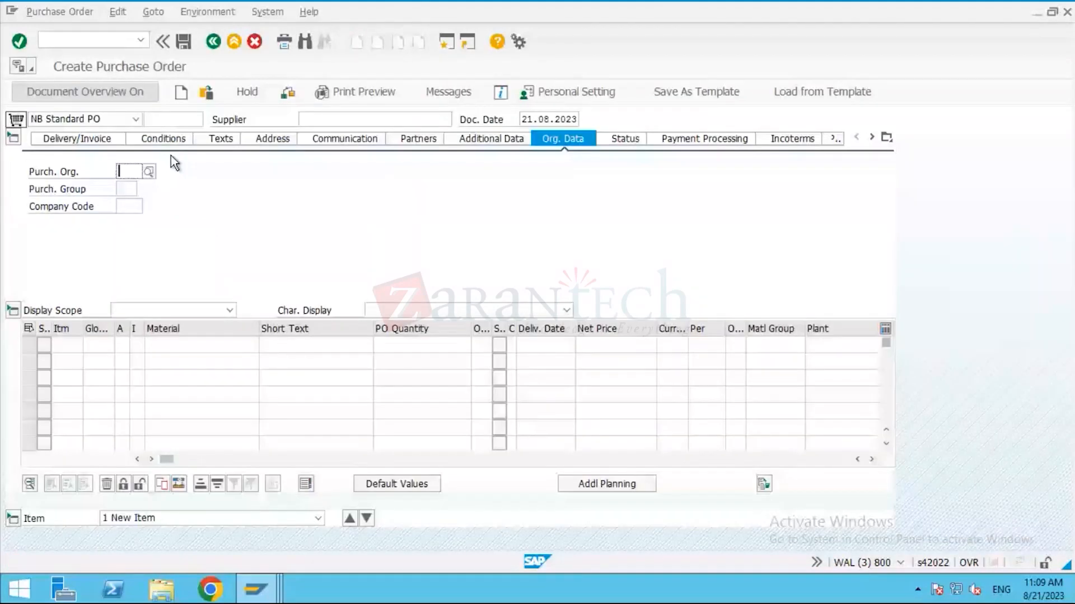
Try to open the AN-type document of purchasing organization 1710 through the lookup of purchasing documents per requirement tracking number.
key("shift+F5")
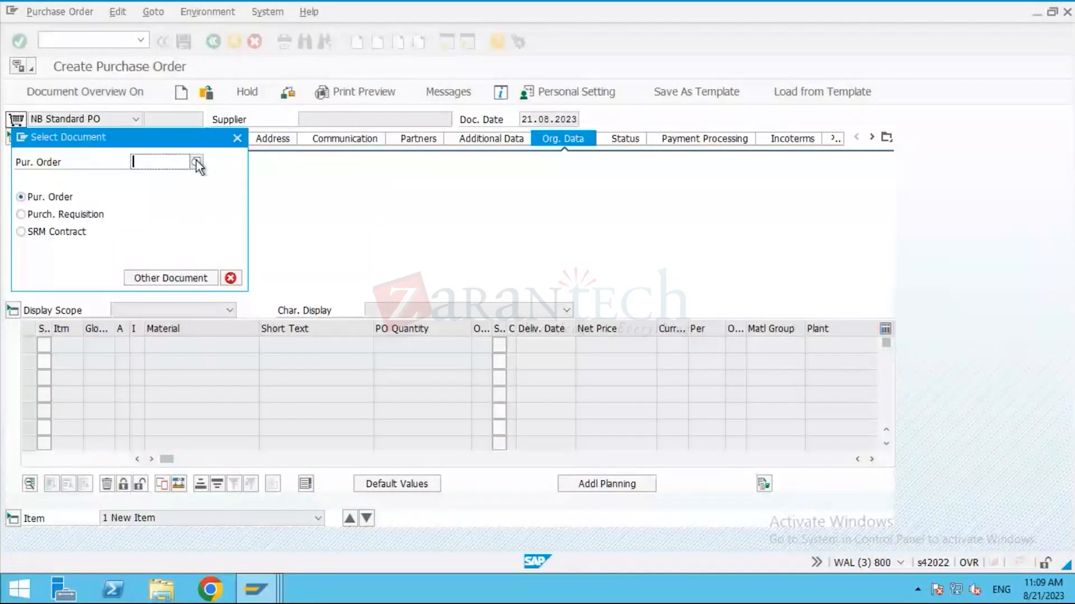
left_click(197, 163)
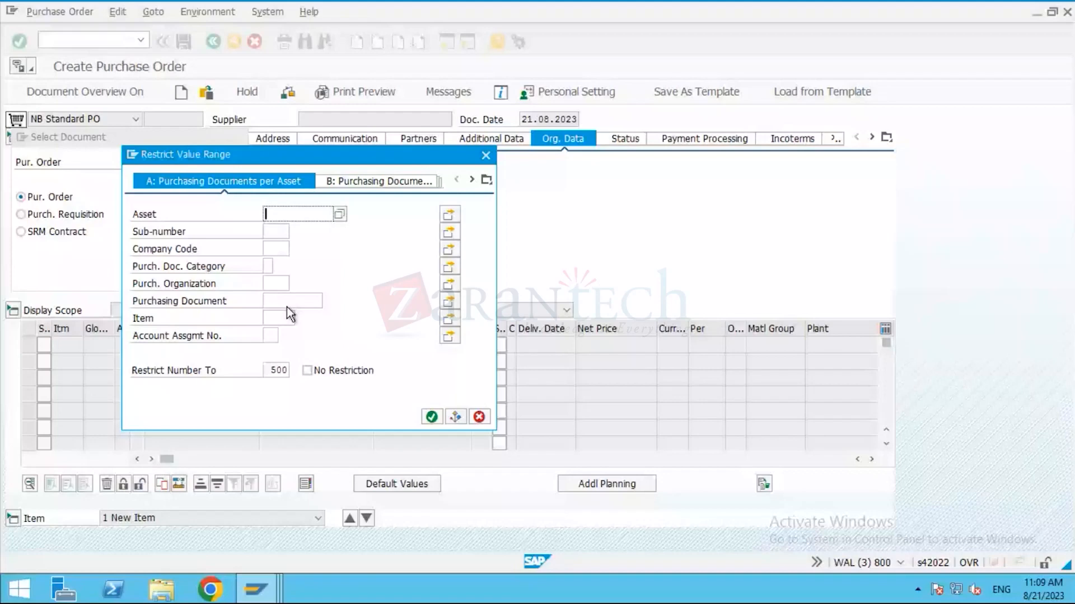
left_click(380, 181)
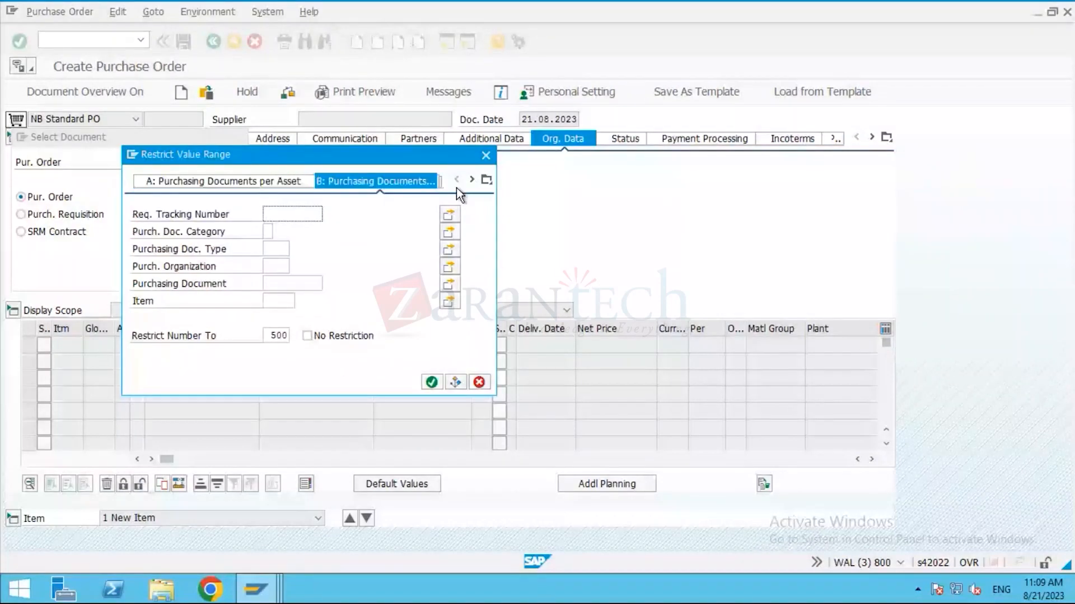
left_click(486, 180)
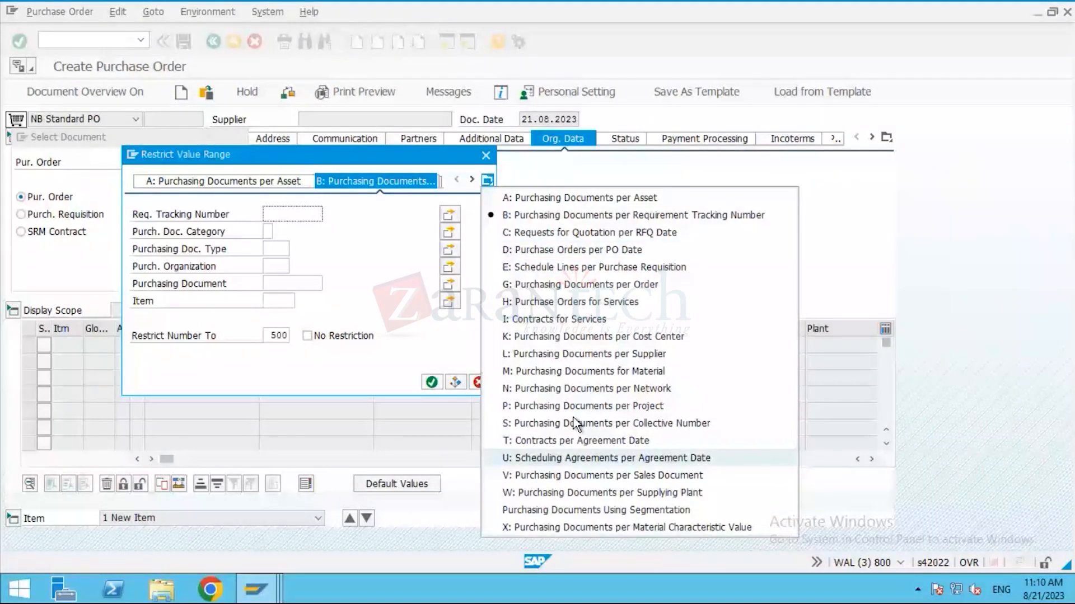
left_click(579, 197)
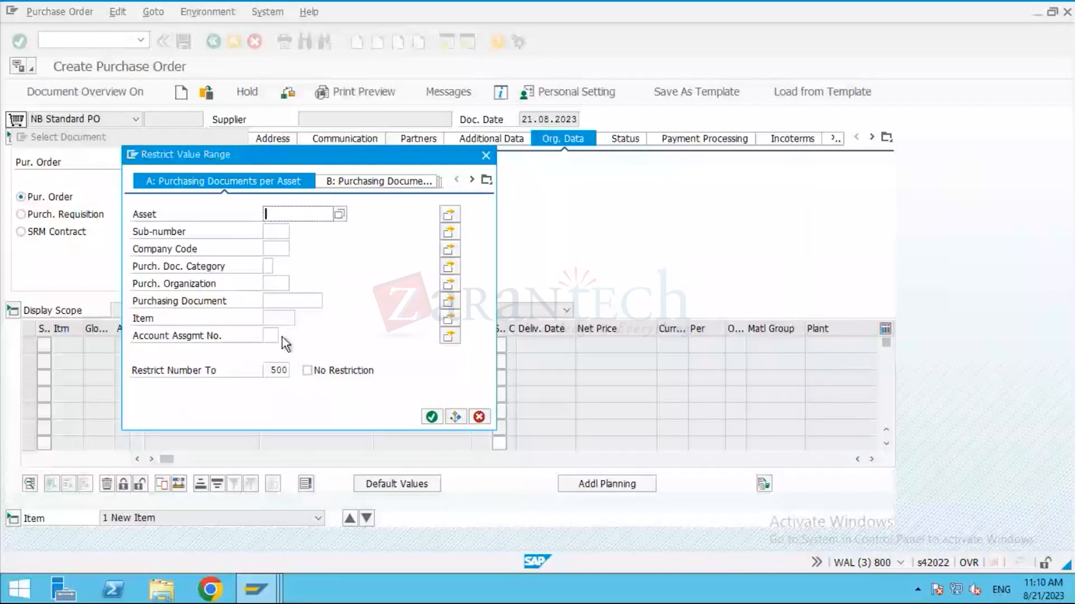
left_click(379, 181)
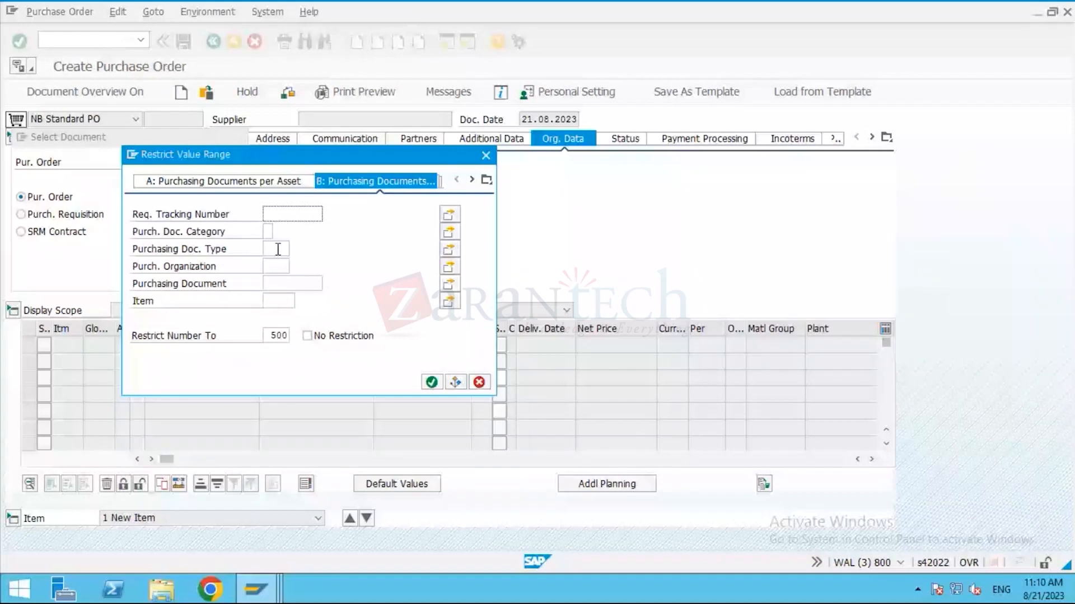
left_click(275, 267)
type("1")
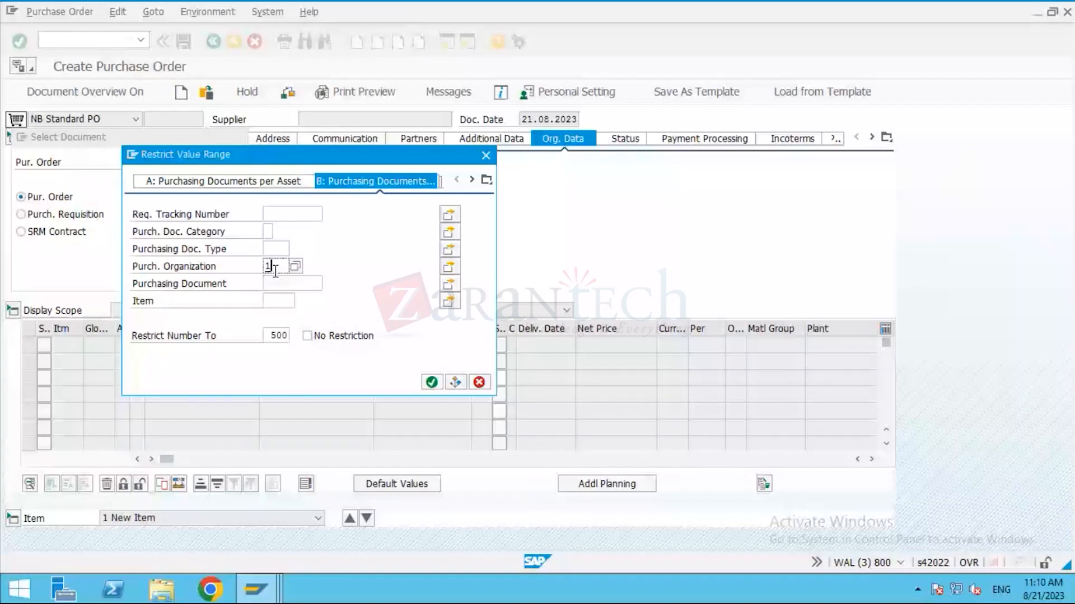
key("Return")
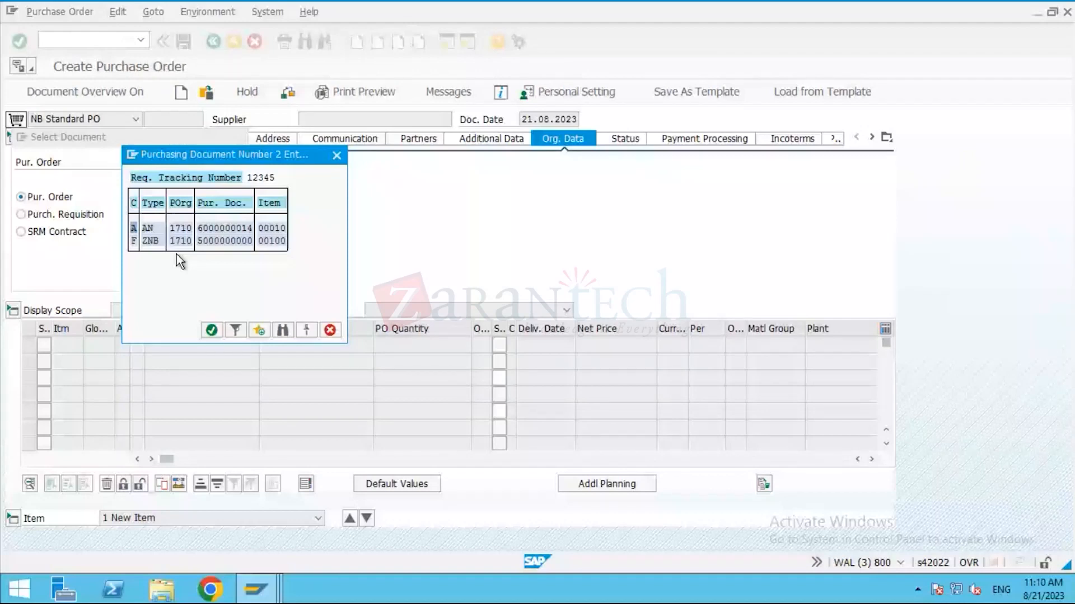
double_click(218, 228)
key("Return")
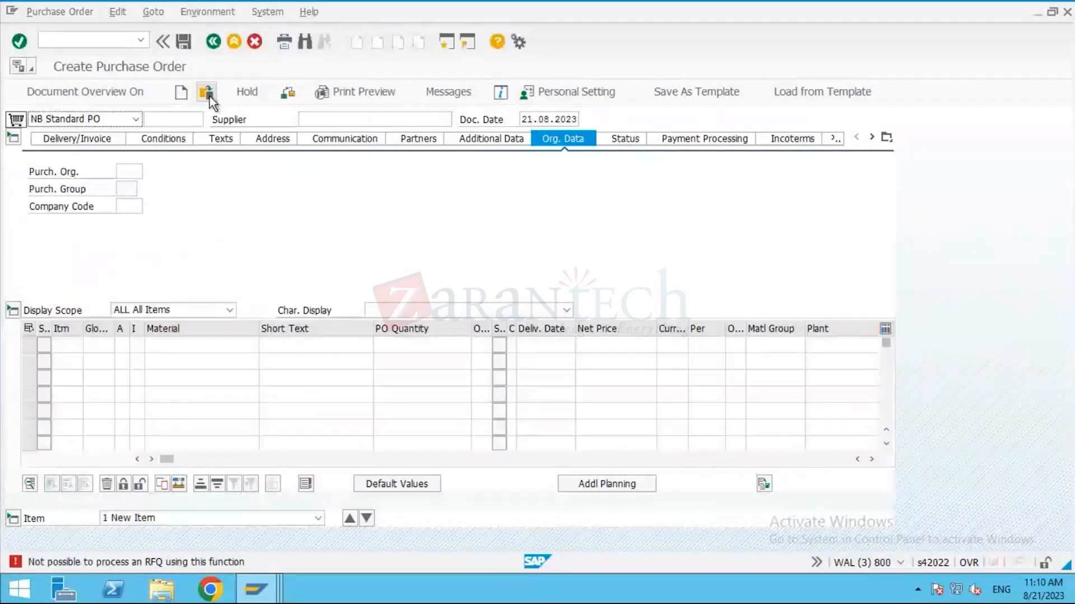
left_click(208, 95)
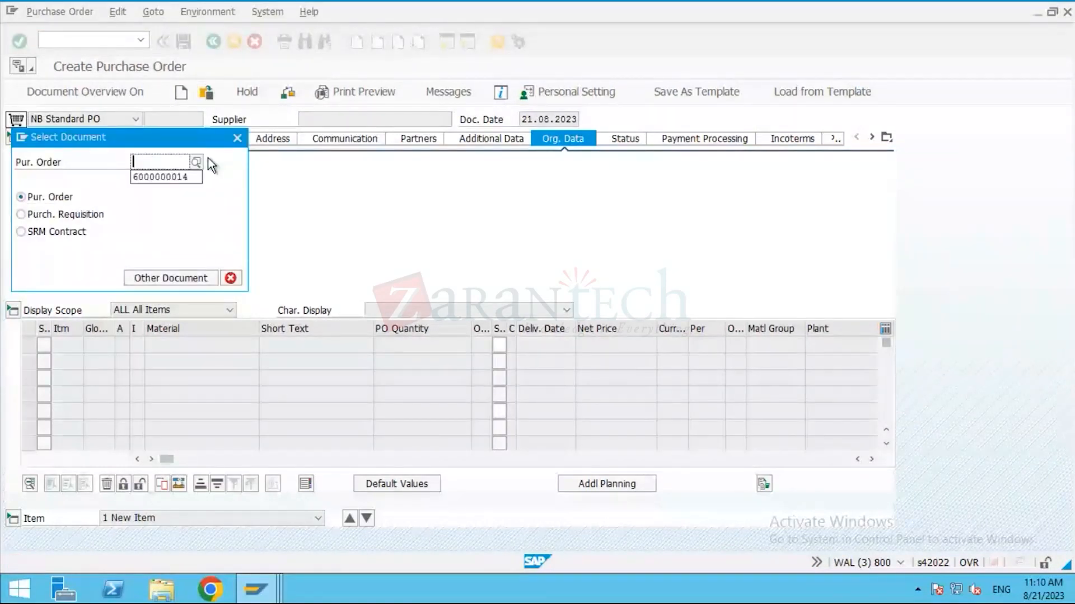
key("F4")
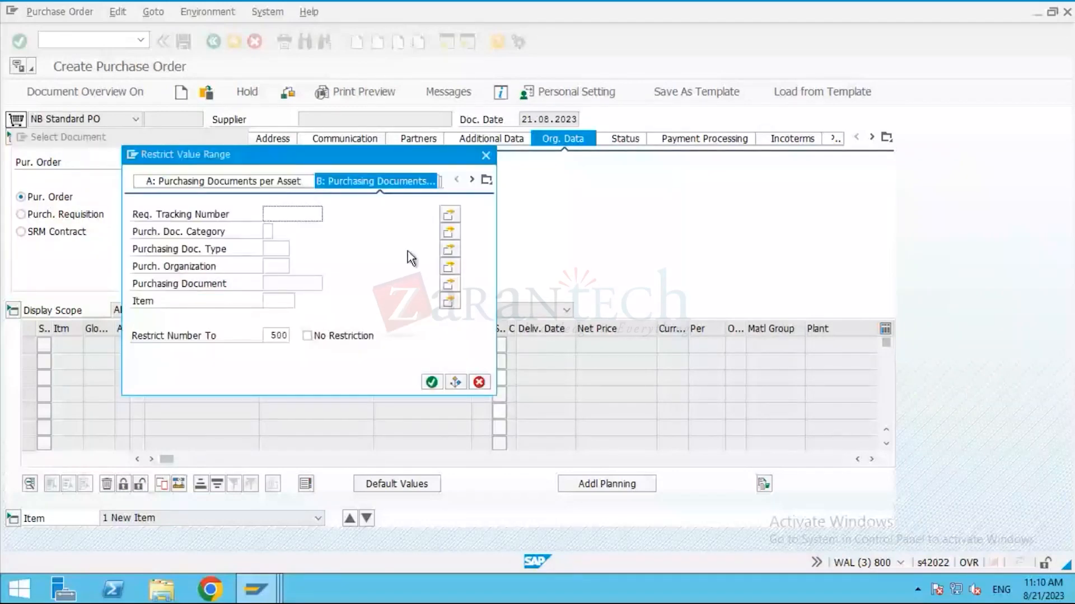
left_click(478, 381)
left_click(231, 279)
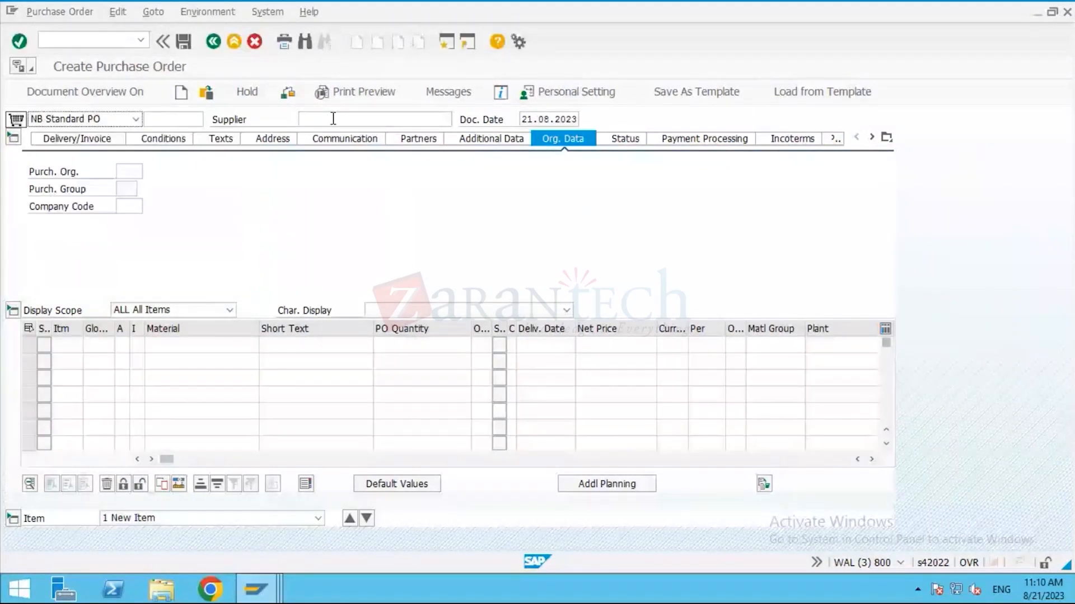
Fill in the purchase order header with supplier 9, purchasing organization 1710, purchasing group 001 and company code 1710.
left_click(333, 119)
type("1")
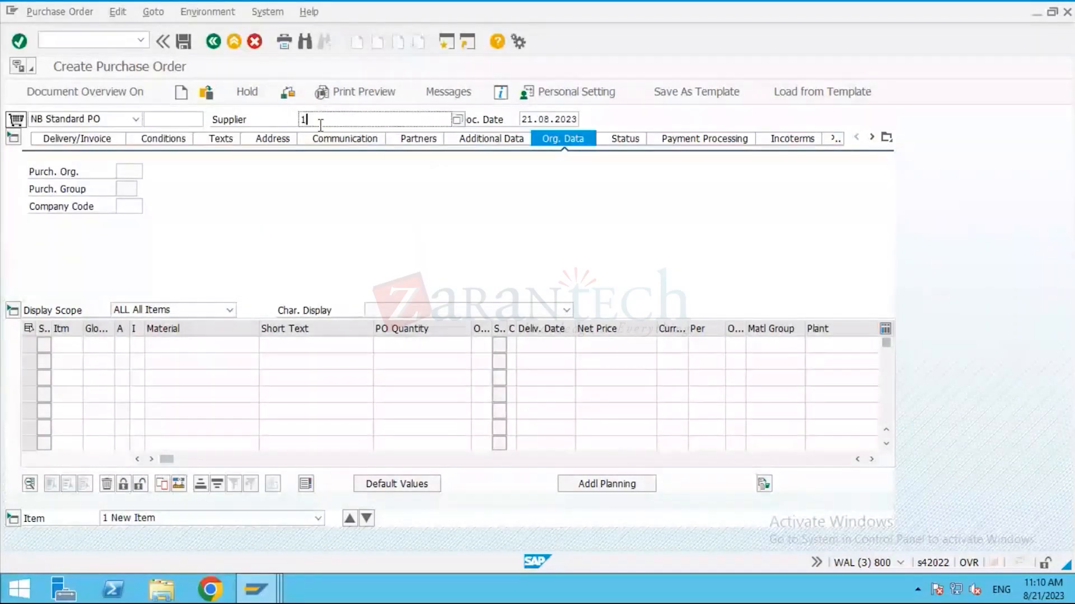
key("BackSpace")
type("9")
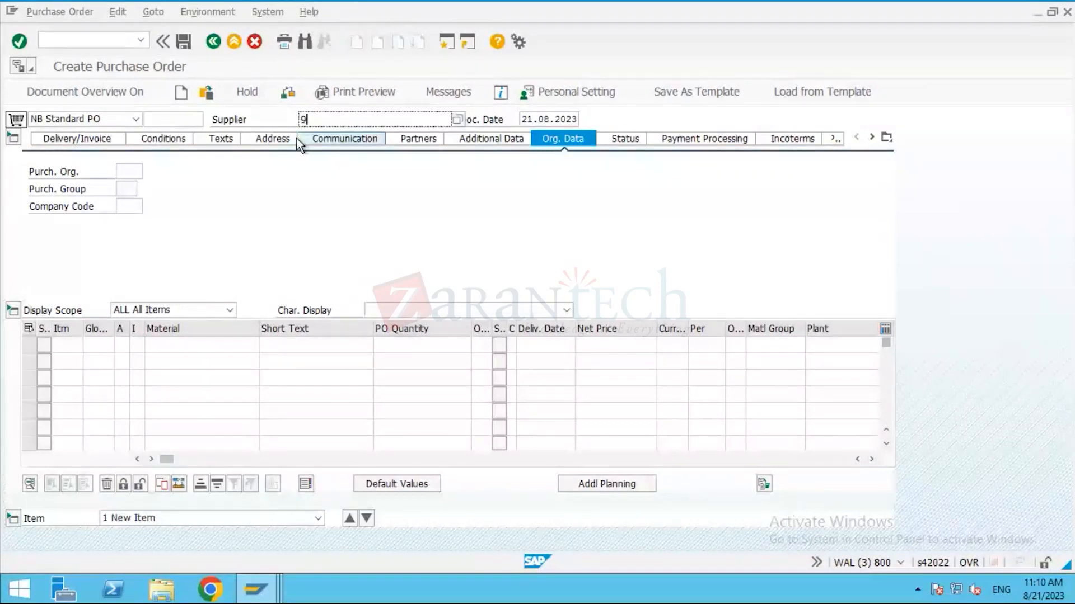
left_click(130, 172)
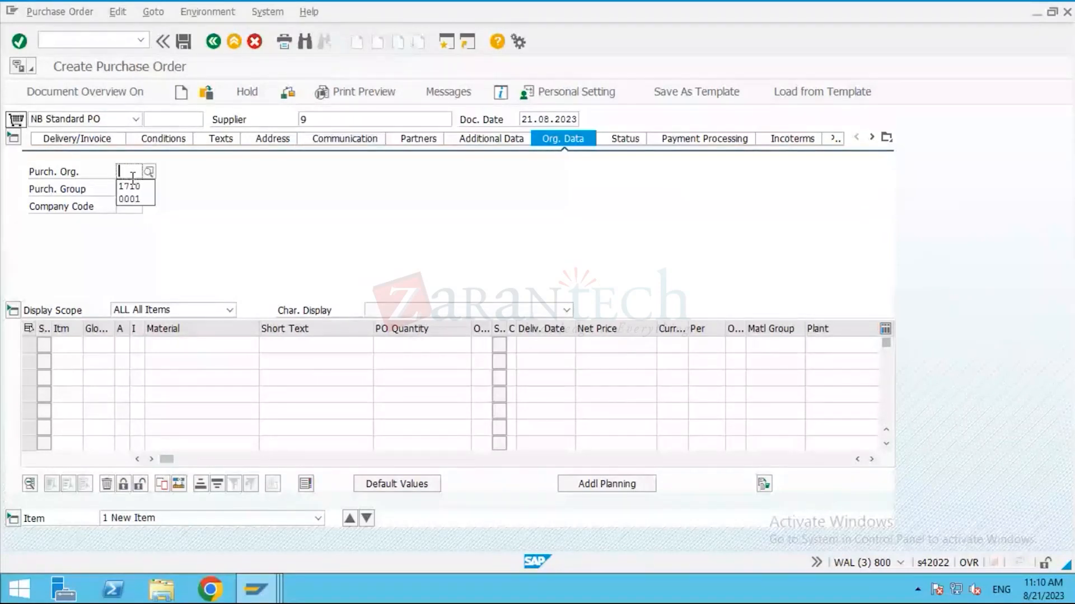
left_click(133, 186)
left_click(132, 189)
left_click(134, 205)
left_click(134, 206)
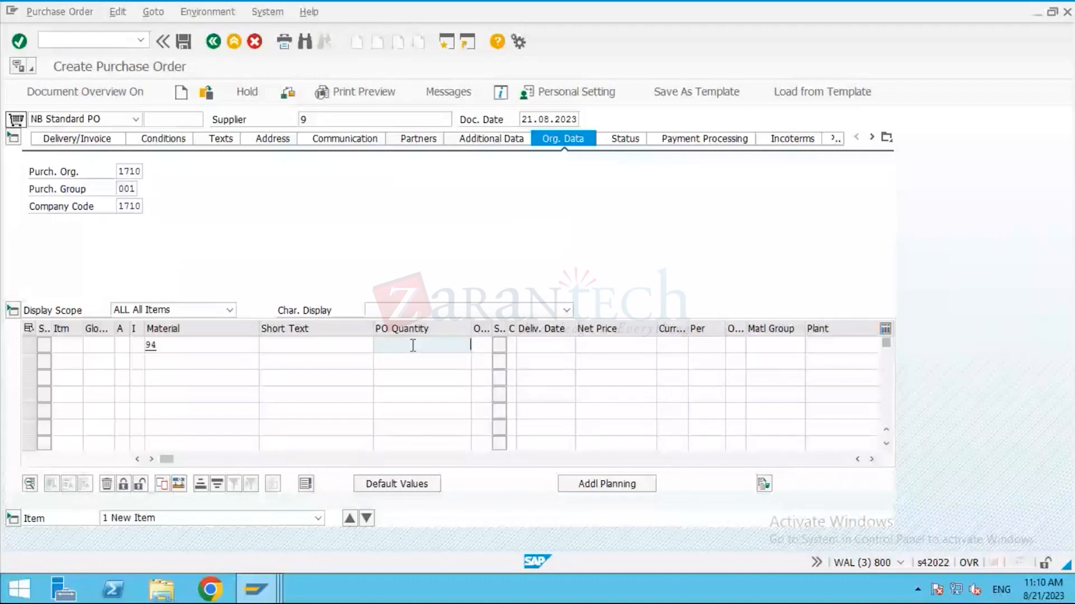
Enter an order item for material 94 with a quantity of 17, plant 1710 and the warehouse storage location.
type("25")
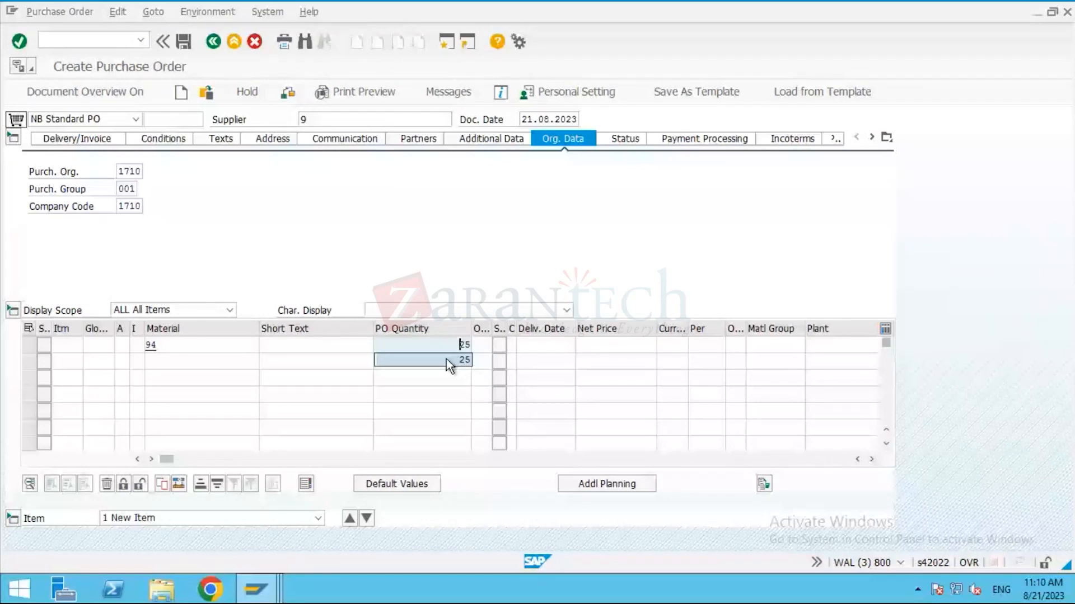
key("BackSpace")
key("BackSpace")
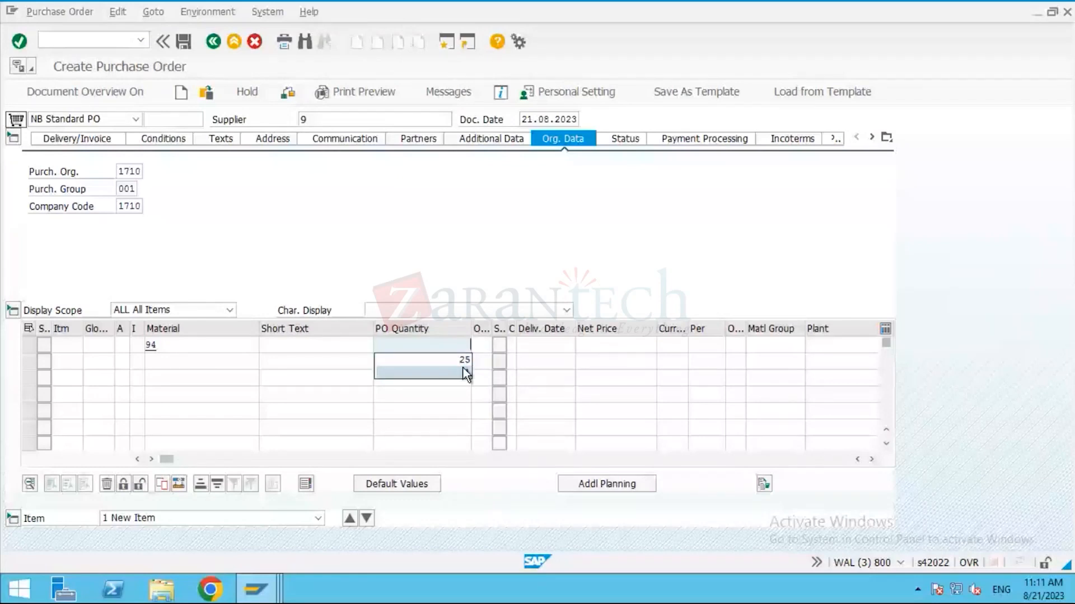
type("17")
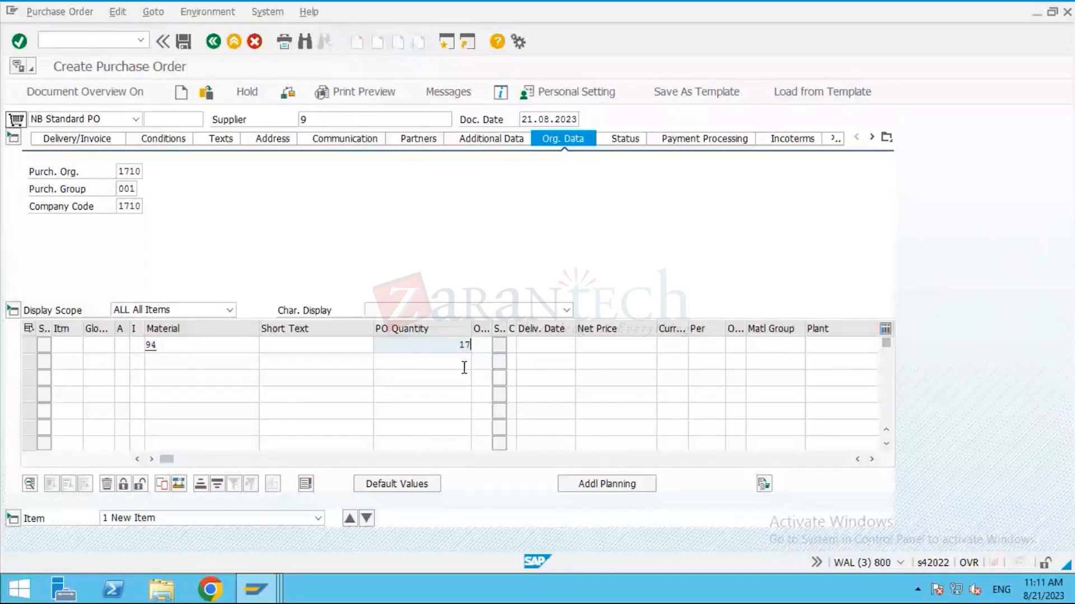
left_click(837, 345)
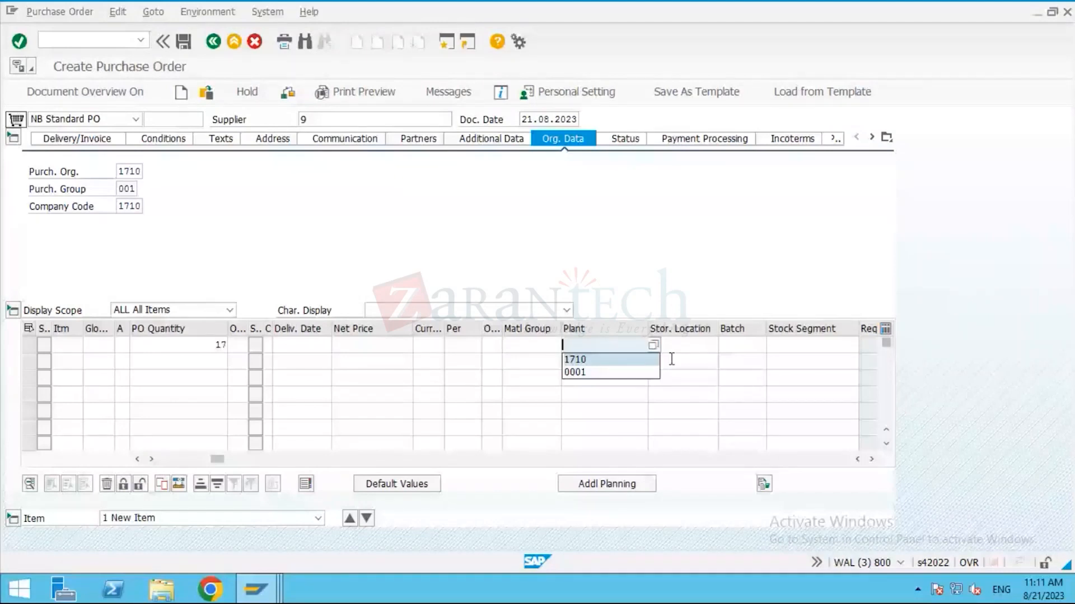
key("Return")
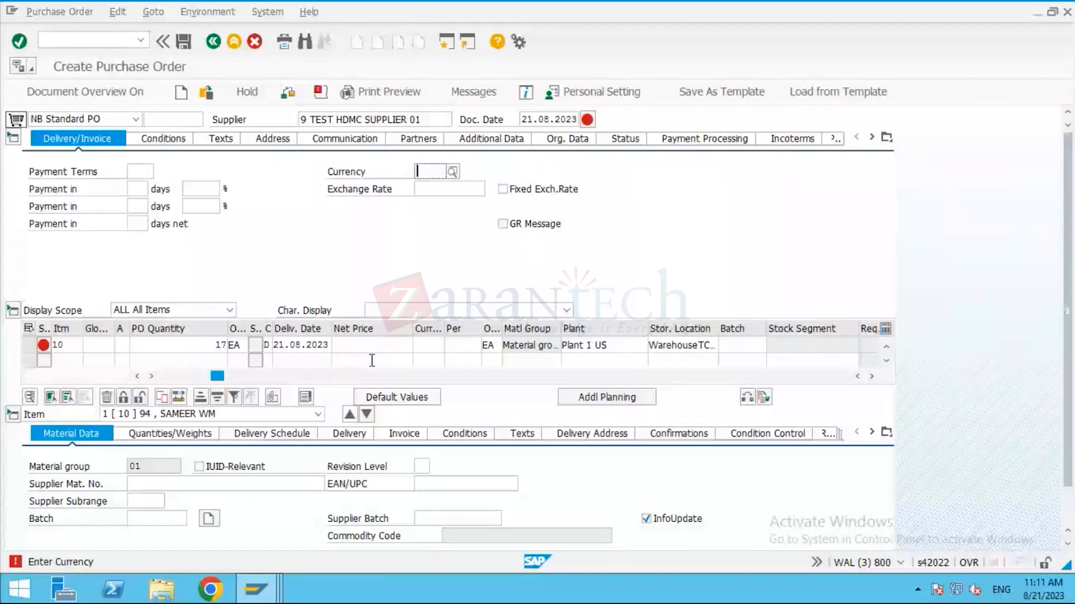
Set the purchase order currency to EUR, accept the warning and save the order.
type("EUR")
key("Return")
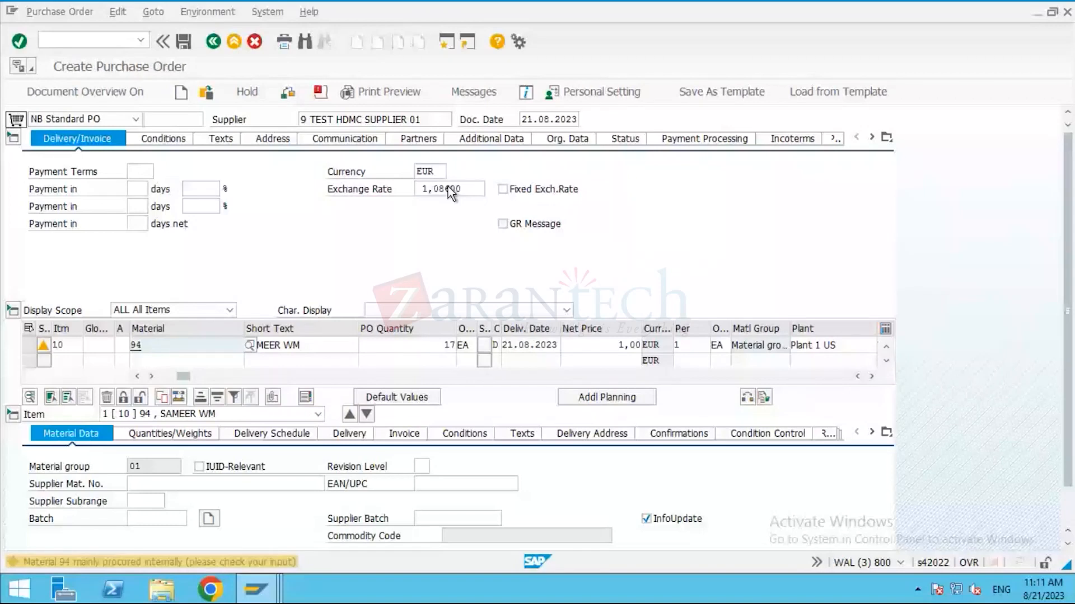
key("Return")
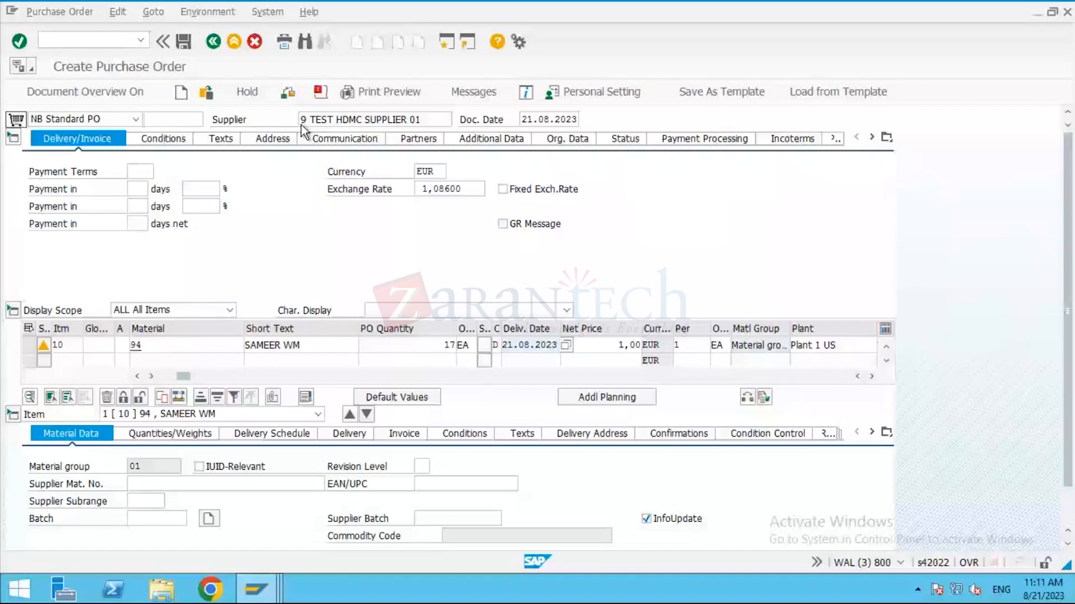
left_click(184, 41)
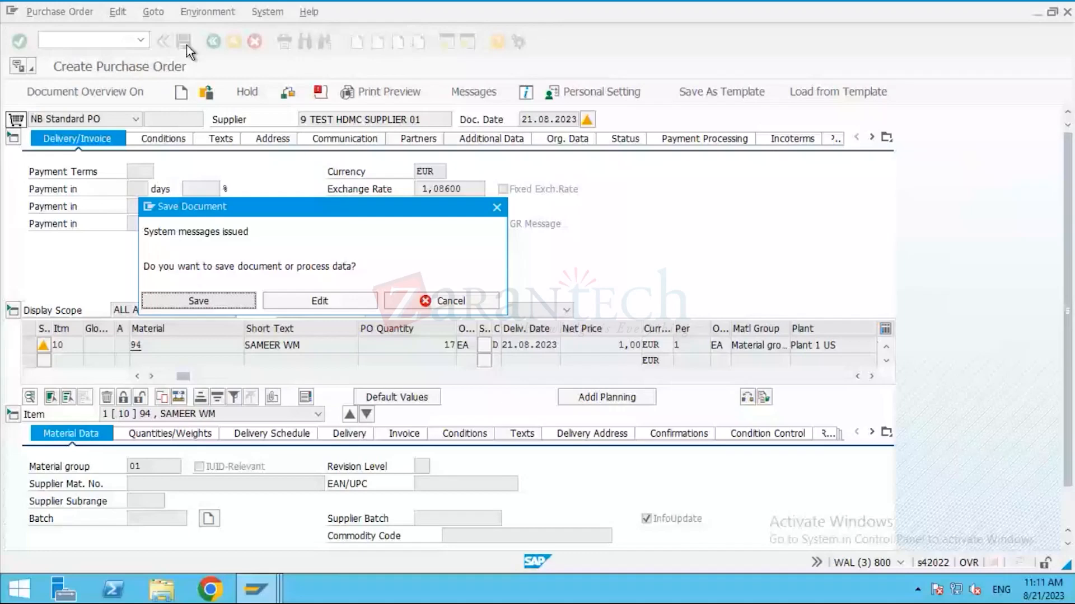
key("Return")
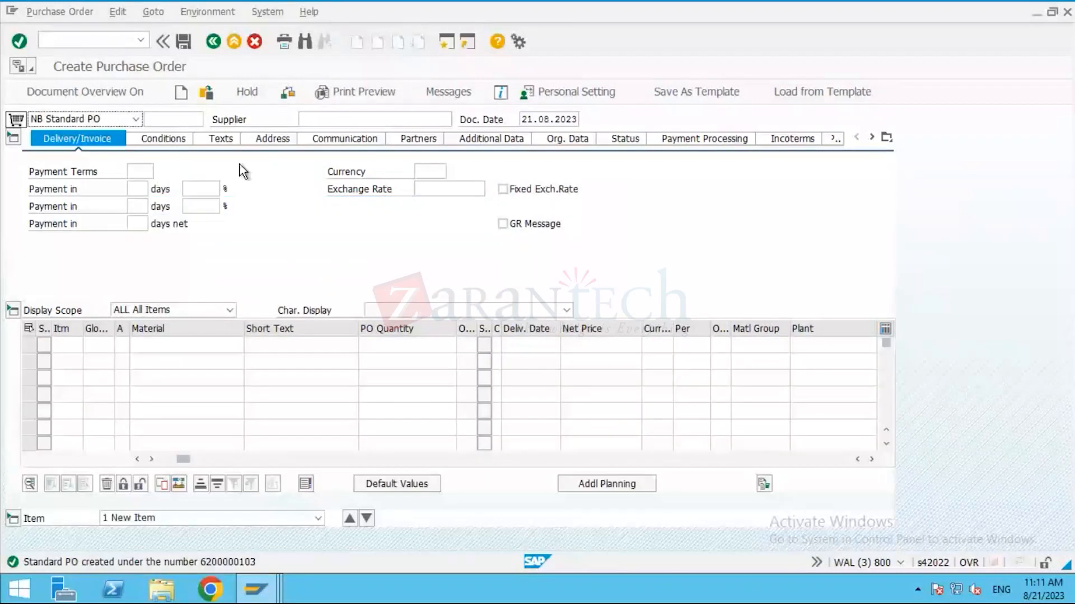
Display the saved purchase order, load it into a movement type 101 goods receipt and show the item's LE-WM data.
left_click(207, 99)
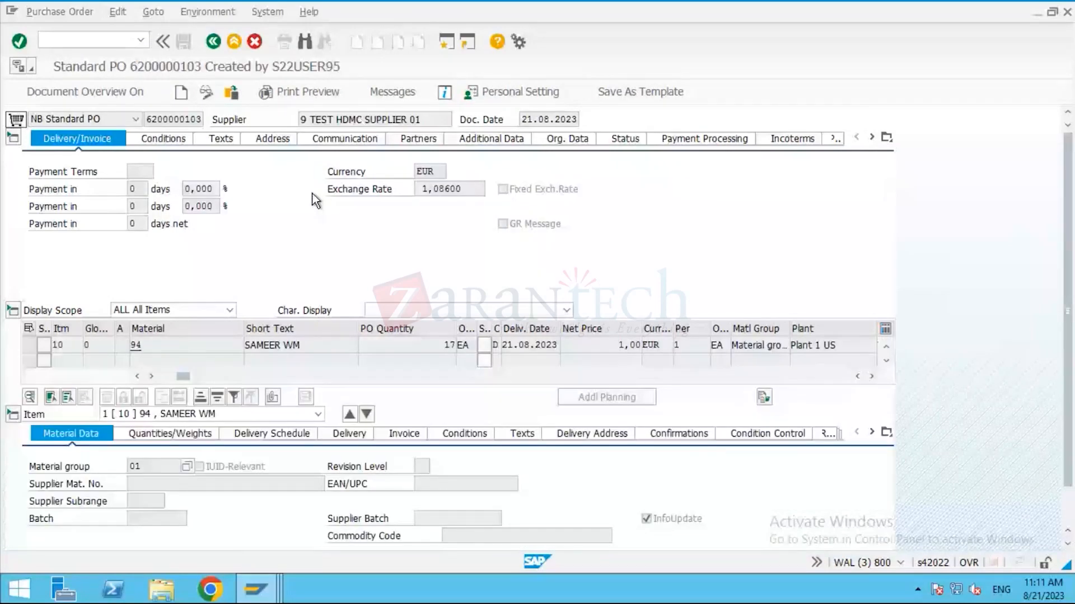
left_click(99, 45)
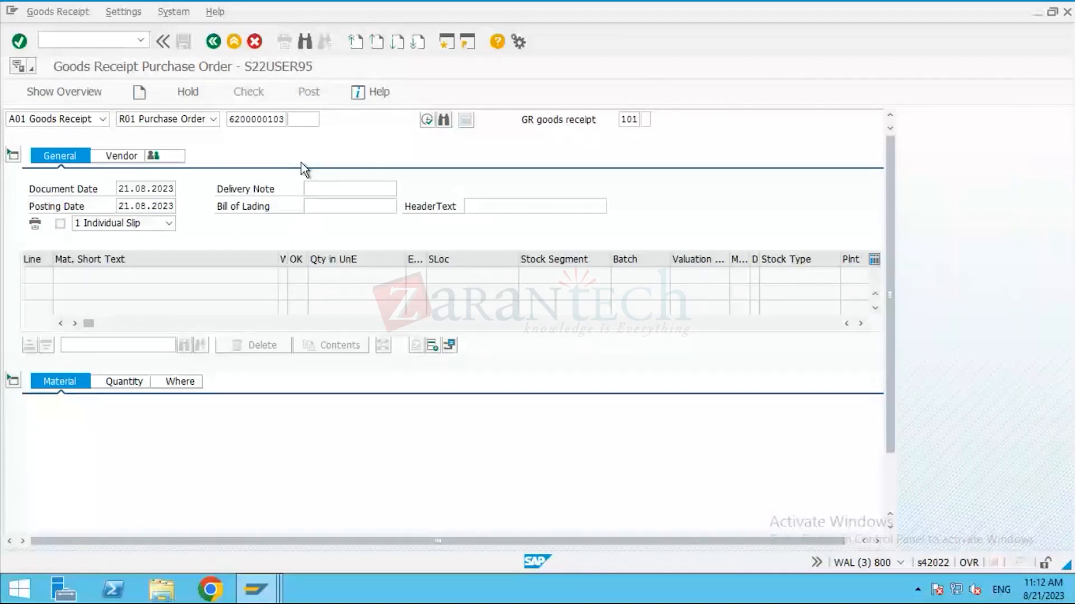
key("Return")
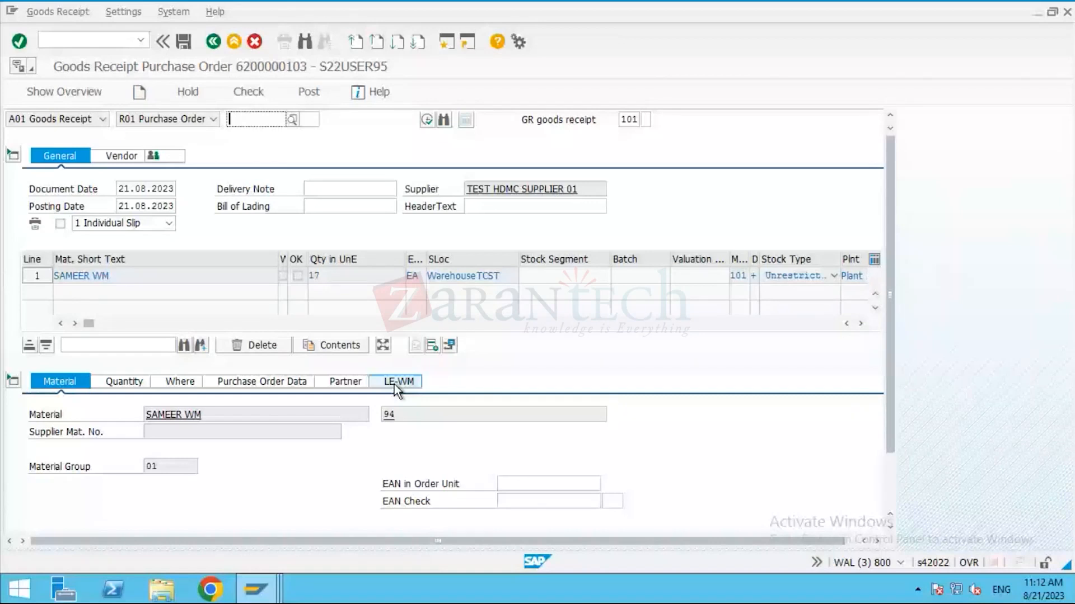
left_click(394, 384)
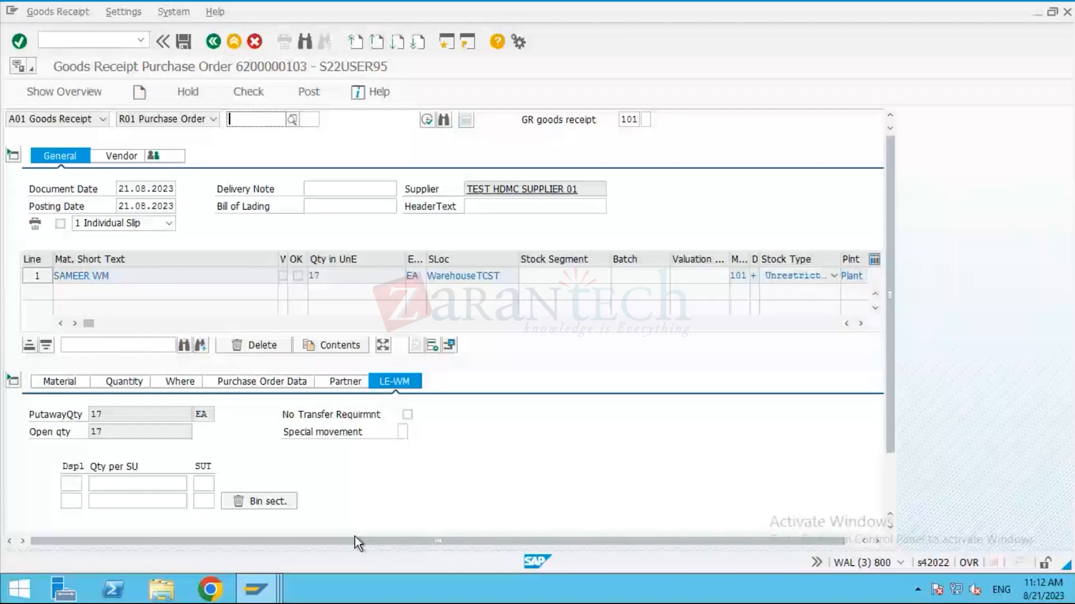
Inspect the transfer requirement and immediate TO creation indicators of the first movement type 101 entry, widening their columns to read the headings.
key("alt+Tab")
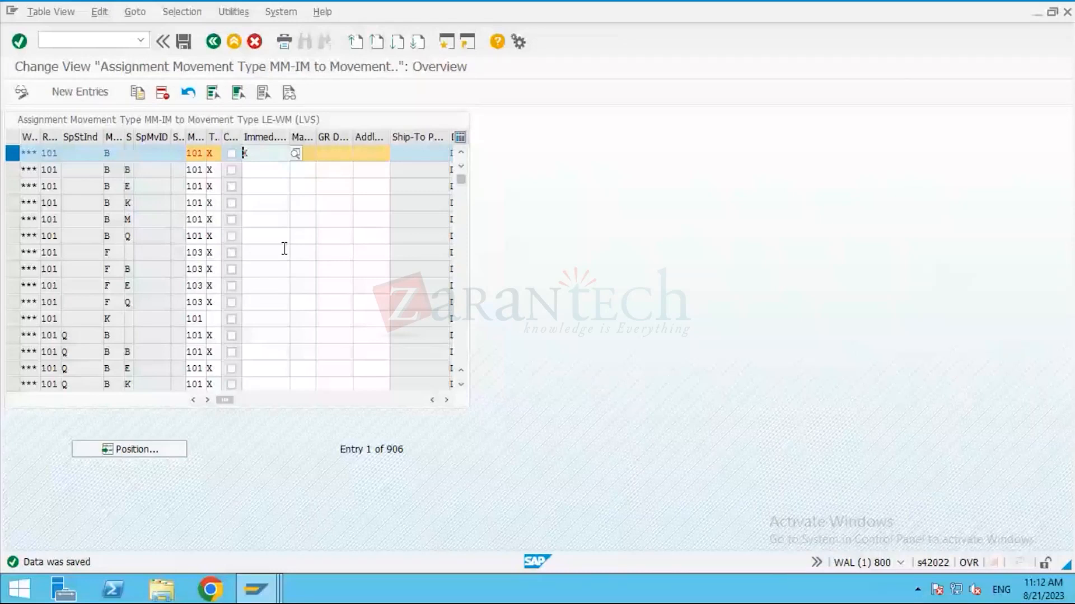
double_click(222, 137)
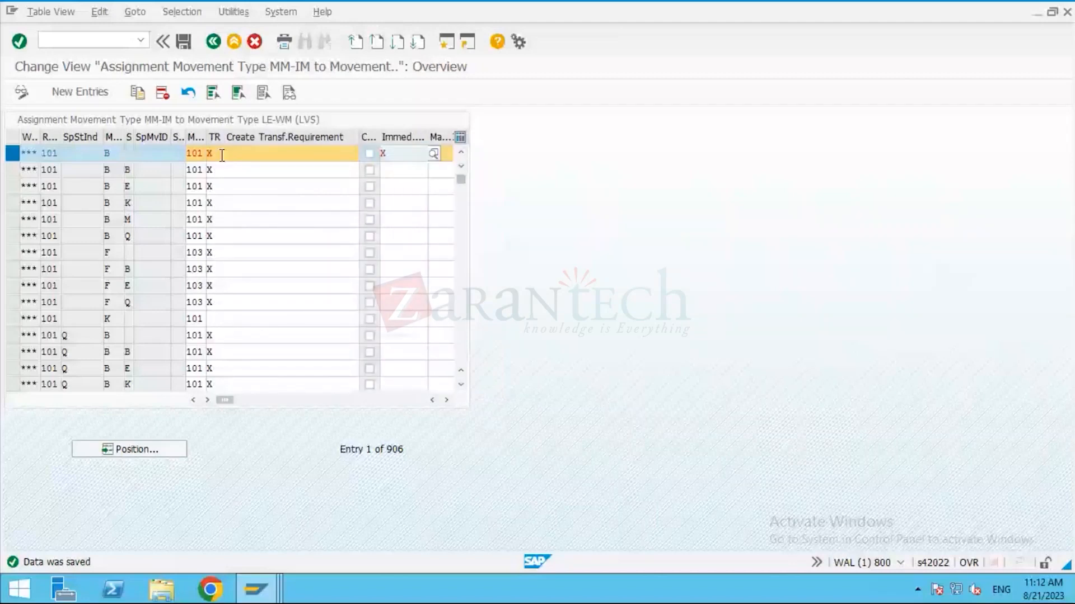
left_click(210, 155)
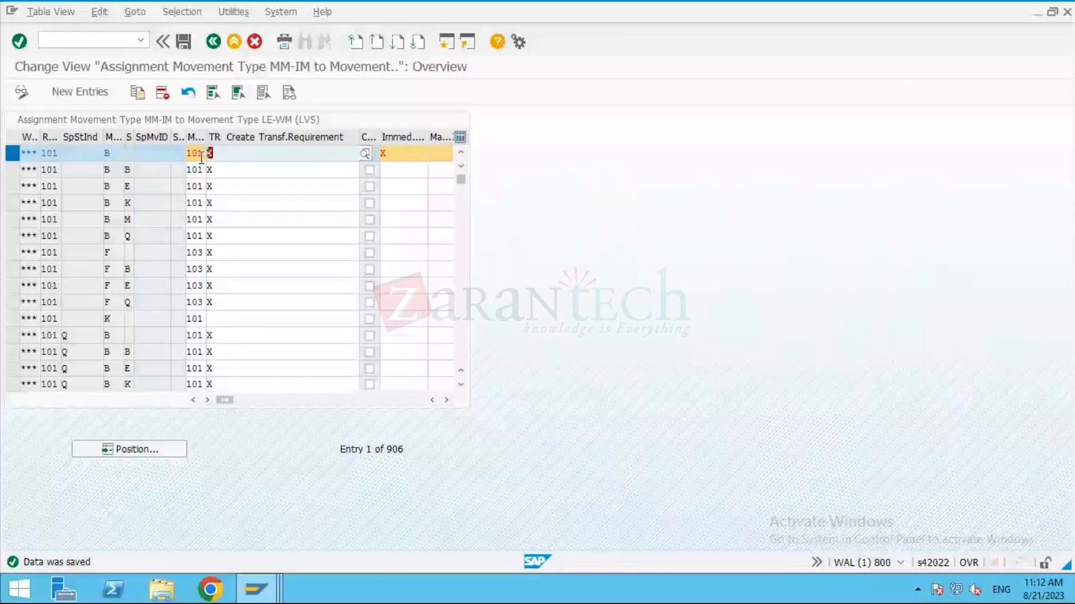
left_click_drag(358, 138, 232, 138)
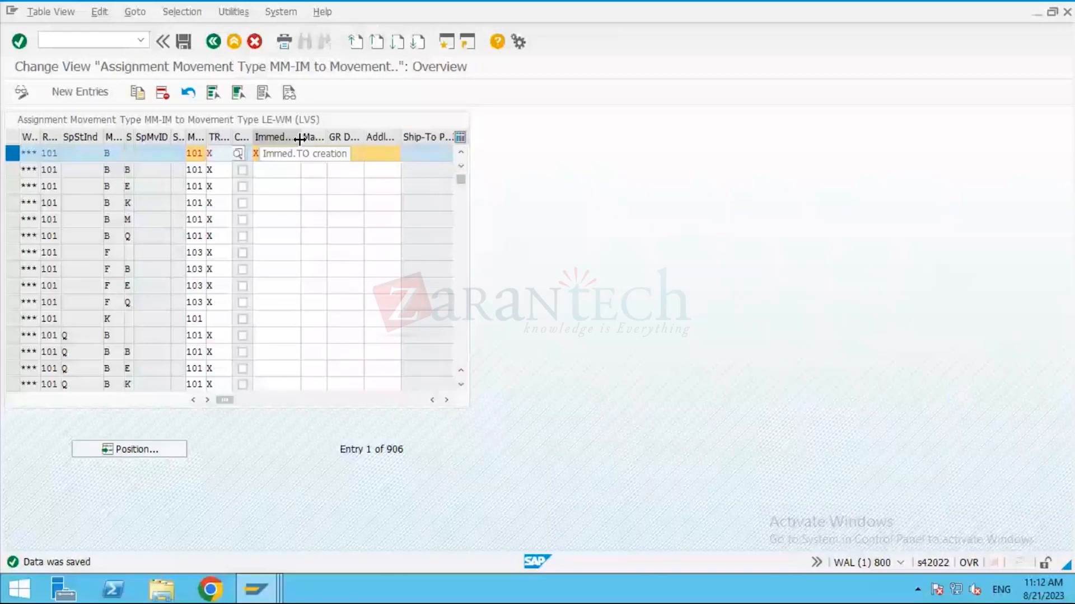
left_click_drag(300, 140, 449, 139)
left_click_drag(261, 154, 249, 153)
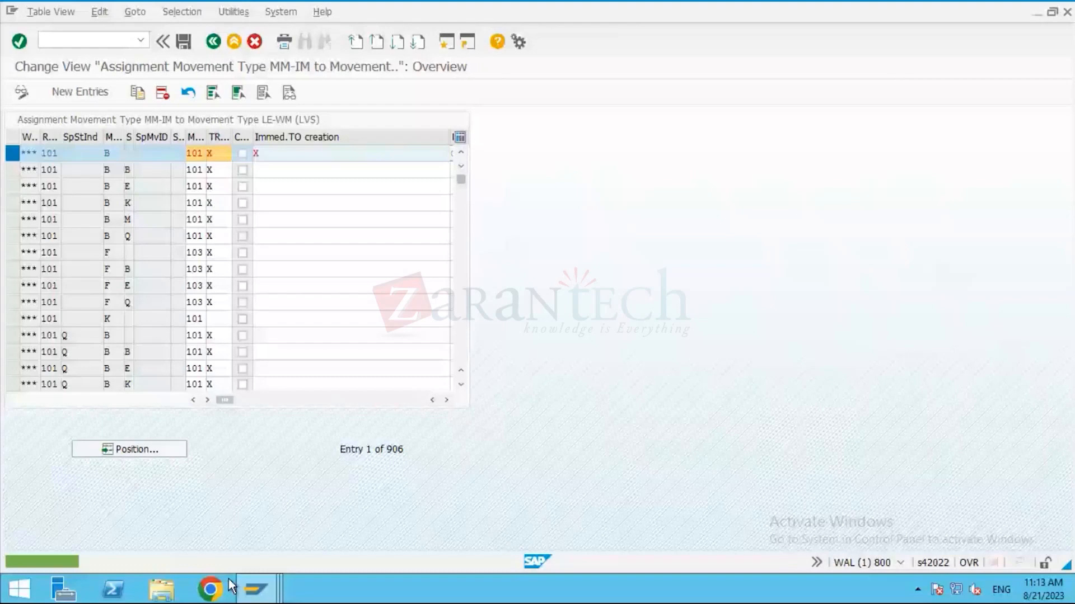
Return to the goods receipt session, mark the item as OK, and check and post the receipt.
left_click(256, 589)
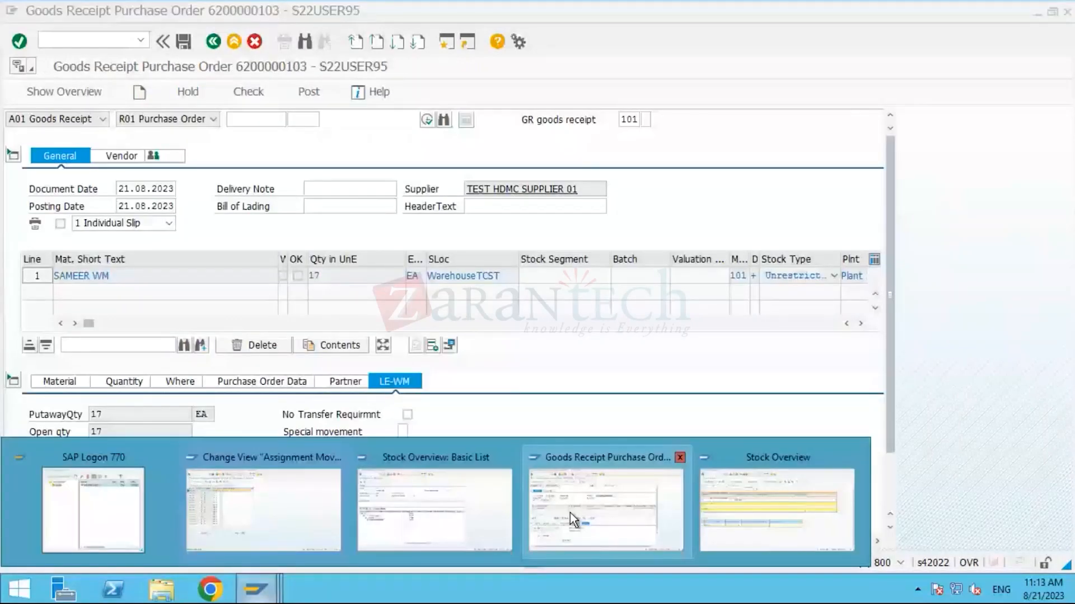
left_click(570, 513)
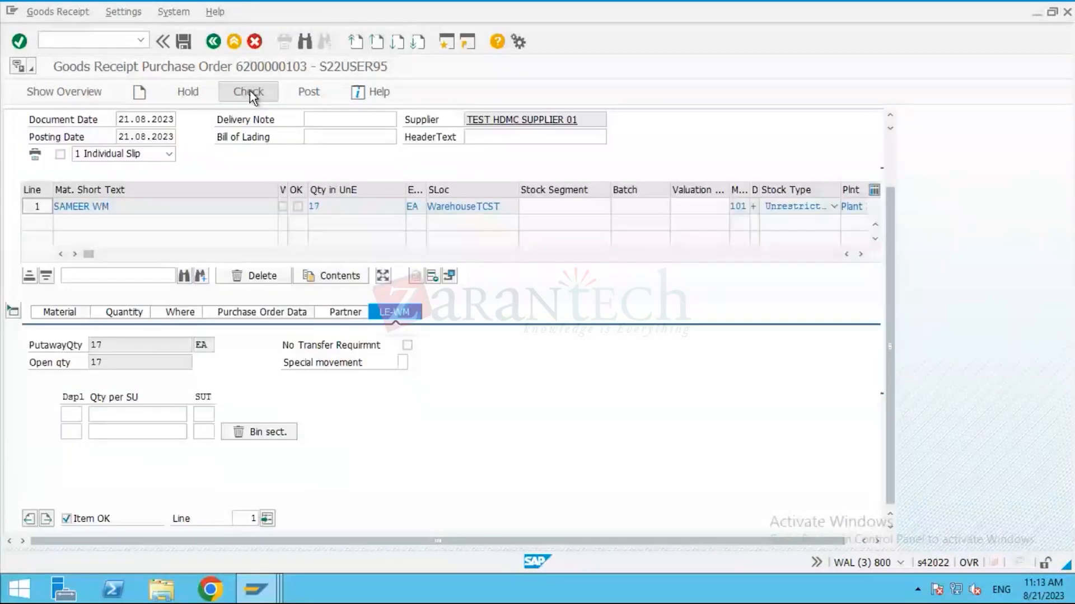
left_click(249, 92)
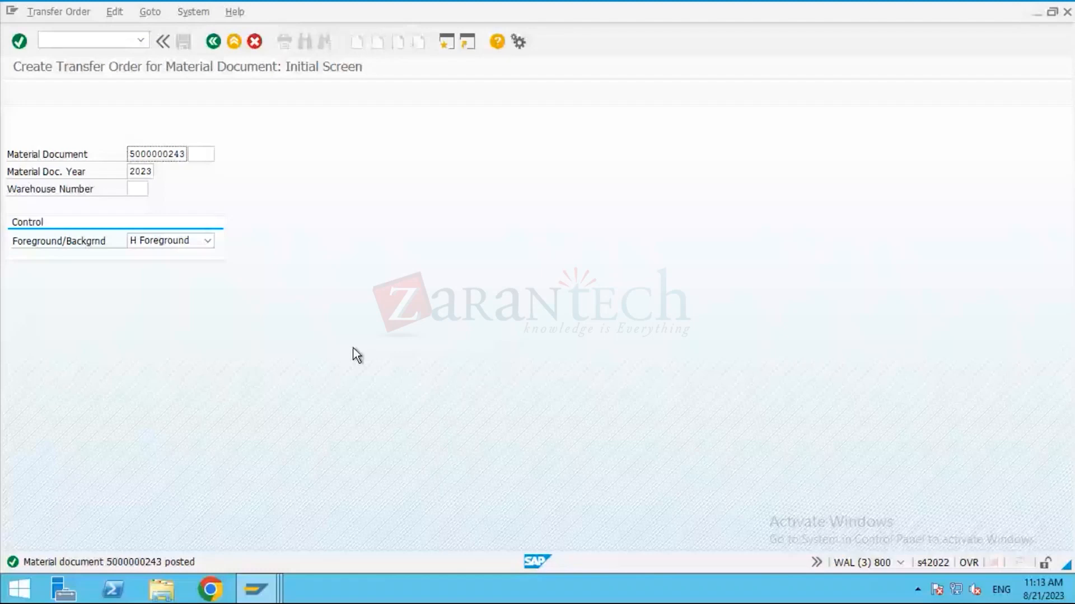
Review the possible values of the Immed.TO creation indicator for the first movement type 101 entry.
key("alt+Tab")
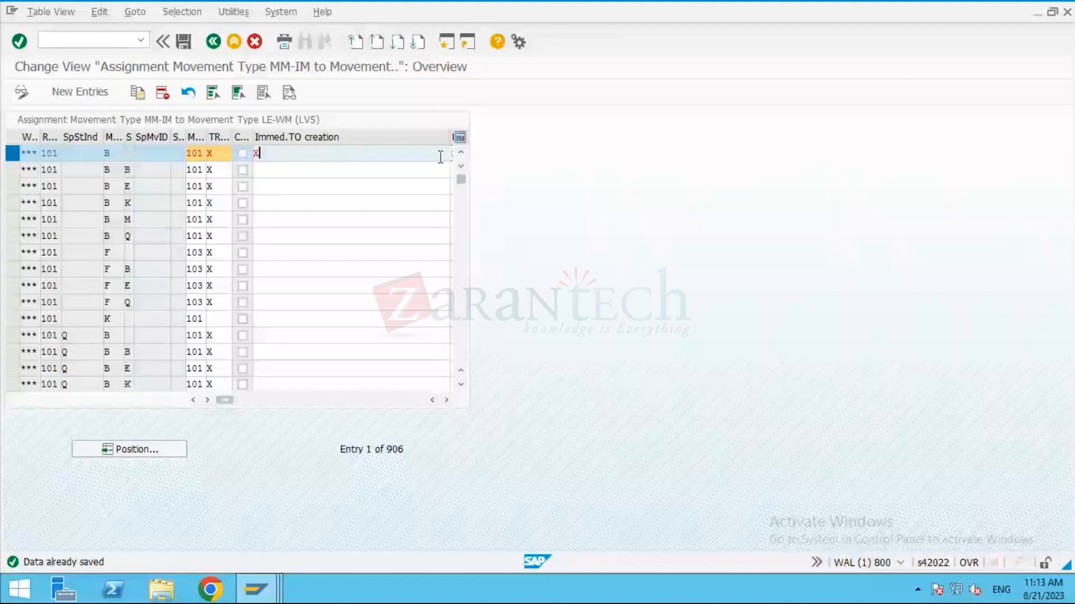
key("F4")
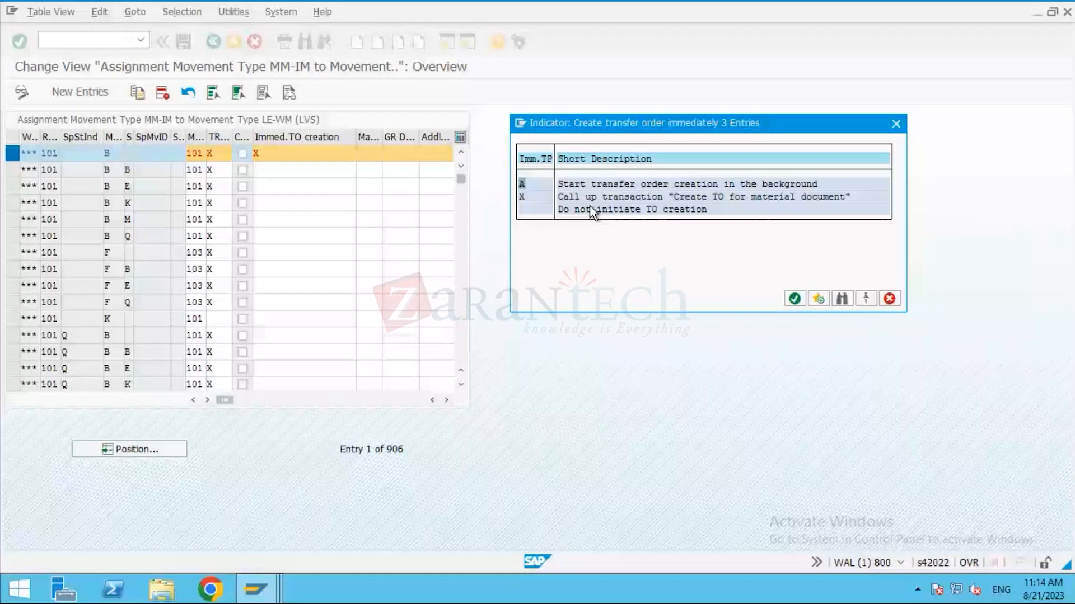
left_click_drag(558, 196, 679, 200)
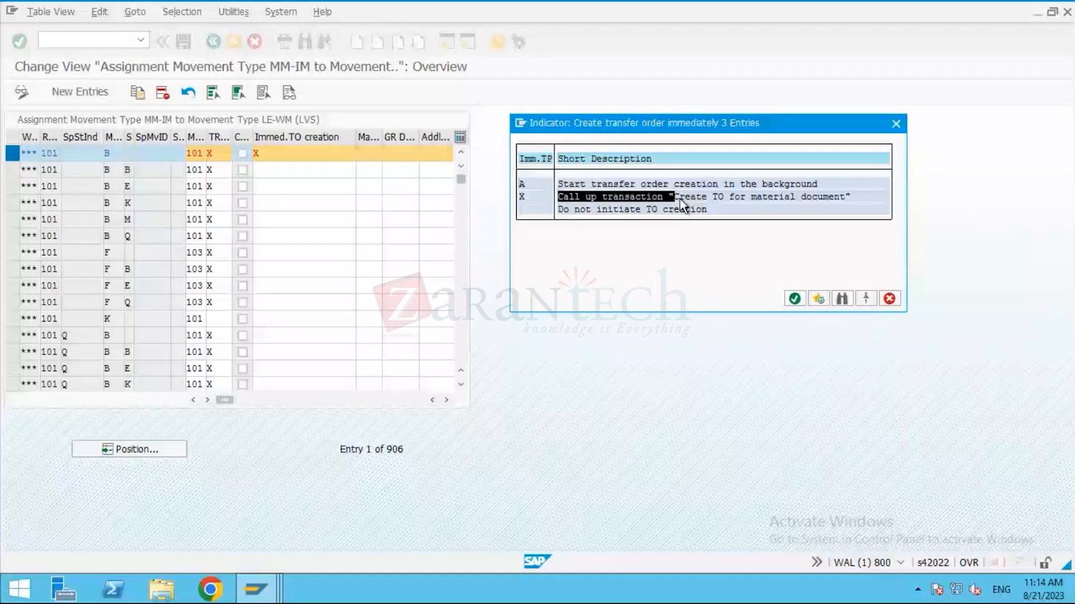
left_click(566, 191)
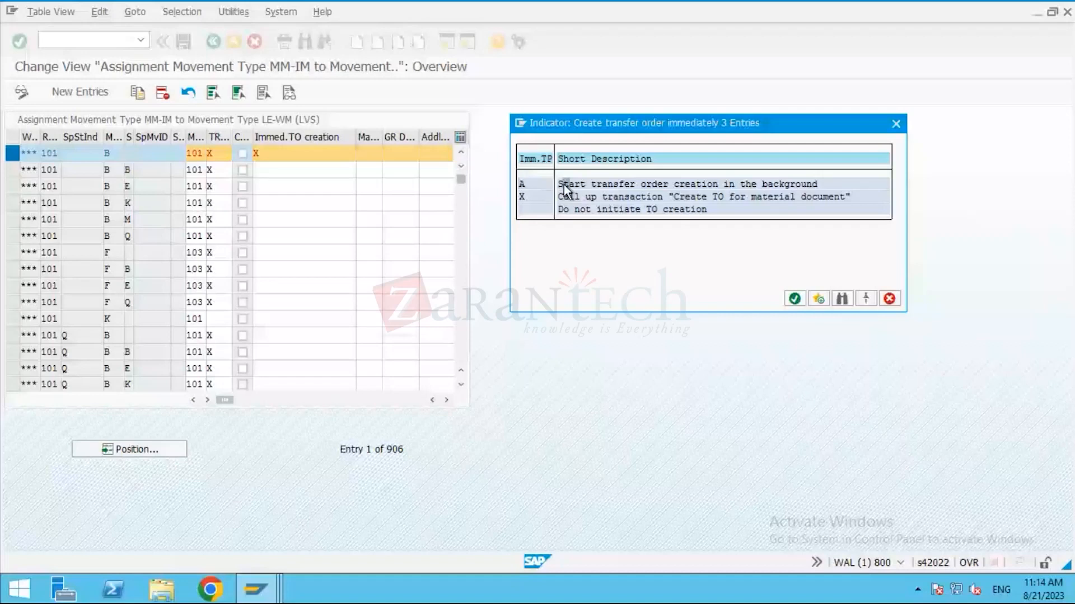
left_click(888, 299)
Switch to the Create Transfer Order session and open the transfer requirement overview for the posted material document in foreground mode.
left_click(270, 598)
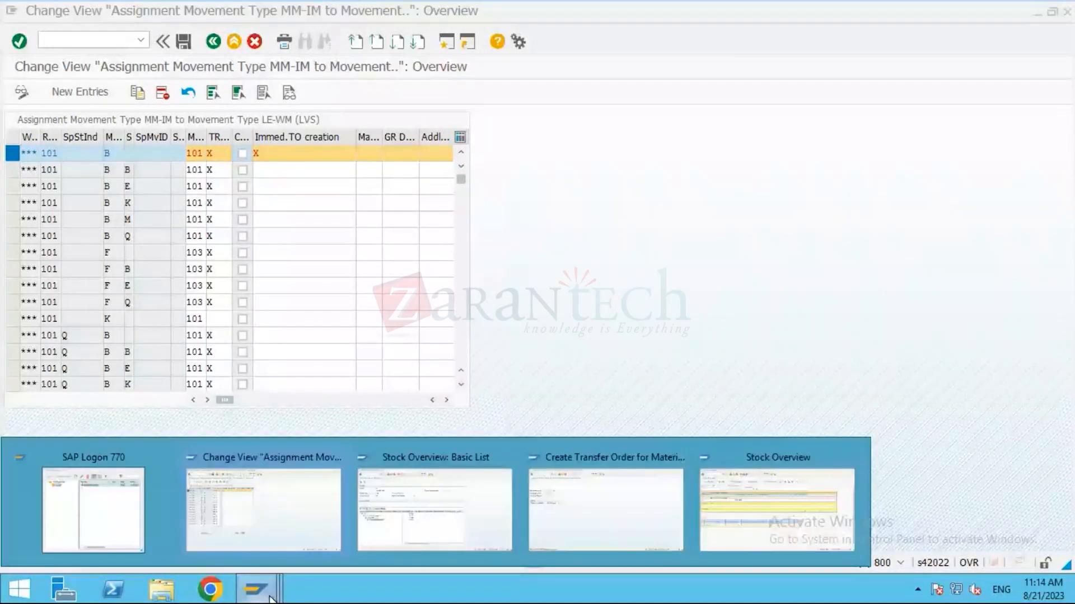
left_click(606, 507)
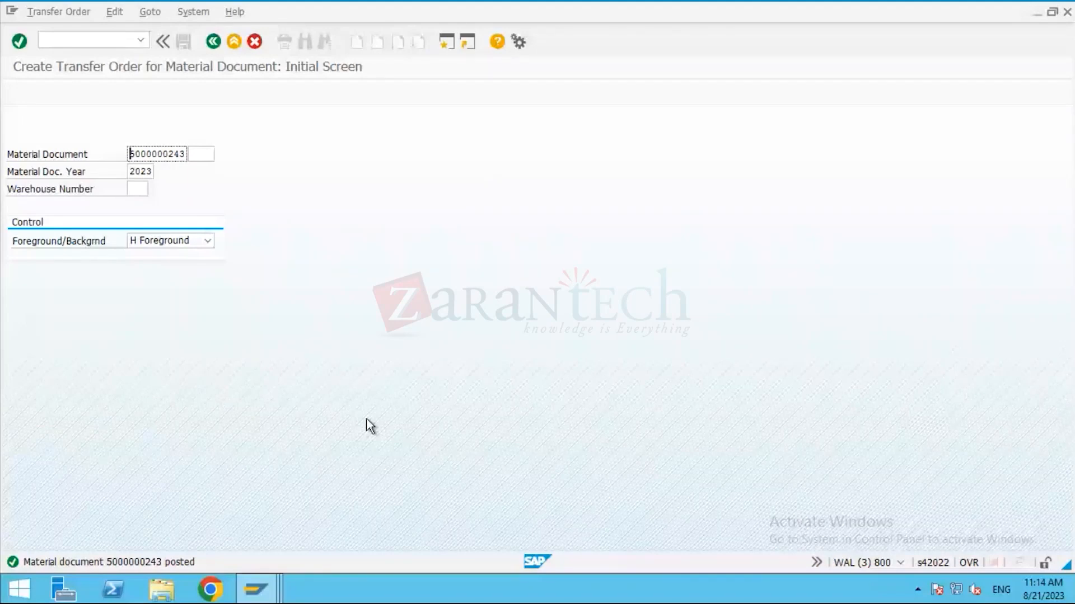
key("Return")
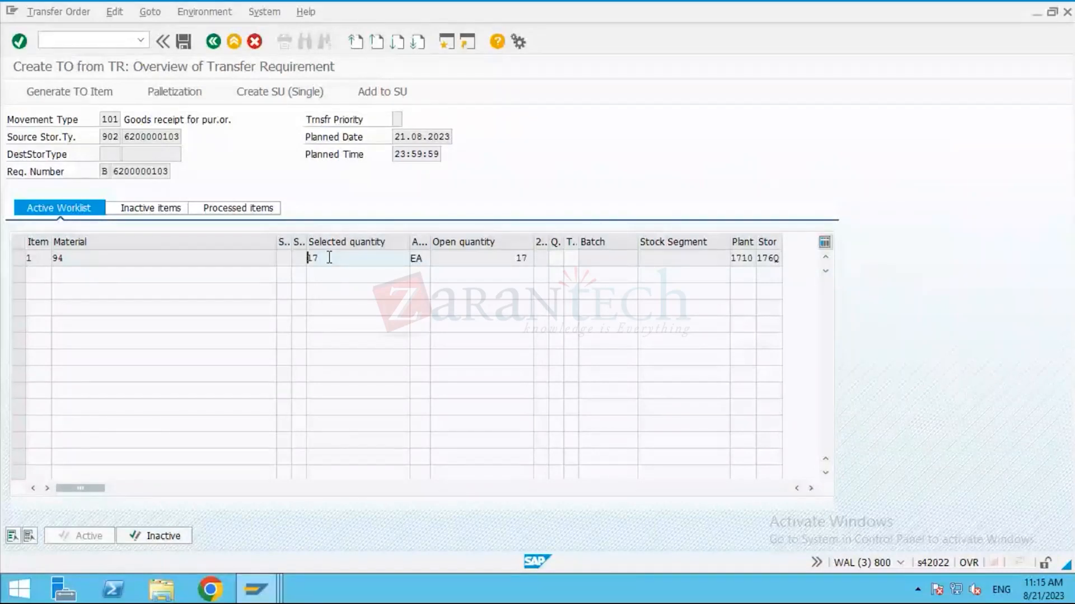
Examine the selected quantity of the material 94 item and the destination storage type of the transfer requirement.
left_click_drag(329, 257, 299, 256)
left_click(319, 259)
left_click_drag(318, 259, 300, 258)
left_click(300, 258)
left_click(138, 157)
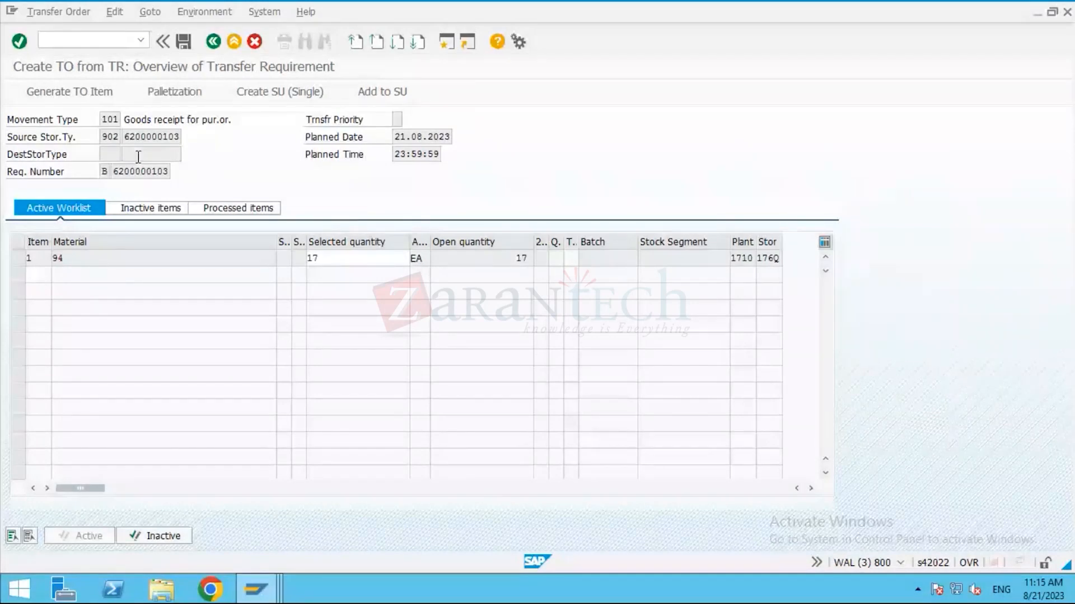
left_click(138, 156)
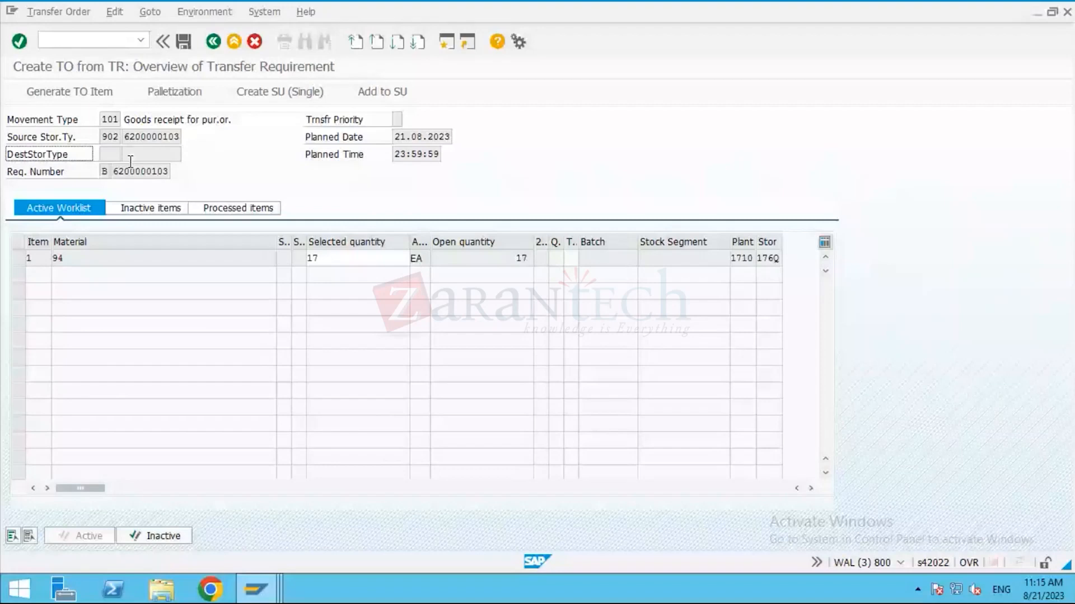
double_click(79, 153)
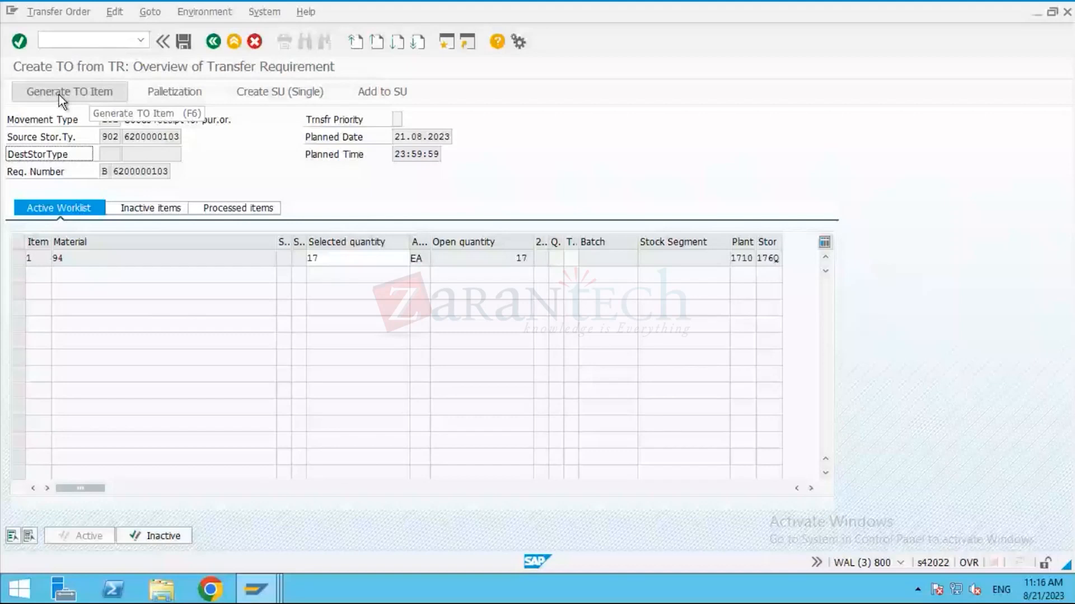
Generate the transfer order item with destination storage type 001, section 001 and storage bin TCS-01-c.
left_click(59, 94)
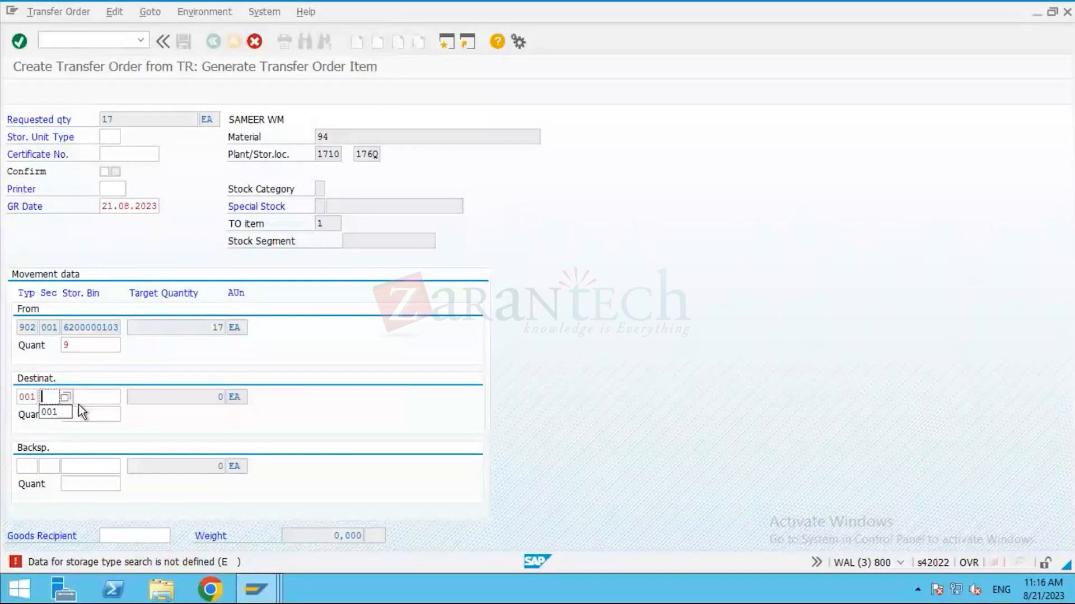
type("001")
left_click(93, 398)
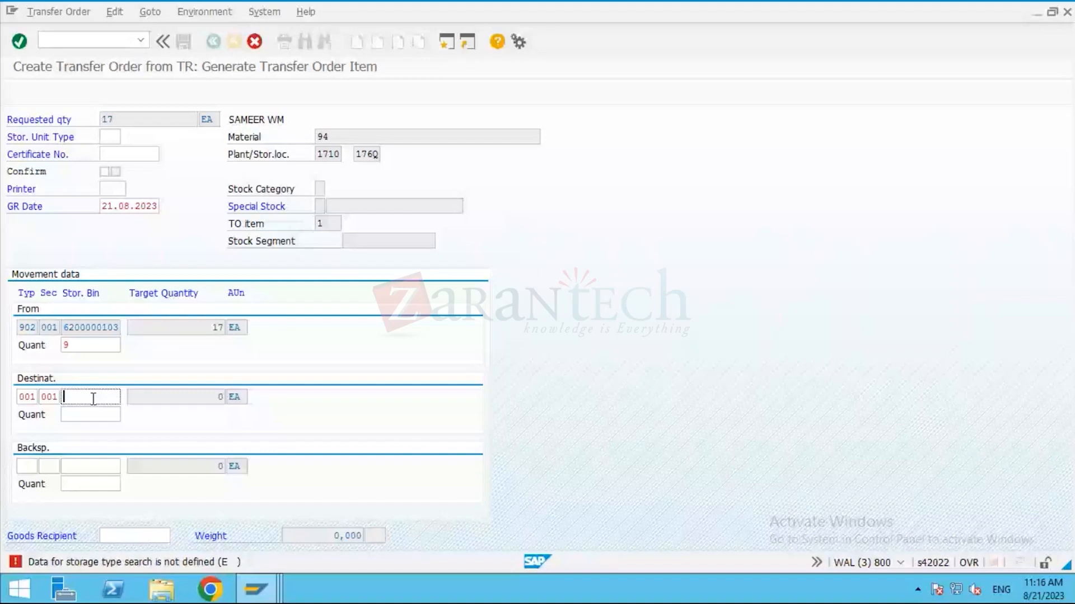
type("TCS-01-")
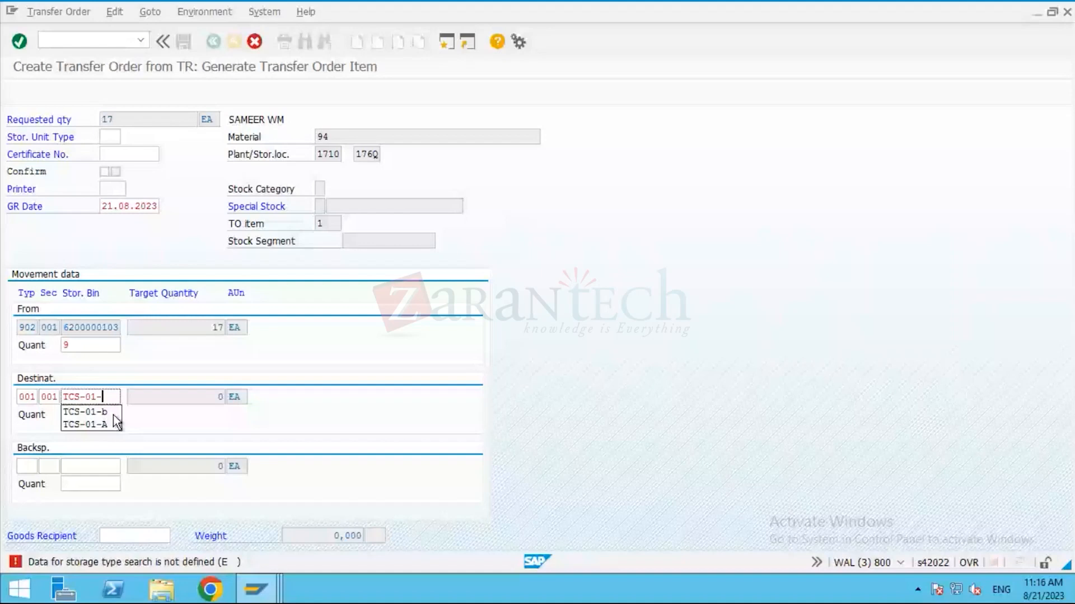
type("c")
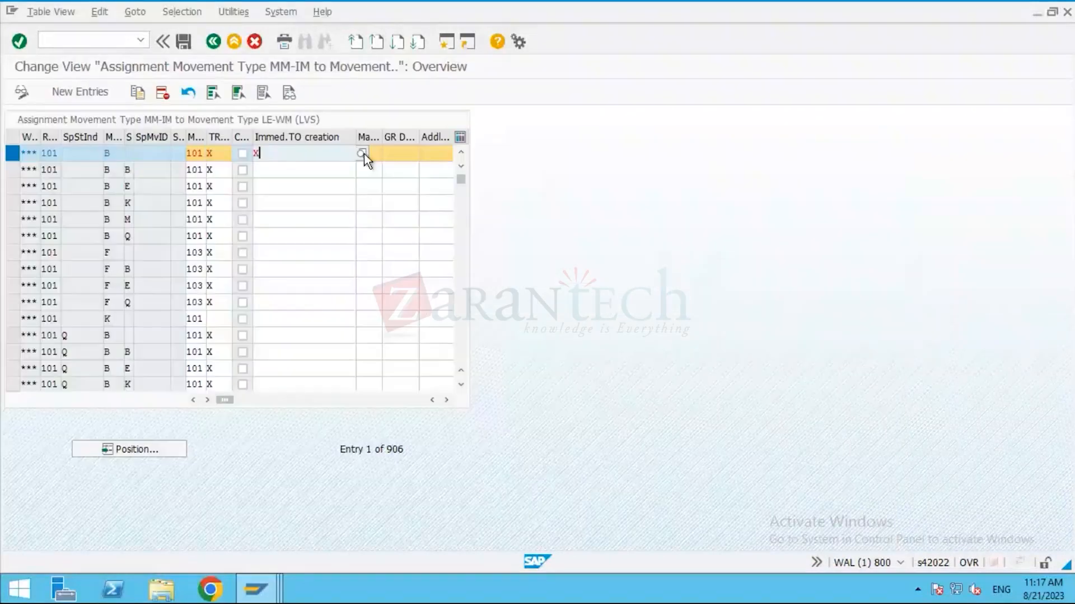
Set Immed.TO creation to A, background transfer order creation, for the first movement type 101 entry and save the table.
left_click(363, 154)
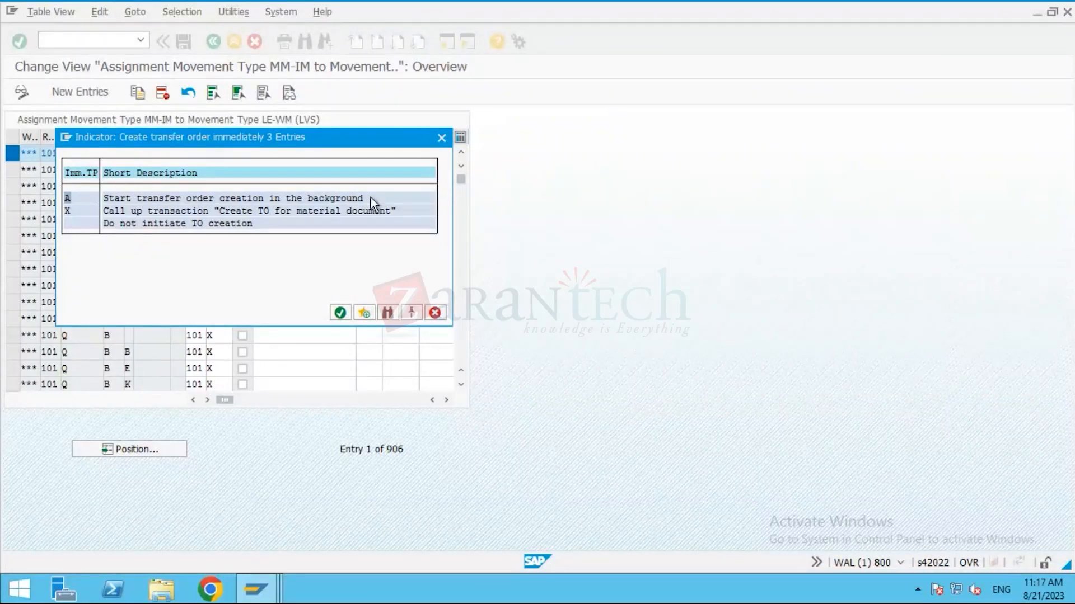
left_click(302, 202)
double_click(295, 197)
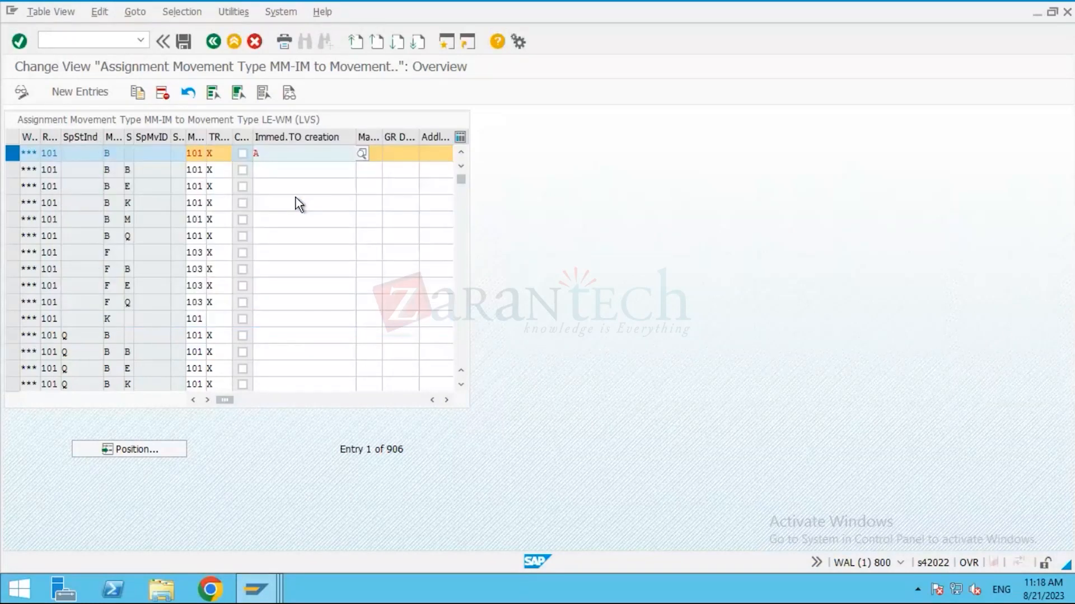
key("Return")
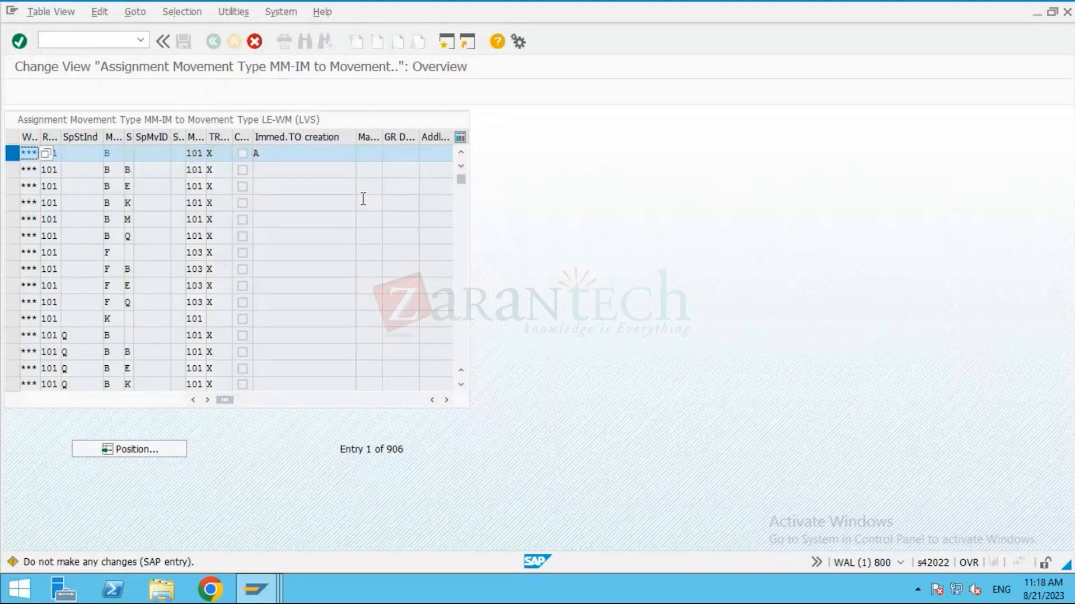
key("Return")
left_click(183, 41)
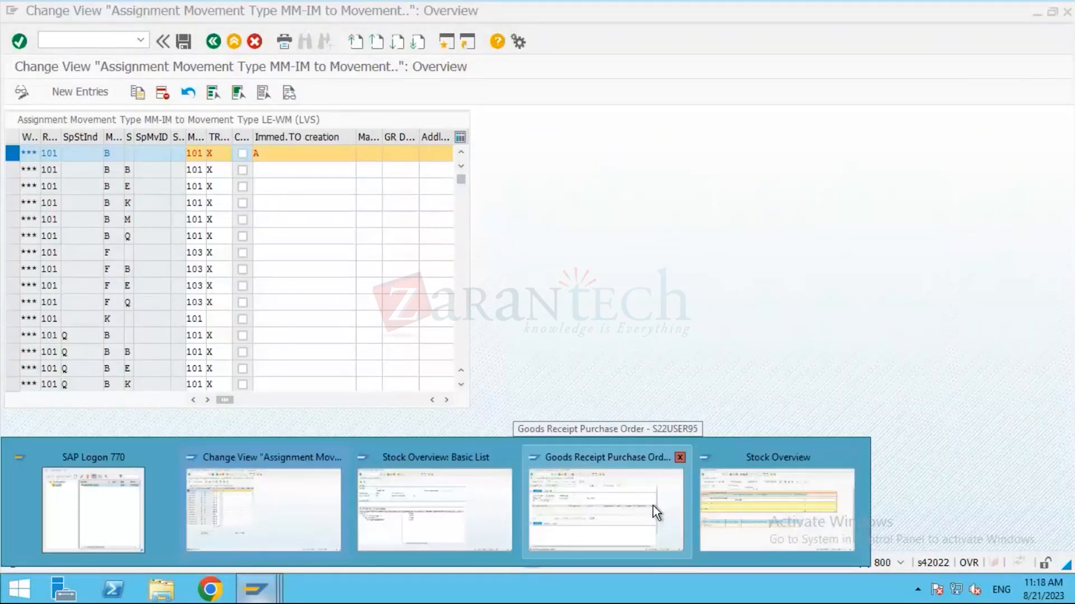
left_click(257, 595)
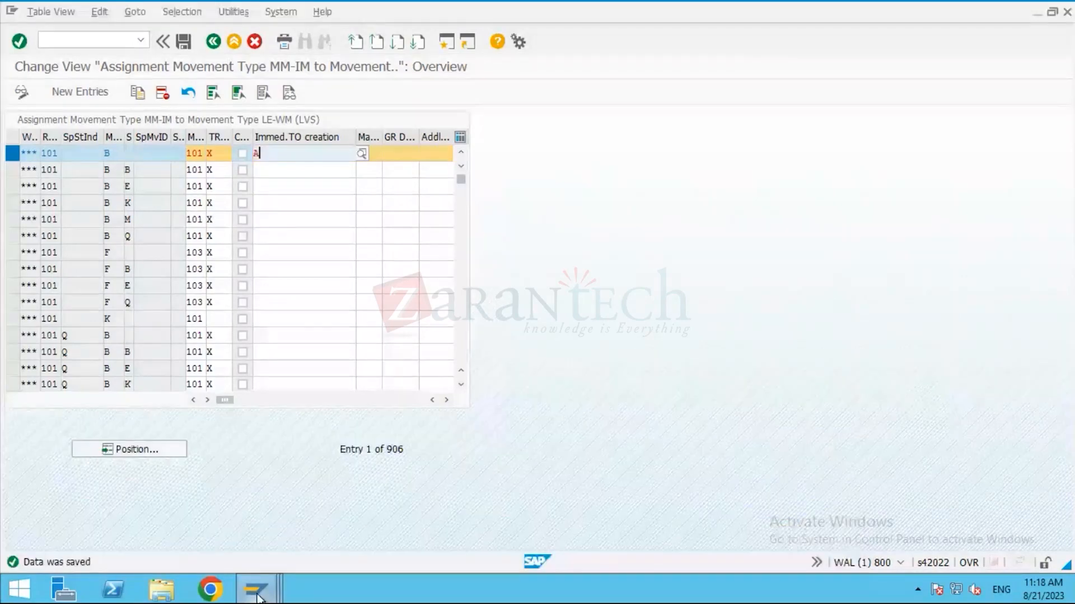
Copy the most recent purchase order number in the goods receipt session and open the Create Purchase Order transaction ME21N.
mouse_move(256, 597)
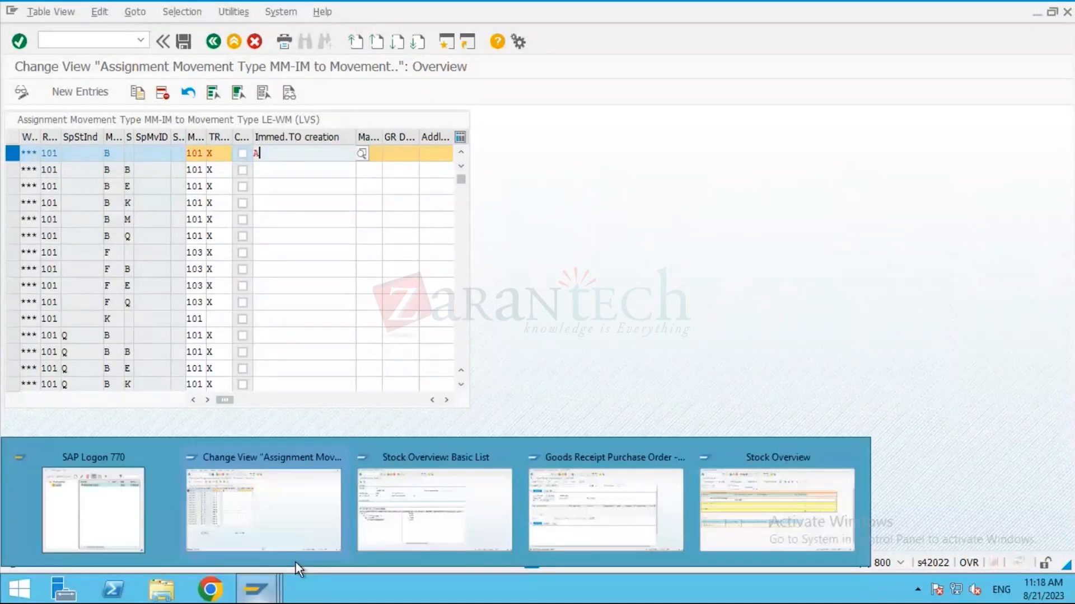
left_click(607, 502)
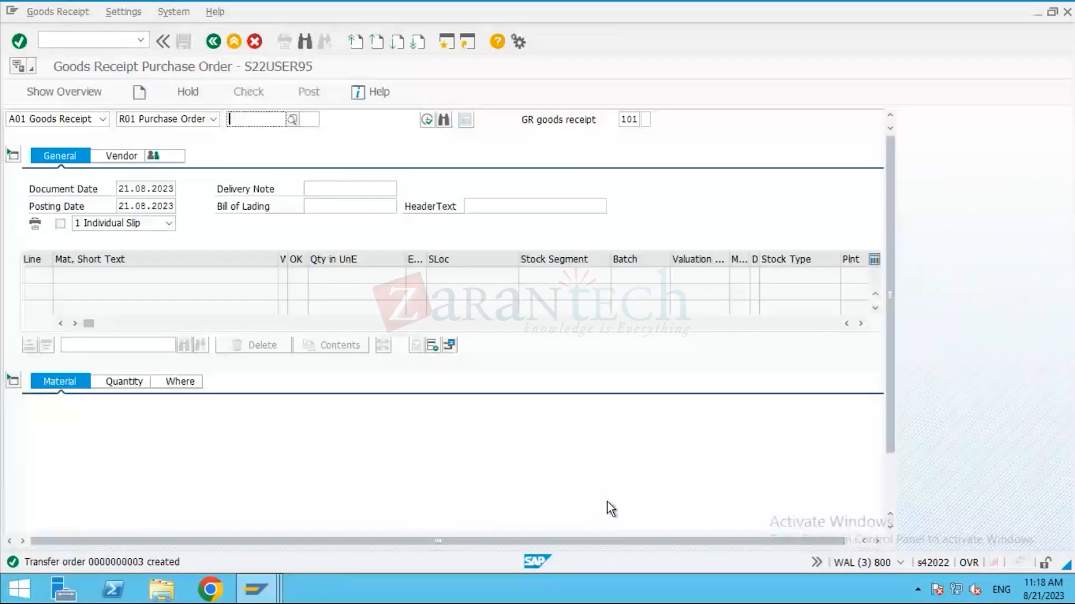
left_click(254, 123)
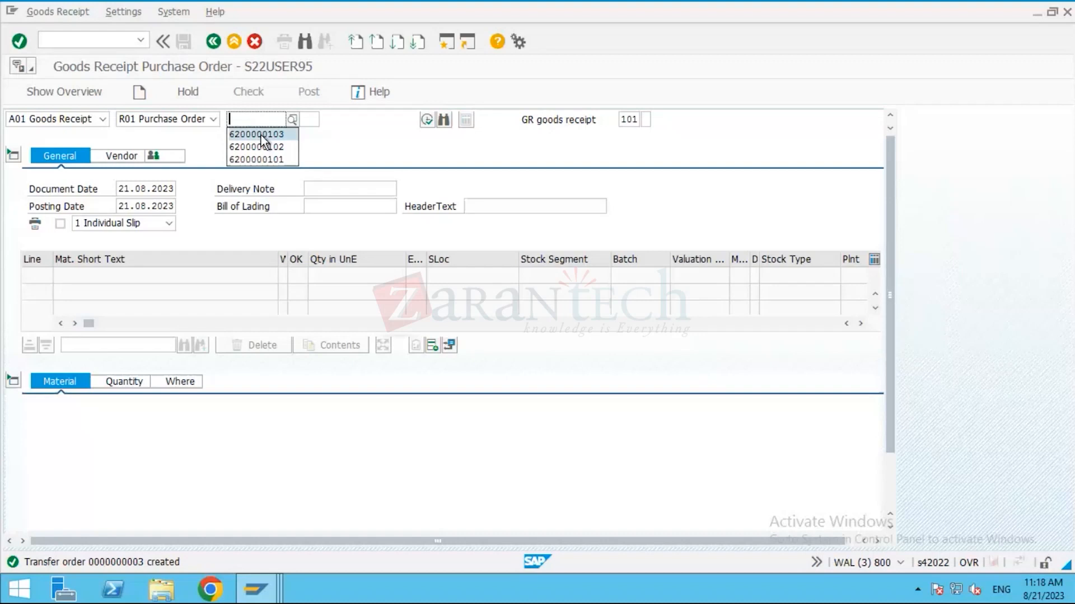
left_click(261, 136)
left_click(90, 43)
type("/")
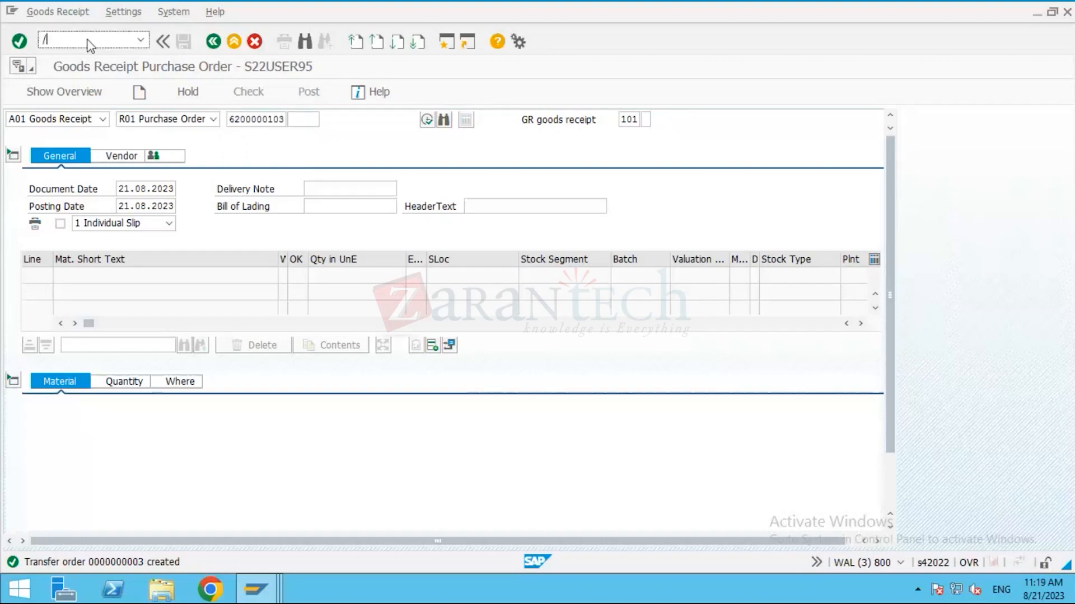
type("NME21")
key("Return")
Fill the new standard purchase order by entering the previous purchase order as its reference purchasing document, and save it.
left_click_drag(167, 459, 618, 460)
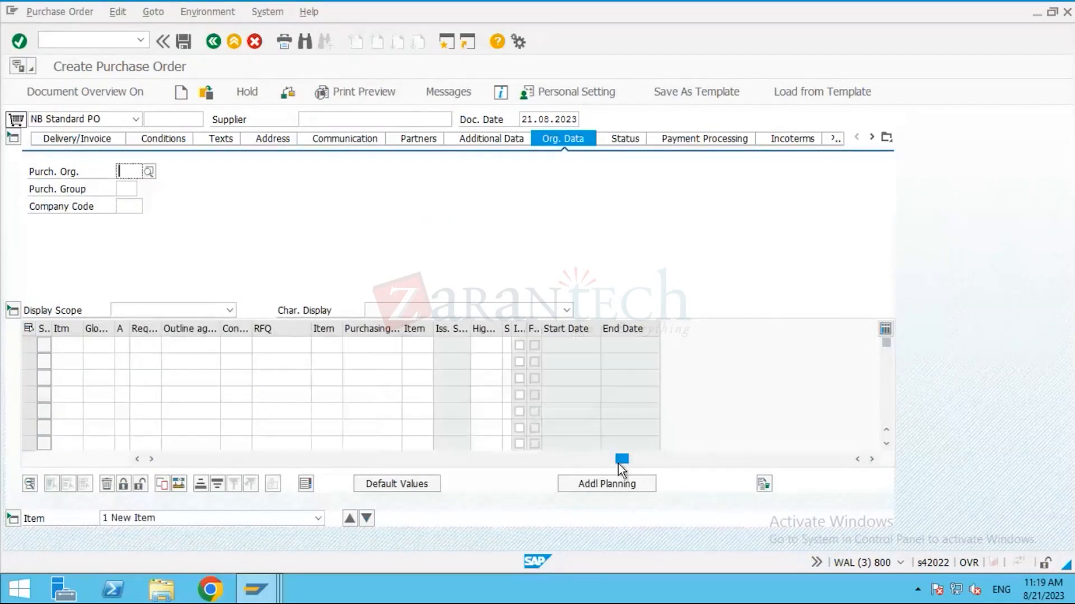
left_click(355, 350)
left_click(137, 459)
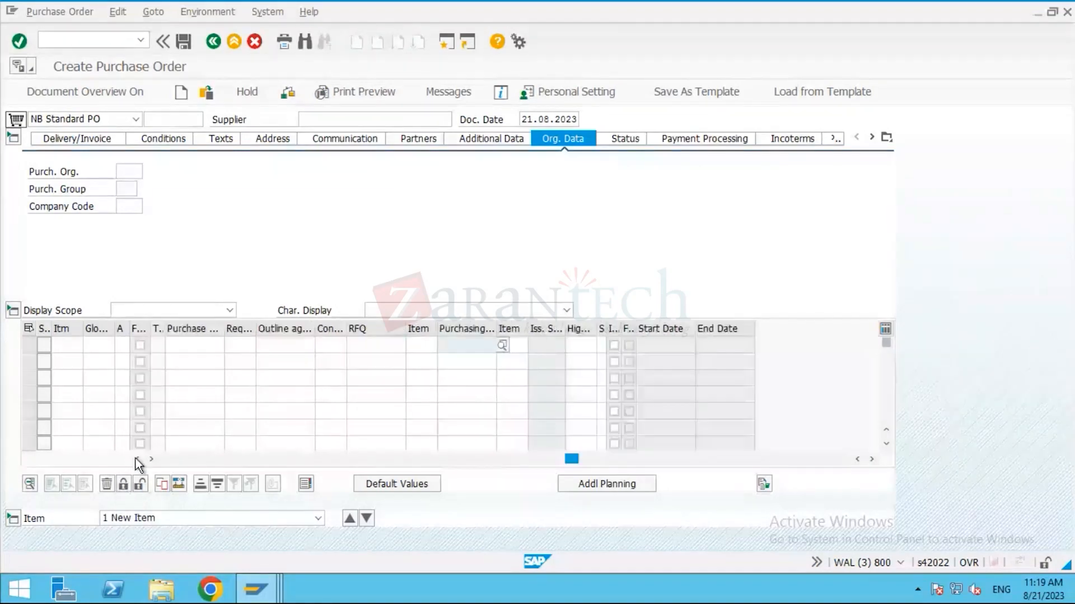
left_click(137, 459)
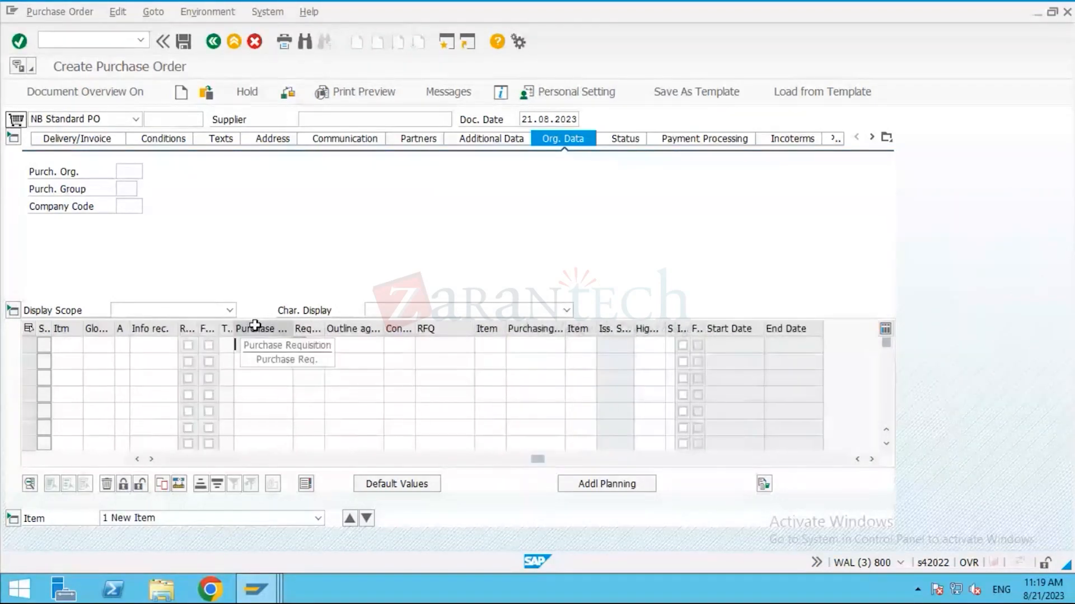
left_click(524, 348)
key("ctrl+v")
key("Return")
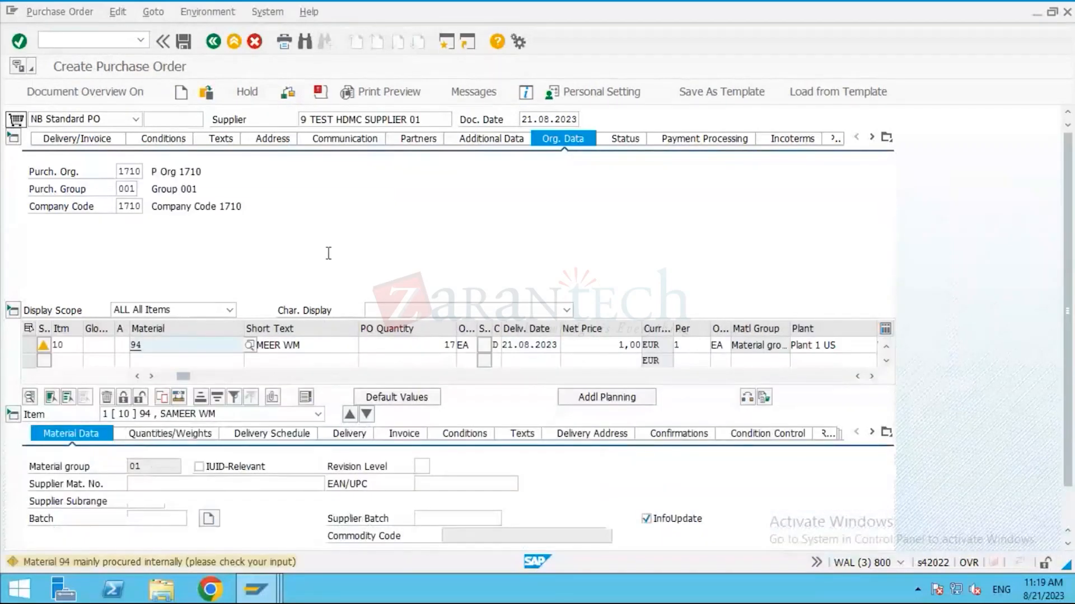
left_click(183, 44)
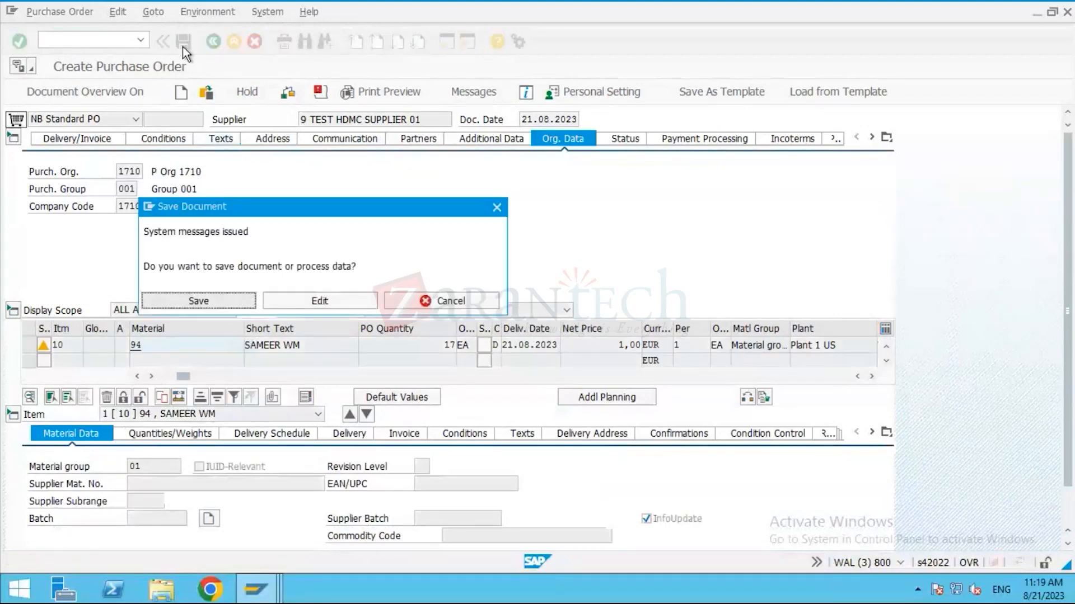
left_click(229, 300)
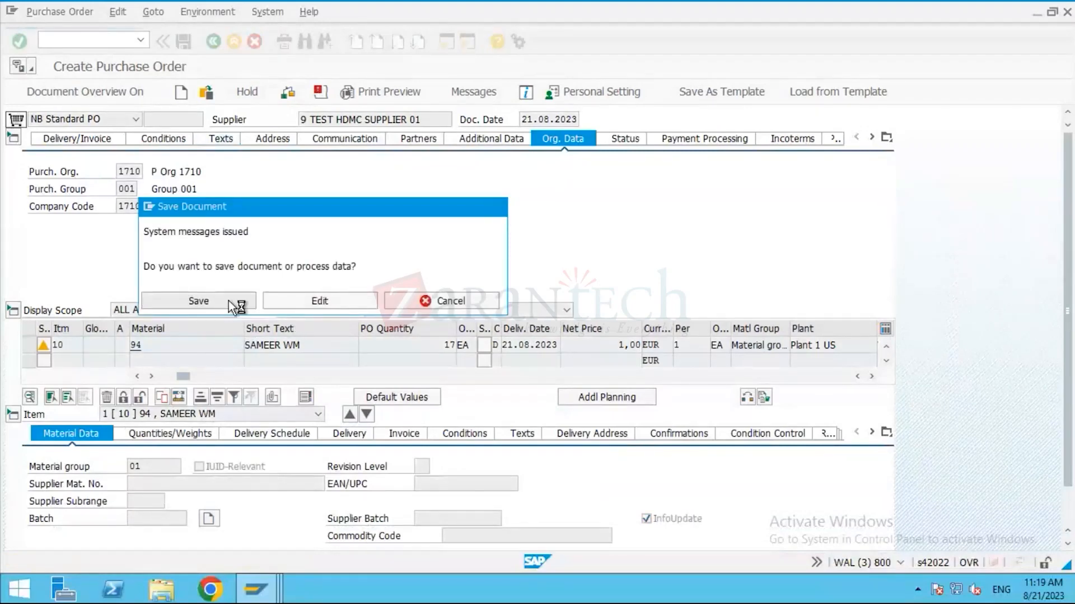
Open transaction MIGO and load the newly created purchase order for goods receipt with movement type 101.
left_click(101, 41)
type("/NMIGO")
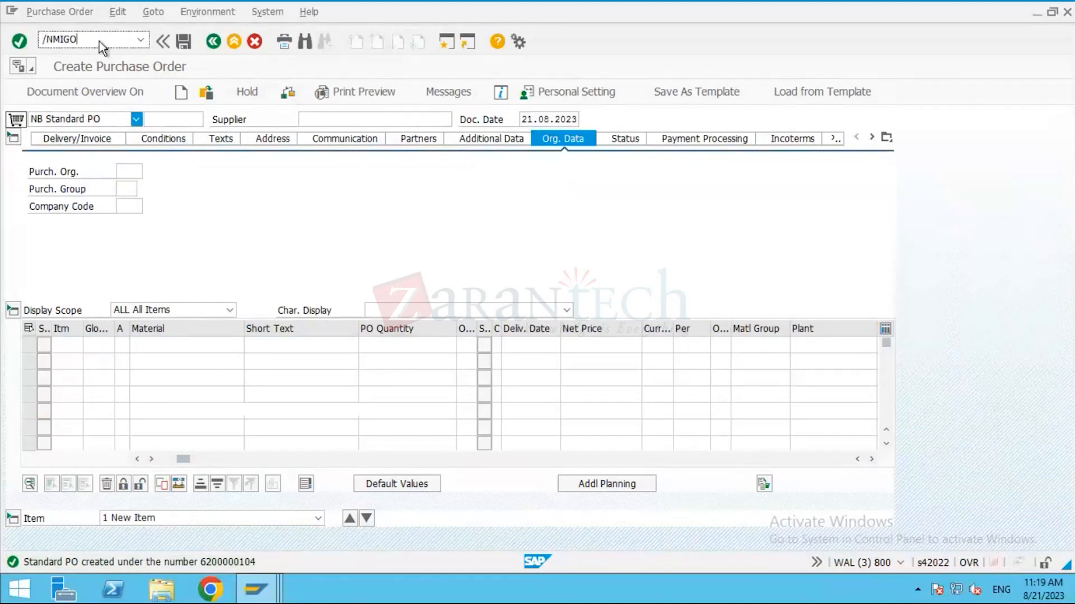
key("Return")
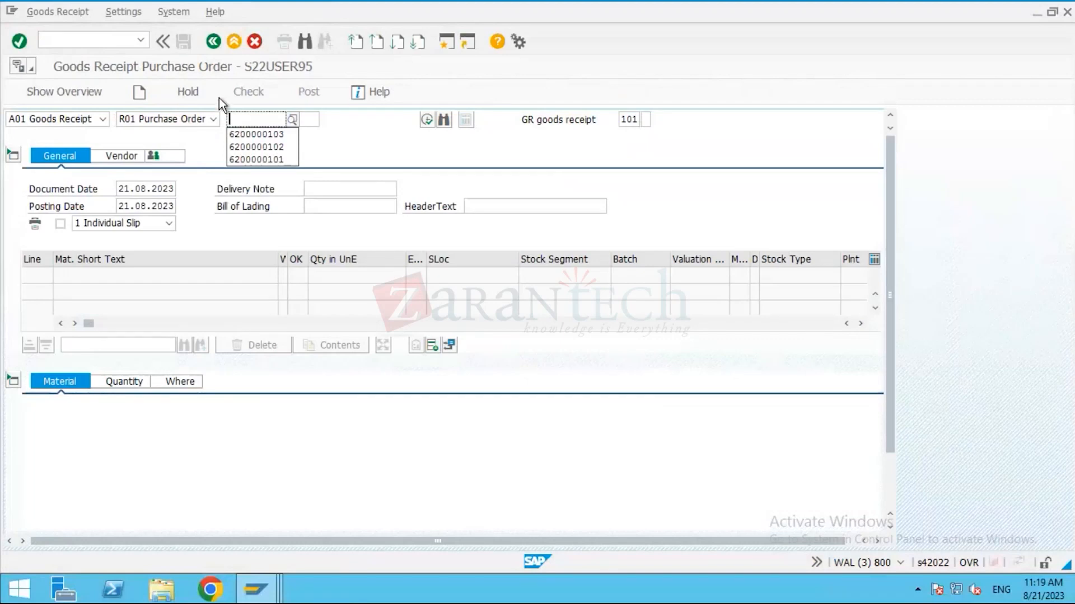
left_click(250, 137)
key("Return")
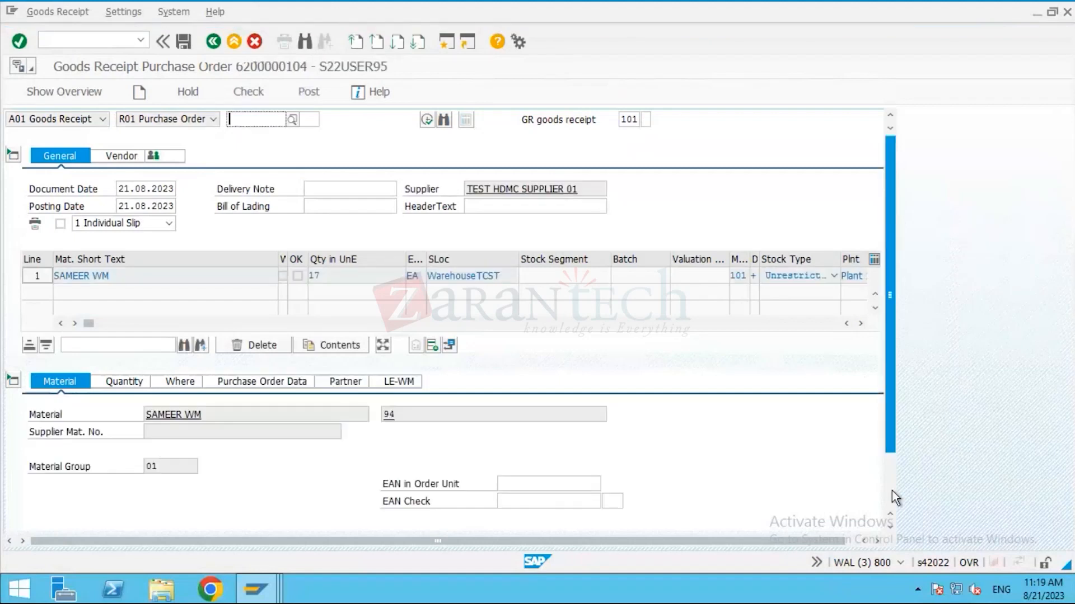
Mark the material 94 line as Item OK and check the goods receipt document.
left_click_drag(891, 442, 892, 494)
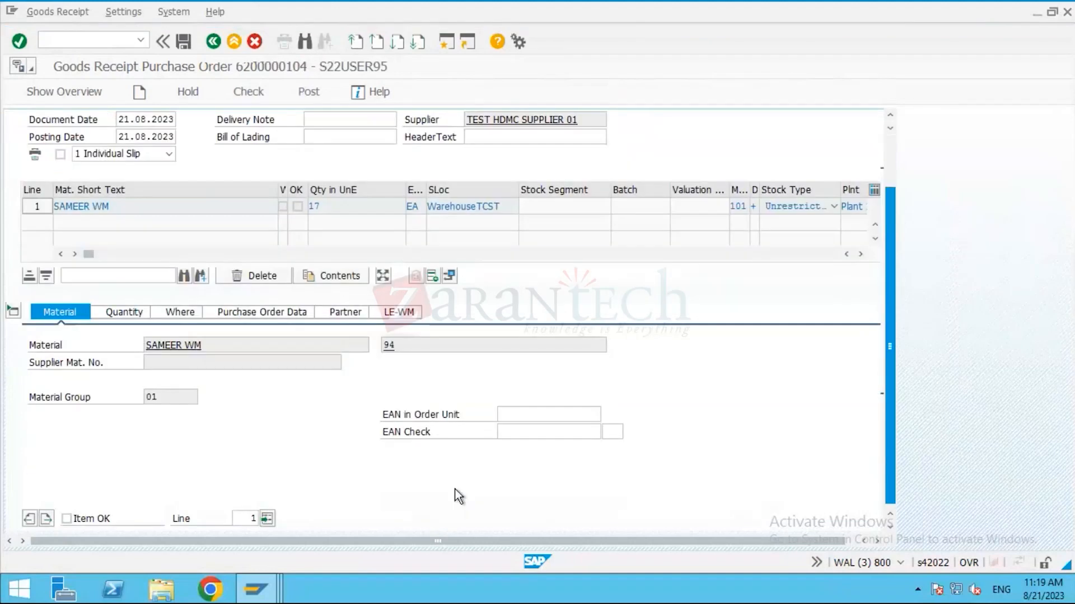
left_click(66, 519)
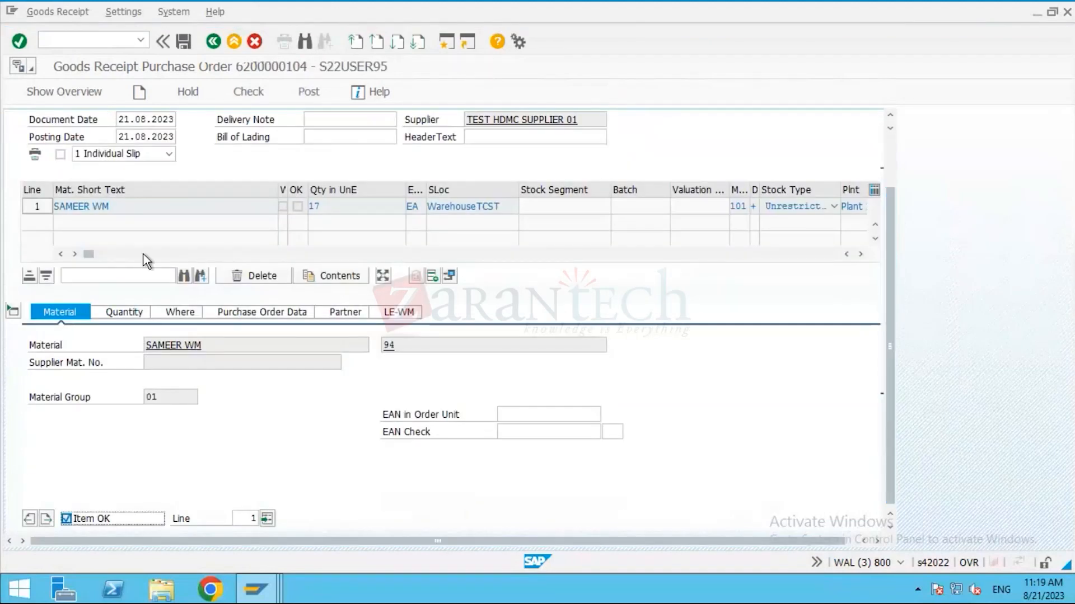
left_click(240, 99)
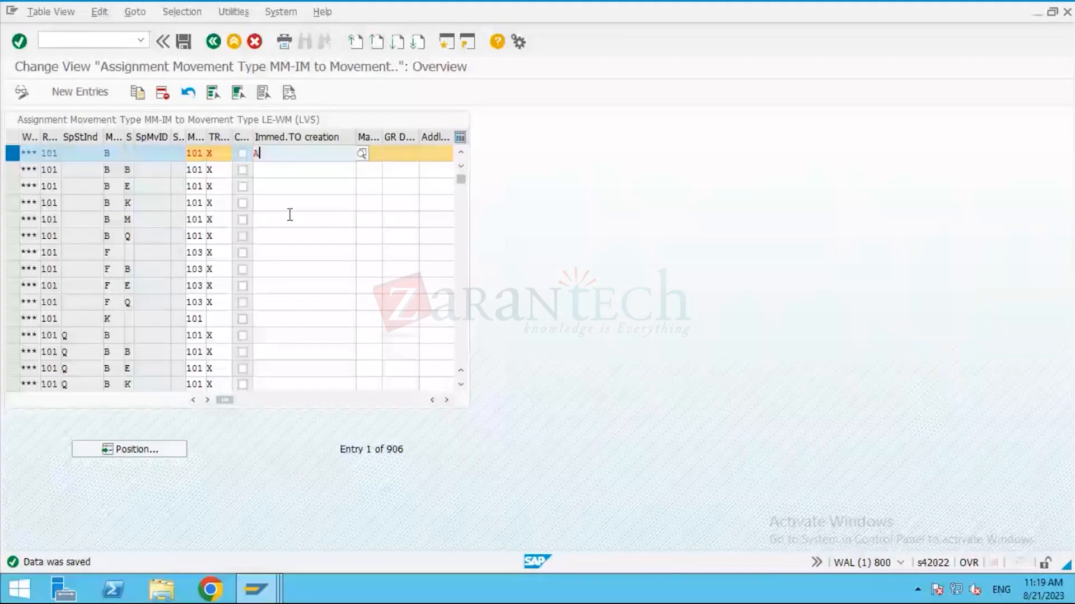
Review the Immed.TO creation setting of the first movement type 101 entry, and post the goods receipt.
double_click(255, 154)
left_click(255, 589)
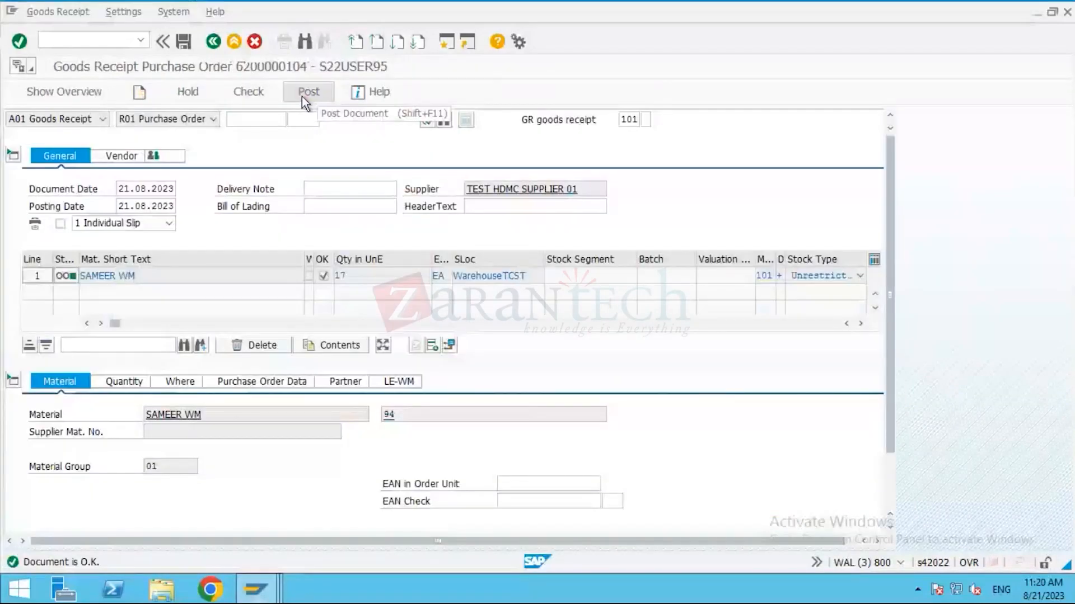
left_click(305, 93)
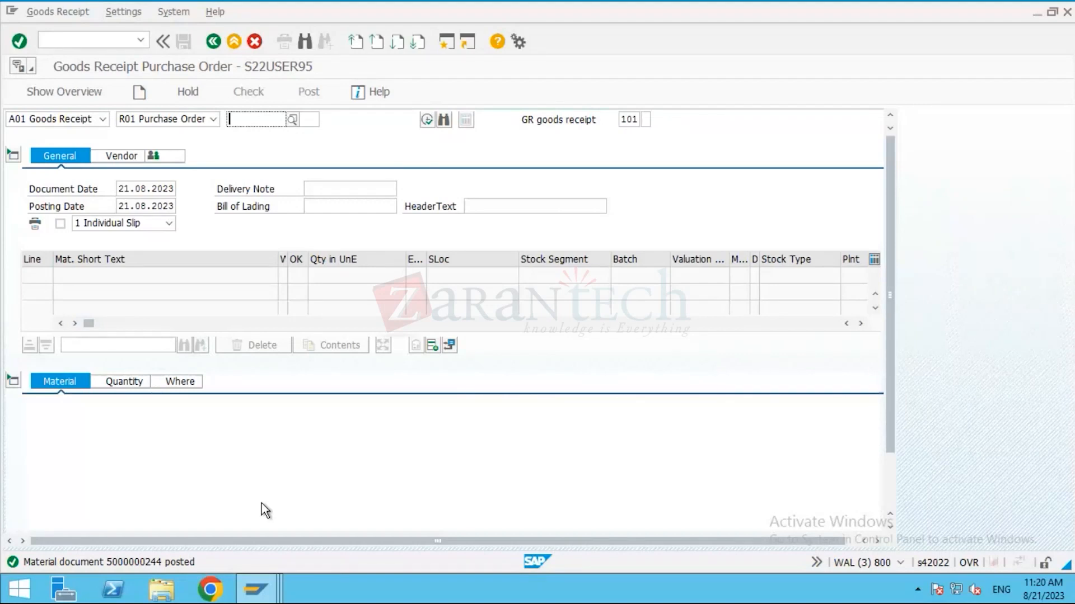
Switch to the Stock Overview session and call transaction LT13 there.
left_click(270, 597)
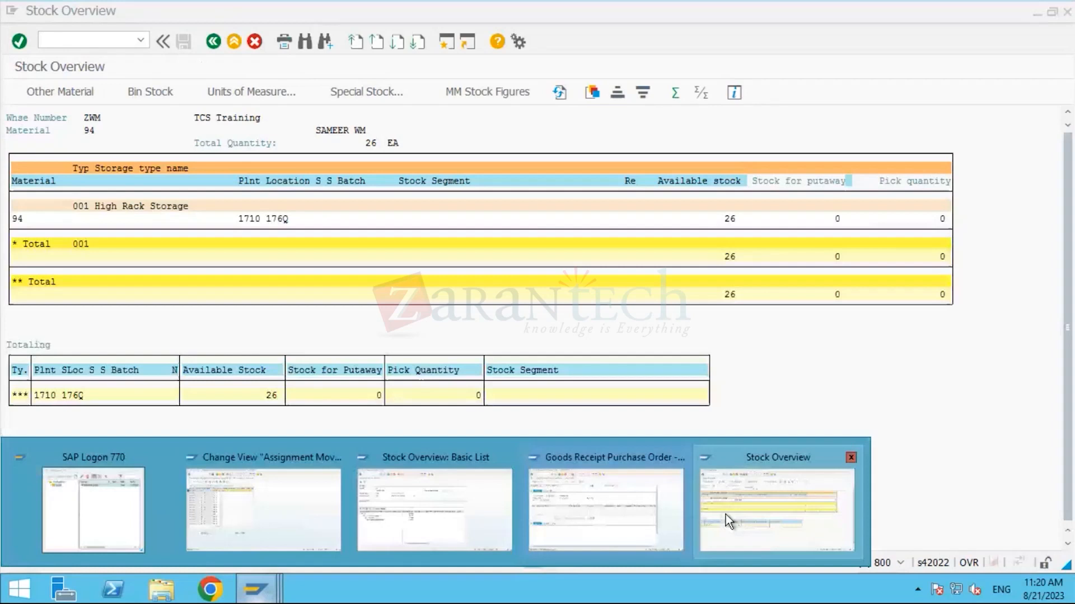
left_click(726, 515)
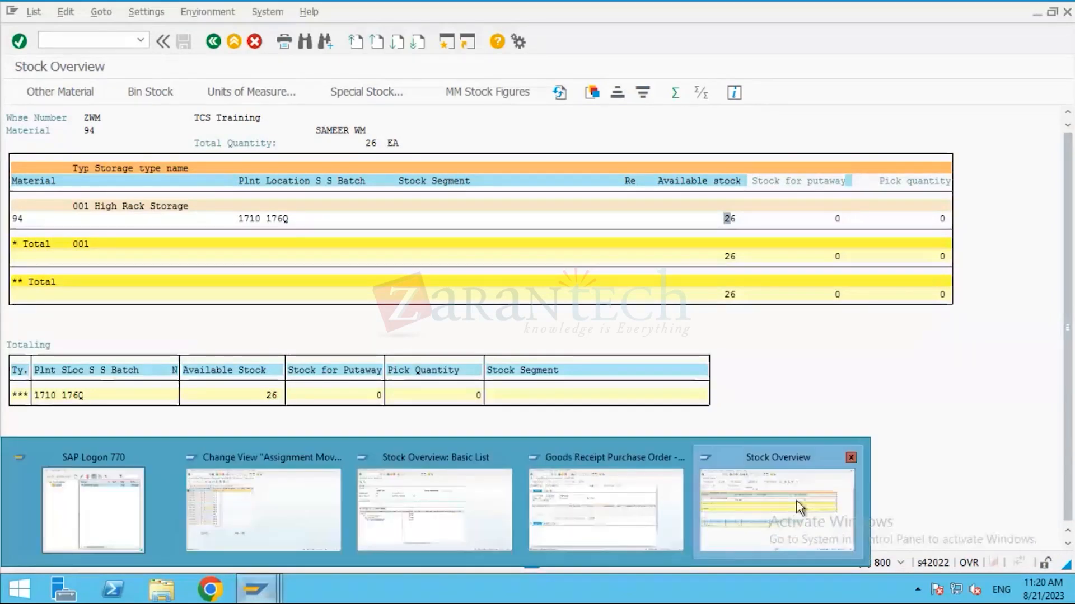
left_click(106, 42)
type("/NLT13")
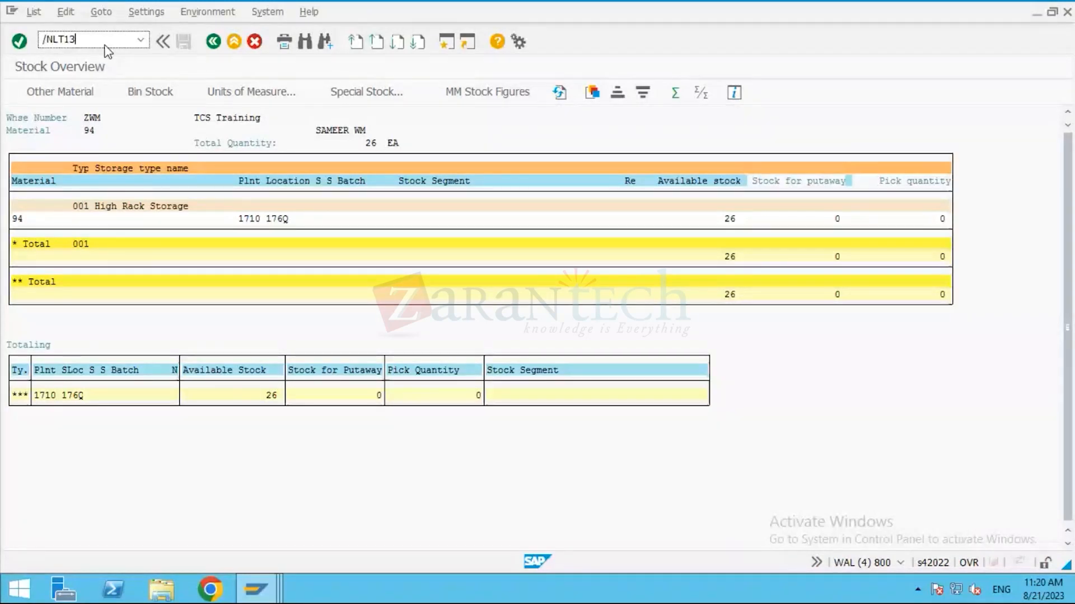
key("Return")
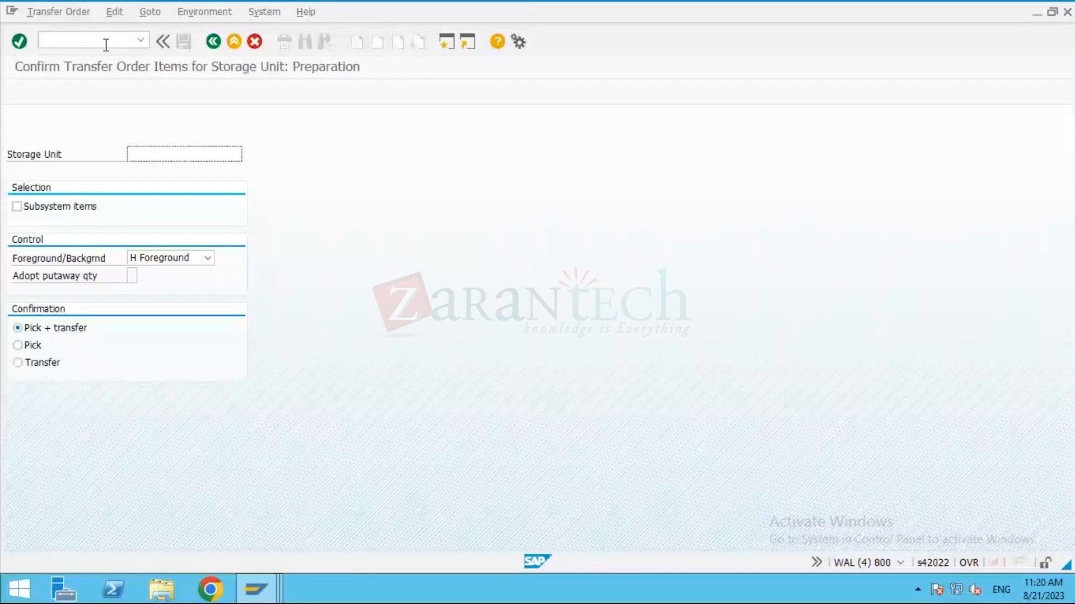
left_click(106, 40)
type("/N")
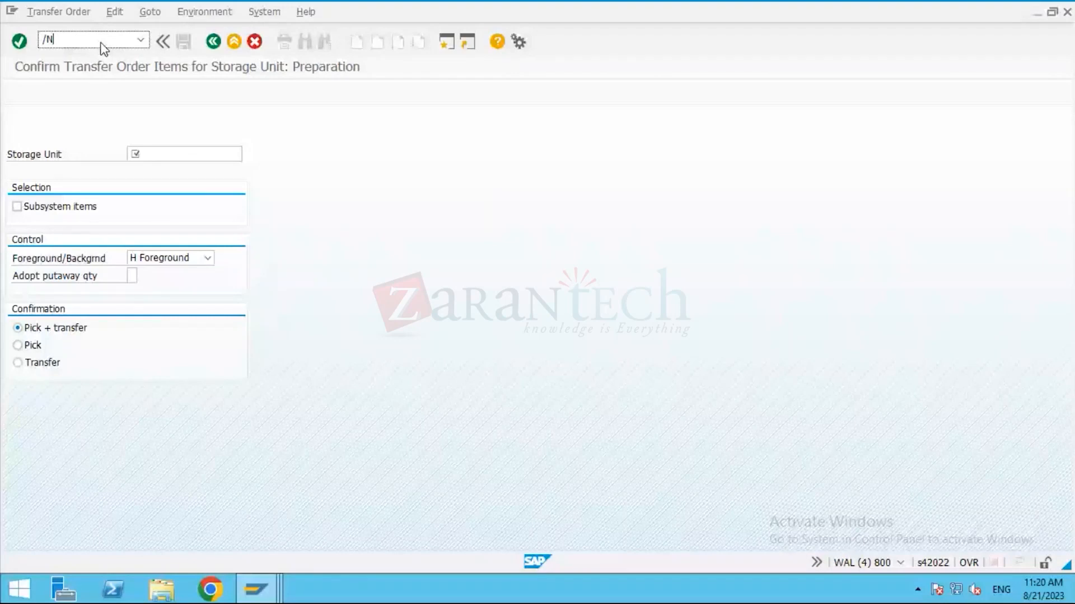
type("LT")
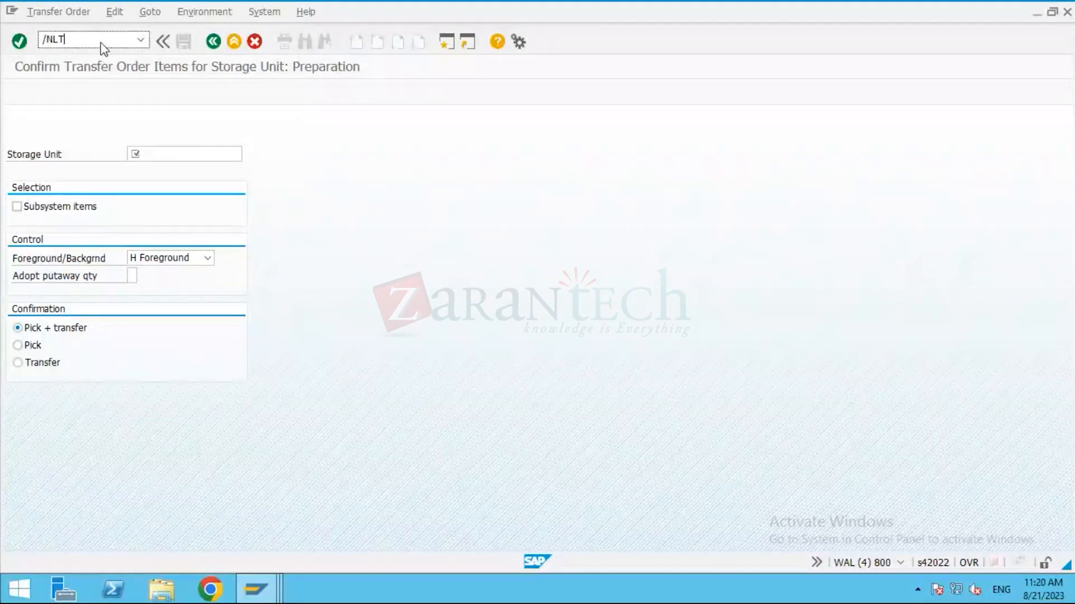
type("05")
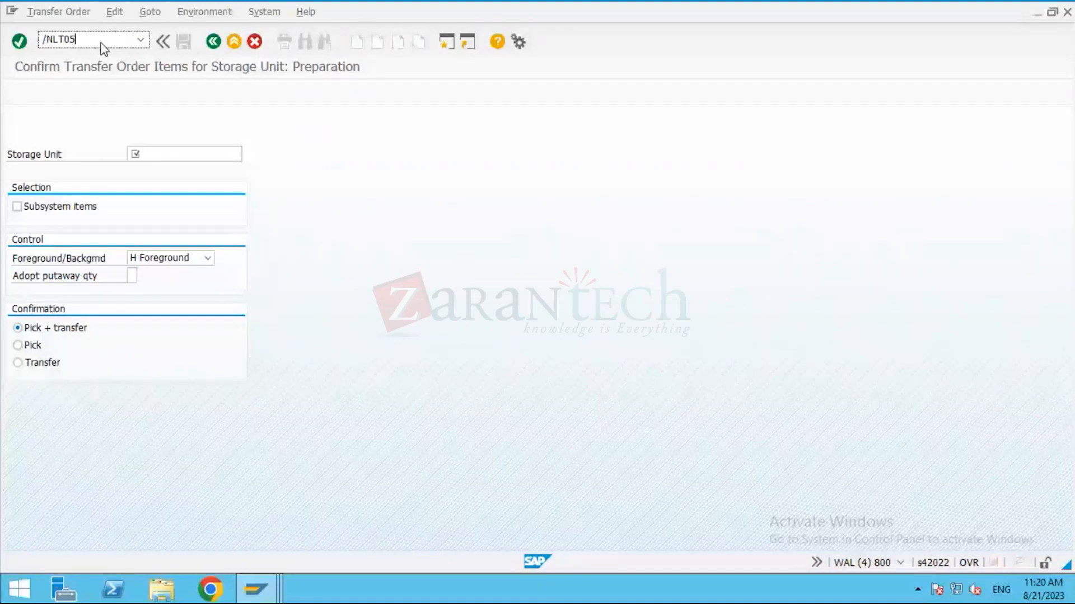
key("Return")
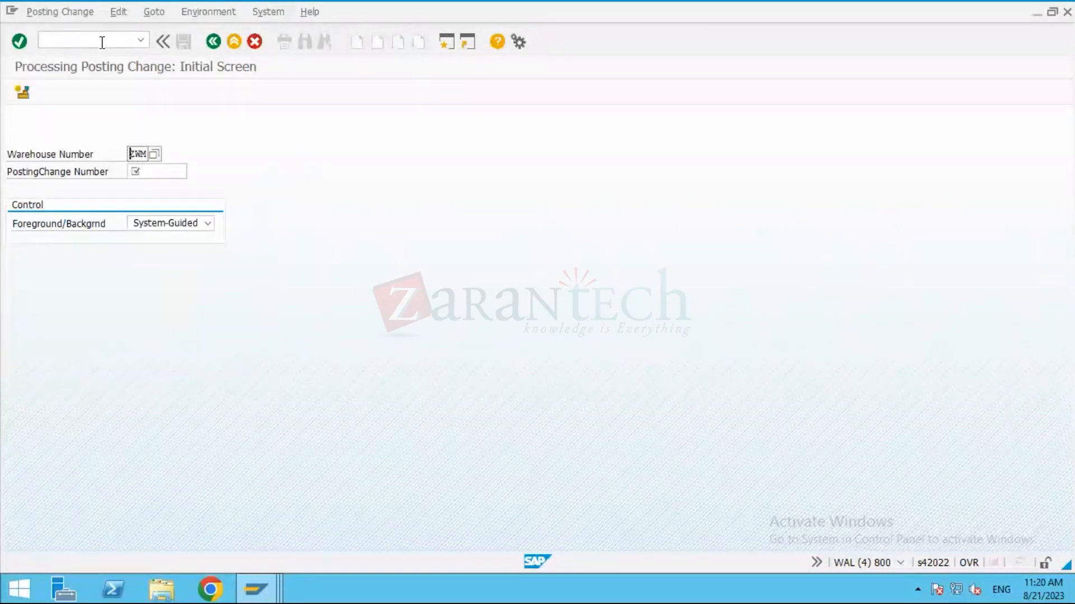
left_click(102, 43)
type("/")
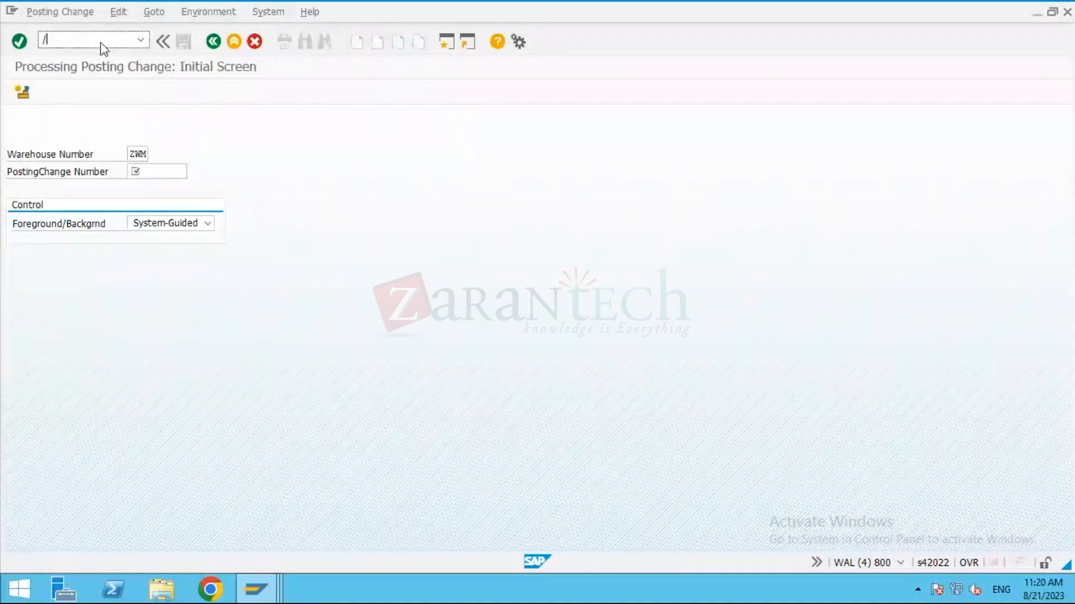
type("NLT10")
key("Return")
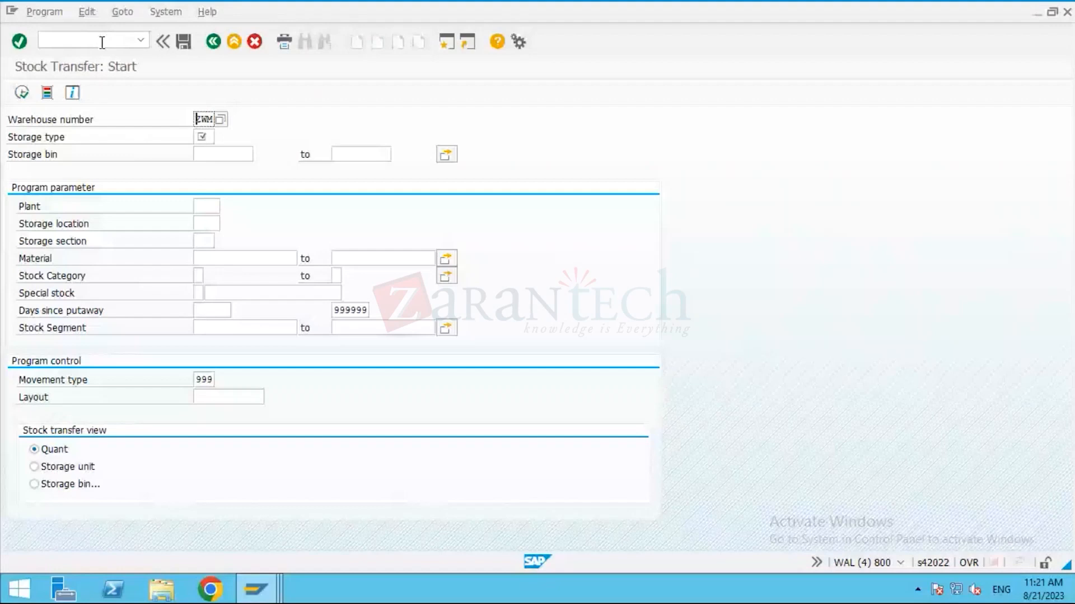
Call transaction LT04 and go from its initial screen to the transfer order display.
left_click(101, 42)
type("/")
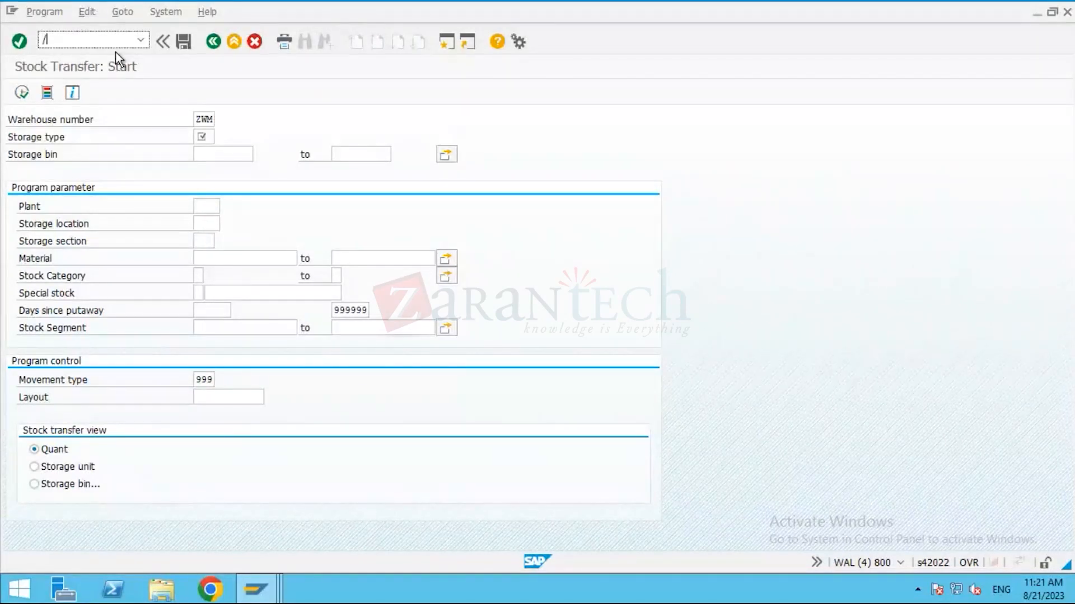
type("nlt04")
key("Return")
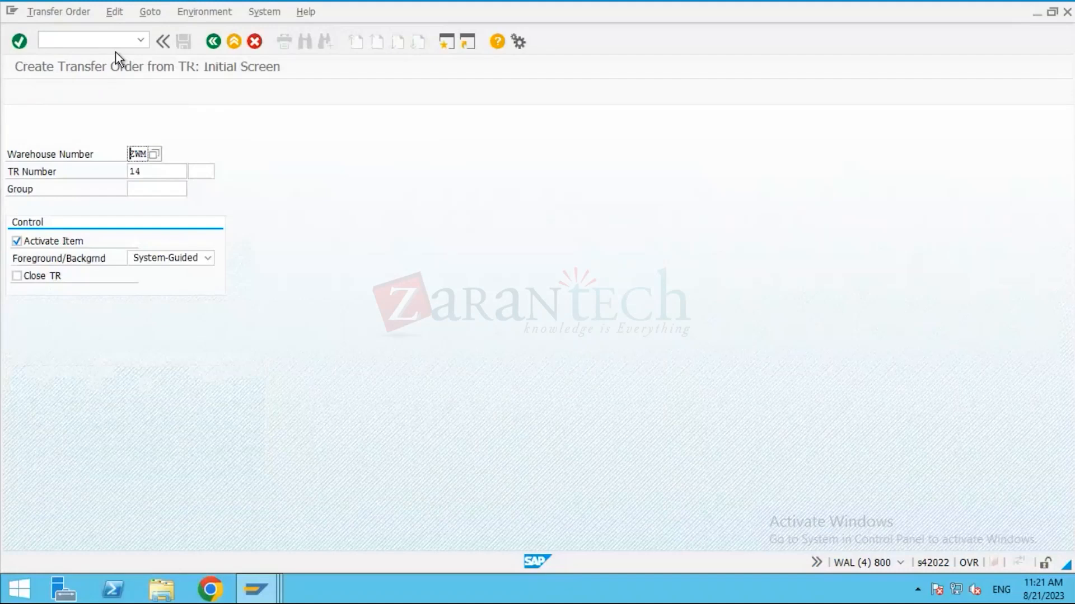
left_click(64, 16)
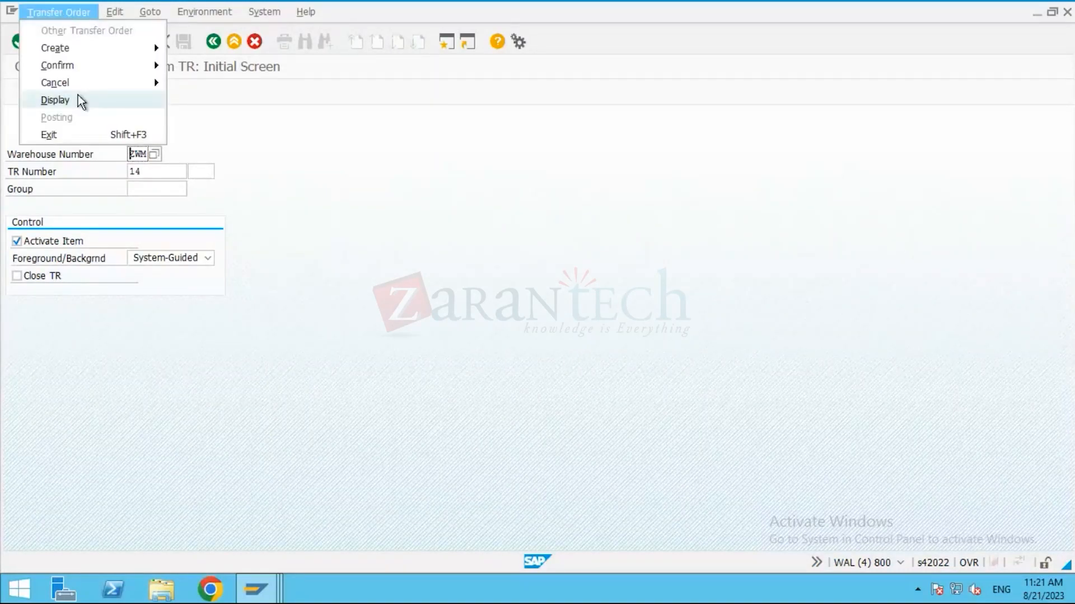
left_click(55, 100)
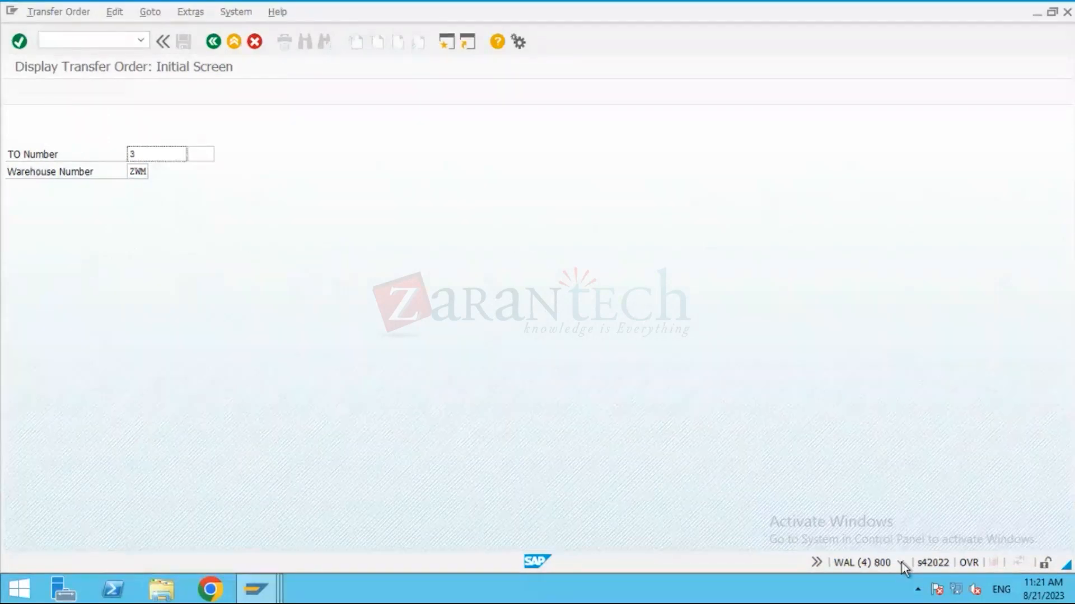
Check the session's transaction information, and display transfer order 3 in warehouse ZWM.
left_click(901, 563)
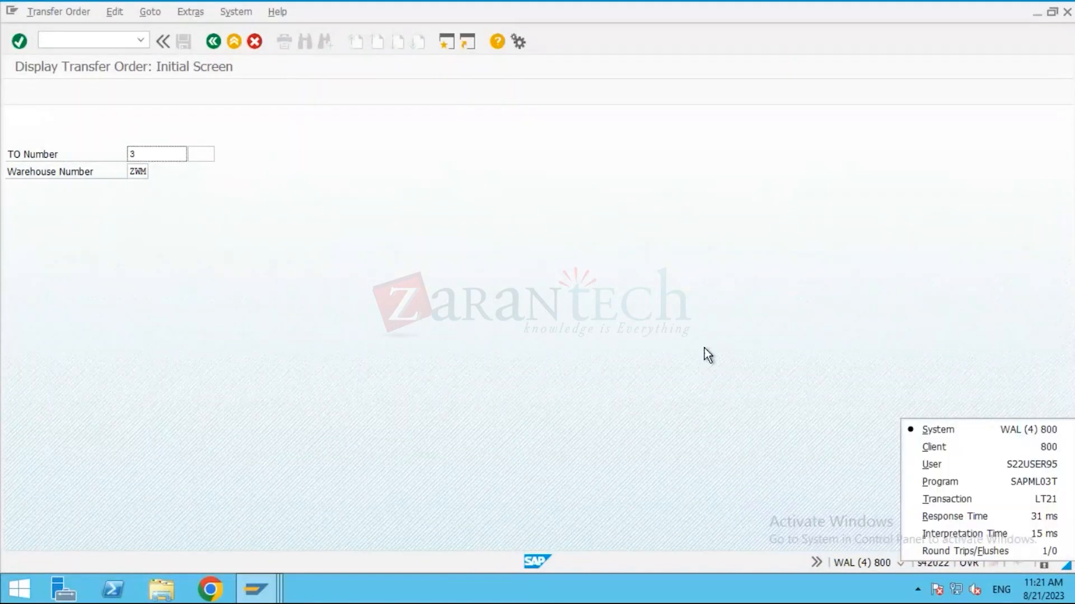
left_click(148, 229)
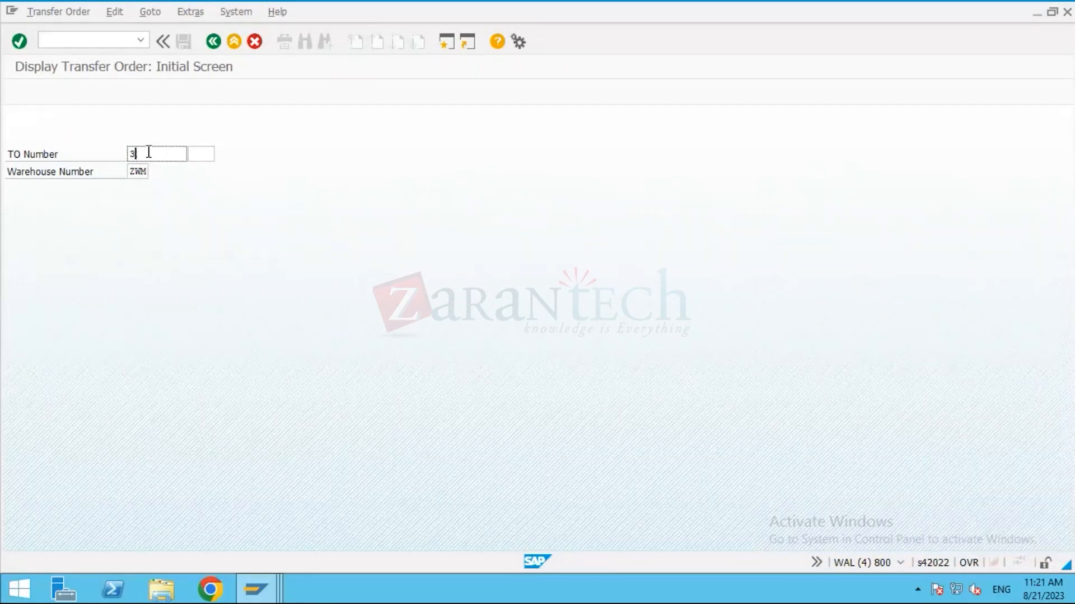
key("BackSpace")
key("Return")
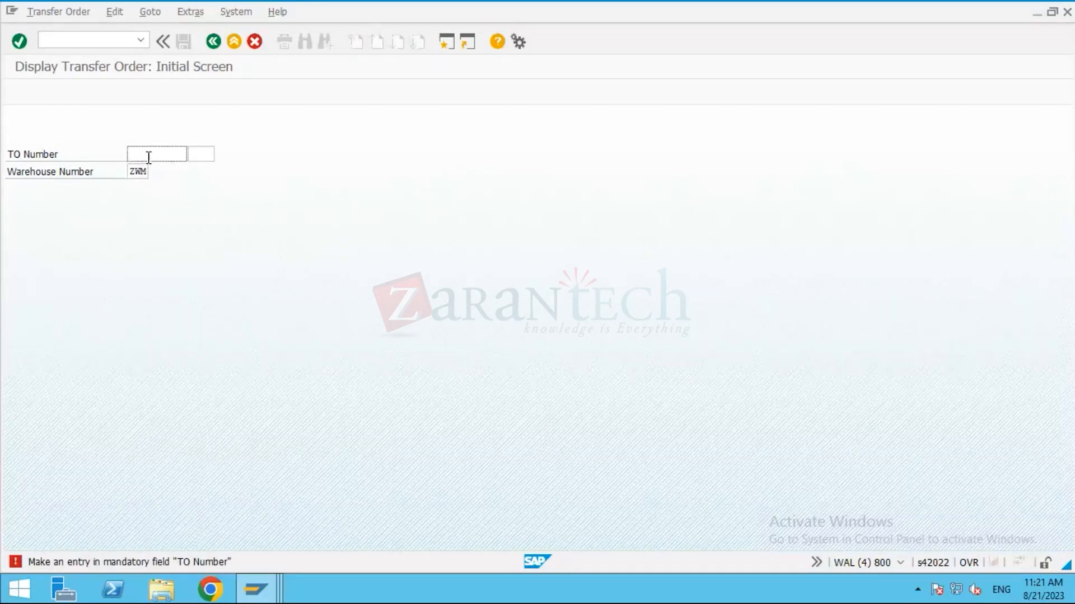
type("3")
key("Return")
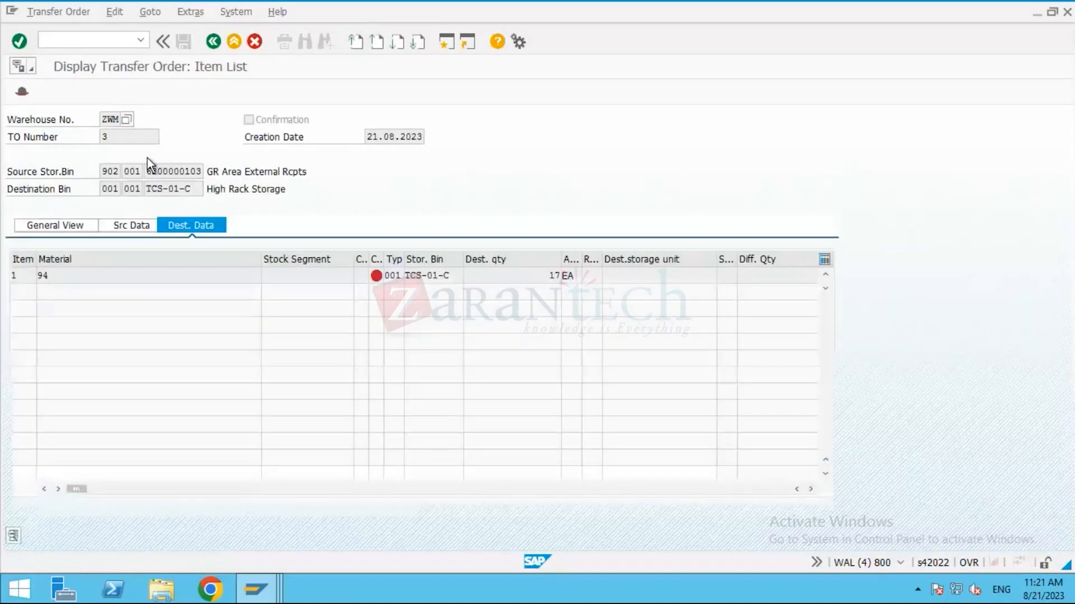
Return to the initial screen and try to display transfer order 4 in warehouse ZWM.
left_click(214, 42)
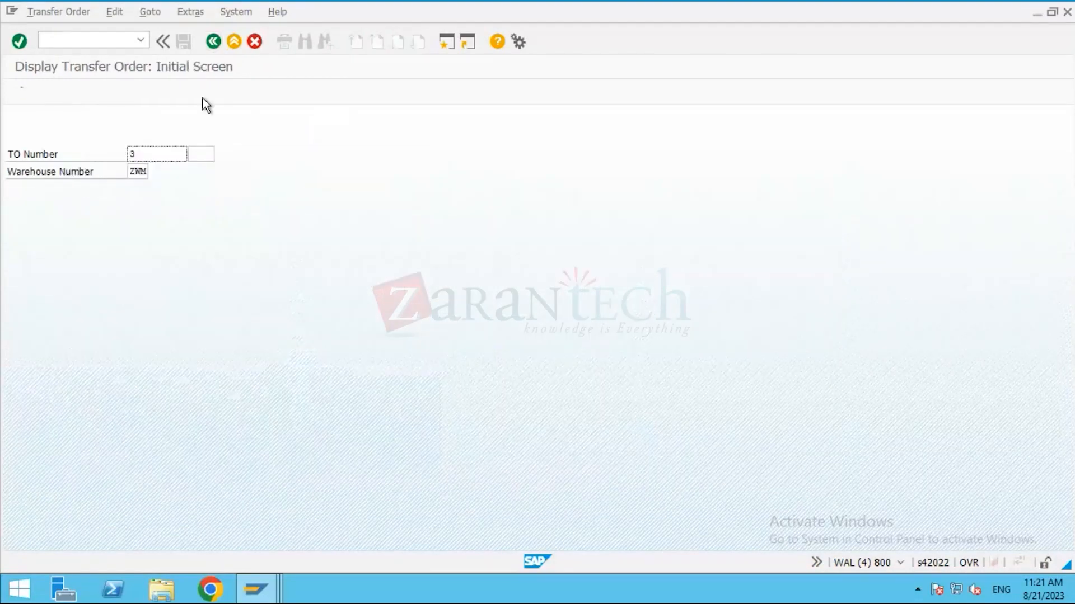
left_click(146, 154)
key("BackSpace")
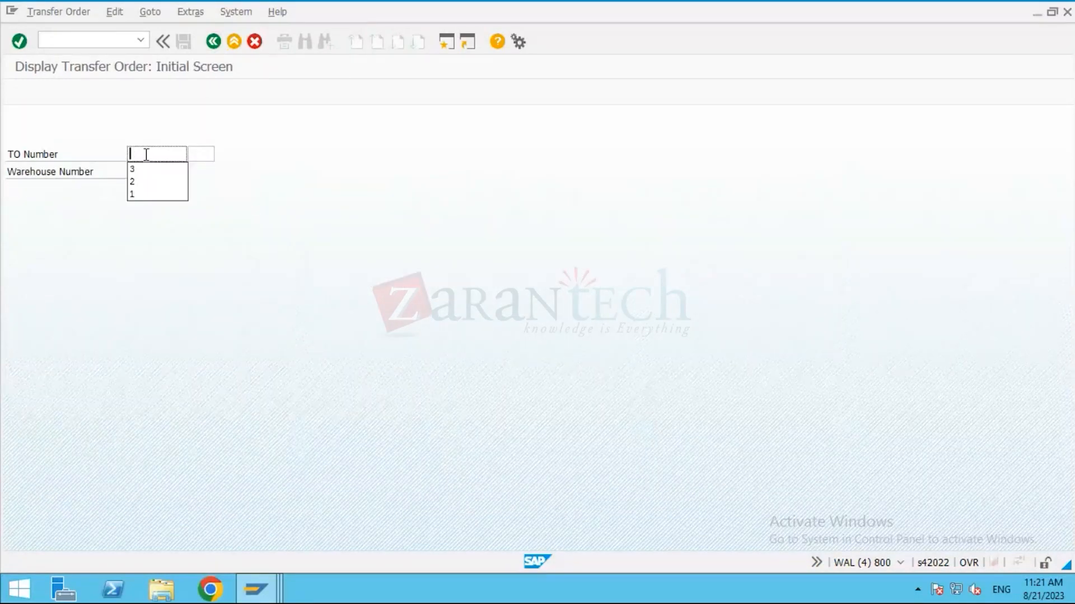
type("4")
key("Return")
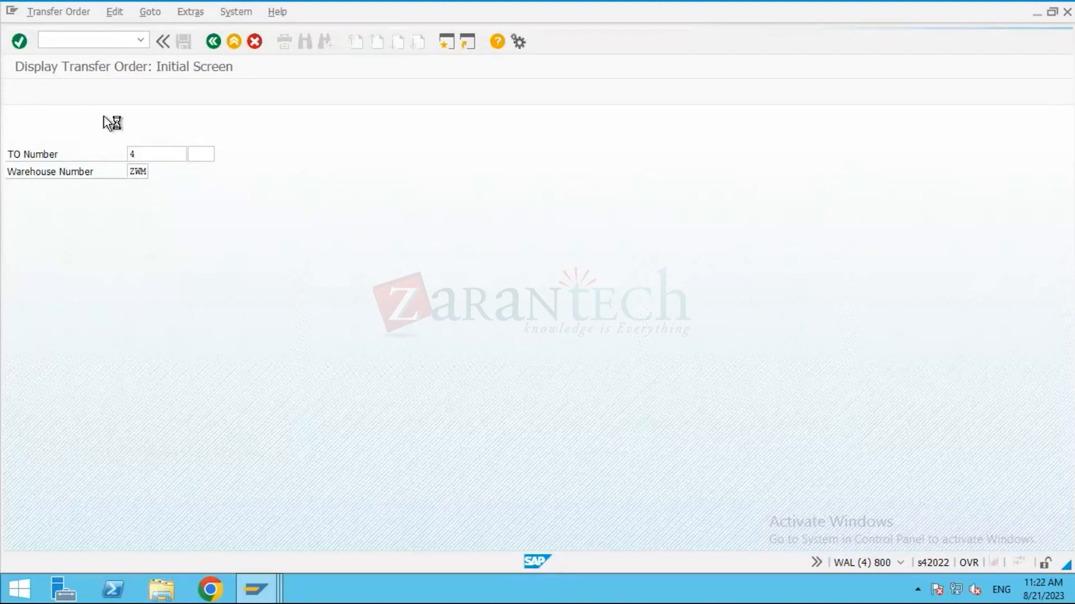
Switch to the Stock Overview session, call General Table Display there, and load table LTAP.
mouse_move(262, 600)
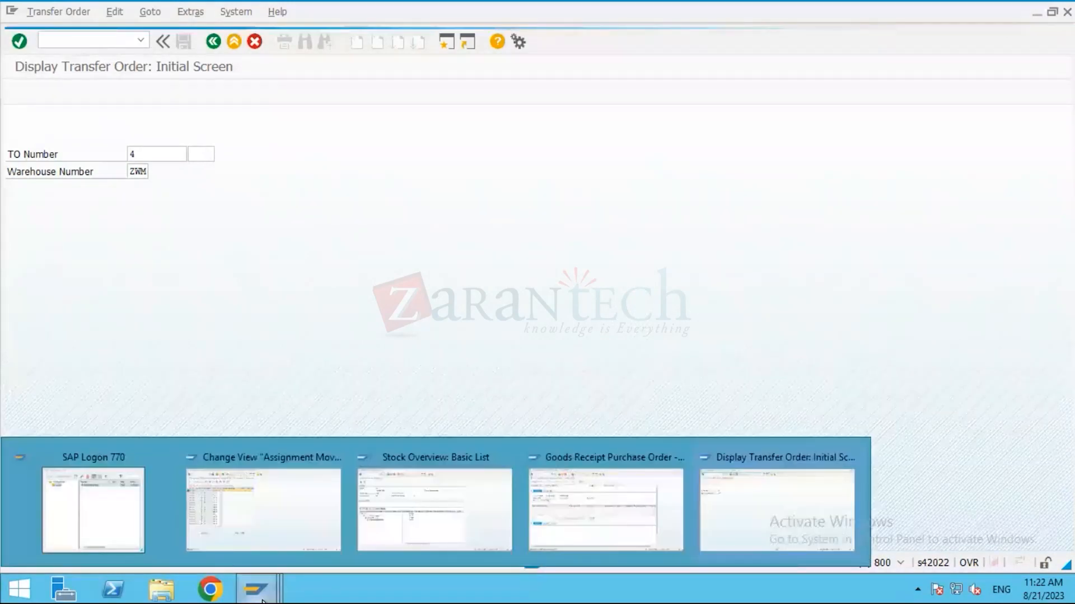
left_click(434, 510)
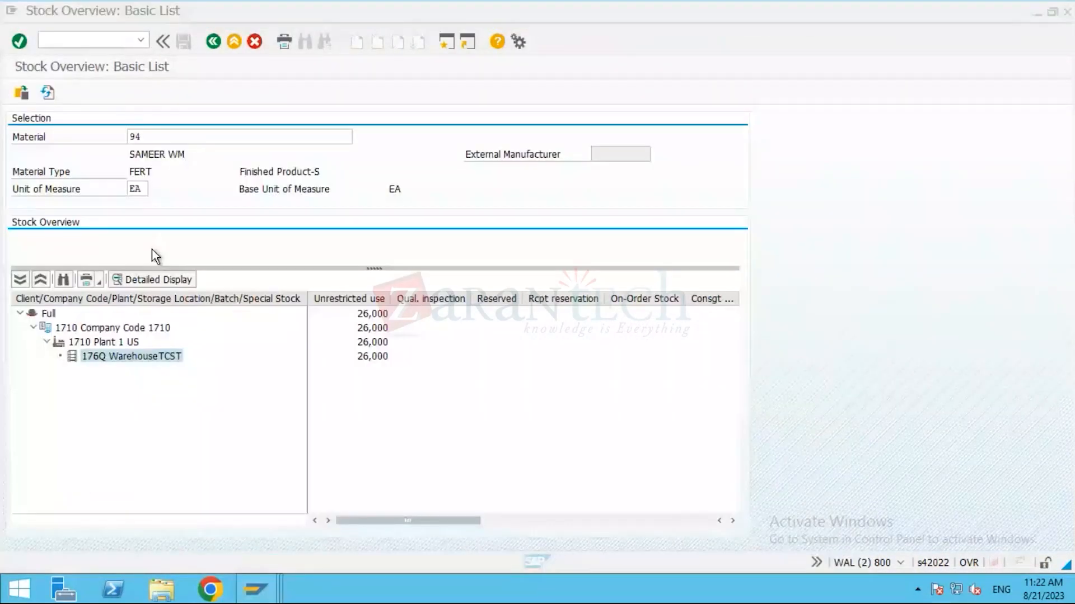
left_click(85, 40)
type("/NSE")
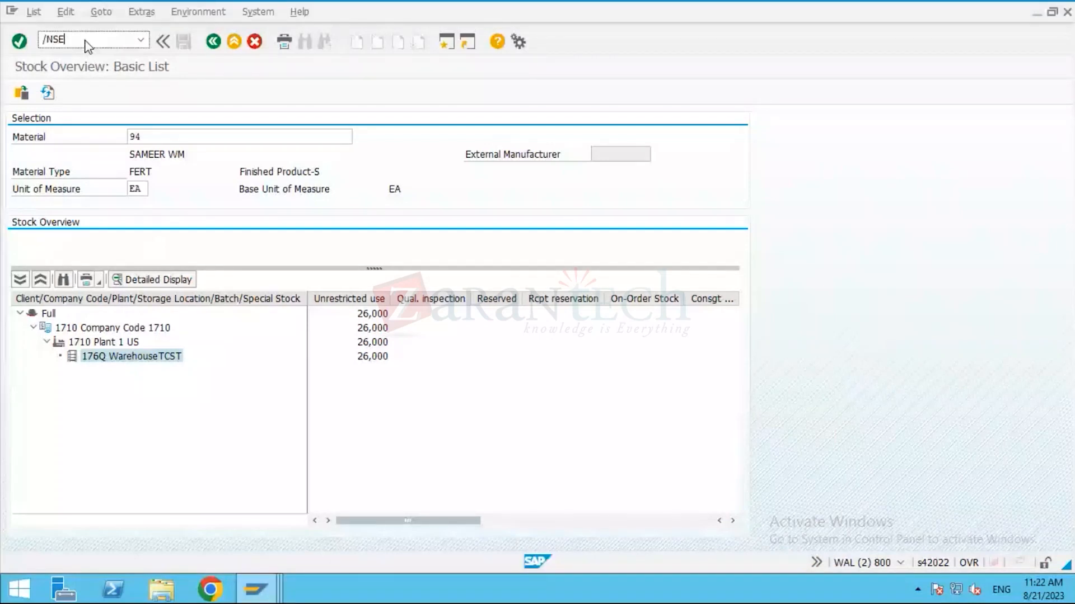
type("16")
key("Return")
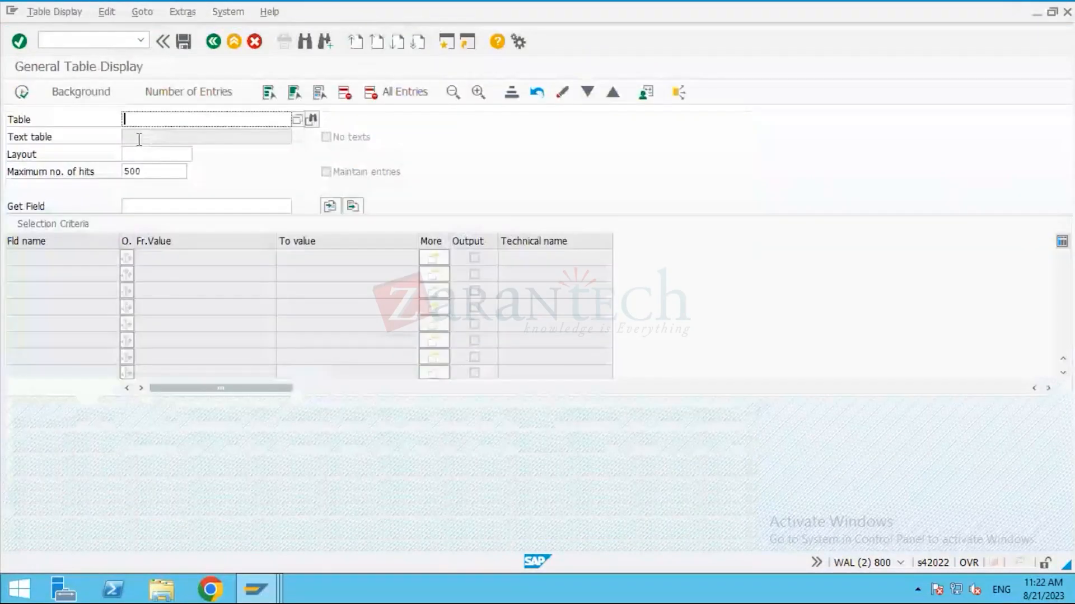
type("LTAP")
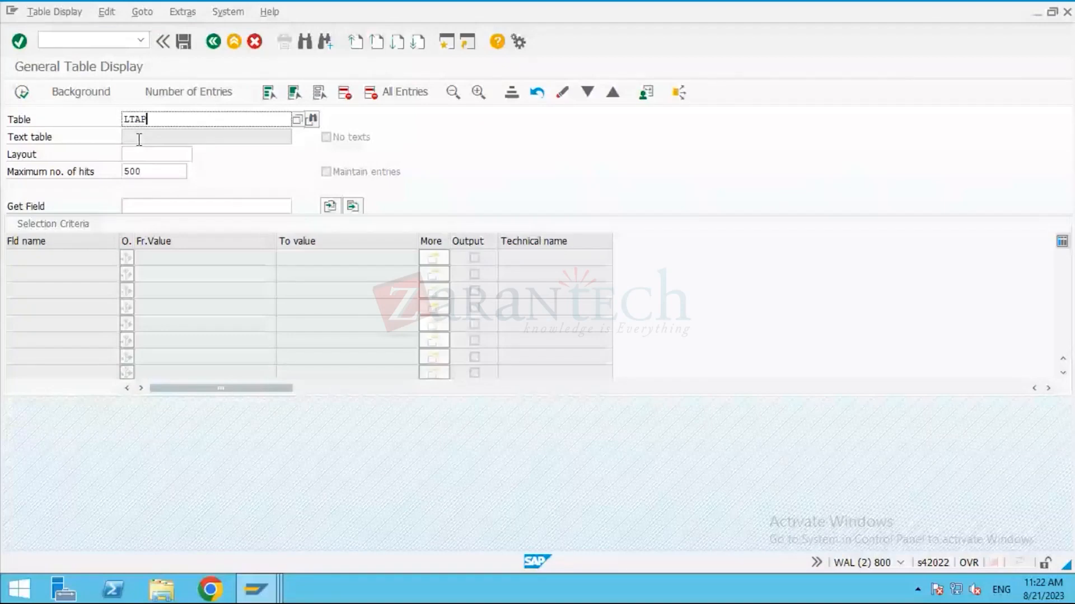
key("Return")
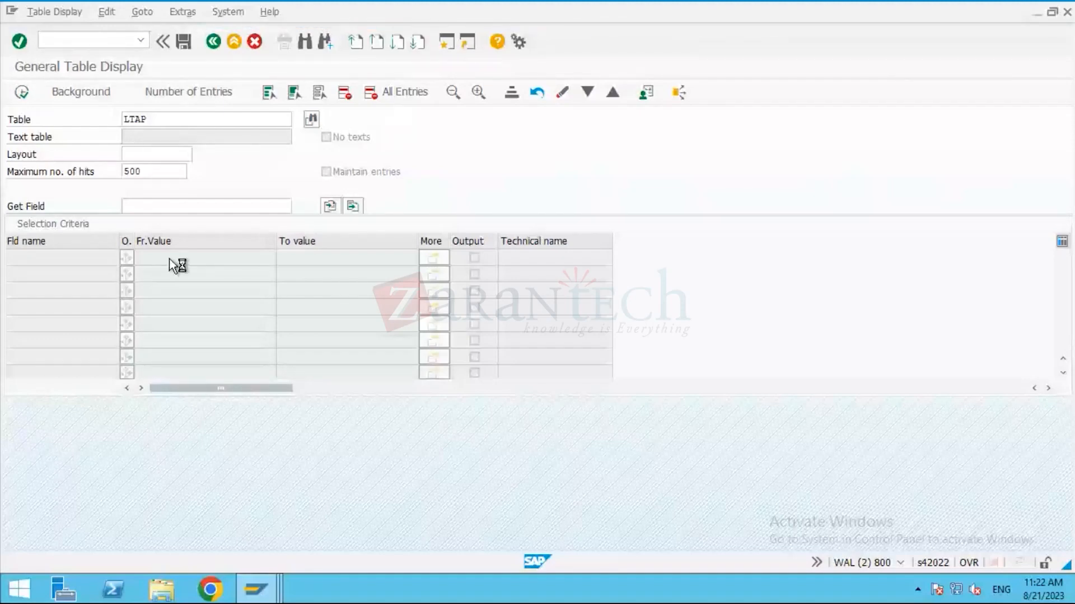
Check the session displaying transfer order 4, return to the table display session, and run the LTAP selection without criteria.
mouse_move(257, 589)
left_click(771, 500)
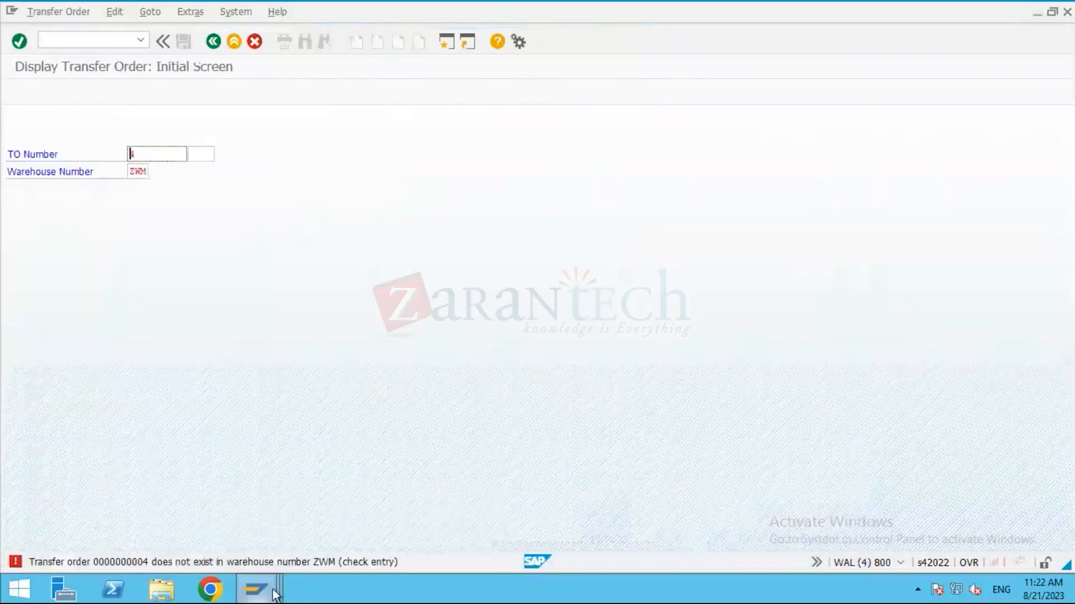
mouse_move(274, 594)
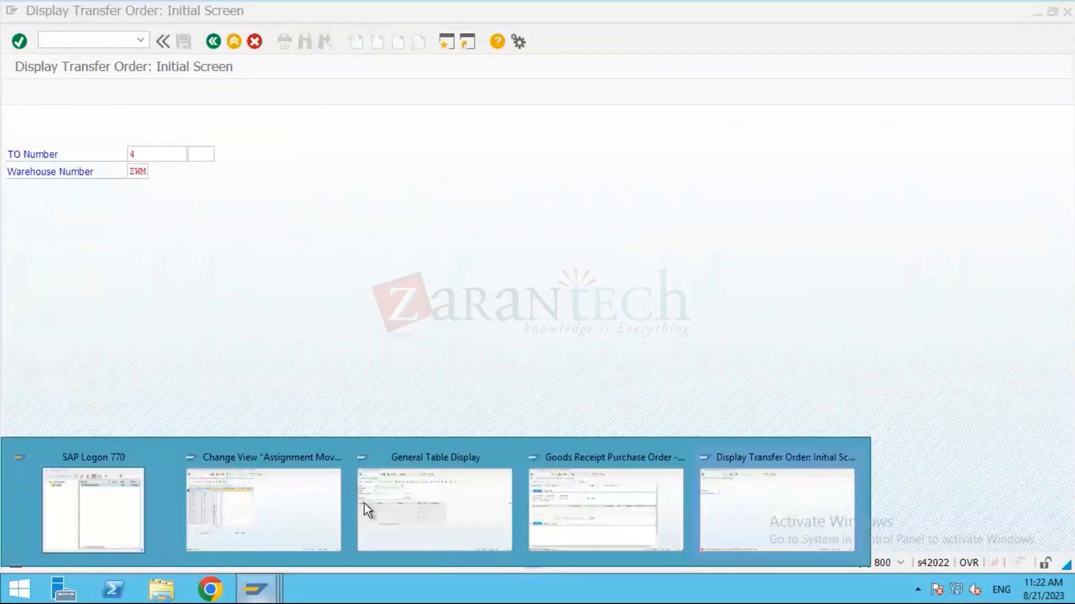
left_click(475, 488)
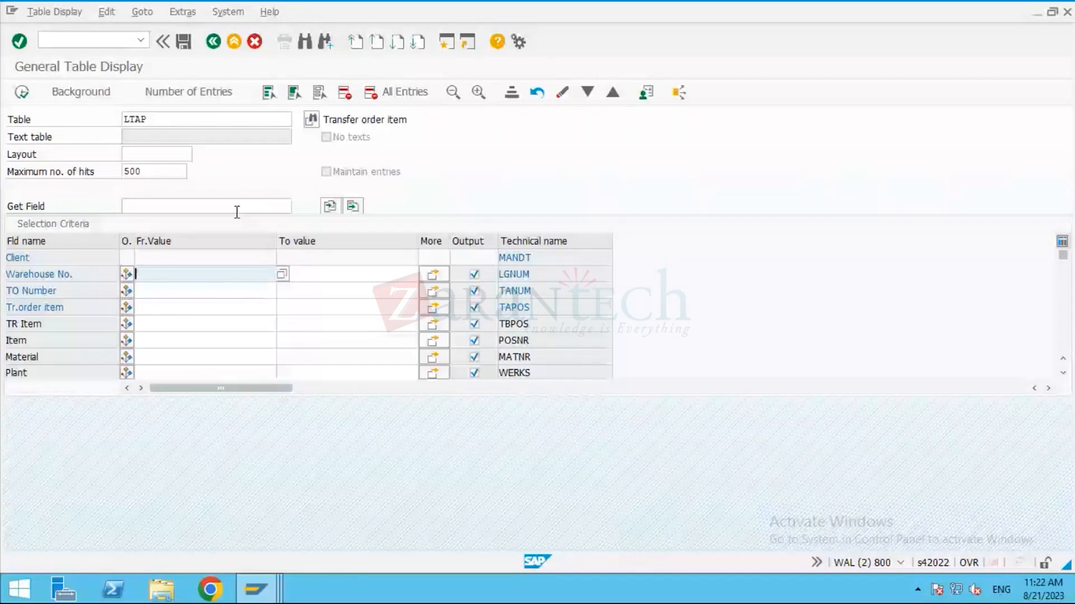
left_click(22, 93)
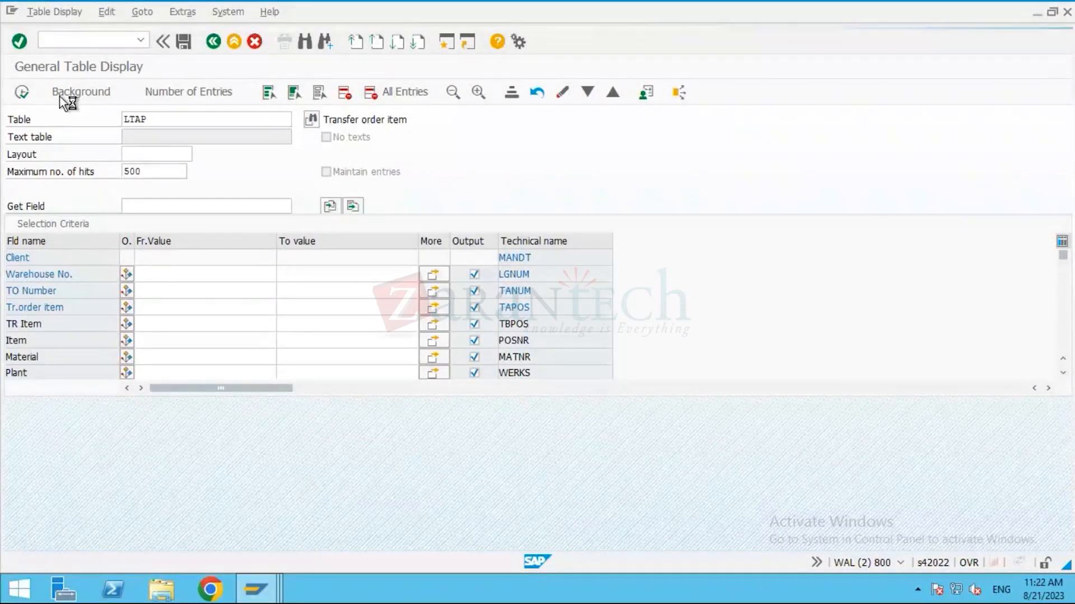
Stop the running LTAP table display transaction.
left_click(270, 598)
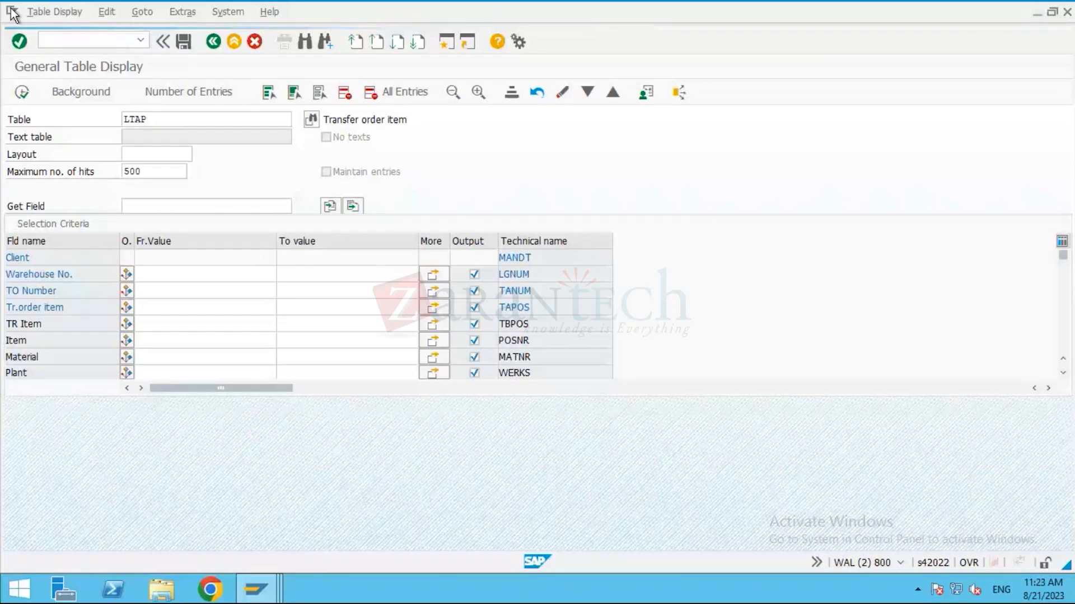
left_click(256, 590)
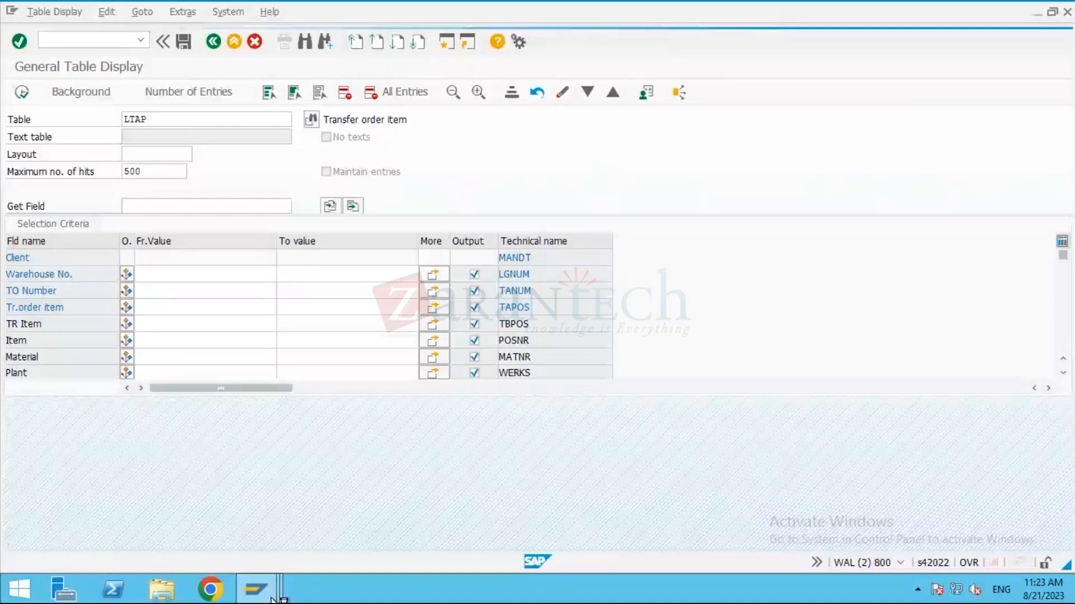
mouse_move(272, 599)
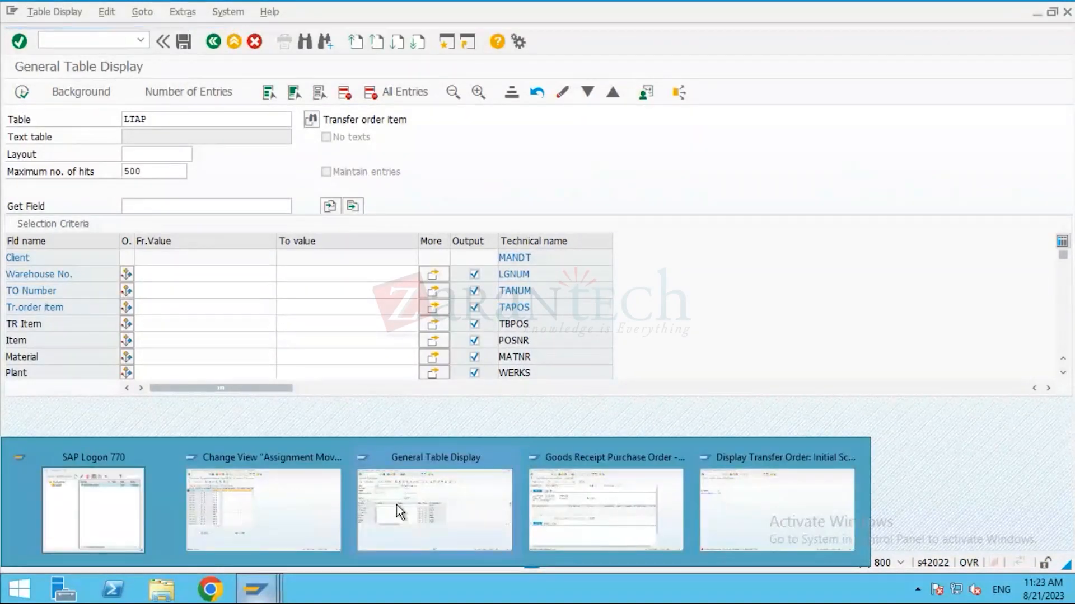
left_click(12, 12)
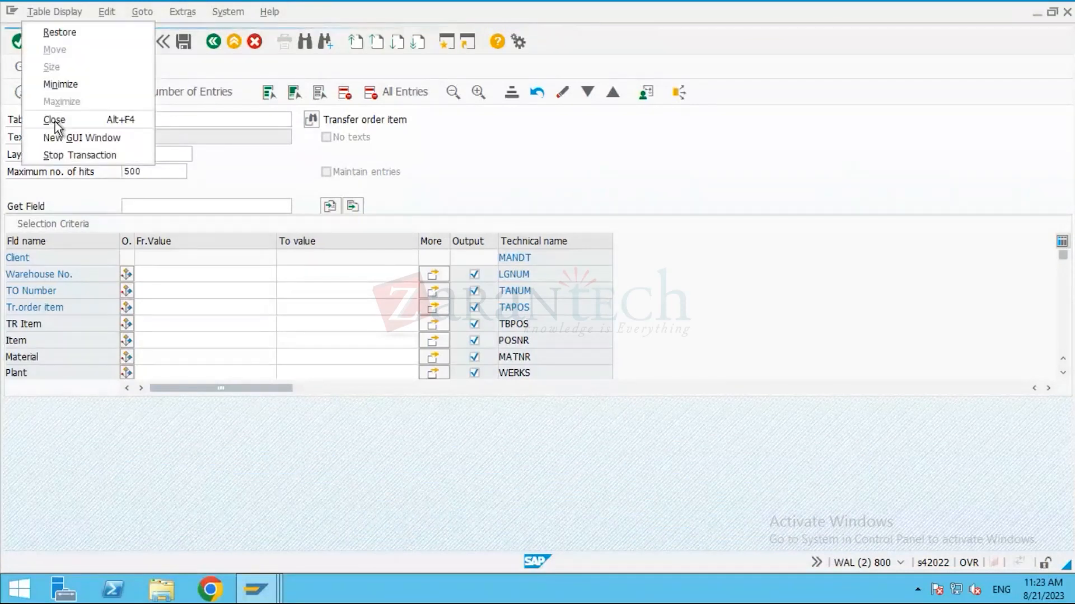
left_click(59, 156)
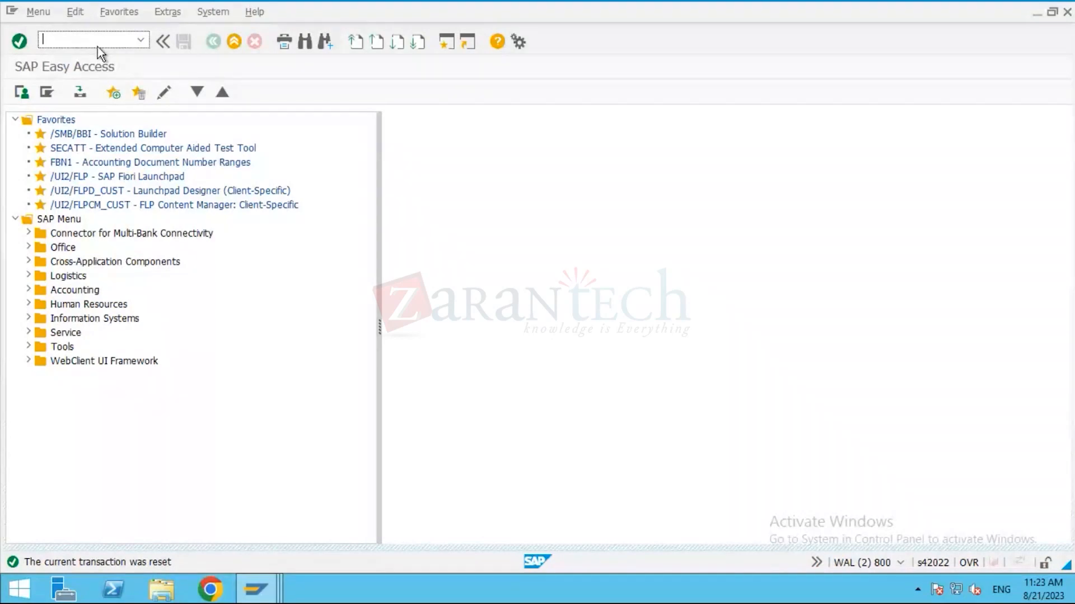
Call transaction LT23 and list only the open transfer order items of warehouse ZWM.
type("LT23")
key("Return")
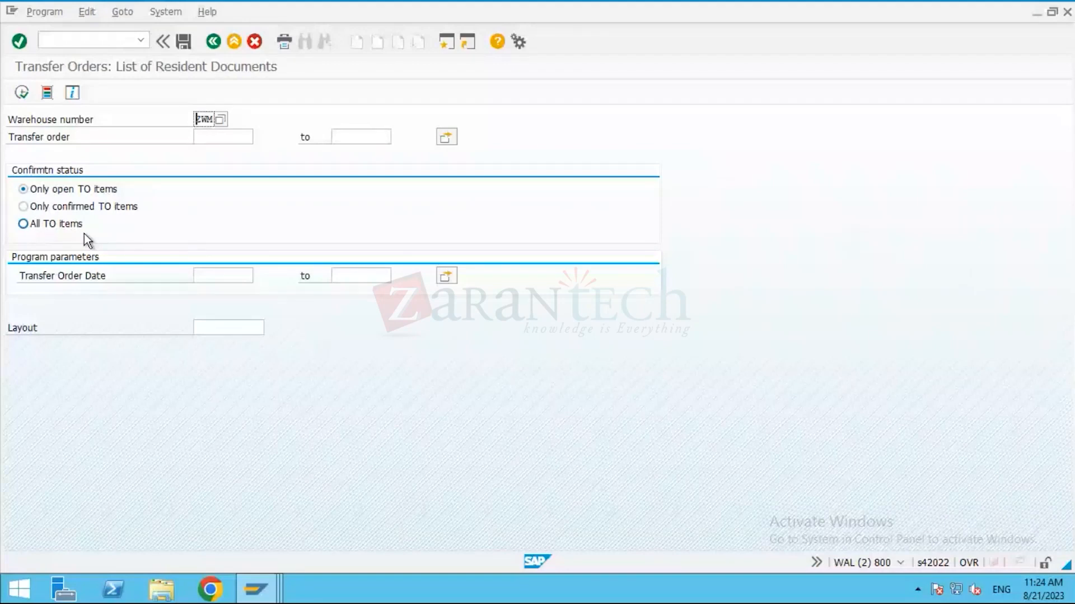
key("F8")
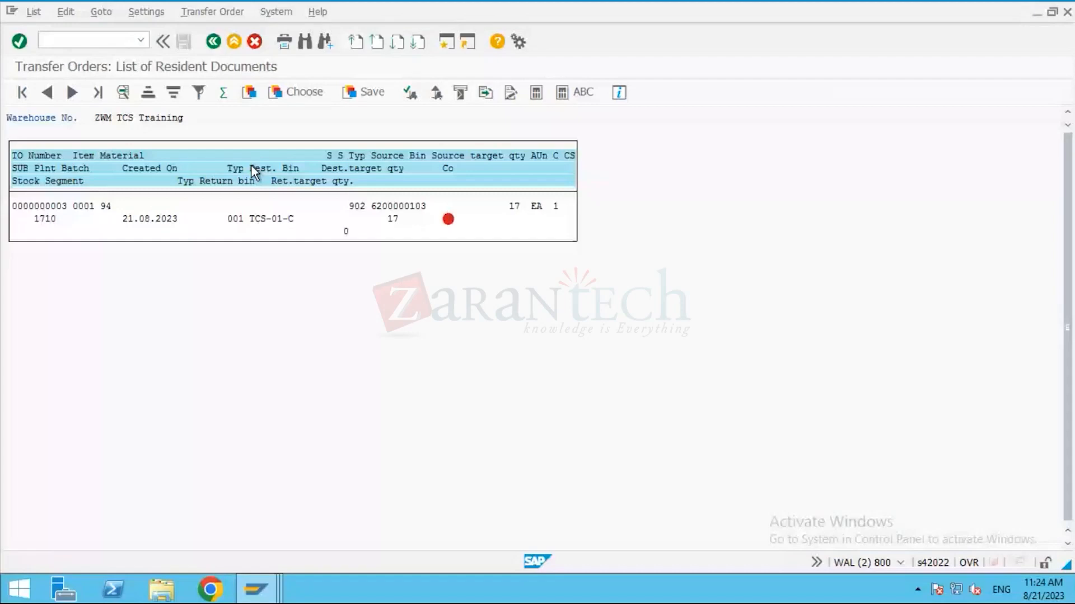
Open the item of transfer order 3 from the list, review its movement data, and display the transfer order header.
left_click(56, 212)
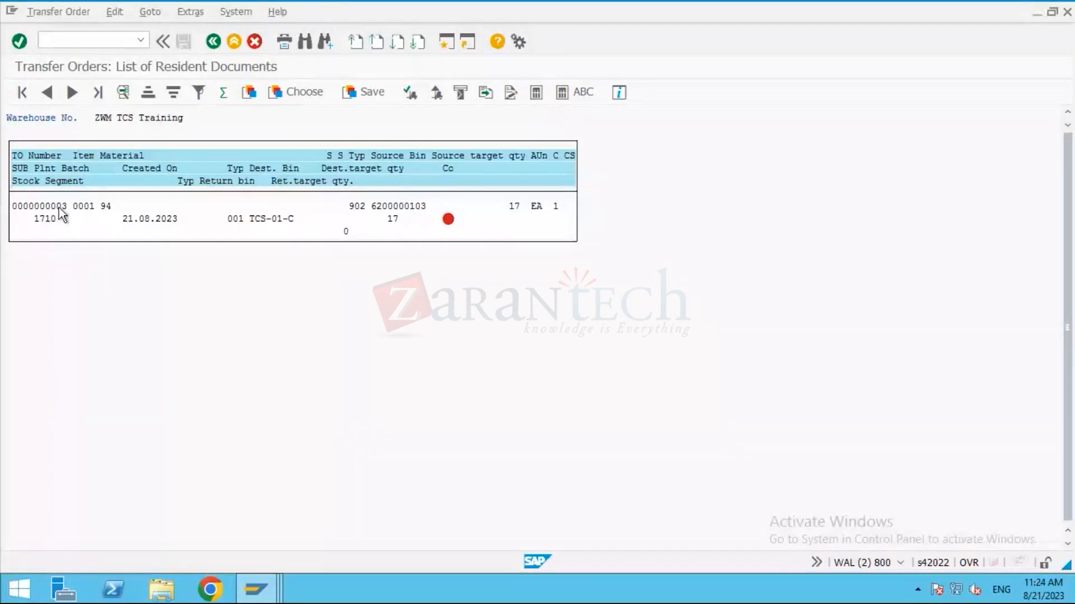
double_click(364, 193)
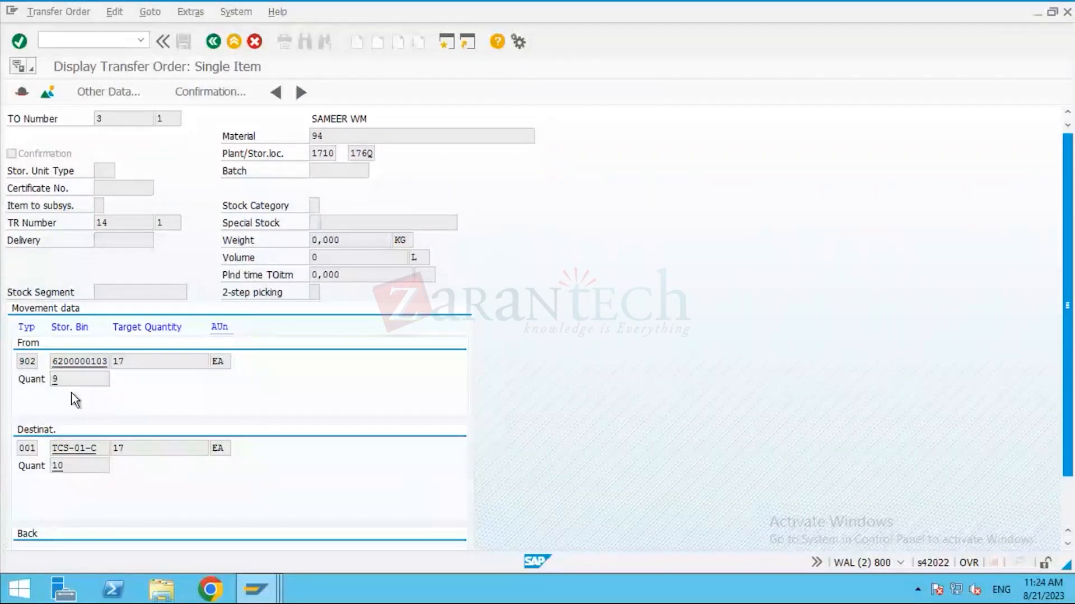
scroll(328, 261, "down", 1)
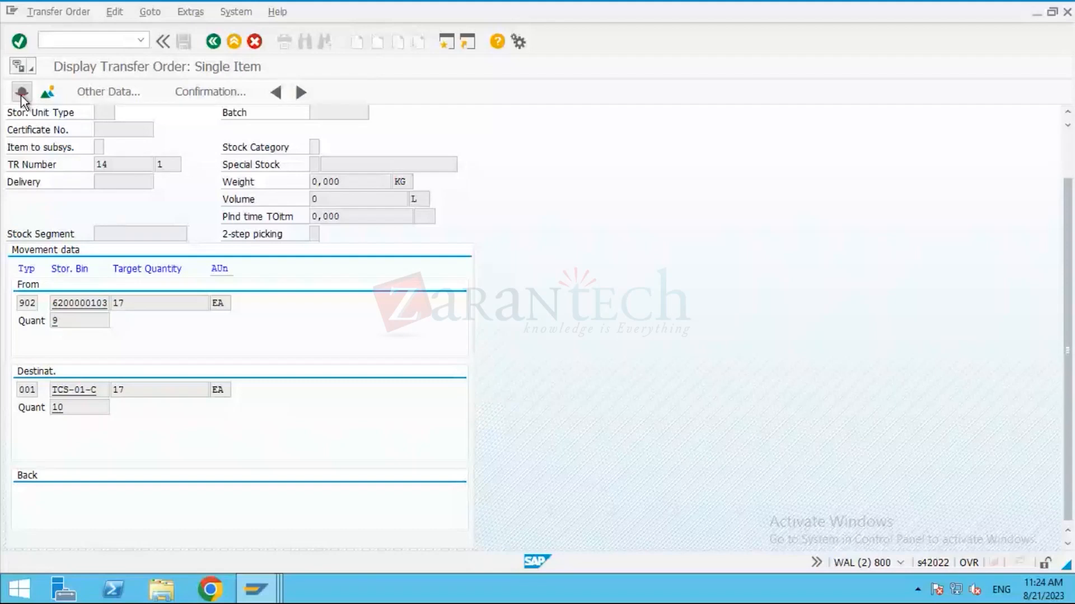
left_click(22, 94)
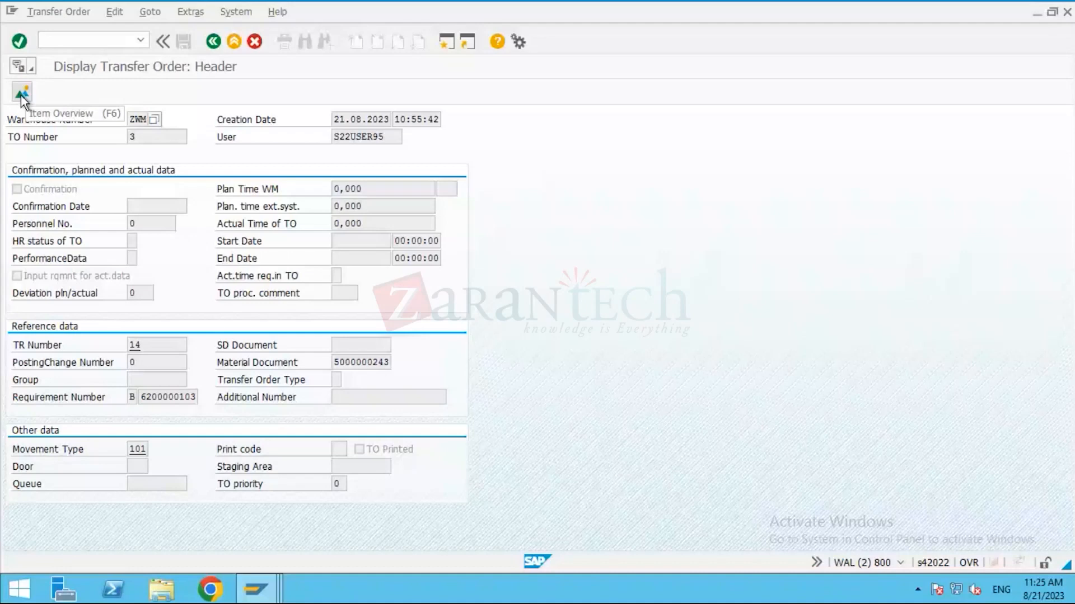
Compare the header's material document with the one posted in the Goods Receipt session, and leave the transfer order header.
left_click_drag(335, 362, 385, 367)
left_click(276, 592)
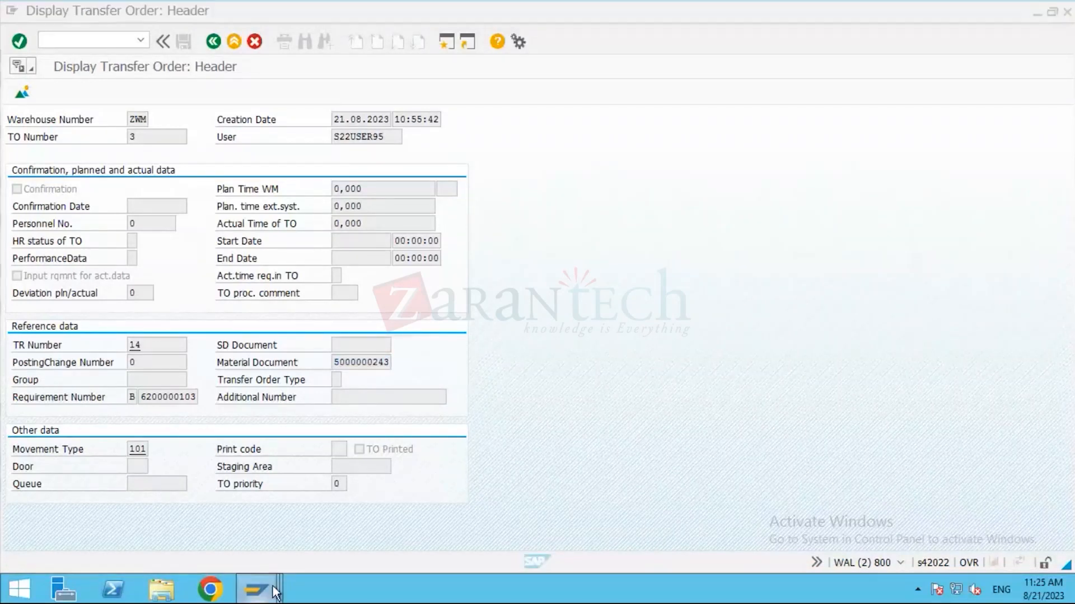
mouse_move(276, 592)
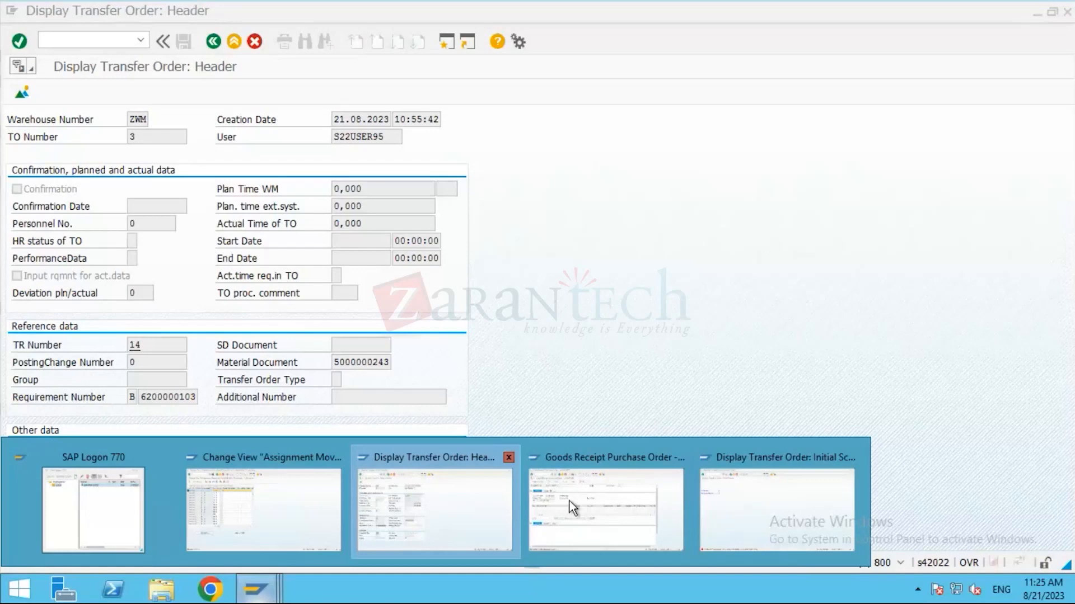
mouse_move(569, 501)
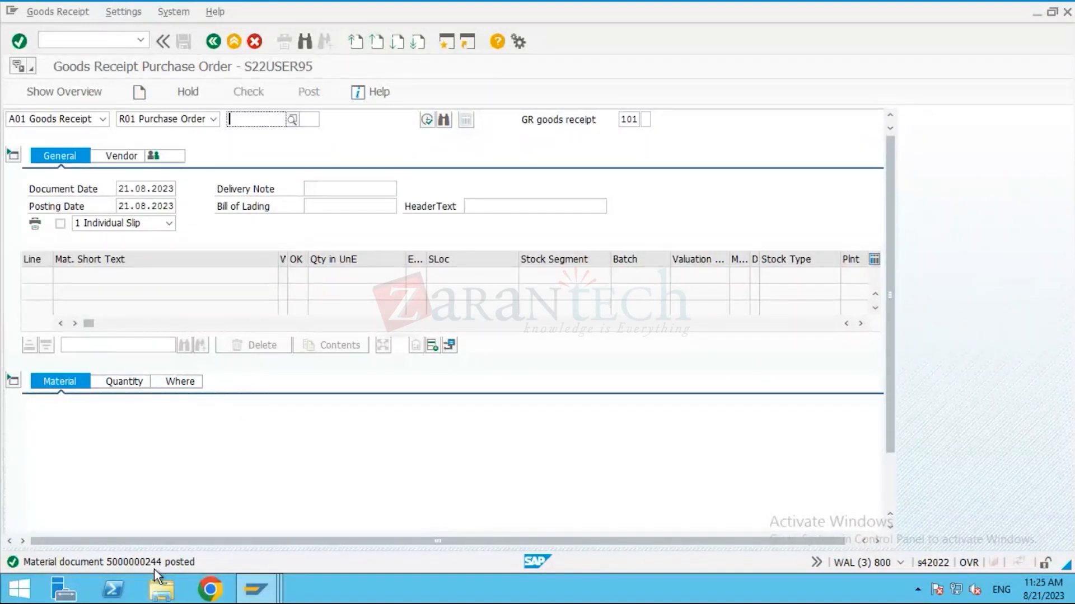
left_click(265, 592)
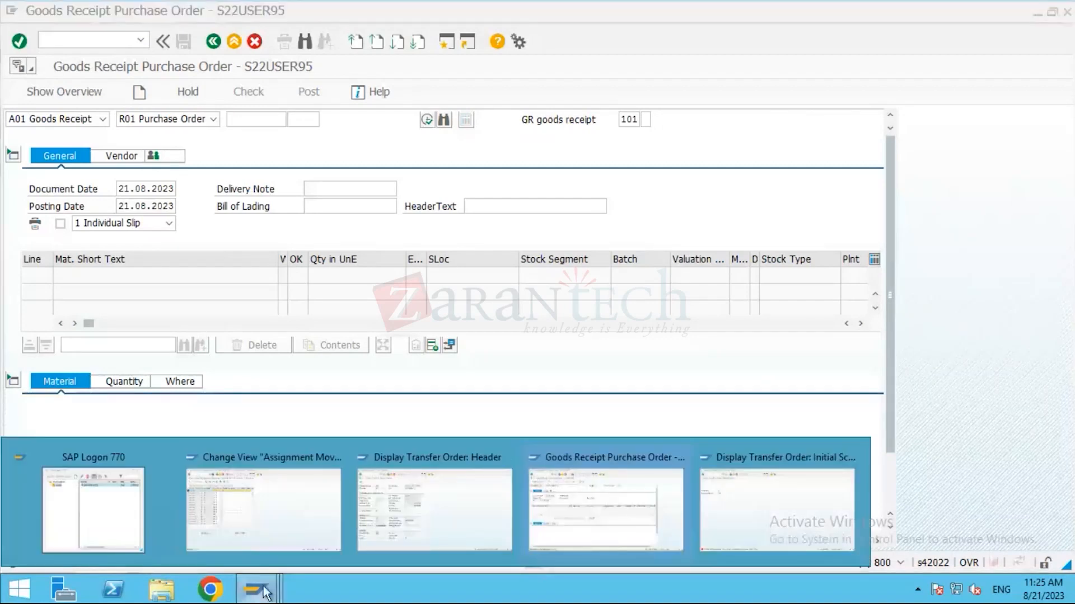
left_click(402, 519)
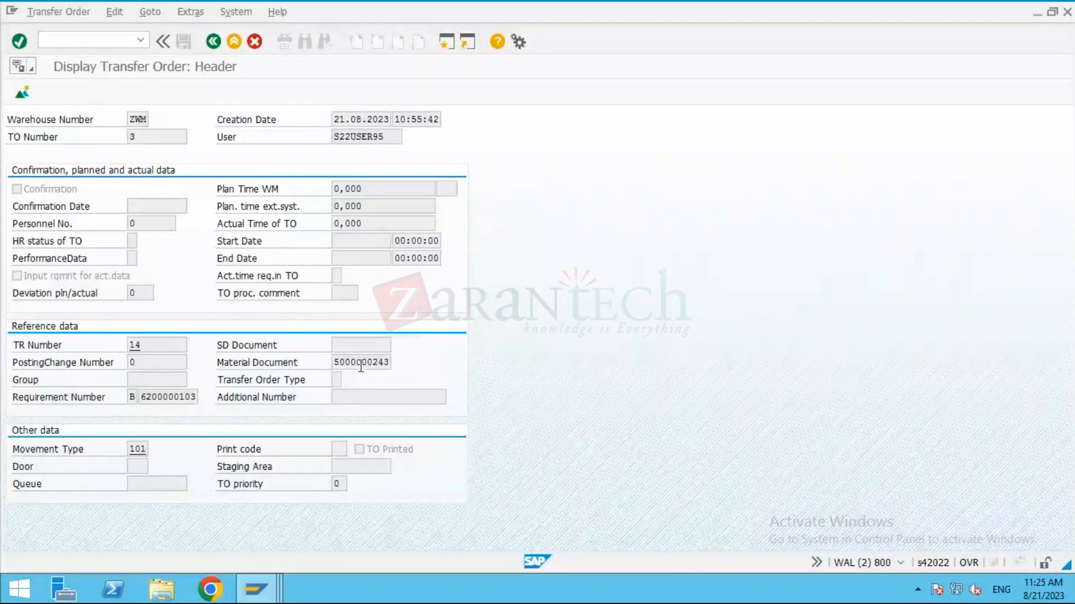
left_click_drag(361, 365, 394, 362)
left_click(395, 363)
key("XF86MonBrightnessUp")
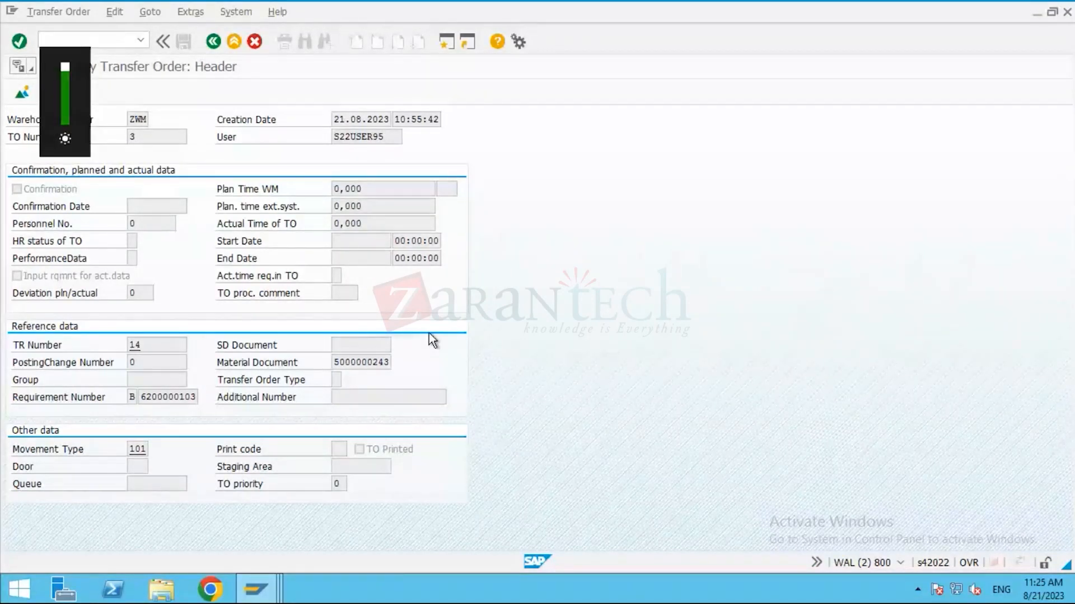
left_click(212, 45)
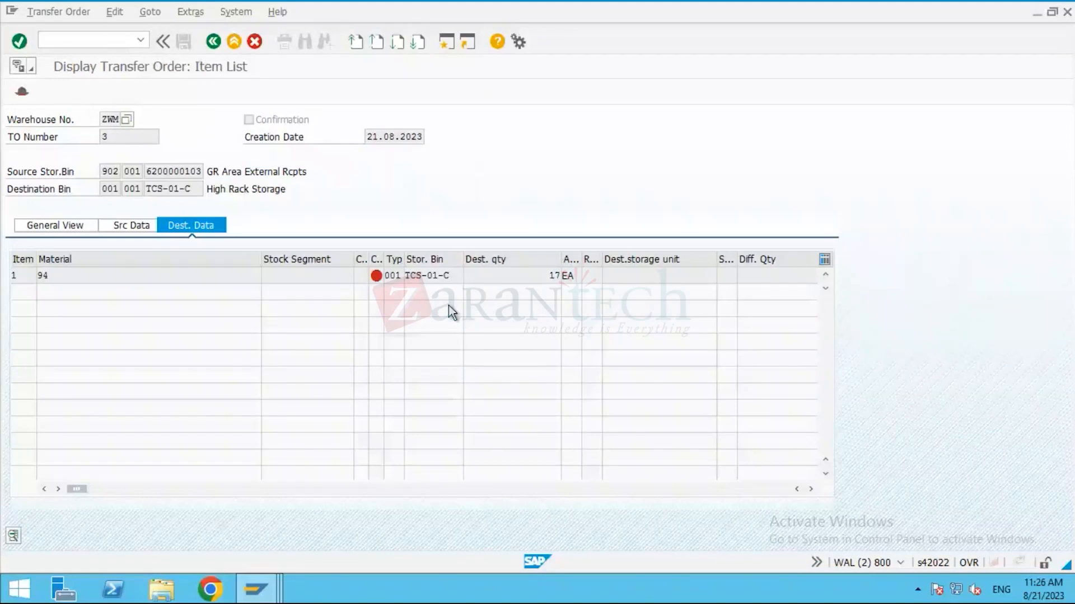
Leave the transfer order display and its list, and call transaction LT11 to view the single-item confirmation screen.
key("F3")
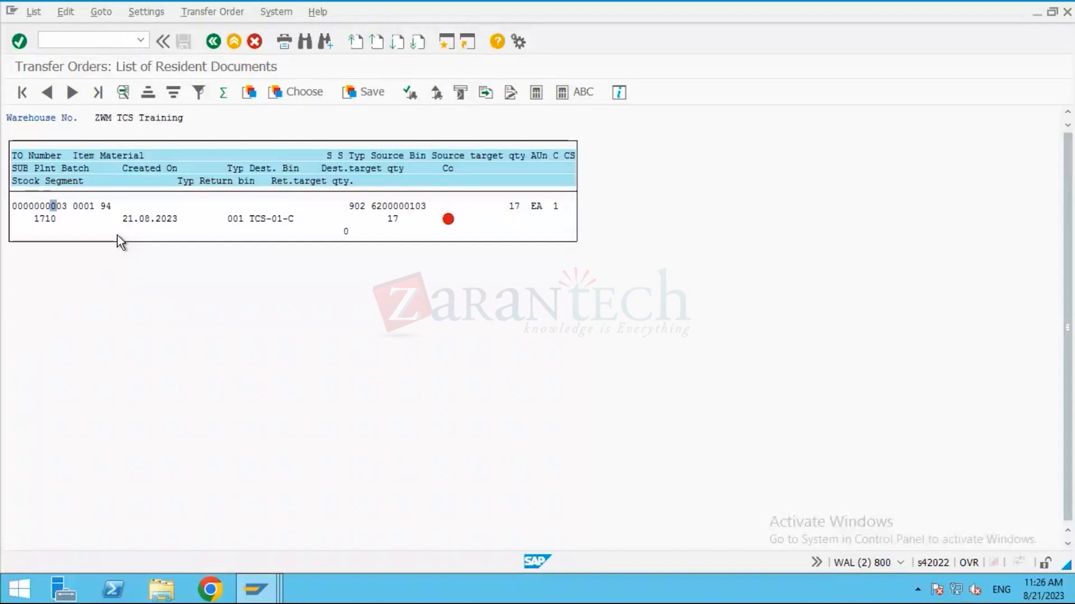
left_click(214, 47)
left_click(96, 46)
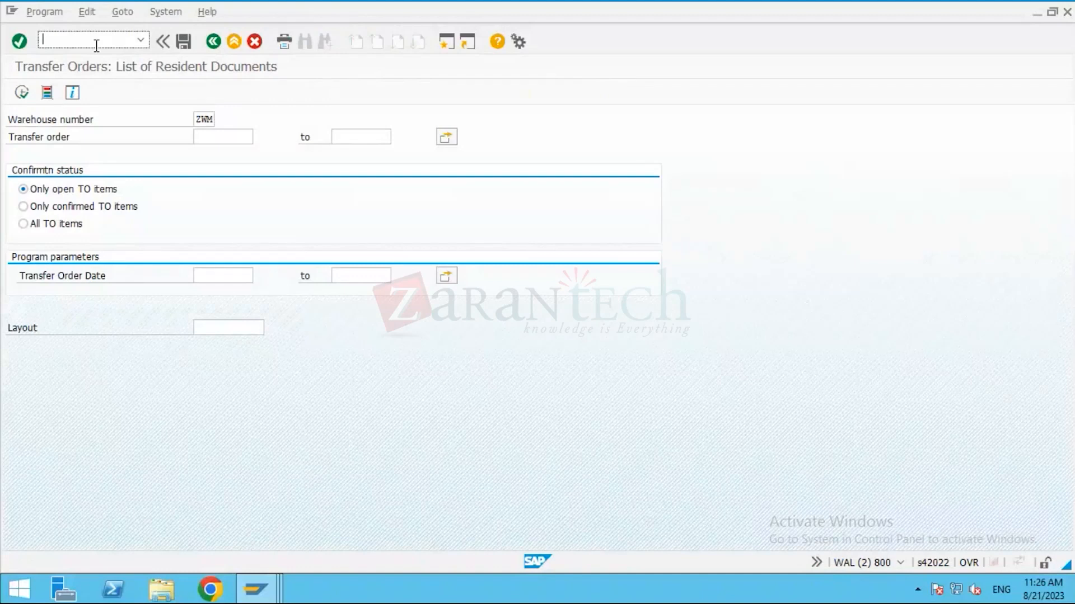
type("/NLT11")
key("Return")
left_click(96, 44)
type("/NL")
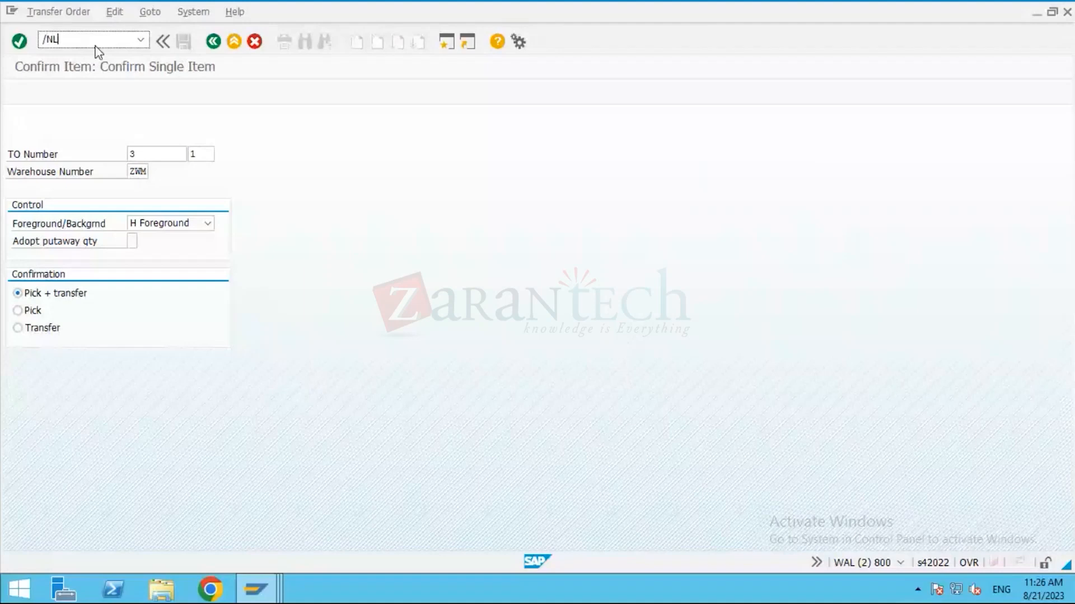
key("Return")
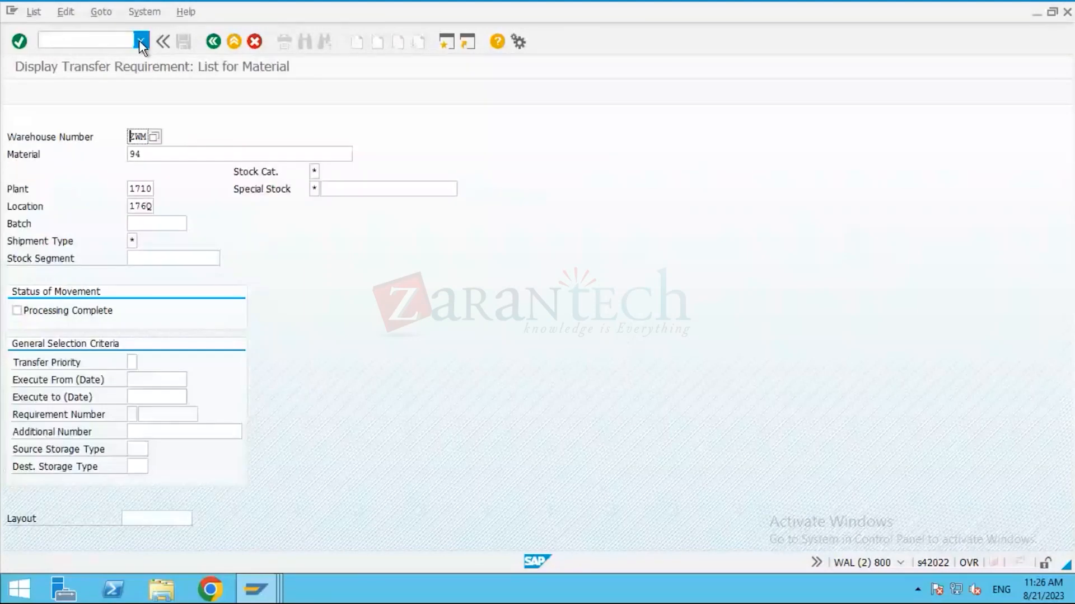
key("F8")
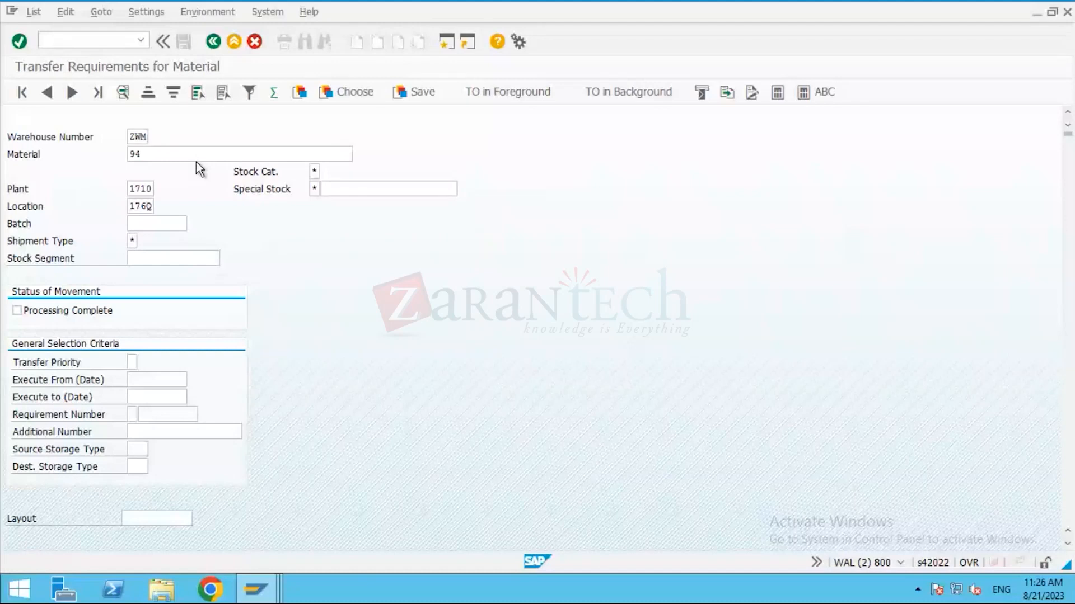
left_click(227, 207)
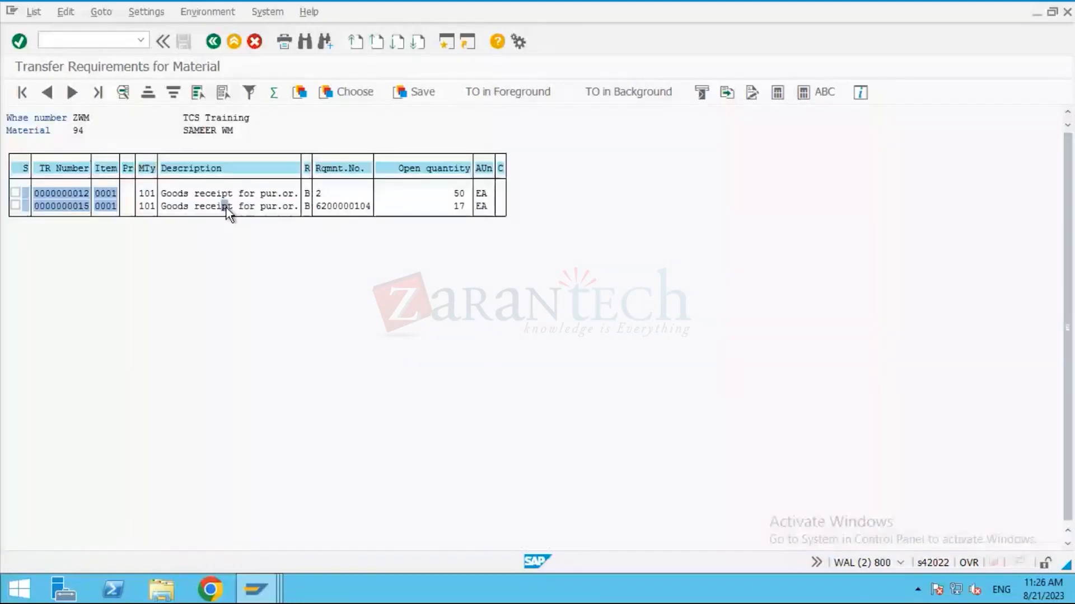
double_click(226, 207)
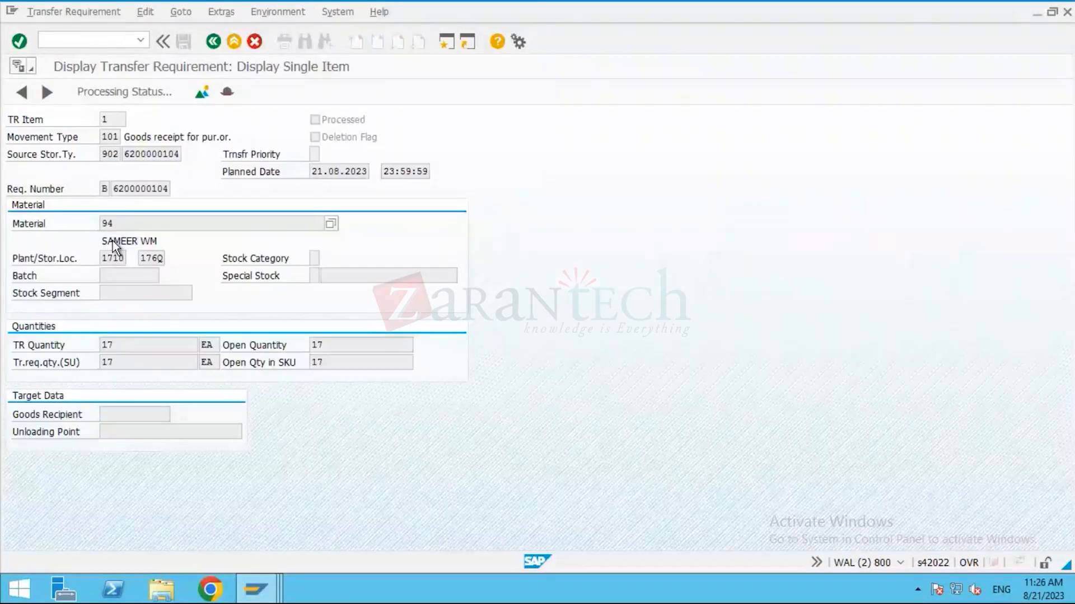
Display the transfer requirement's header, examine its material document and TR number, and return to the item list.
left_click(228, 93)
left_click(227, 93)
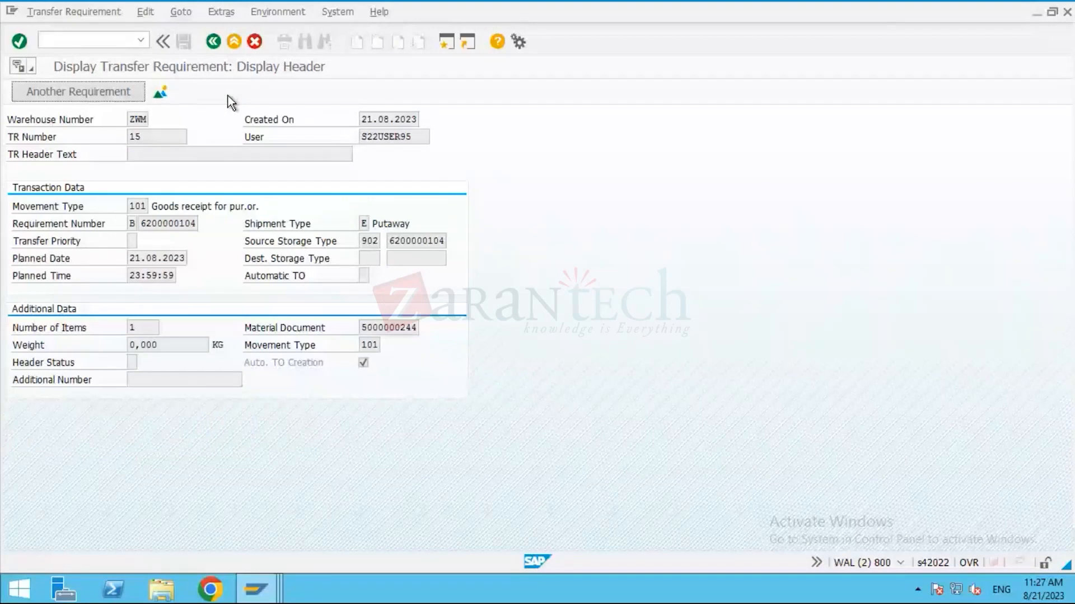
left_click_drag(361, 328, 430, 328)
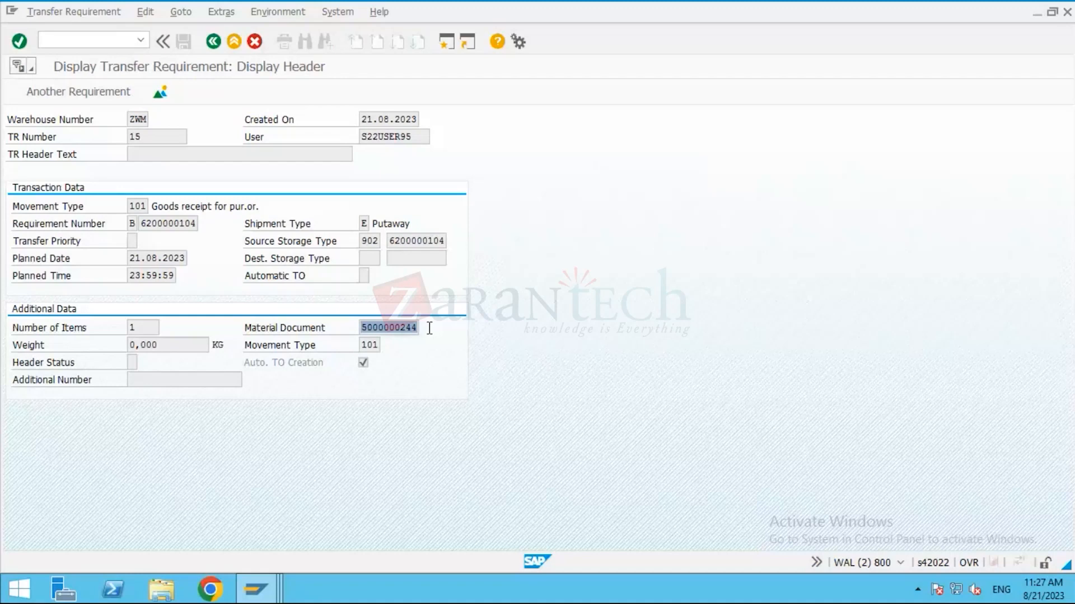
left_click_drag(429, 328, 271, 248)
left_click_drag(141, 136, 123, 139)
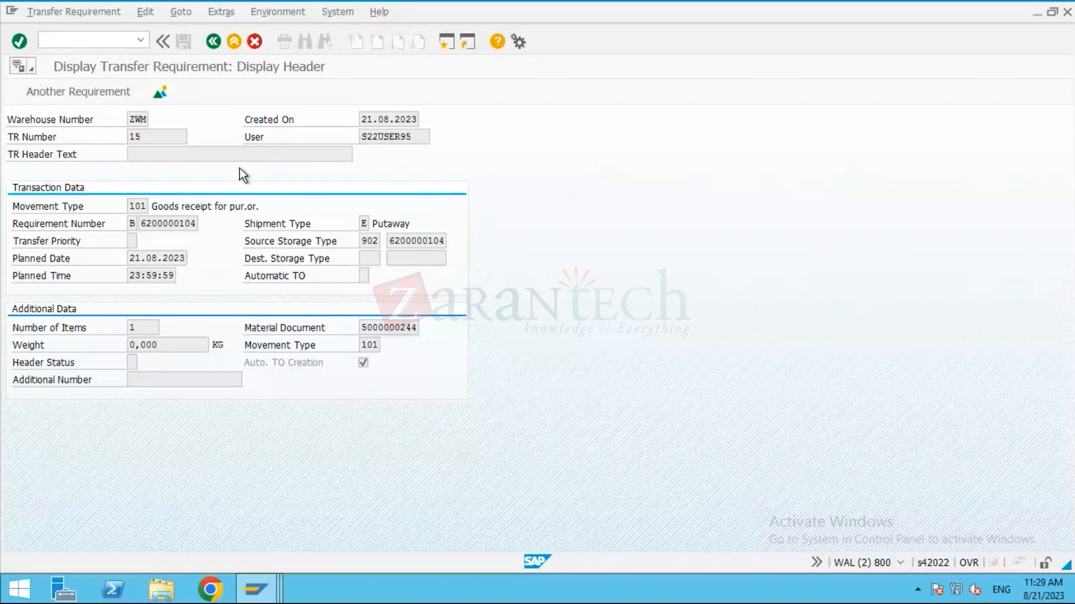
left_click(214, 42)
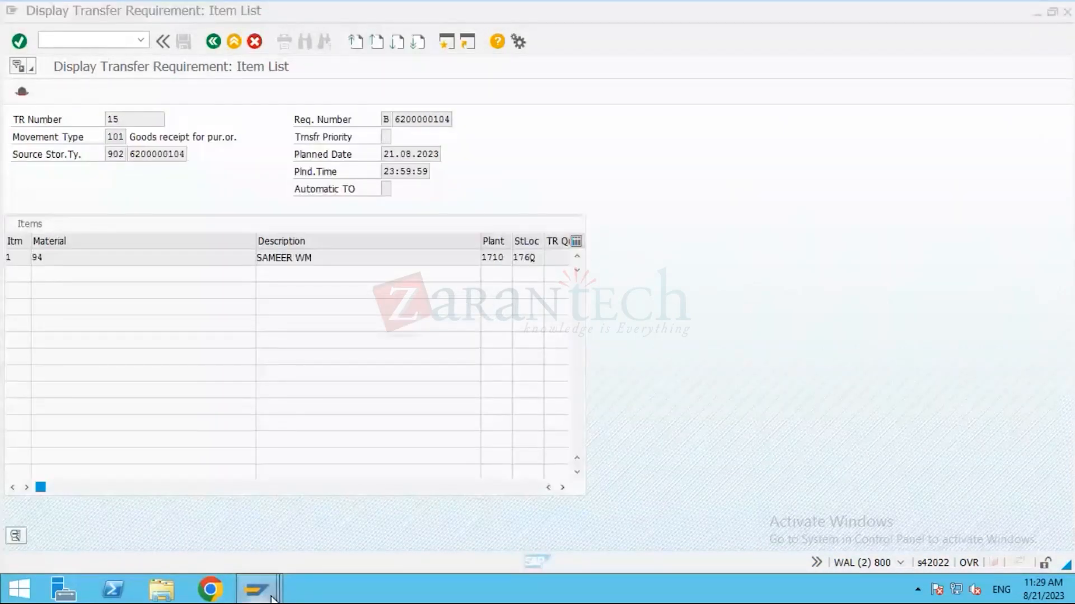
Switch to the movement type assignment session, move the indicator dialog aside, and review immediate TO creation options X and A.
left_click(271, 599)
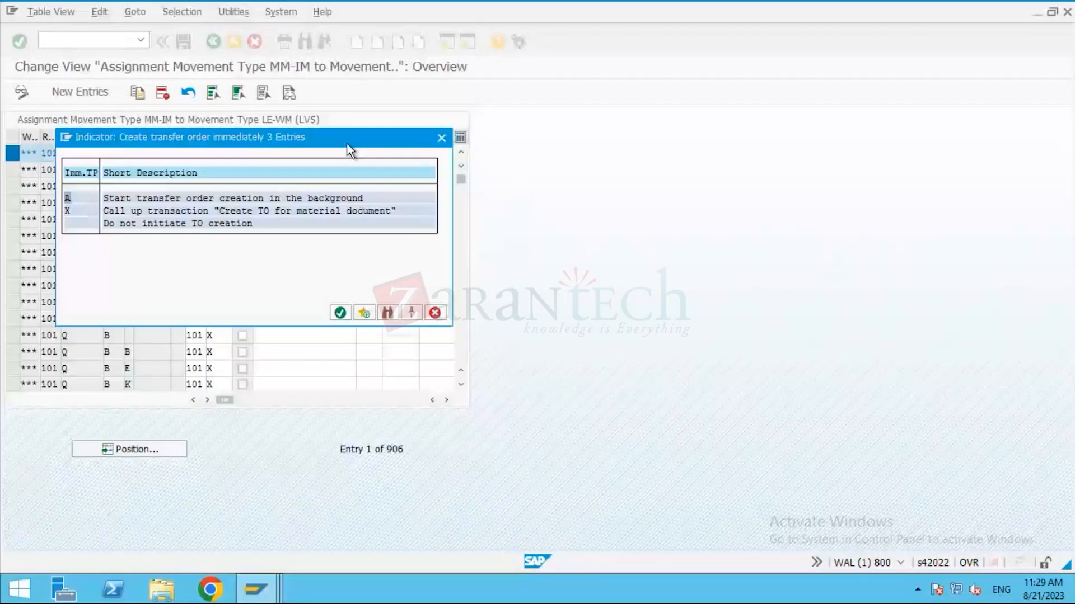
left_click_drag(346, 144, 784, 143)
left_click(526, 214)
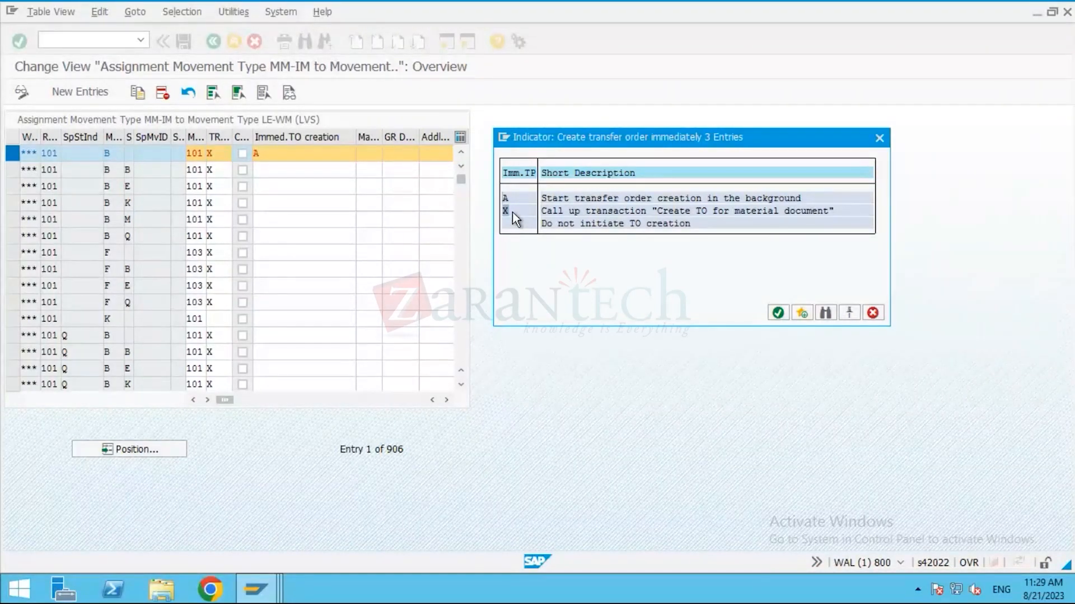
left_click(505, 198)
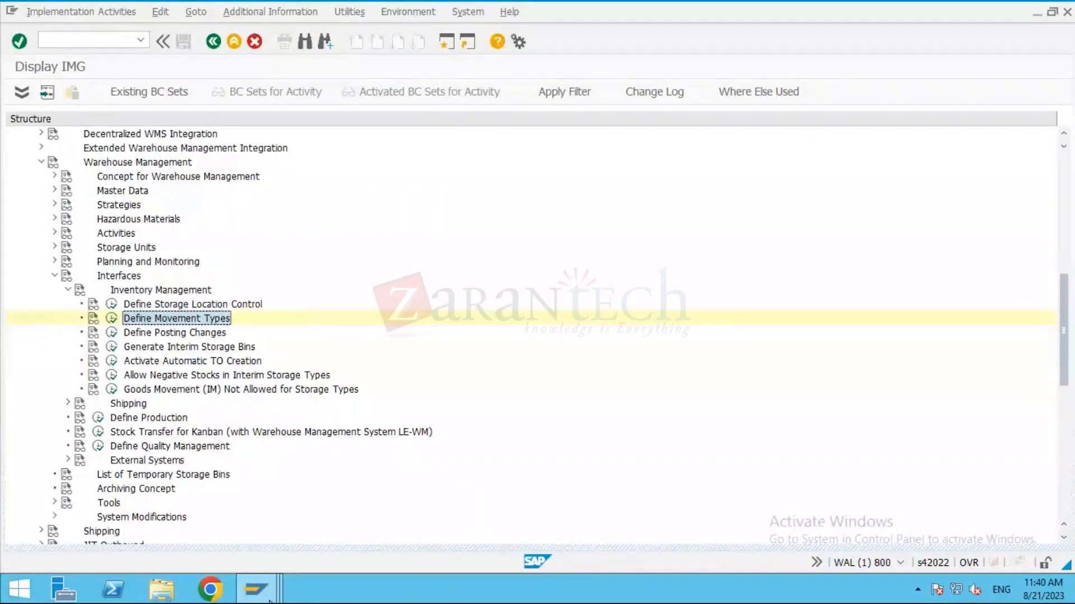
Preview the open SAP sessions, and review the browser's training slides up to TO Creation with Posting Change Notice.
left_click(267, 597)
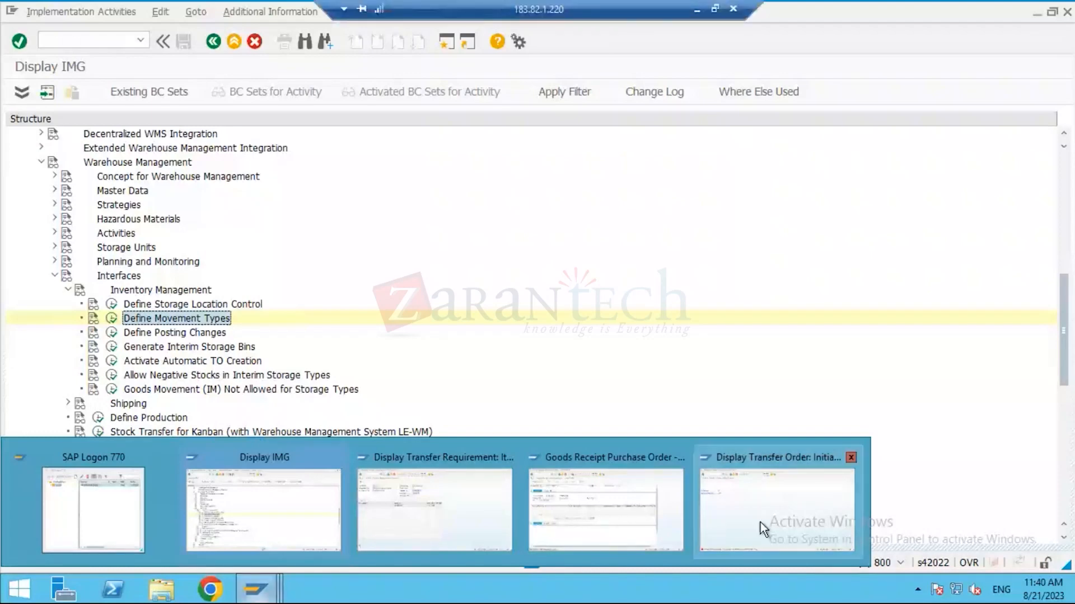
mouse_move(760, 522)
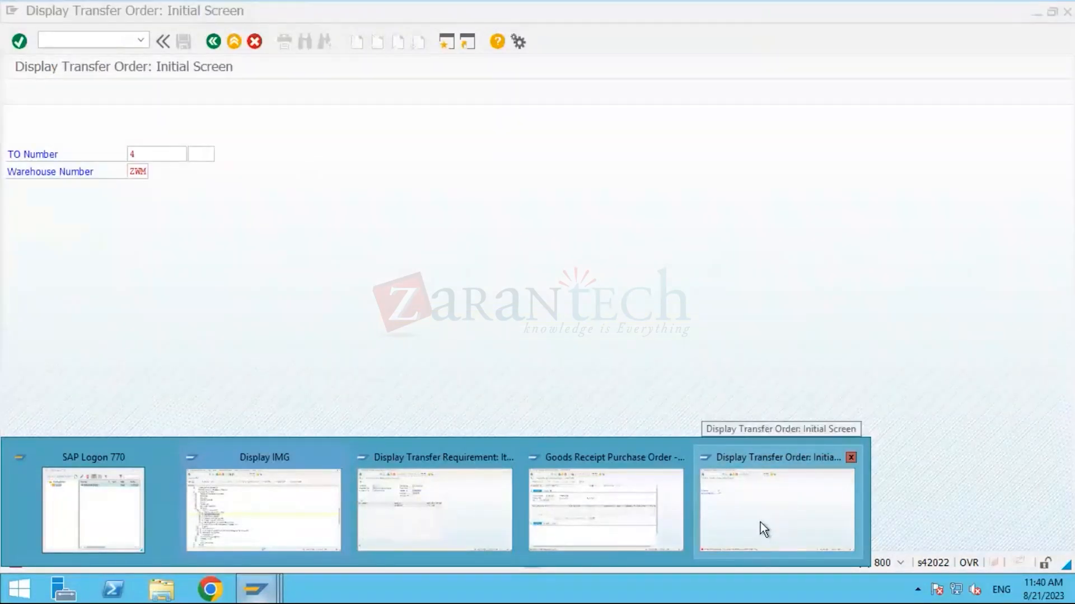
mouse_move(370, 520)
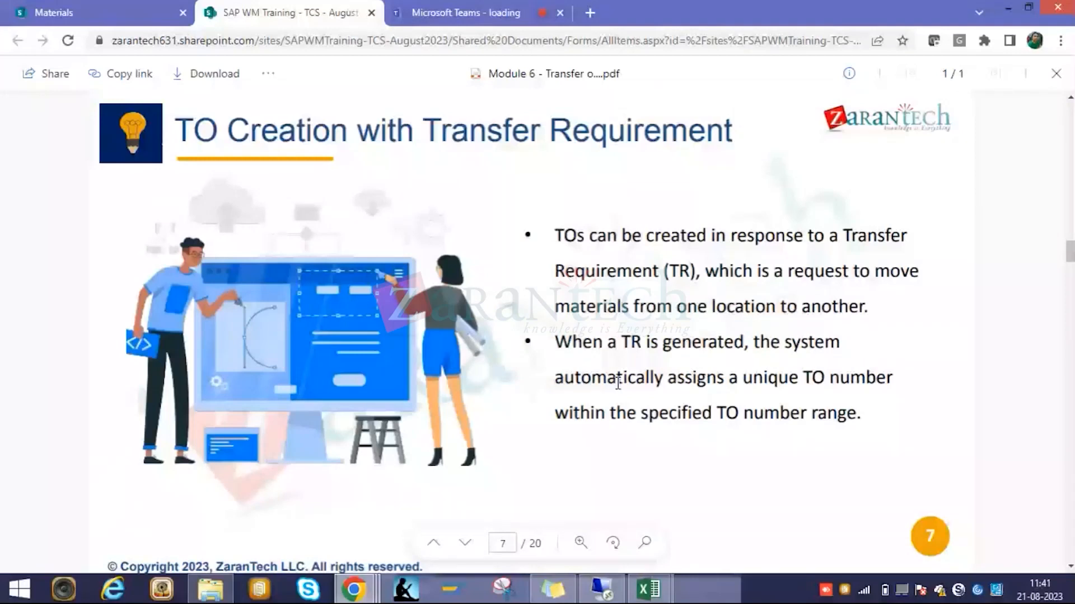
scroll(618, 383, "down", 8)
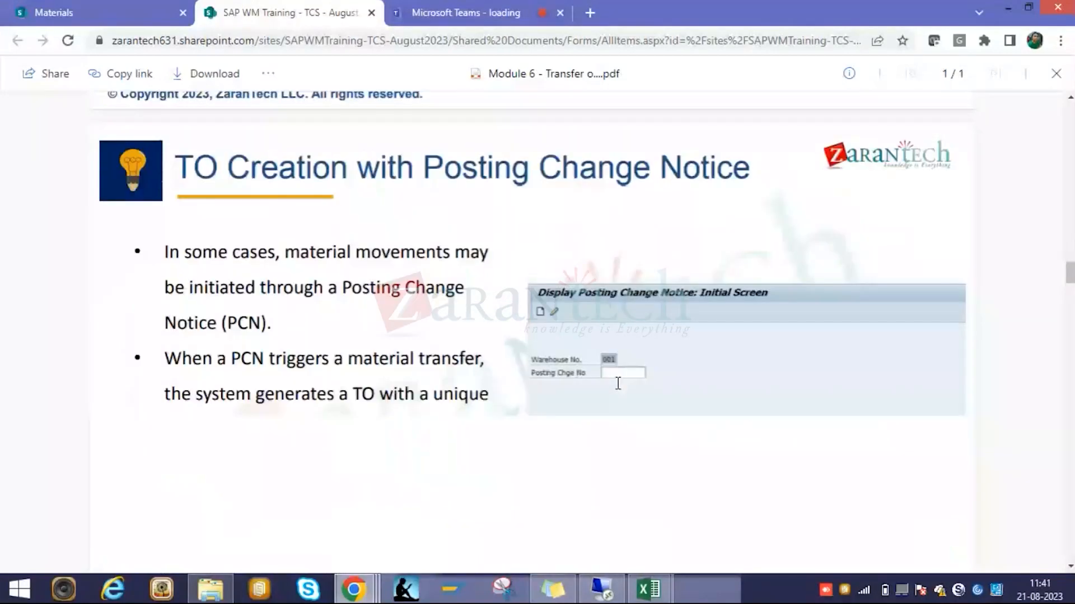
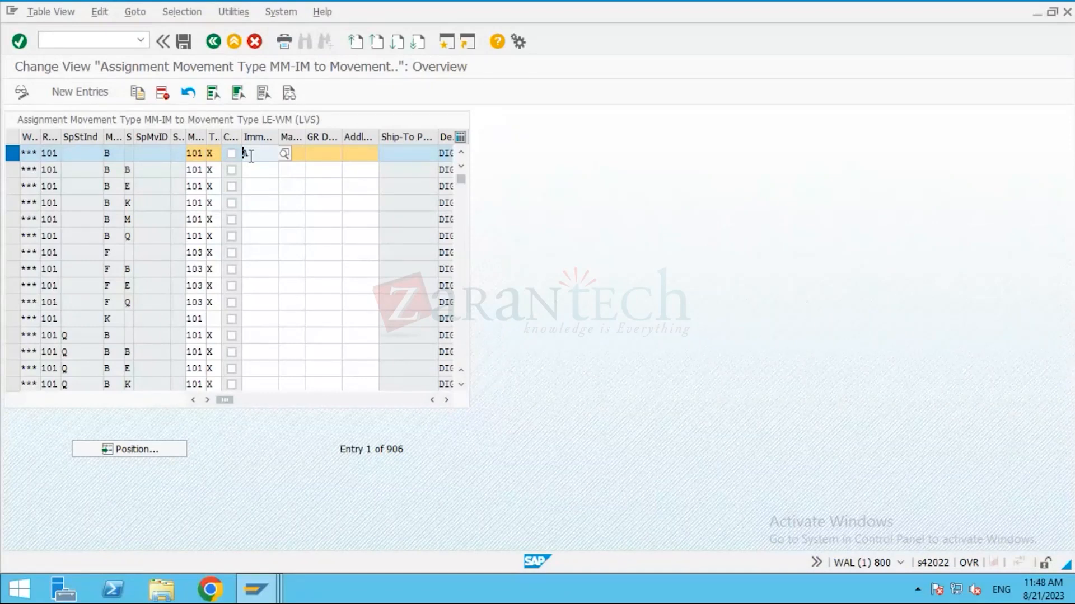
Clear the immediate TO creation indicator of the first movement type 101 entry, save it to request WALK902398, and leave the activity.
left_click(261, 156)
key("BackSpace")
key("Return")
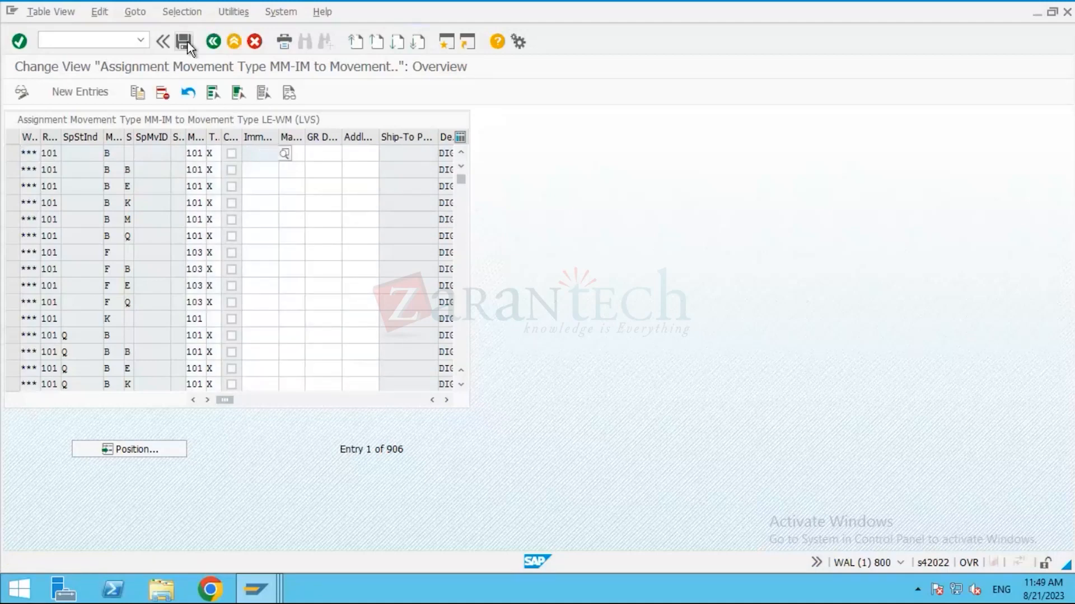
left_click(184, 41)
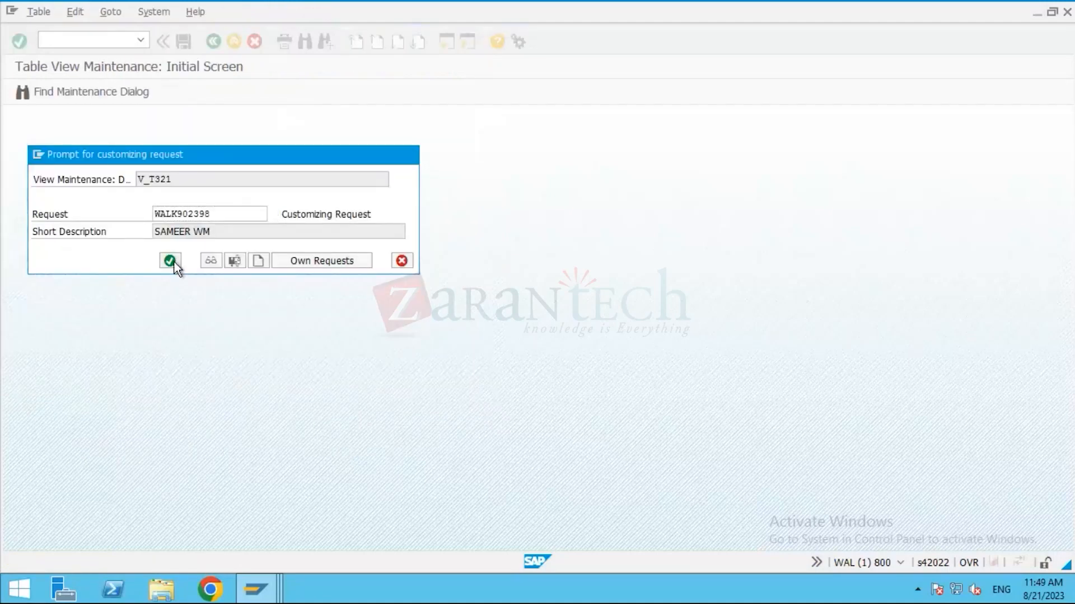
left_click(174, 262)
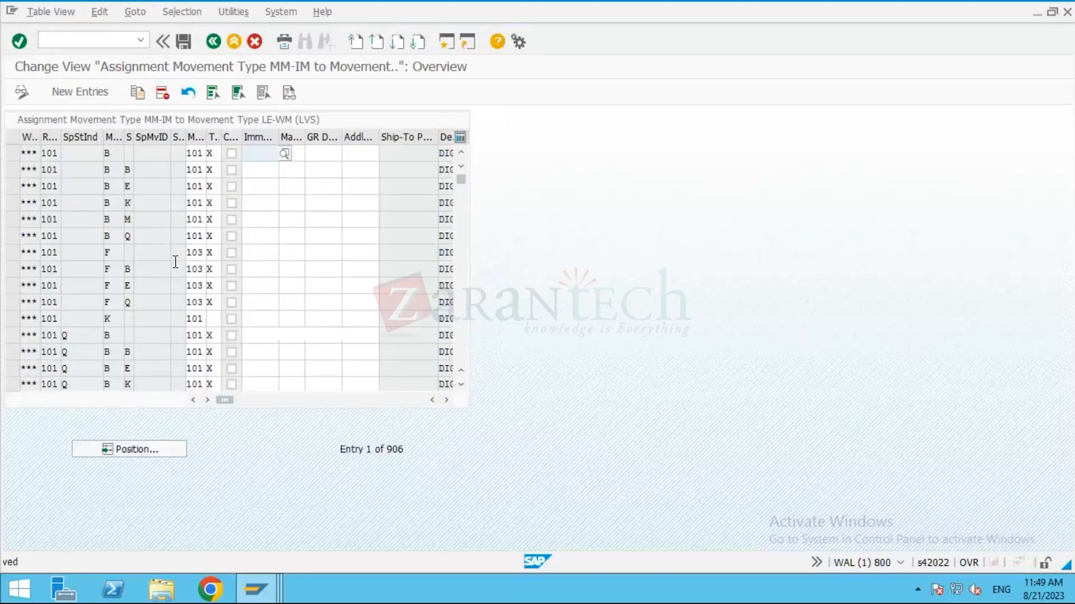
left_click(211, 43)
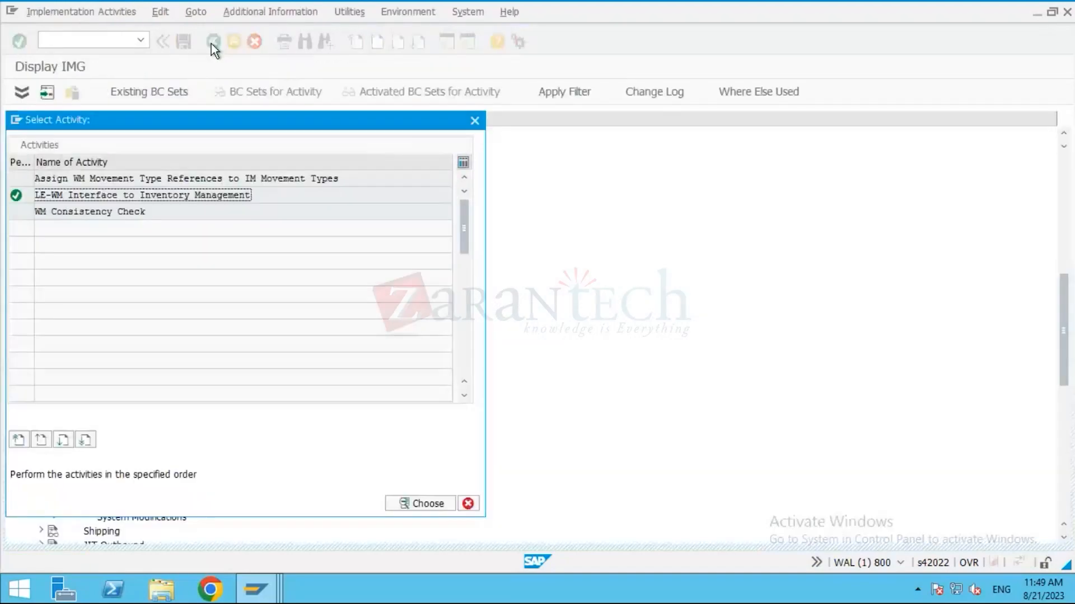
key("Escape")
Under Warehouse Management, Activities, Transfers, open the IMG activity Set Up Autom. TO Creation for TRs / Posting Change Notices.
left_click(55, 275)
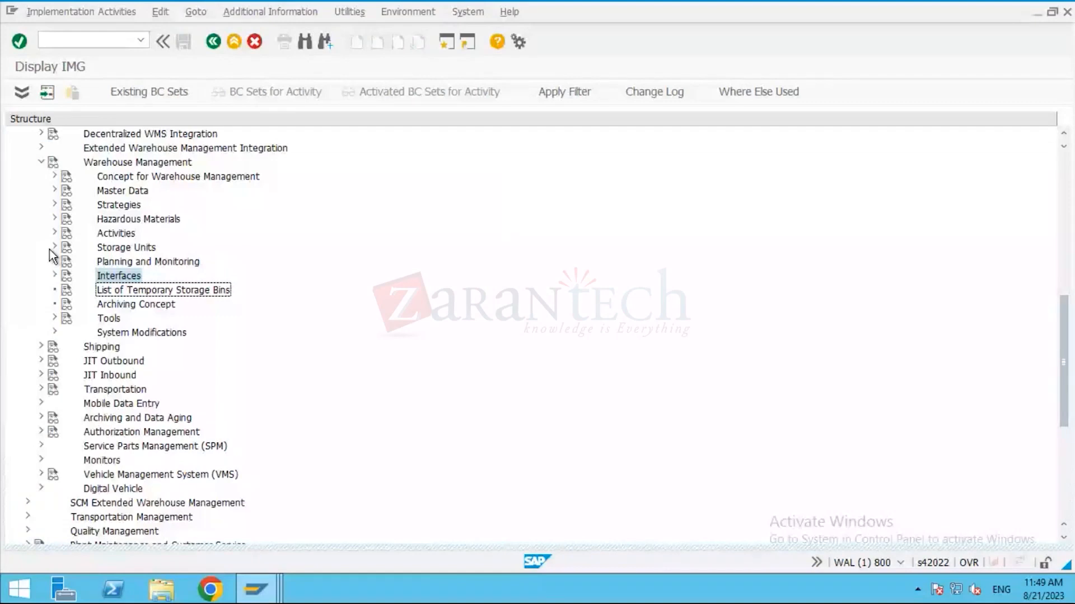
left_click(54, 233)
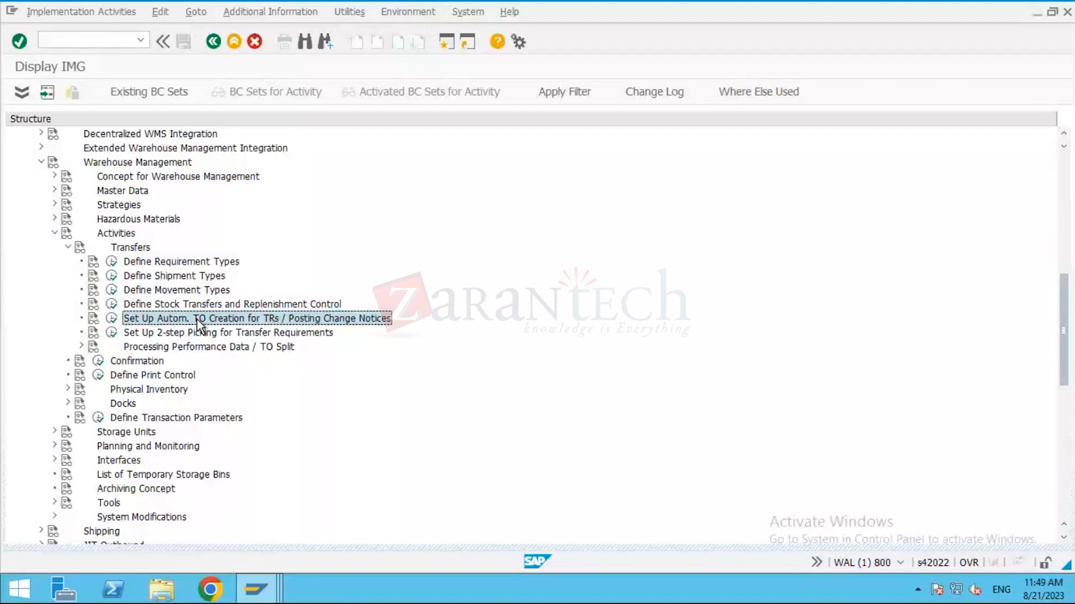
left_click(118, 233)
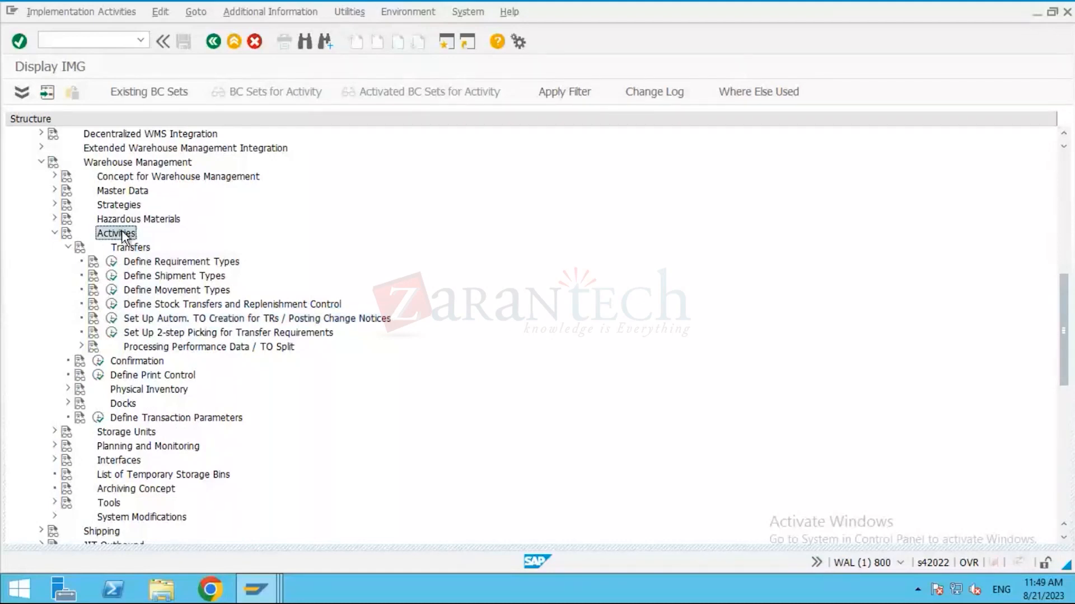
left_click(155, 319)
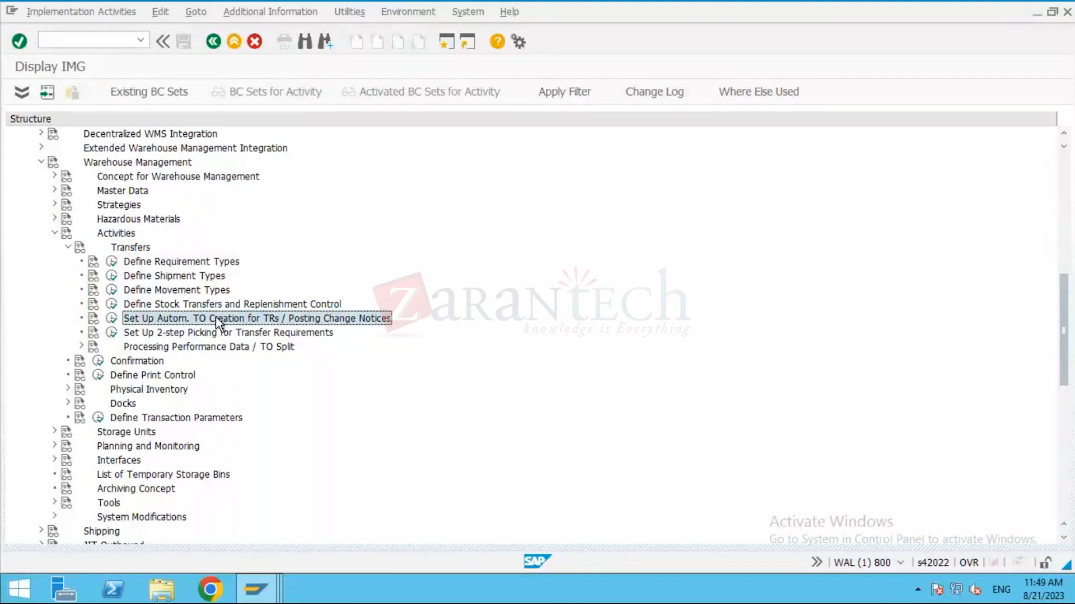
left_click(111, 320)
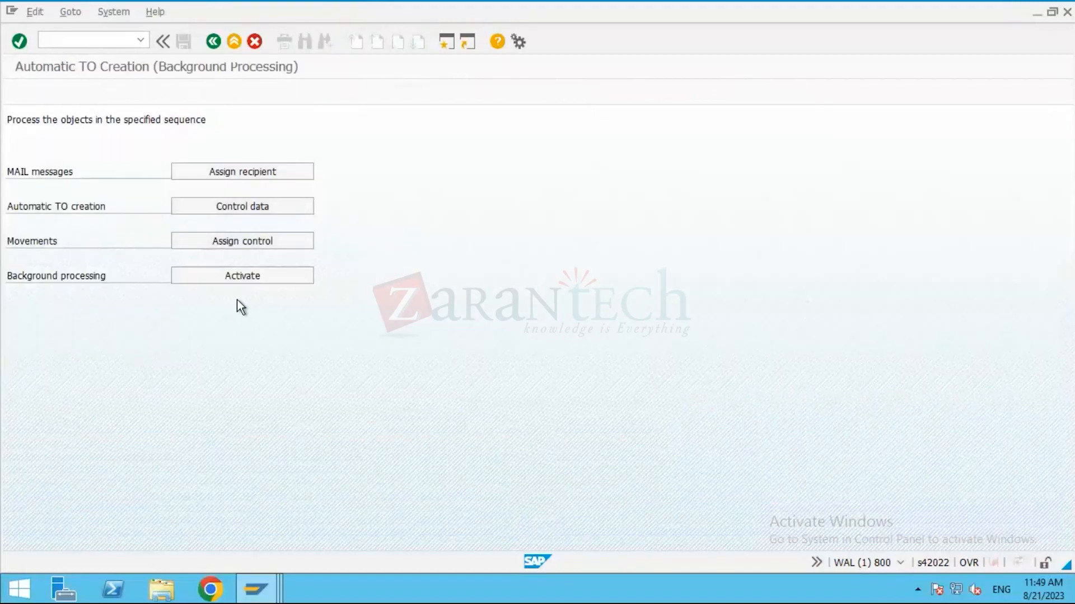
Open the control data for automatic TO creation, view its blank new-entries table, and leave it without adding an entry.
left_click(244, 209)
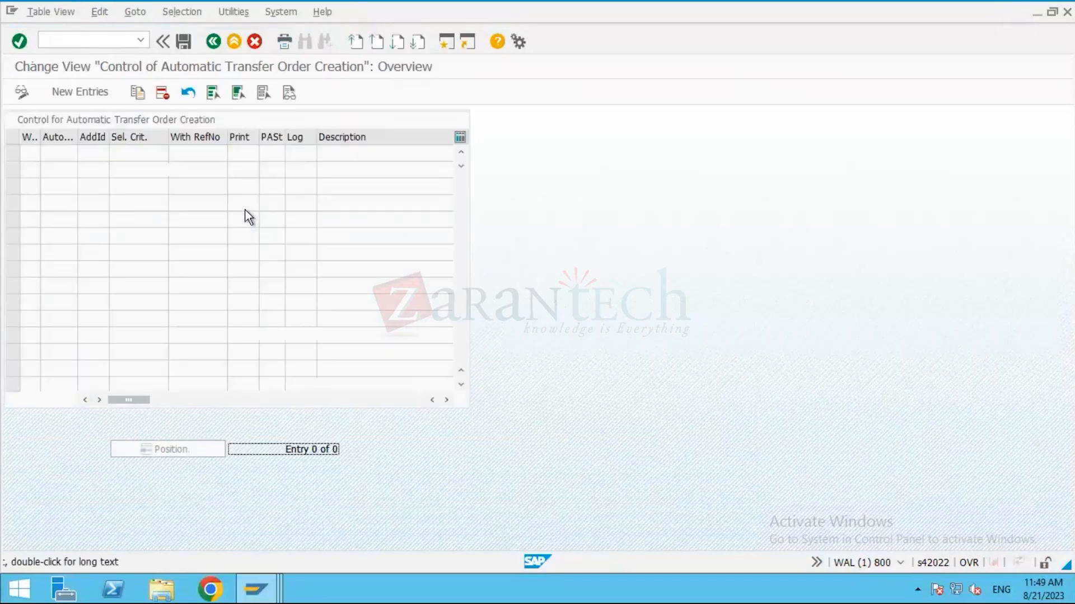
left_click(63, 95)
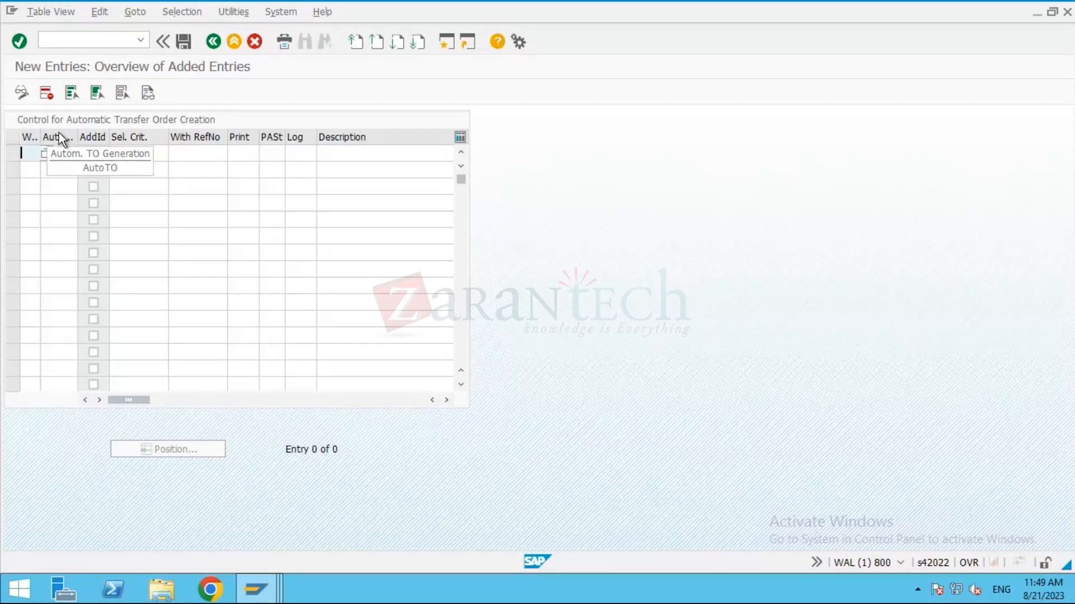
left_click(74, 154)
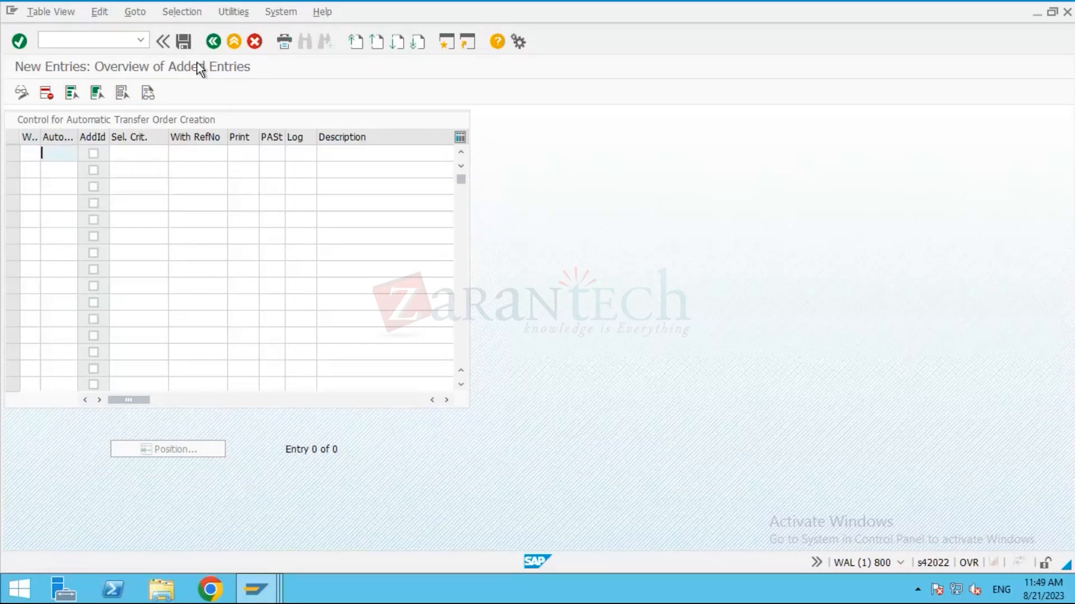
left_click(212, 43)
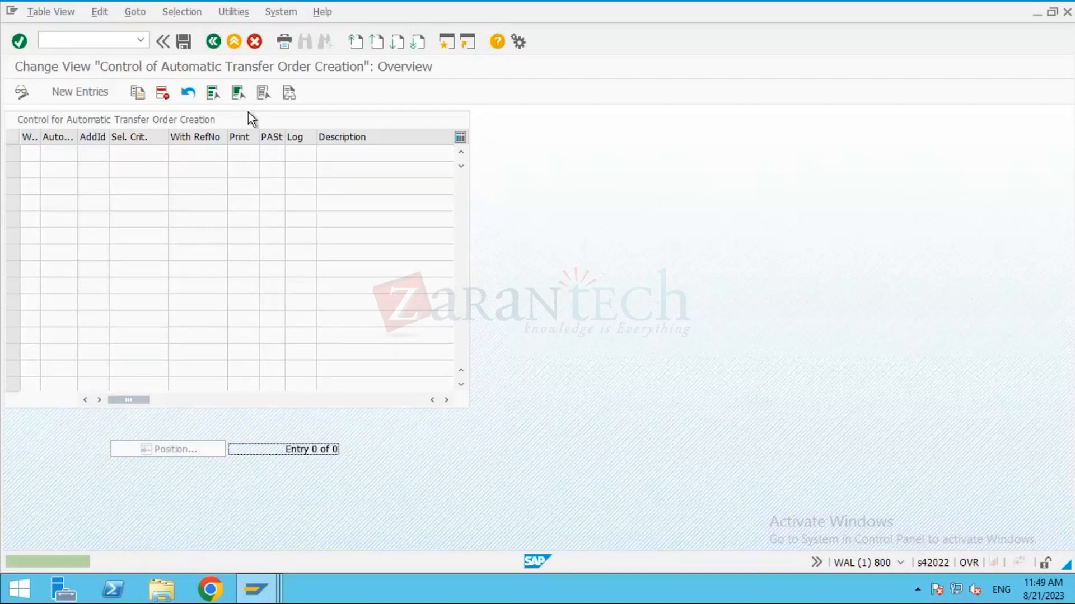
Leave the automatic TO creation setup, return to the IMG structure, and switch to the training slides in the browser.
left_click(213, 45)
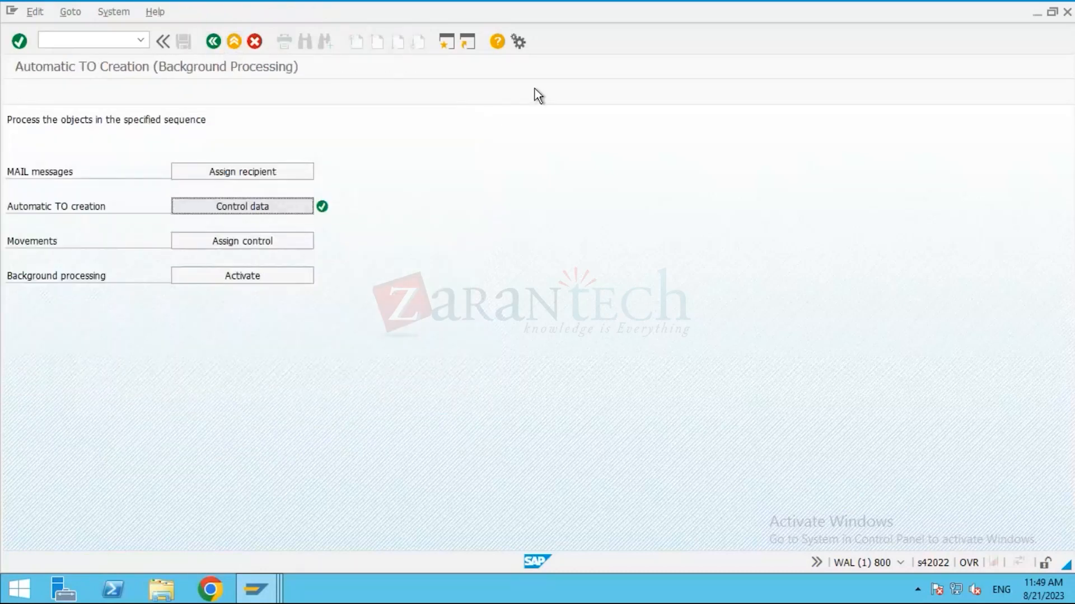
left_click(217, 43)
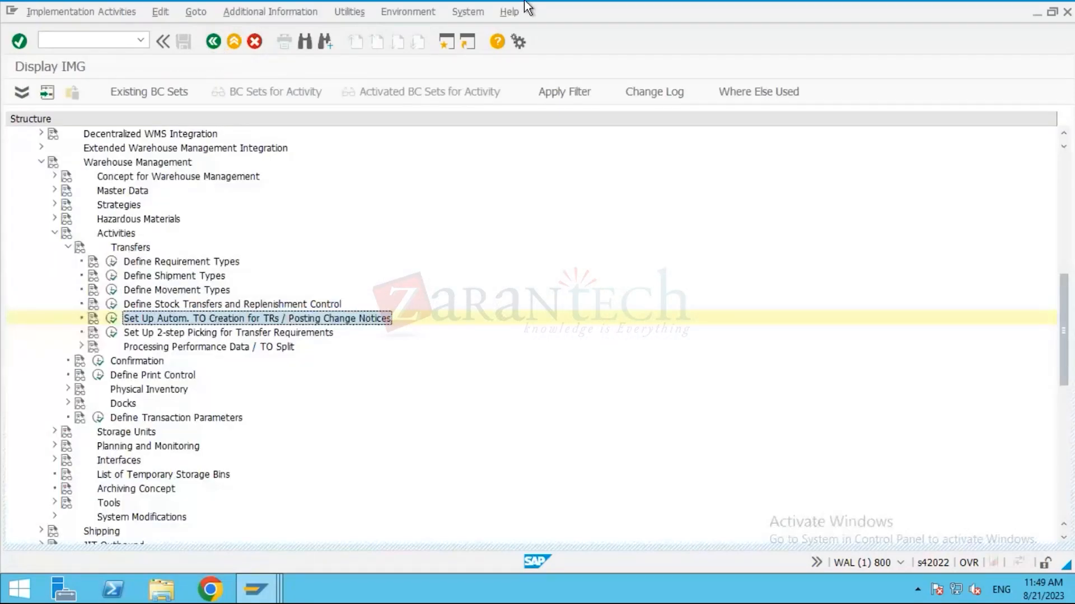
left_click(692, 7)
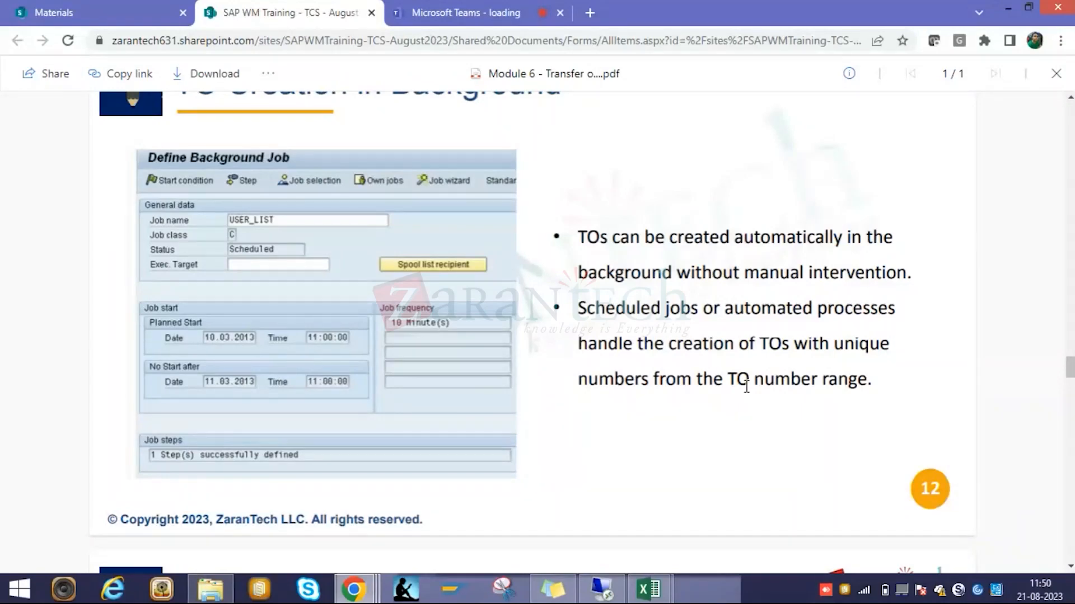
Read on through the training slides from TO creation in background to the Confirming the Transfer Order slide.
scroll(746, 386, "down", 1)
scroll(746, 386, "down", 1)
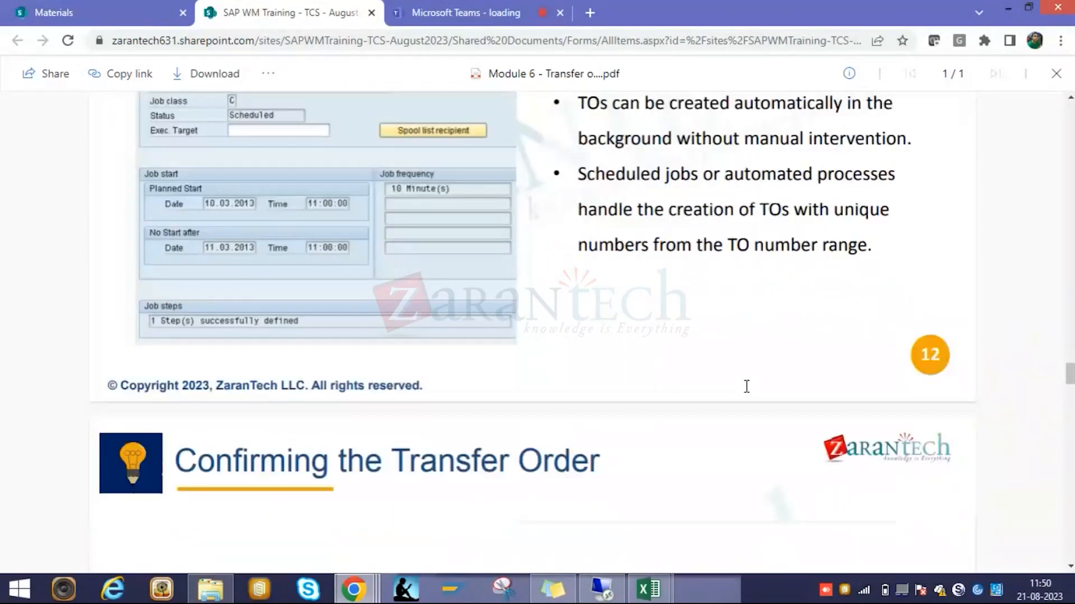
scroll(746, 387, "down", 2)
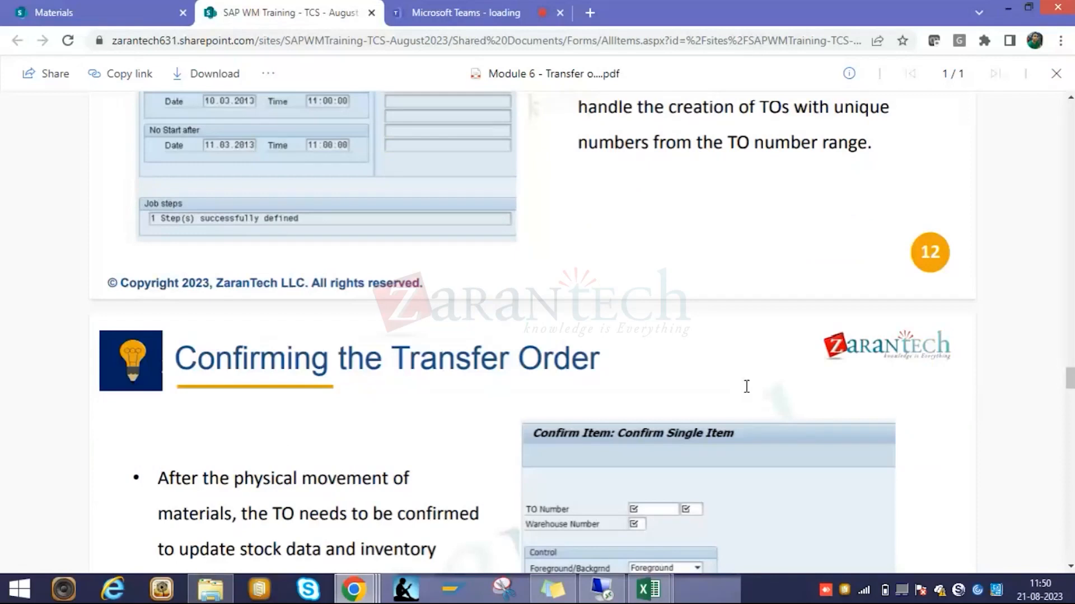
scroll(746, 386, "down", 1)
scroll(746, 386, "down", 3)
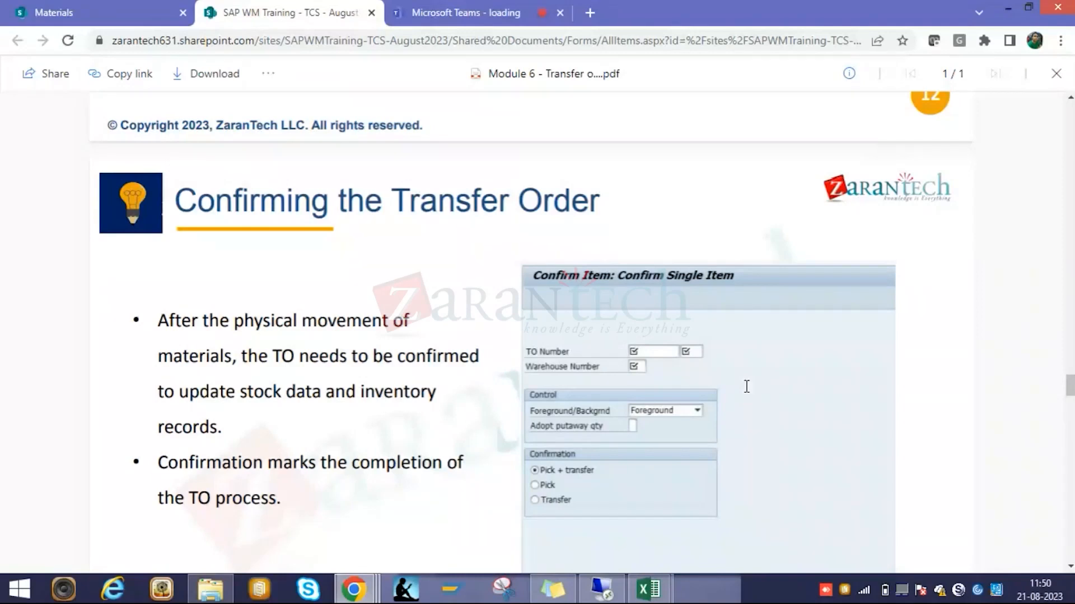
Switch to the SAP WM TCS.xlsx workbook and review the TO confirmation, 902 to 001 transit and high rack placement notes.
left_click(661, 577)
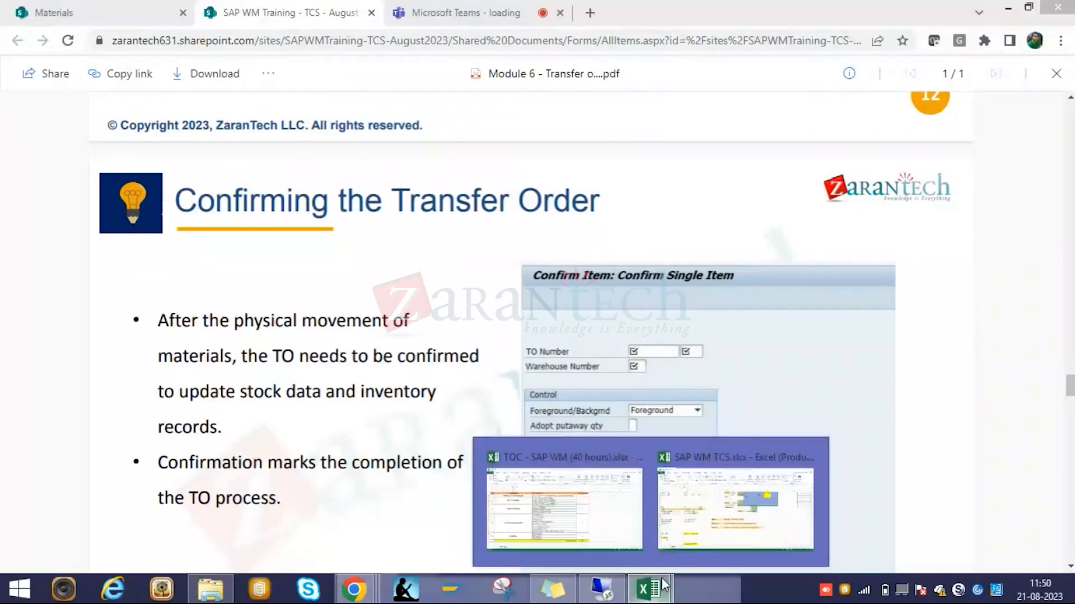
left_click(694, 530)
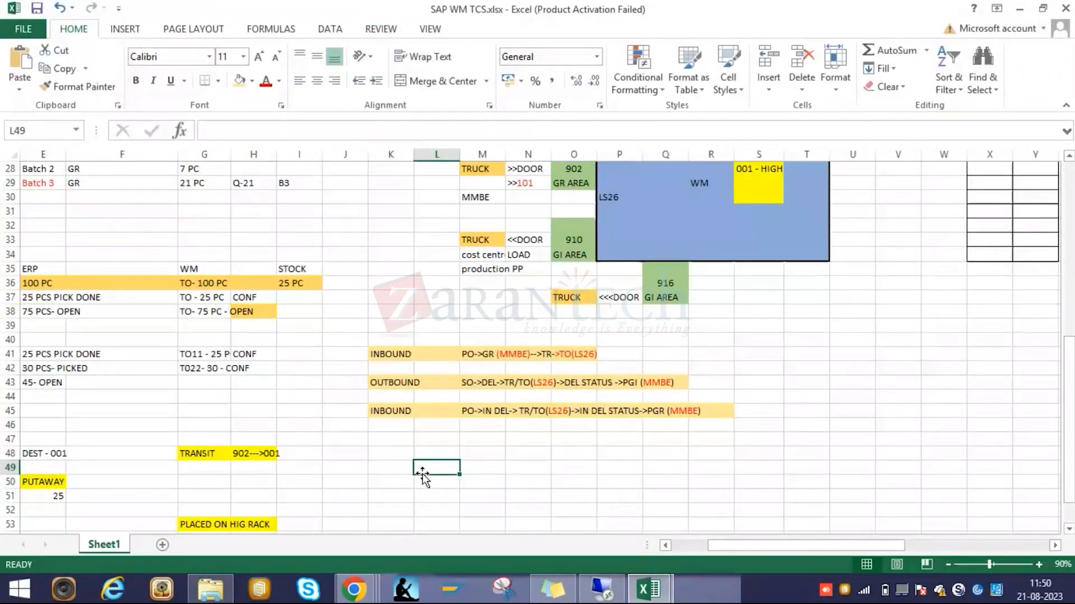
scroll(213, 452, "left", 2)
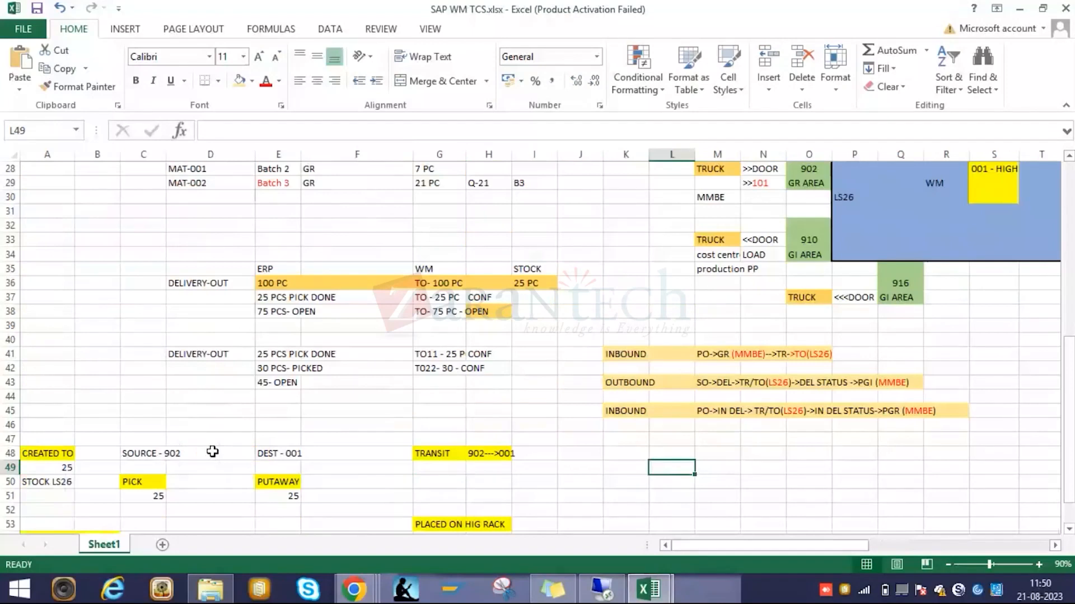
scroll(213, 451, "down", 2)
left_click_drag(45, 453, 123, 455)
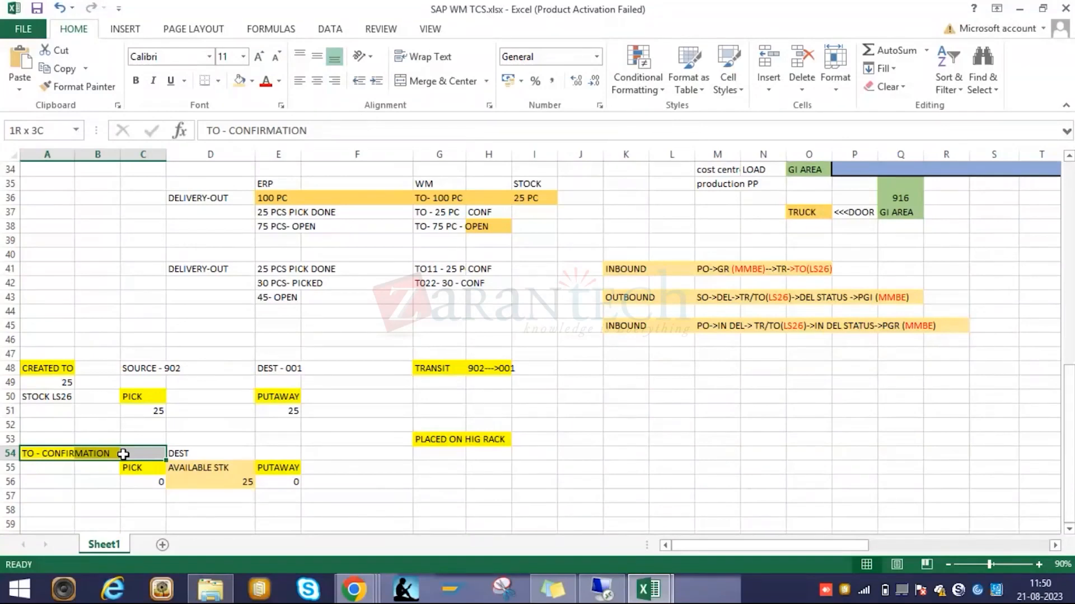
left_click_drag(123, 454, 123, 455)
left_click_drag(451, 442, 514, 437)
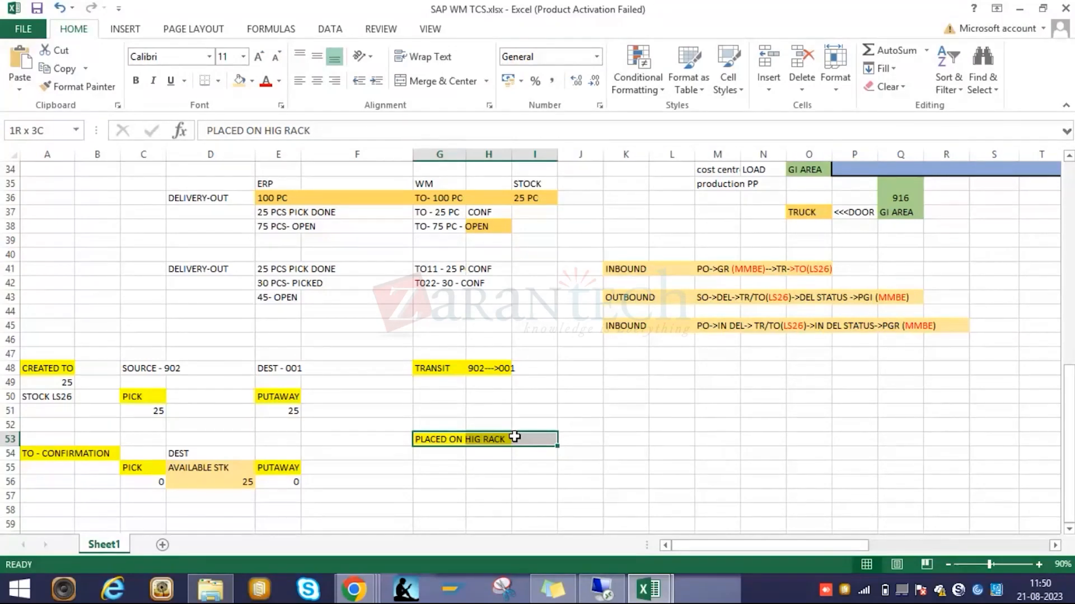
left_click(460, 368)
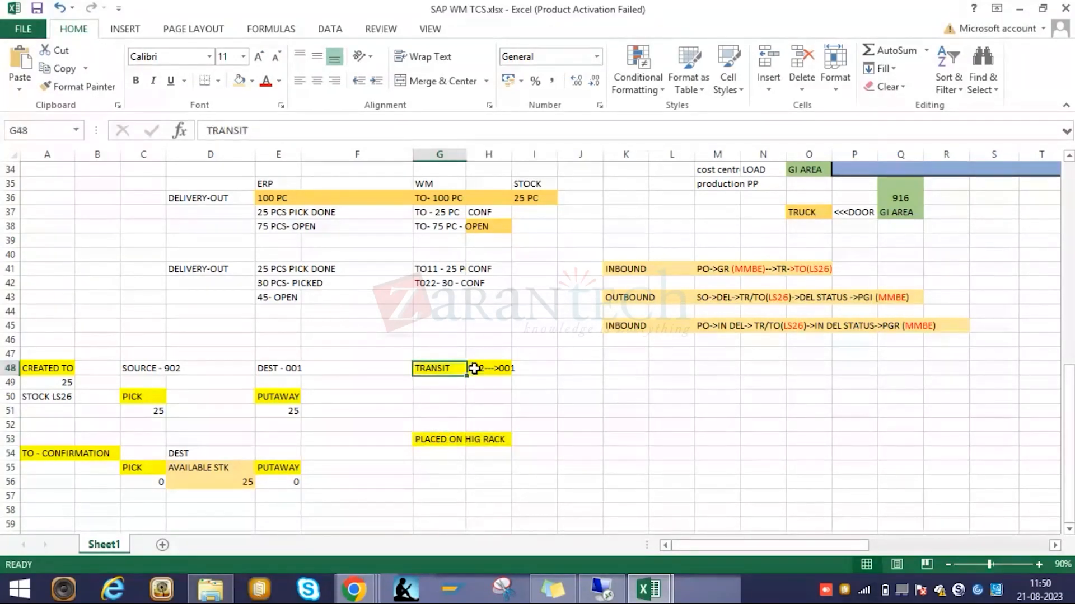
left_click_drag(474, 368, 514, 368)
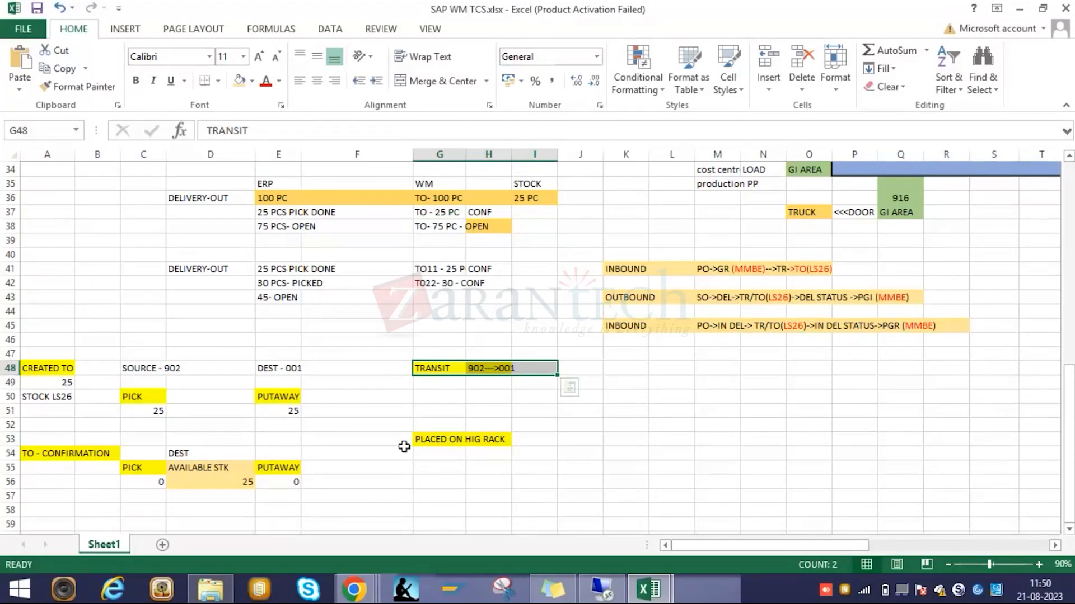
left_click_drag(404, 447, 641, 464)
Return to the training slides in the browser and read the Cancelling the Transfer Order slide.
left_click(607, 591)
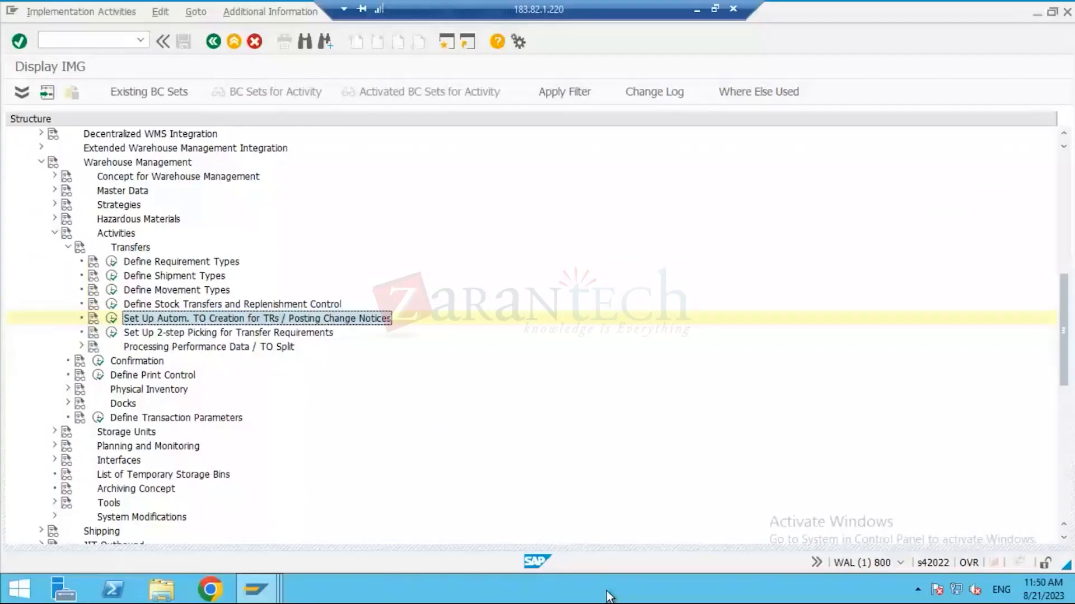
left_click(700, 9)
left_click(355, 589)
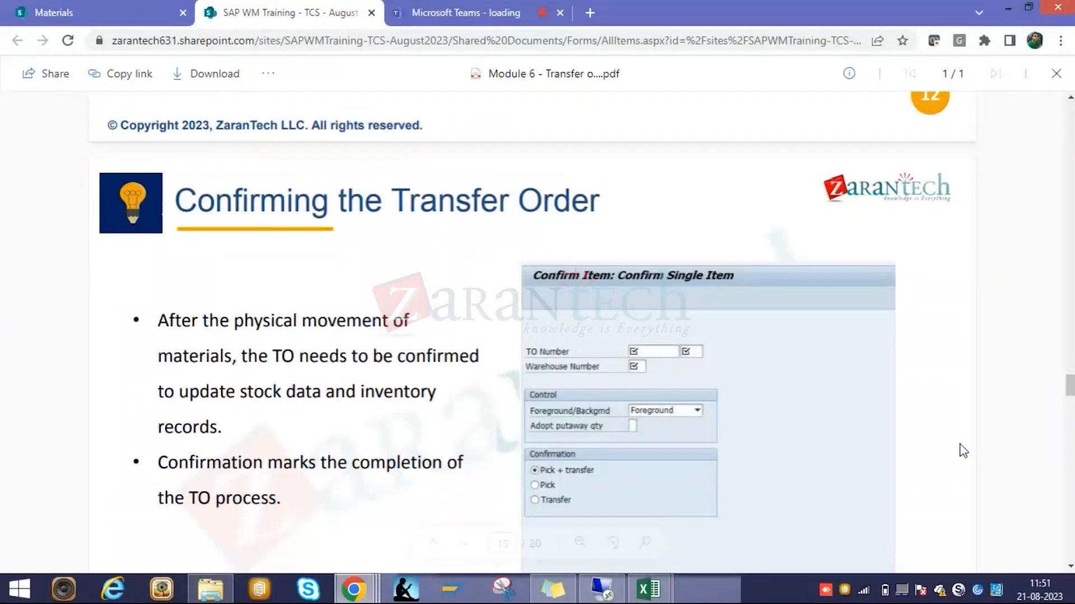
scroll(963, 451, "down", 3)
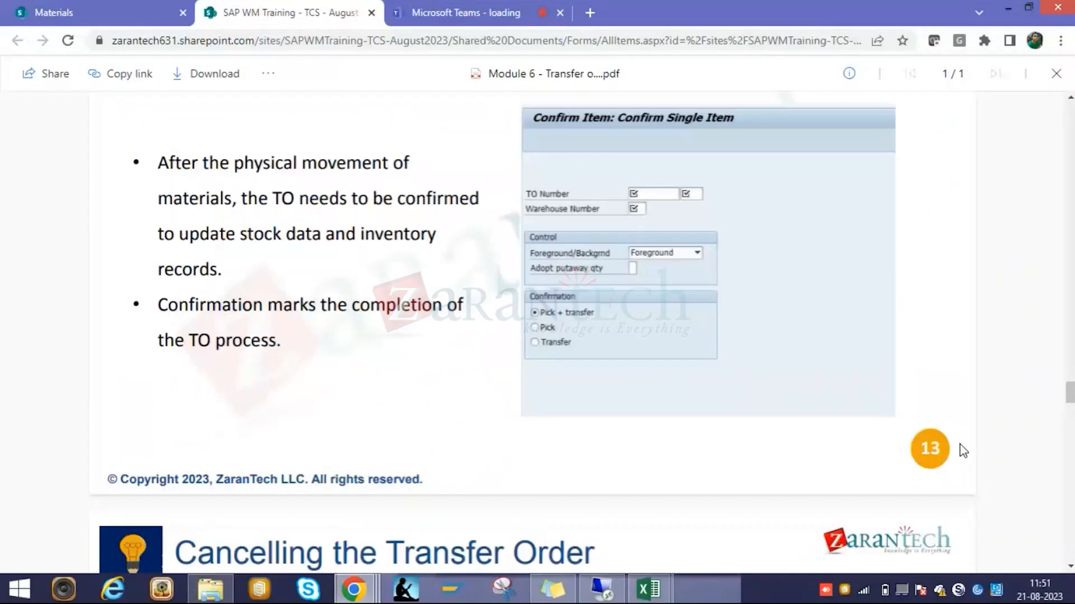
scroll(962, 450, "down", 2)
scroll(962, 451, "down", 3)
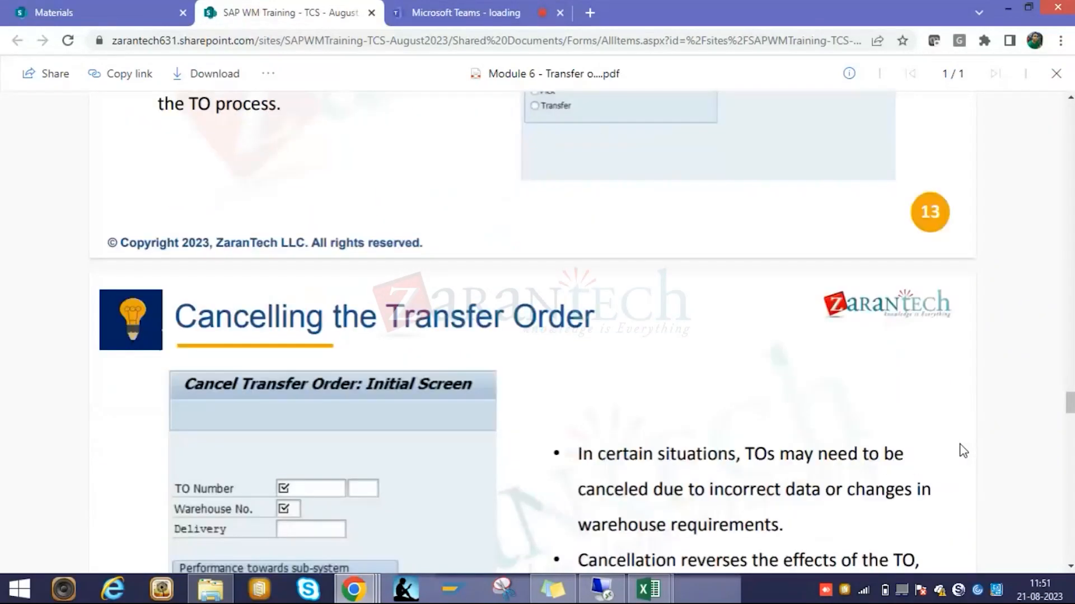
scroll(963, 451, "down", 2)
scroll(962, 450, "down", 2)
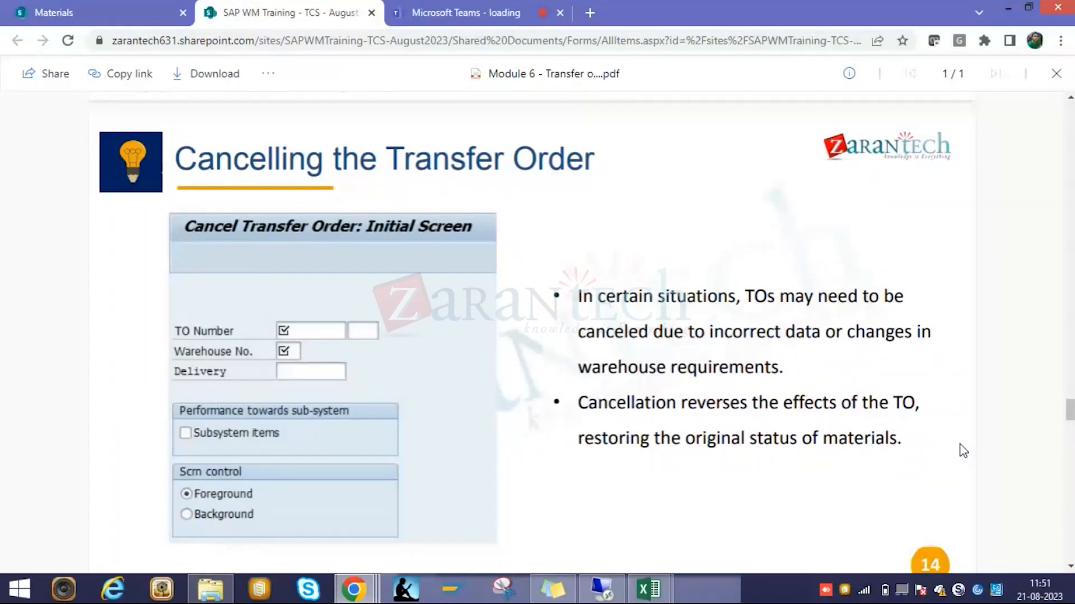
Switch to the SAP session showing the transfer order display and run transaction LT23 for open TO items in warehouse ZWM.
left_click(600, 588)
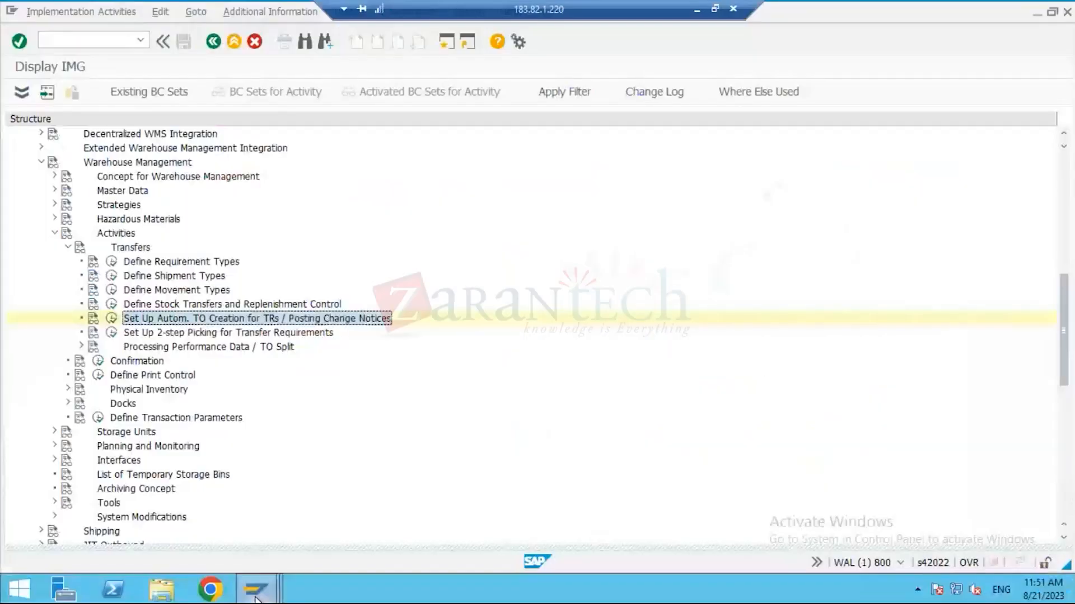
left_click(255, 597)
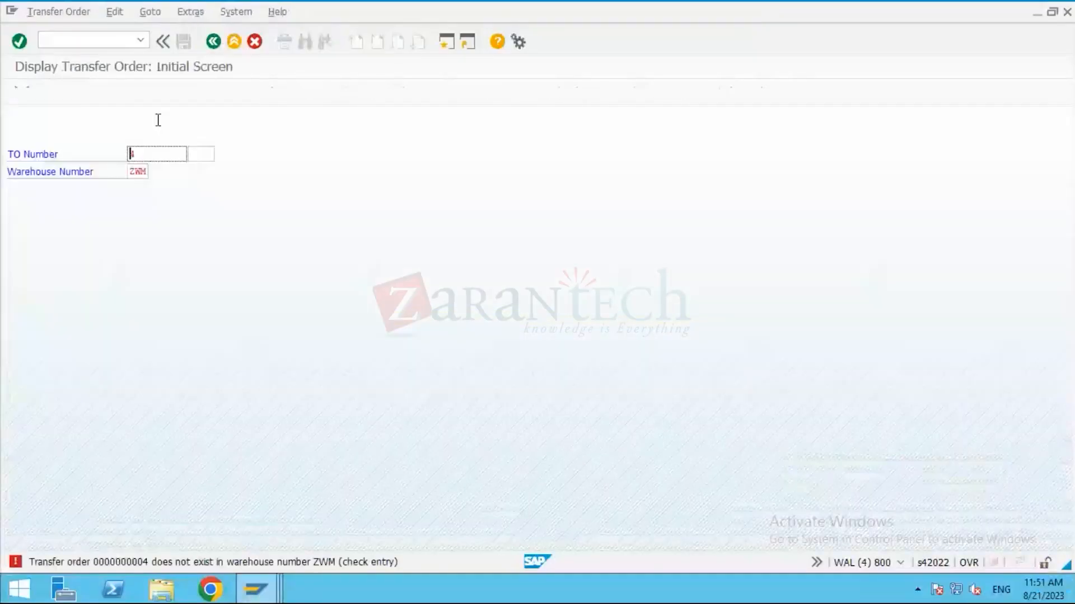
left_click(109, 43)
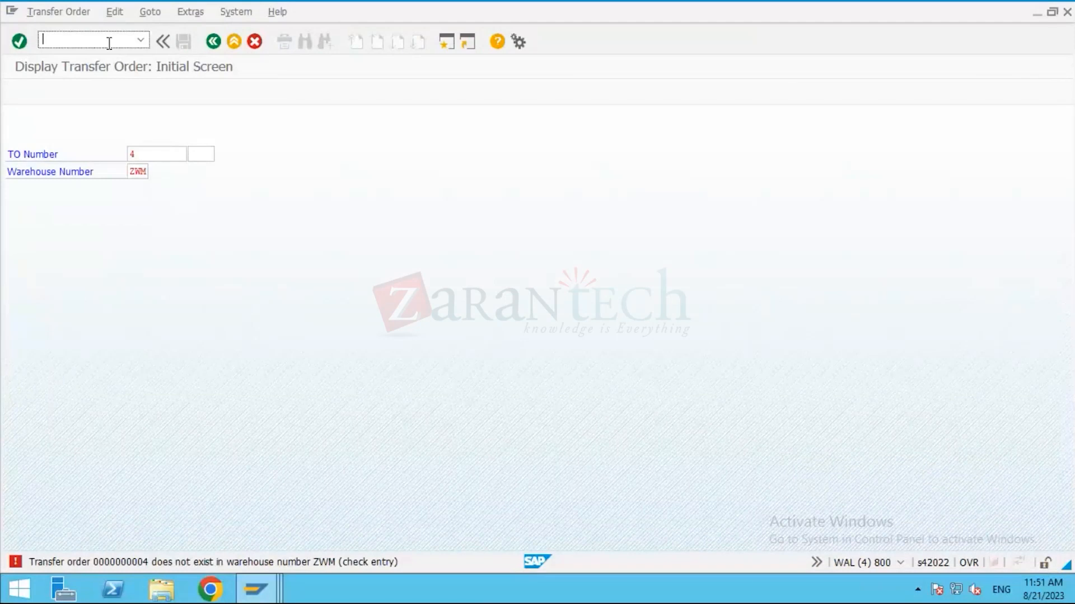
type("/NLT23")
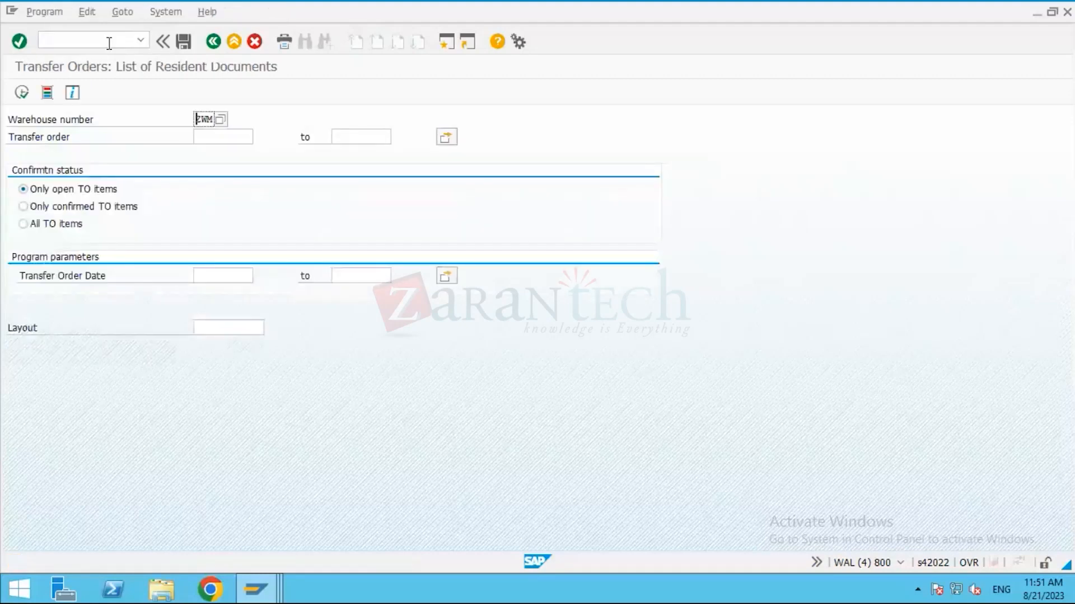
key("F8")
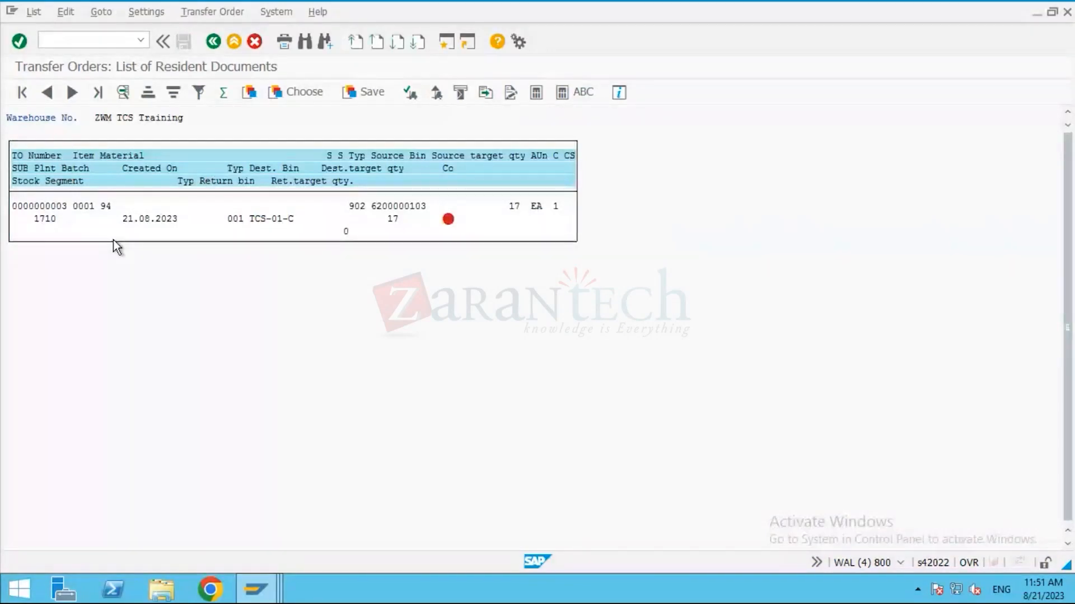
Open transfer order 3 from the list and go back from its single item to its item list.
left_click(48, 210)
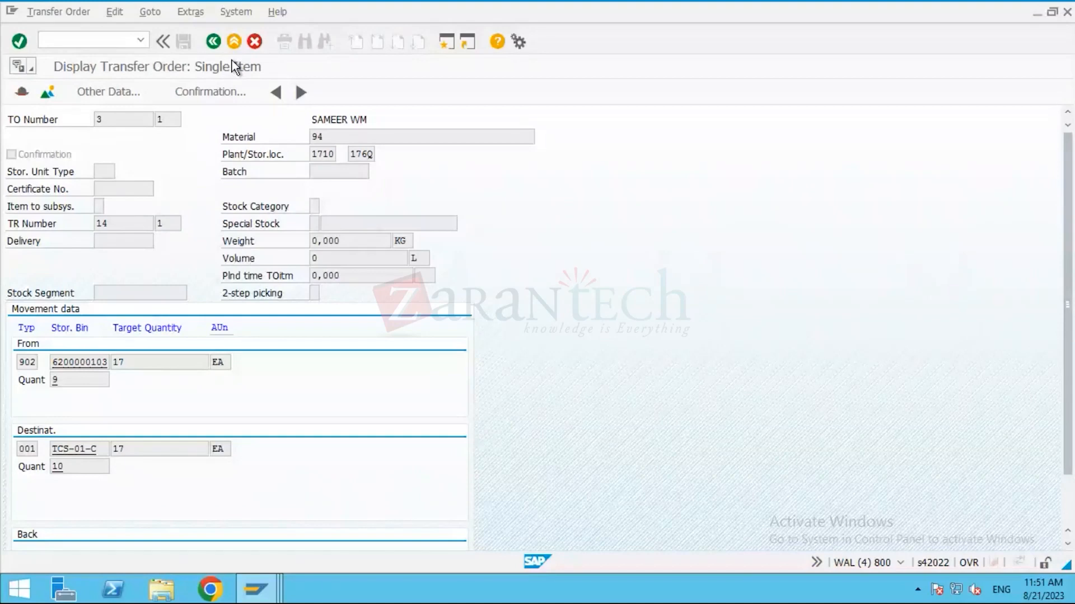
left_click(213, 41)
left_click(78, 15)
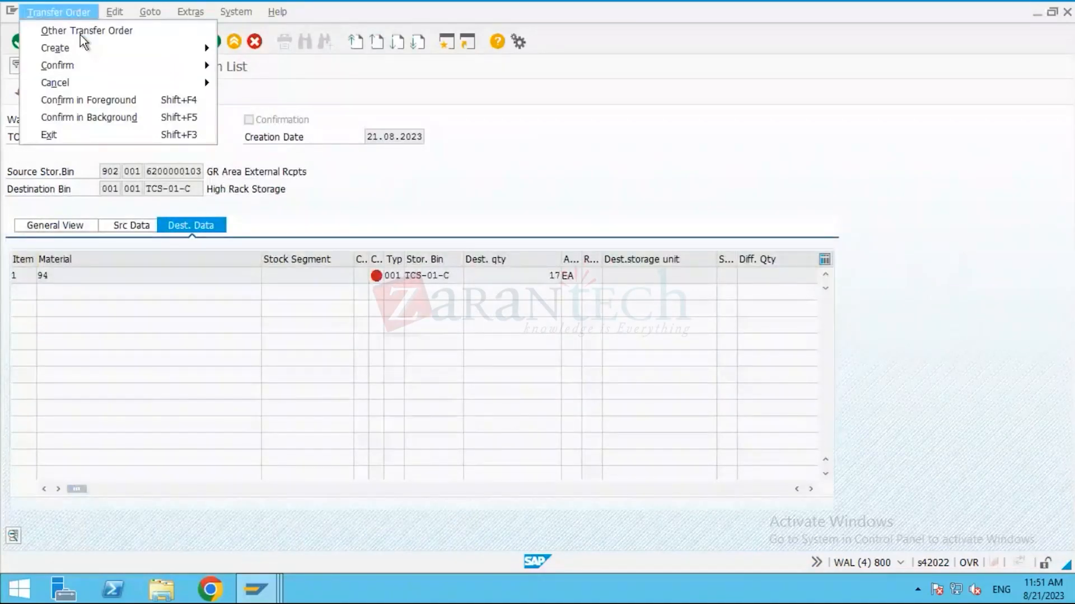
left_click(198, 98)
left_click(103, 138)
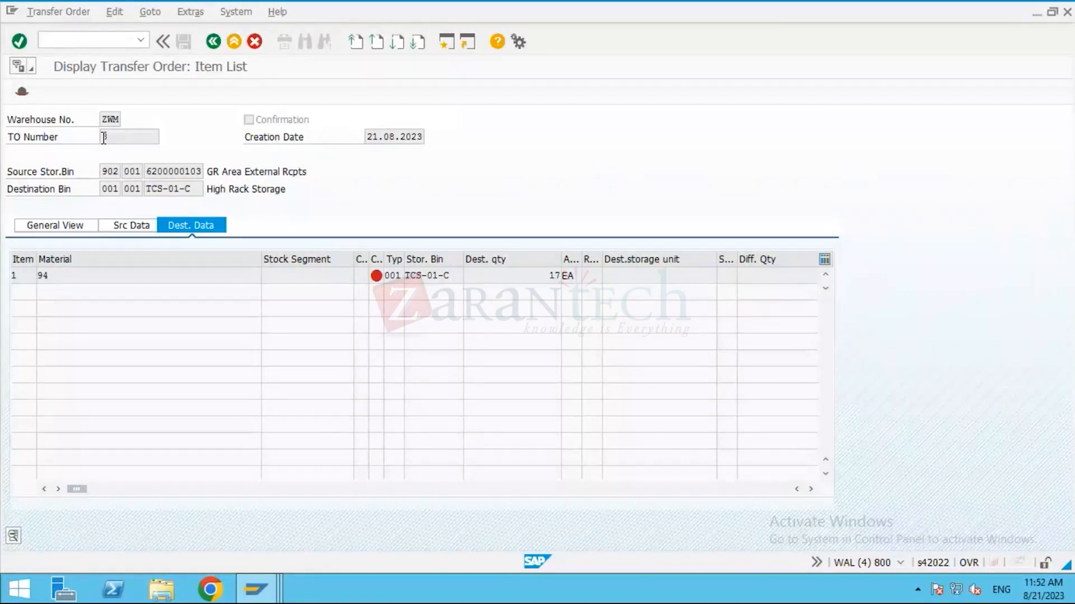
Cancel transfer order 3 of warehouse ZWM in the foreground and save the cancellation.
left_click(59, 12)
mouse_move(72, 83)
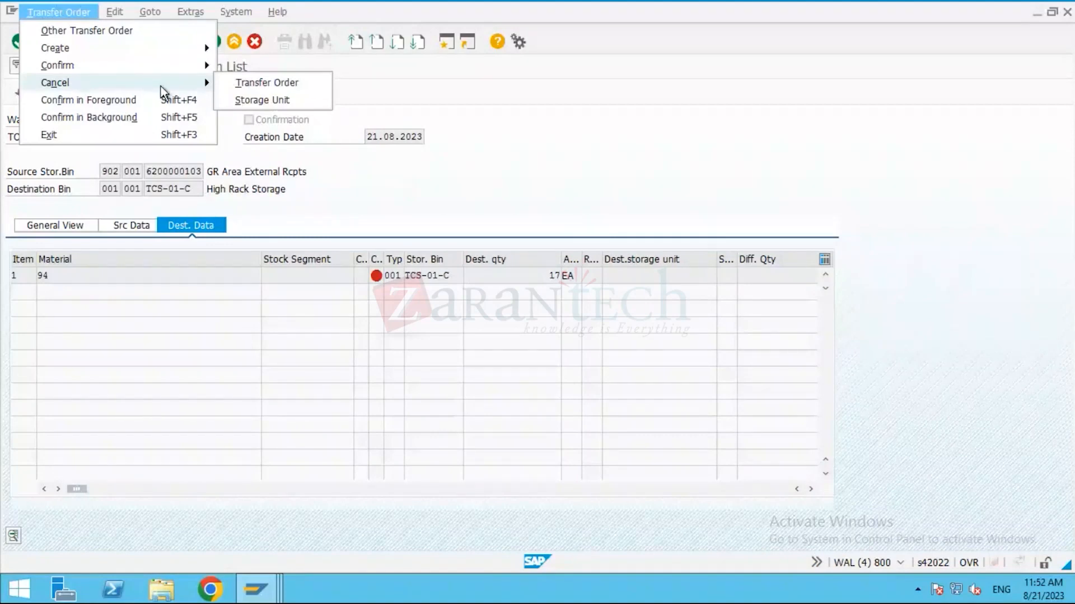
left_click(272, 84)
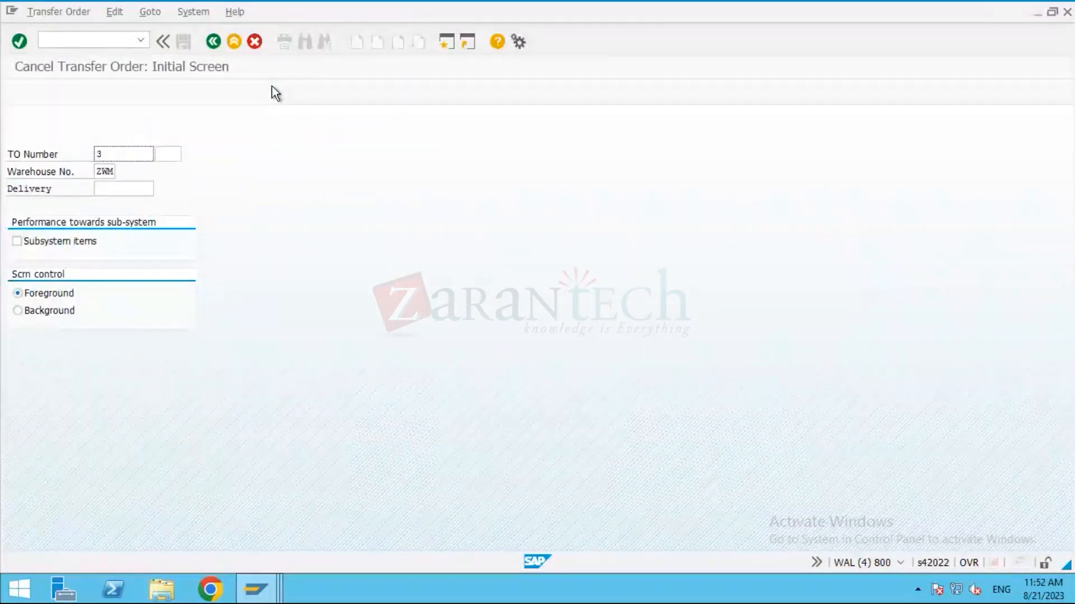
key("Return")
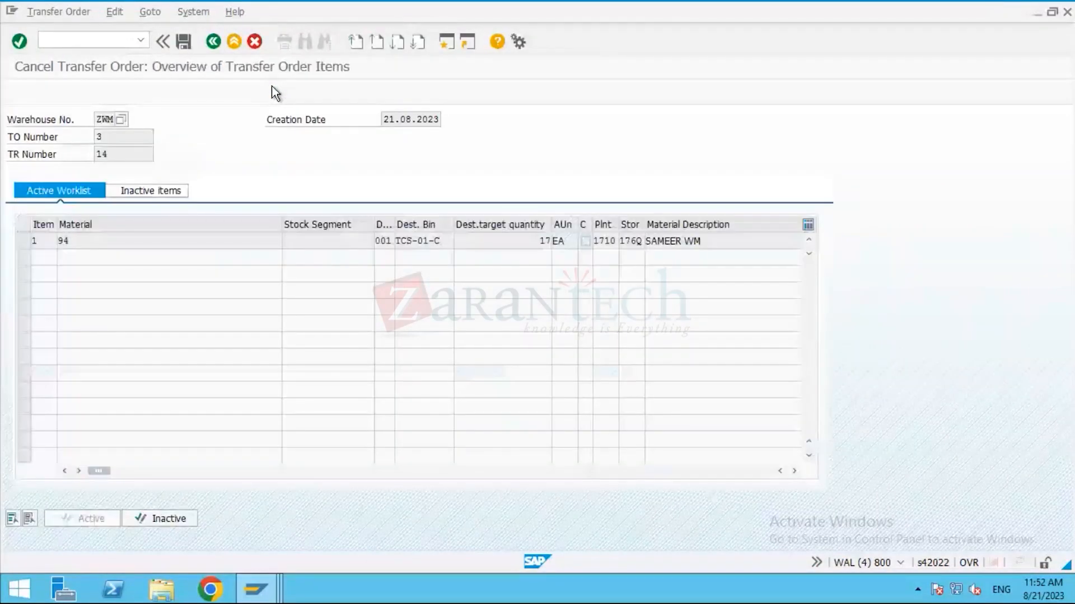
left_click(187, 44)
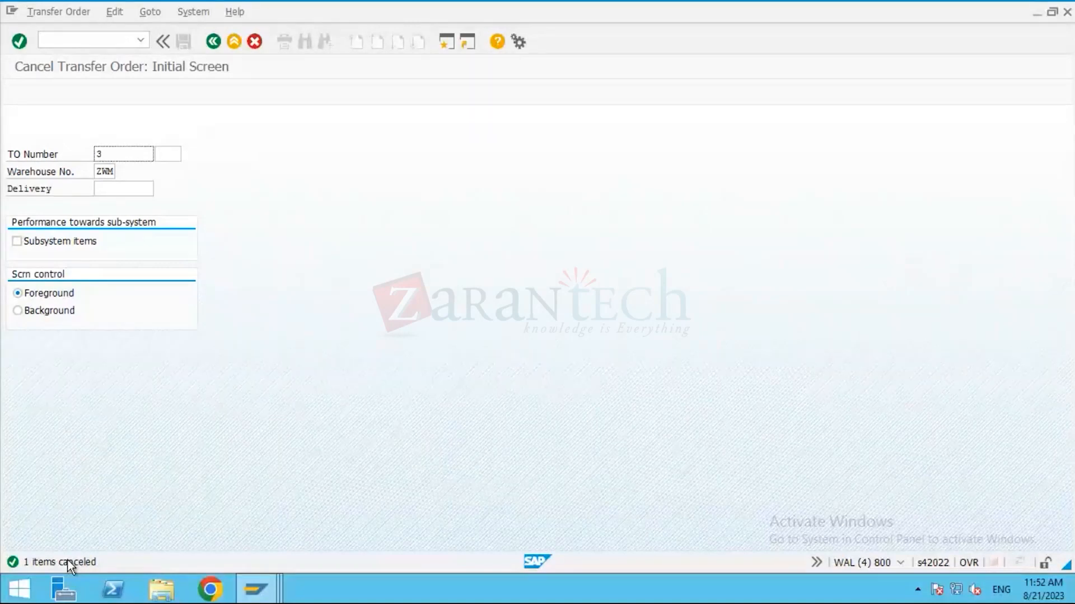
Run transaction LB11 to list the transfer requirements for material 94 in warehouse ZWM, plant 1710, location 176Q.
left_click(79, 40)
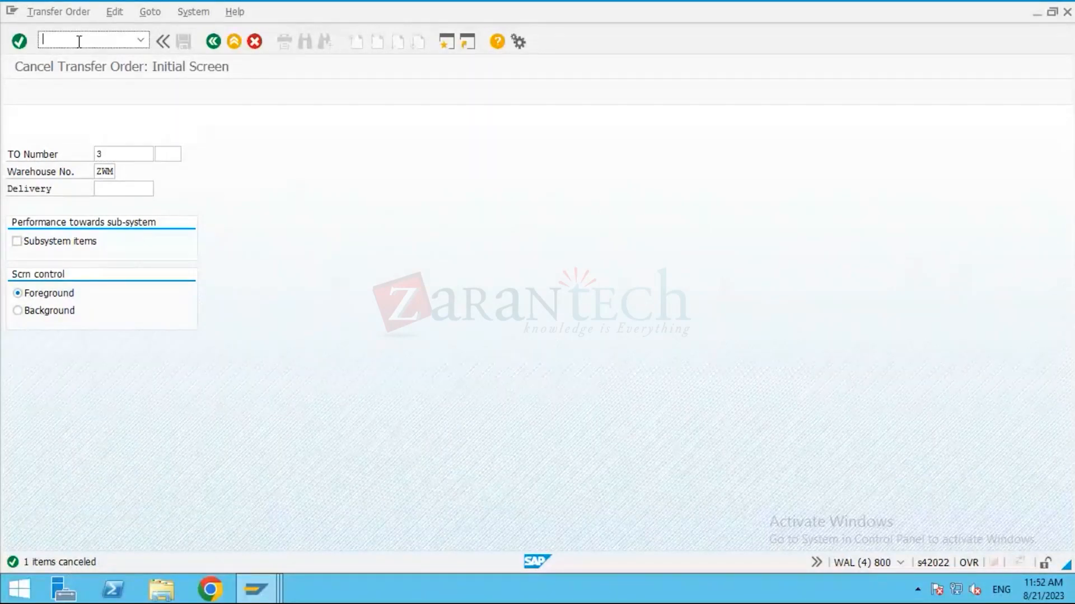
type("/N")
type("LB11")
key("Return")
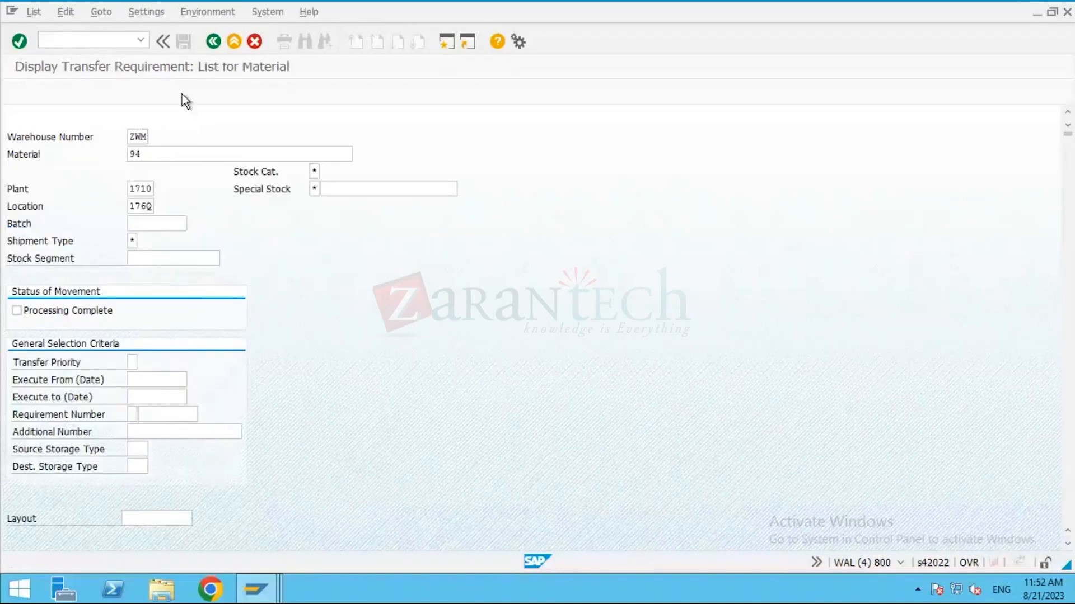
key("F8")
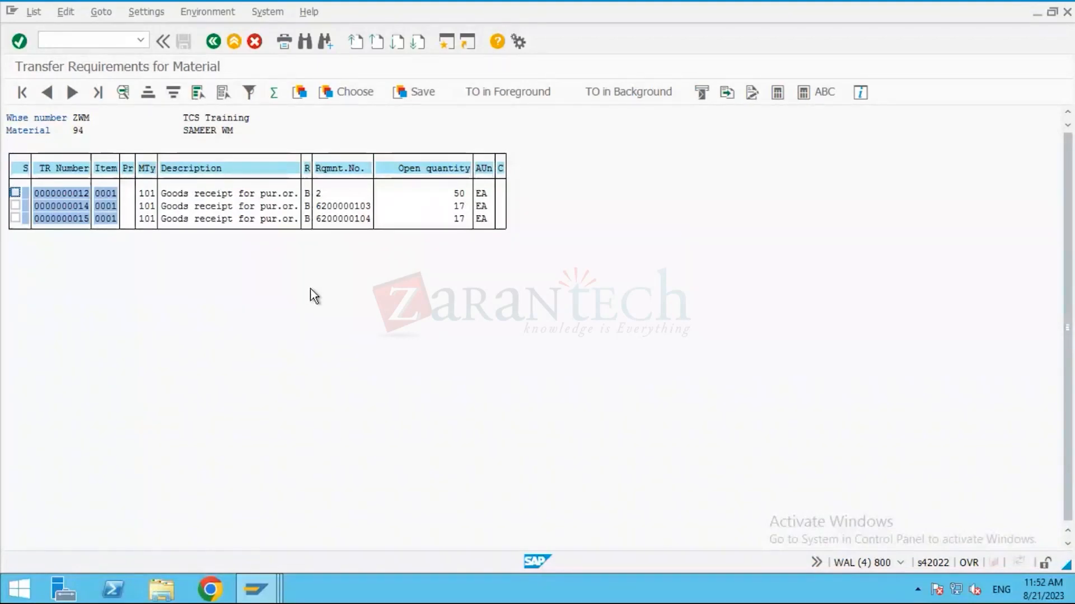
Examine the goods receipt requirements for material 94, view the item of transfer requirement 14, and return to the list.
left_click_drag(168, 206, 368, 213)
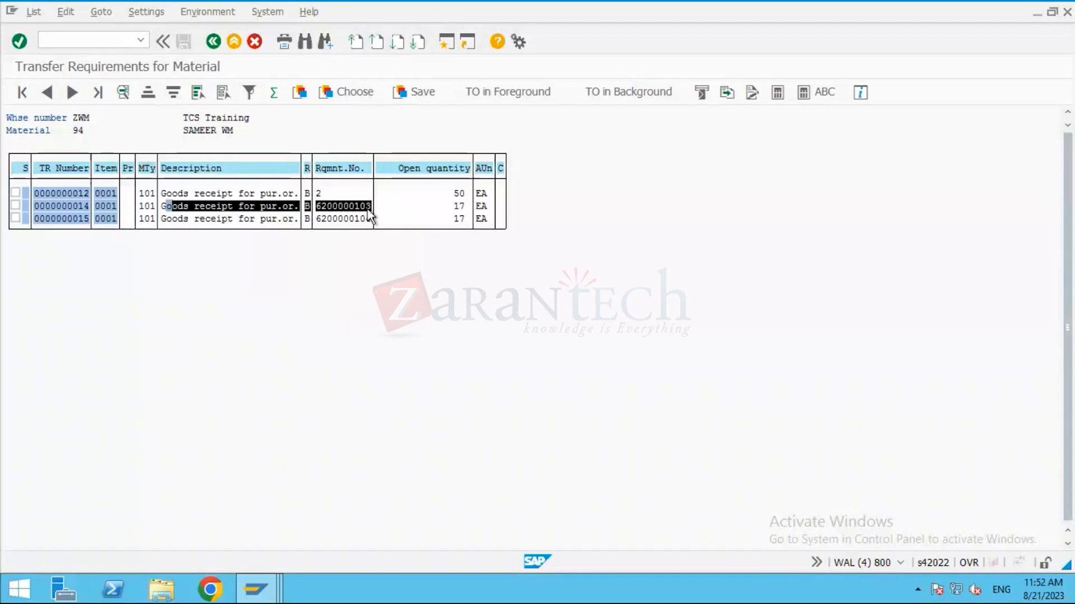
left_click_drag(163, 205, 379, 230)
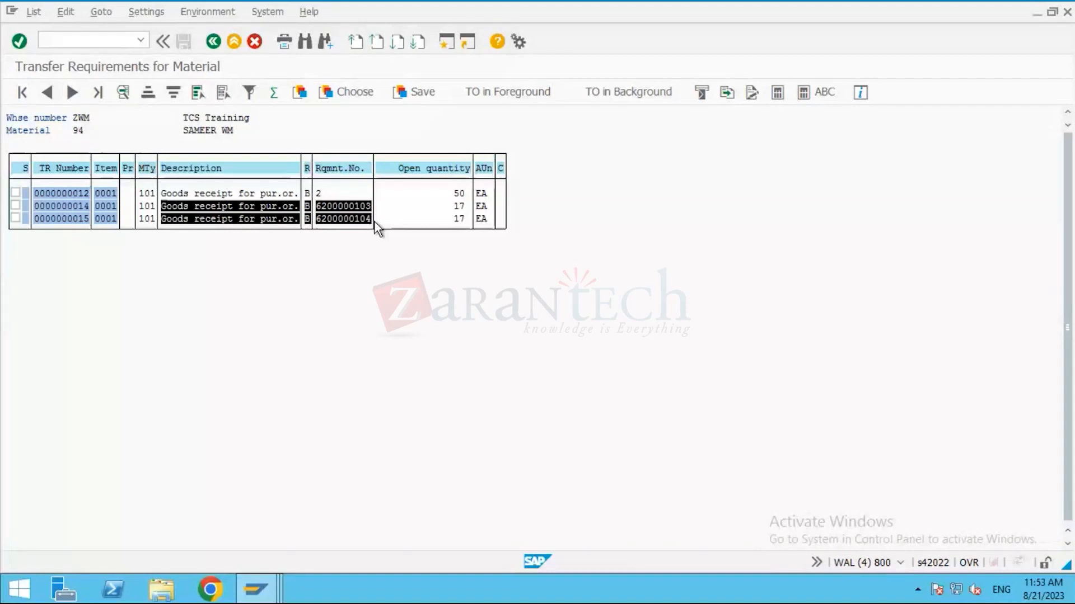
left_click(81, 209)
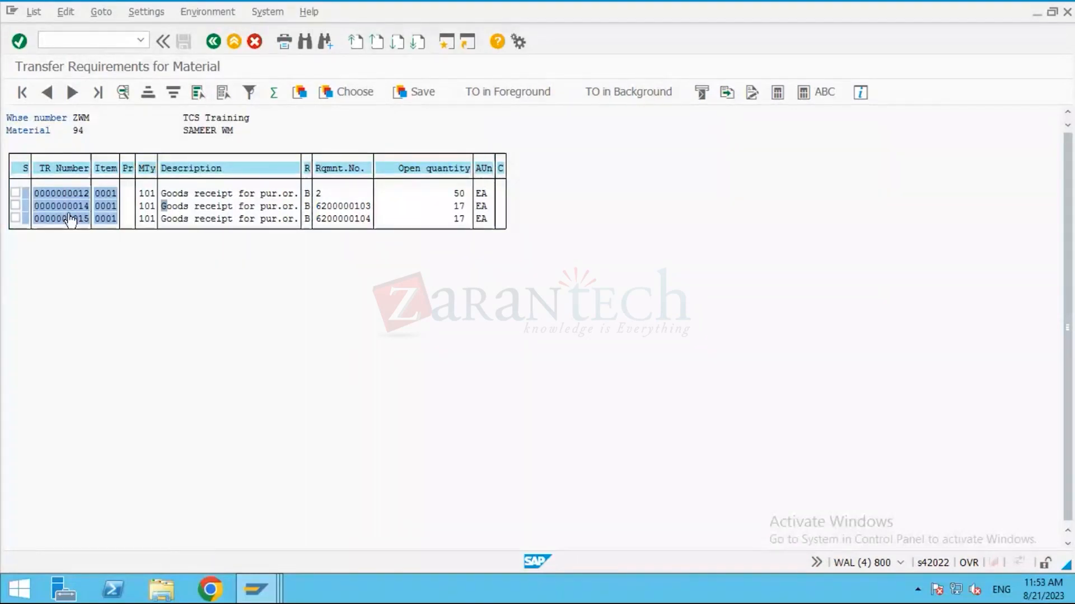
double_click(109, 211)
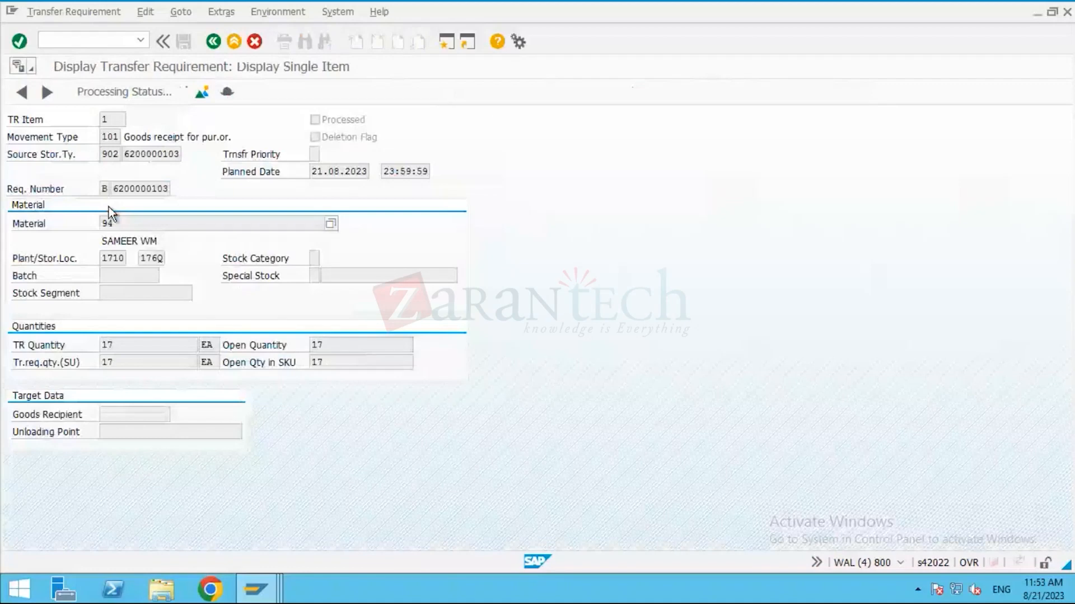
key("F3")
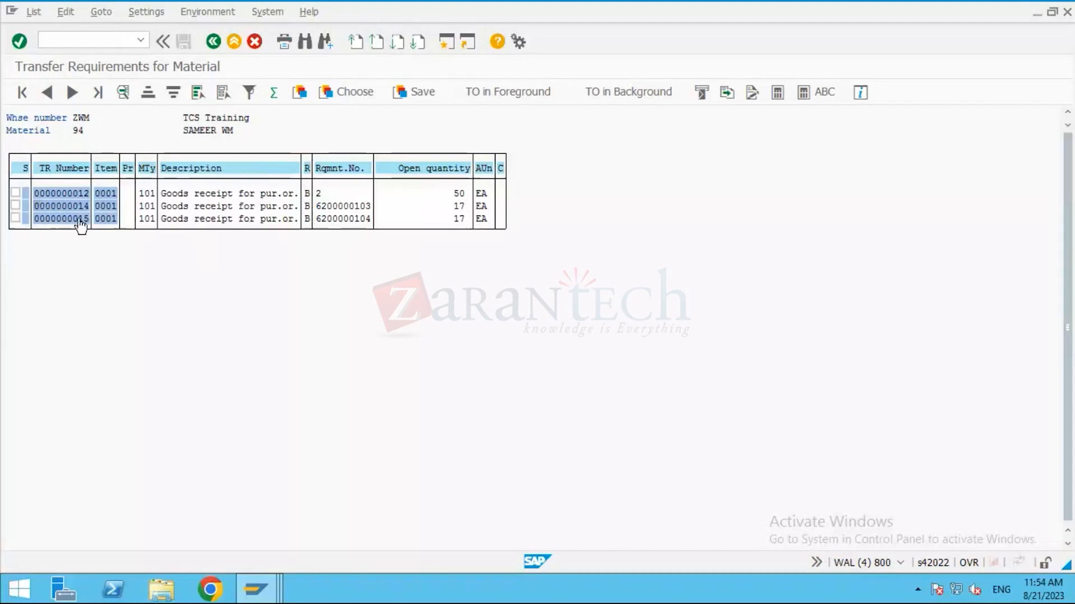
Run transaction LT04 for transfer requirement 14 of warehouse ZWM, system-guided with item activation, and continue to the putaway preparation.
left_click(69, 42)
type("/")
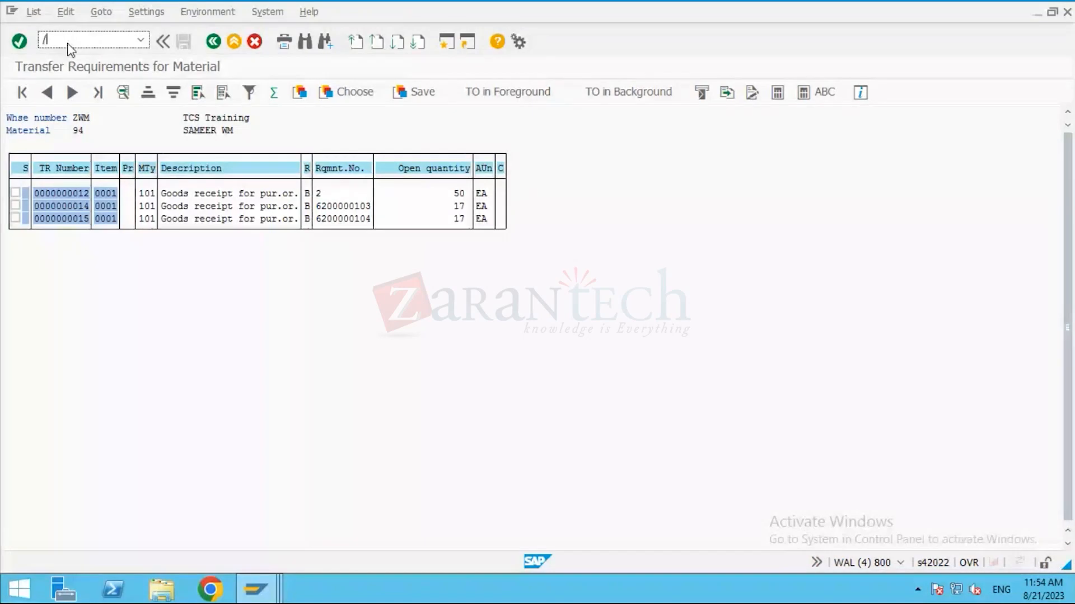
type("N")
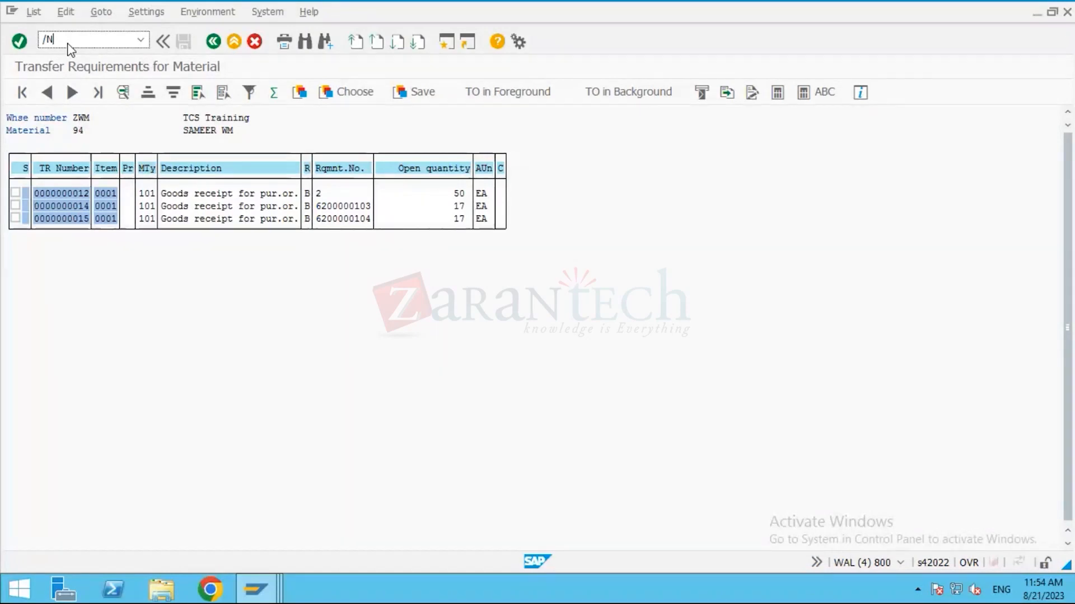
type("LT04")
key("Return")
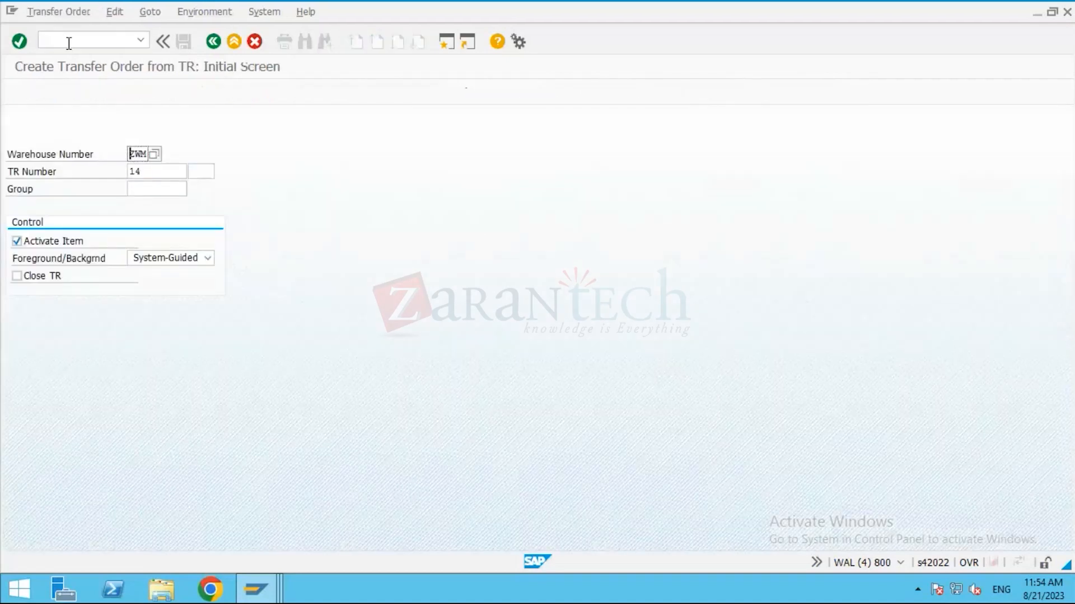
left_click(26, 174)
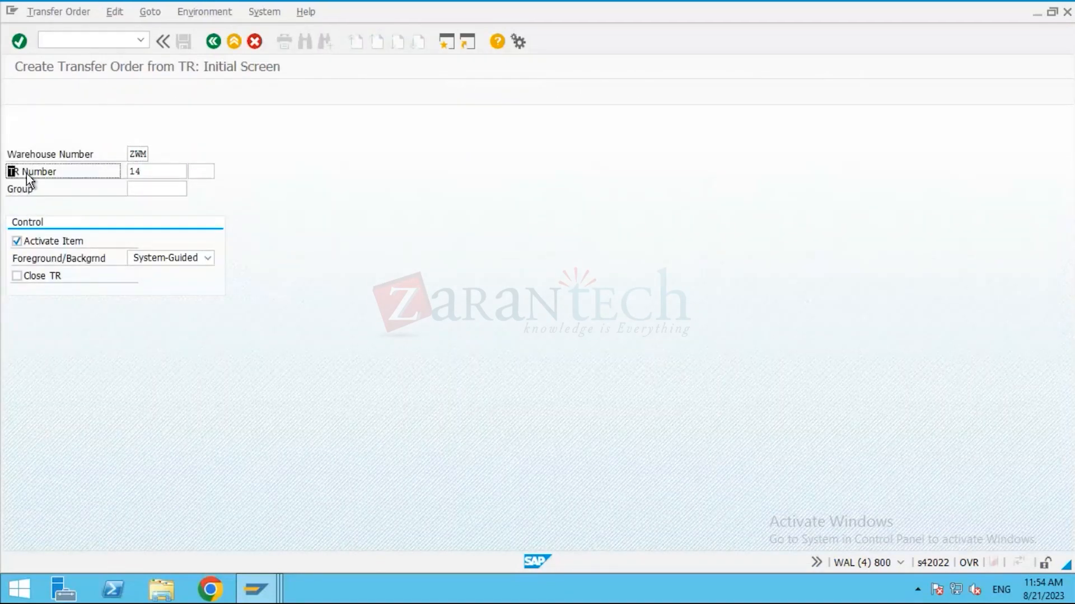
key("Return")
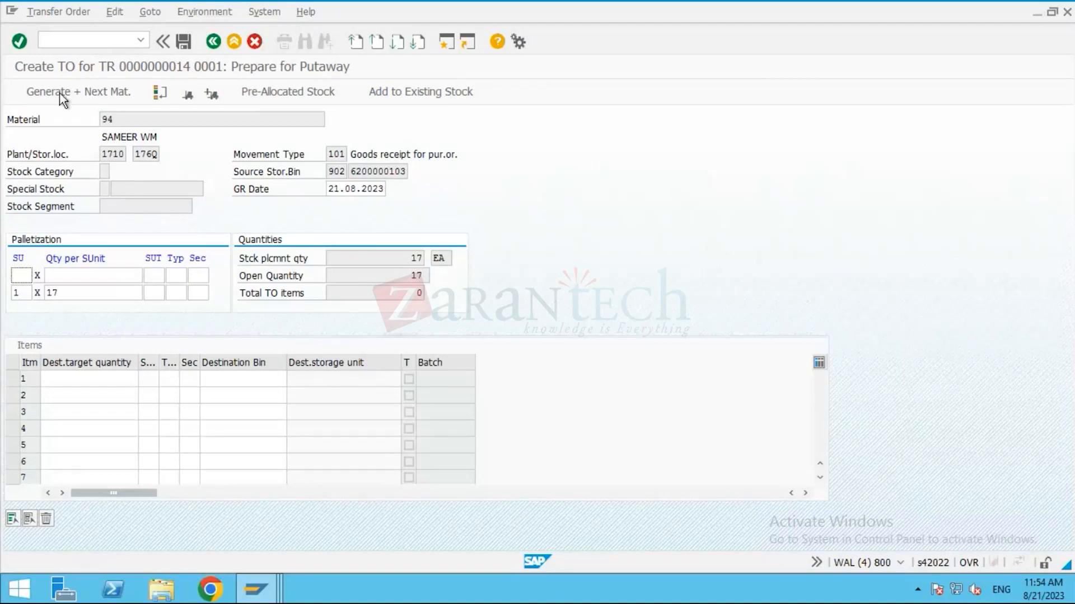
Generate the transfer order item with the previously used destination storage type, section and bin, and save the transfer order.
left_click(59, 92)
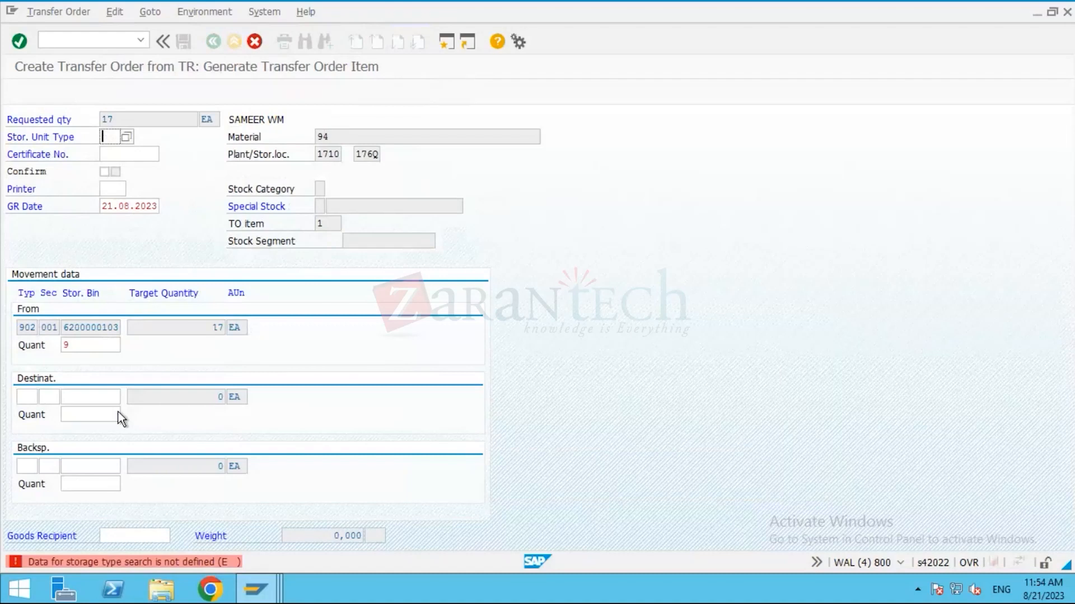
left_click(26, 397)
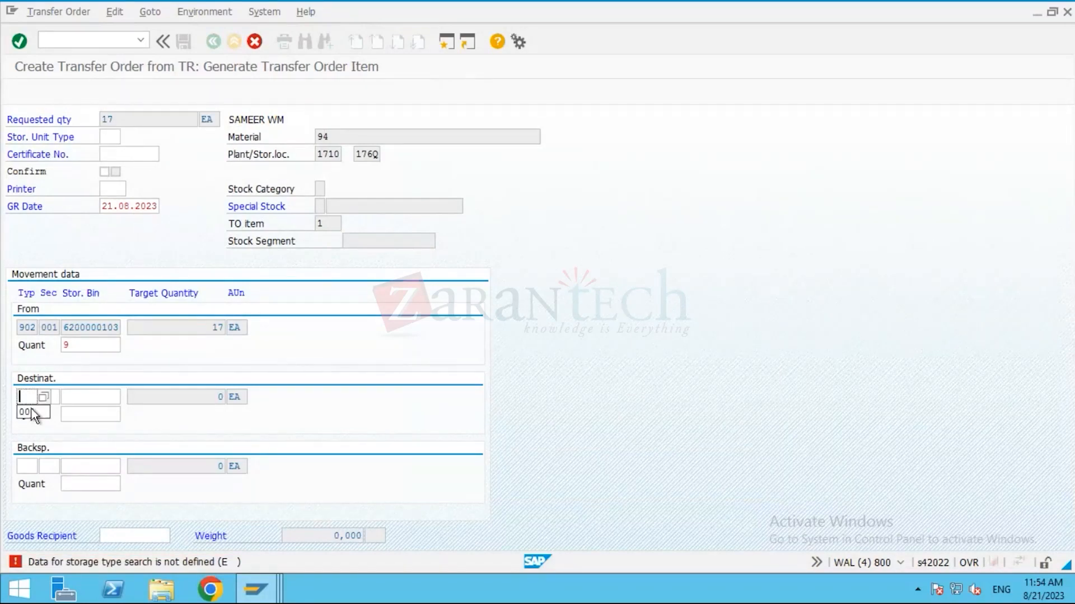
left_click(31, 412)
left_click(59, 397)
left_click(91, 399)
left_click(90, 399)
left_click(103, 412)
key("Return")
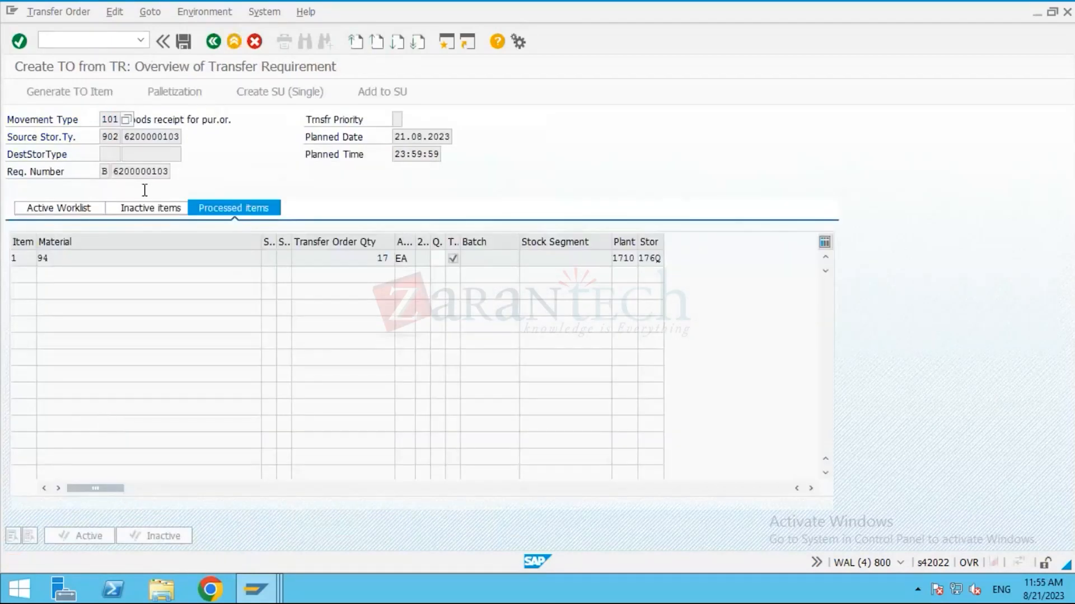
left_click(188, 49)
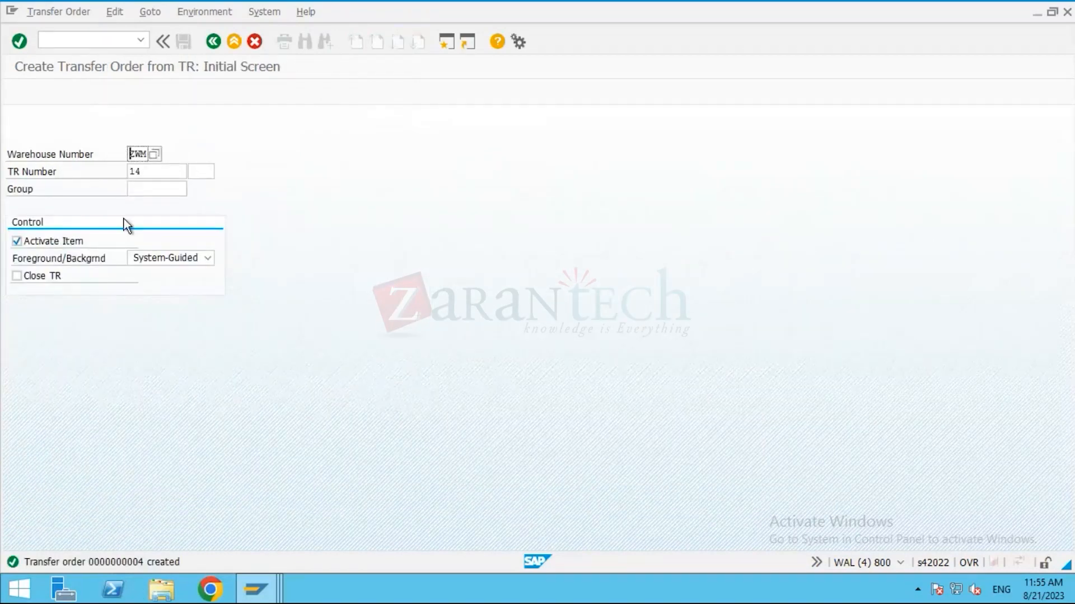
Run transaction LB11 again to list the open transfer requirements for material 94 in warehouse ZWM.
double_click(147, 173)
left_click(79, 40)
type("/NLB")
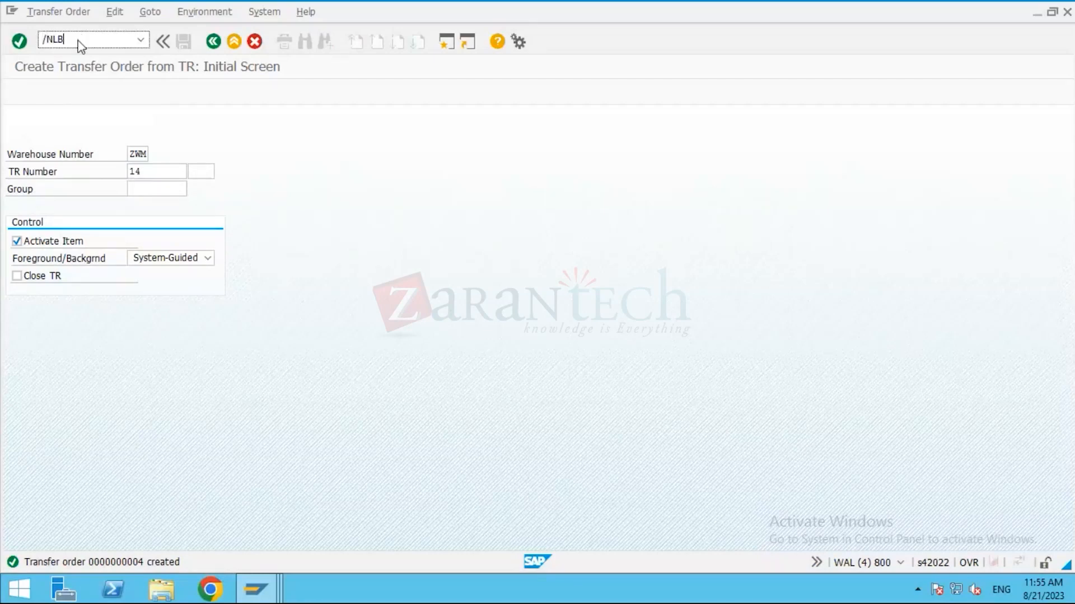
type("11")
key("Return")
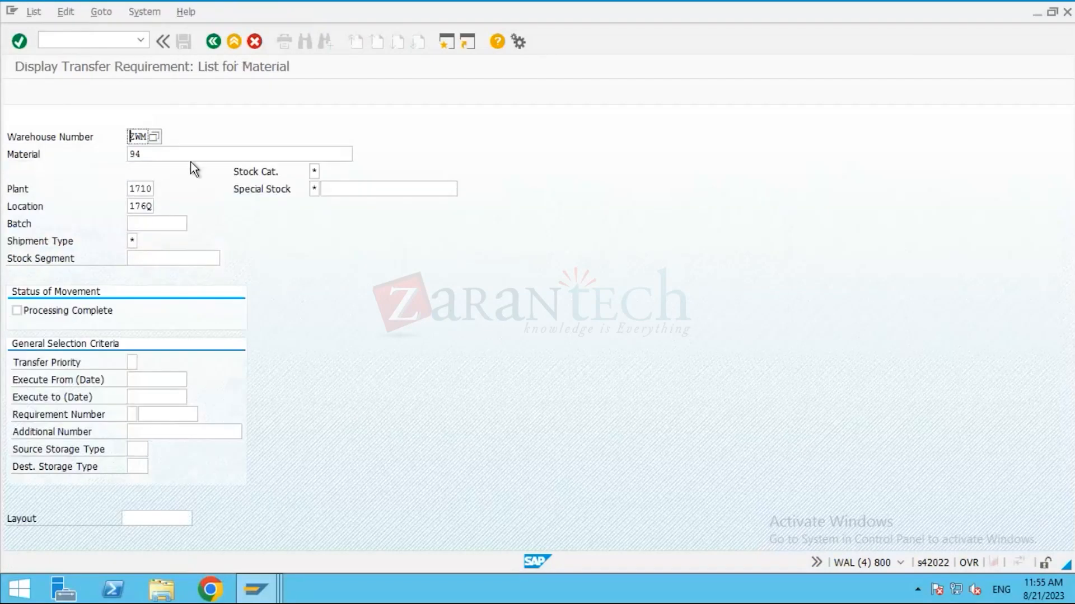
key("F8")
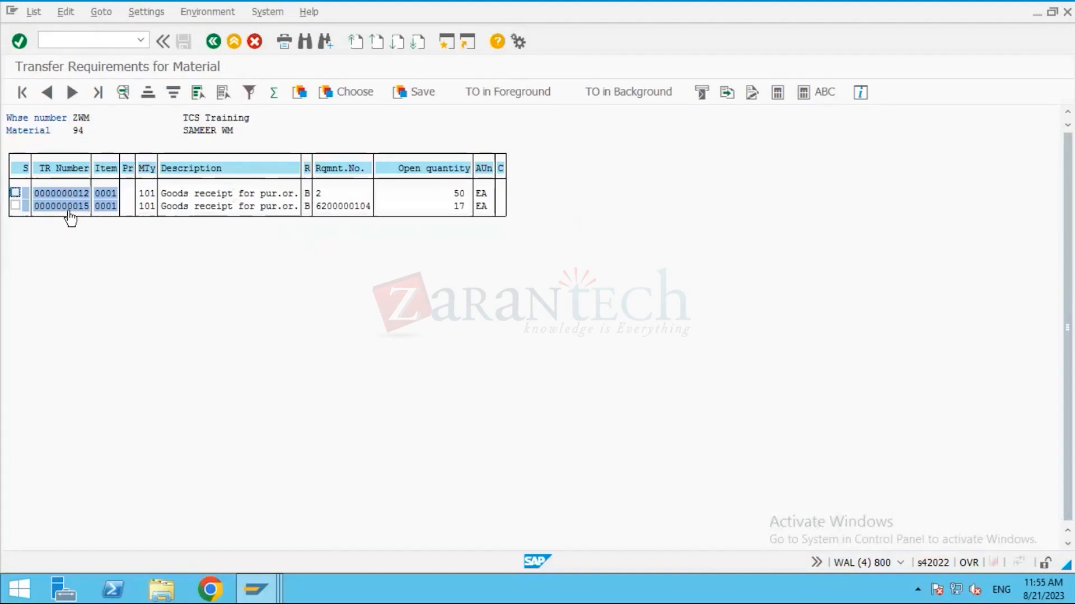
left_click(15, 206)
left_click(16, 193)
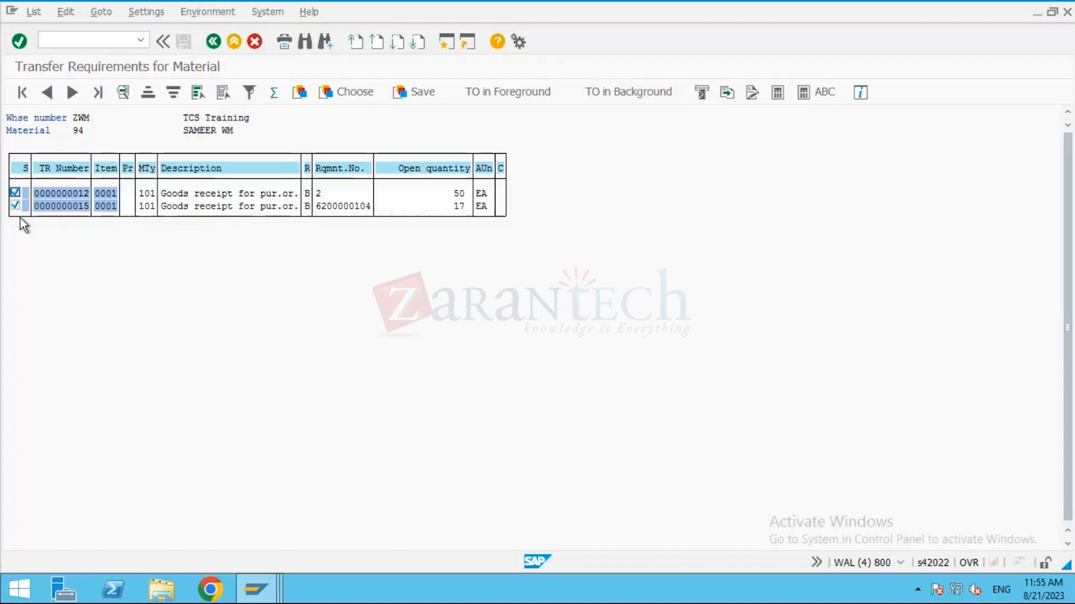
left_click(16, 193)
left_click(15, 206)
Switch to the Module 6 PDF in Chrome and review the slides from cancelling transfer orders to configuring the TO number range.
mouse_move(697, 6)
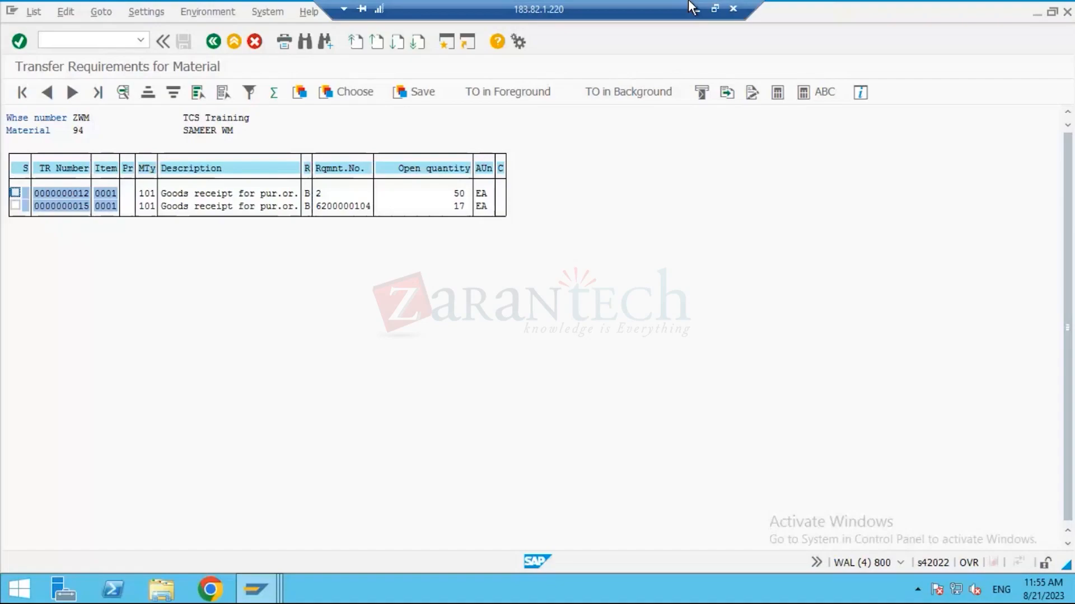
left_click(696, 10)
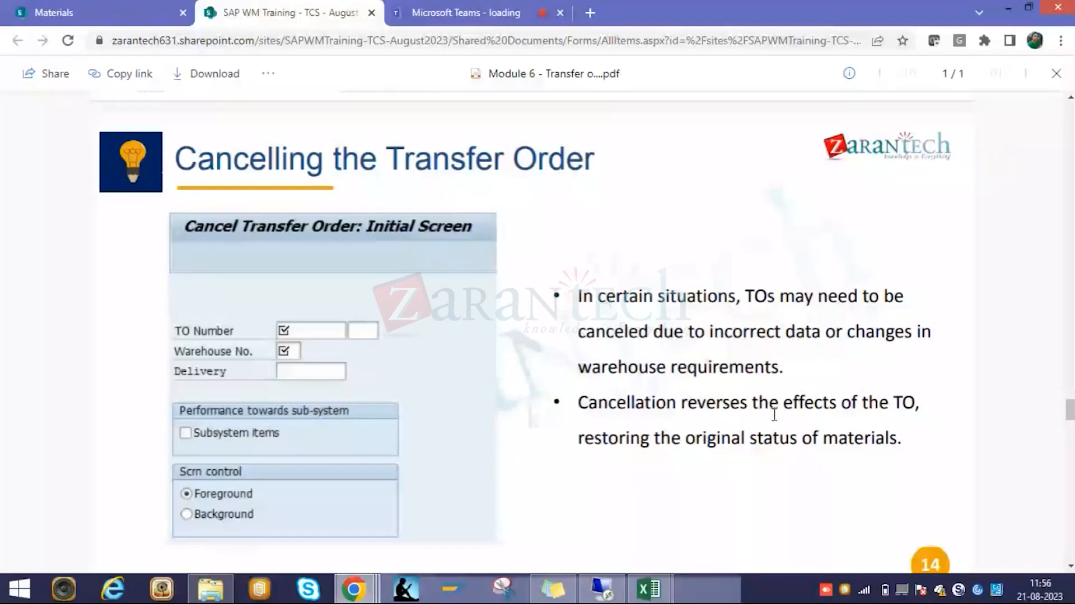
scroll(774, 415, "down", 3)
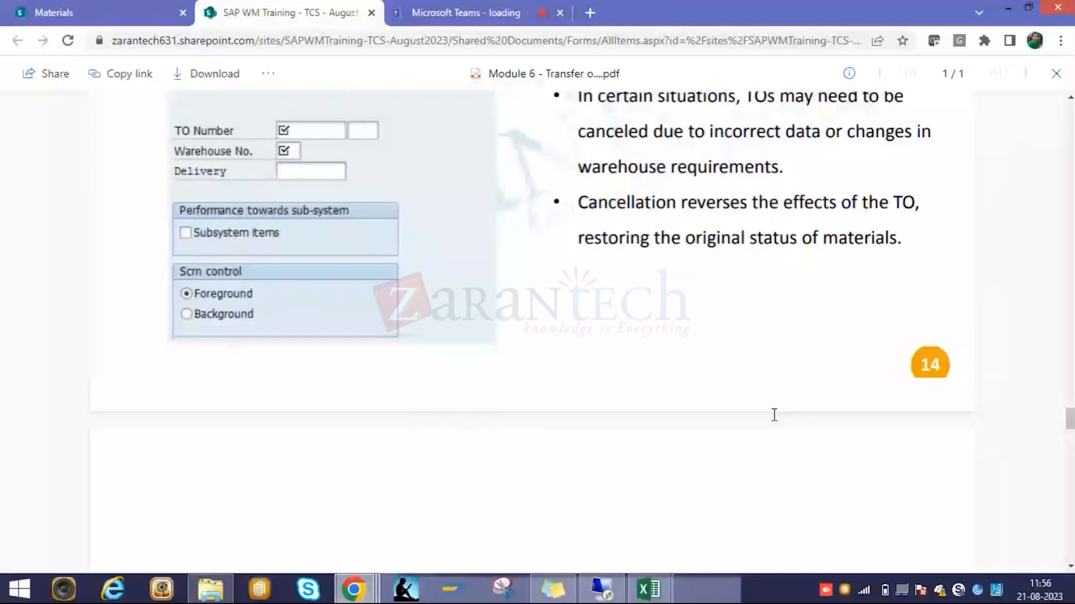
scroll(774, 415, "down", 3)
scroll(774, 415, "down", 1)
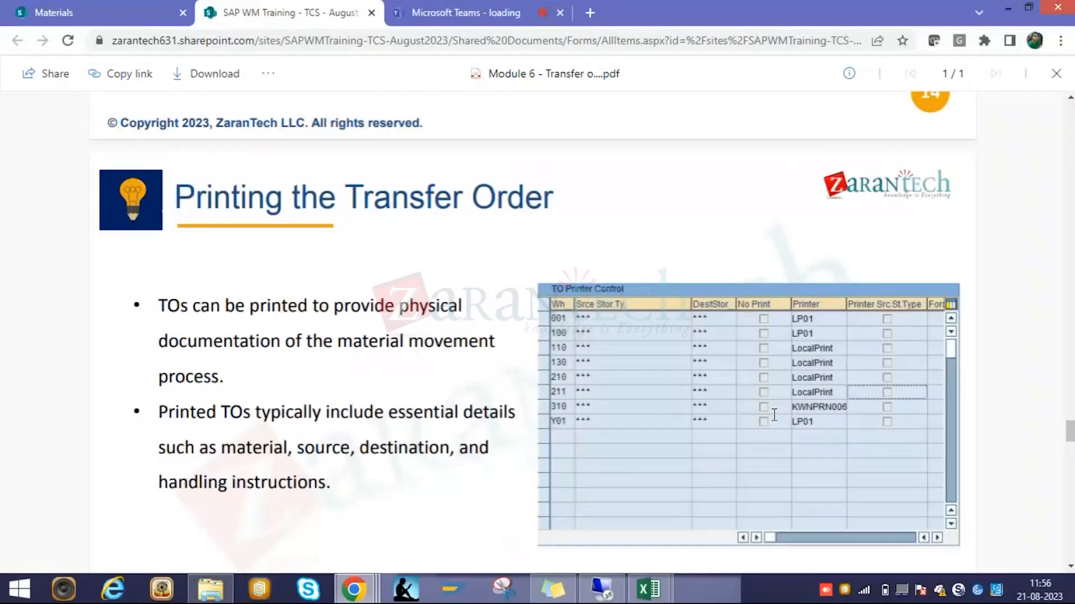
scroll(774, 415, "down", 2)
scroll(774, 415, "down", 3)
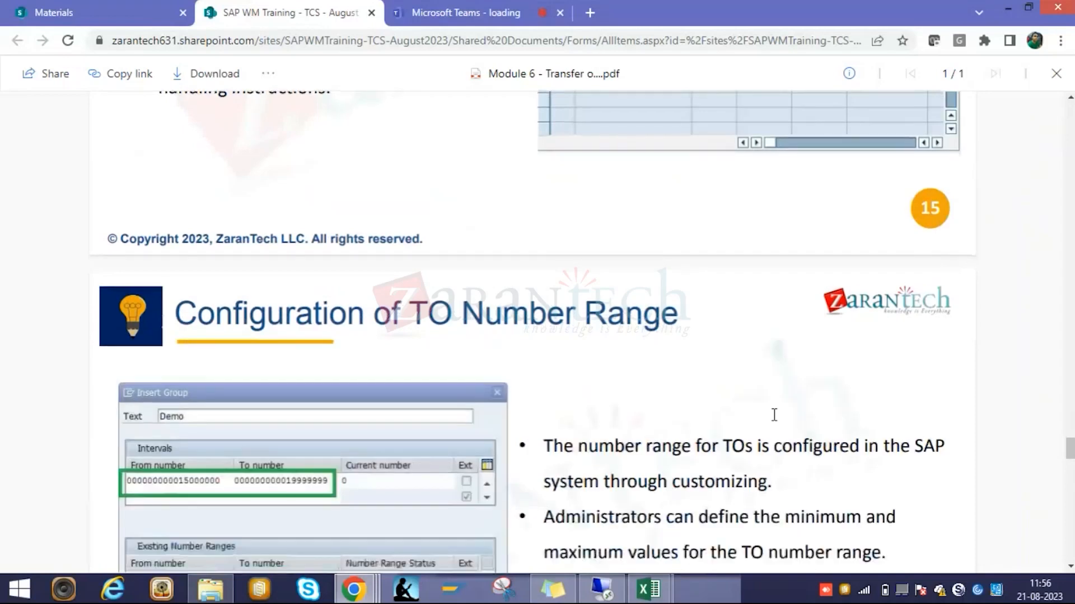
scroll(774, 415, "down", 3)
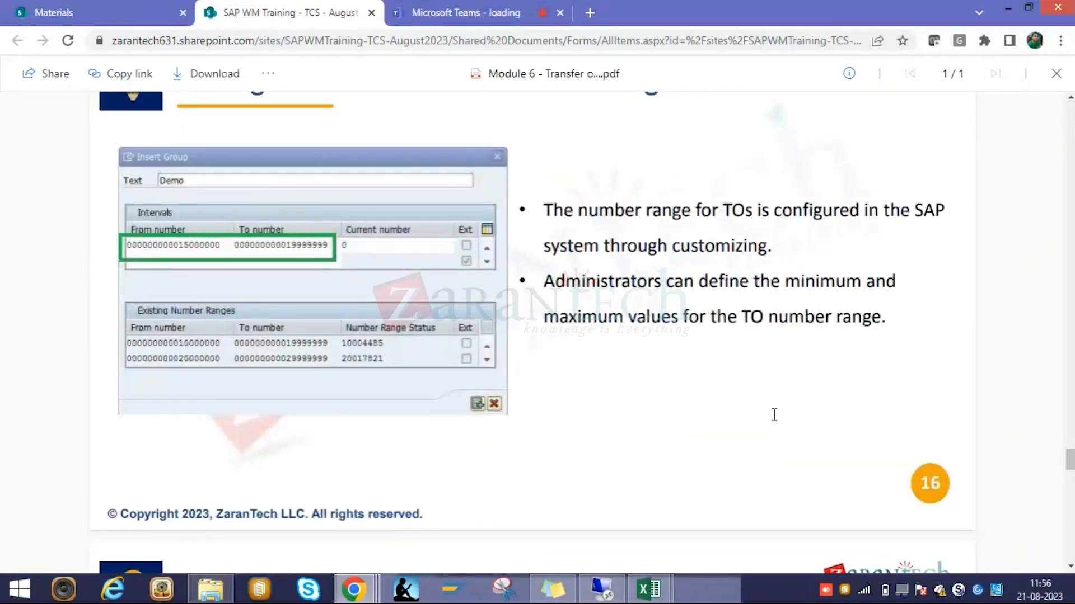
scroll(774, 415, "up", 1)
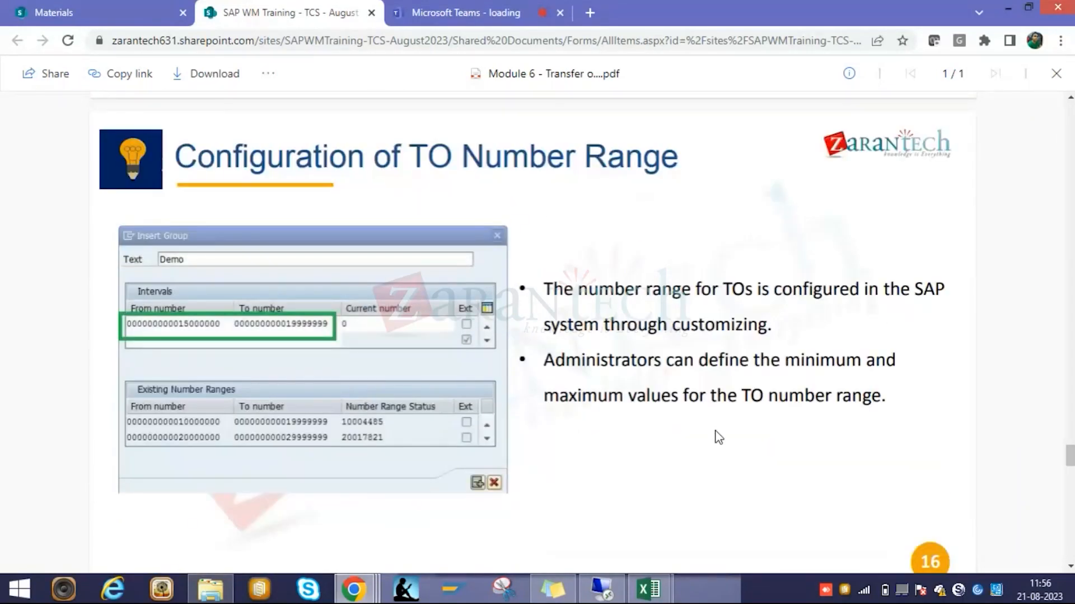
Switch back to the SAP remote session and leave the transfer requirement list for the SAP Easy Access screen.
left_click(601, 589)
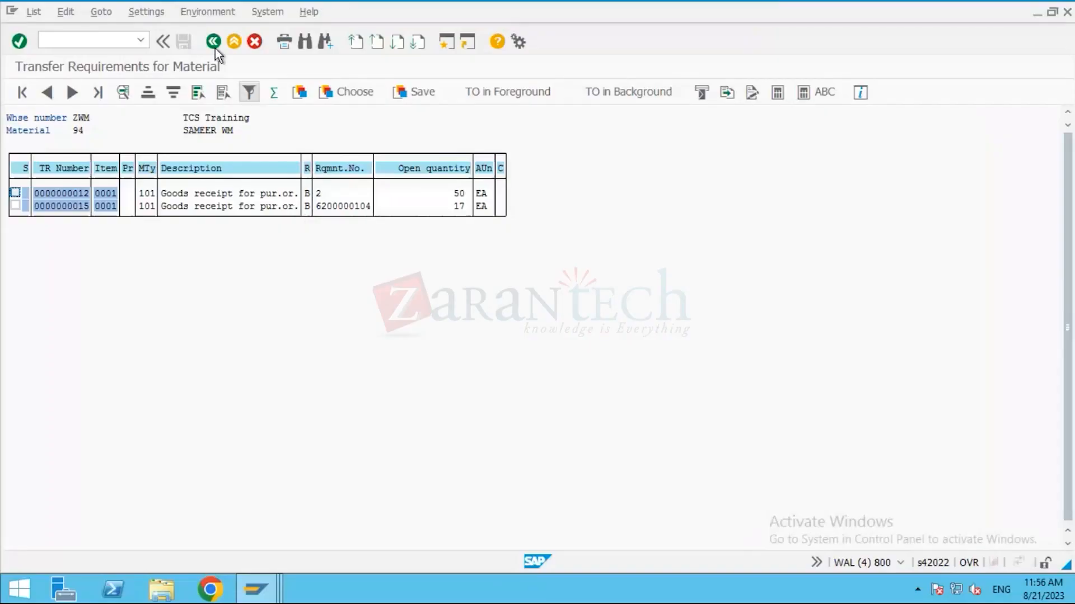
left_click(215, 48)
left_click(215, 48)
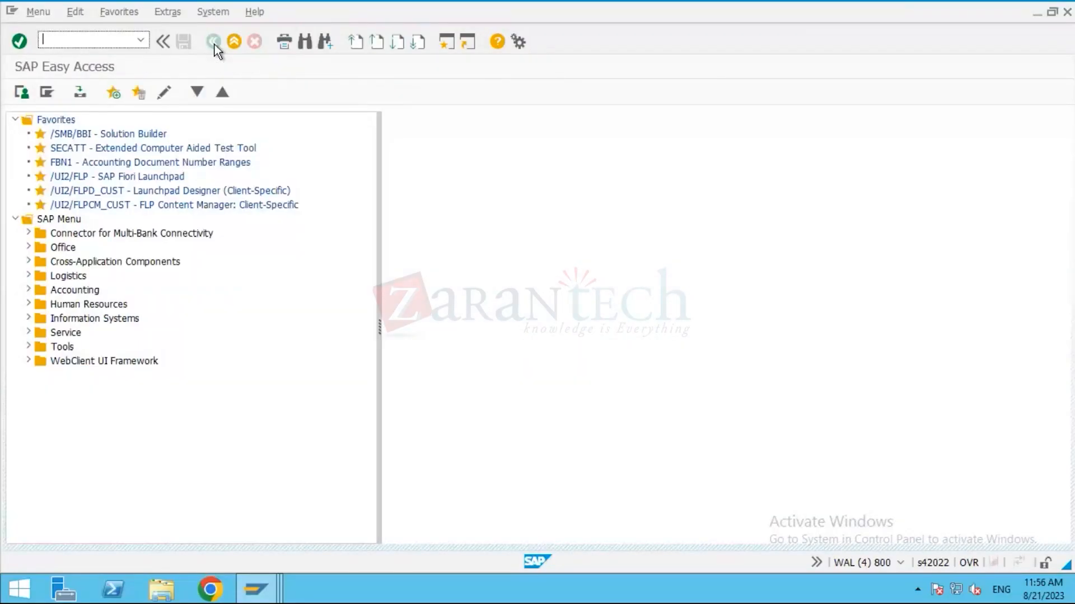
Switch to the Display IMG session and open Define Number Ranges under the Warehouse Management master data.
left_click(256, 589)
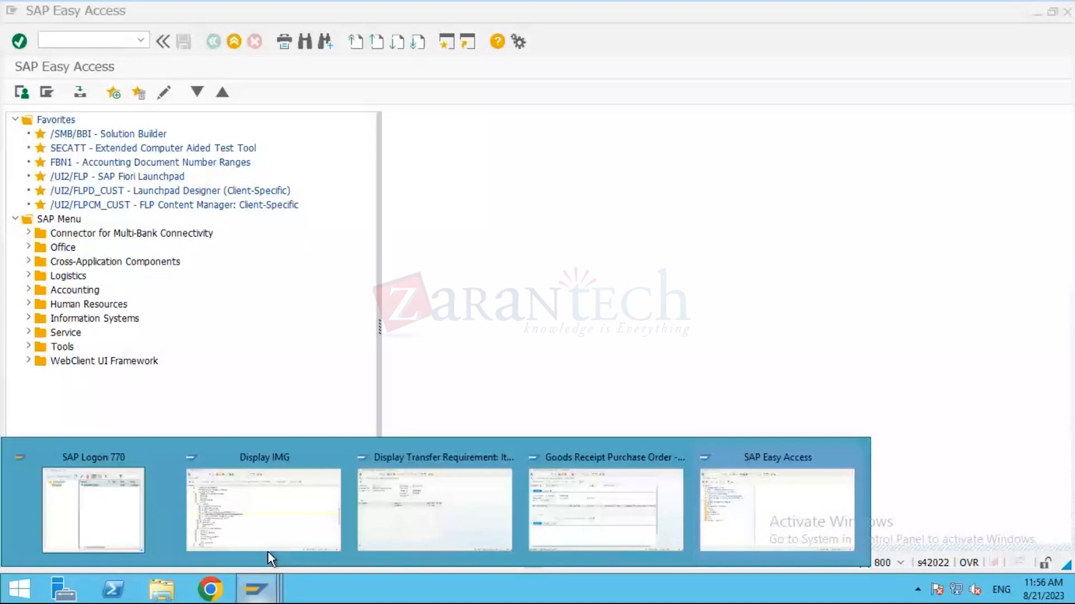
left_click(264, 537)
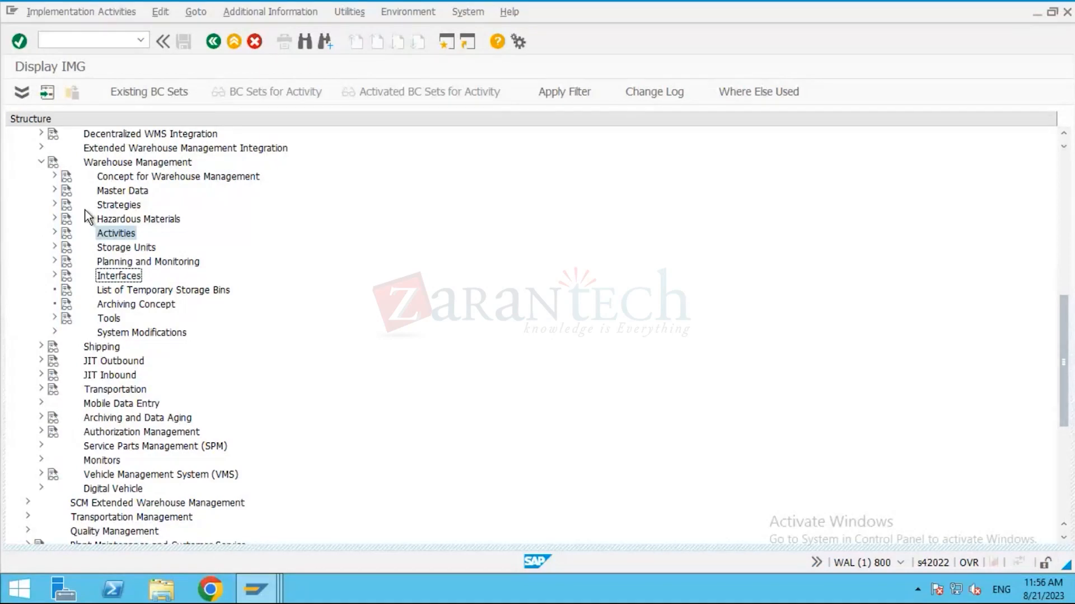
left_click(55, 190)
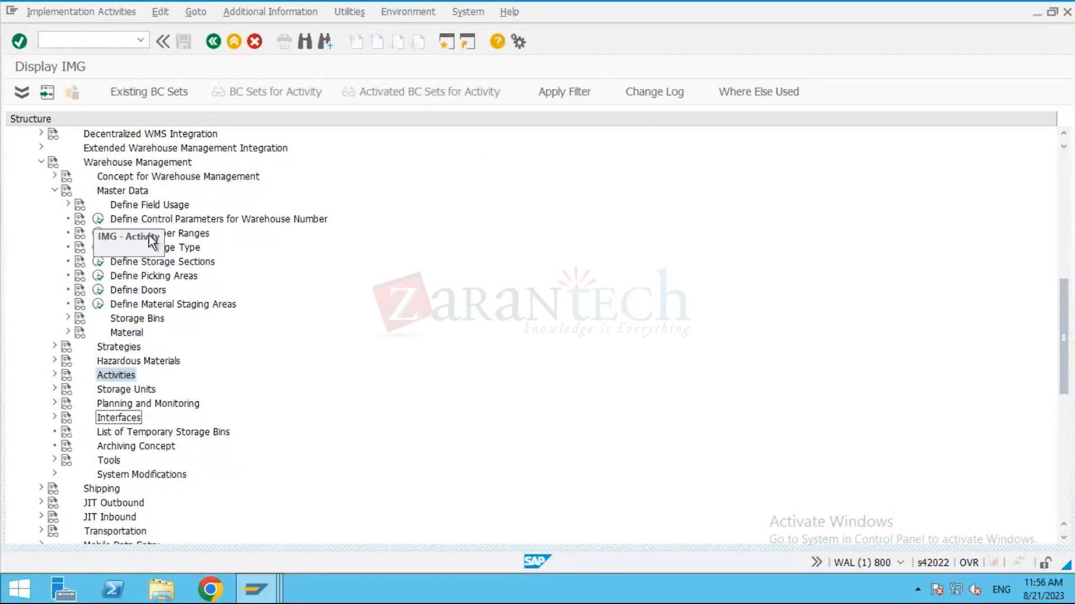
left_click(100, 234)
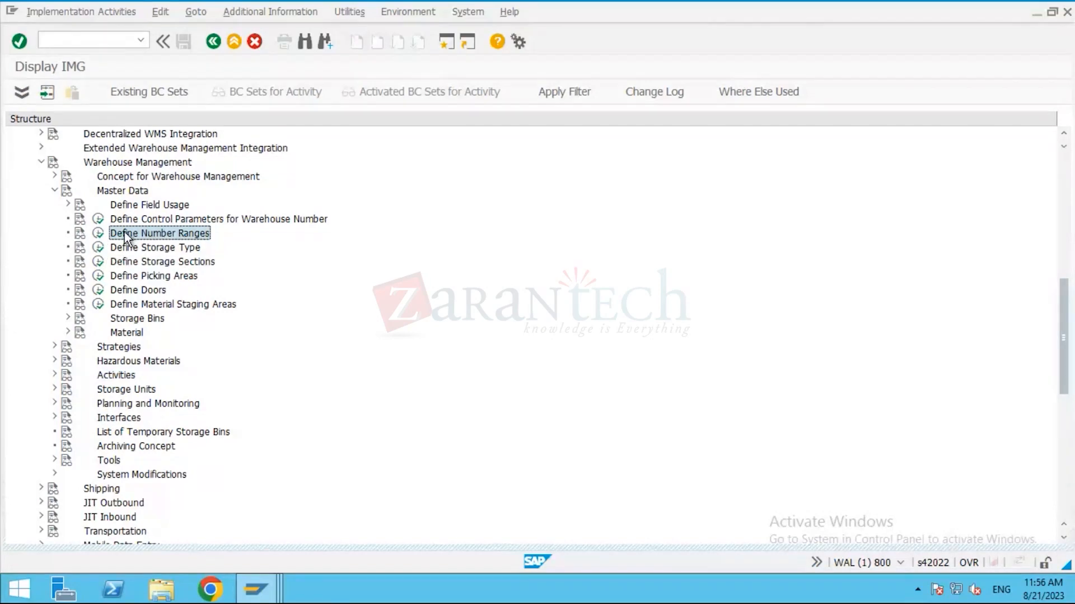
left_click(99, 234)
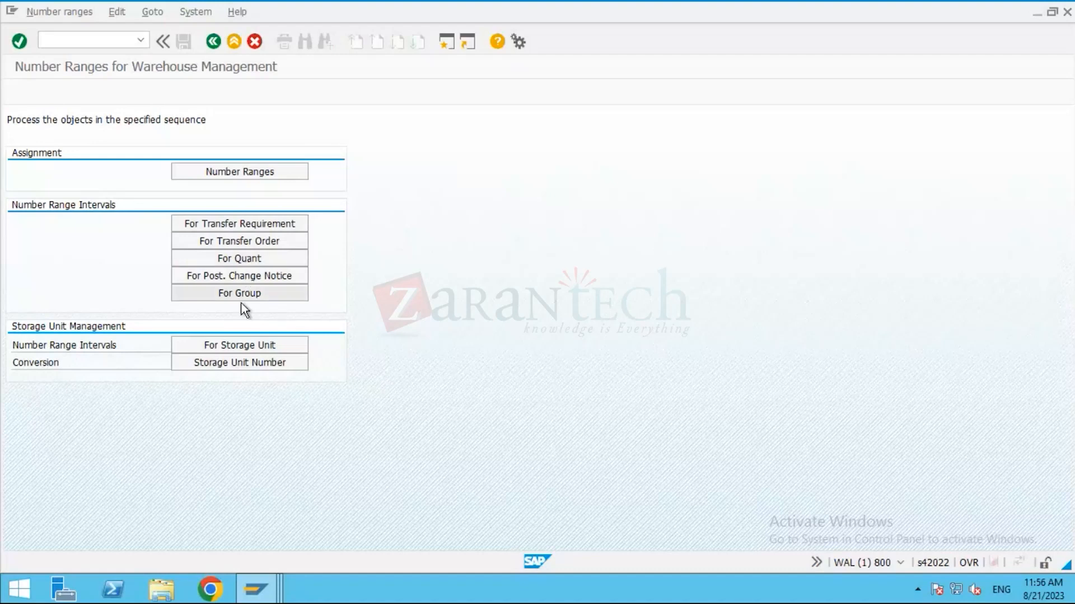
Open the transfer requirement number range intervals of warehouse ZWM, examine interval 01, and go back.
left_click(244, 224)
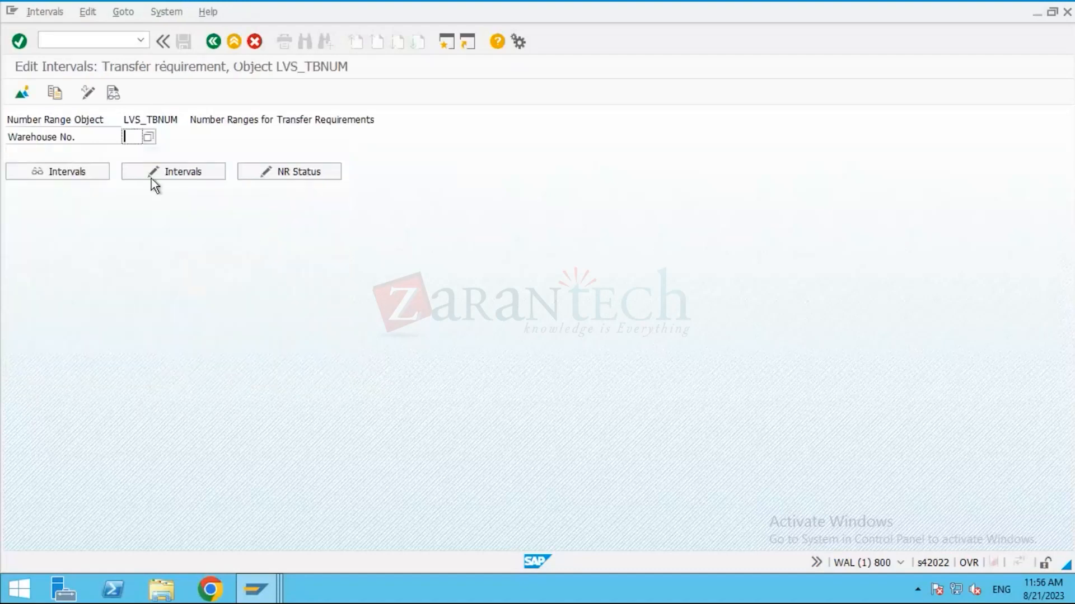
left_click(136, 136)
left_click(133, 151)
left_click(159, 176)
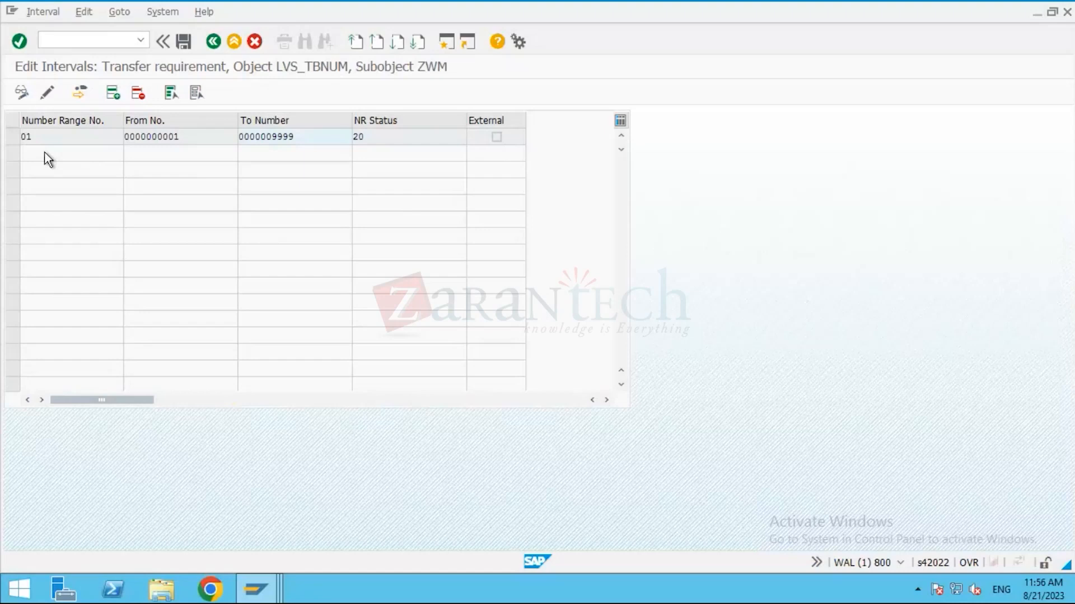
left_click_drag(46, 137, 4, 139)
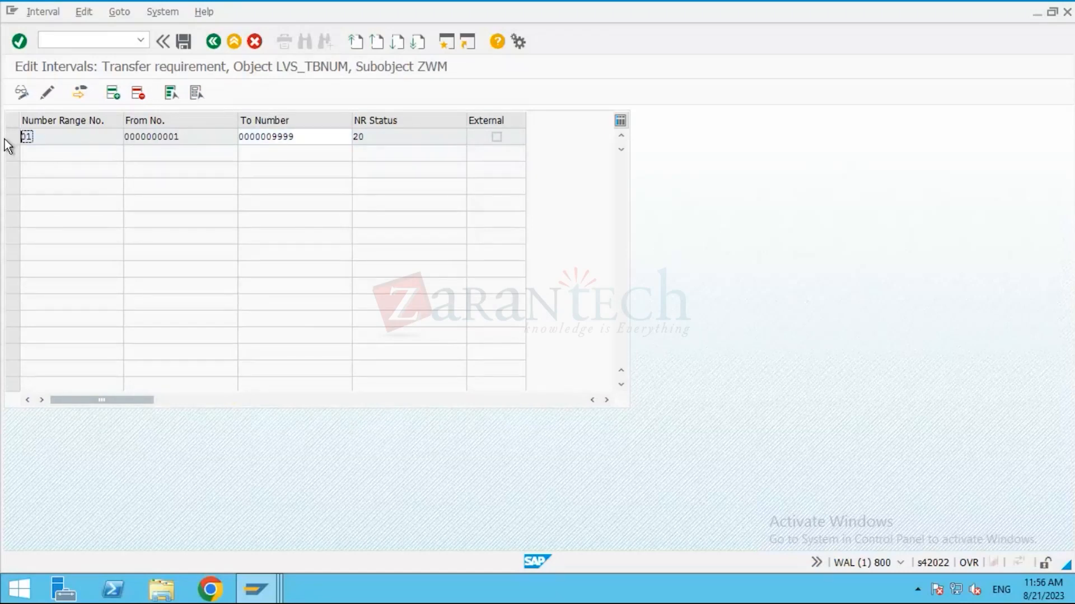
left_click(213, 41)
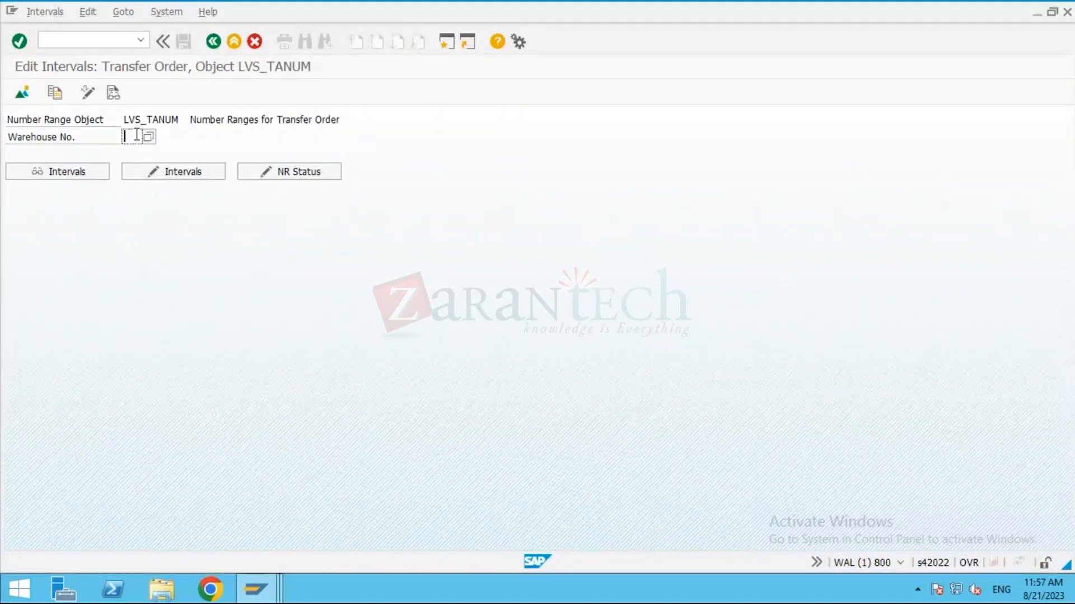
Open the transfer order number range intervals of warehouse ZWM and return to the number range overview.
left_click(137, 136)
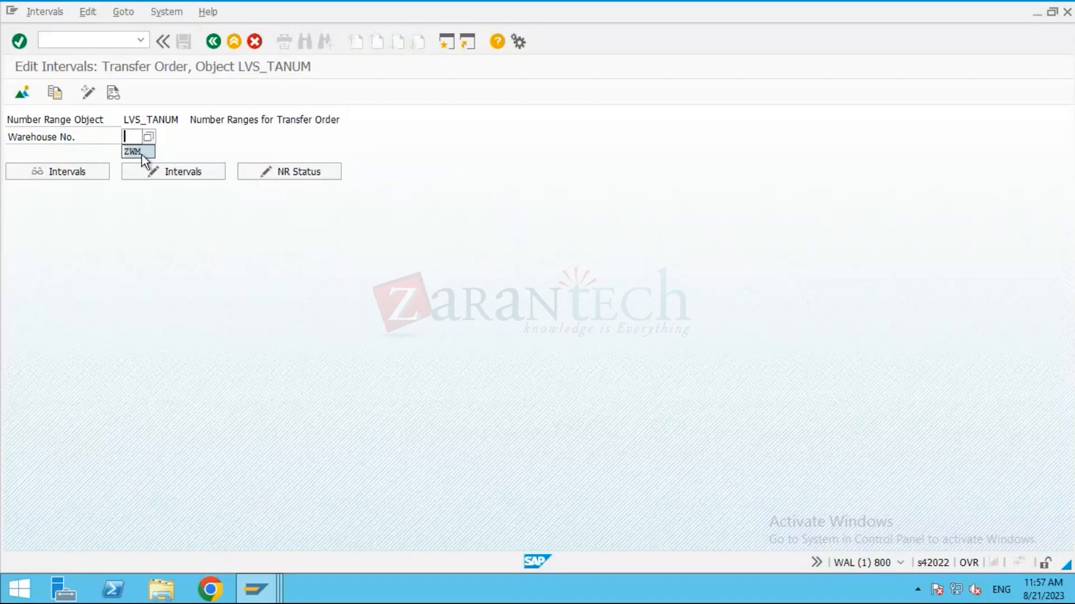
left_click(141, 154)
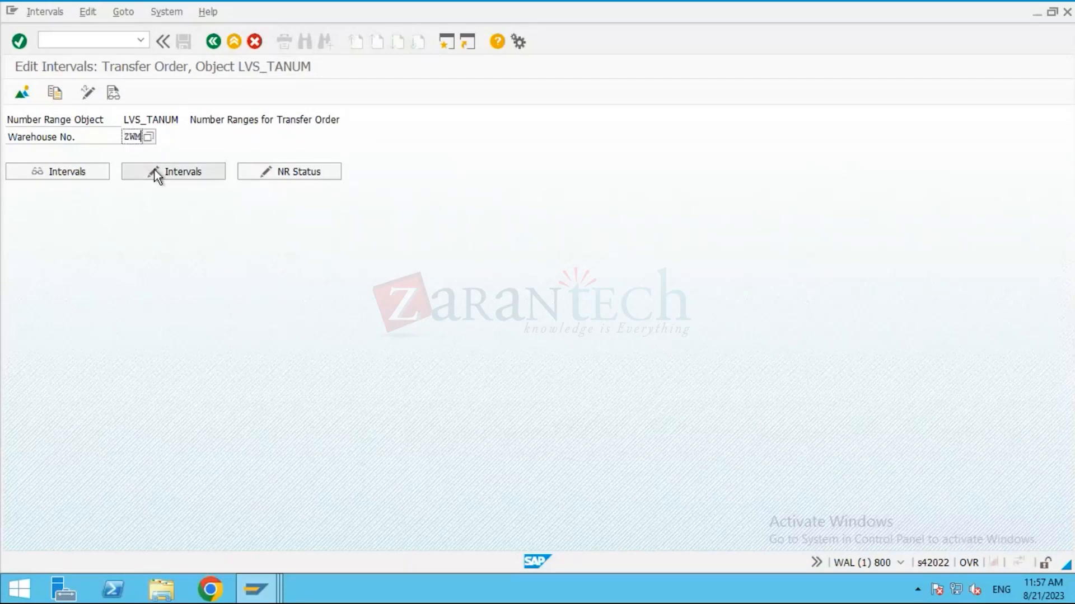
left_click(155, 170)
key("F3")
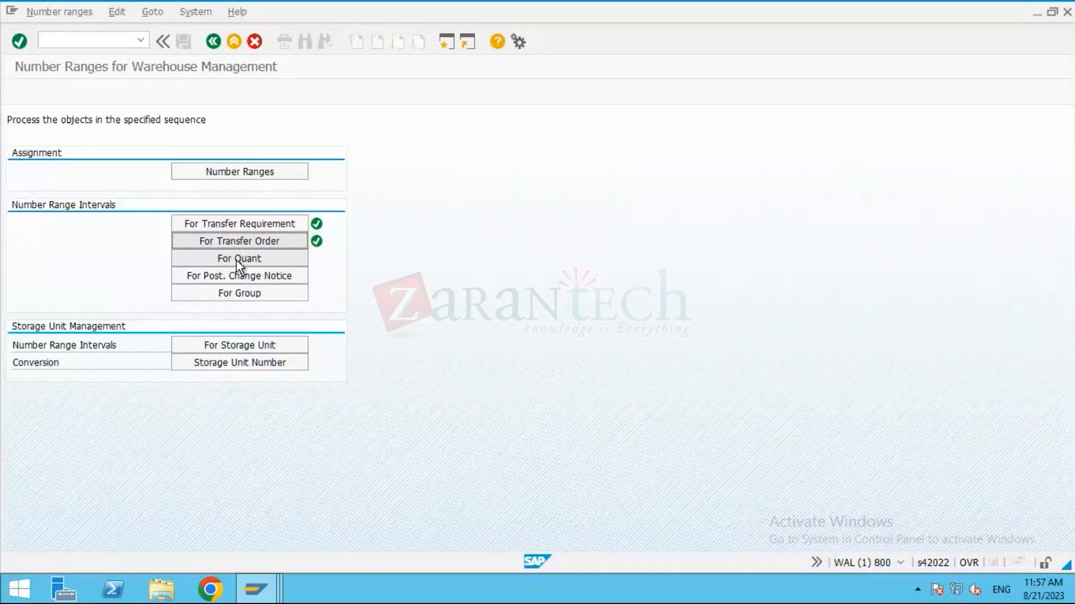
Open the quant number range intervals of warehouse ZWM for editing and return to the number range overview.
left_click(236, 261)
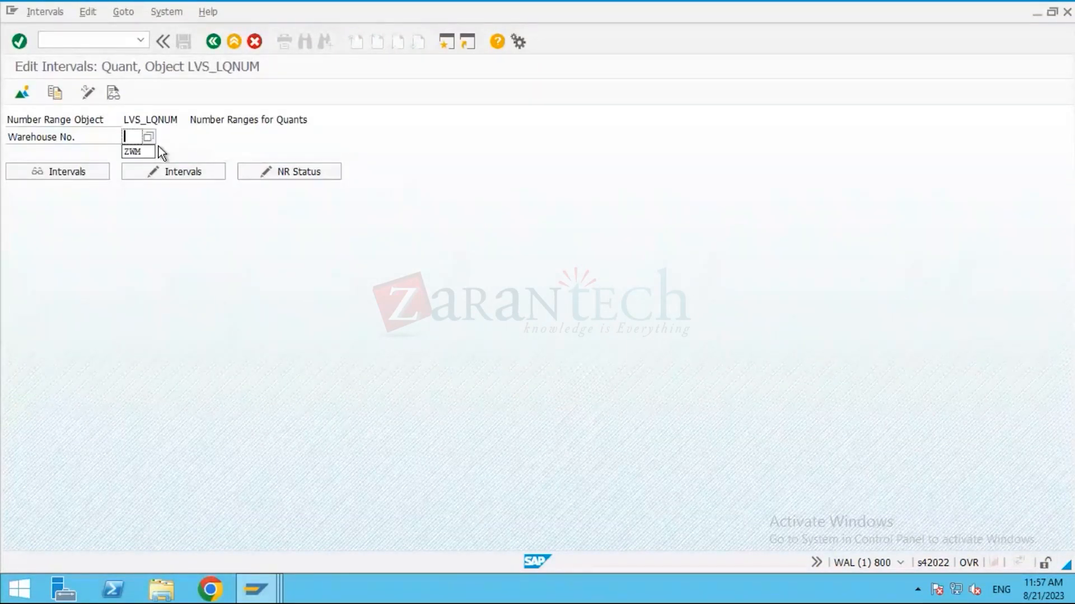
left_click(150, 152)
left_click(156, 175)
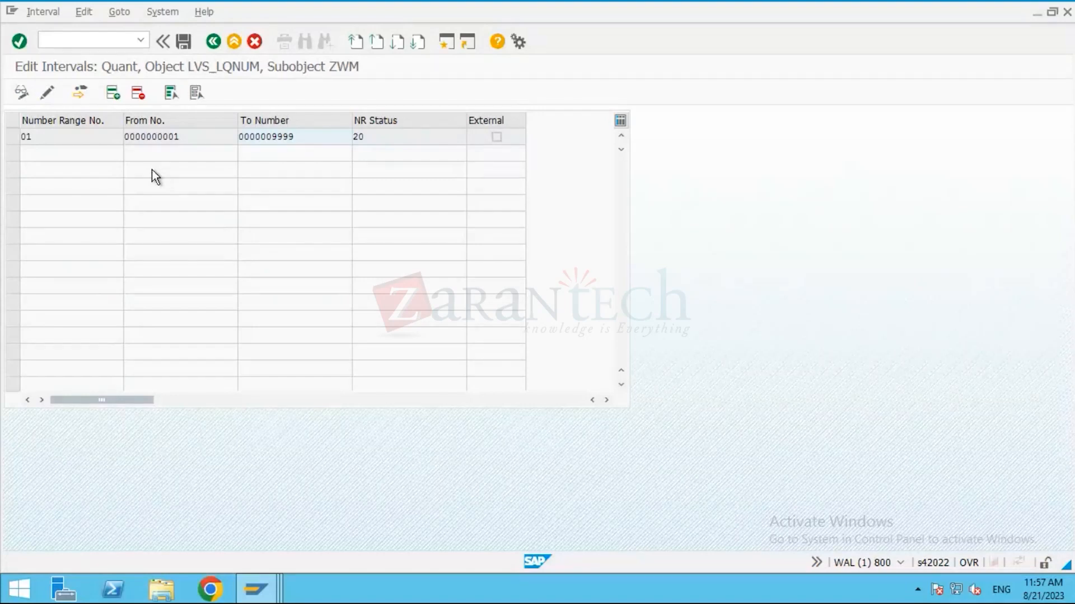
left_click(213, 42)
left_click(213, 42)
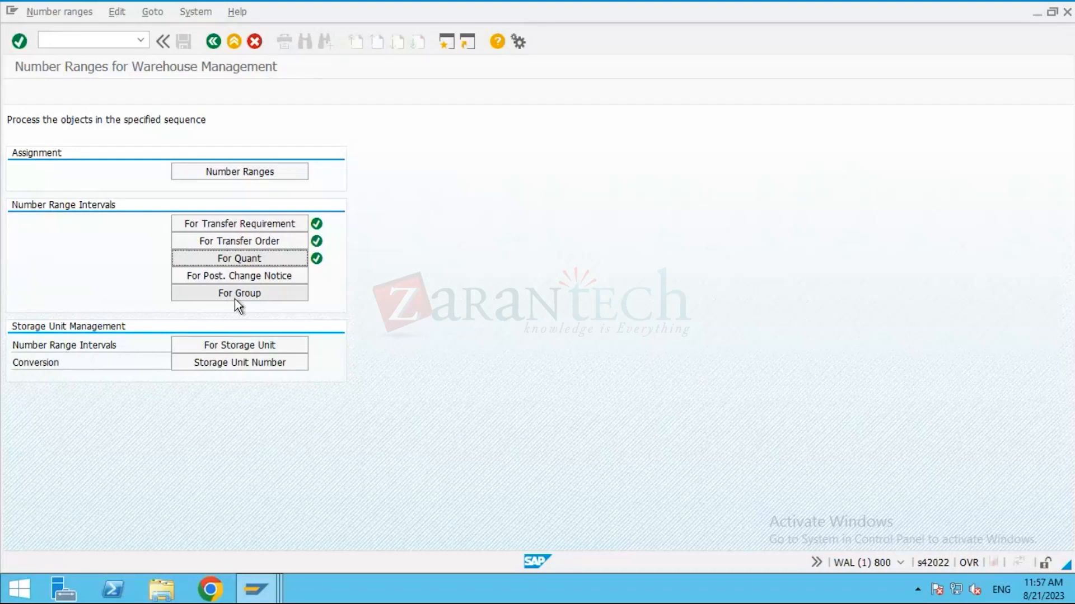
Open the number range assignment table, position it on warehouse ZWM, examine its assigned ranges including the storage unit column, and go back.
left_click(256, 176)
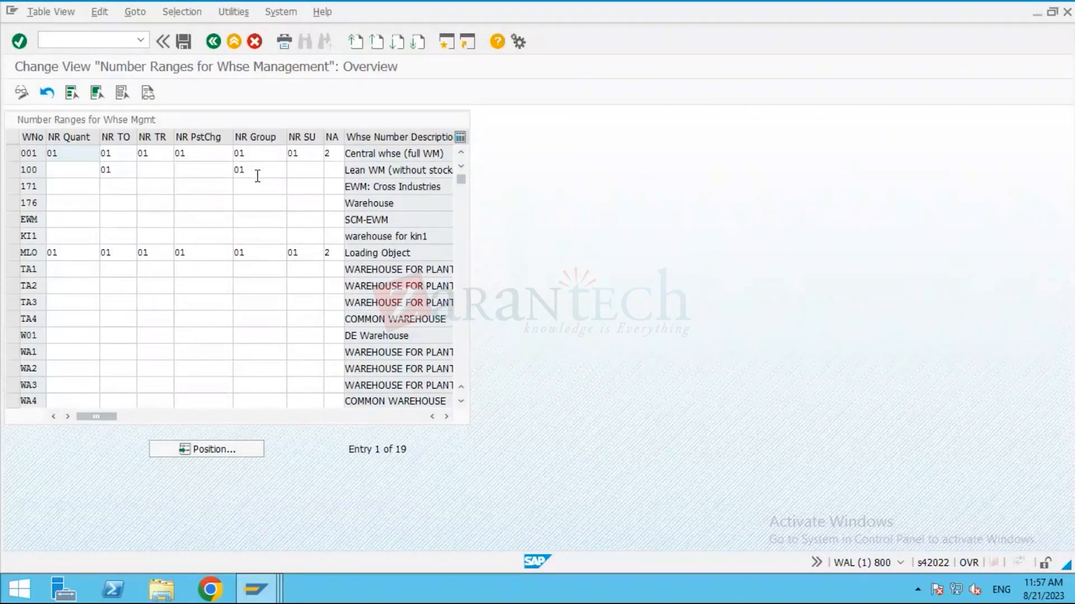
left_click(233, 454)
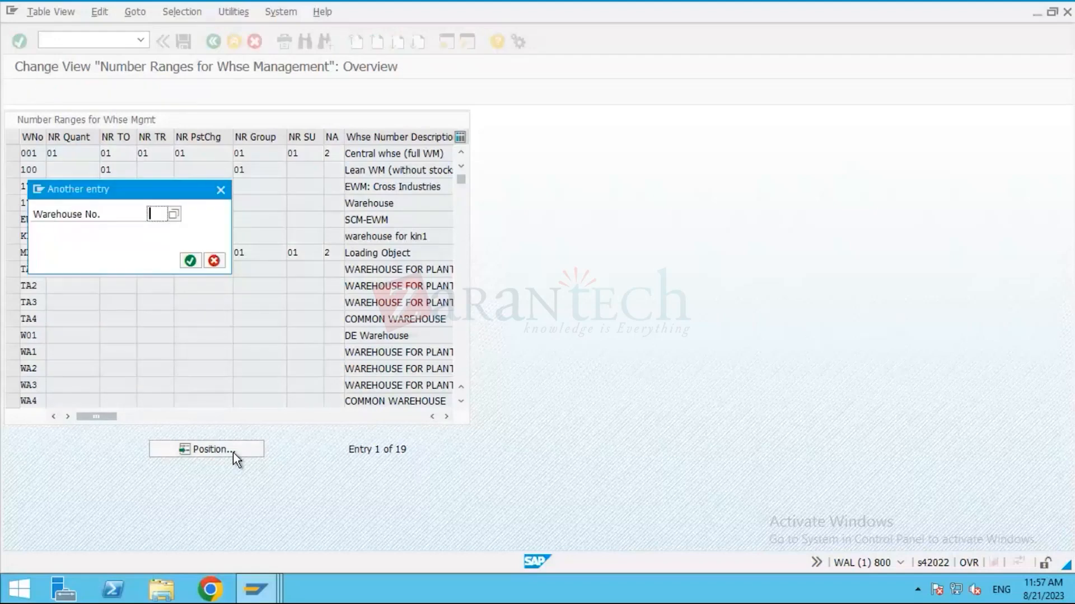
type("ZWM")
key("Return")
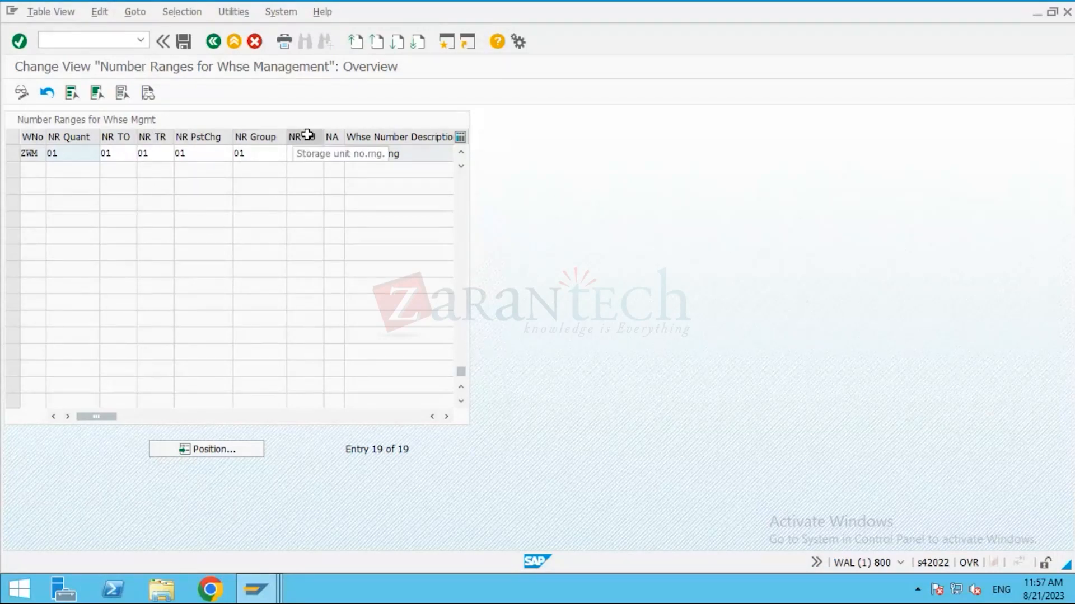
left_click(308, 155)
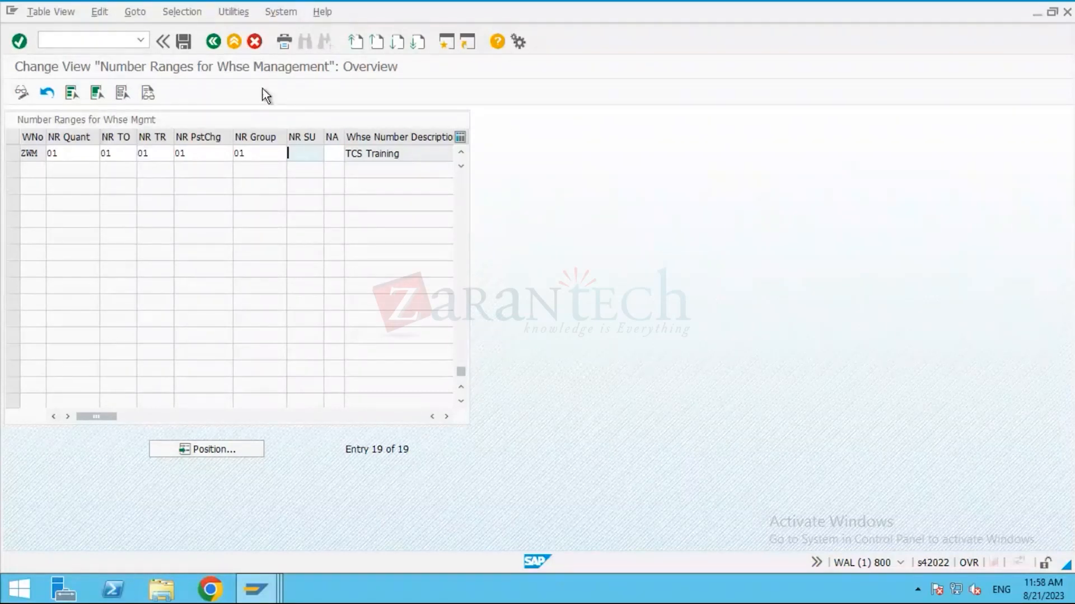
left_click(213, 43)
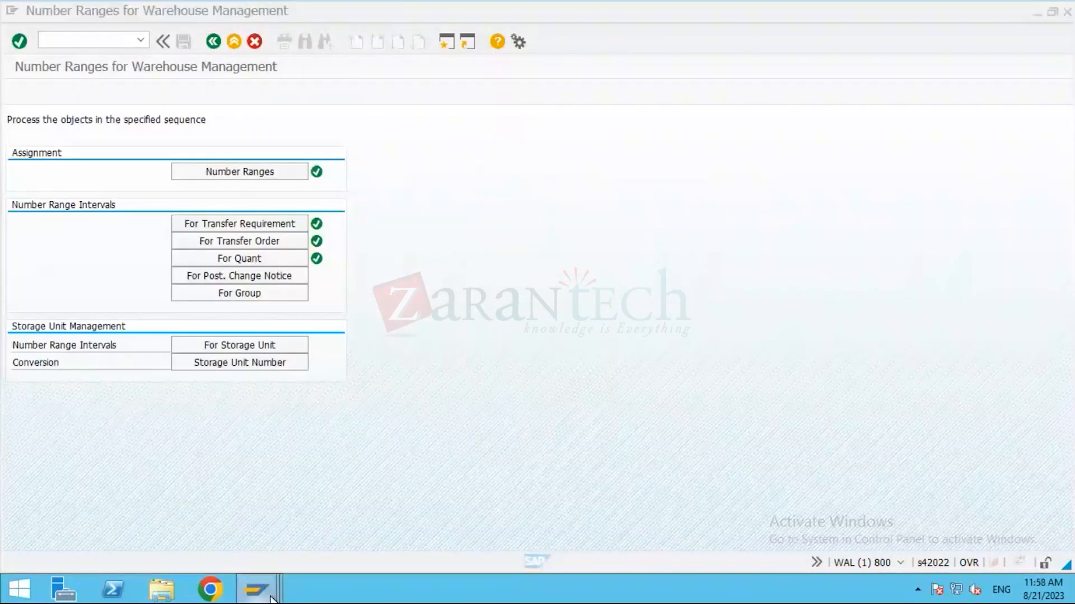
Switch from the remote session to the Module 6 PDF in Chrome and read on to the Best Practices for TO Management slide.
mouse_move(272, 598)
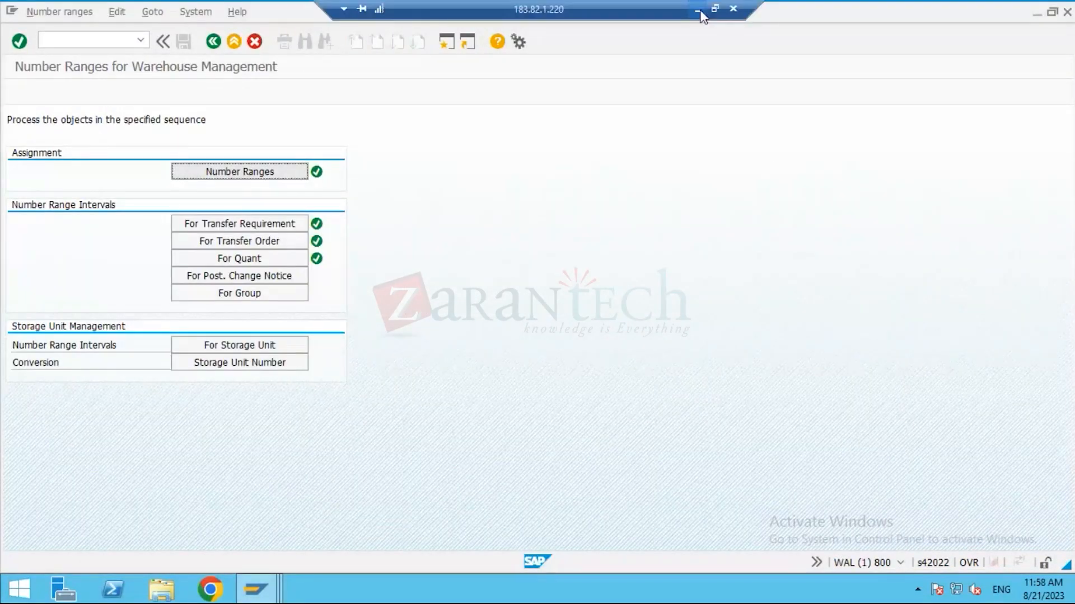
left_click(698, 12)
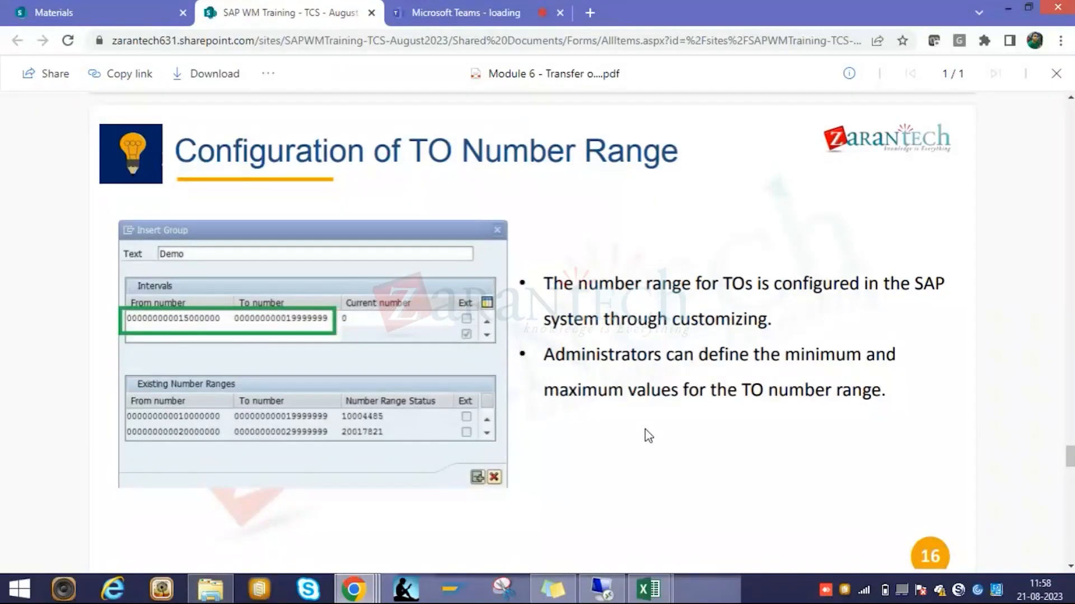
scroll(646, 434, "down", 10)
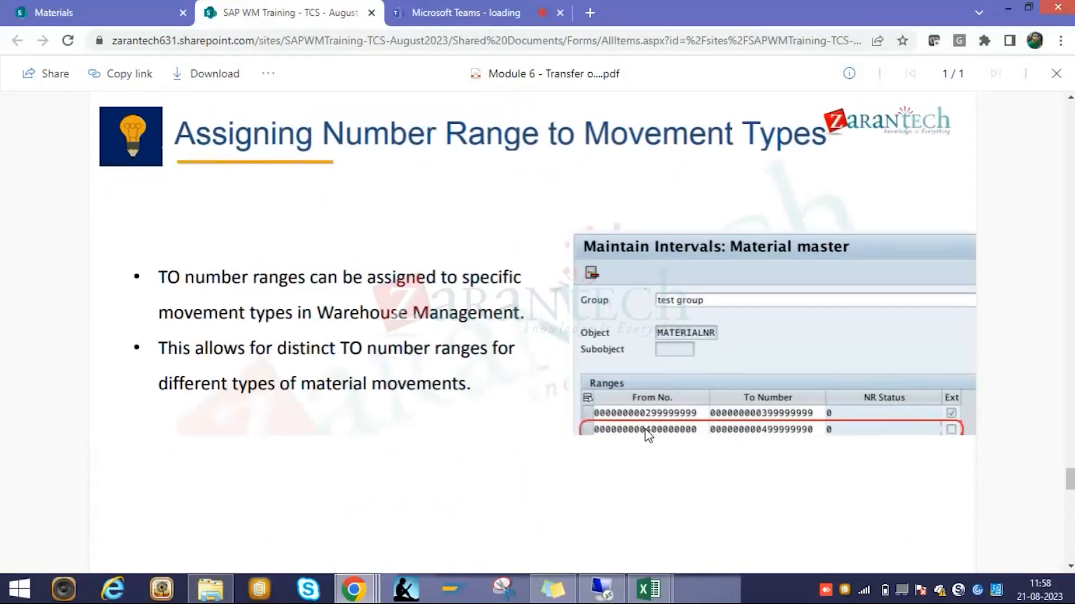
scroll(647, 436, "down", 1)
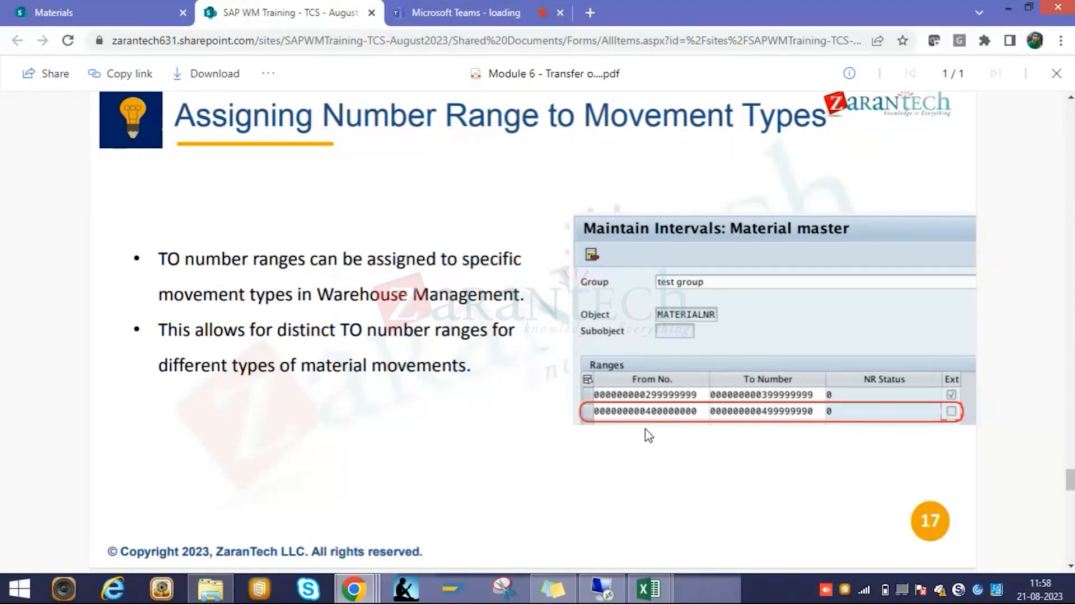
scroll(649, 436, "down", 1)
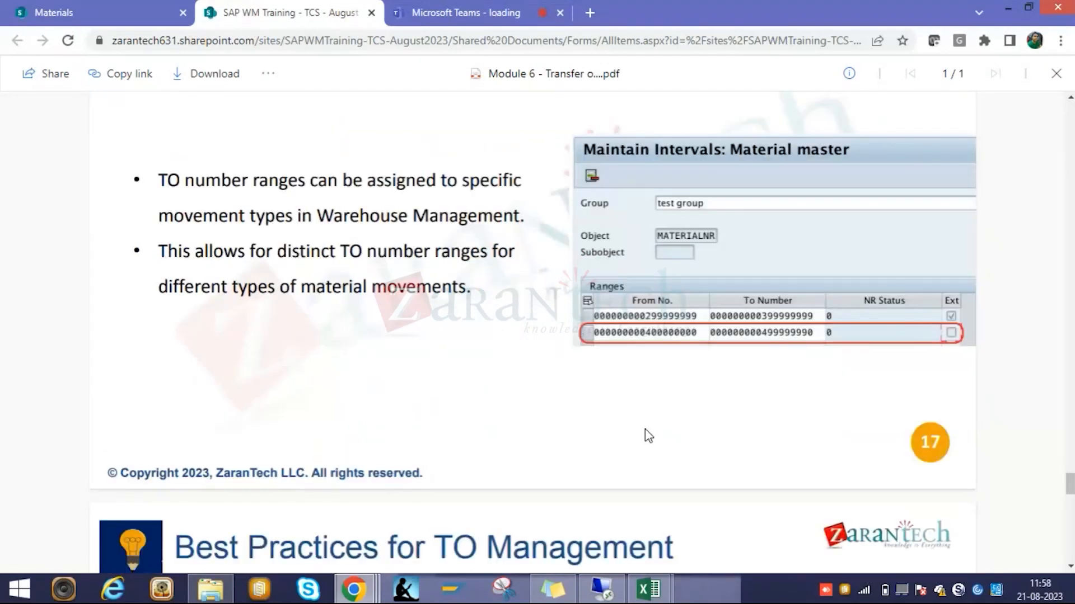
scroll(649, 436, "down", 1)
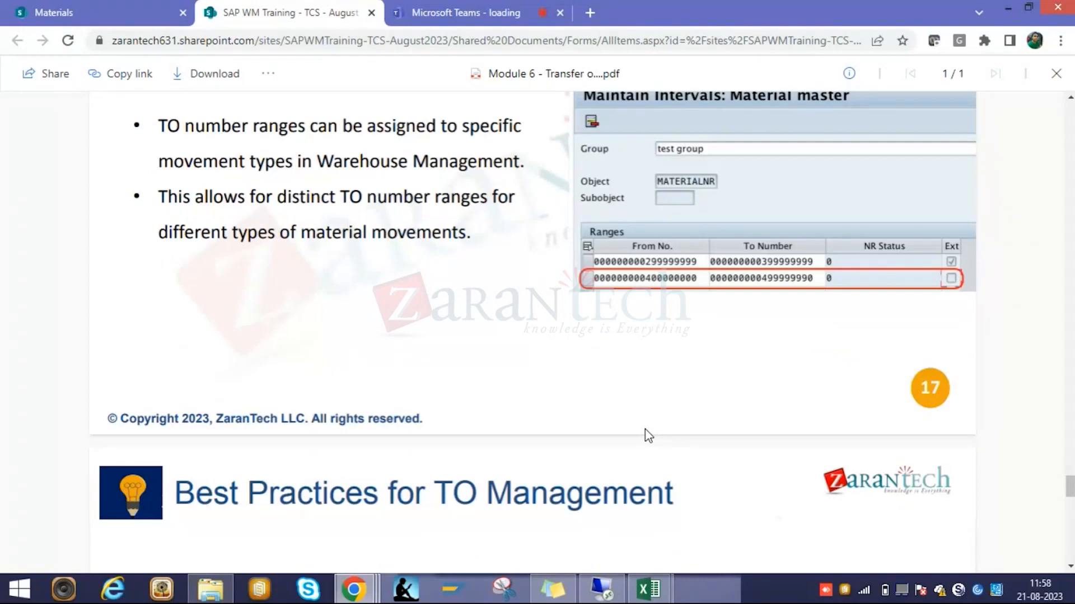
scroll(648, 436, "down", 5)
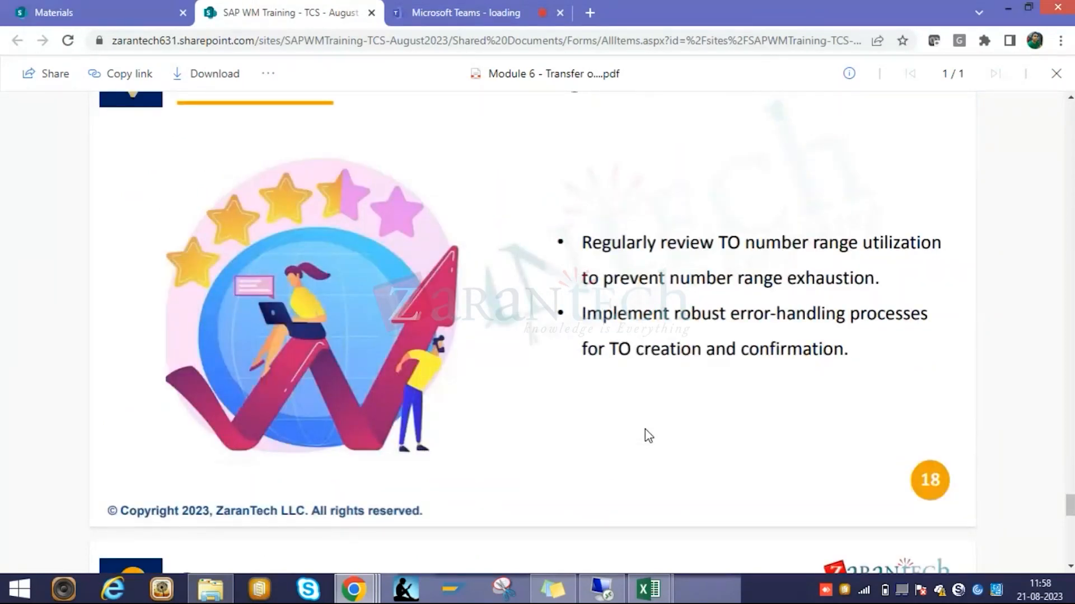
scroll(649, 436, "up", 1)
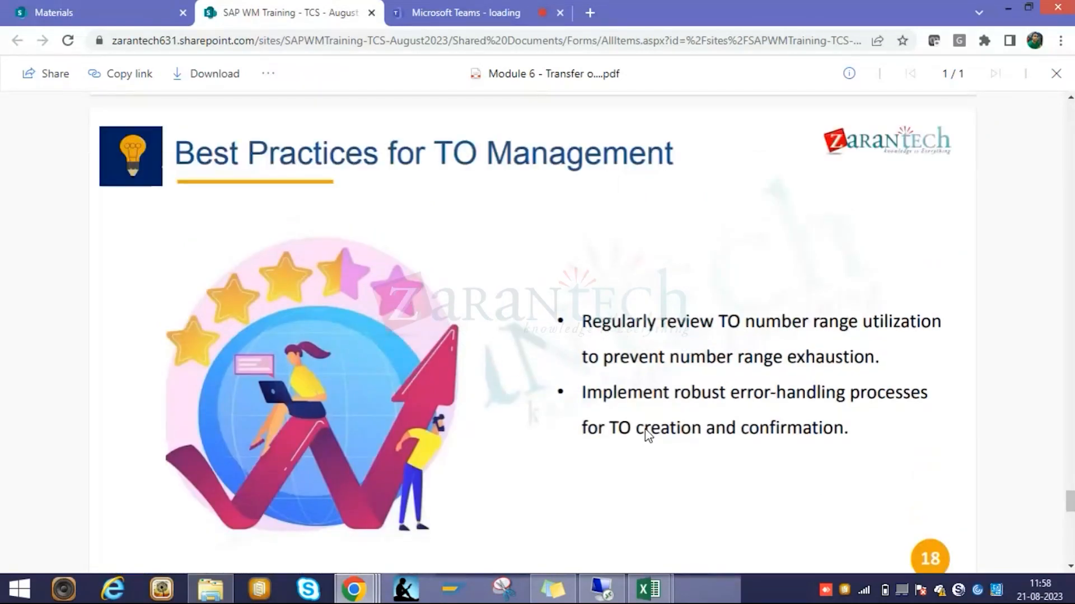